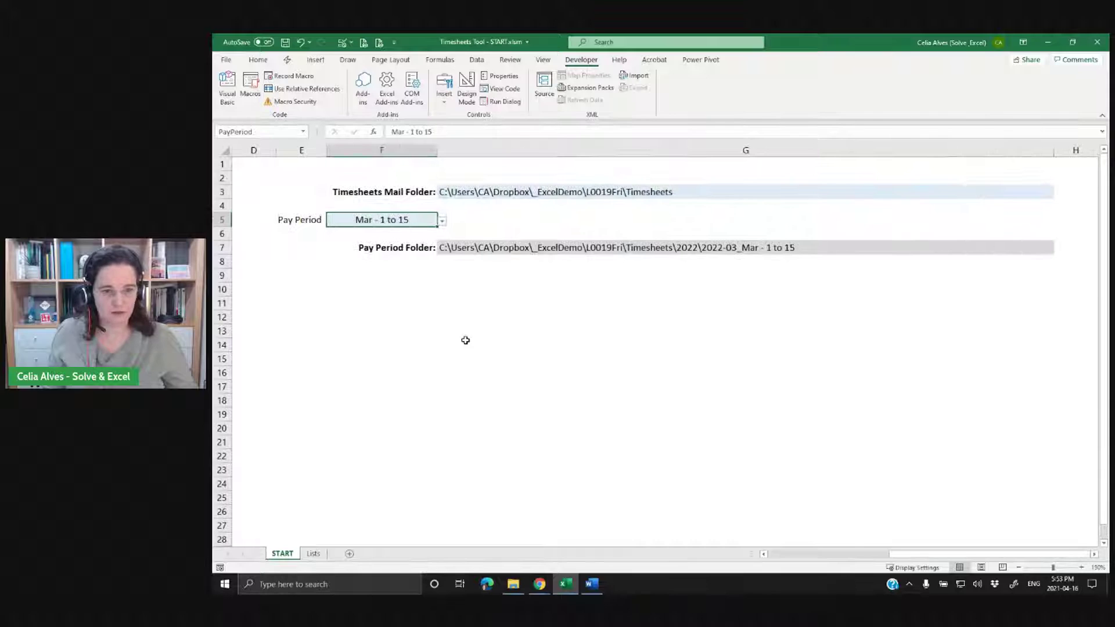
Review the choices offered for the Pay Period in cell F5 of the START sheet, keeping the current selection.
left_click_drag(896, 556, 794, 561)
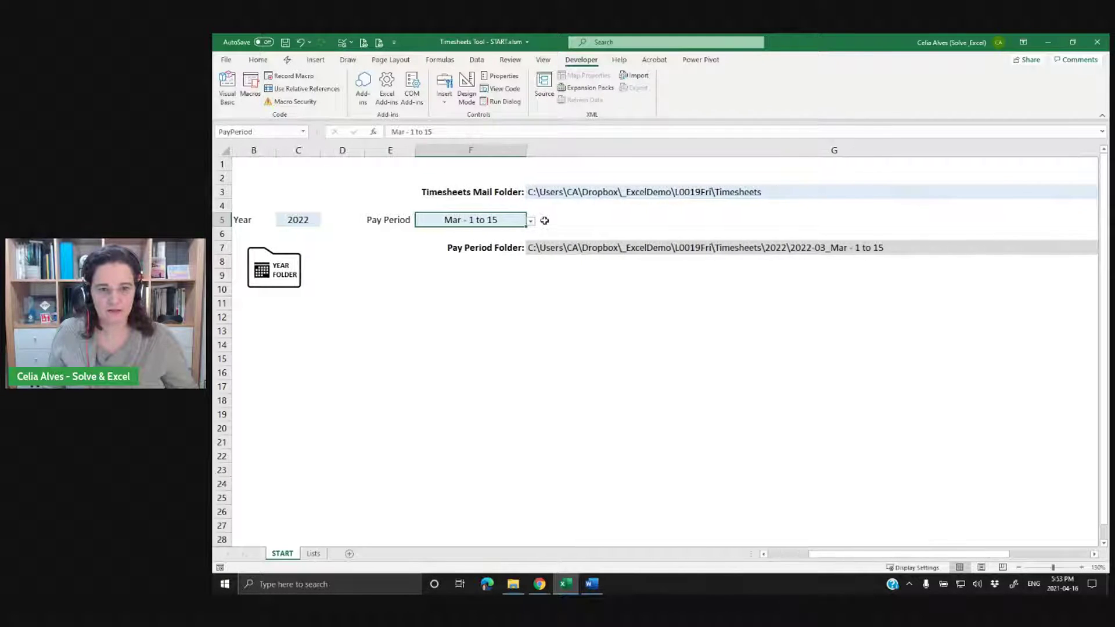
left_click(530, 221)
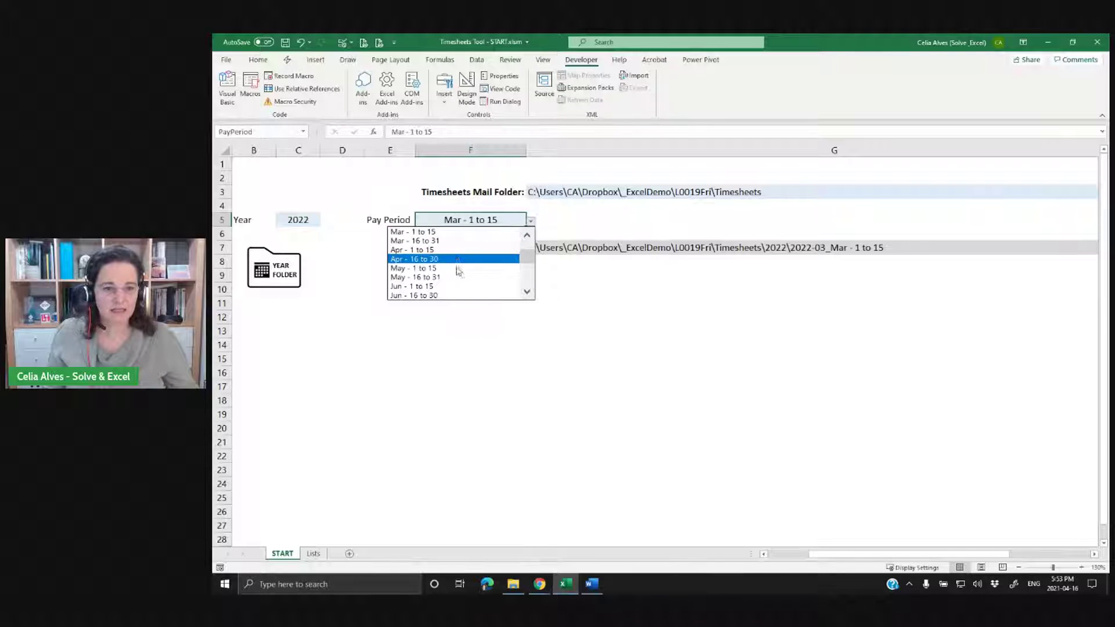
key("Escape")
Examine the Period Number and Pay Period columns of the pay periods table on the Lists sheet.
left_click(313, 554)
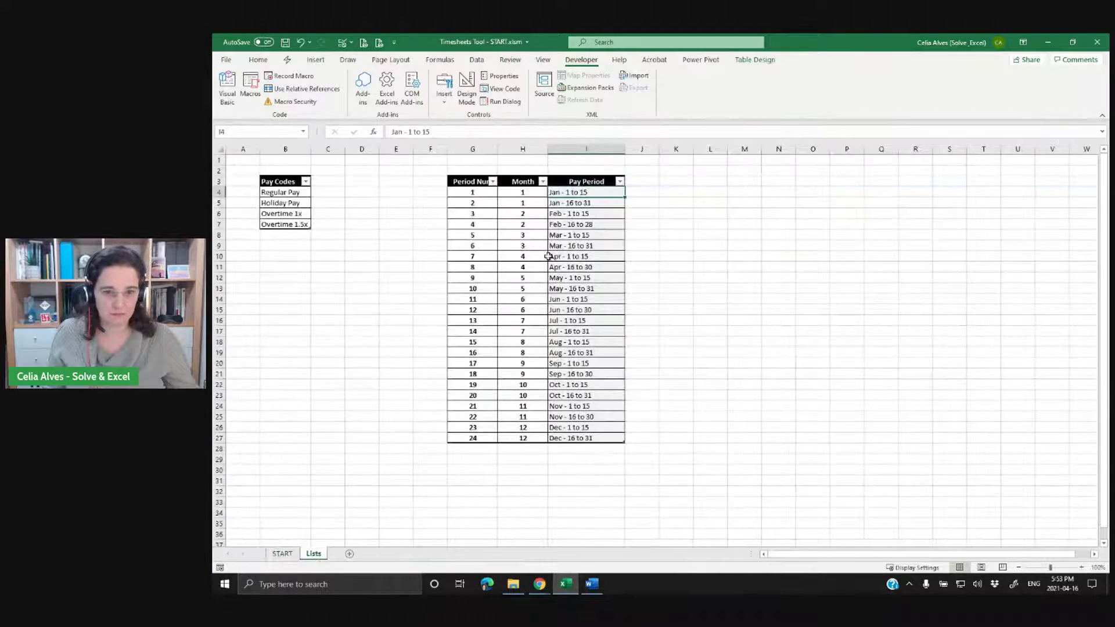
key("ctrl+shift+Down")
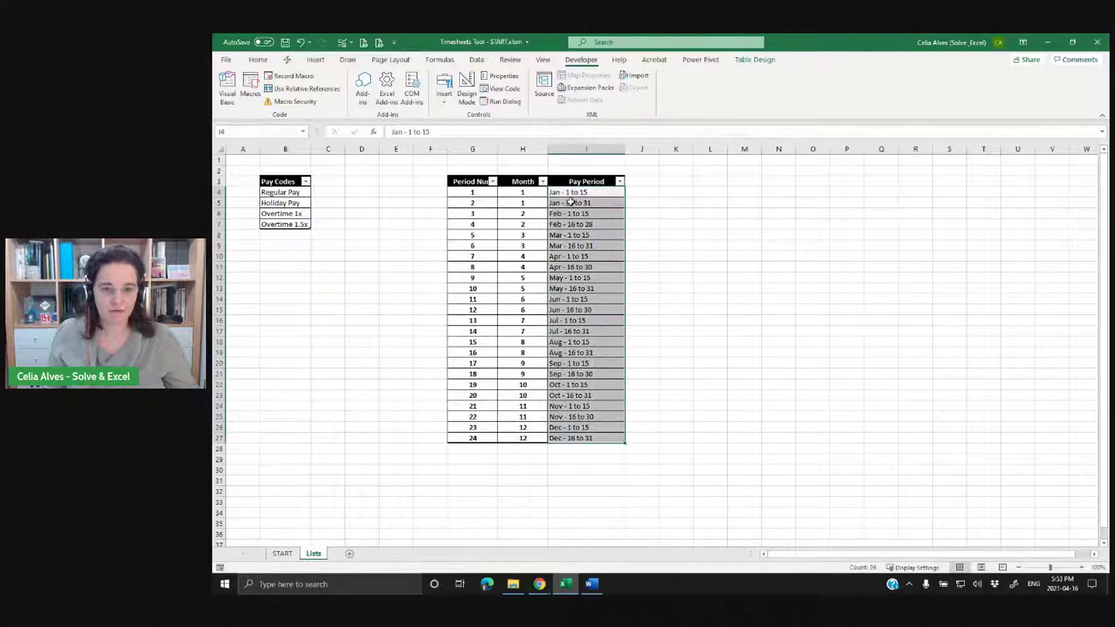
key("shift+Up")
key("shift+Up")
key("shift+Up")
key("shift+Up")
key("shift+Up")
key("shift+Up")
key("shift+Up")
key("shift+Up")
key("shift+Up")
key("shift+Up")
key("shift+Up")
key("shift+Up")
key("shift+Up")
key("shift+Up")
key("shift+Up")
key("shift+Up")
key("shift+Up")
key("shift+Up")
key("shift+Up")
key("shift+Up")
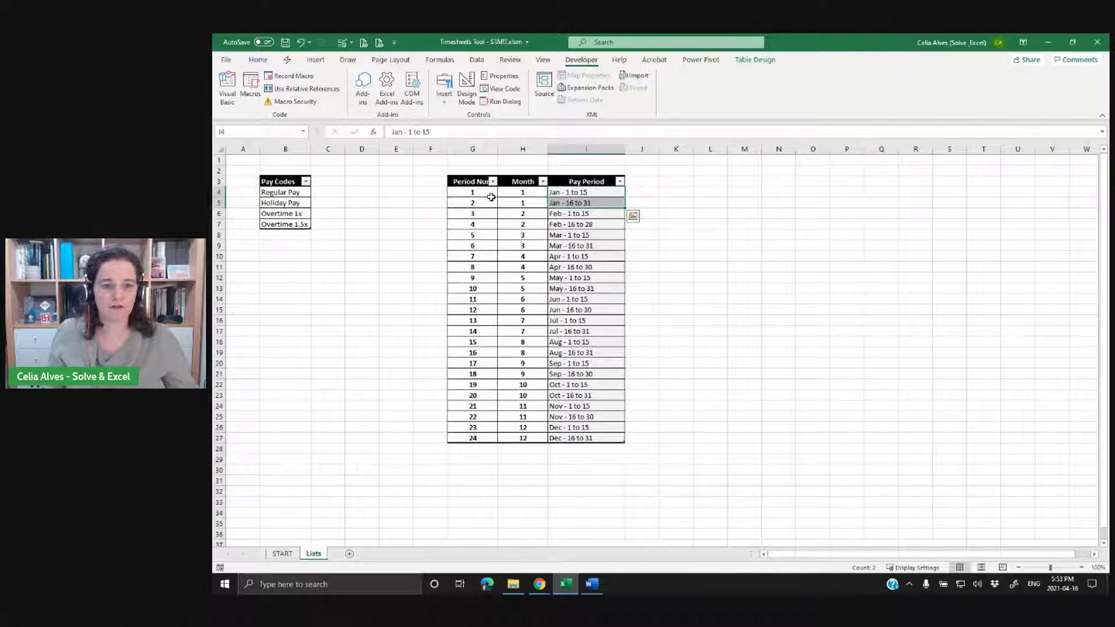
left_click_drag(486, 191, 478, 442)
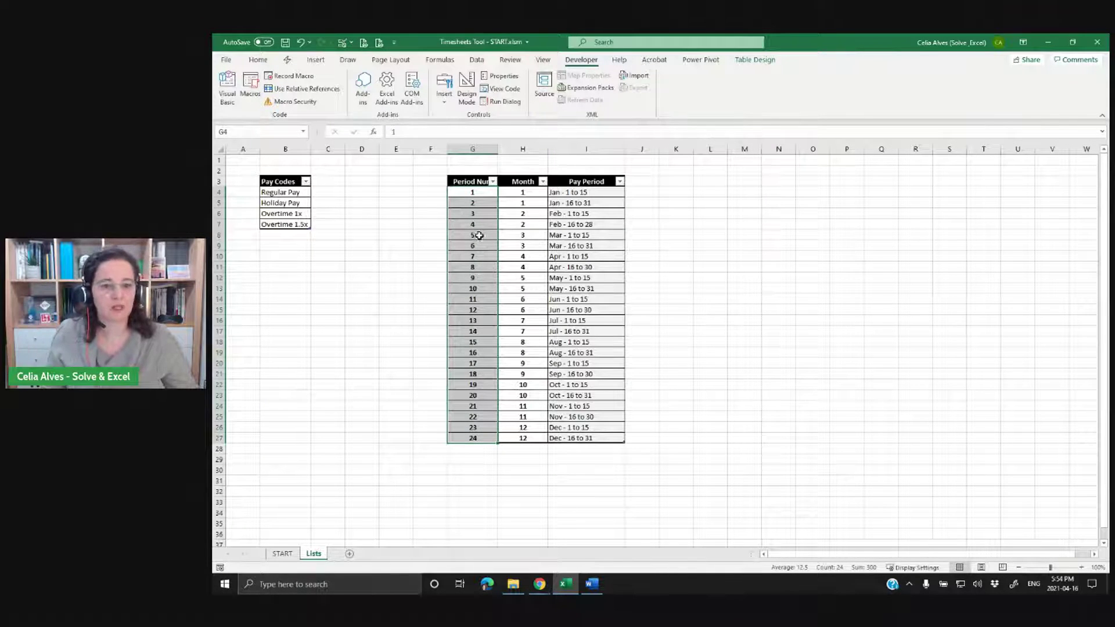
left_click(560, 193)
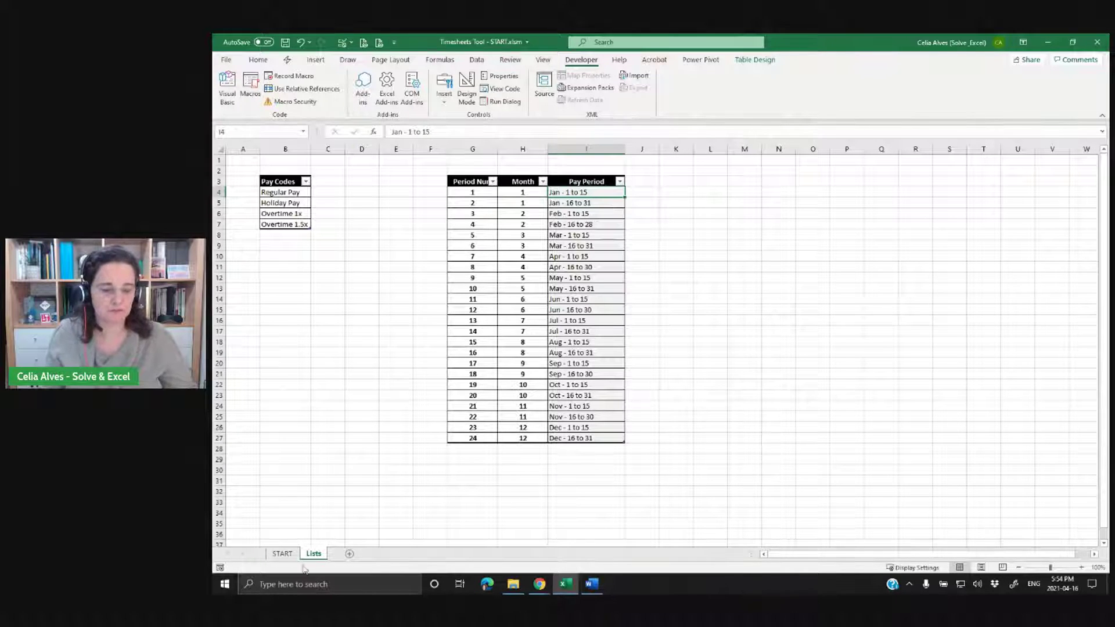
Compare the Timesheets mail folder path in G3 of the START sheet with the Timesheets folder's full path in File Explorer.
left_click(284, 556)
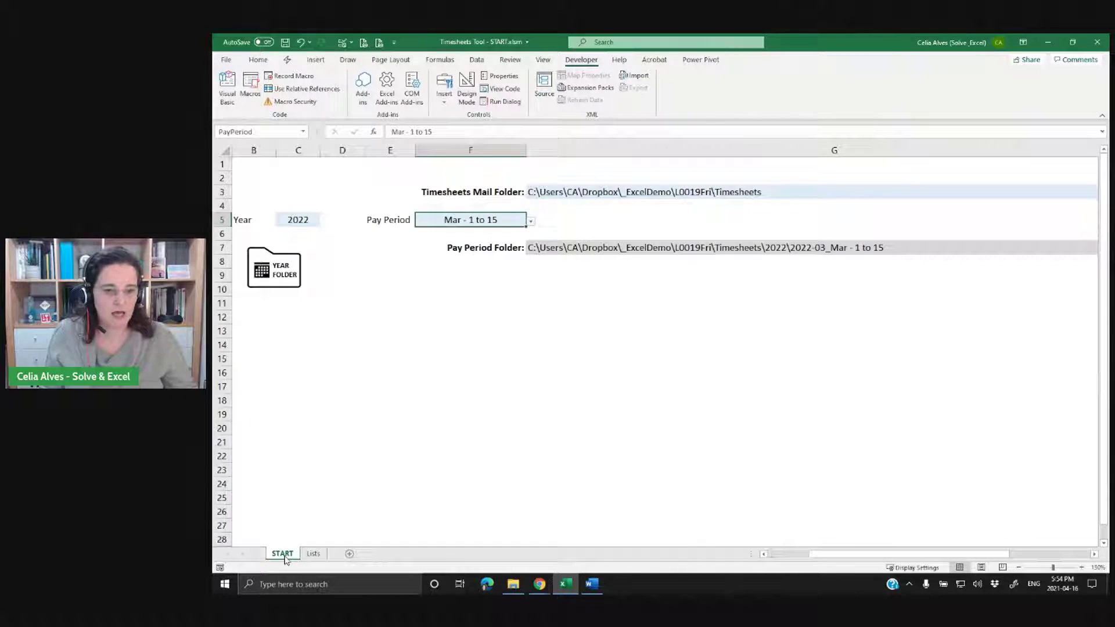
left_click(557, 192)
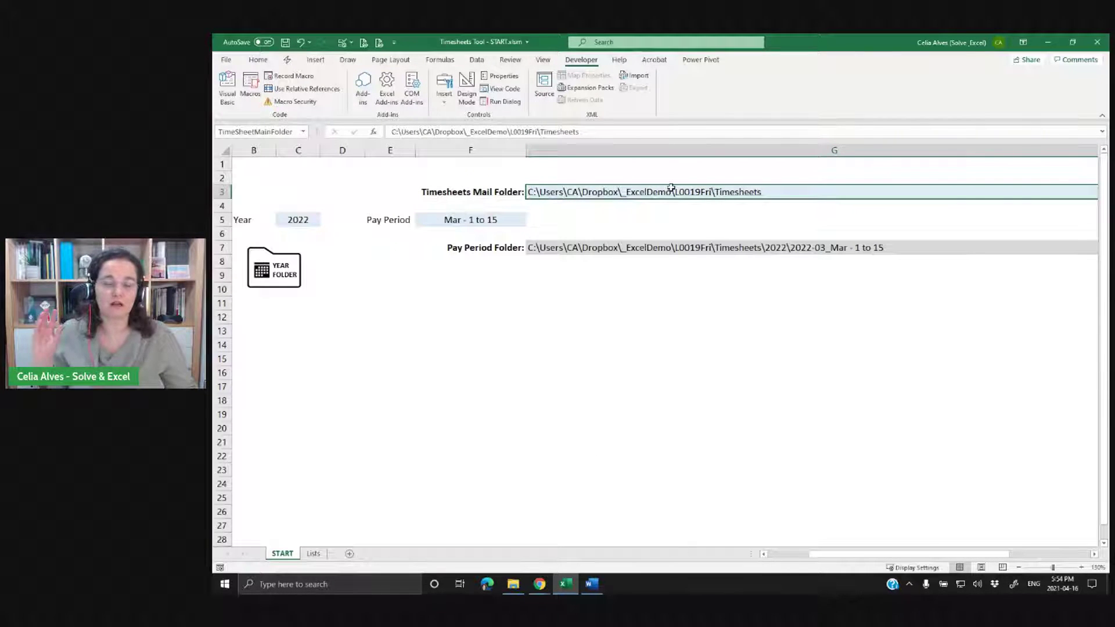
left_click(512, 585)
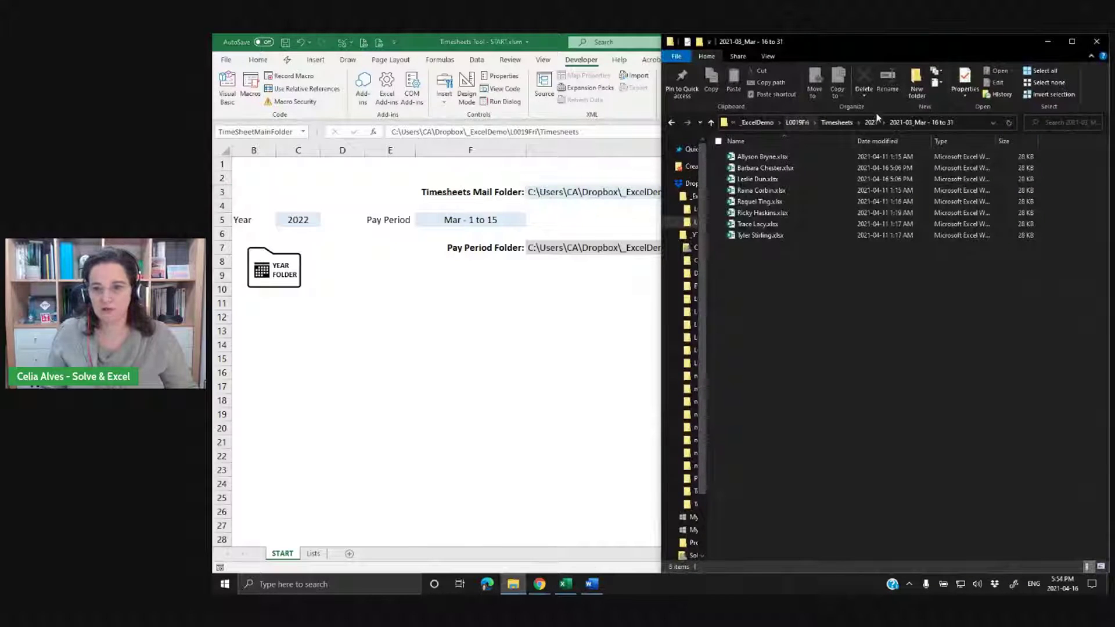
left_click(843, 122)
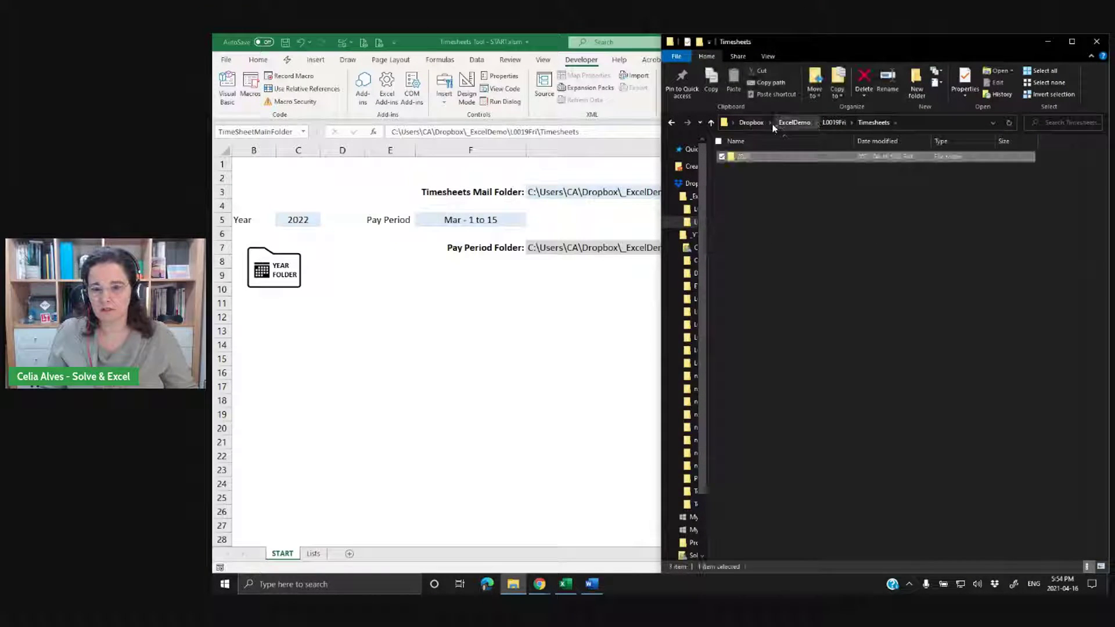
left_click(897, 123)
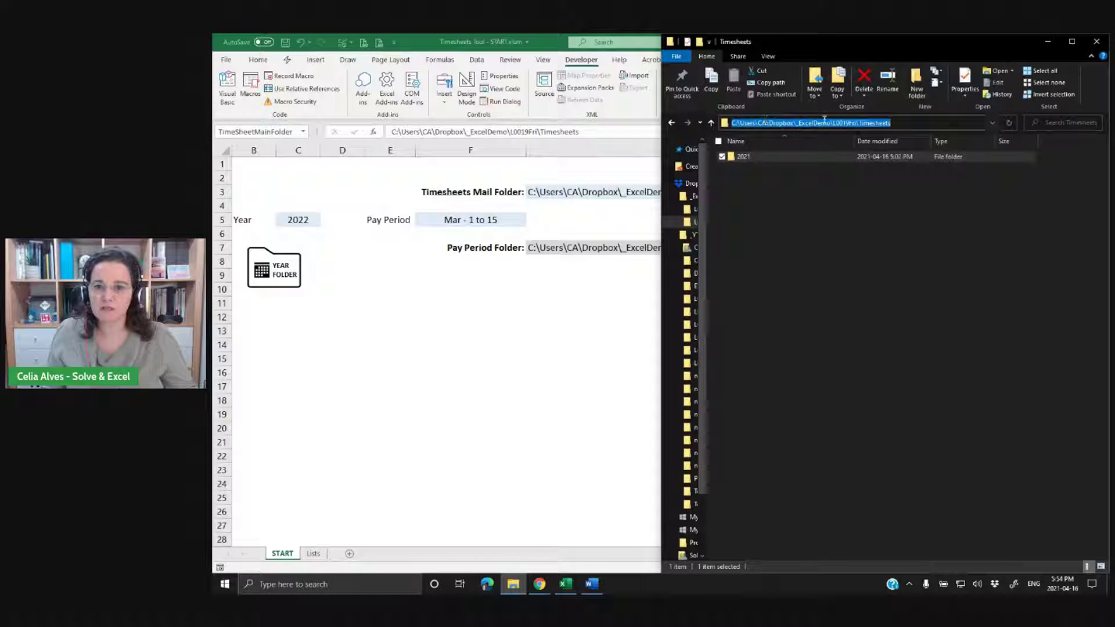
left_click(504, 501)
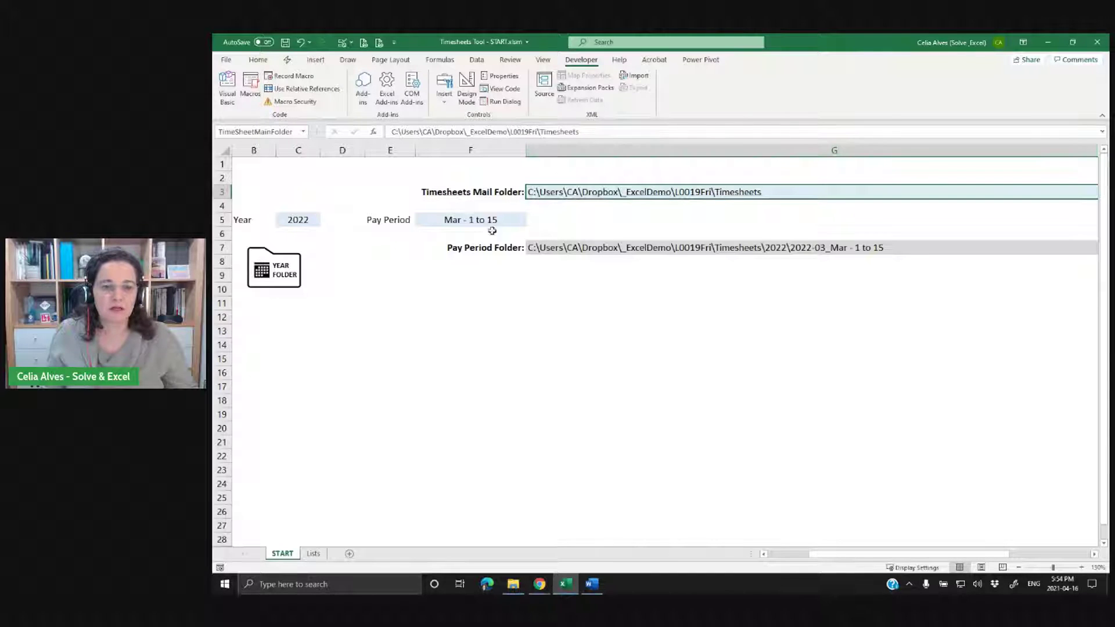
Examine the full Pay Period Folder formula in G7, including the main folder, backslashes, Year and the INDEX/MATCH part that builds the subfolder name.
left_click(552, 247)
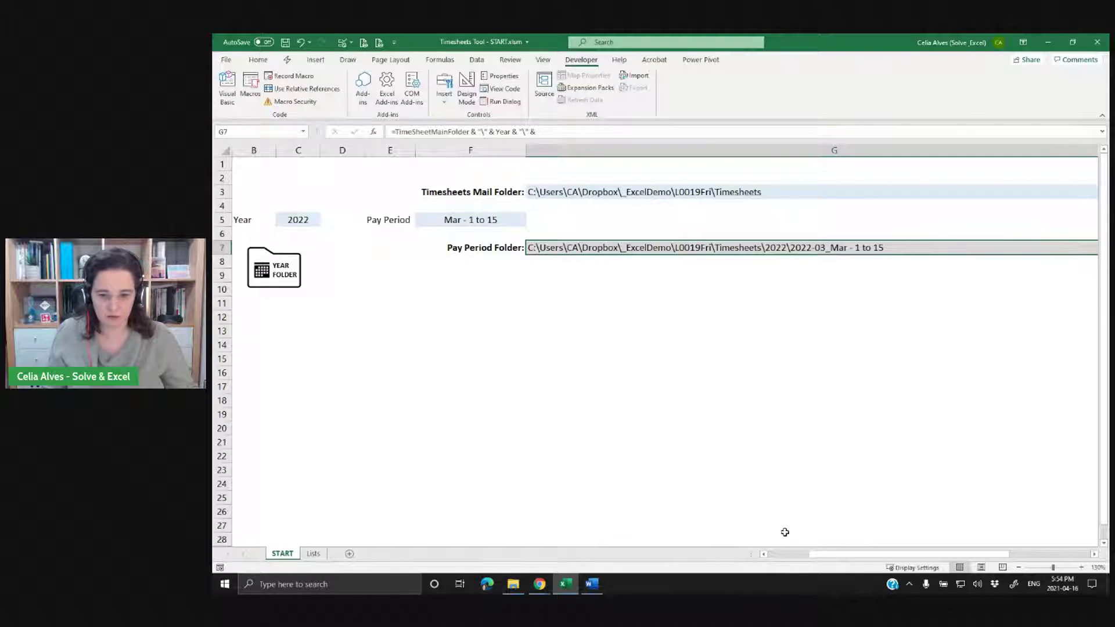
left_click_drag(832, 559, 934, 539)
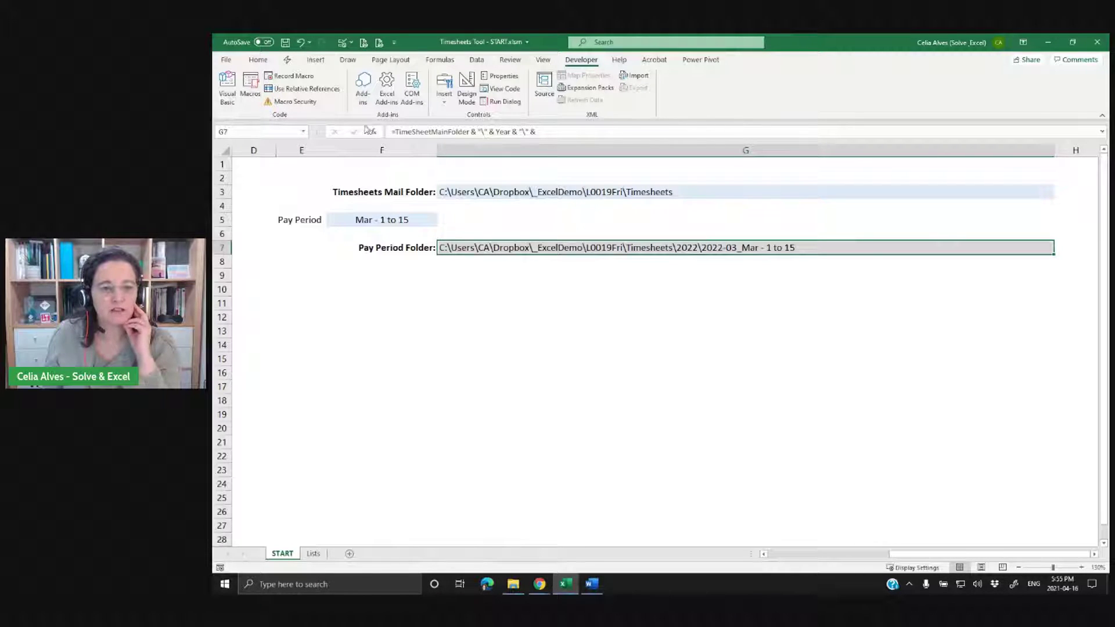
left_click(406, 138)
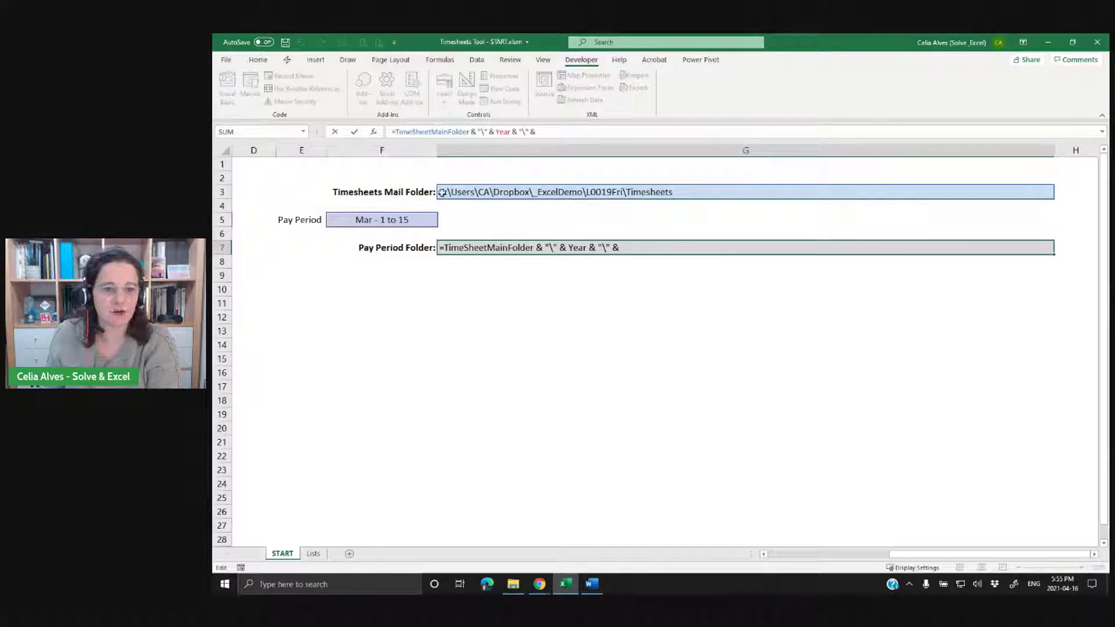
left_click(472, 131)
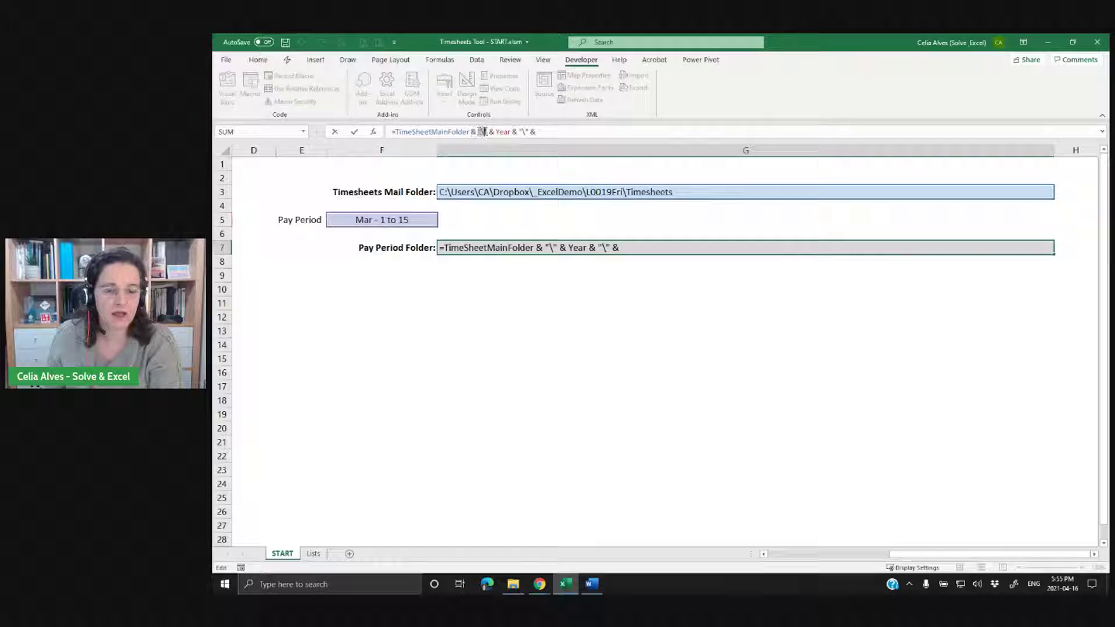
left_click(492, 131)
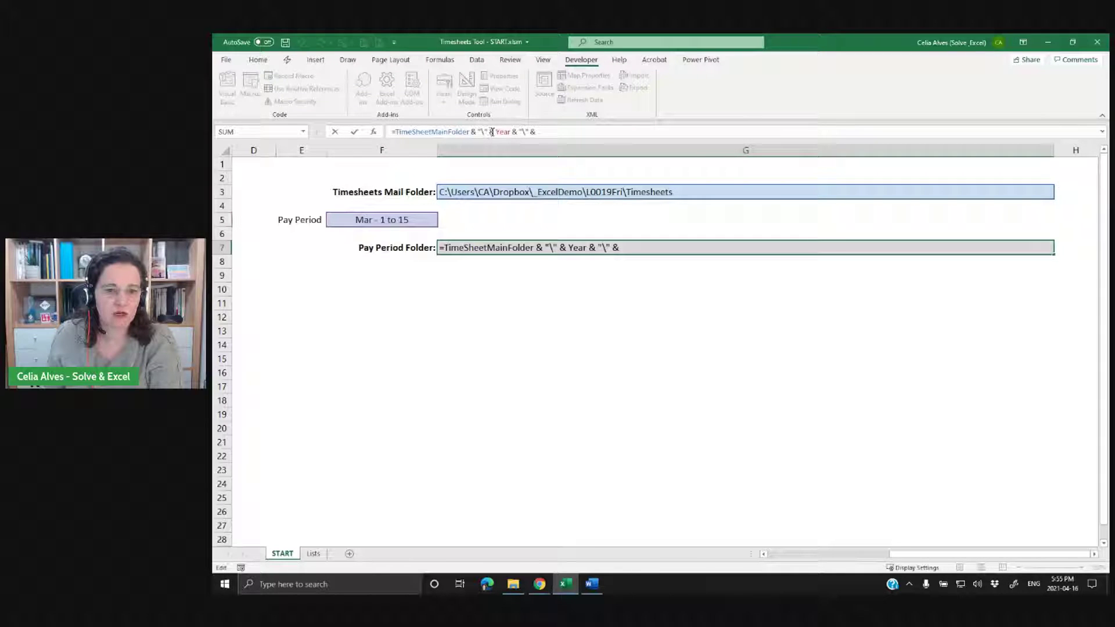
left_click_drag(496, 132, 509, 129)
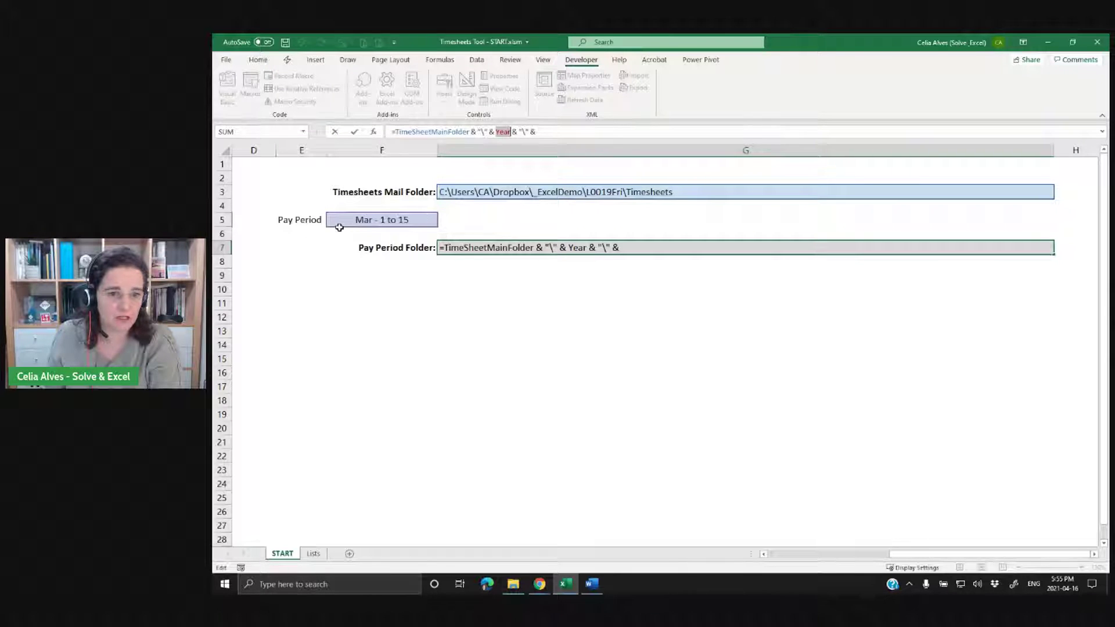
left_click_drag(906, 555, 805, 557)
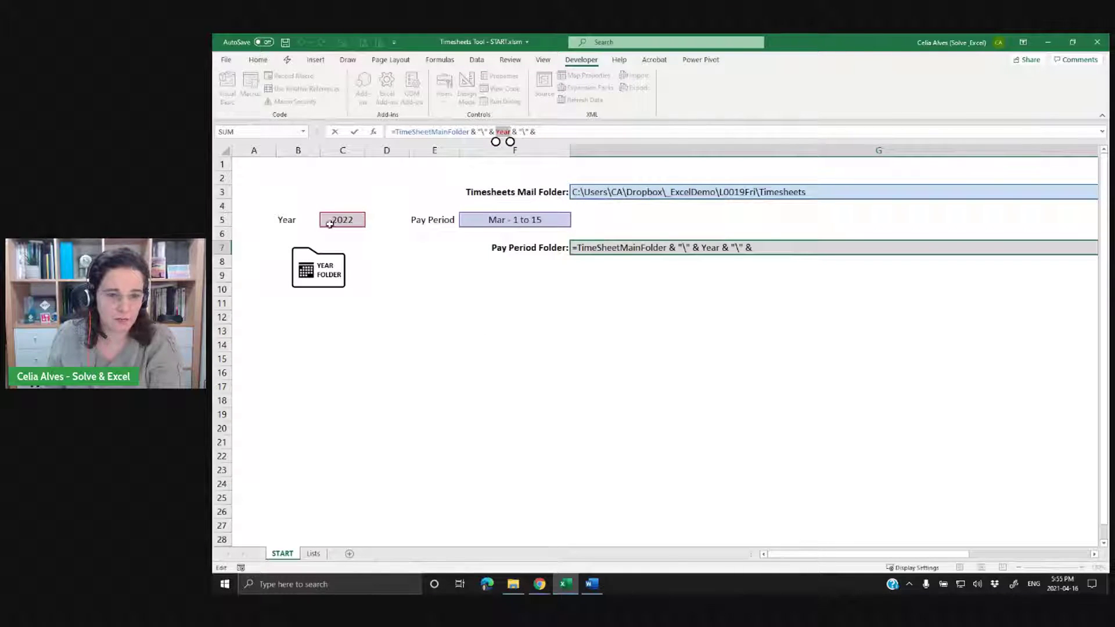
left_click(516, 132)
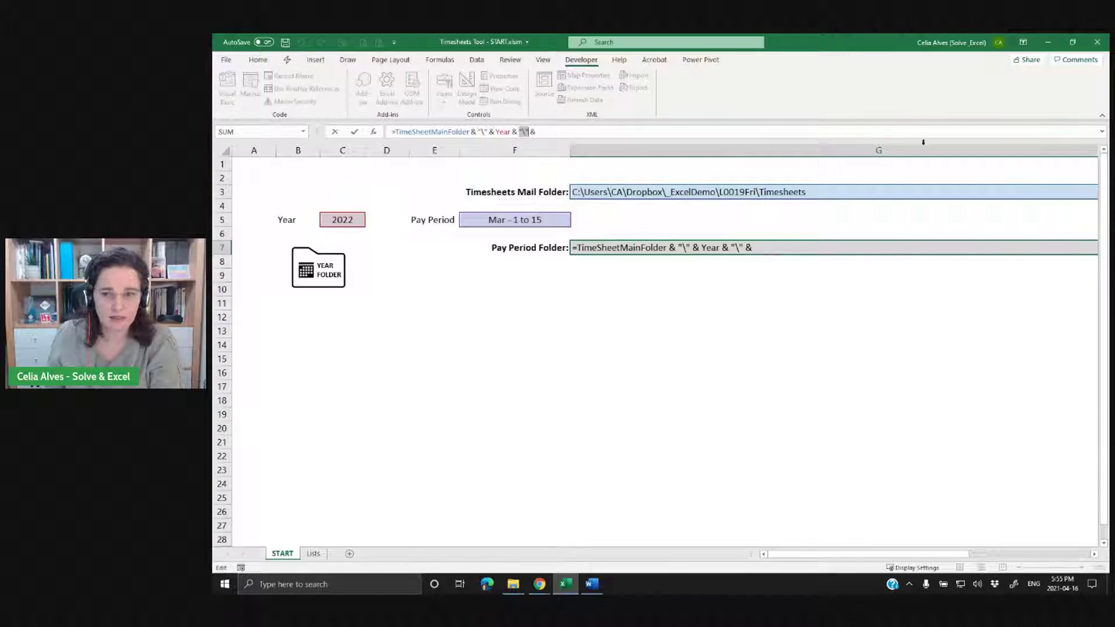
left_click(1101, 133)
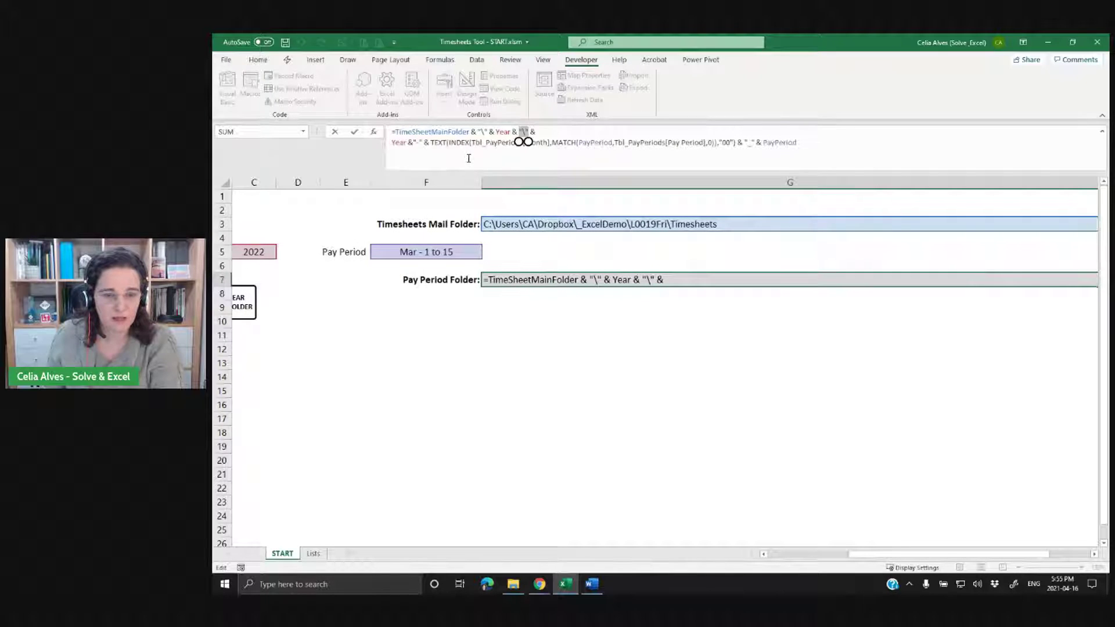
left_click_drag(393, 146, 802, 146)
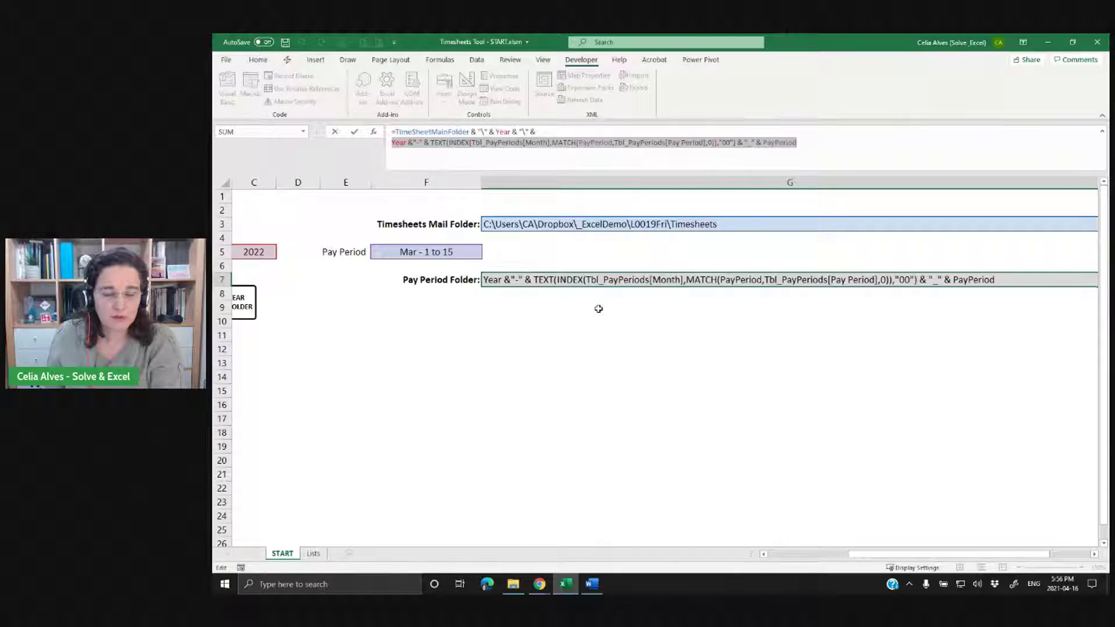
Check the pay period subfolder names inside the 2021 folder in File Explorer, then return to Excel and leave the G7 formula.
left_click(512, 584)
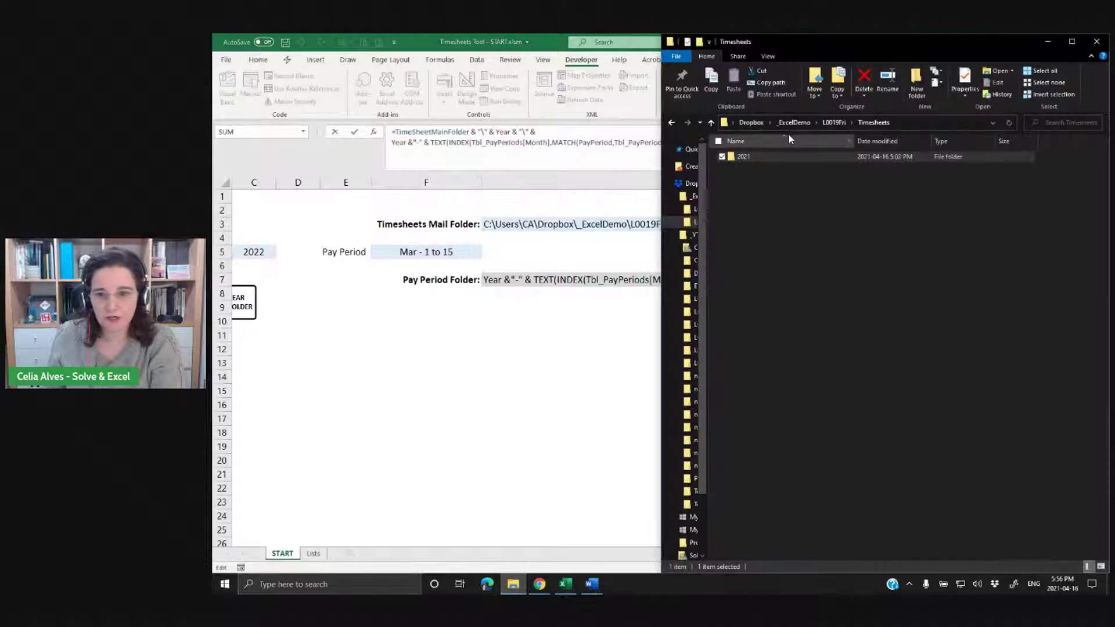
left_click(754, 156)
double_click(755, 156)
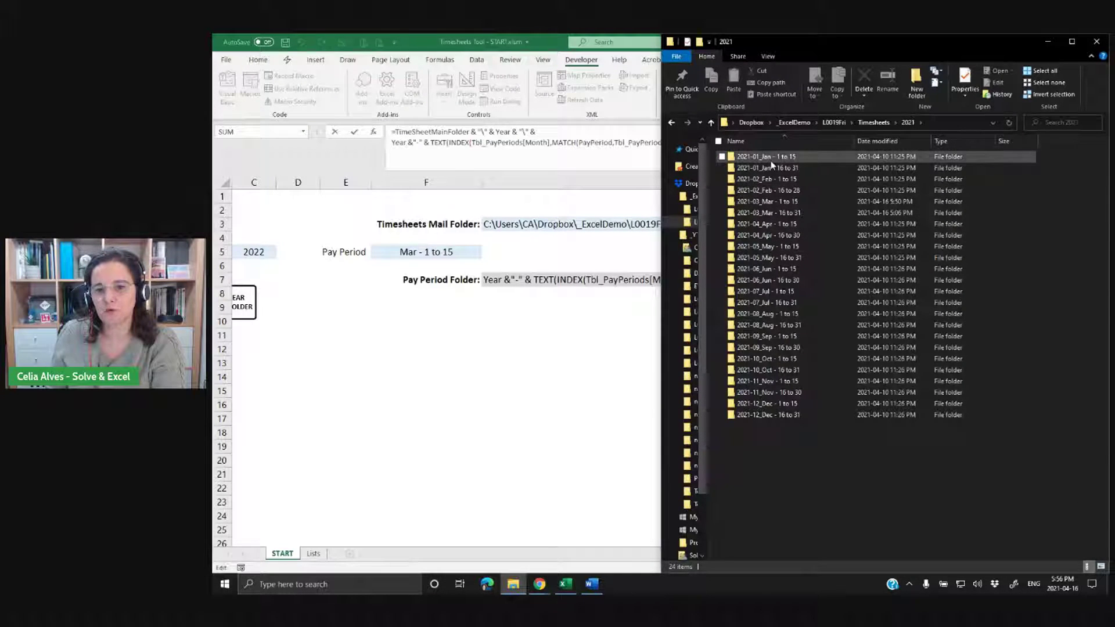
left_click(535, 343)
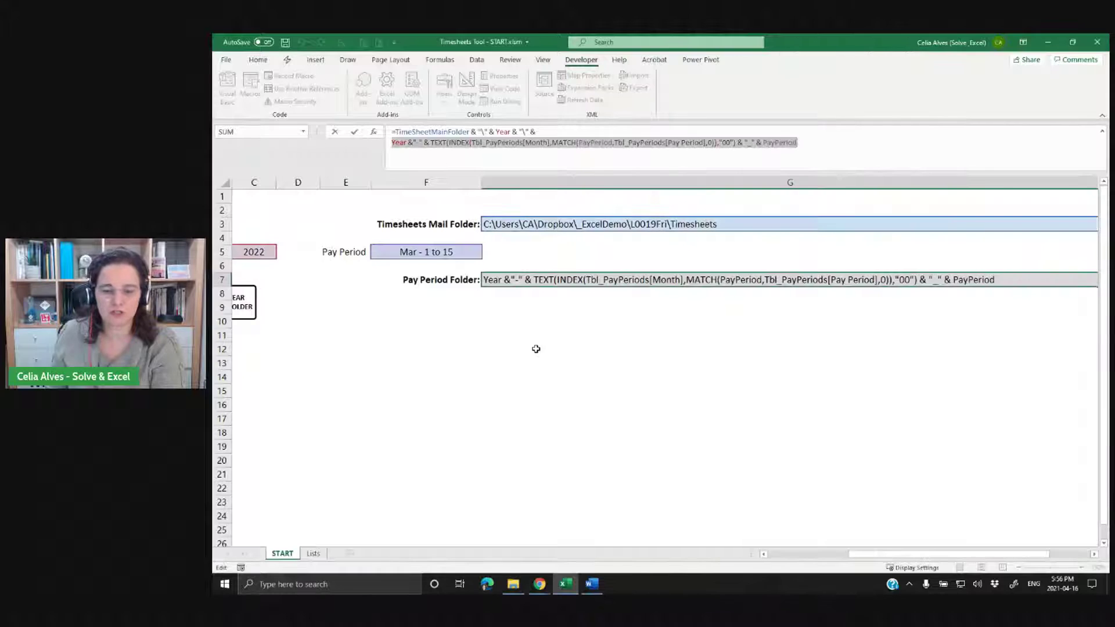
left_click(596, 361)
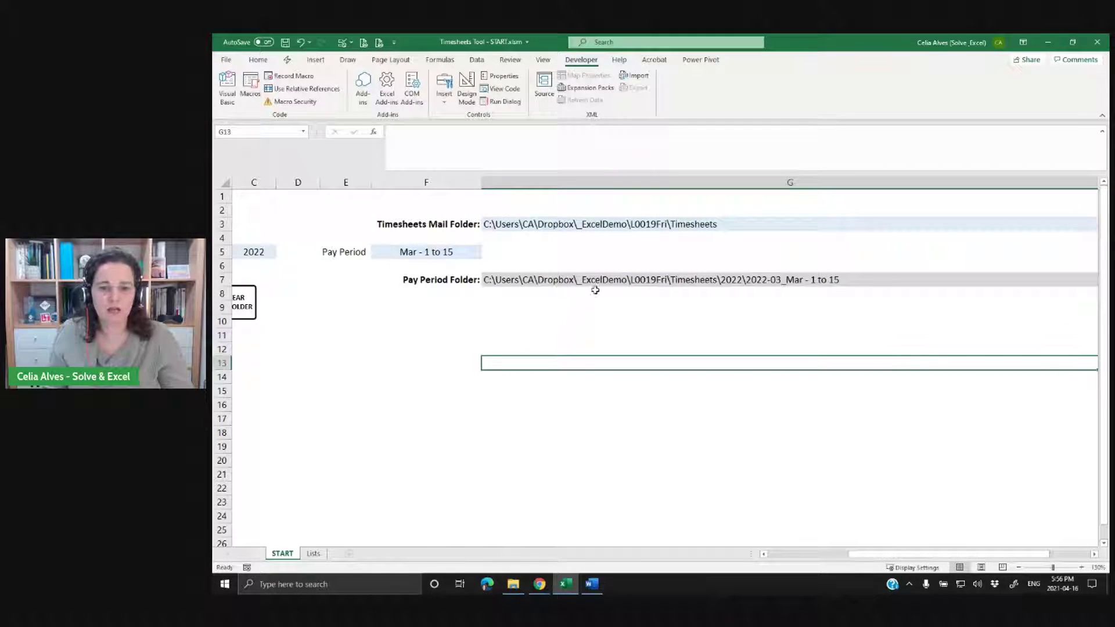
Add a trailing backslash to the Timesheets mail folder path in G3 and inspect the Pay Period Folder cell G7.
left_click(647, 227)
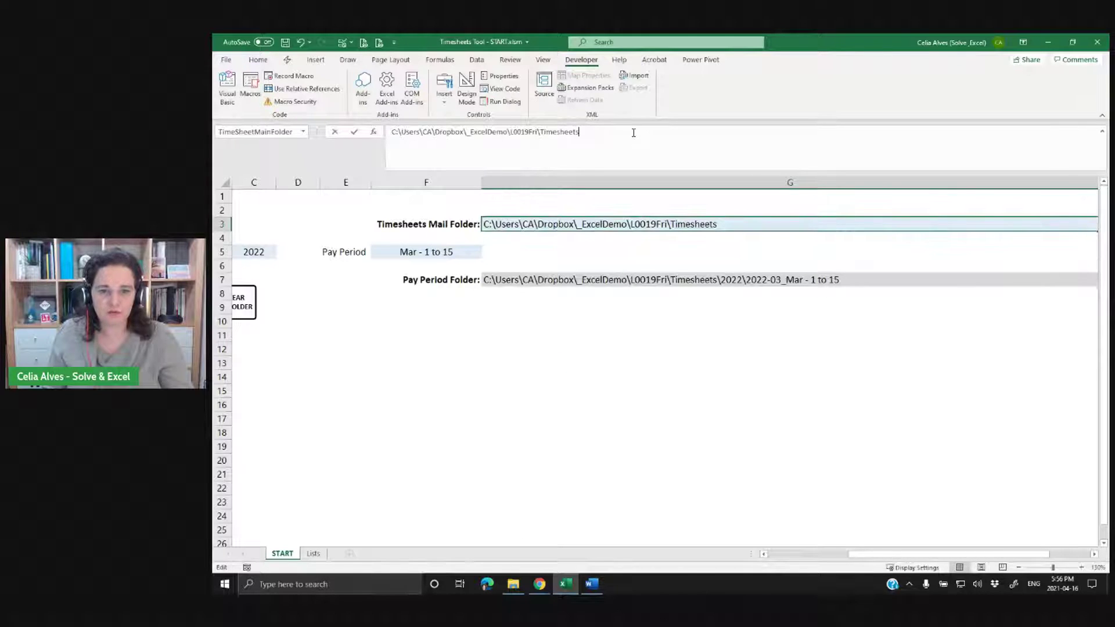
type("\\")
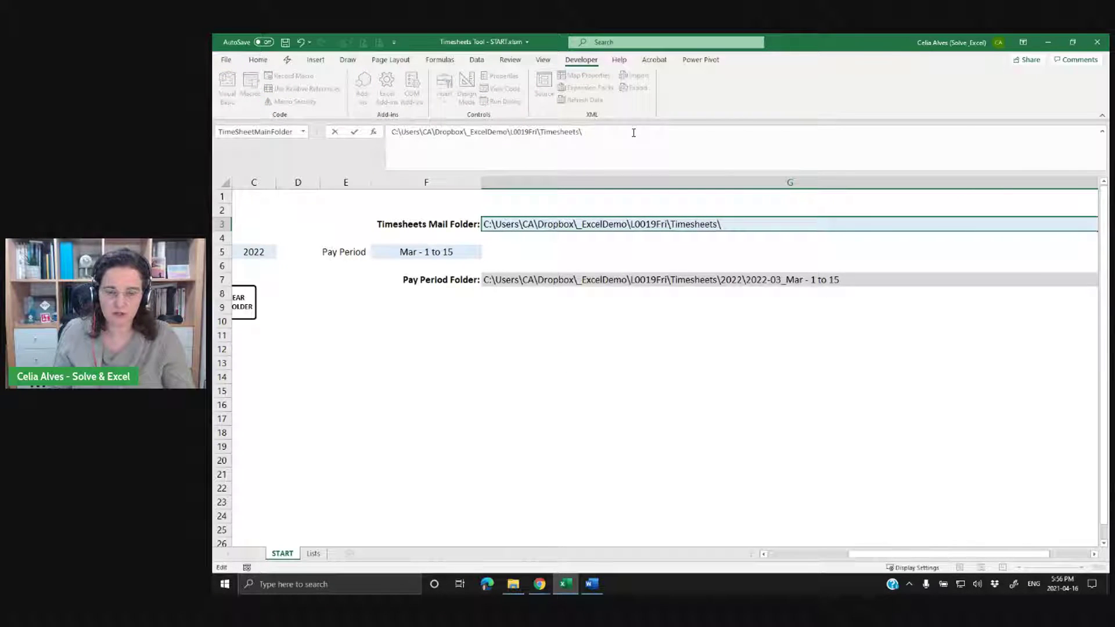
key("Return")
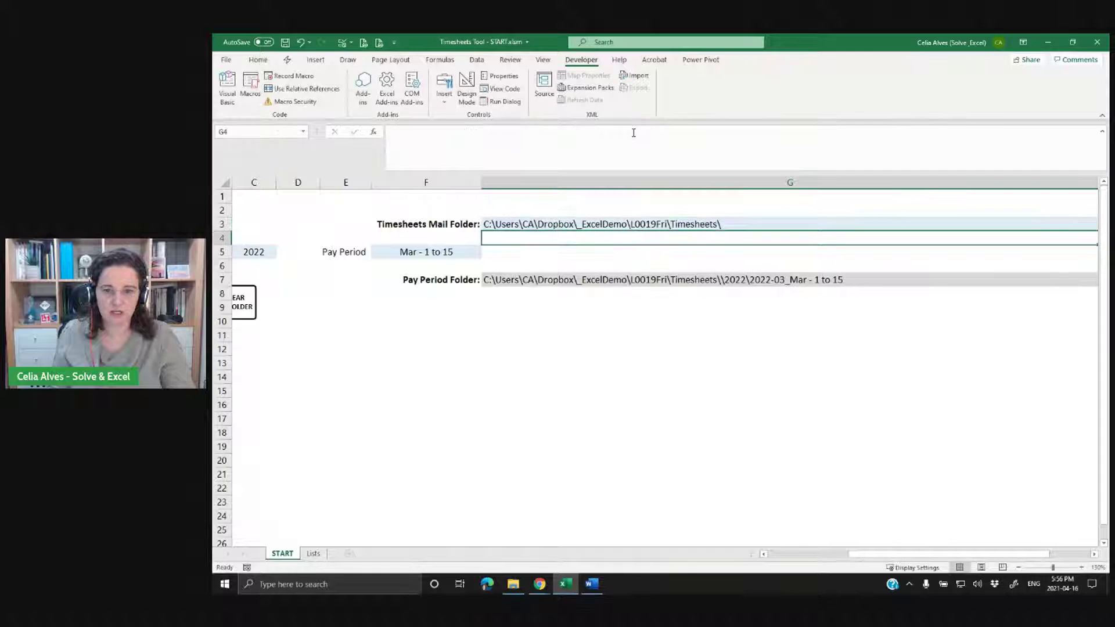
left_click(723, 282)
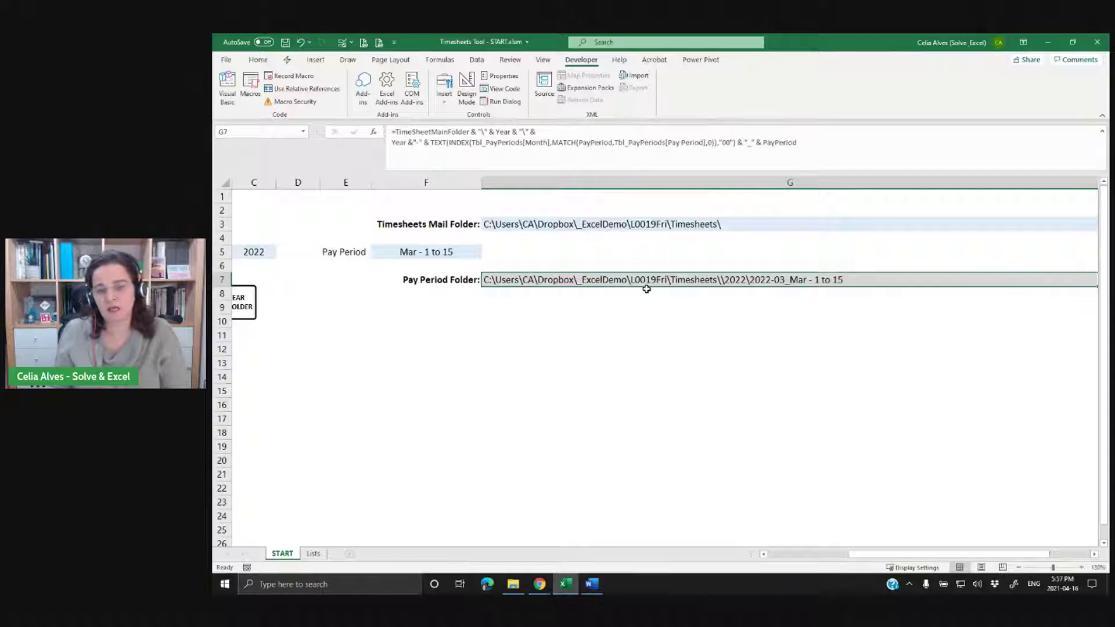
Remove the trailing backslash from the Timesheets mail folder path in G3.
left_click(666, 224)
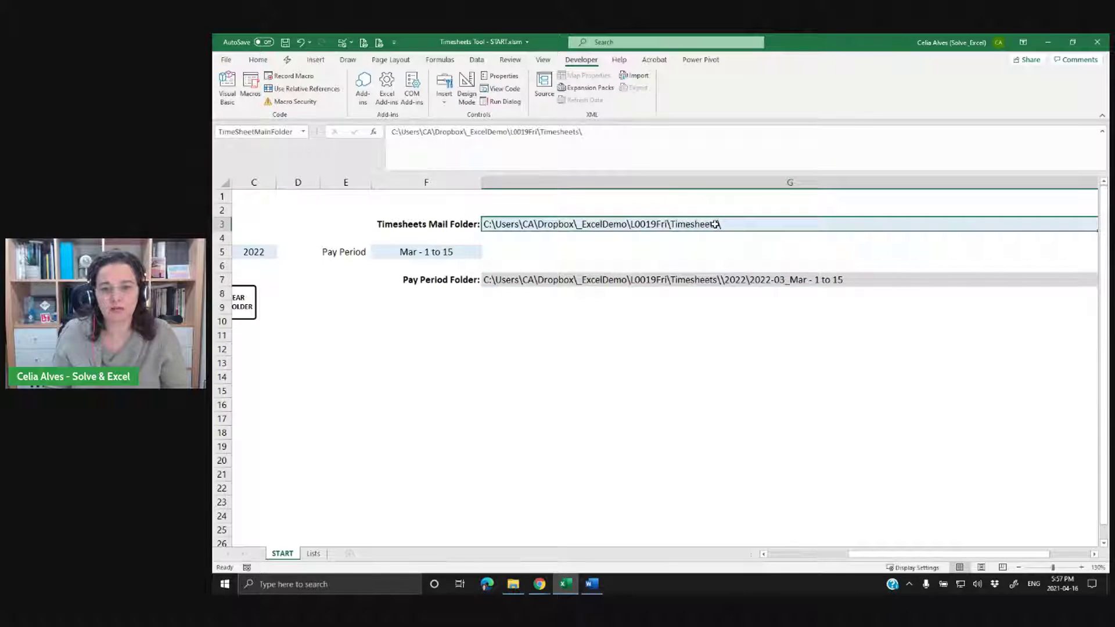
left_click(590, 132)
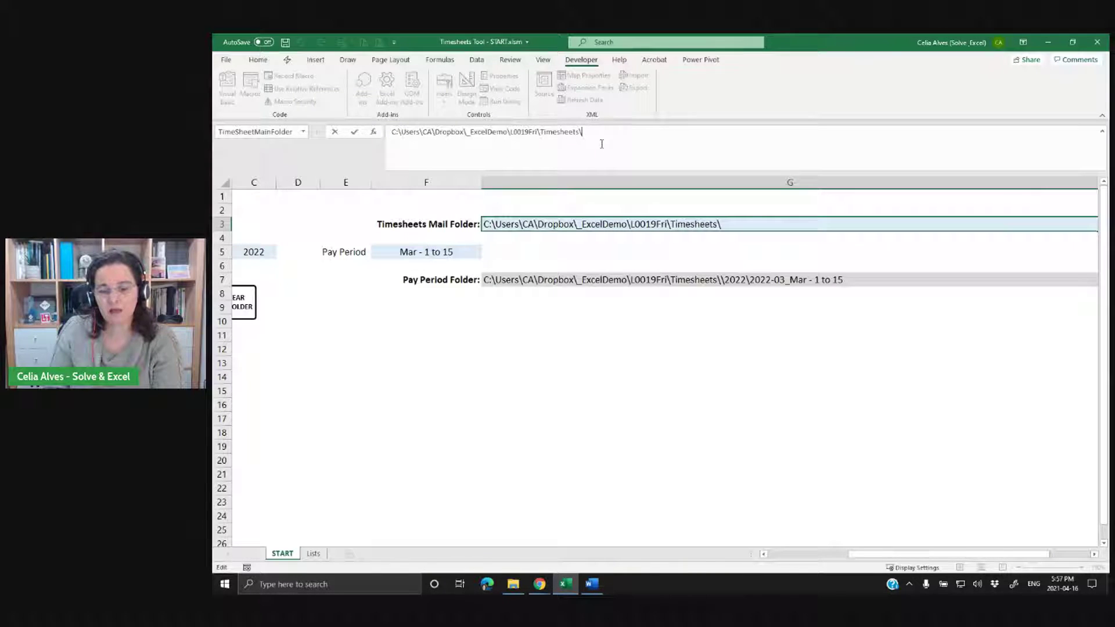
key("BackSpace")
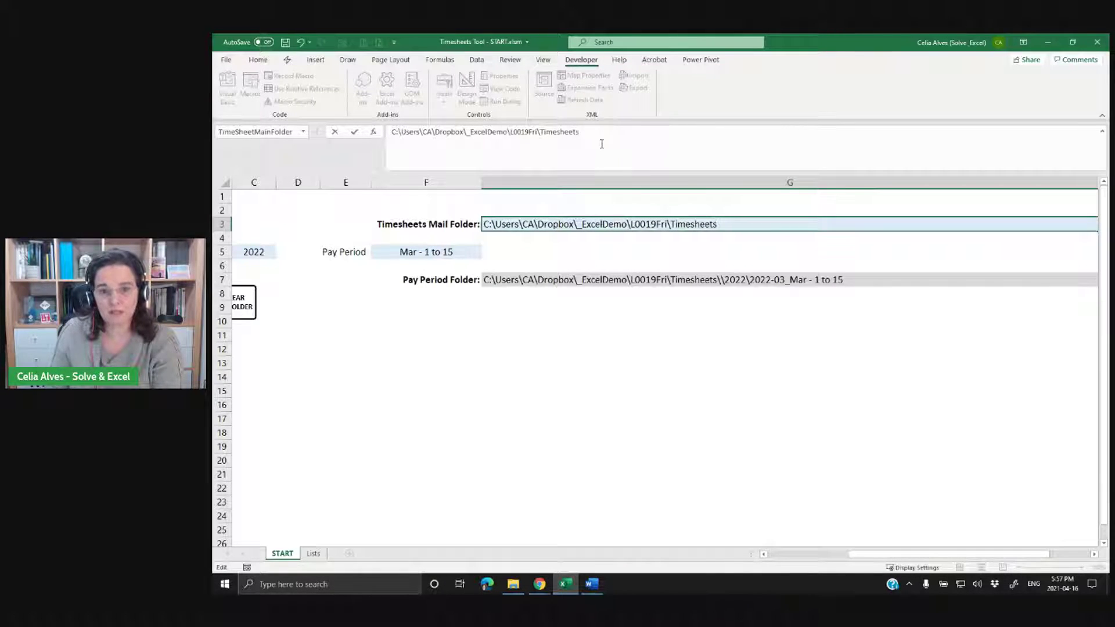
key("Return")
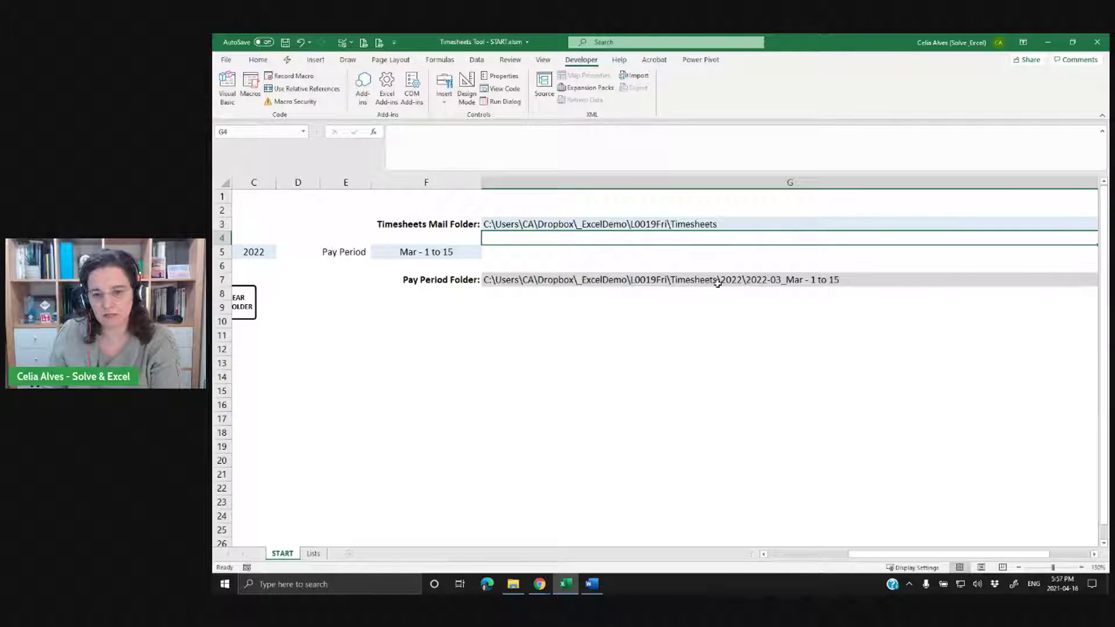
Compare the Timesheets mail folder path in G3 with the Pay Period Folder path and formula in G7.
left_click(515, 279)
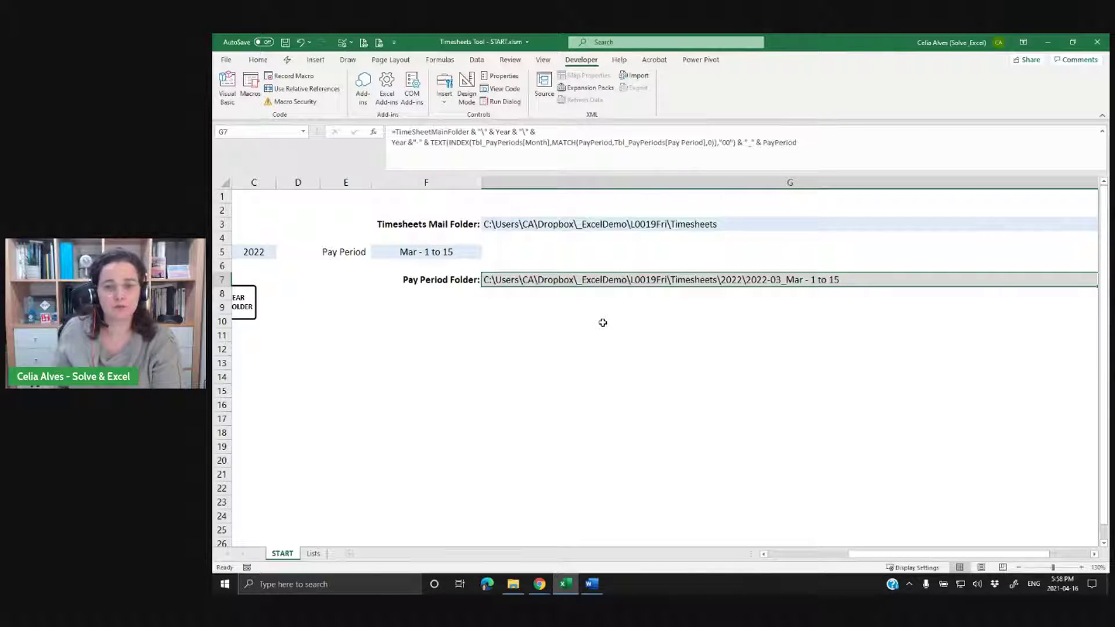
left_click(597, 226)
left_click(599, 282)
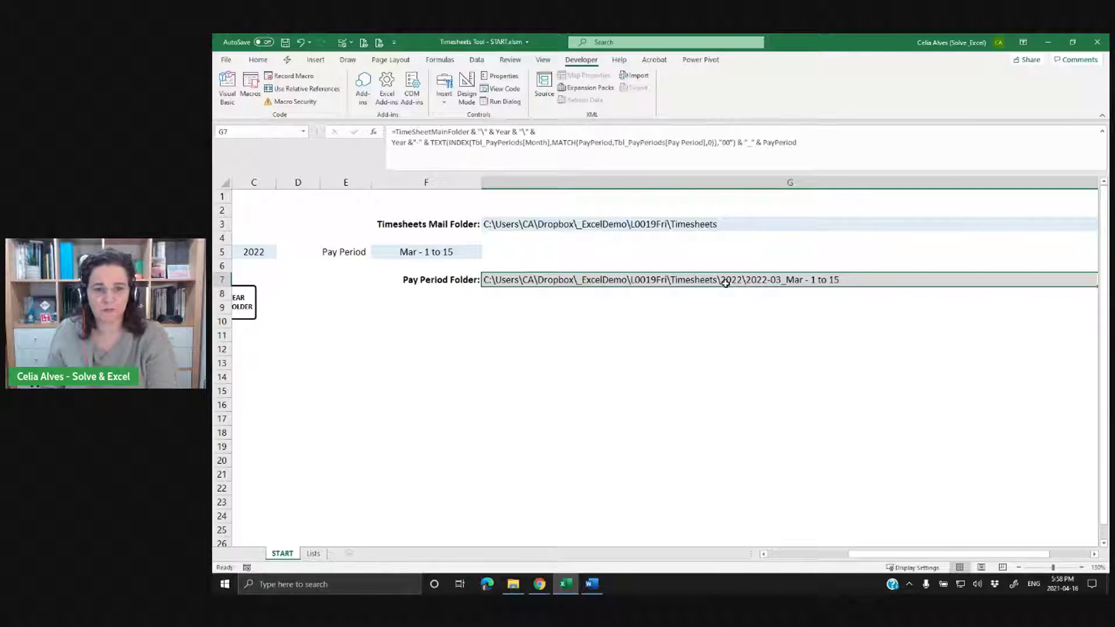
left_click(655, 224)
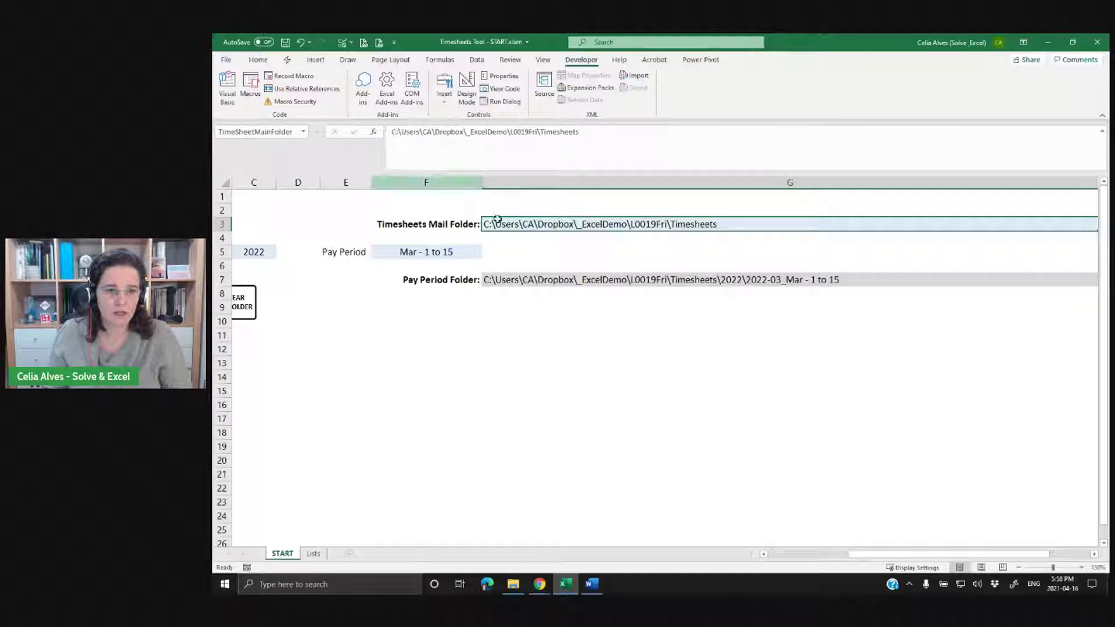
left_click(533, 281)
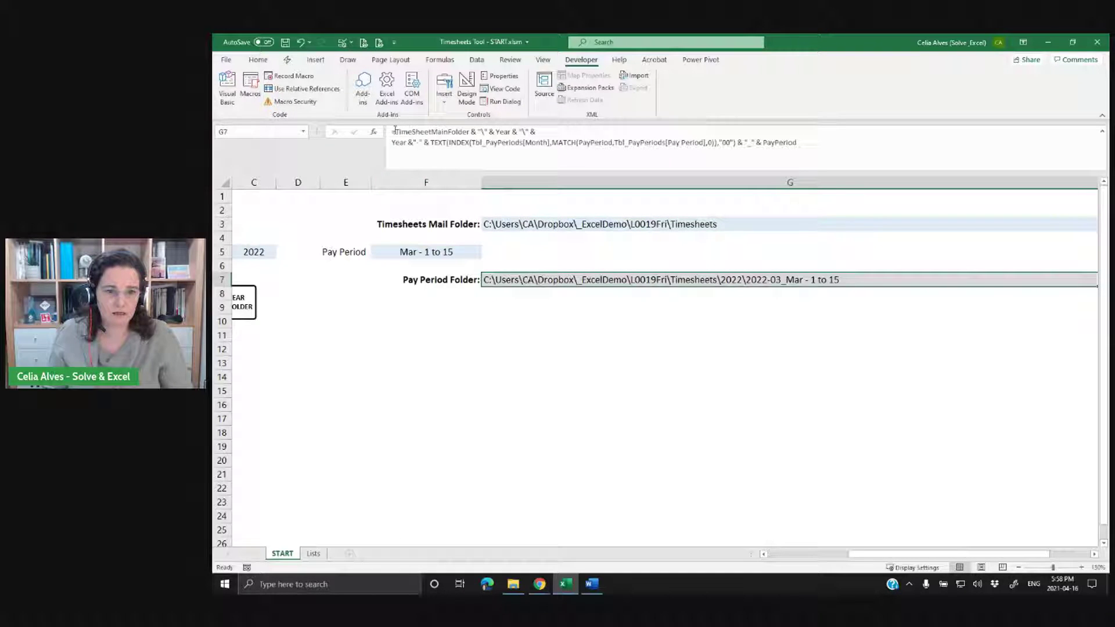
left_click(395, 131)
type("LET")
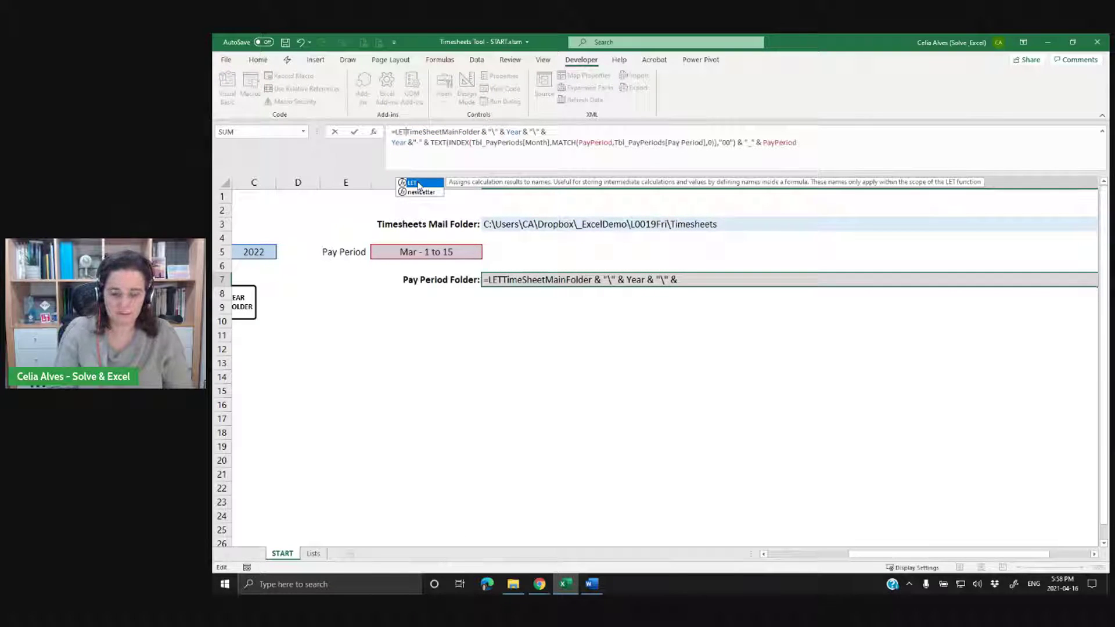
double_click(415, 183)
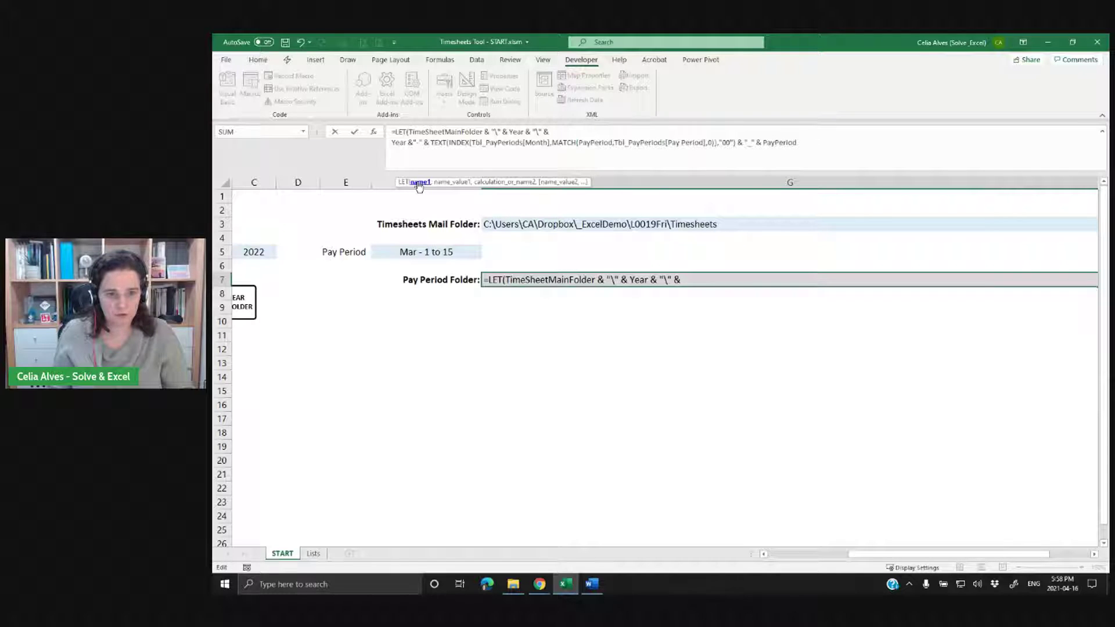
key("alt")
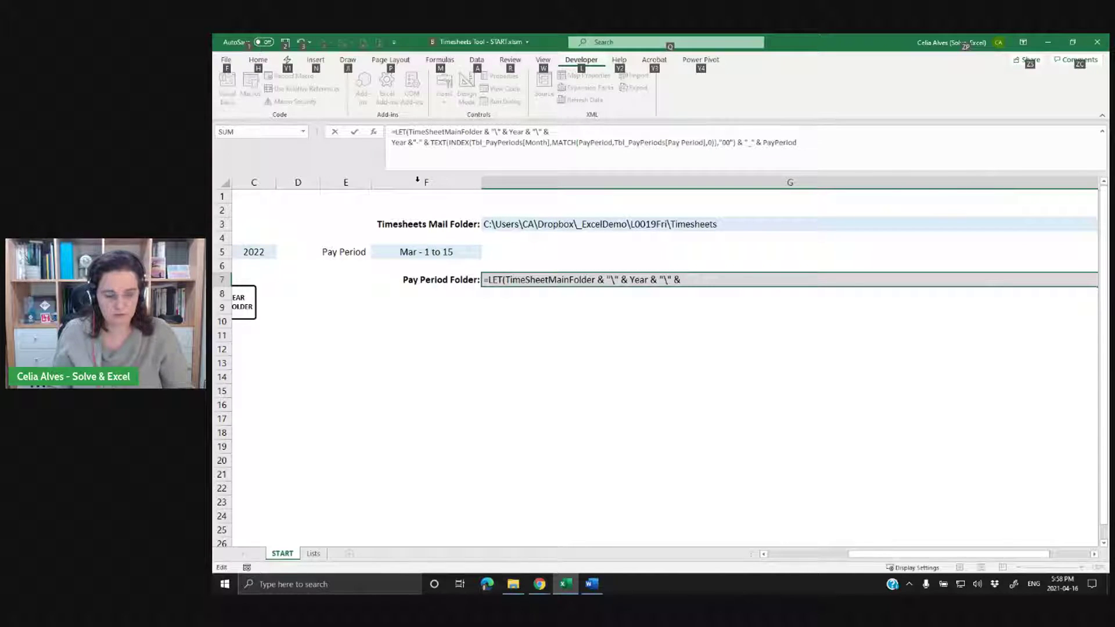
key("alt")
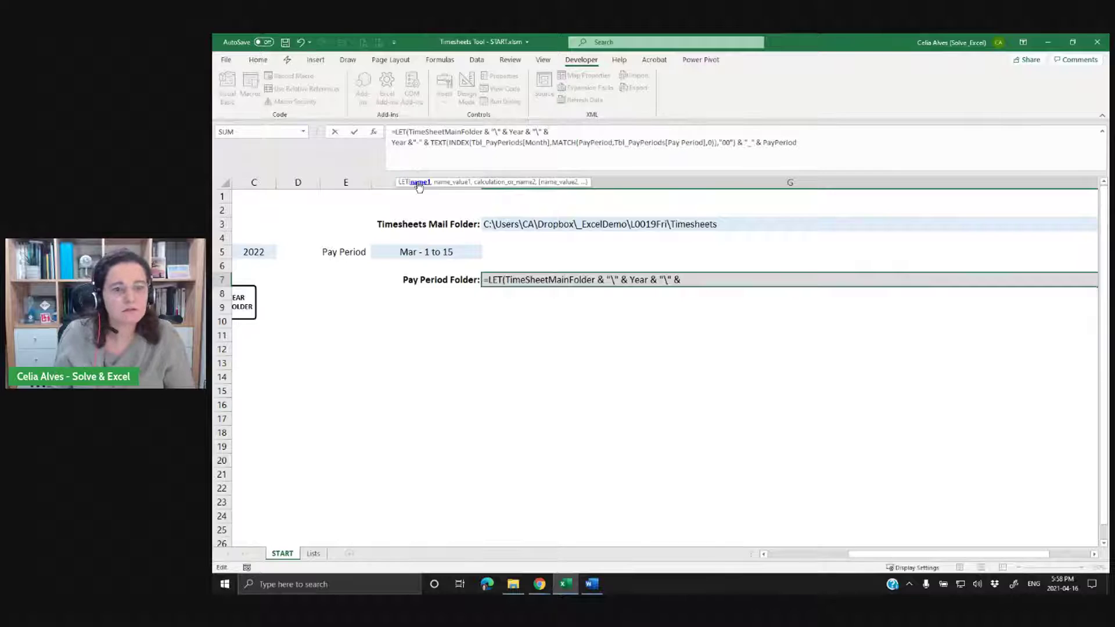
key("alt+Return")
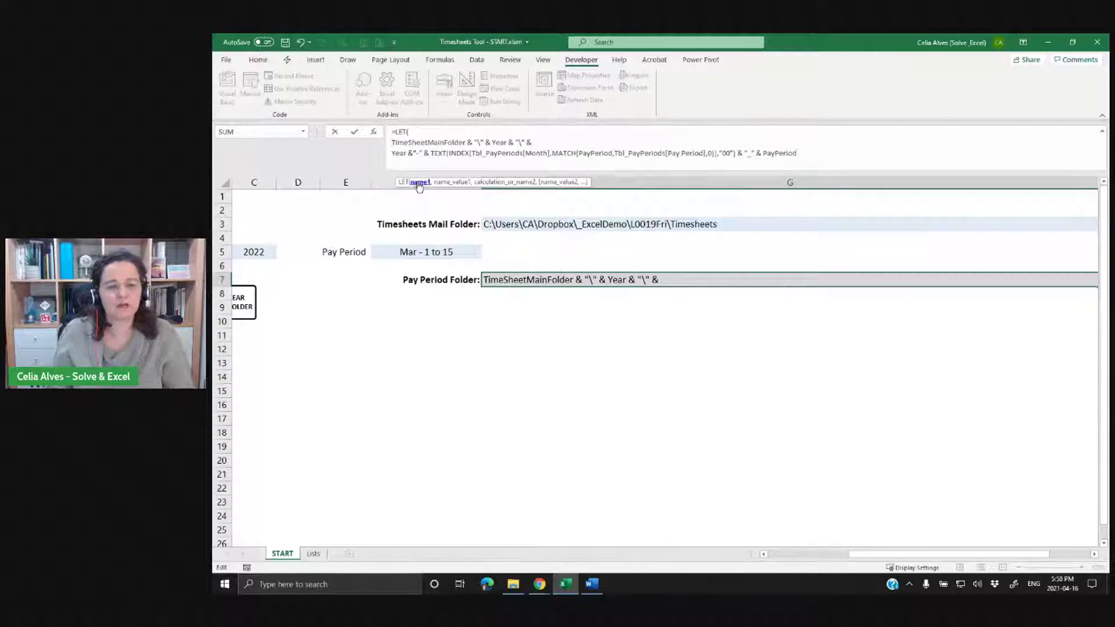
left_click(419, 137)
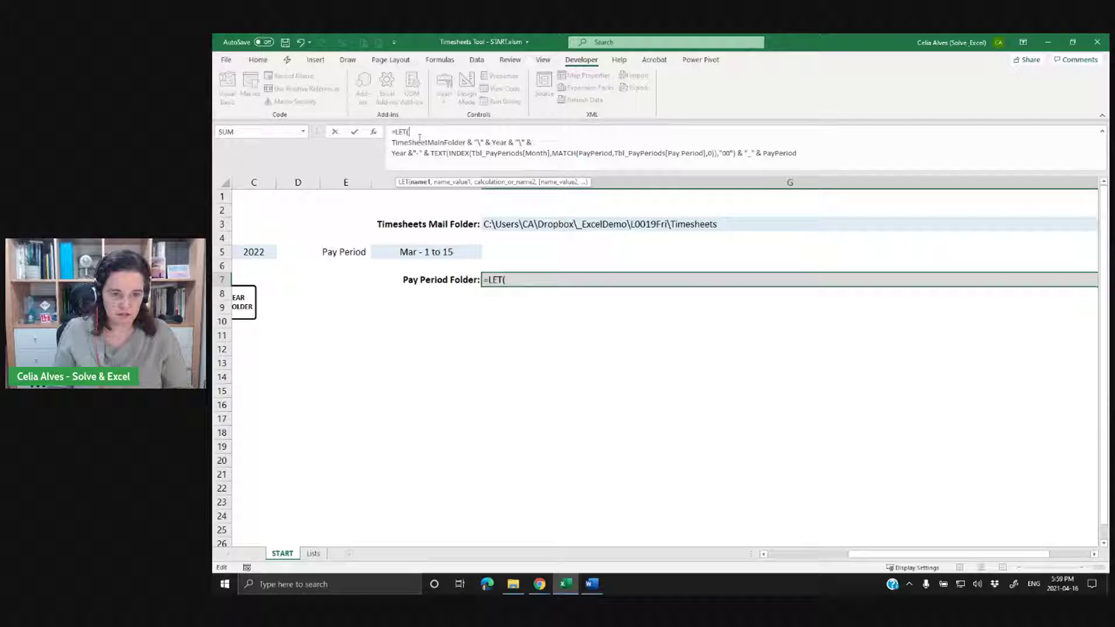
type("imesheet")
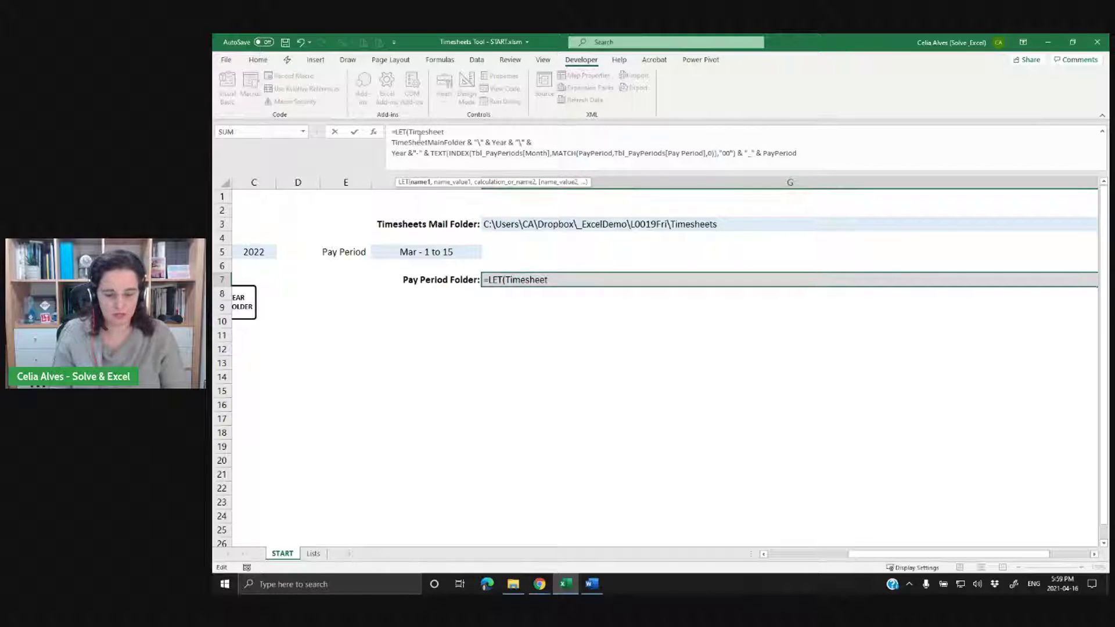
type("sPath")
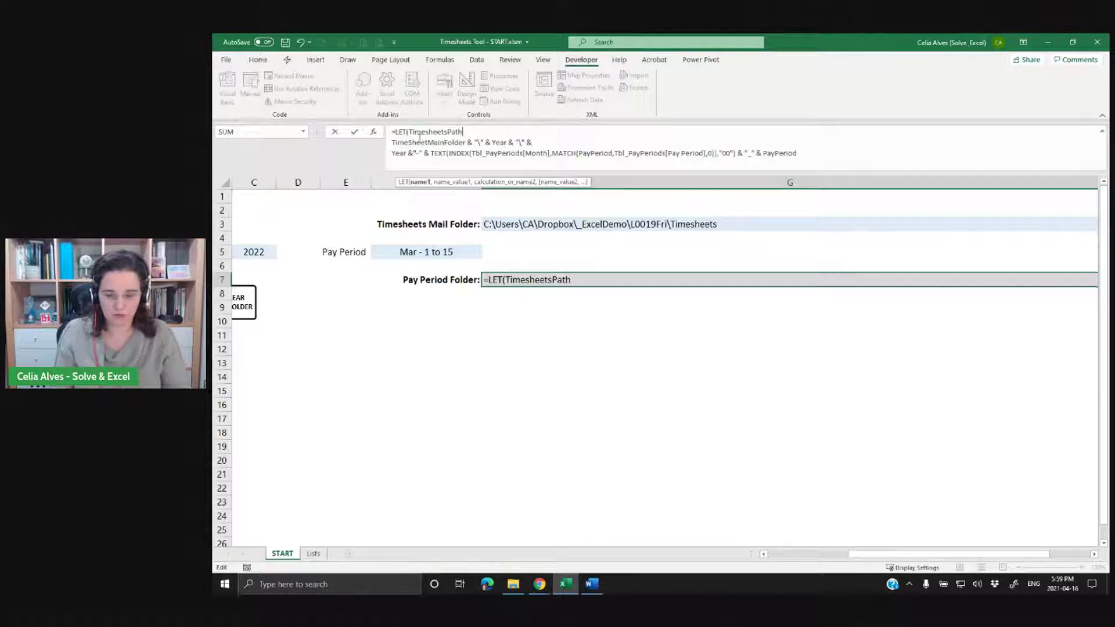
key("BackSpace")
key("BackSpace")
key("BackSpace")
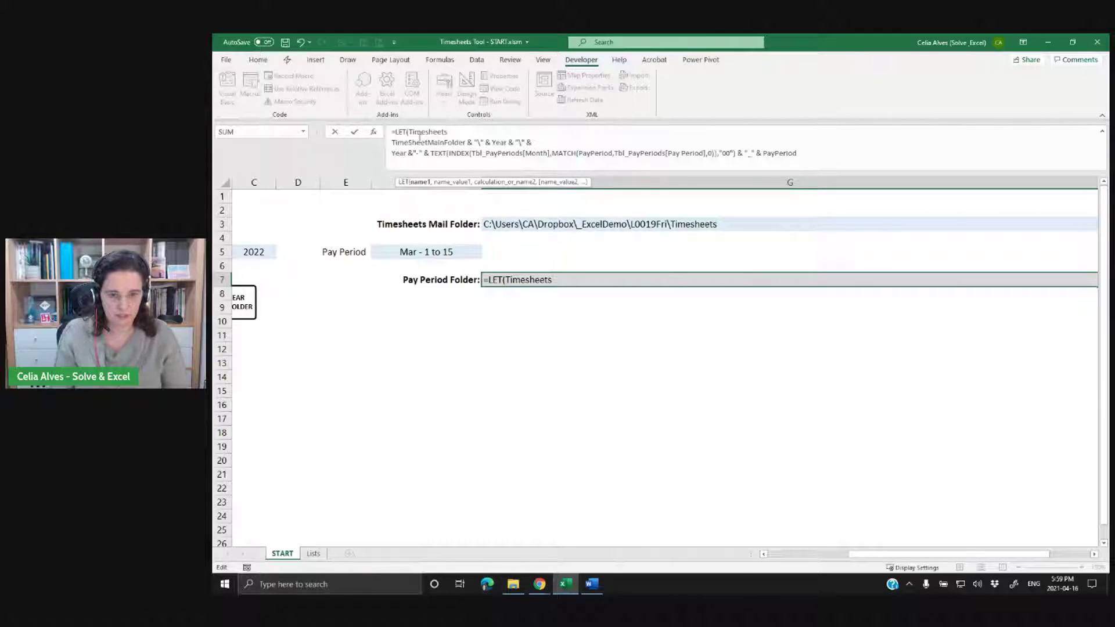
key("Escape")
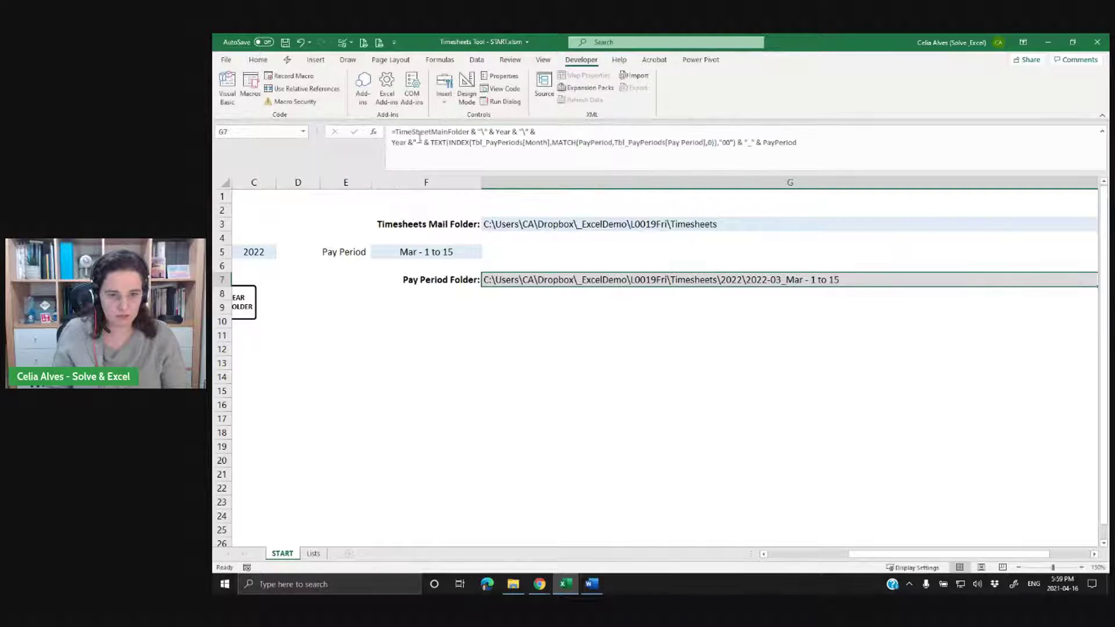
Insert LET( at the start of the Pay Period Folder formula in G7, with the existing path expression on a new line.
left_click(501, 226)
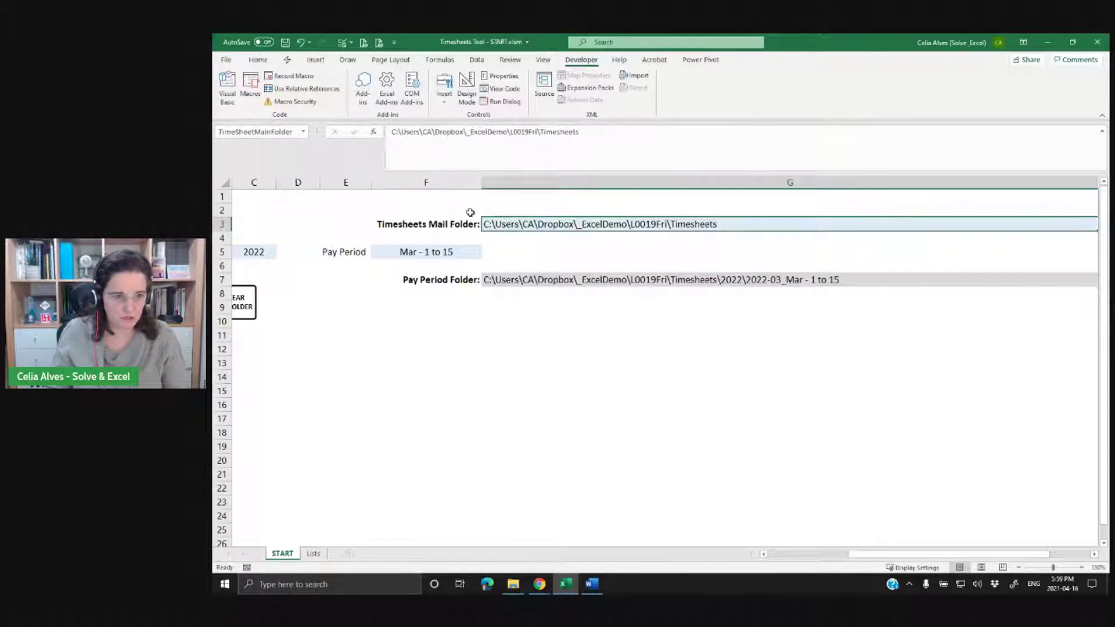
left_click(531, 278)
left_click(405, 138)
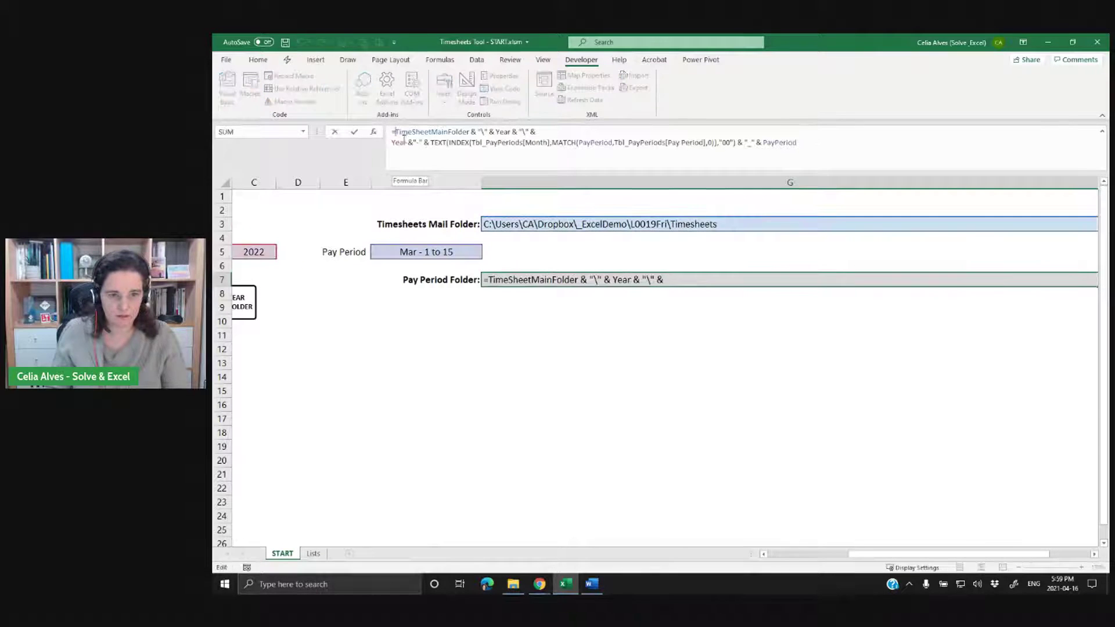
type("LET(")
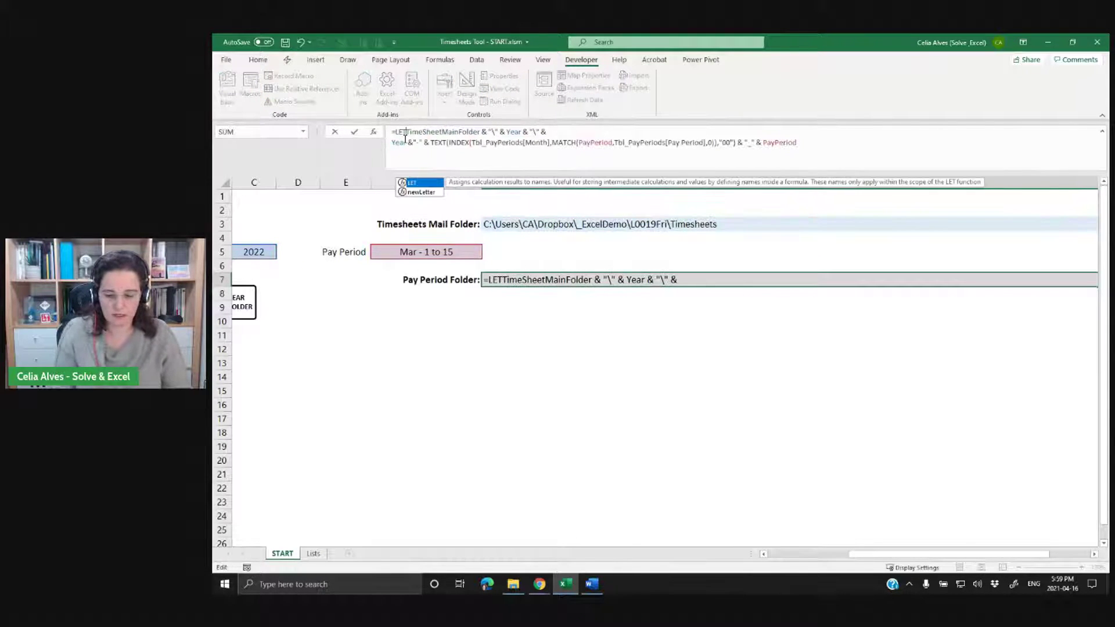
key("alt+Return")
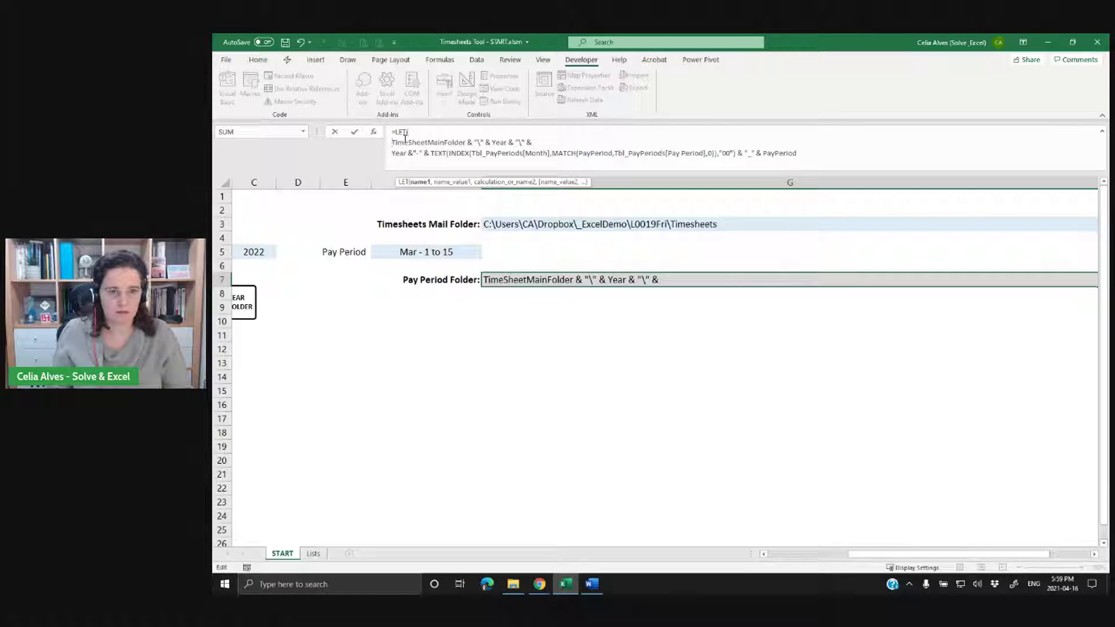
Add TSFolder as the first LET name in the G7 formula, with TimeSheetMainFolder as its value.
left_click(416, 132)
type("TSFold")
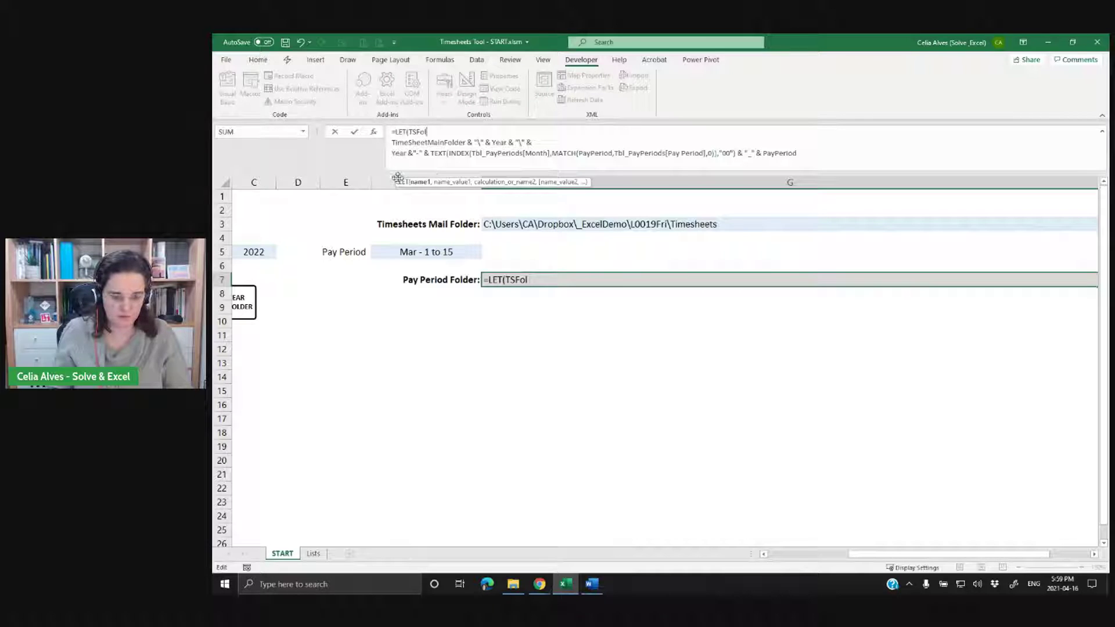
type("er")
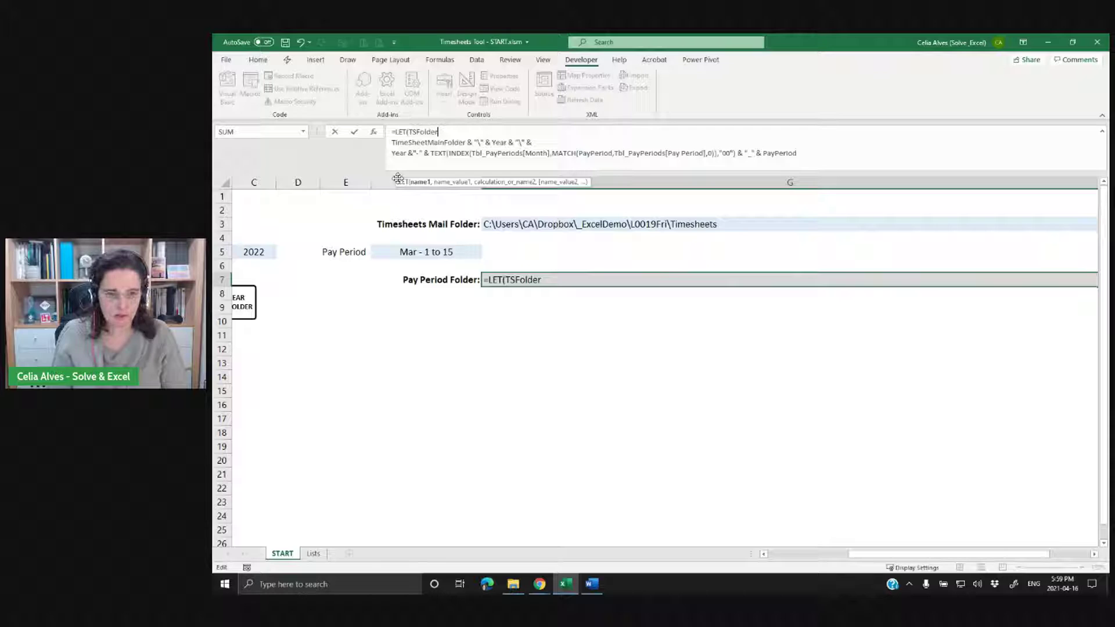
type(",")
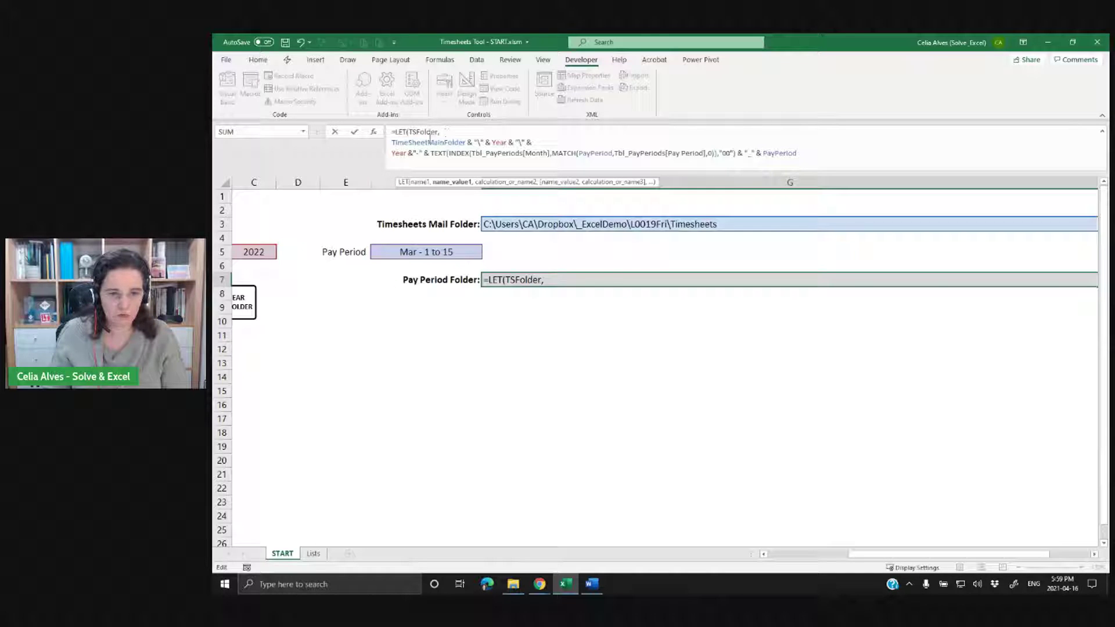
type("Tim")
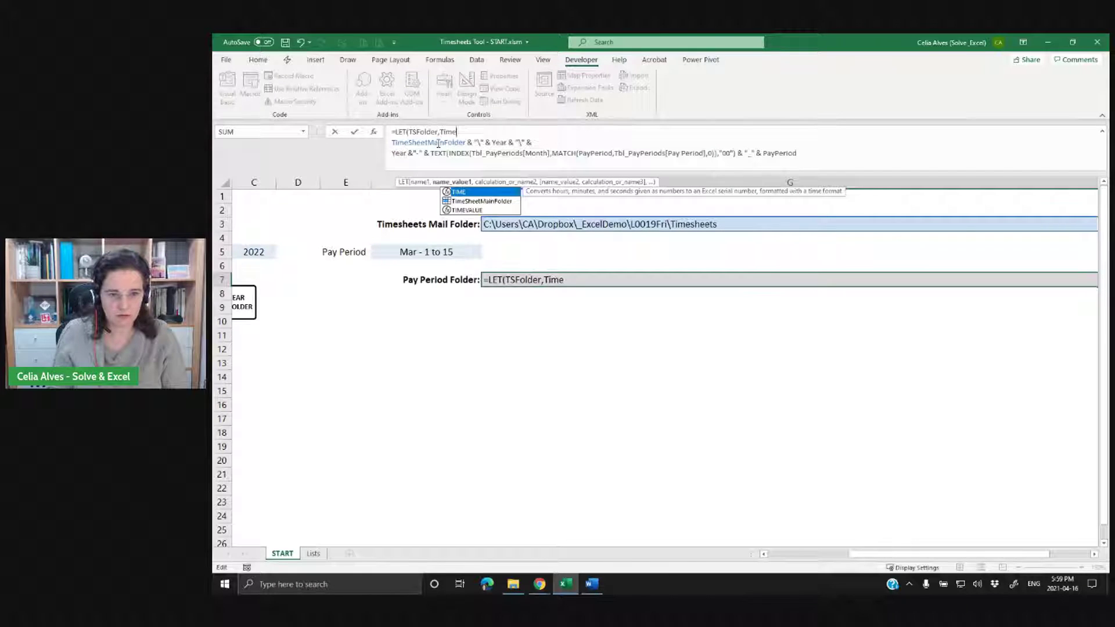
type("e")
key("Down")
key("Tab")
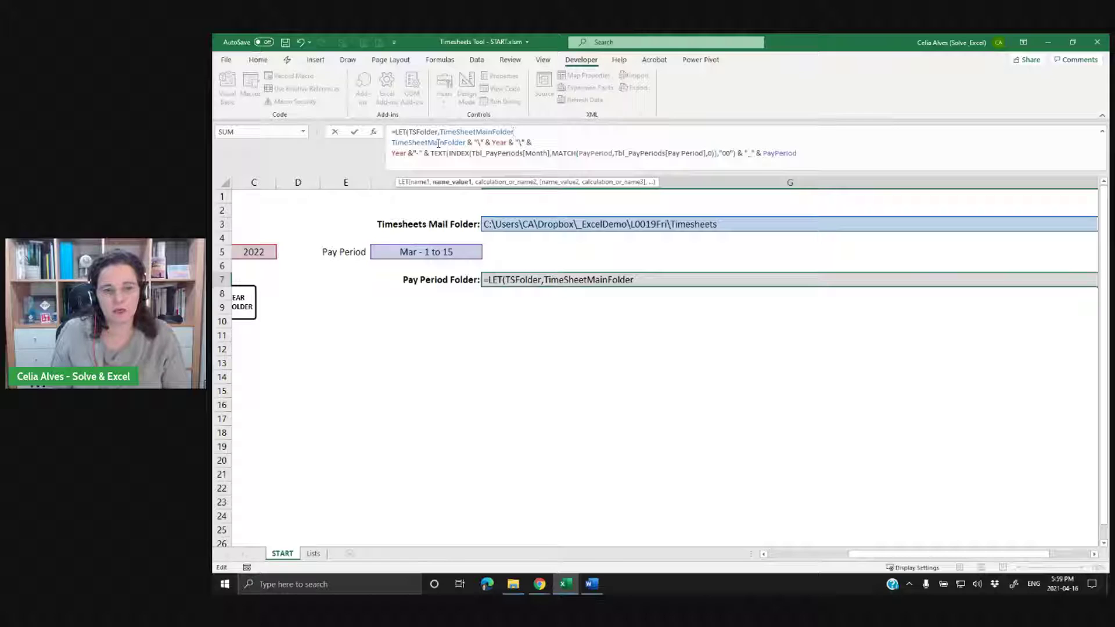
Rename the LET variable to TSFolderLastChar and set its value to Right(TimeSheetMainFolder,1), ending the argument with a comma.
left_click(408, 133)
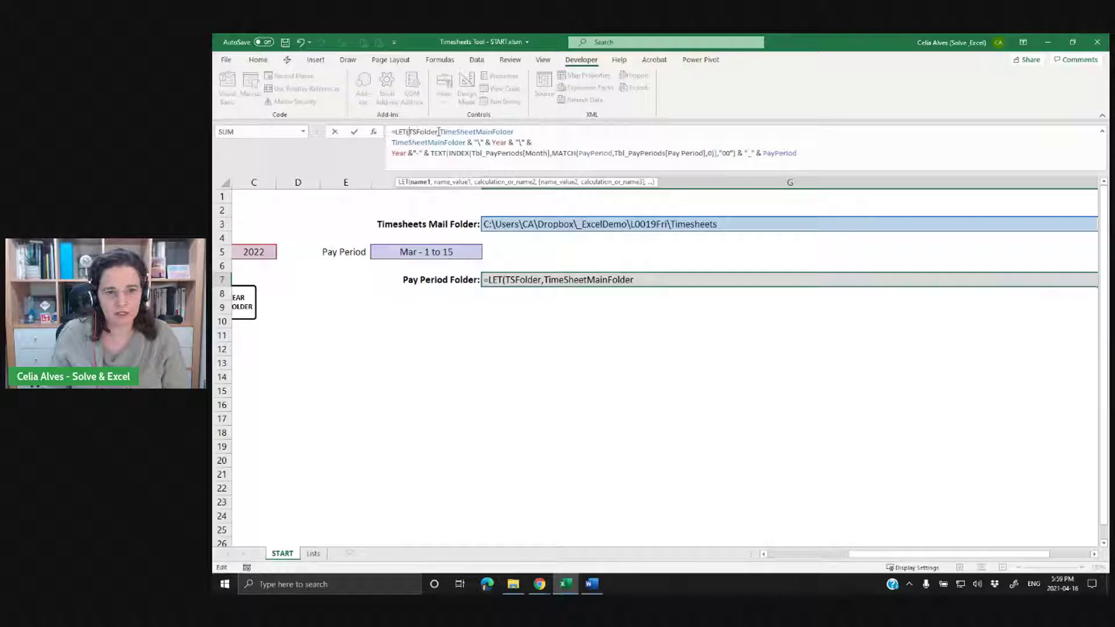
type("Last")
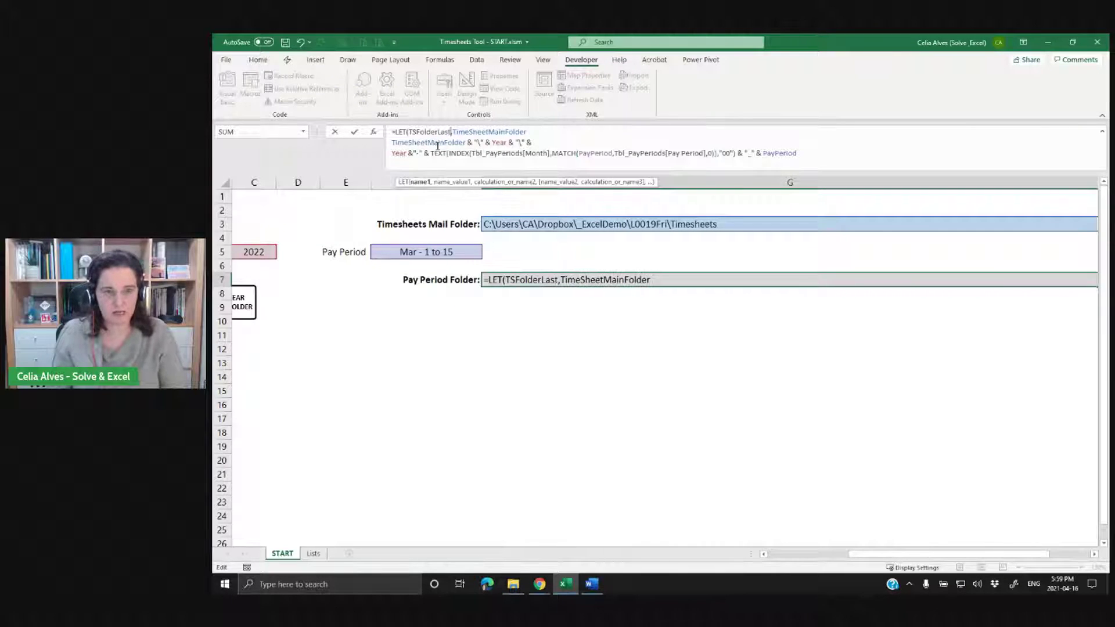
type("Char")
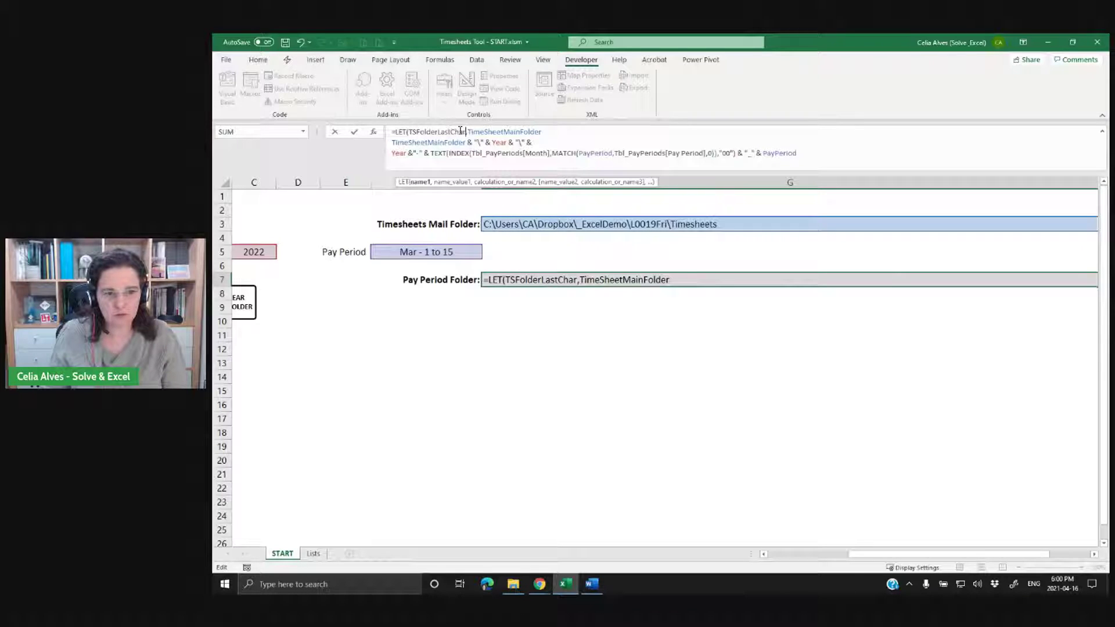
left_click(468, 132)
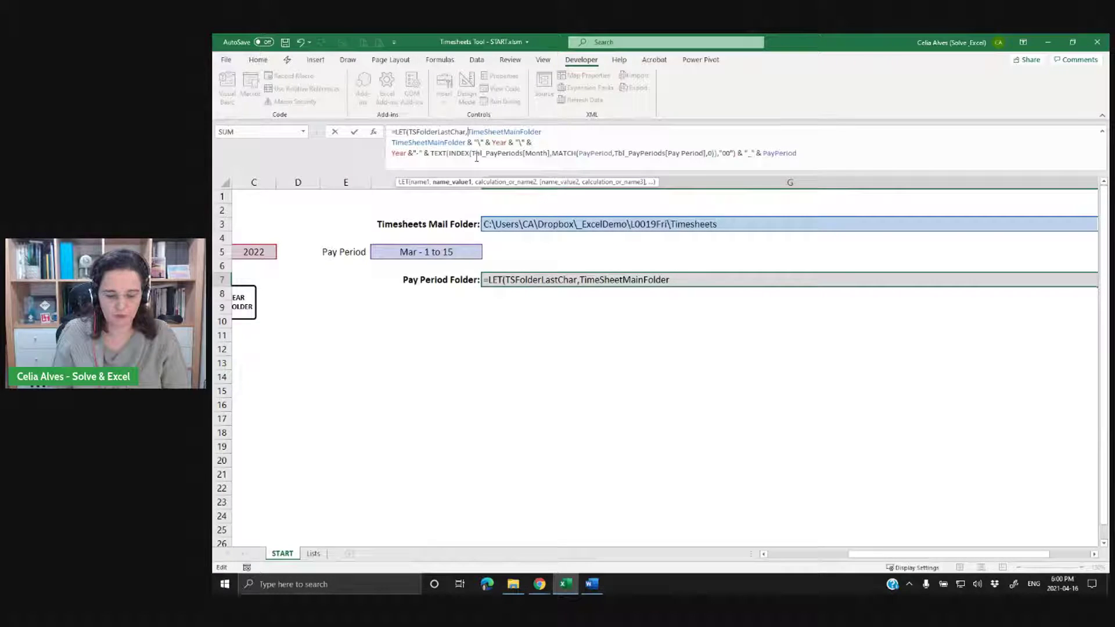
type("Right")
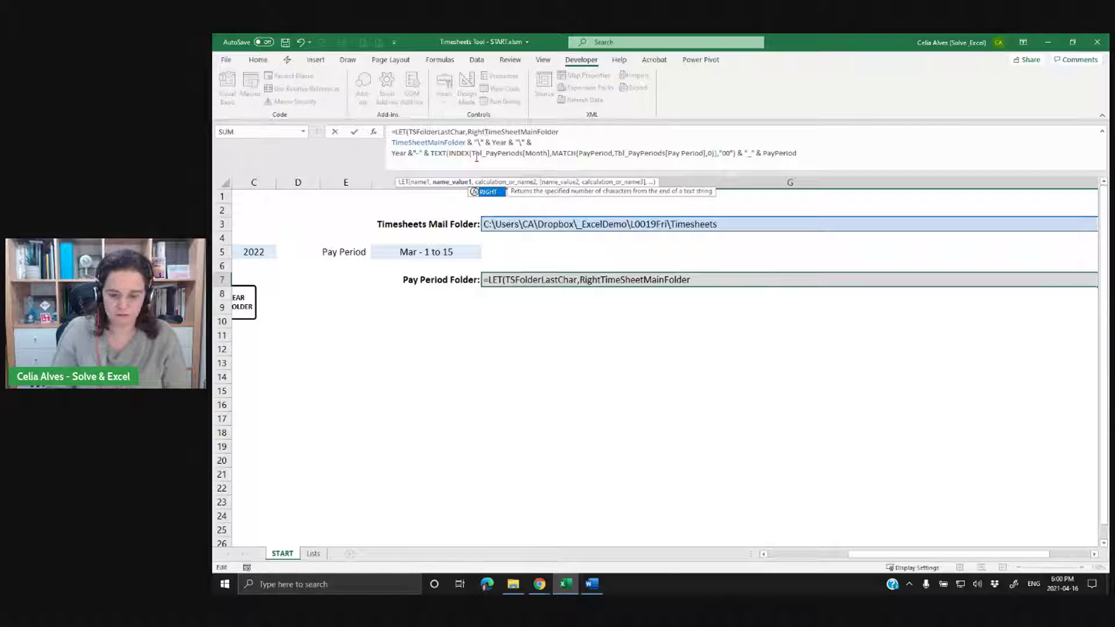
type("(")
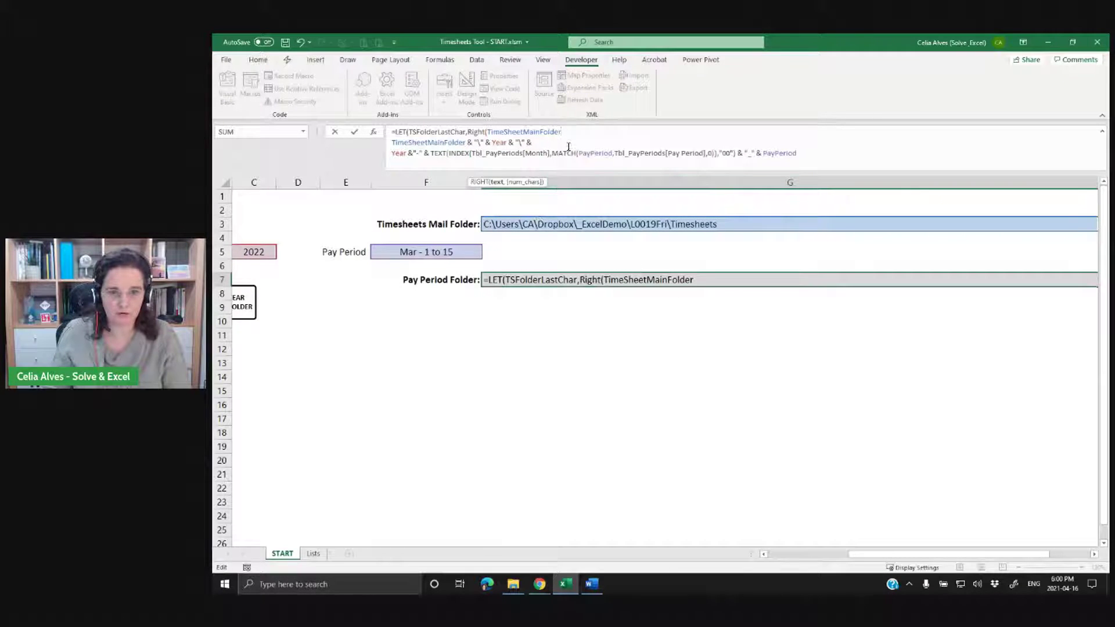
type(",1)")
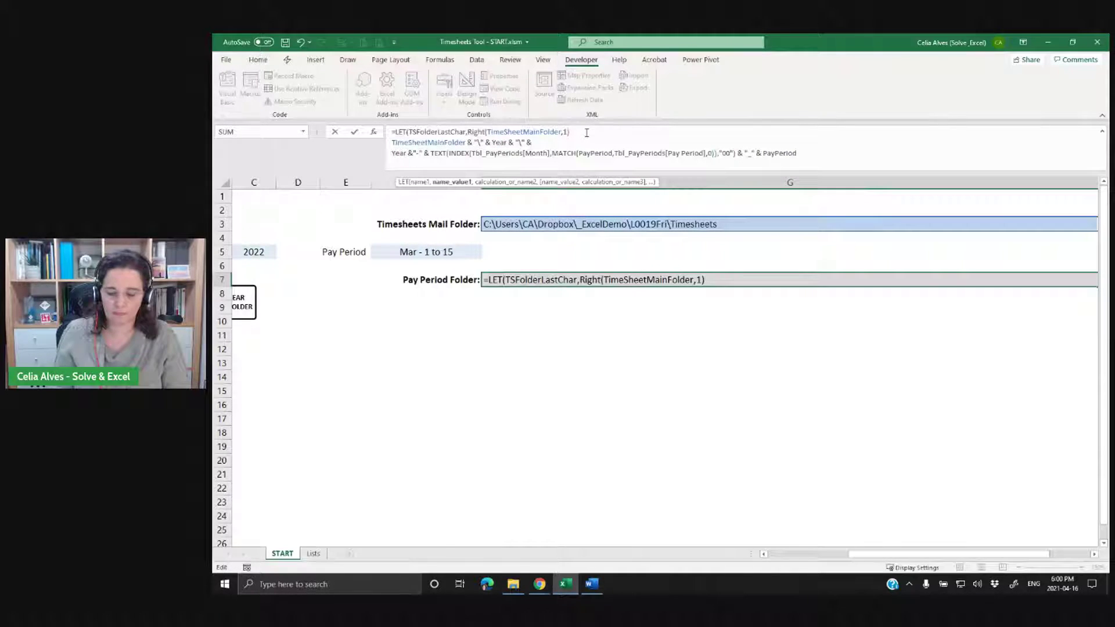
type(",")
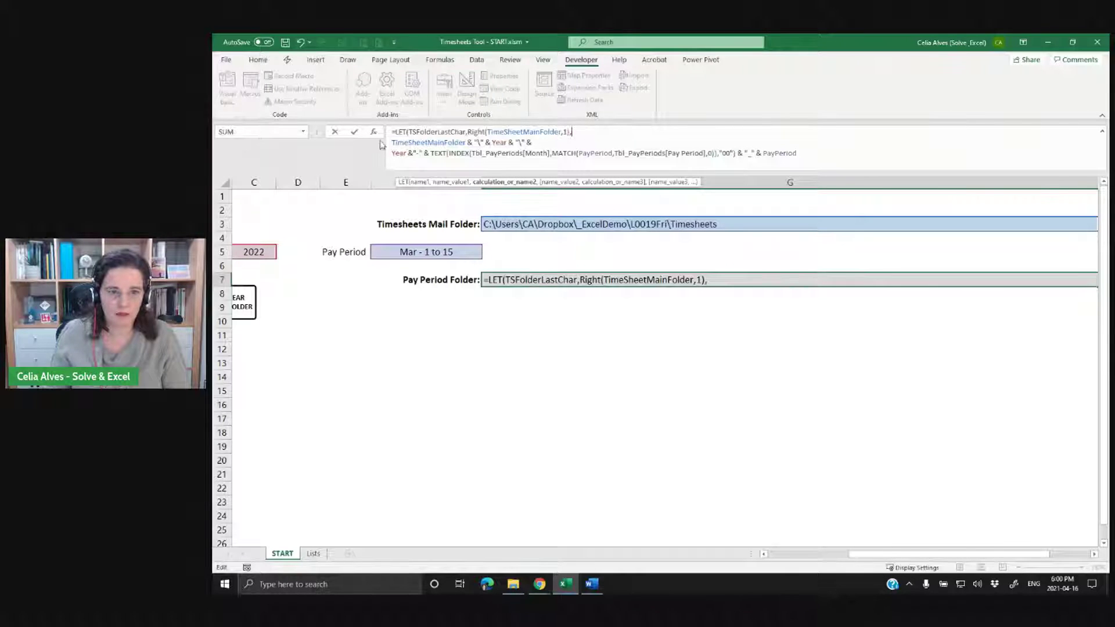
Copy the path expression in the G7 formula and insert IF(TSFolderLastChar<>"\", on a new line before it.
left_click_drag(393, 142, 830, 159)
left_click_drag(833, 159, 816, 171)
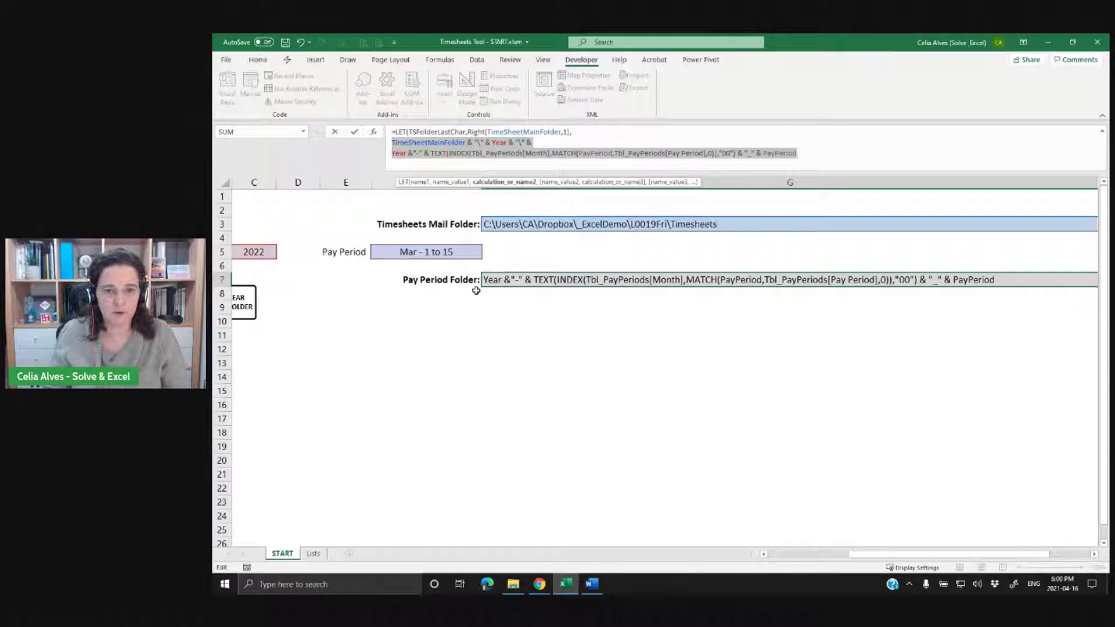
left_click(593, 134)
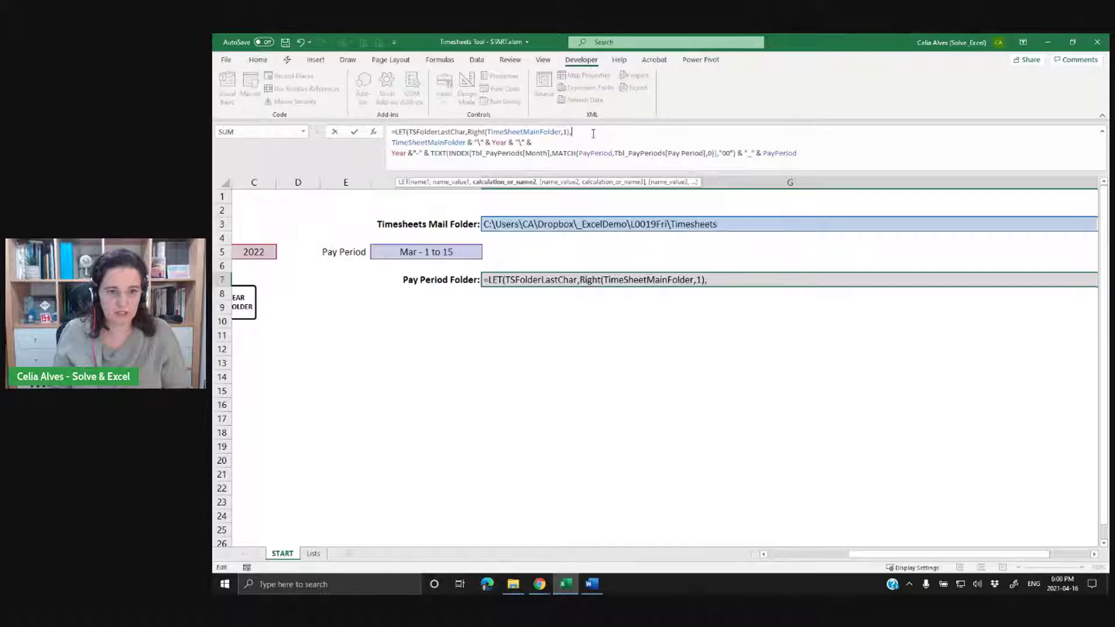
key("alt+Return")
type("IF(")
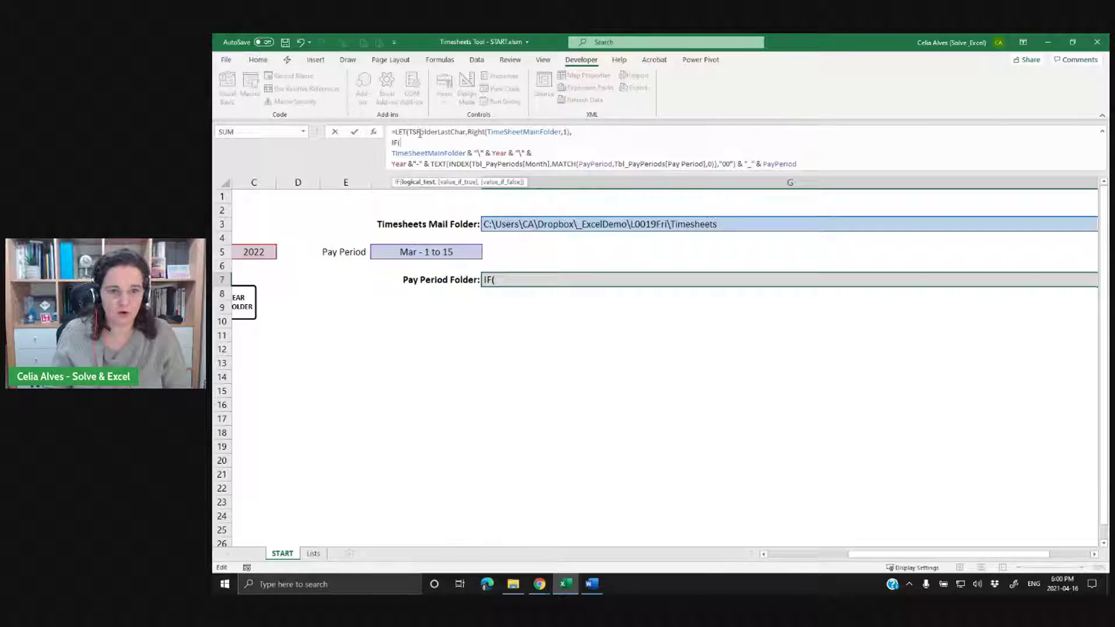
type("TS")
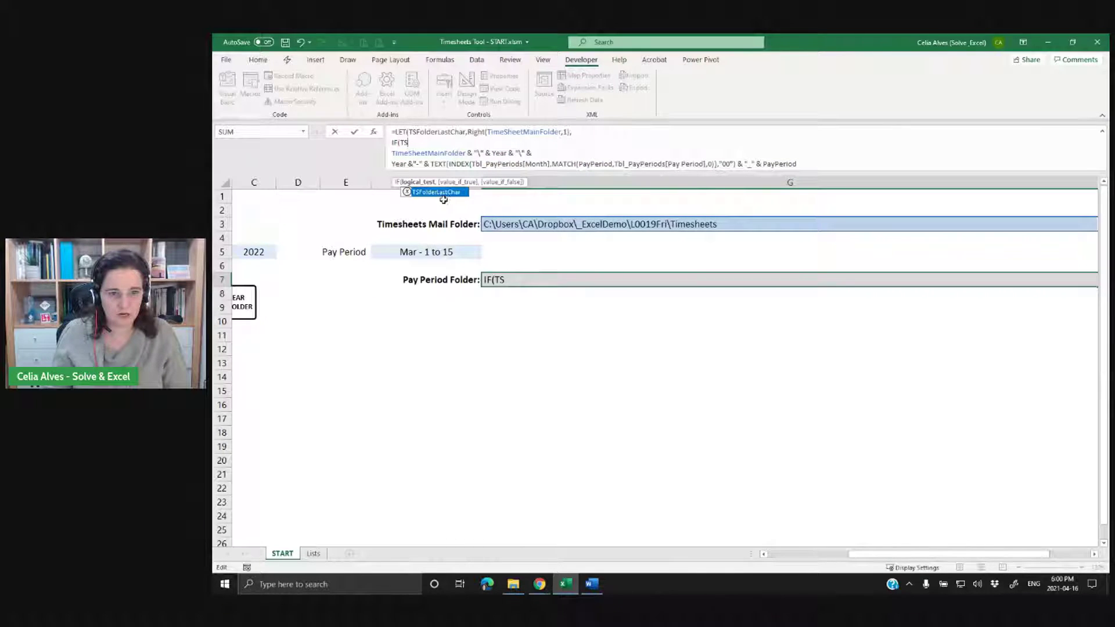
left_click(444, 196)
double_click(444, 194)
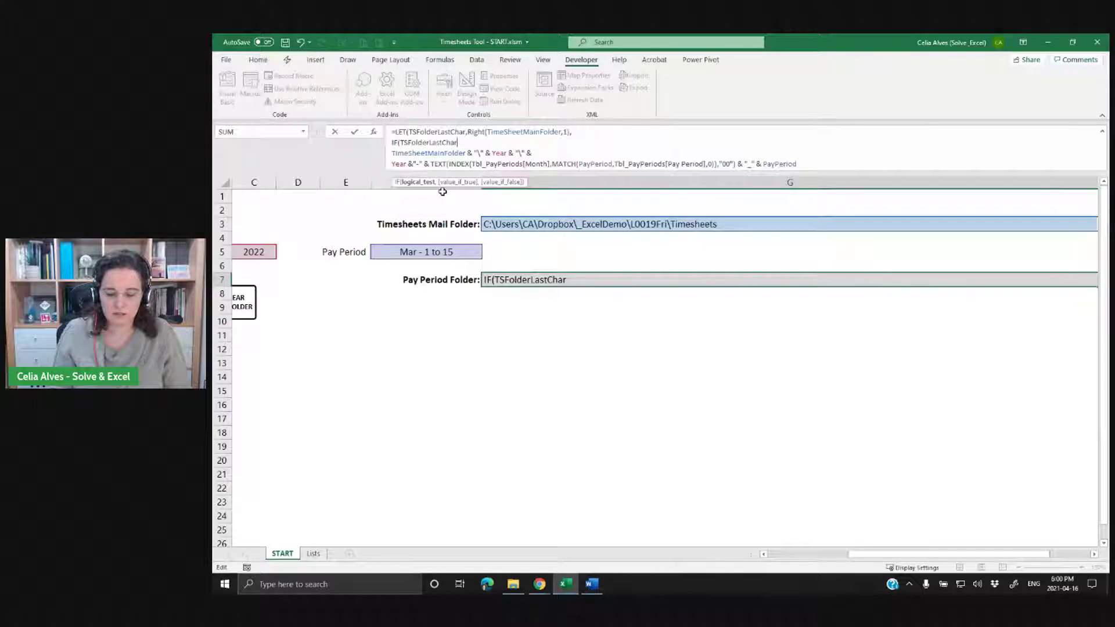
type("<>")
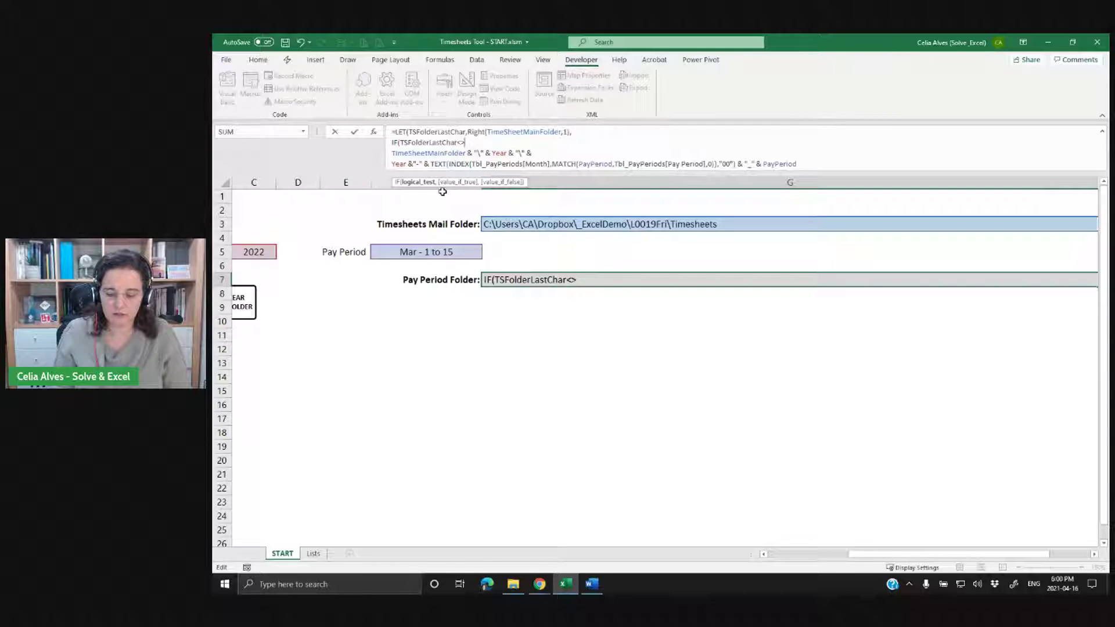
type("\"")
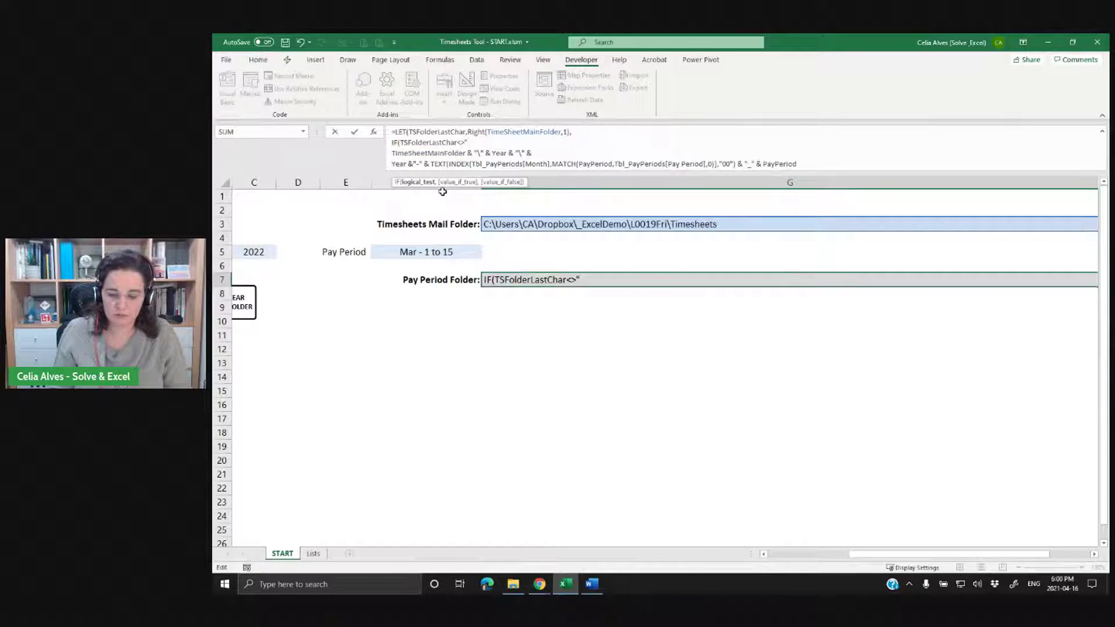
type("\\\"")
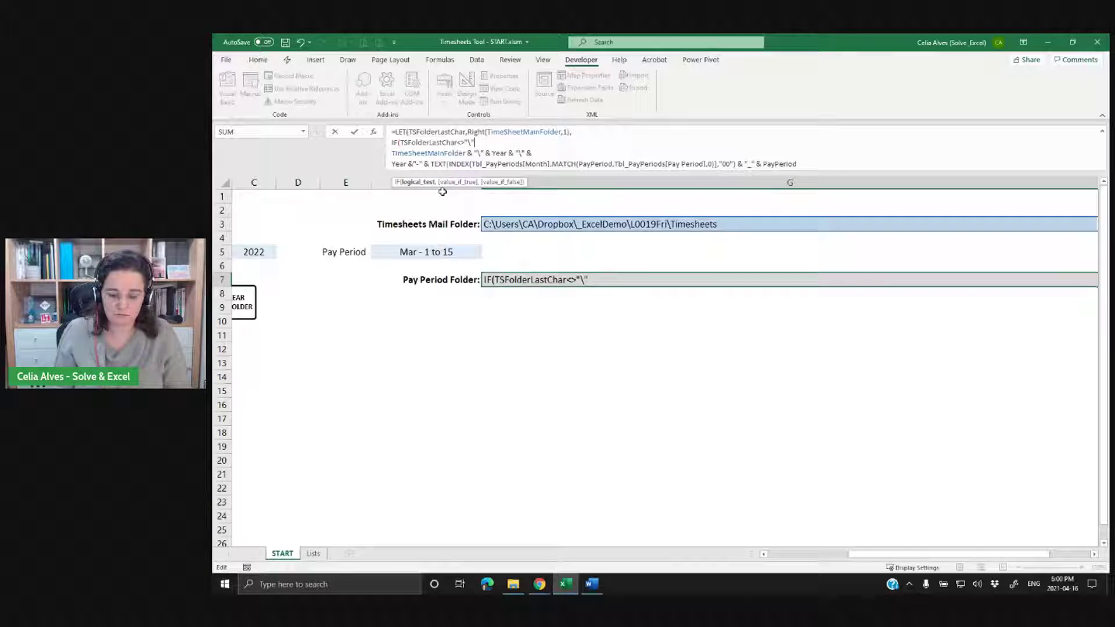
type(",")
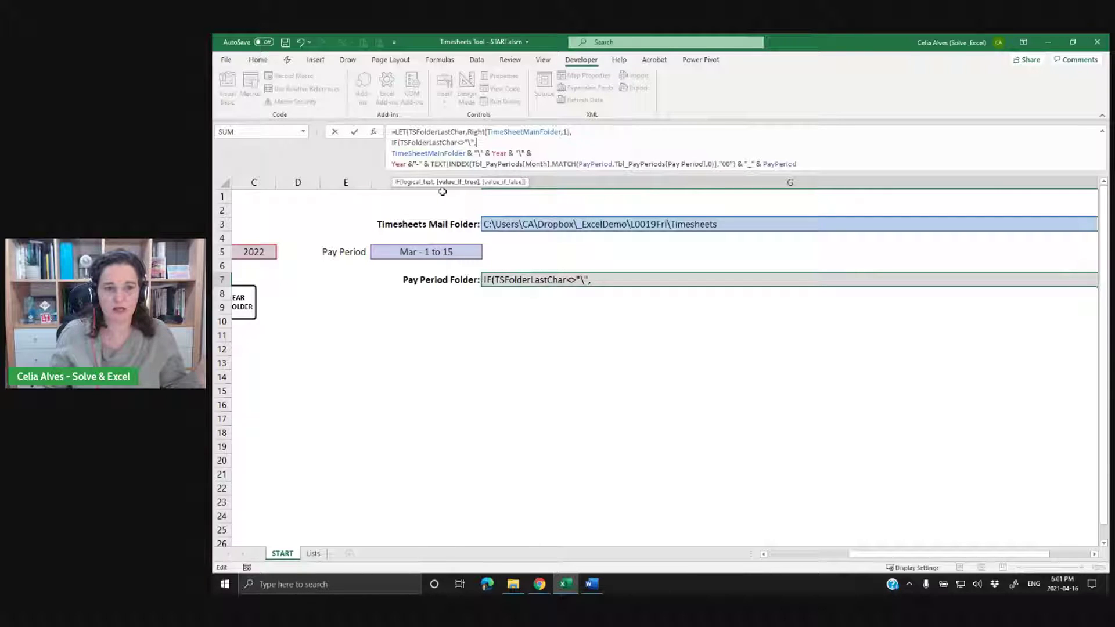
Add a copy of the path expression on a new line as the IF's false value, omitting & "\" after TimeSheetMainFolder.
left_click(811, 163)
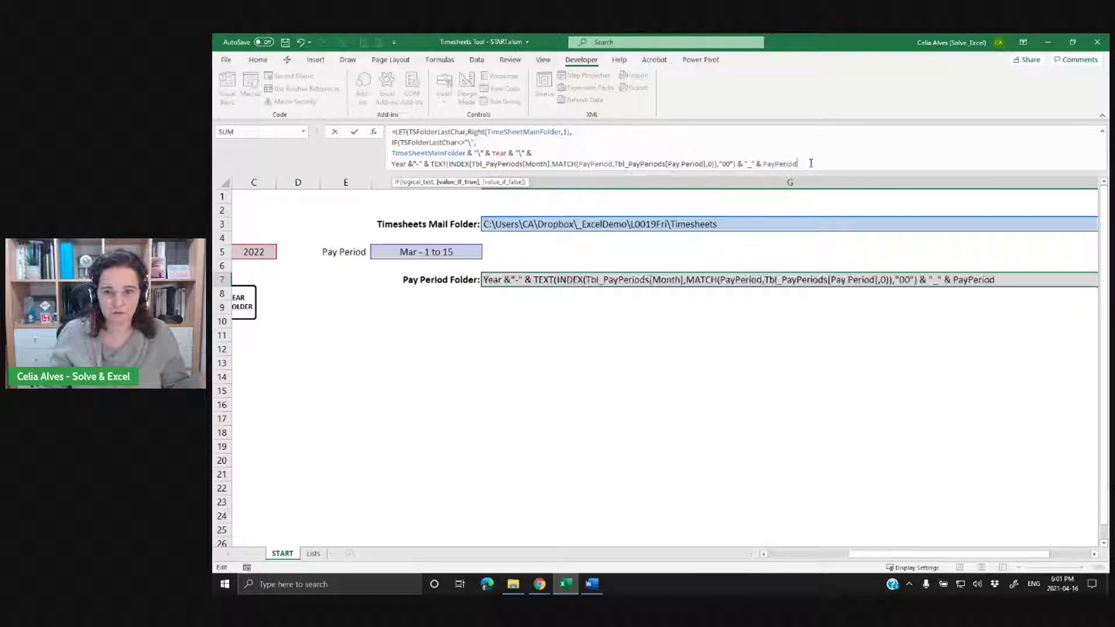
type(",")
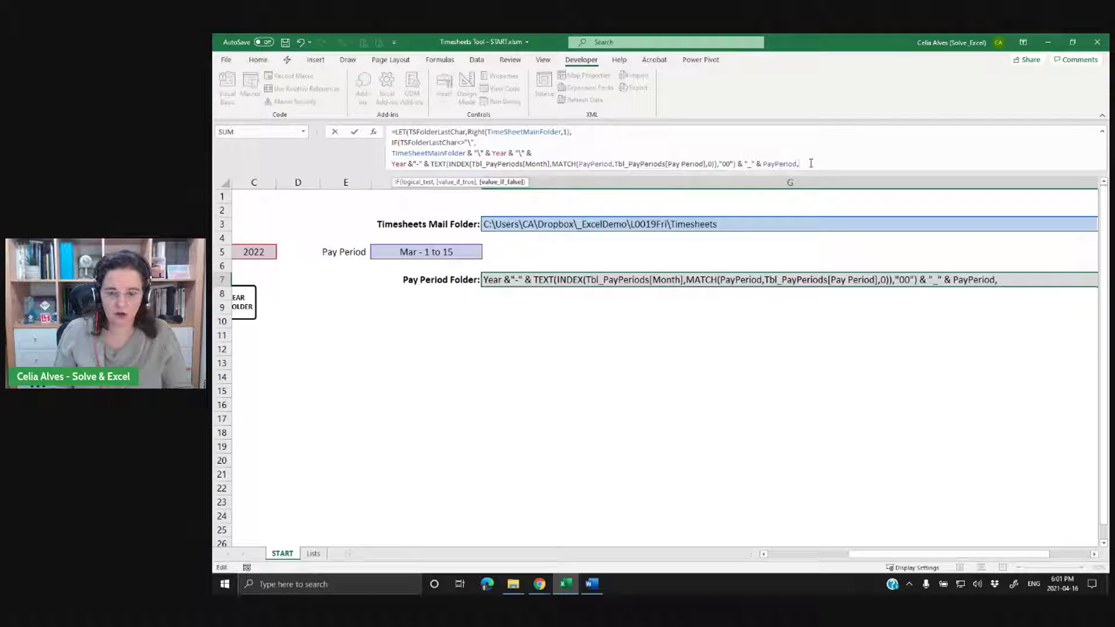
key("alt+Return")
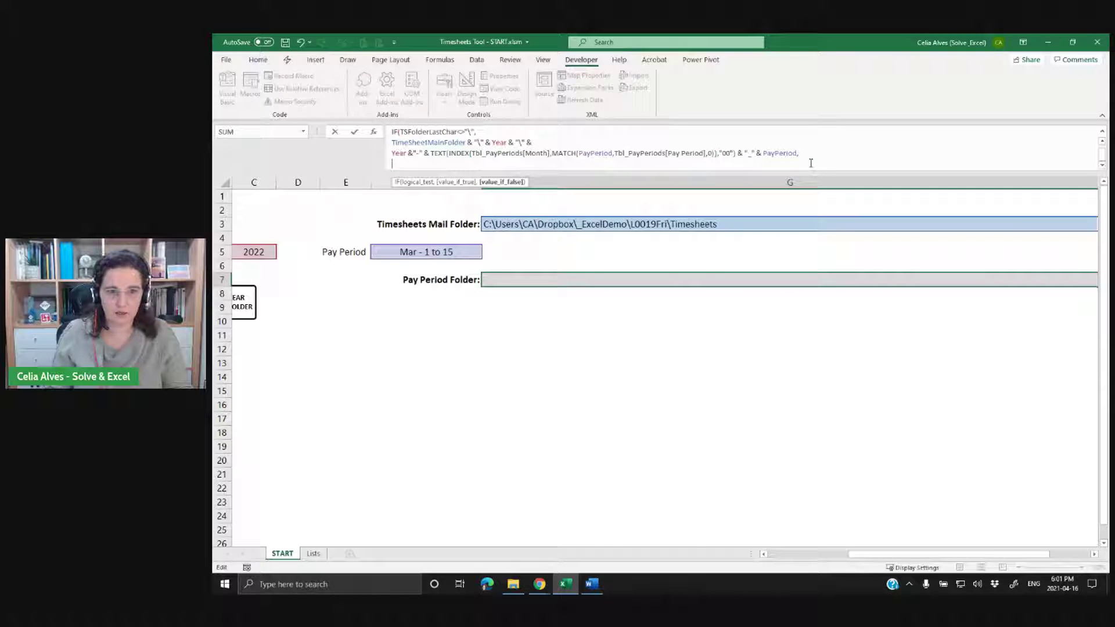
type("TimeSheetMainFolder & \"\\\" & Year & \"\\\" & Year &\"-\" & TEXT(INDEX(Tbl_PayPeriods[Month],MATCH(PayPeriod,Tbl_PayPeriods[Pay Period],0)),\"00\") & \"_\" & PayPeriod")
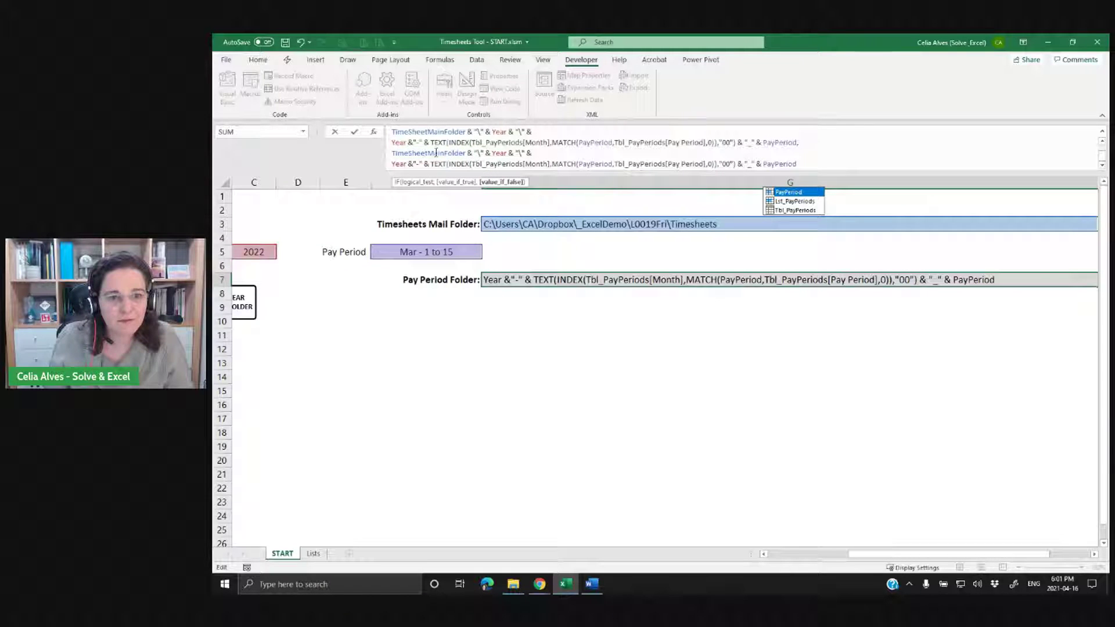
left_click_drag(467, 152, 485, 153)
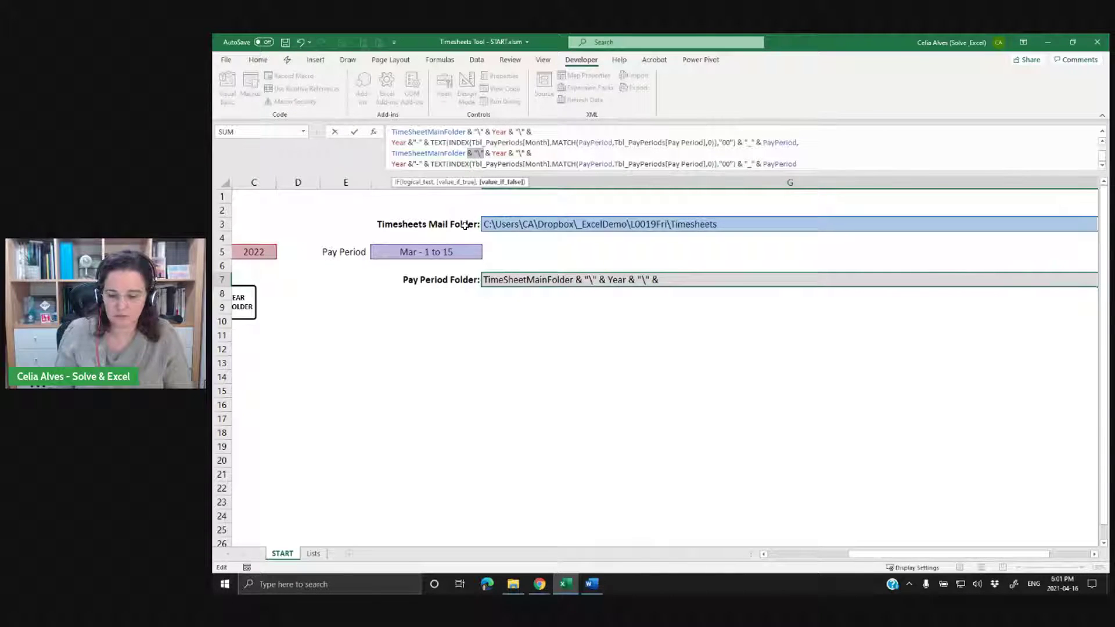
key("Delete")
key("Delete")
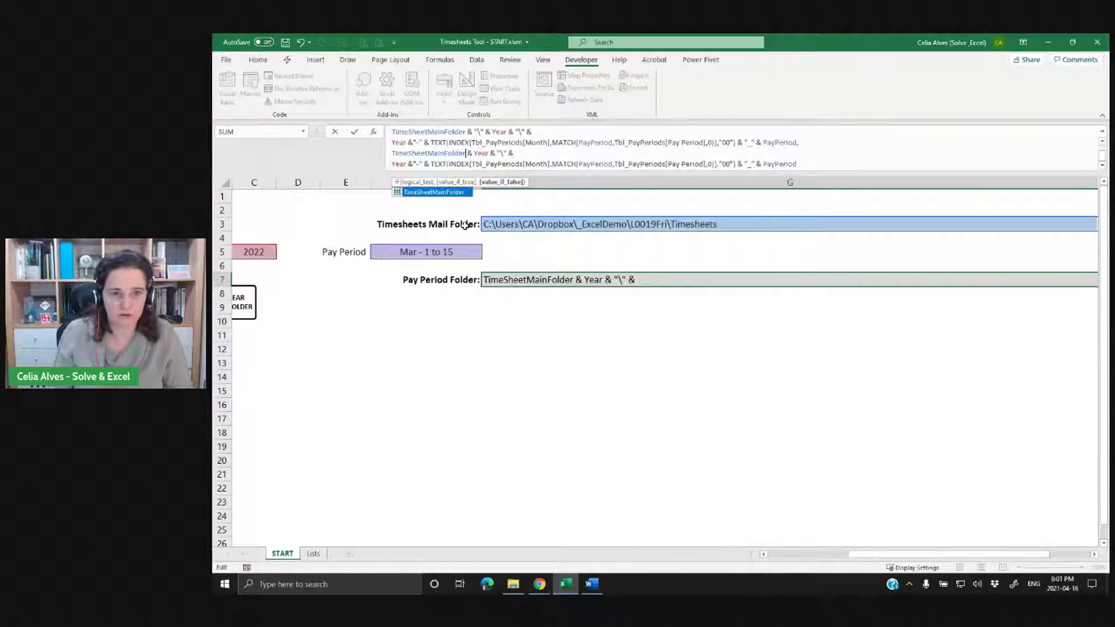
Close the IF and LET functions with two parentheses and commit the G7 formula, enlarging the formula bar only while editing.
left_click(826, 166)
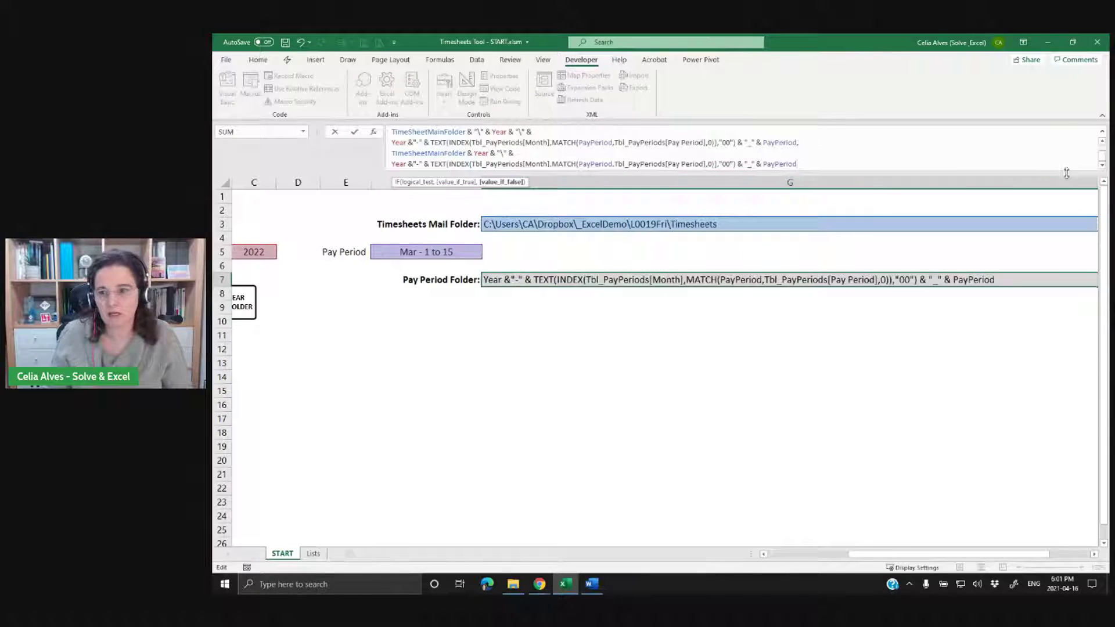
left_click_drag(960, 173, 960, 288)
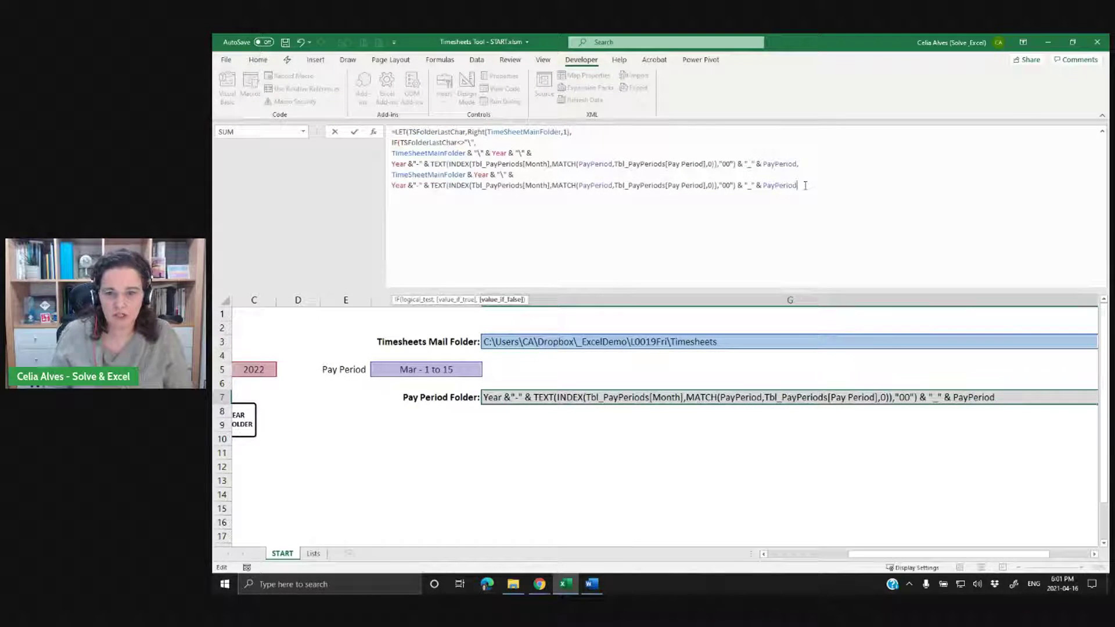
type(")")
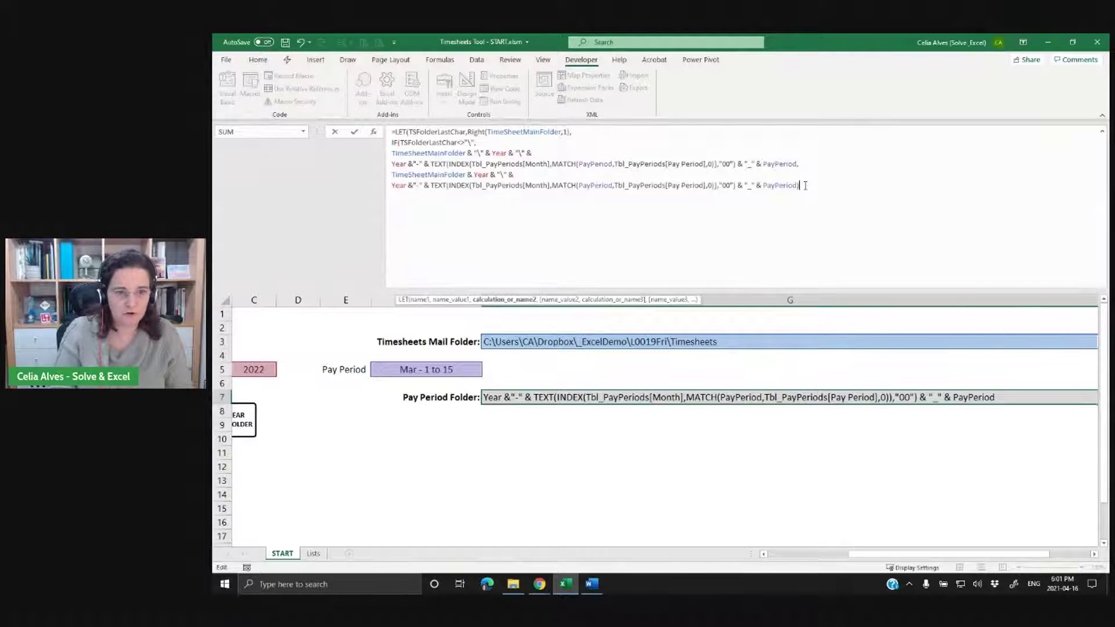
type(")")
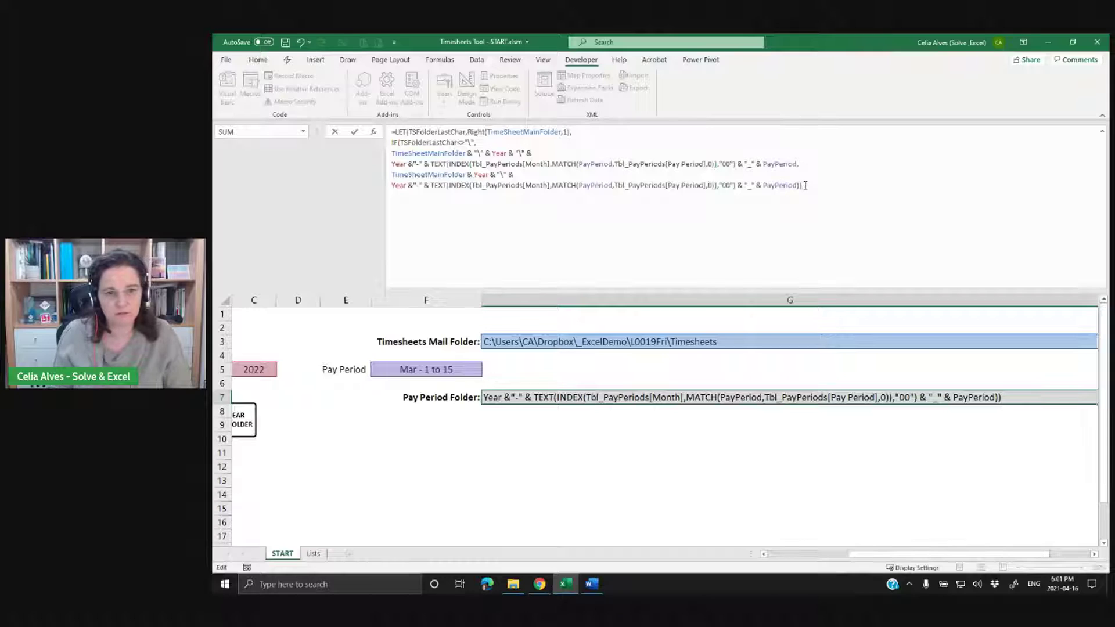
key("Left")
key("Left")
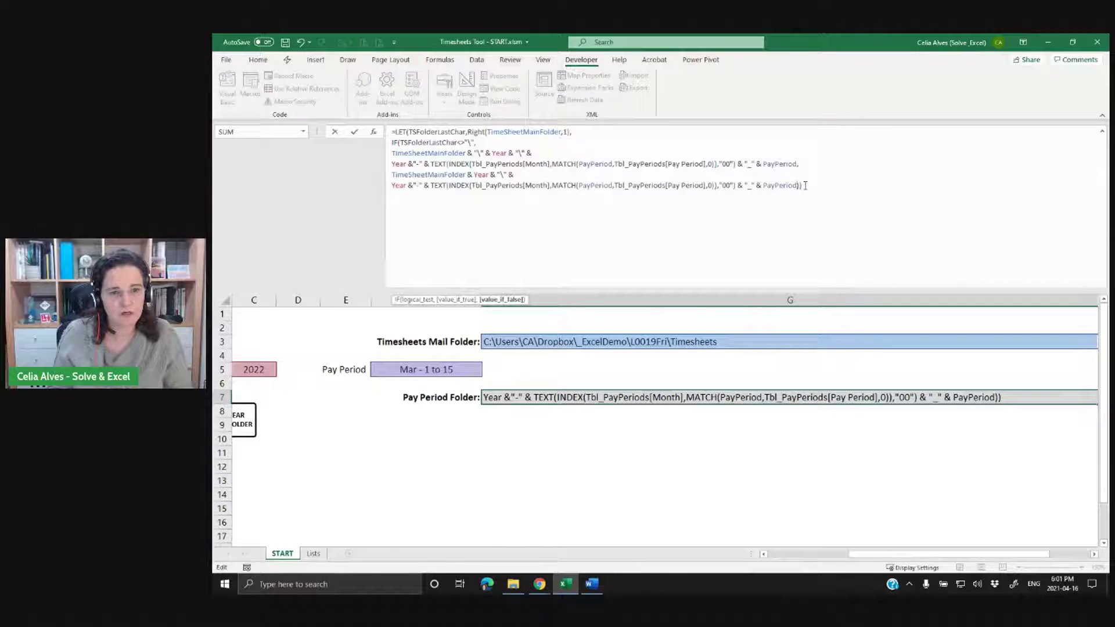
key("Right")
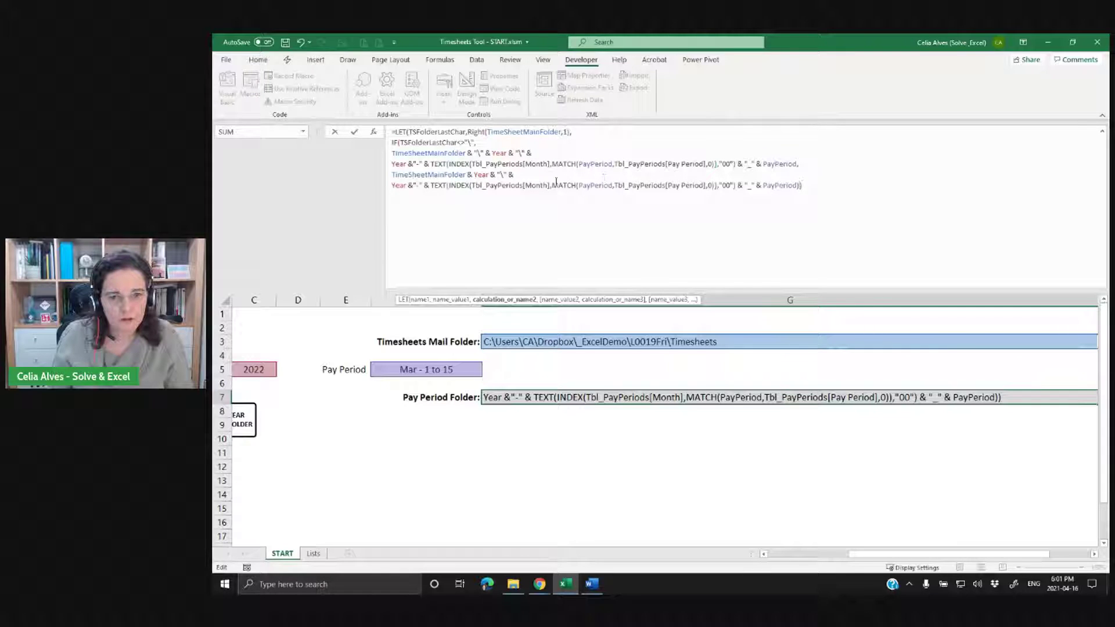
type(")")
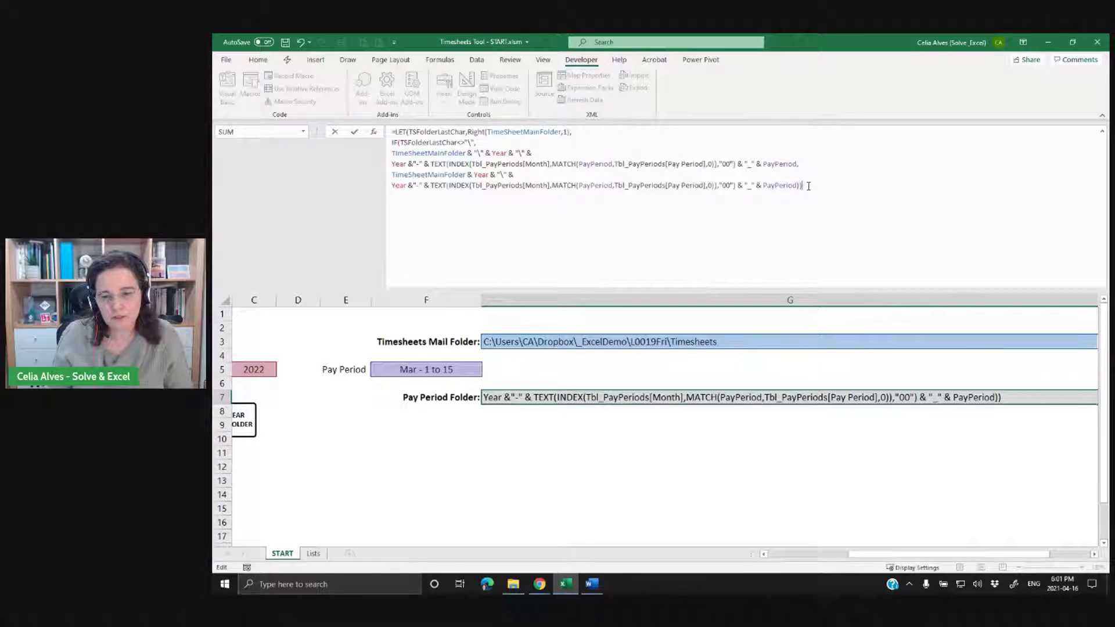
key("Return")
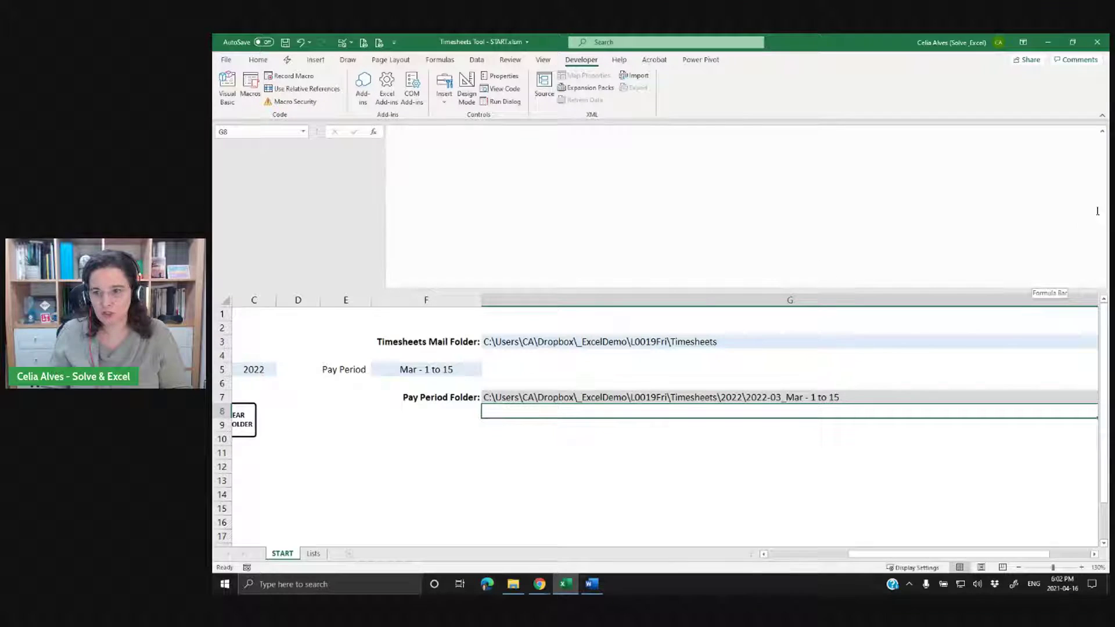
left_click(1103, 134)
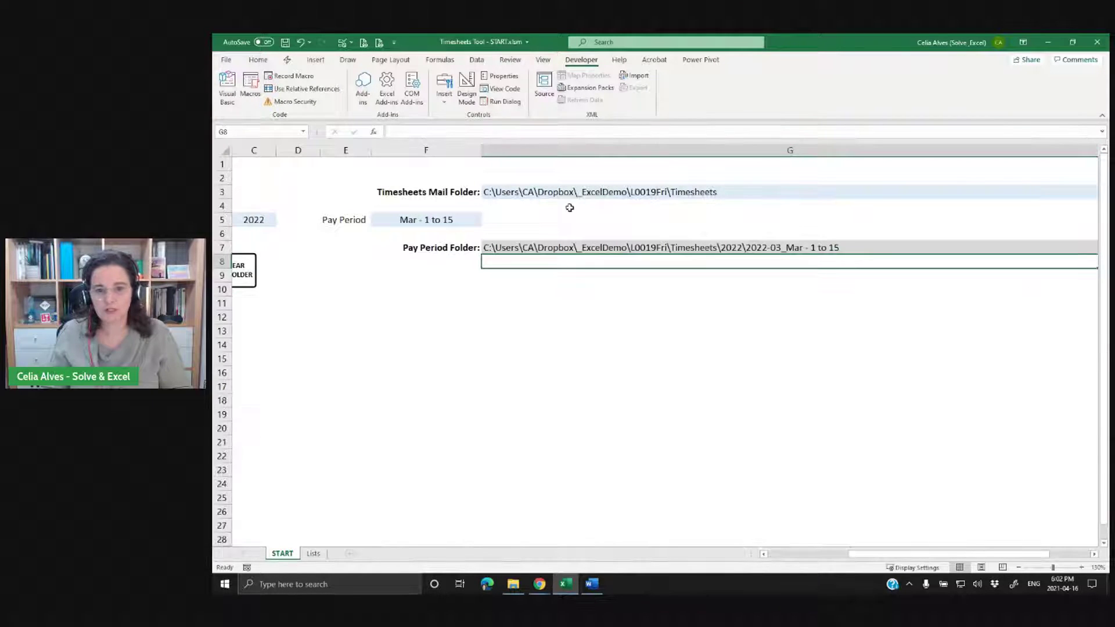
Test the G7 formula by adding a trailing backslash to the Timesheets Mail Folder path in G3.
left_click(631, 246)
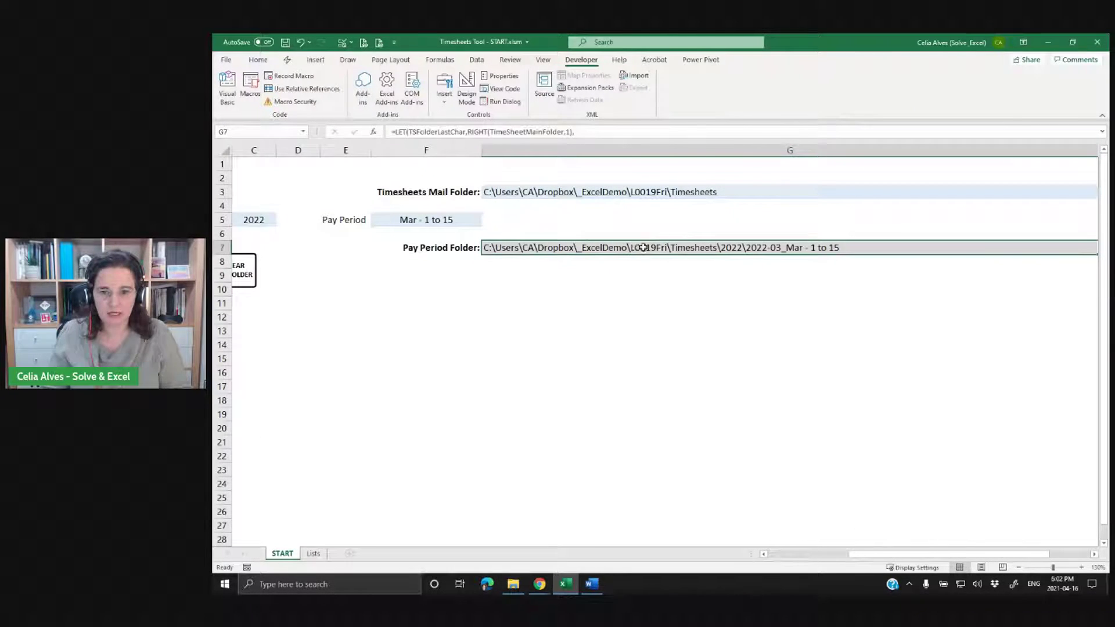
scroll(733, 295, "up", 2, "ctrl")
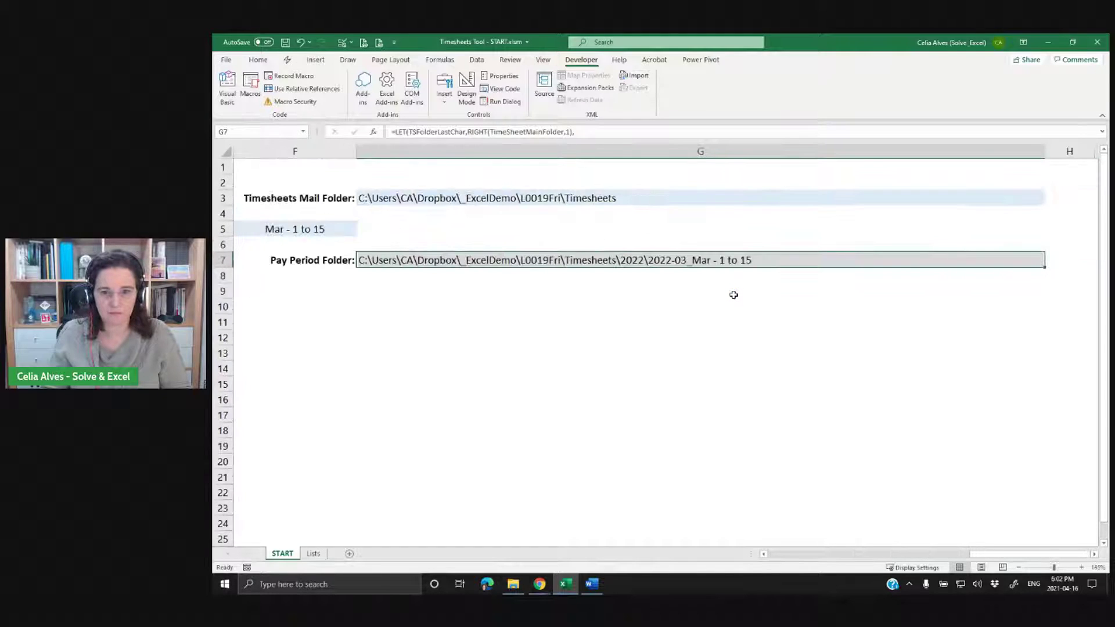
scroll(733, 295, "down", 1, "ctrl")
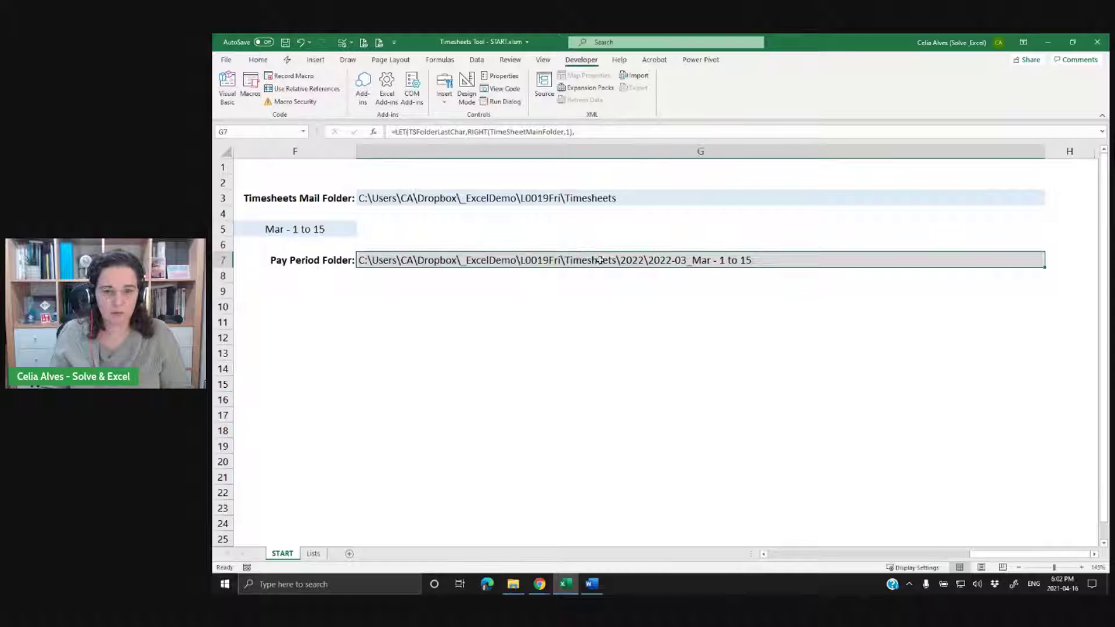
left_click(613, 200)
left_click(607, 134)
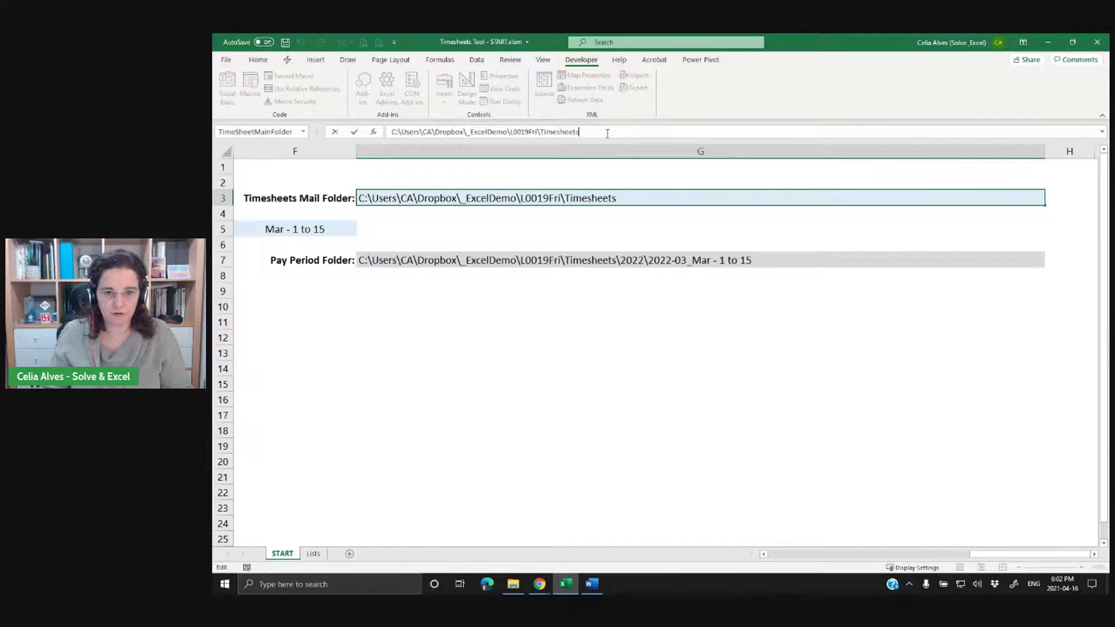
type("\\")
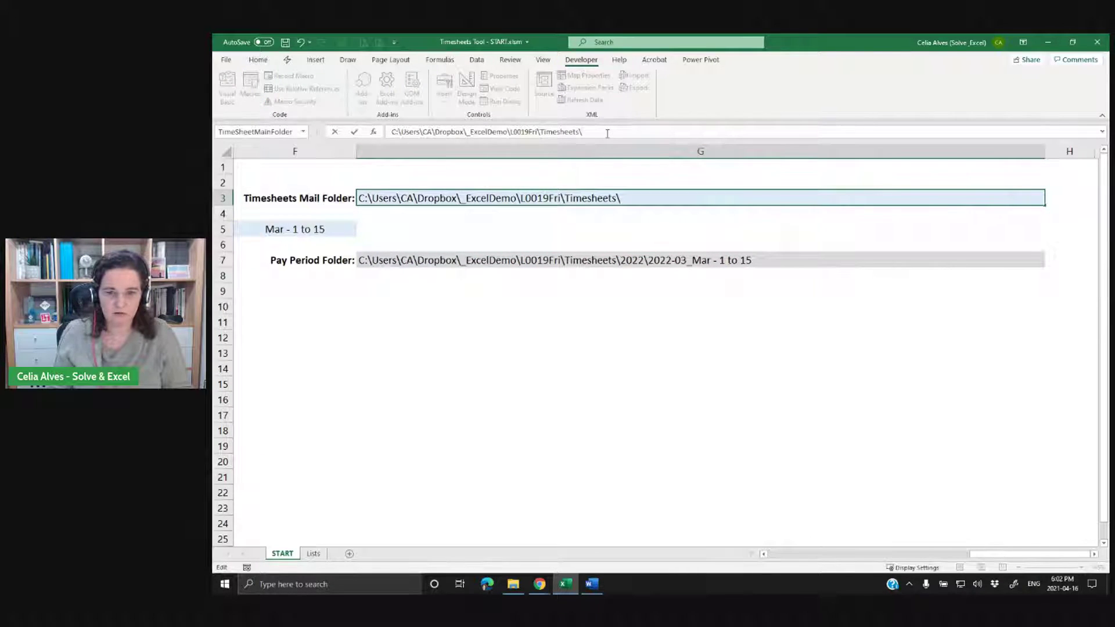
key("Return")
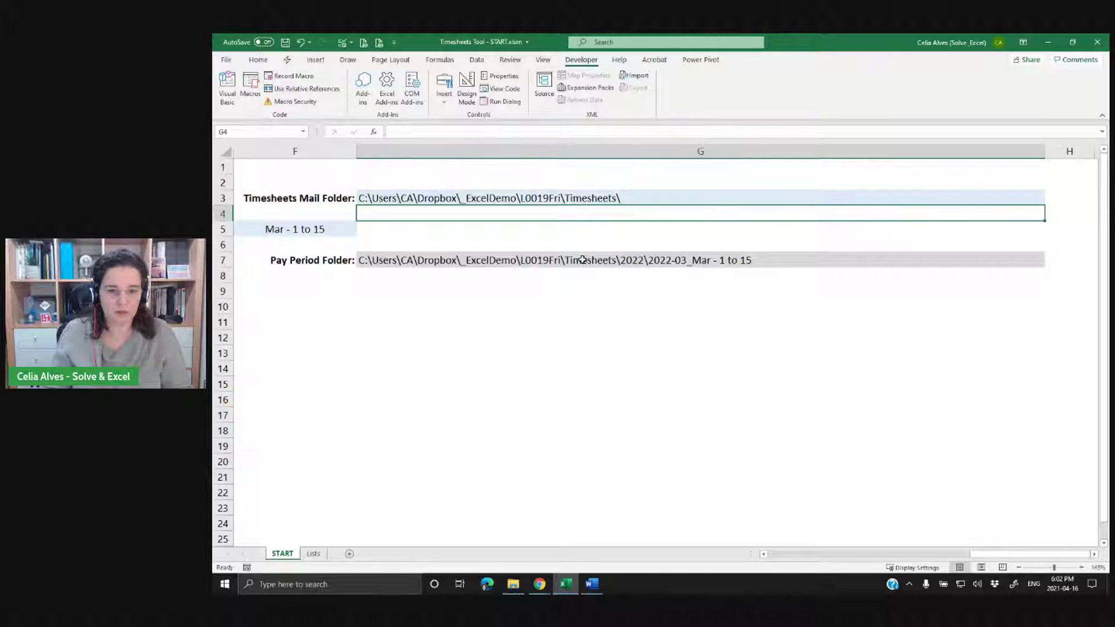
Remove the trailing backslash from the Timesheets Mail Folder path in G3.
left_click(599, 197)
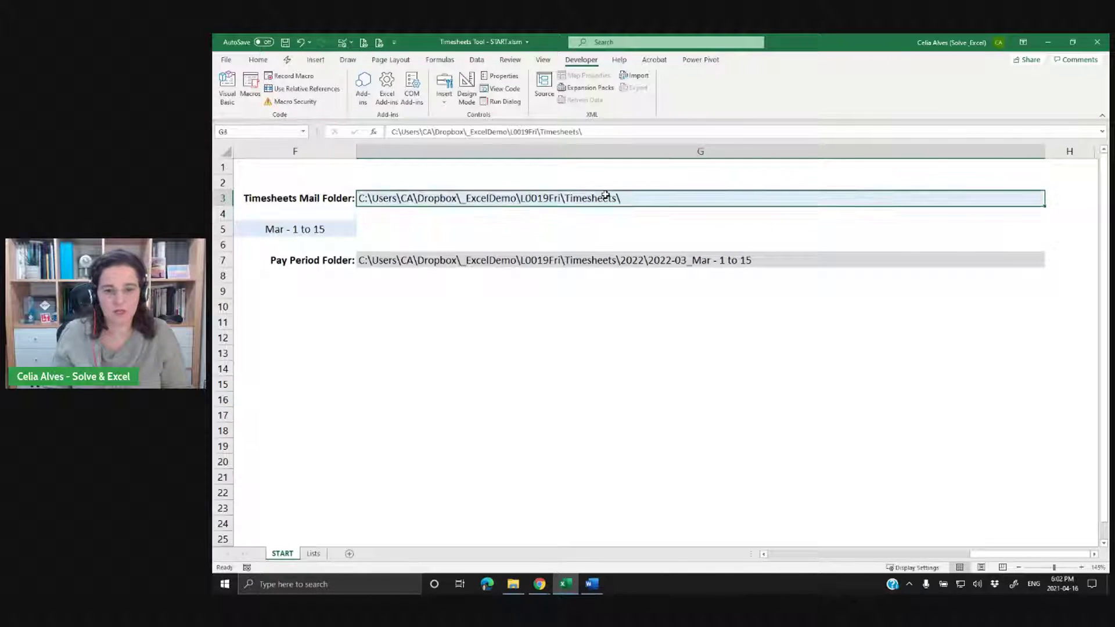
left_click(585, 132)
key("BackSpace")
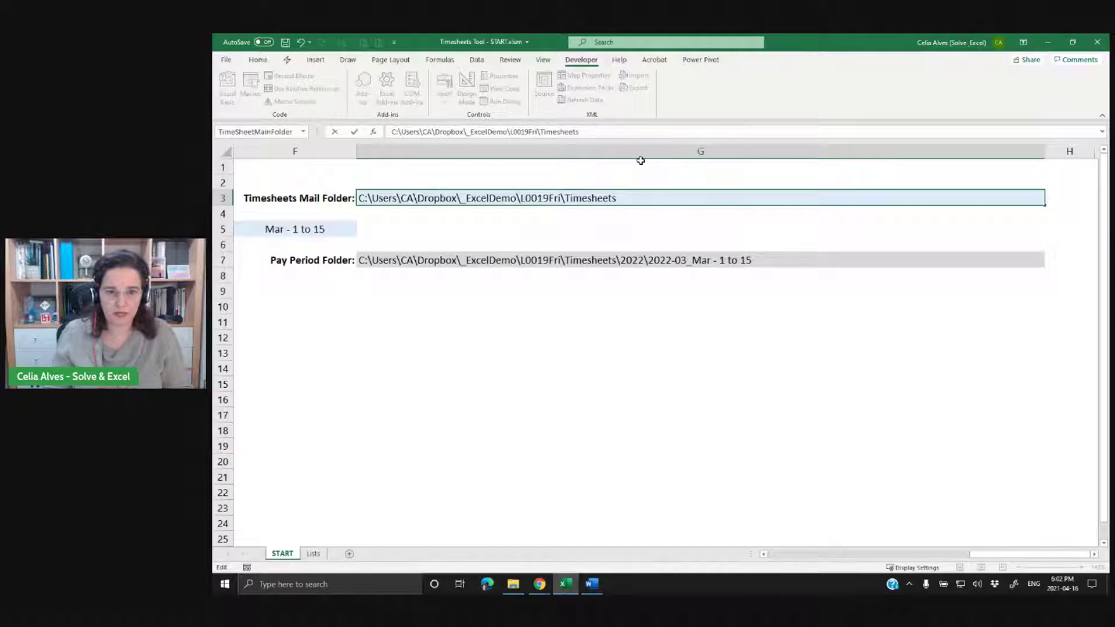
left_click(603, 350)
left_click_drag(1000, 559, 952, 558)
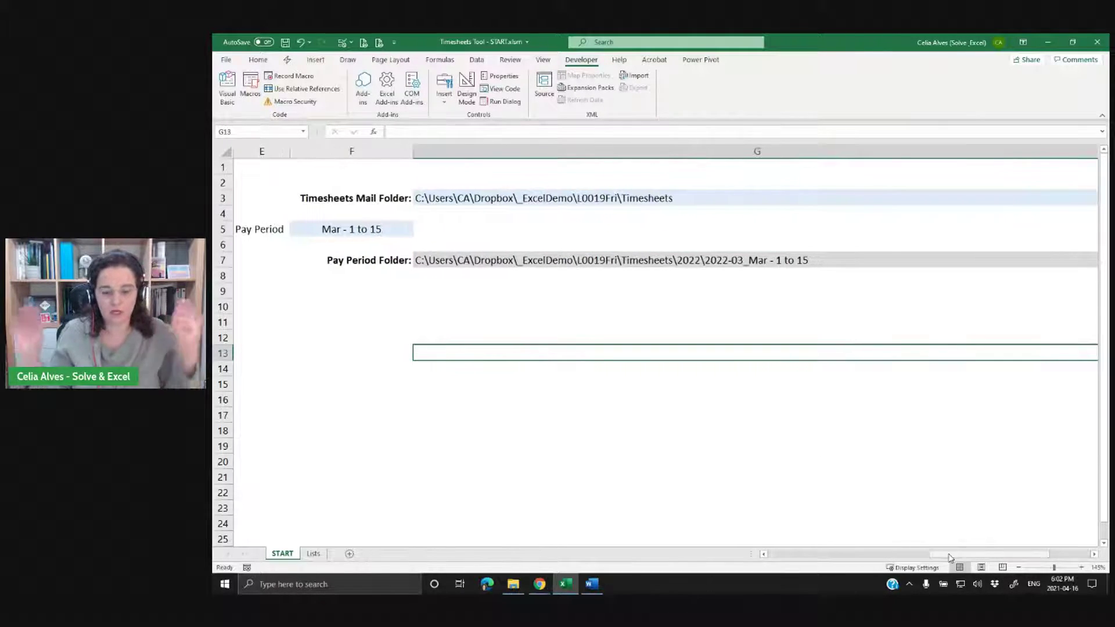
scroll(663, 393, "down", 1)
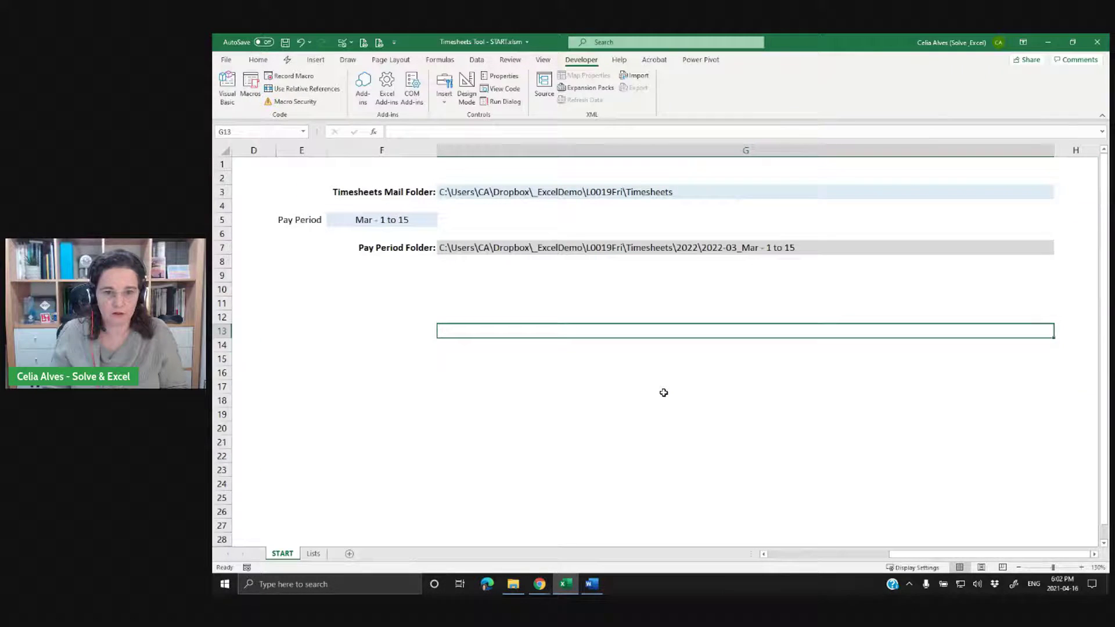
left_click_drag(922, 558, 825, 558)
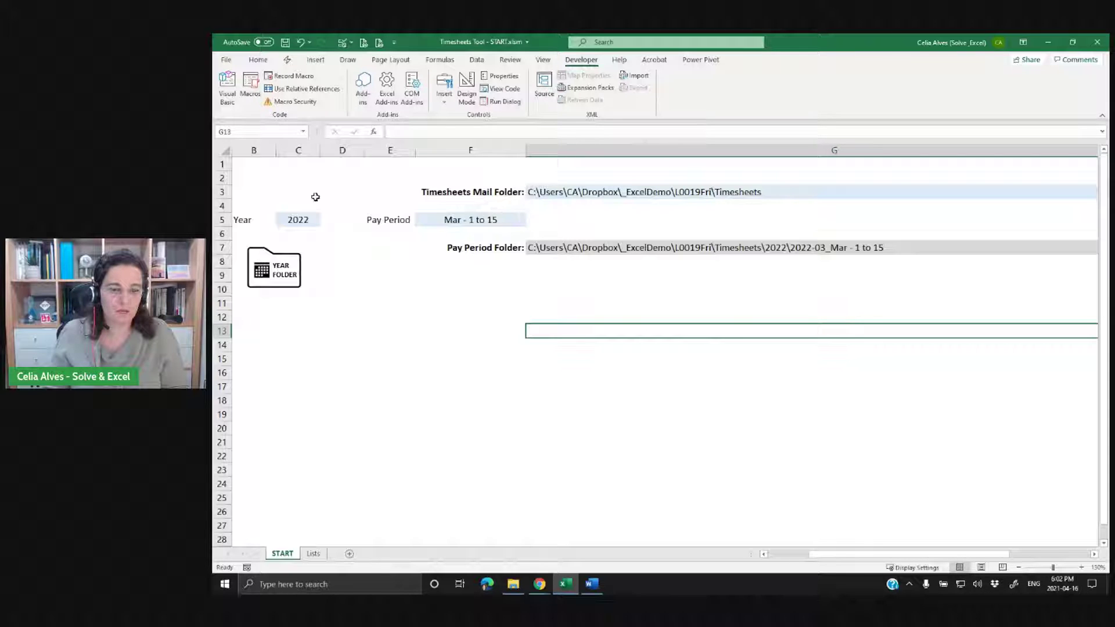
Select G7, save the workbook, and check the pay period table on the Lists sheet before returning to the START sheet.
left_click(542, 248)
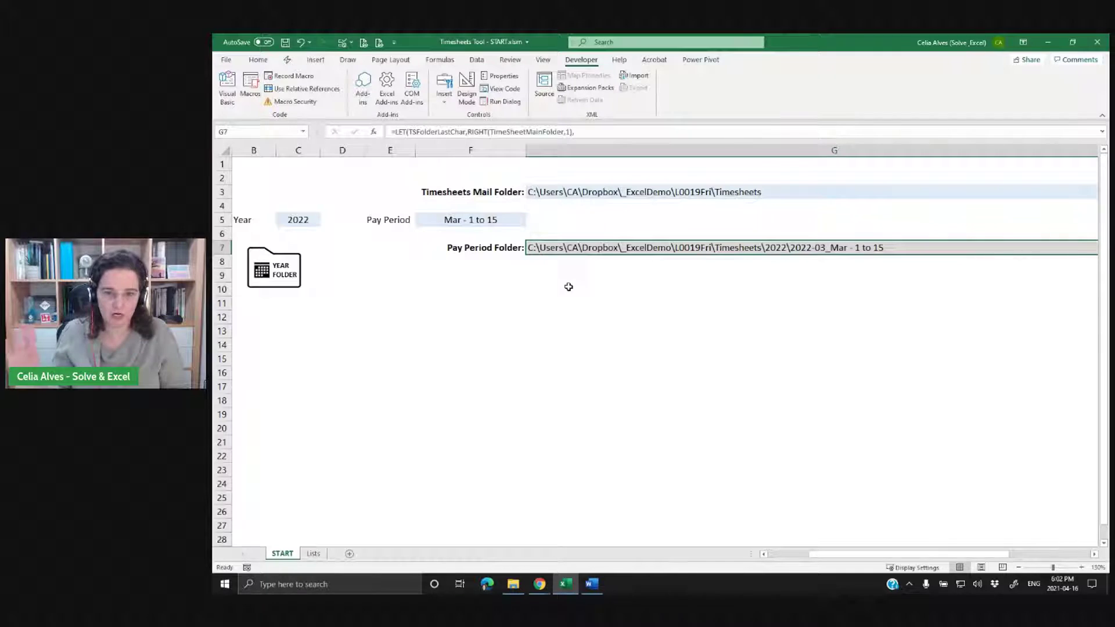
scroll(568, 291, "down", 1)
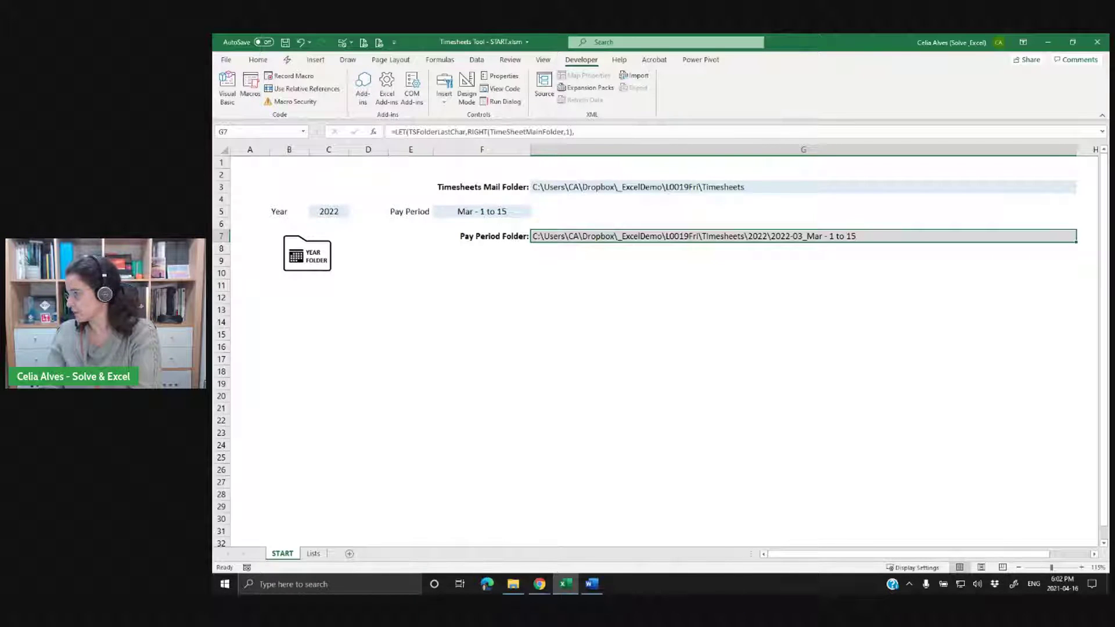
key("alt+Tab")
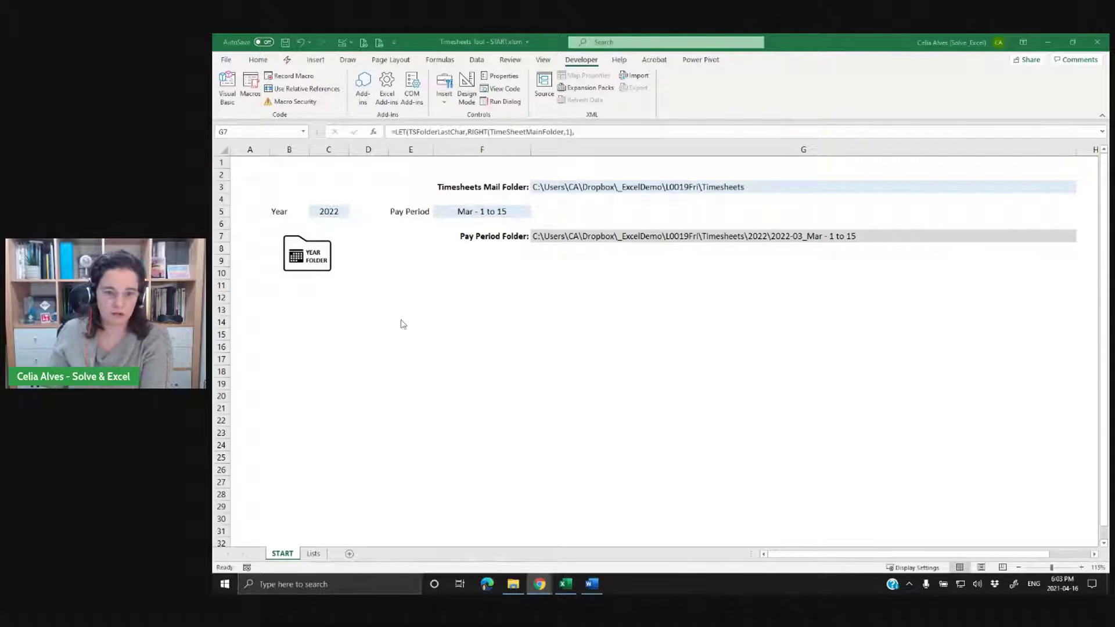
left_click(285, 43)
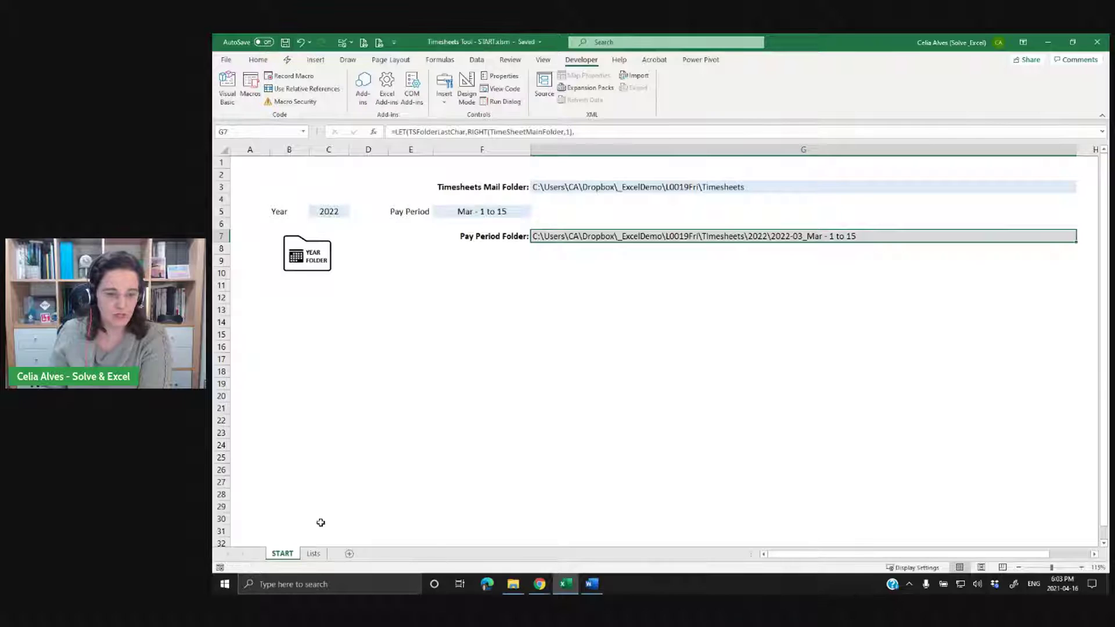
left_click(313, 554)
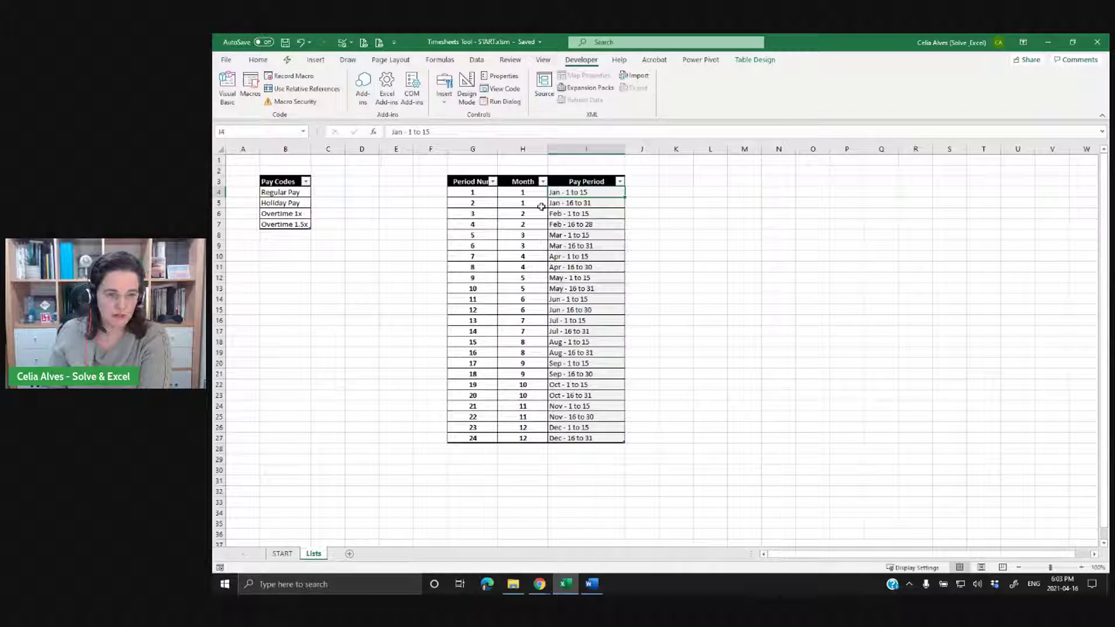
left_click(283, 554)
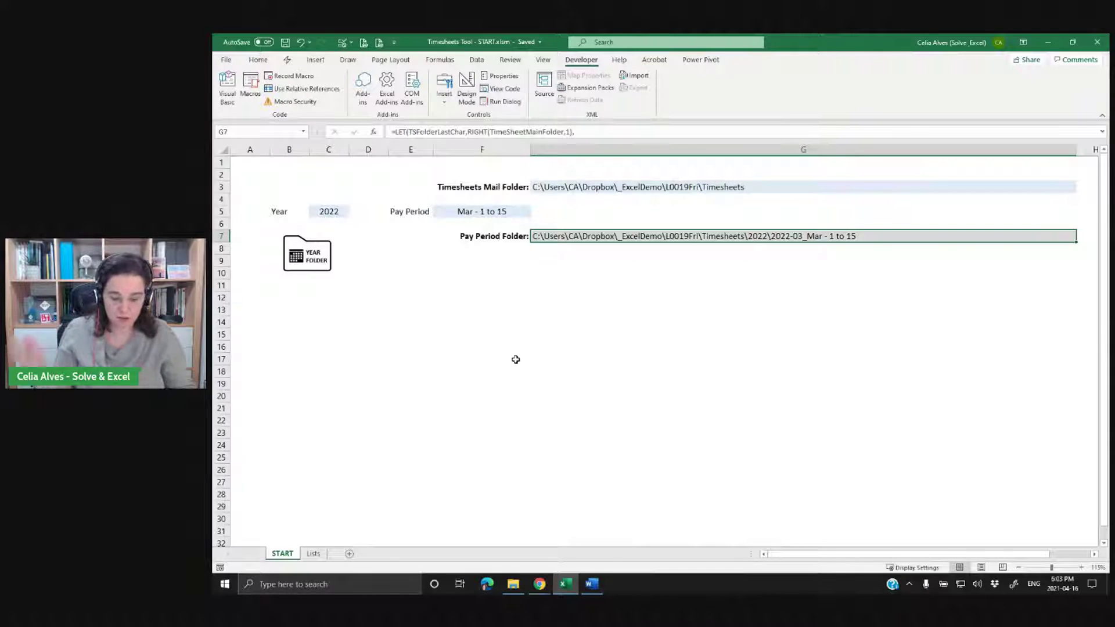
Place the workbook side by side with File Explorer and look through the Timesheets folder and its 2021 subfolder.
key("super+Left")
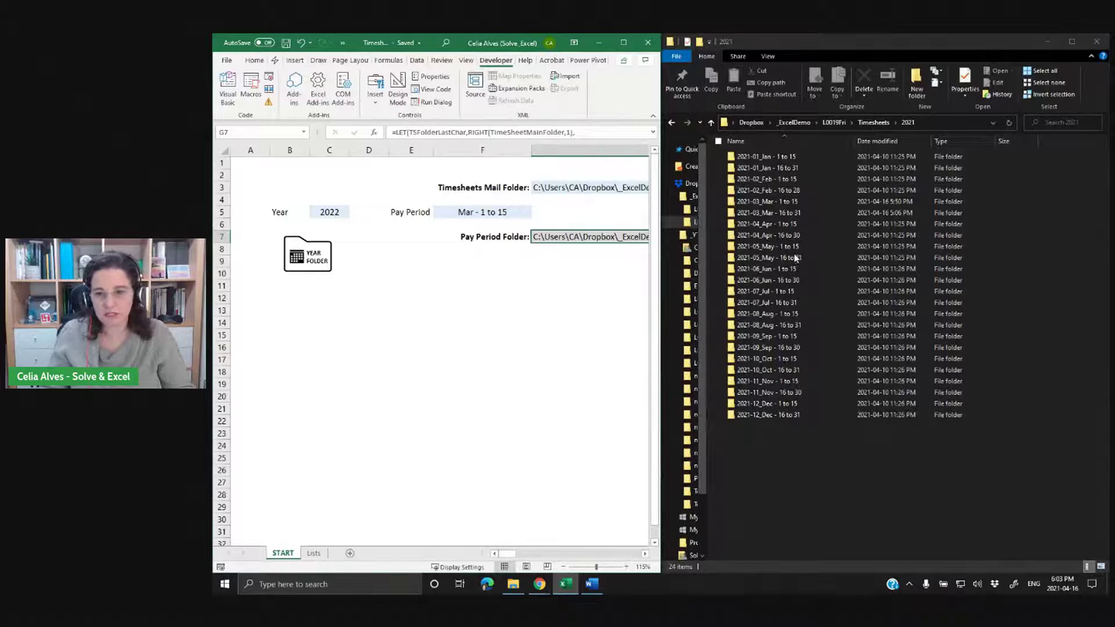
left_click(884, 124)
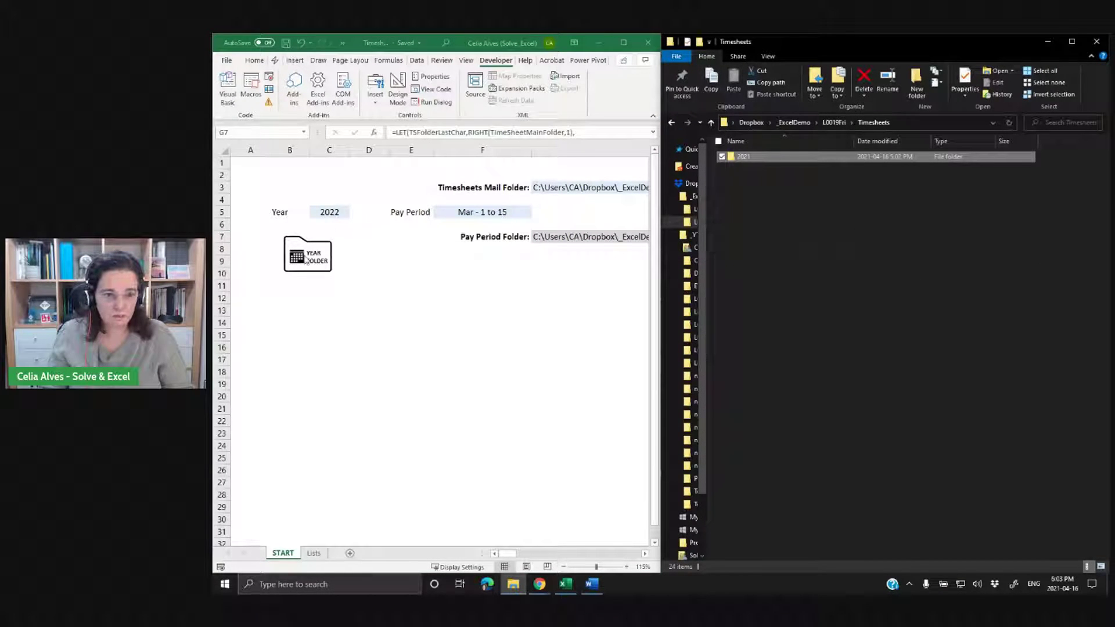
double_click(749, 156)
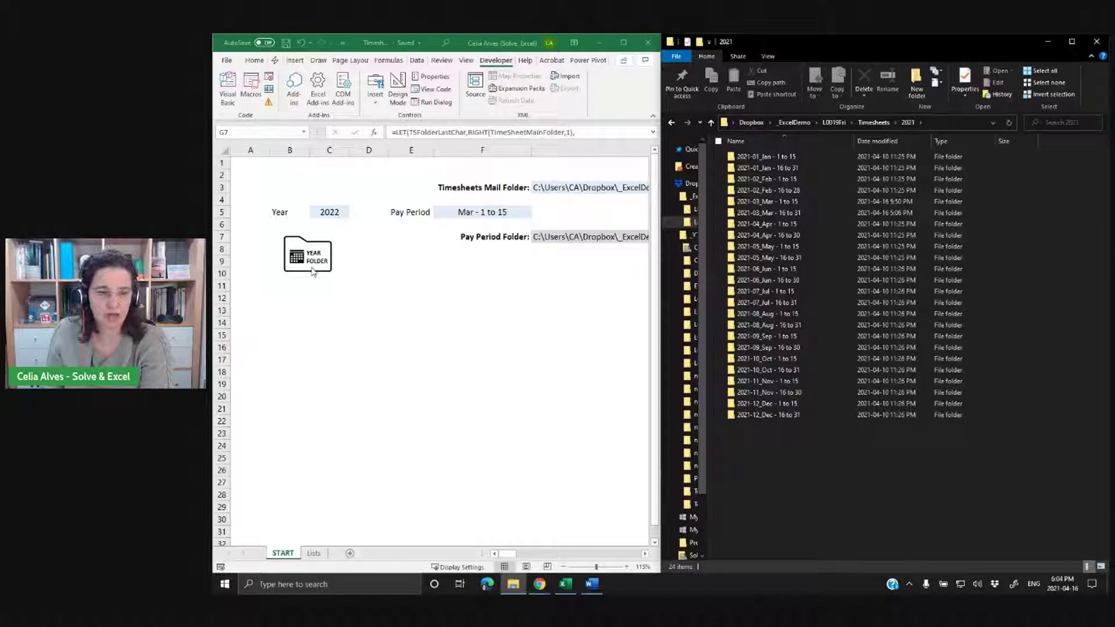
Review the YearFolderStructure macro code in the VBA editor from the variable declarations to End Sub, and close the editor.
left_click(433, 284)
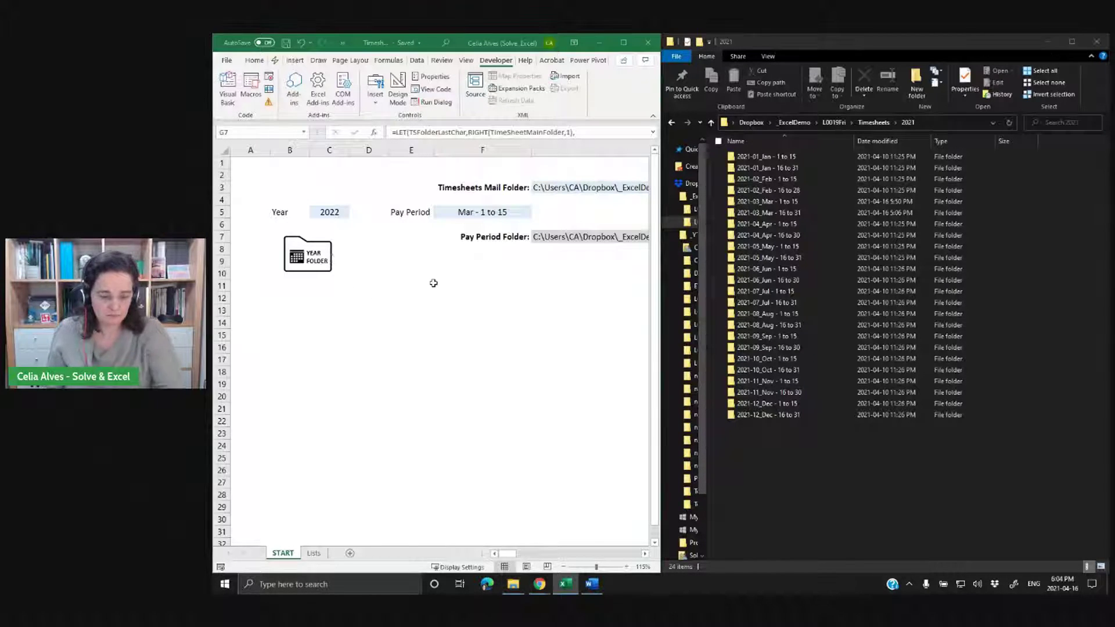
key("alt+F11")
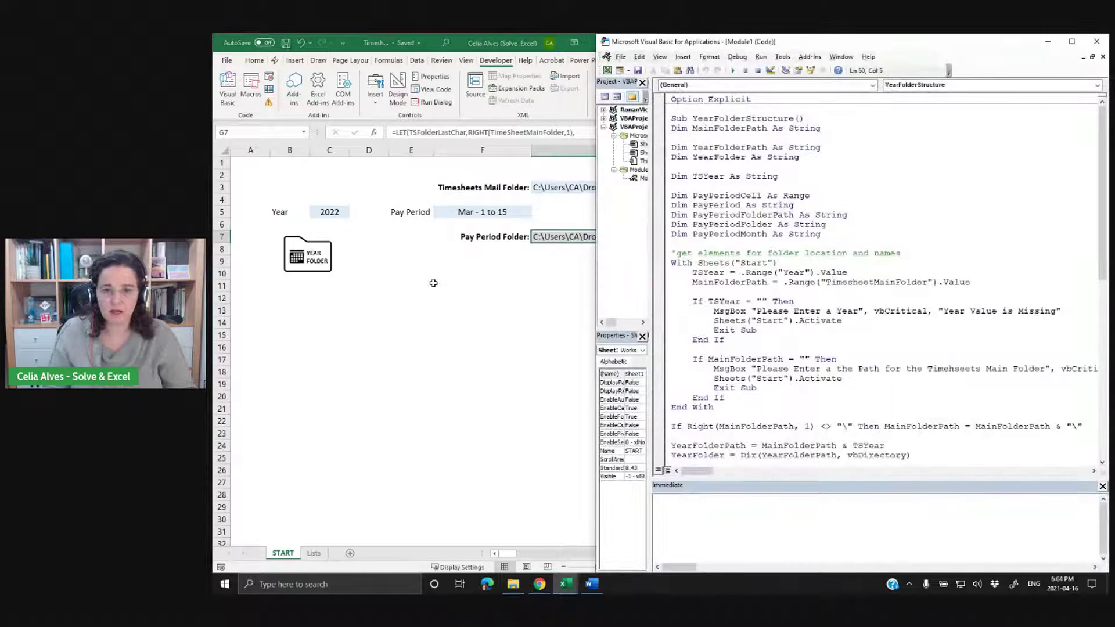
scroll(736, 138, "down", 13)
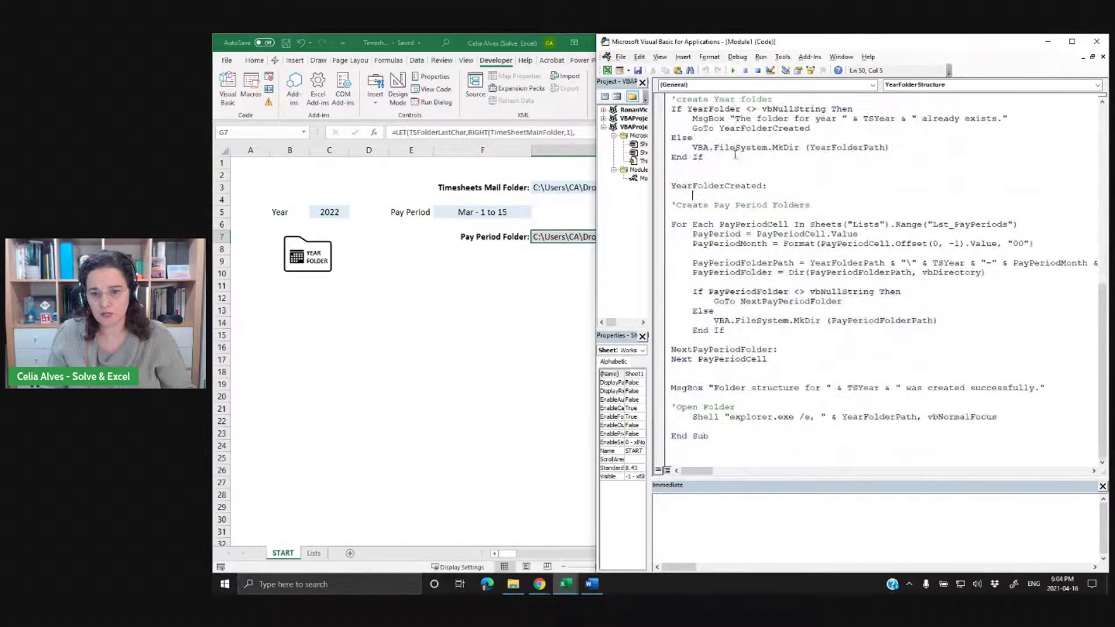
left_click(721, 435)
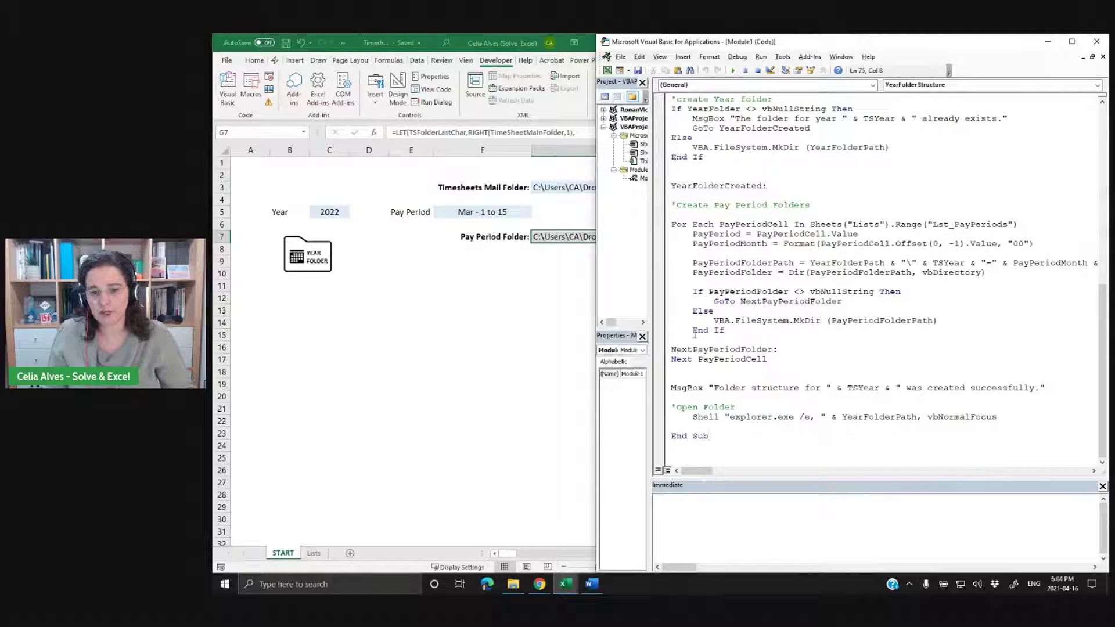
scroll(695, 339, "up", 13)
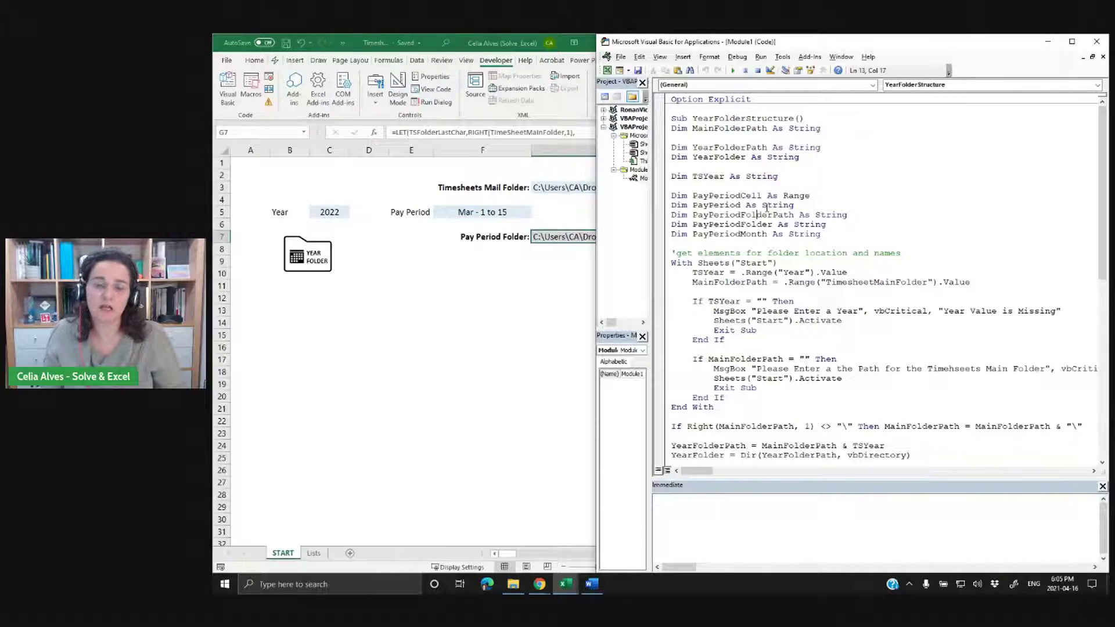
scroll(760, 232, "down", 2)
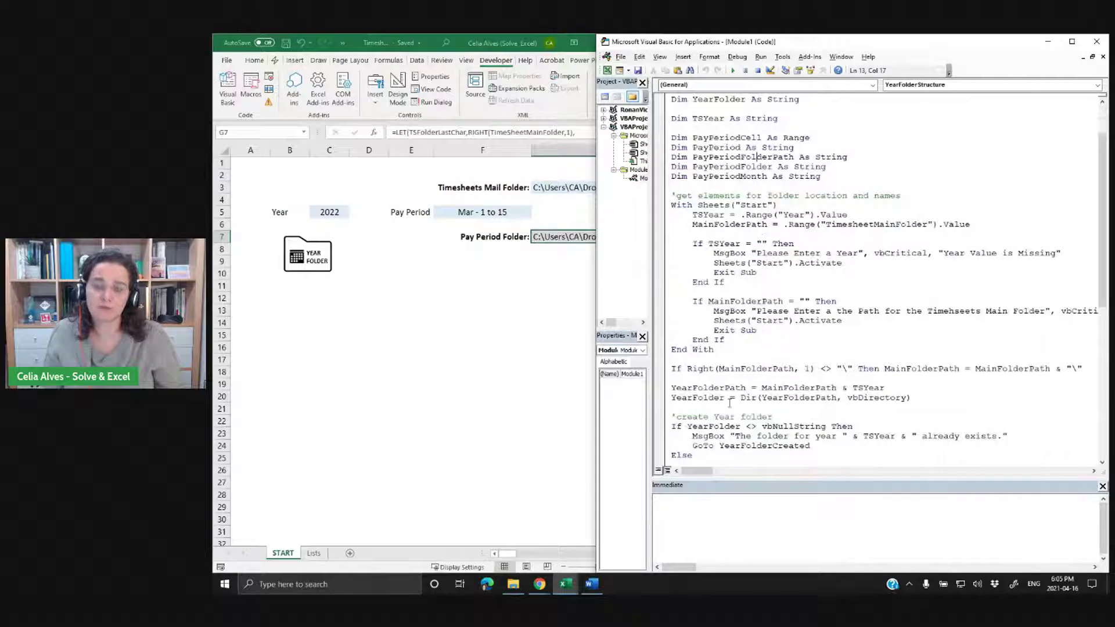
scroll(780, 384, "down", 10)
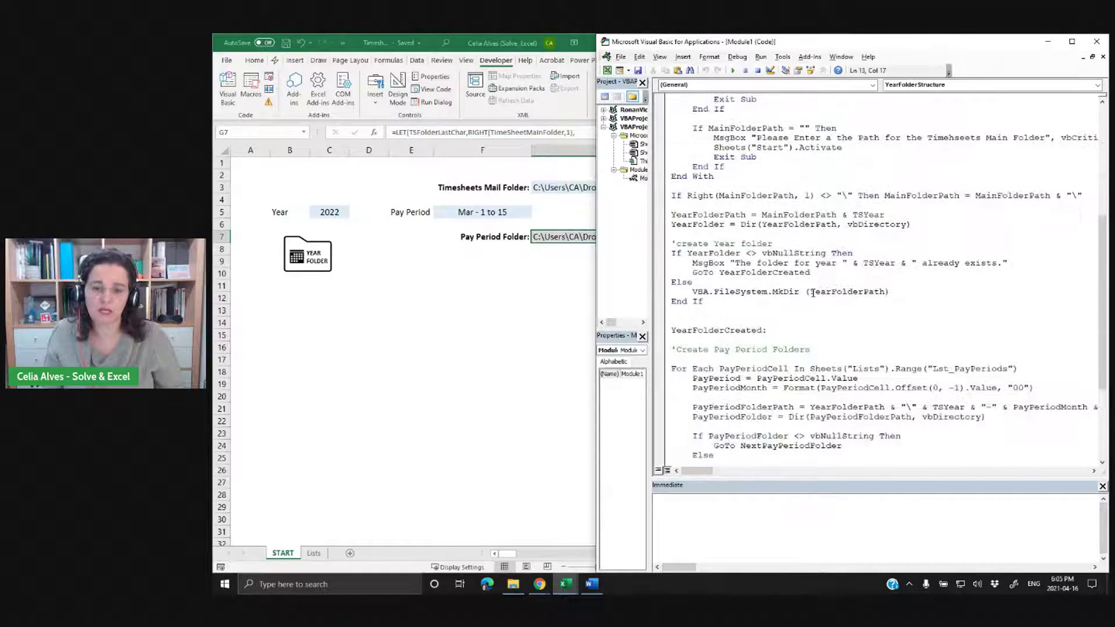
scroll(813, 292, "down", 1)
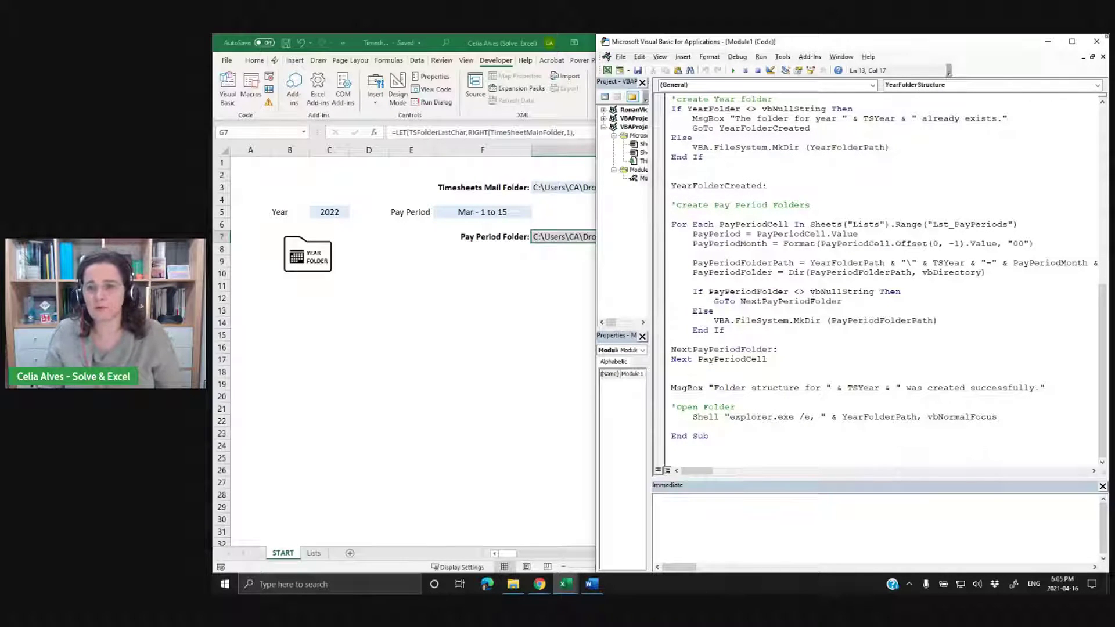
left_click(1097, 42)
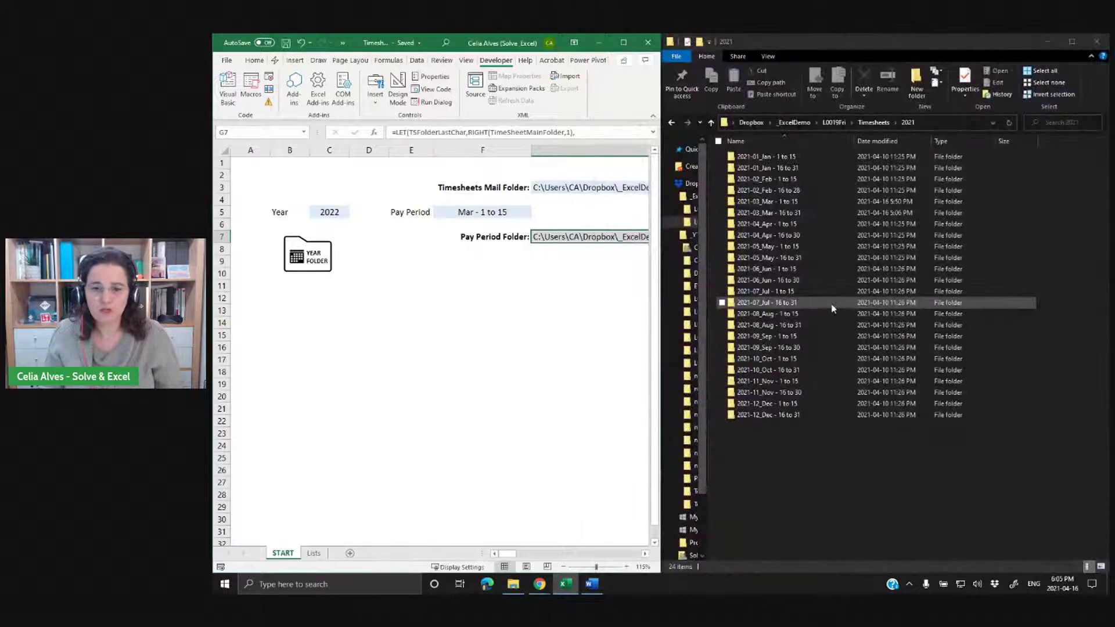
Show the Timesheets folder, run the Year Folder macro for 2022, and open the 2022 folder to check its pay period subfolders.
left_click(863, 122)
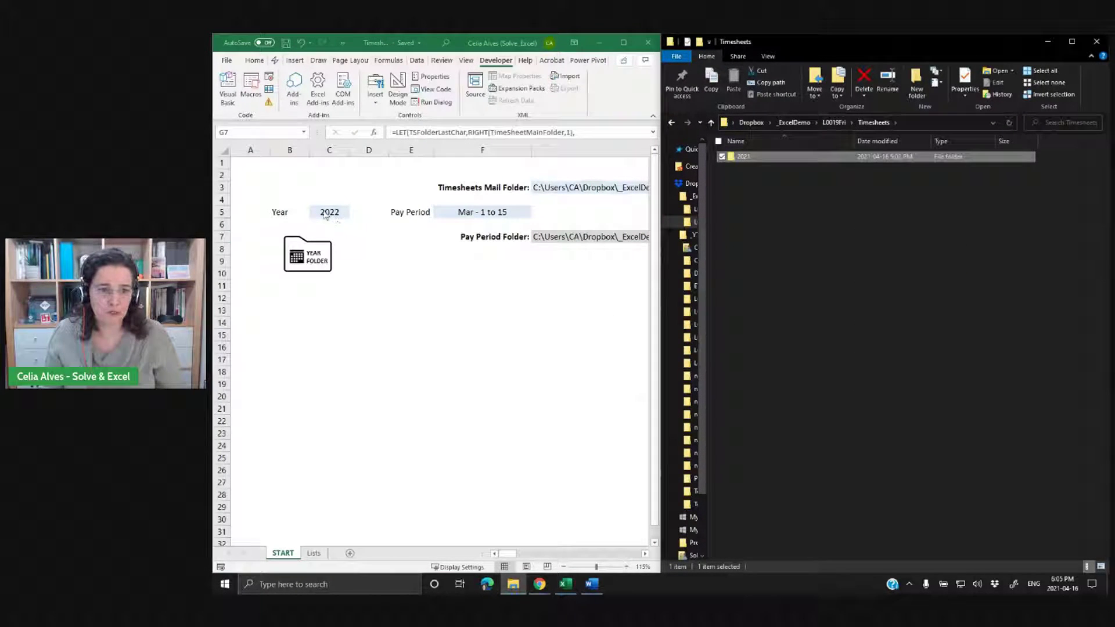
left_click(307, 260)
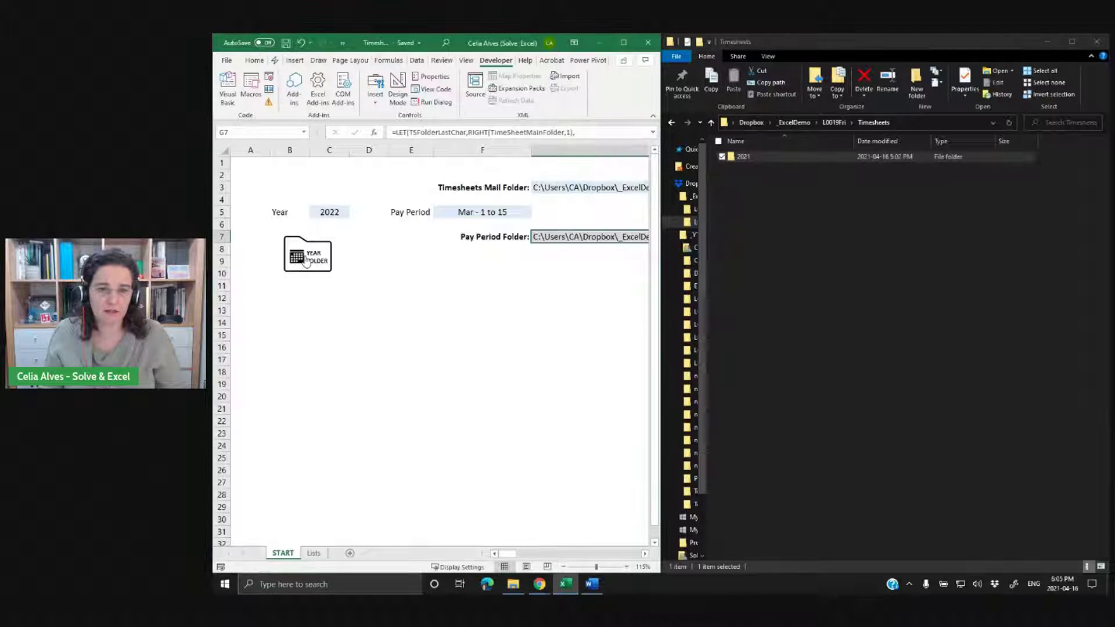
left_click(306, 260)
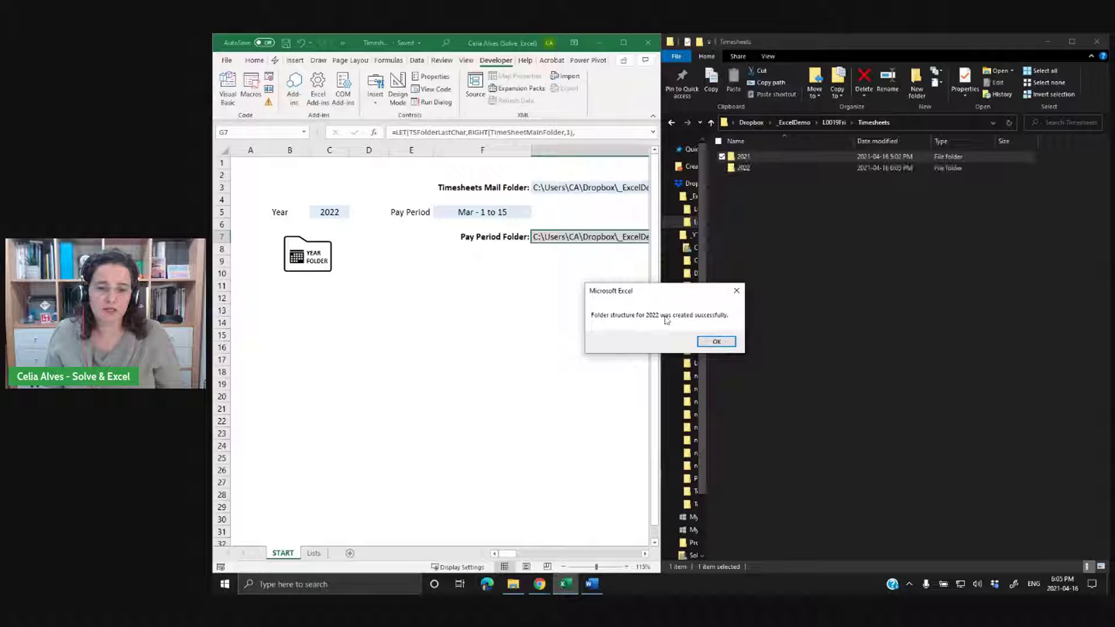
left_click(714, 342)
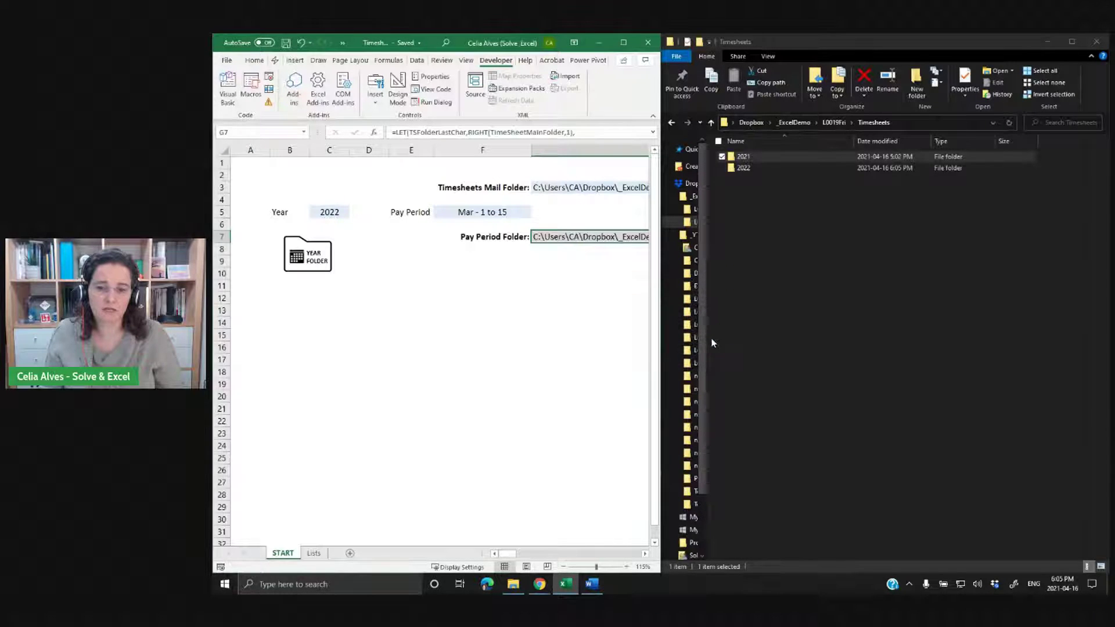
double_click(743, 168)
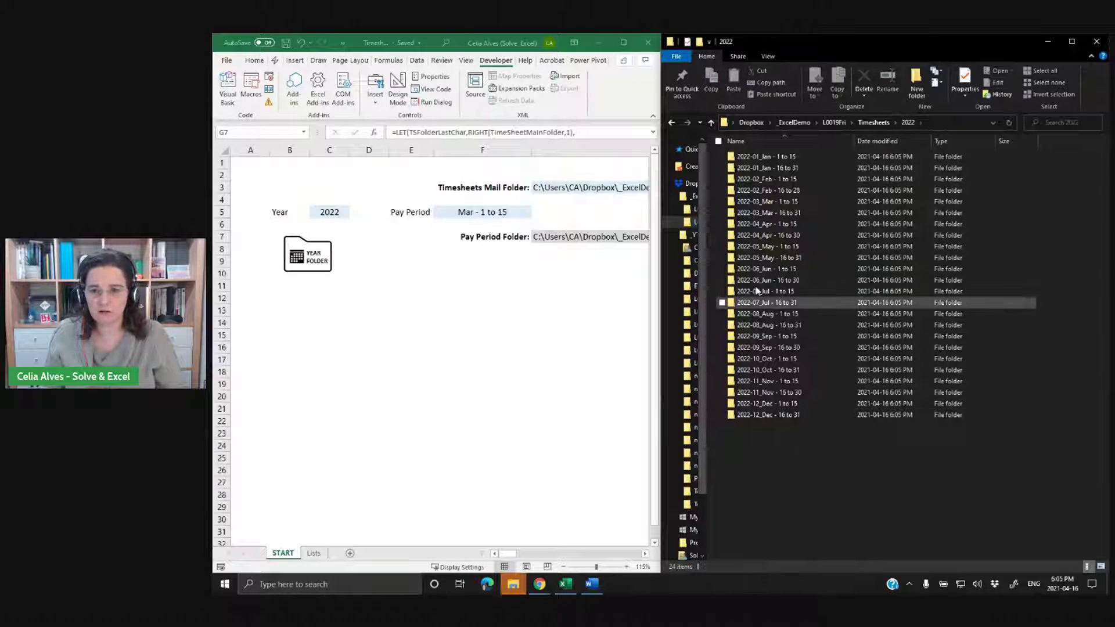
Delete the 2022 folder from the Timesheets folder.
left_click(874, 123)
left_click_drag(748, 192, 737, 169)
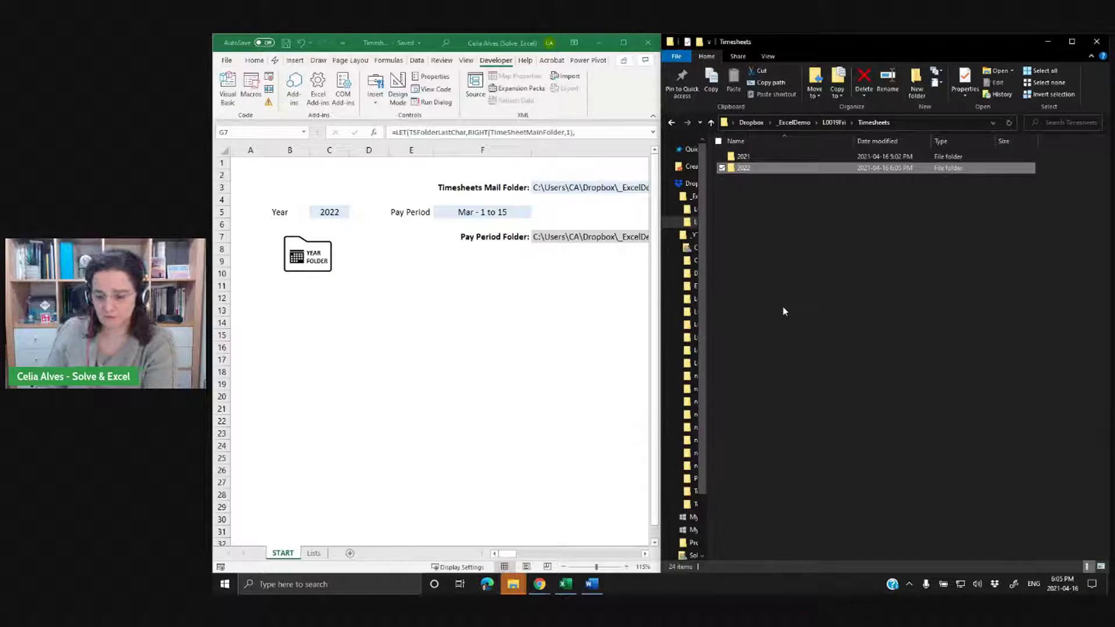
key("Delete")
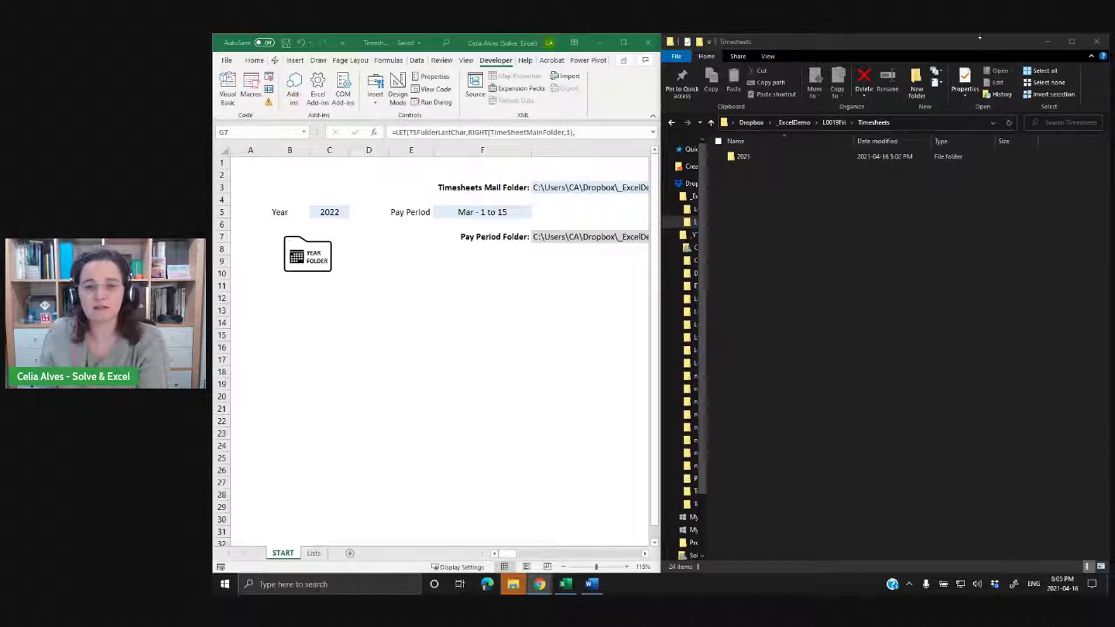
Examine the employee timesheet files in the 2021-03_Mar - 1 to 15 and 2021-03_Mar - 16 to 31 folders under Timesheets\2021.
left_click(834, 122)
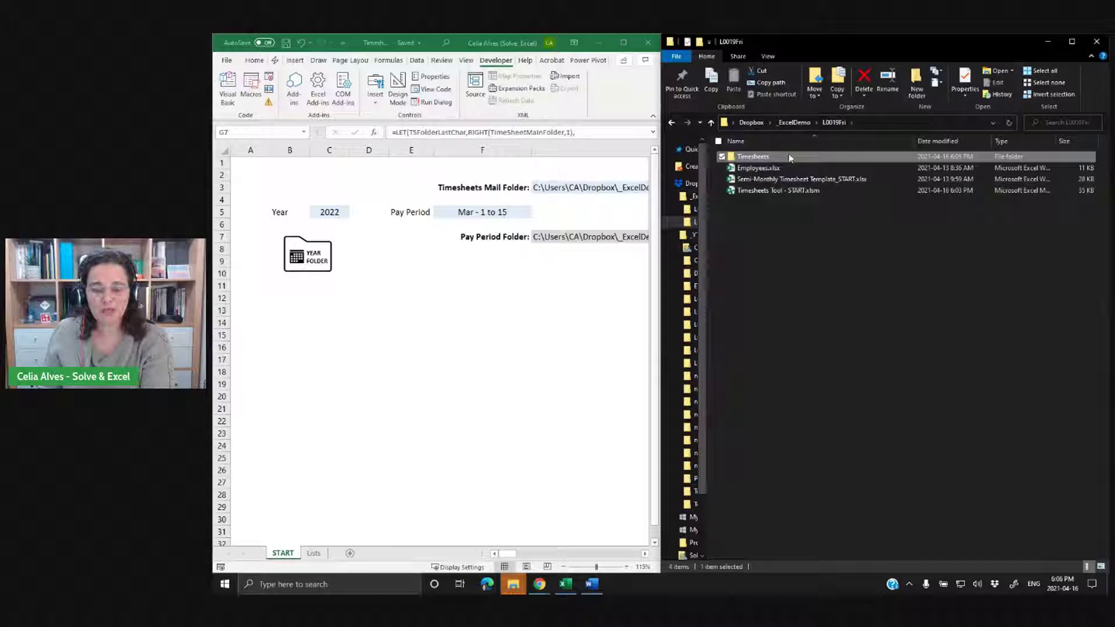
double_click(752, 157)
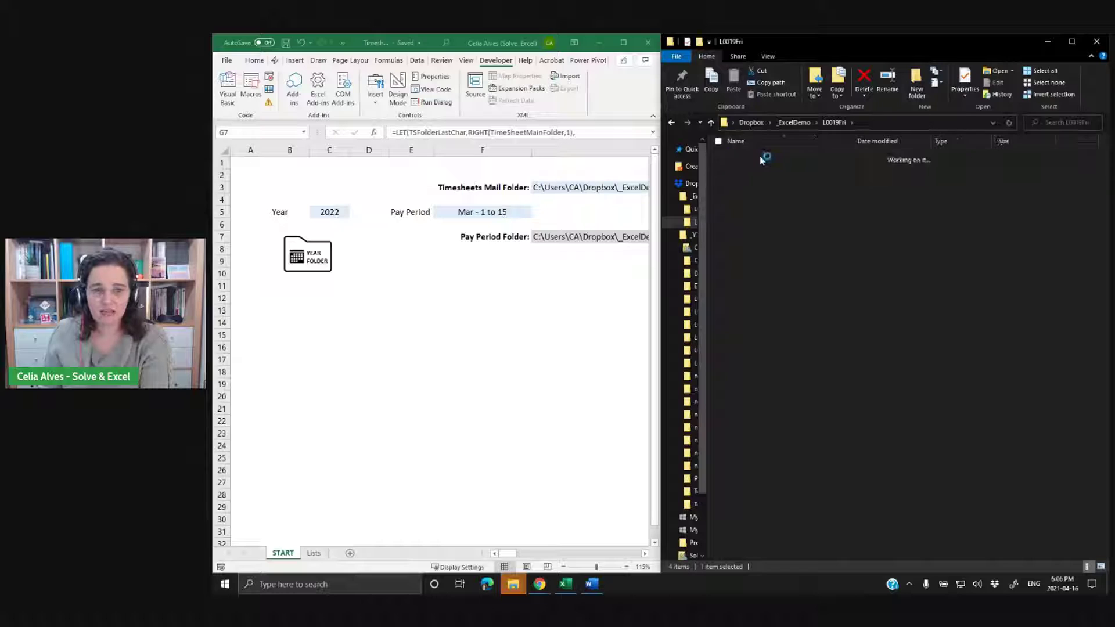
double_click(743, 157)
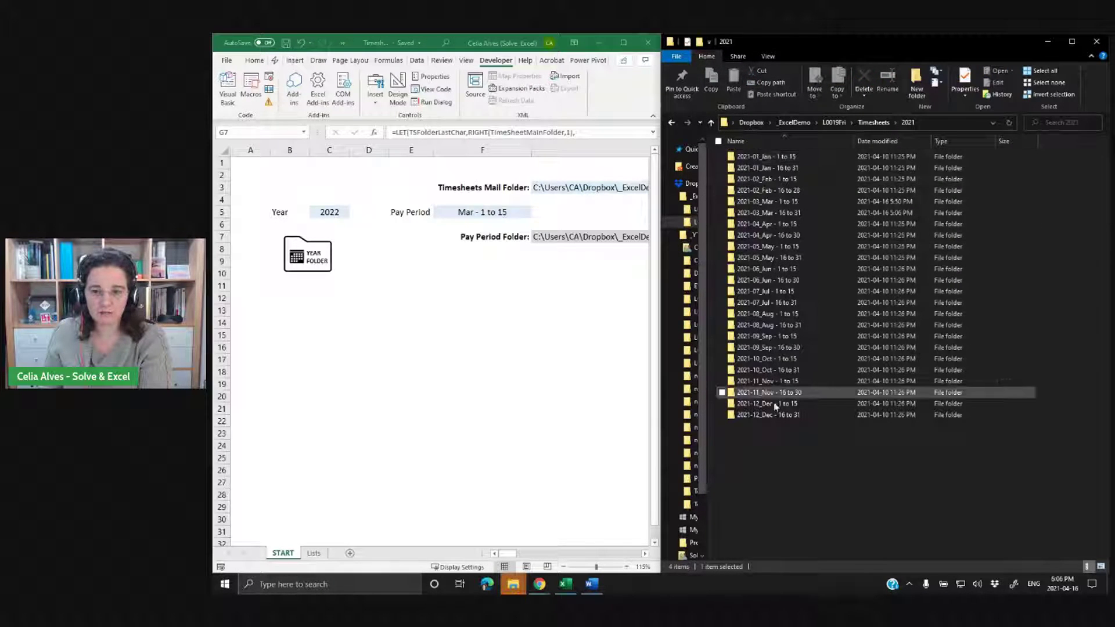
left_click(781, 203)
double_click(779, 202)
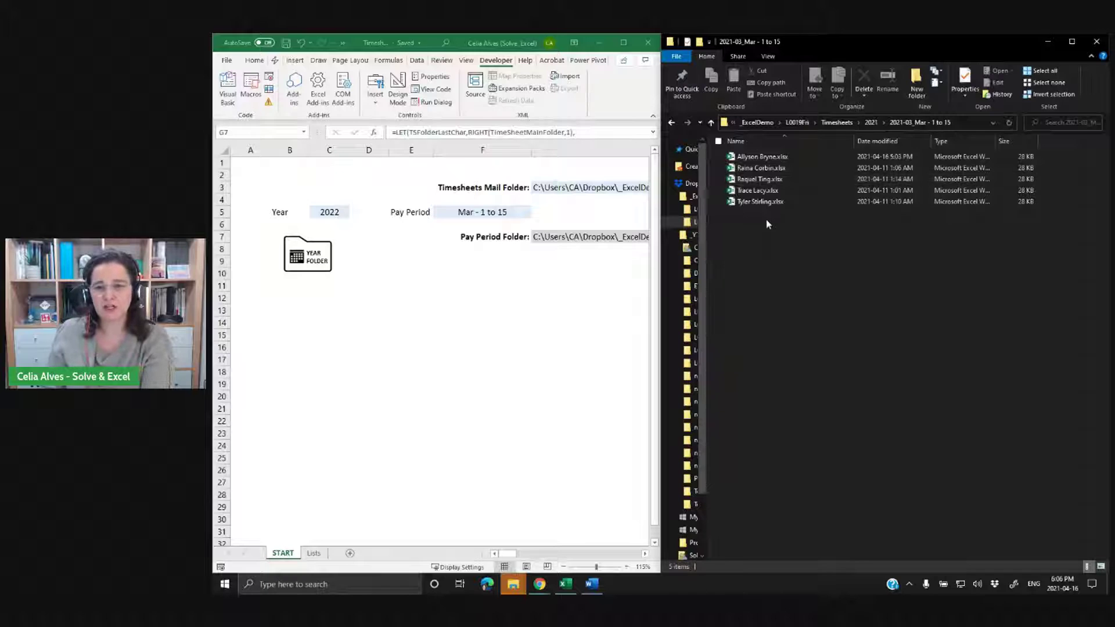
left_click(869, 123)
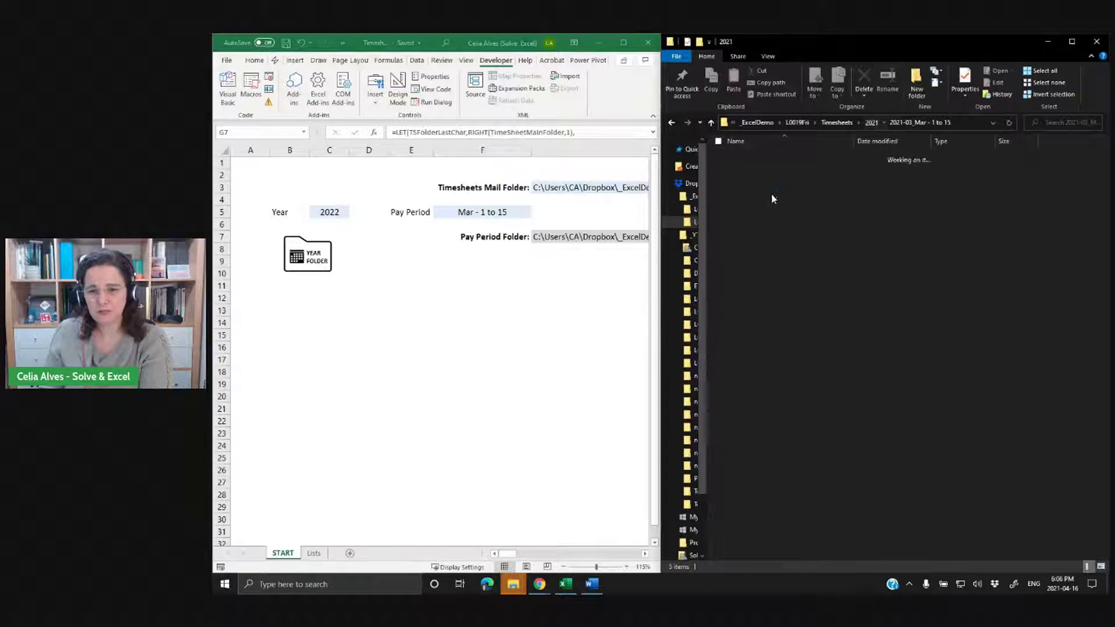
double_click(766, 213)
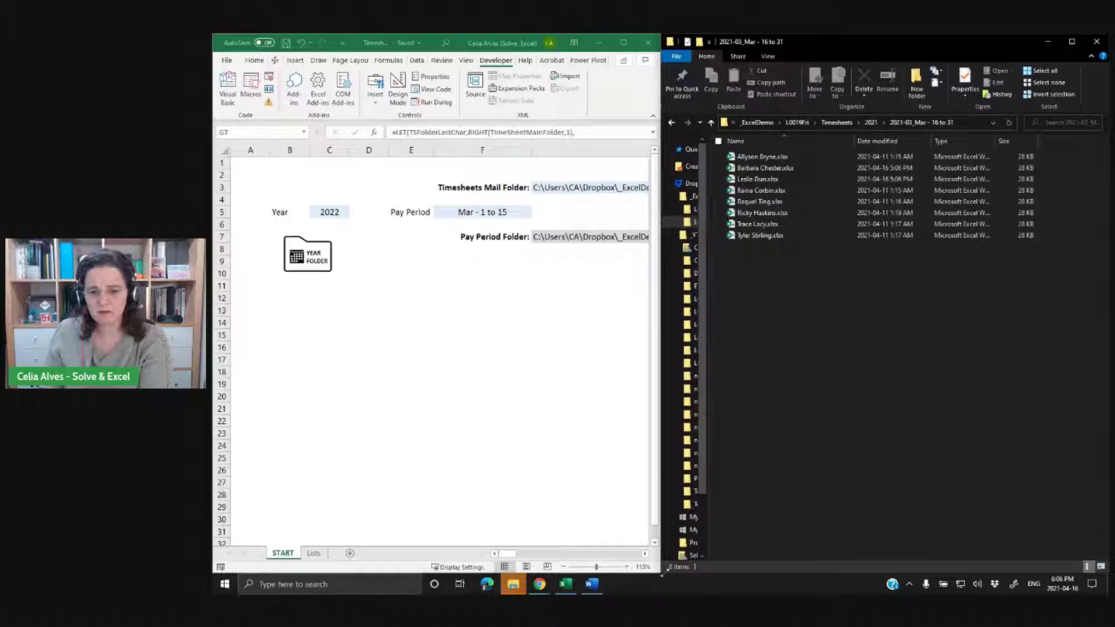
Open the second employee timesheet in the 2021-03_Mar - 1 to 15 folder under 2021 and maximize its window.
left_click(870, 122)
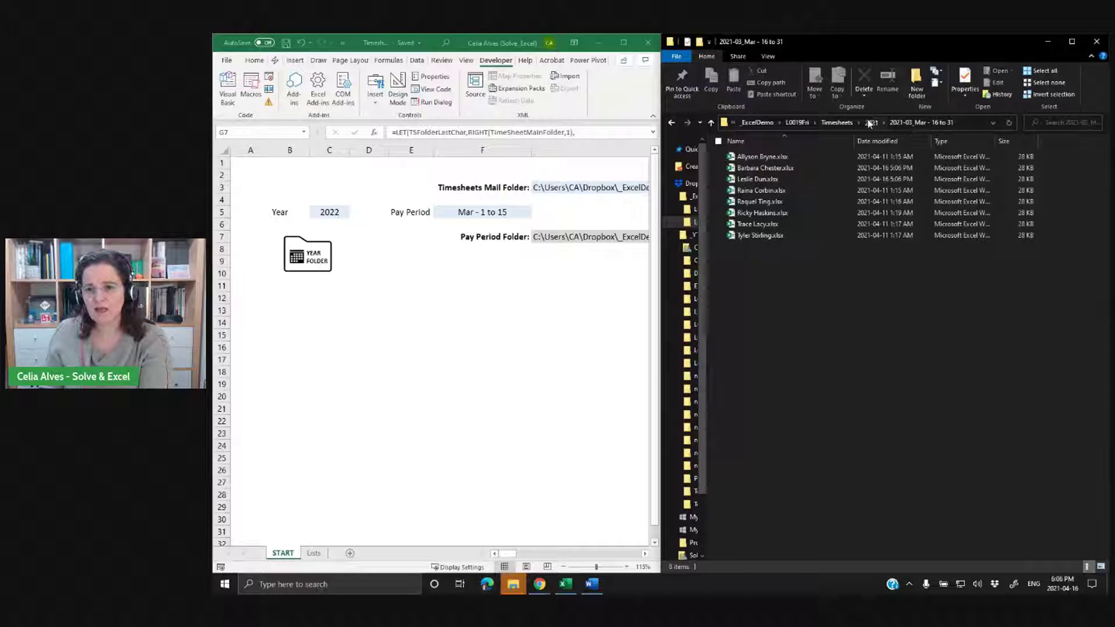
left_click(795, 203)
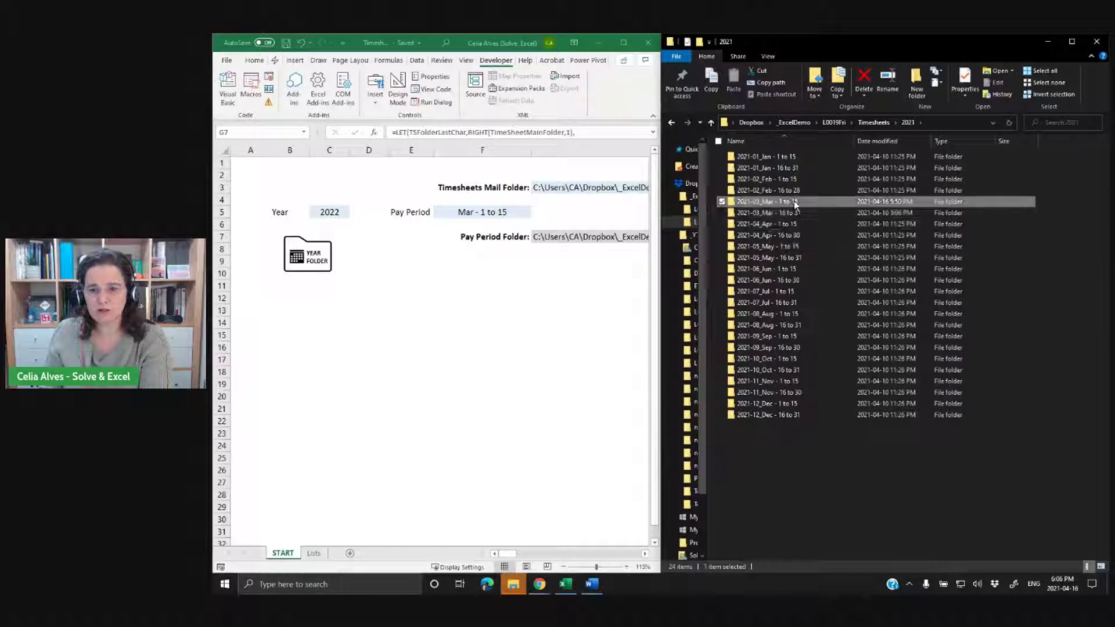
double_click(793, 201)
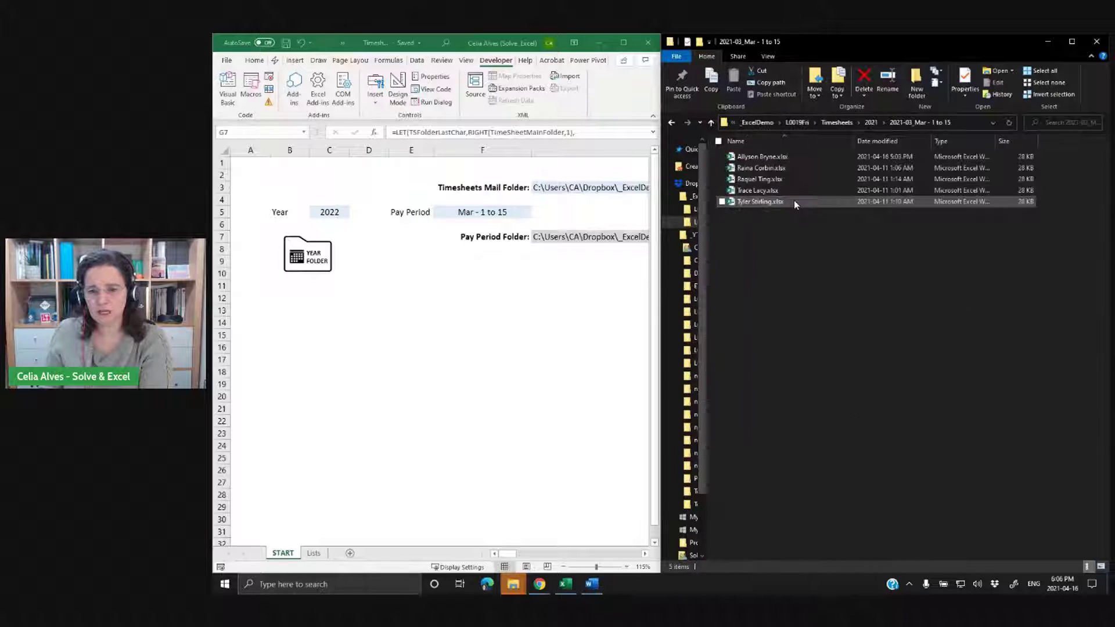
left_click(748, 168)
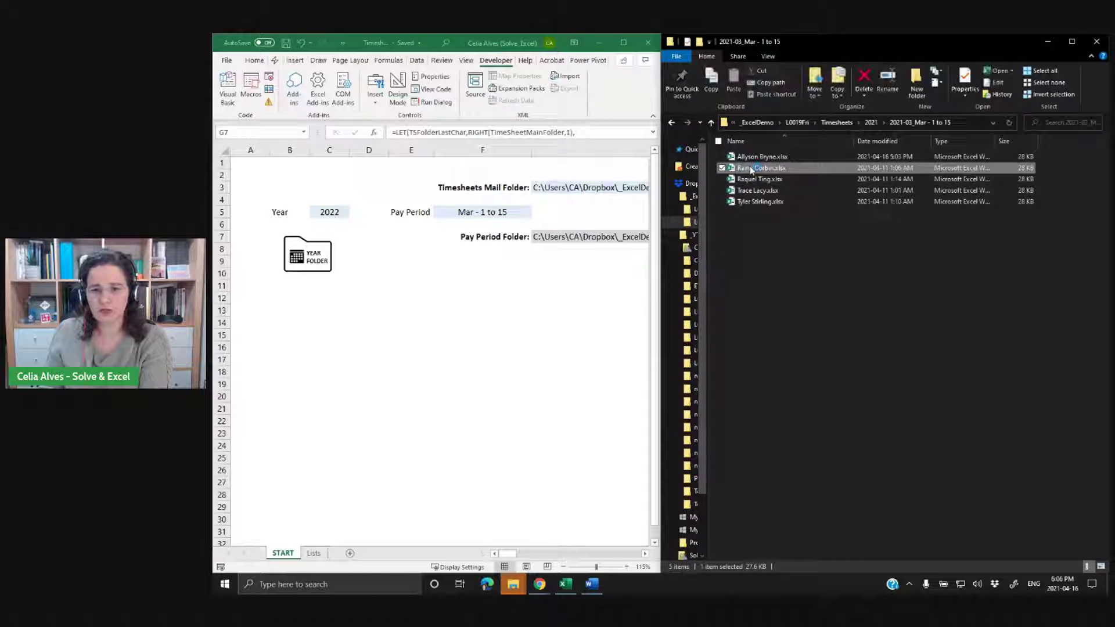
key("alt+Tab")
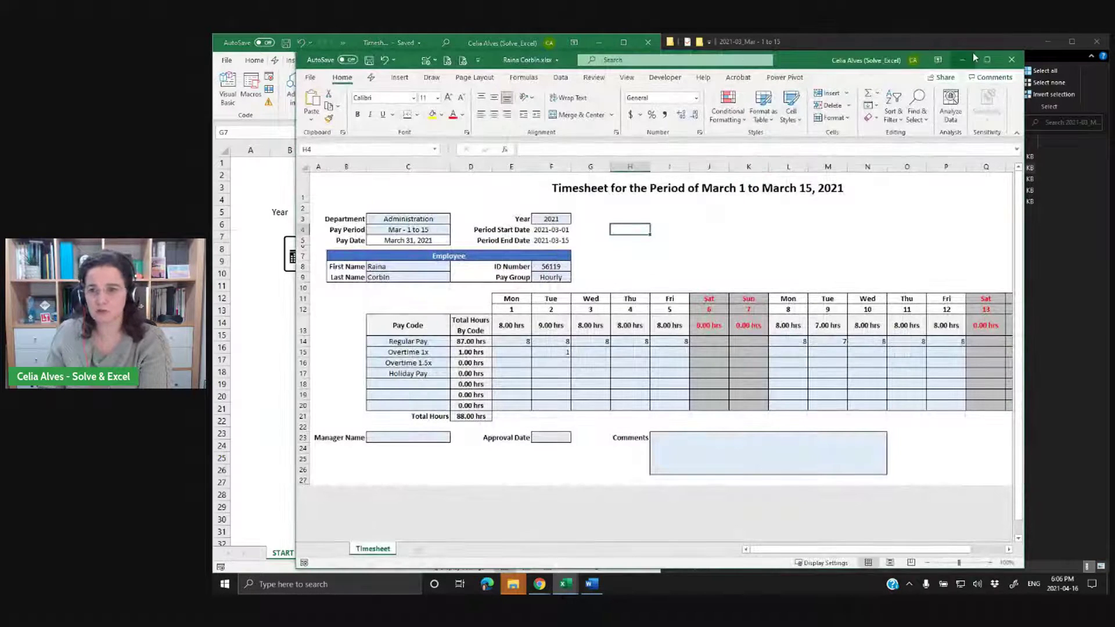
left_click(987, 60)
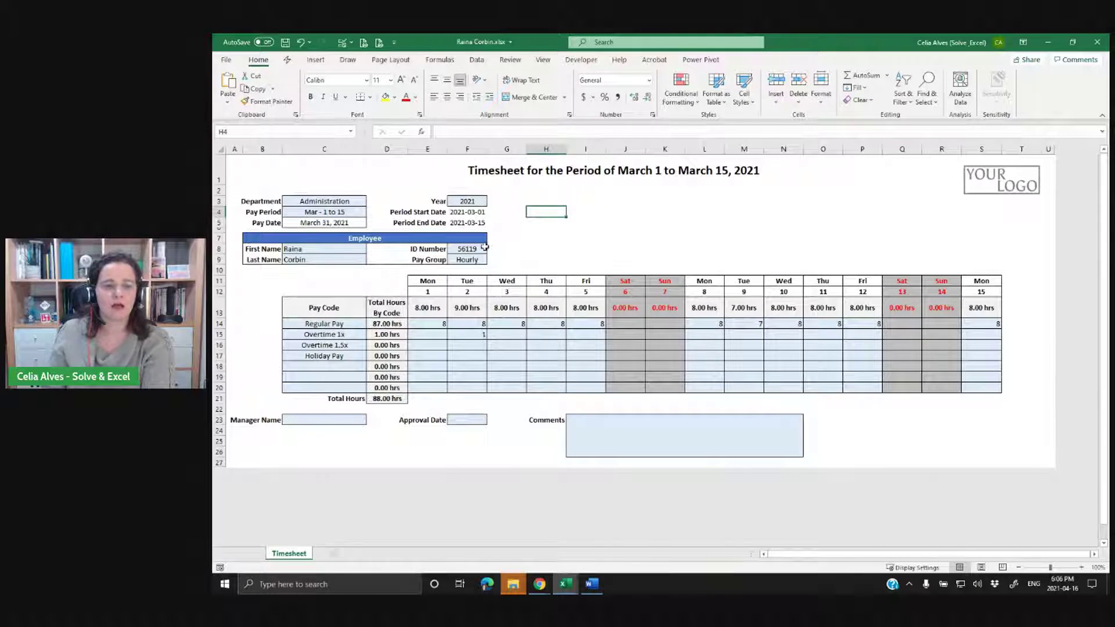
Set the timesheet's Pay Period to Apr - 1 to 15, and check the pay codes and the period start and end date formulas.
left_click(362, 213)
left_click(370, 212)
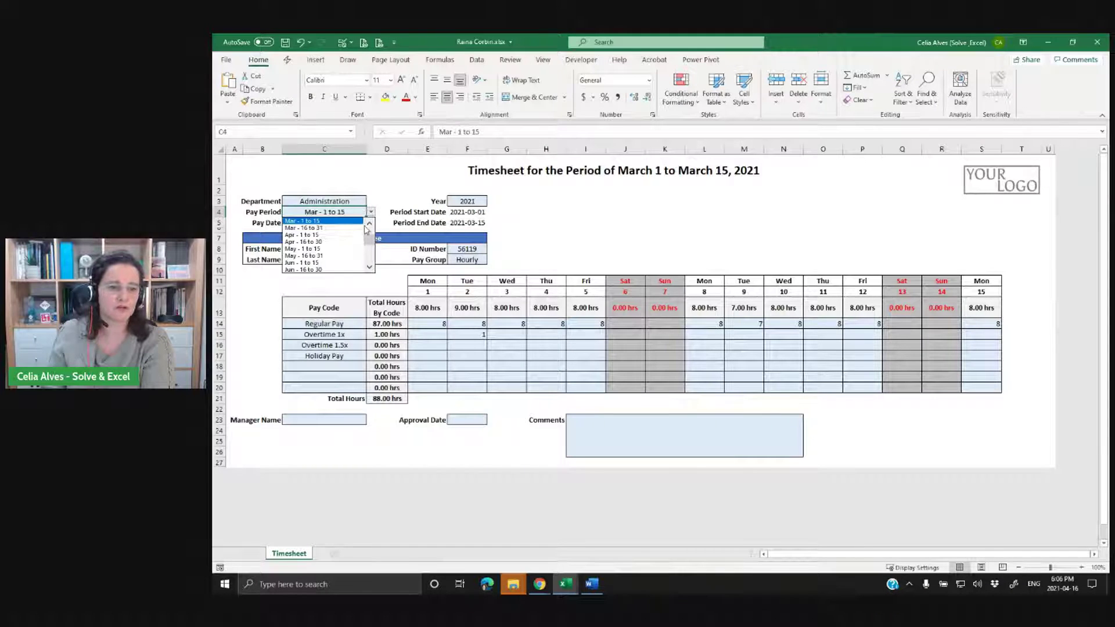
left_click(362, 234)
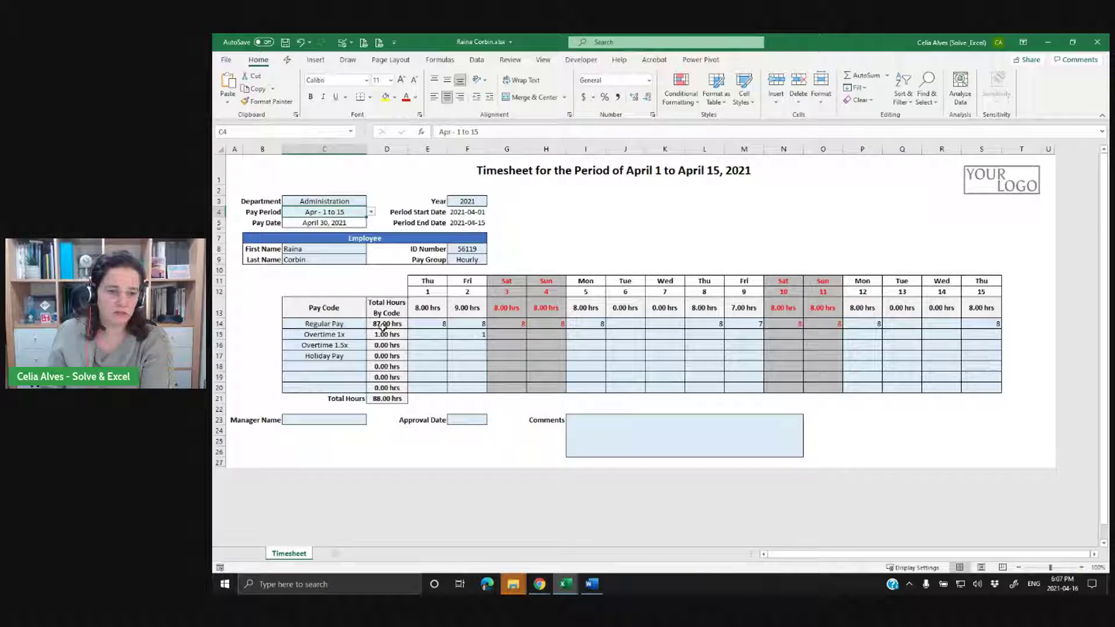
left_click_drag(316, 324, 312, 358)
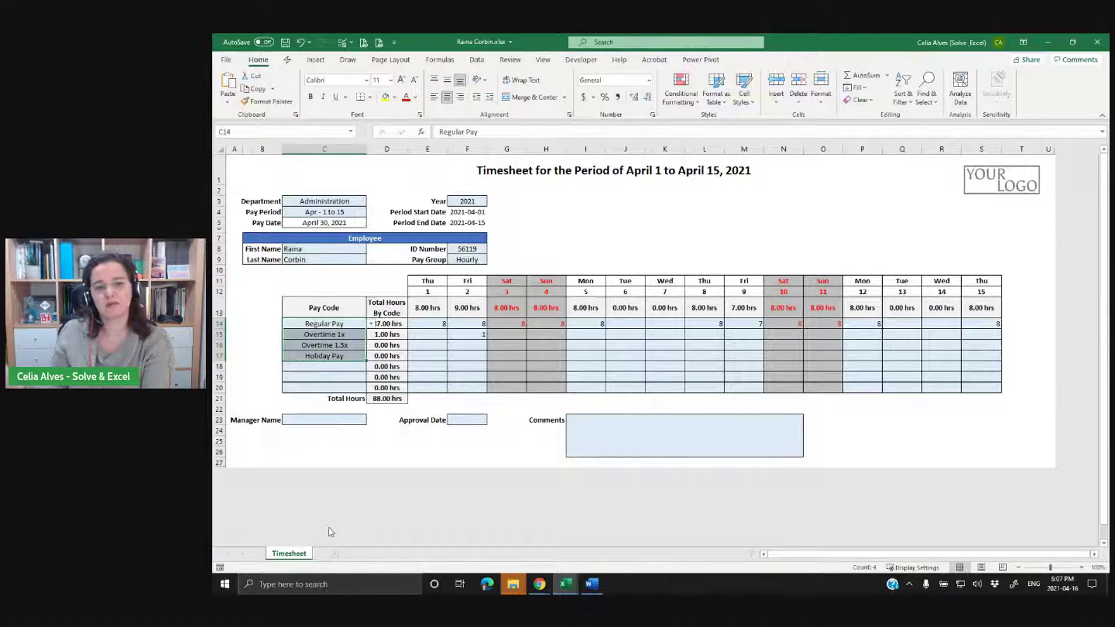
left_click(475, 215)
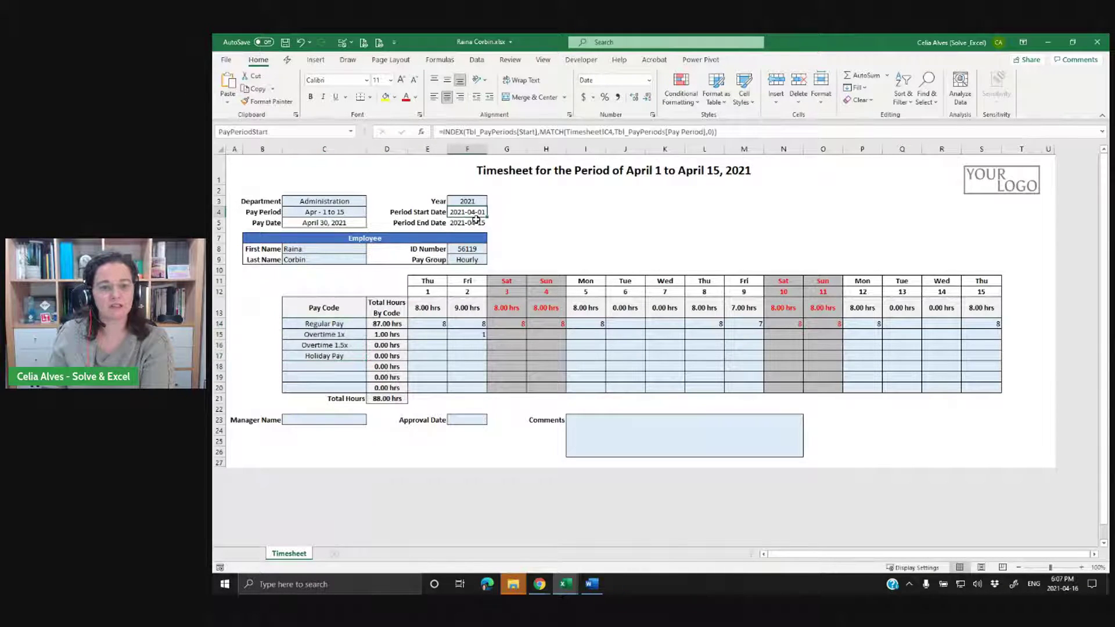
left_click(477, 222)
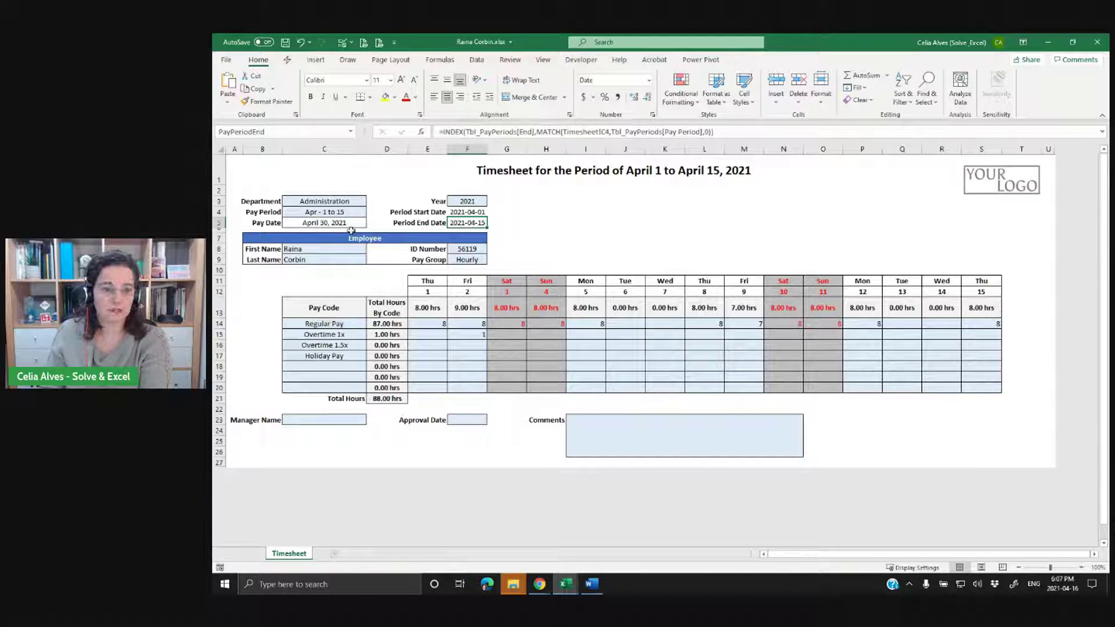
Set the timesheet's Pay Period to Apr - 16 to 30, check the first Regular Pay entry, and close the workbook without saving.
left_click(364, 212)
left_click(370, 216)
left_click(357, 233)
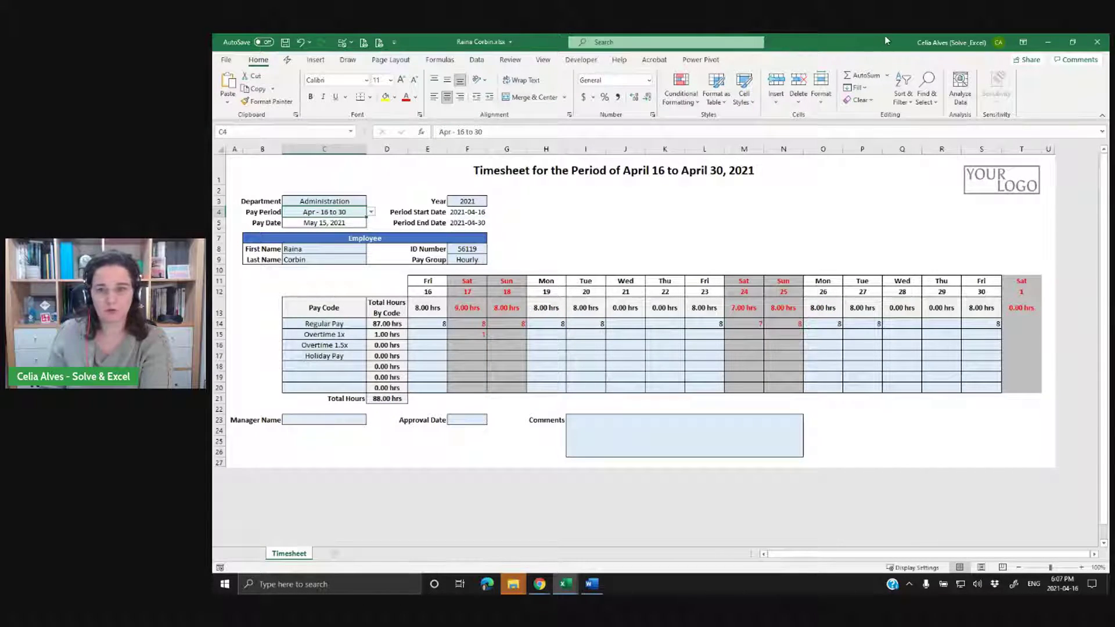
left_click(444, 325)
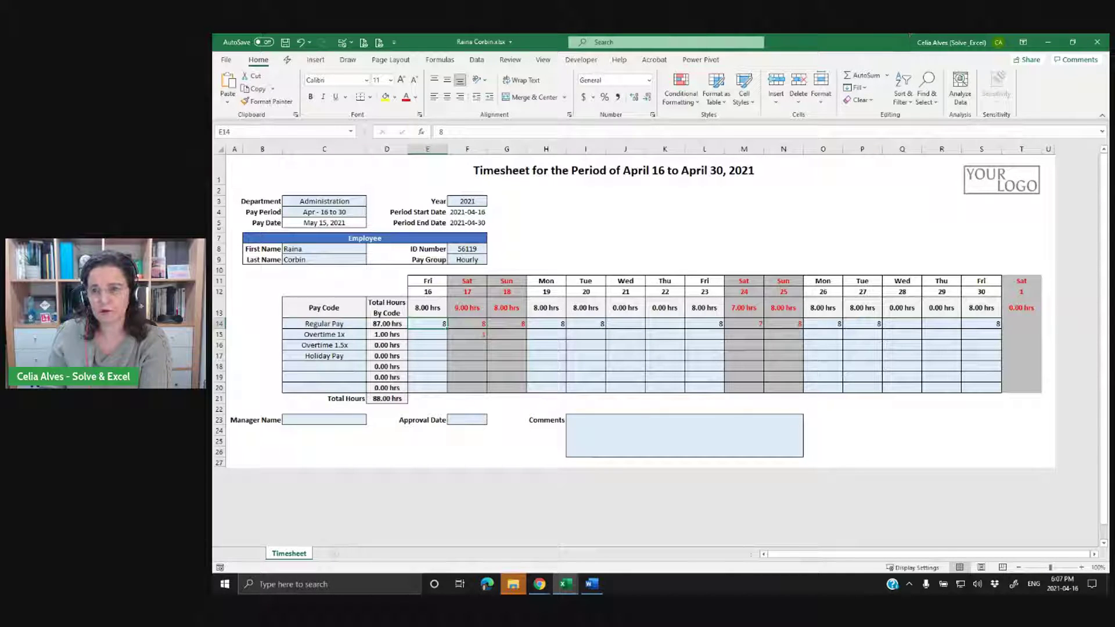
left_click(1090, 46)
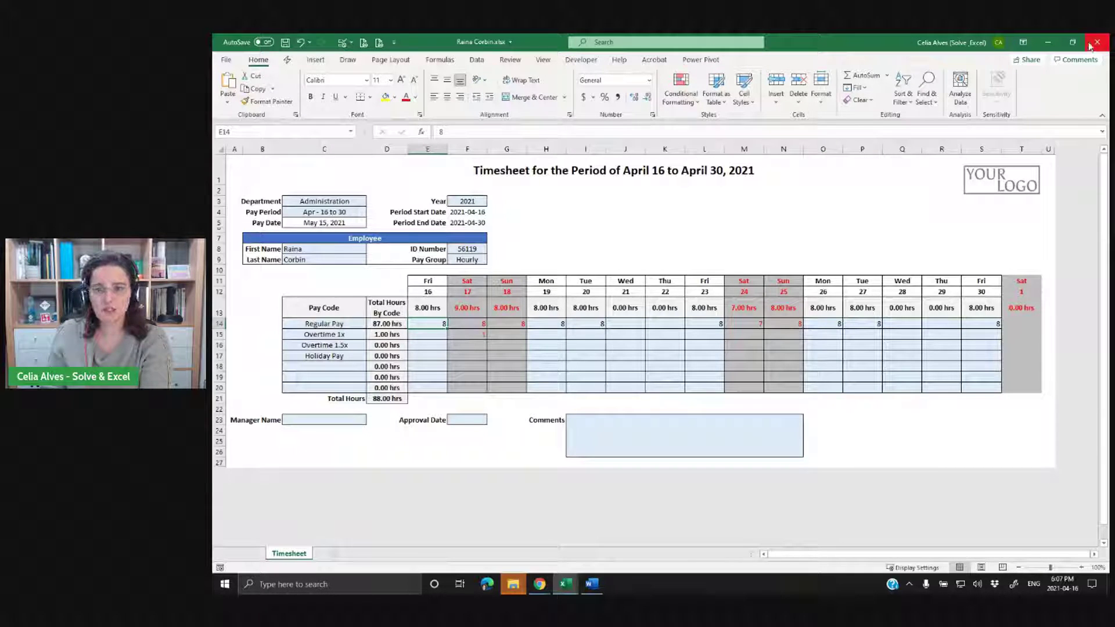
left_click(660, 320)
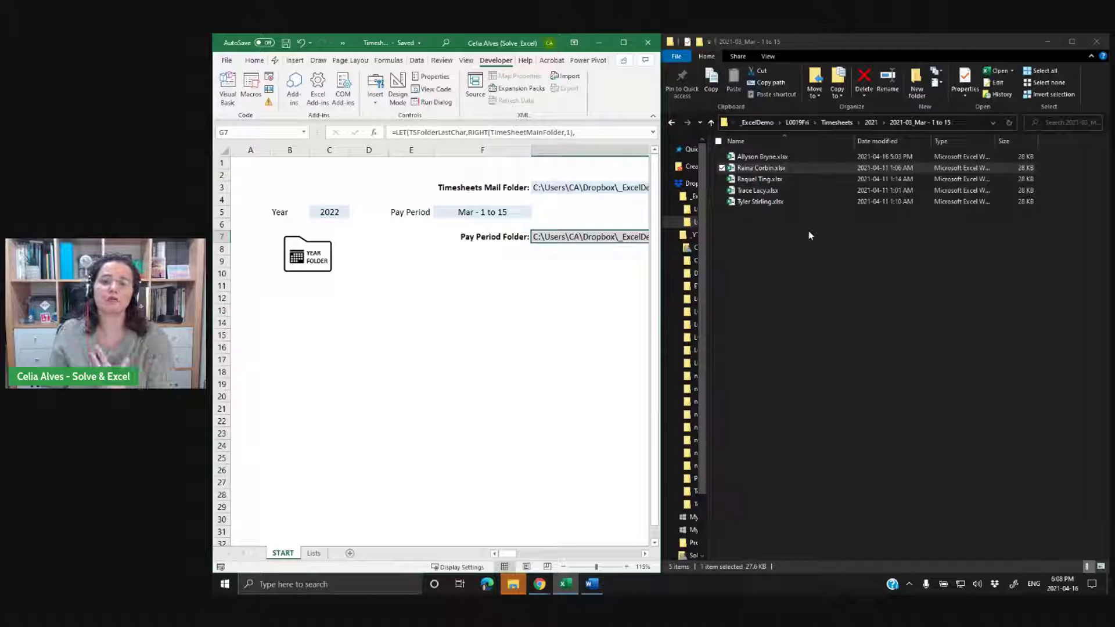
Open the third employee timesheet in the folder full screen, enlarge it, and widen column F to fit the period dates.
left_click(772, 179)
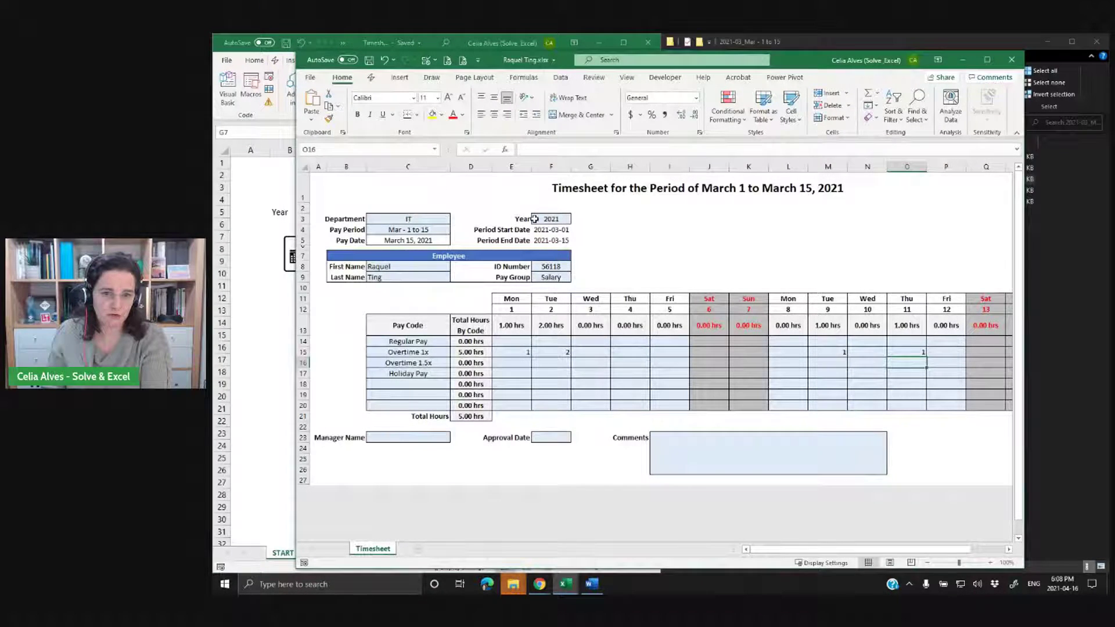
left_click(539, 265)
left_click(987, 60)
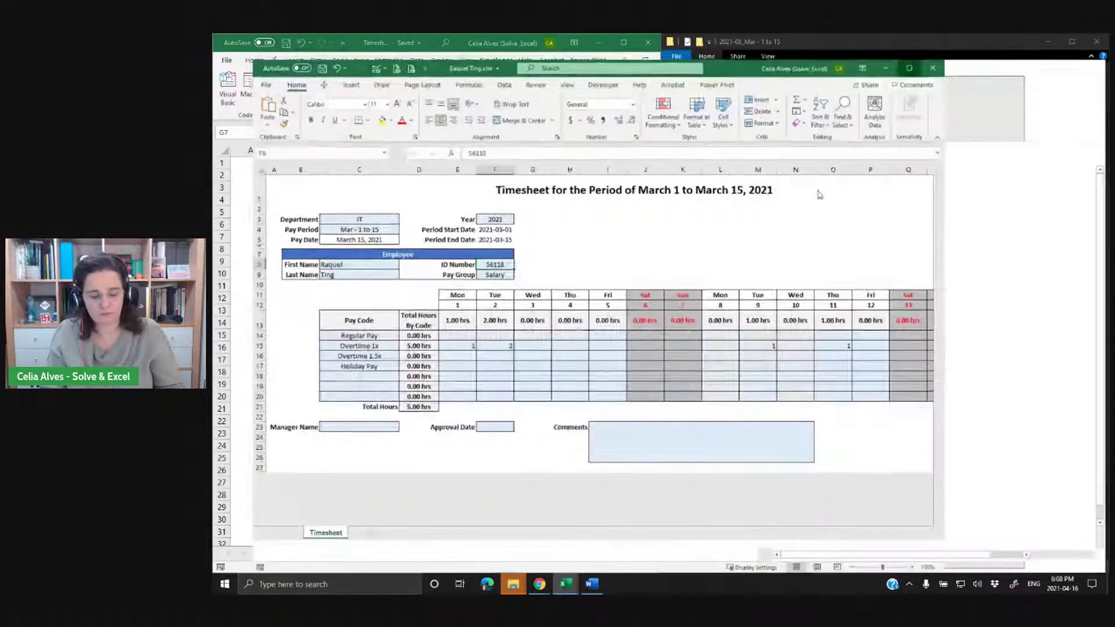
scroll(608, 306, "up", 1, "ctrl")
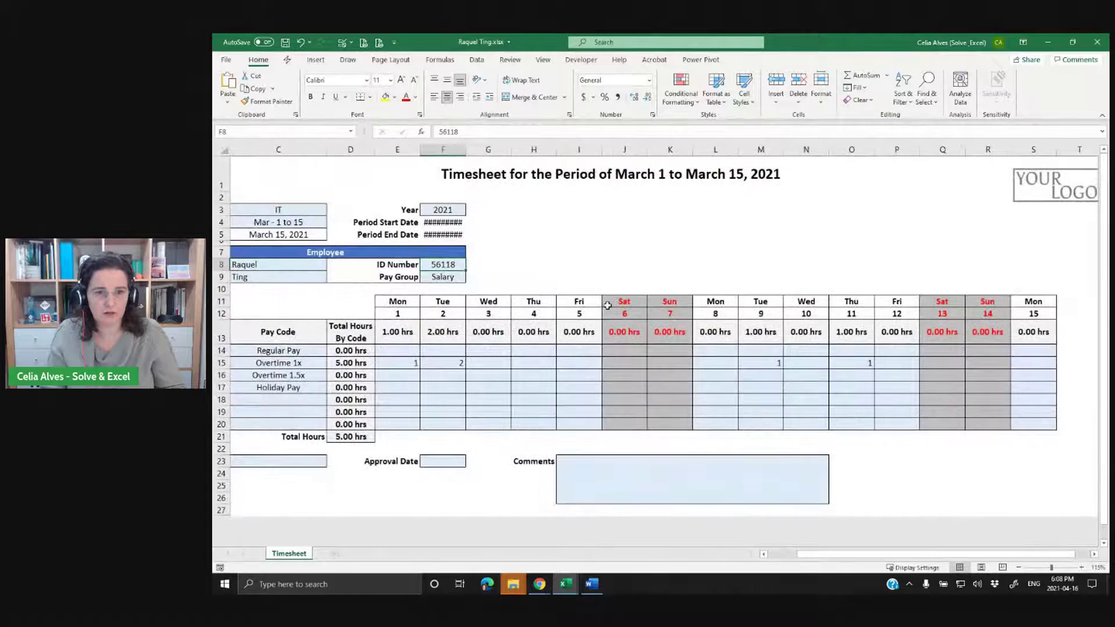
left_click_drag(466, 150, 482, 158)
left_click_drag(818, 555, 775, 555)
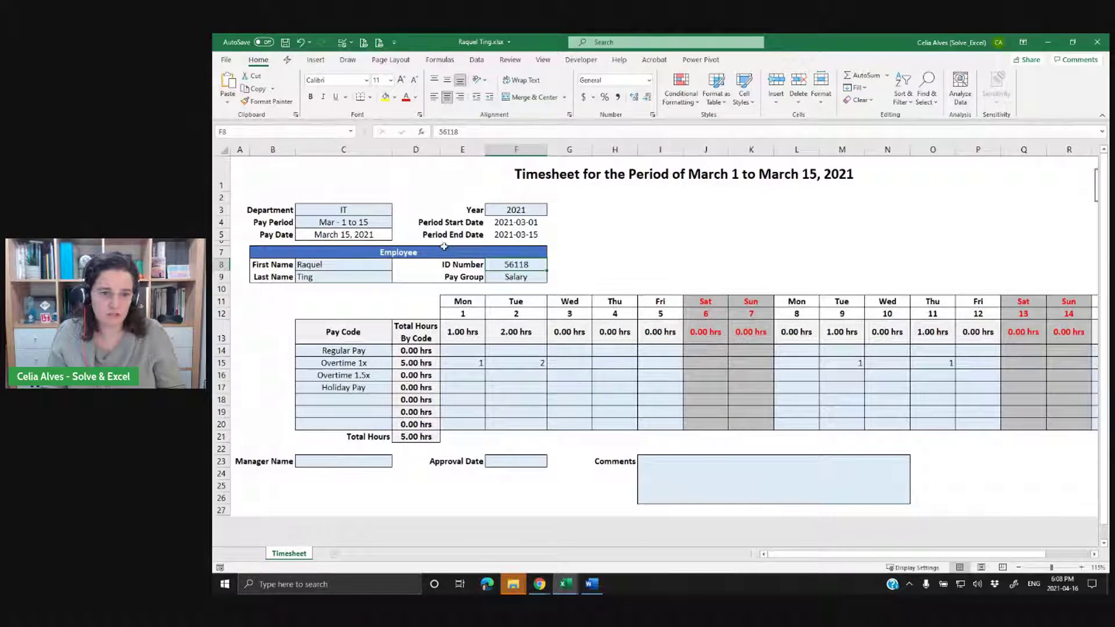
Examine the employee's Pay Group, the daily Overtime 1x hours, and the Overtime 1x total formula in D15.
left_click(521, 277)
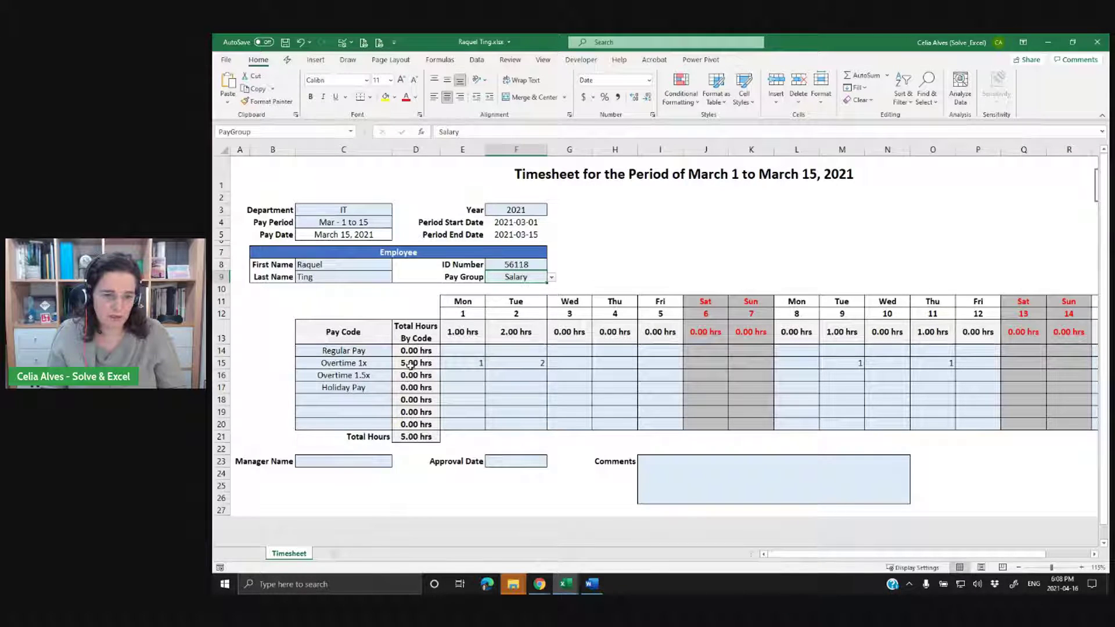
left_click_drag(472, 363, 945, 361)
left_click(467, 363)
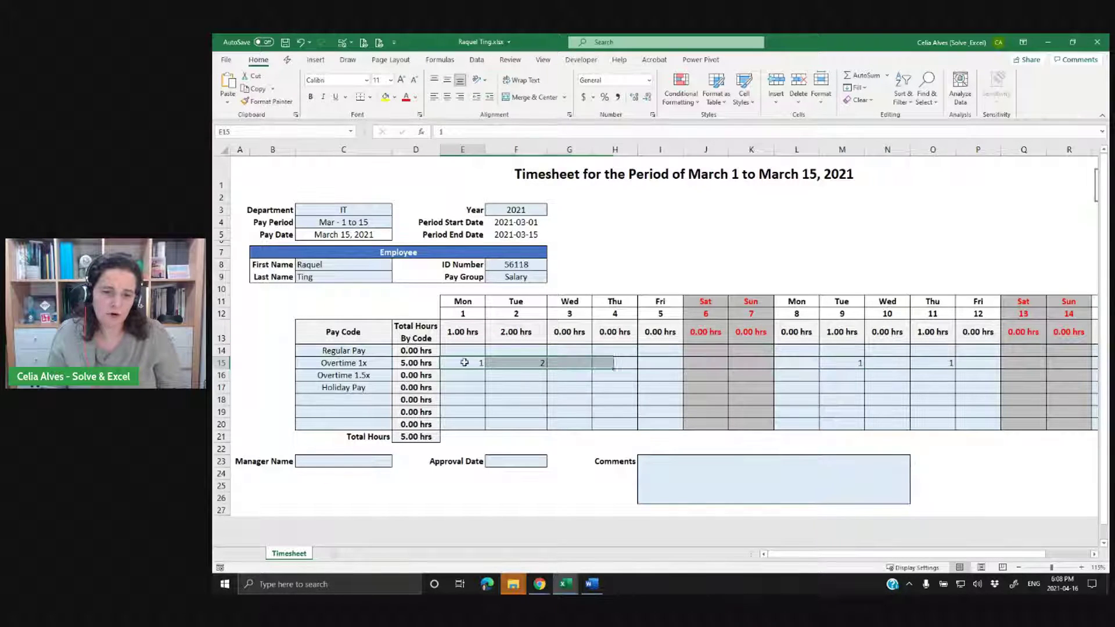
left_click(416, 364)
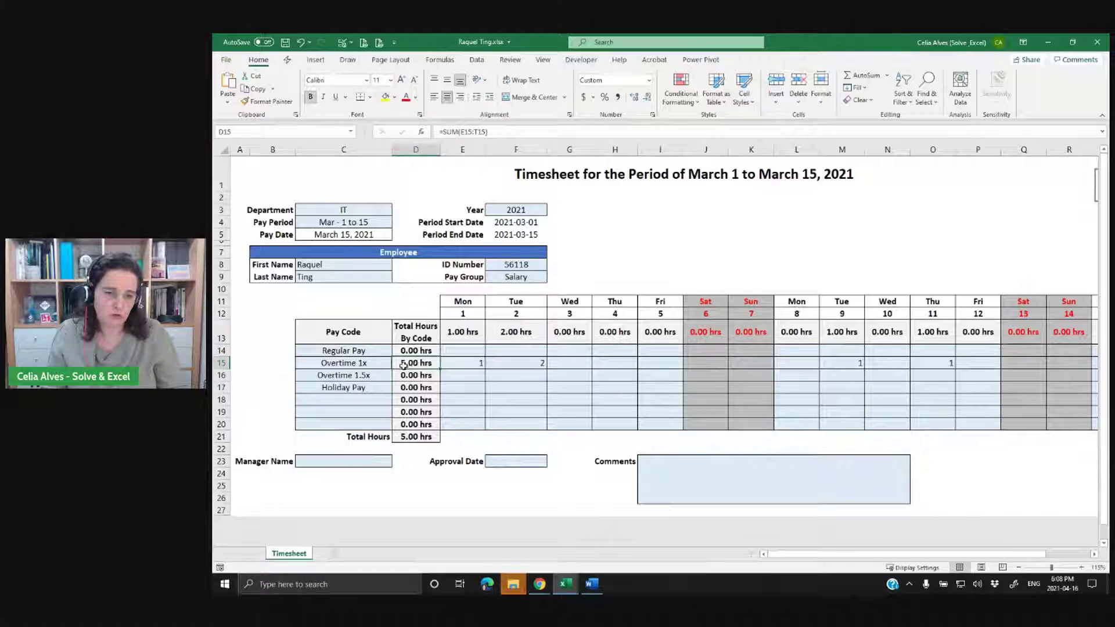
Enter 8 Regular Pay hours for Monday, March 1, check the Overtime 1x total, and close the timesheet without saving.
left_click(467, 352)
type("8")
key("Return")
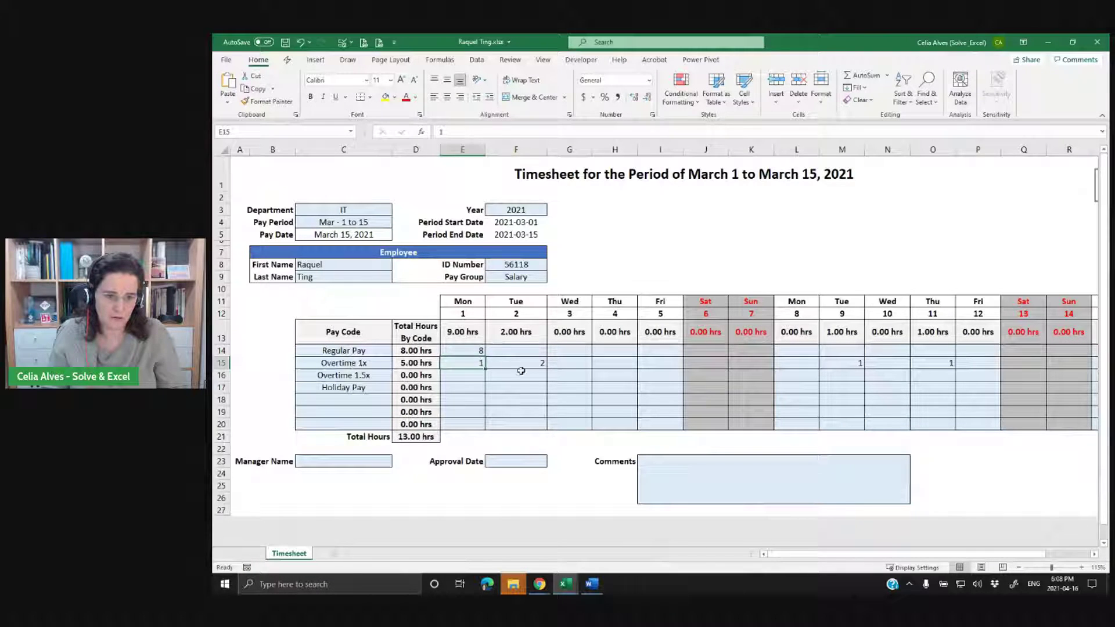
left_click(356, 364)
left_click(416, 364)
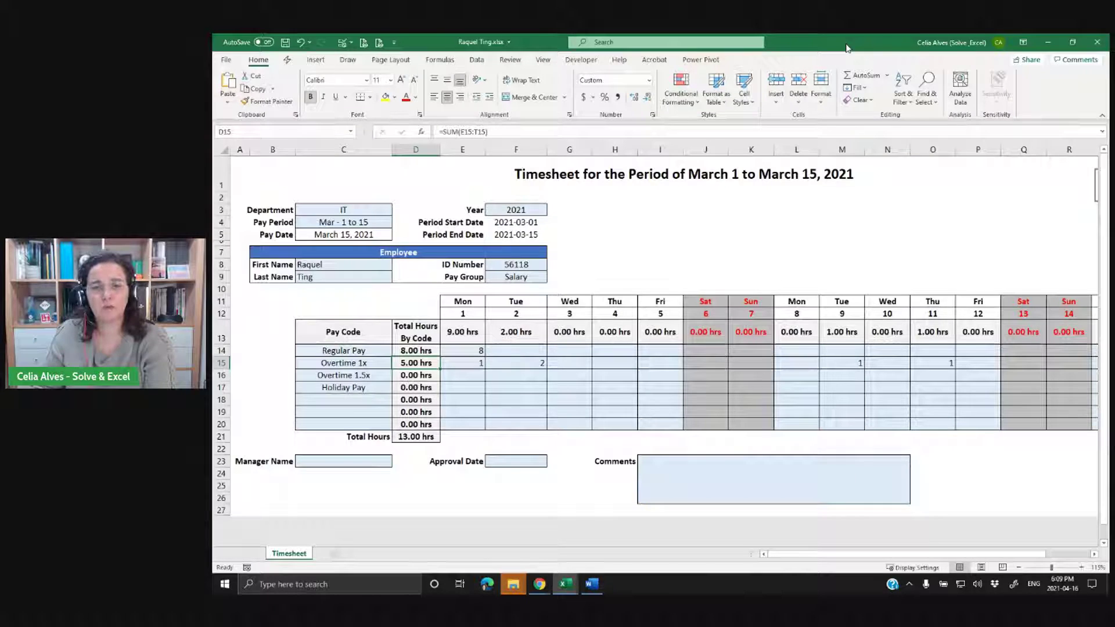
left_click(1096, 43)
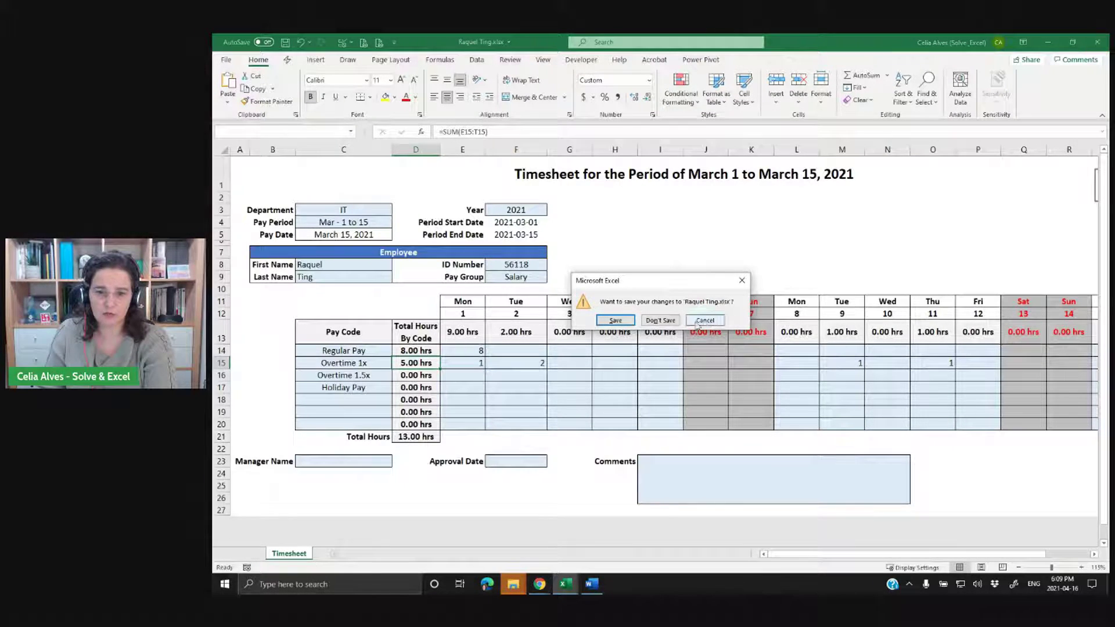
left_click(665, 321)
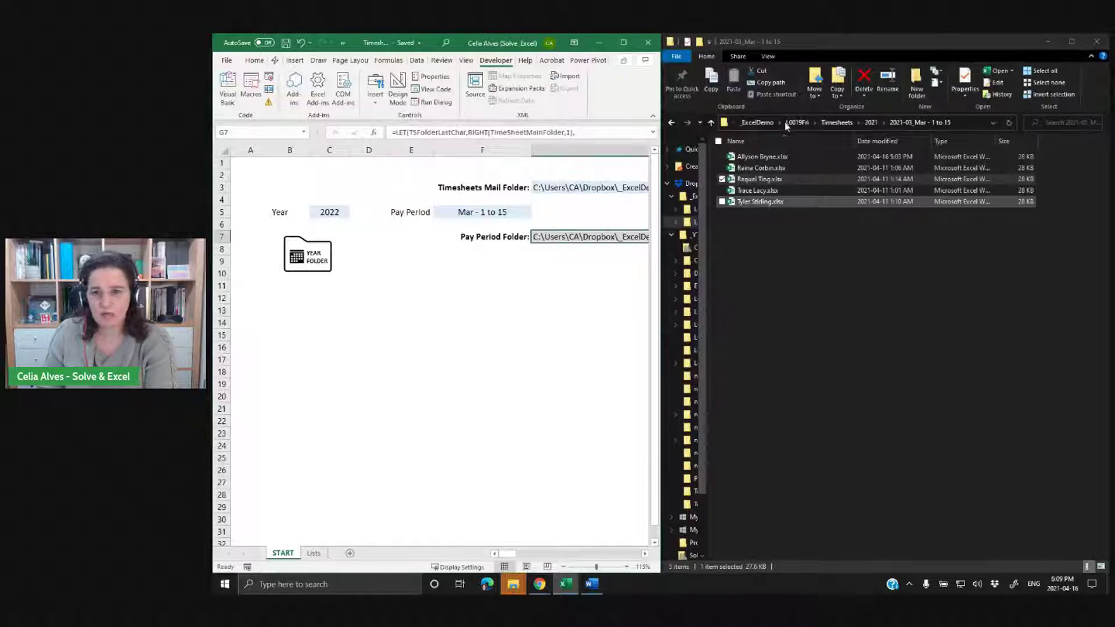
Go up from the pay period folder to the L0019Fri folder and open Employees.xlsx.
left_click(873, 123)
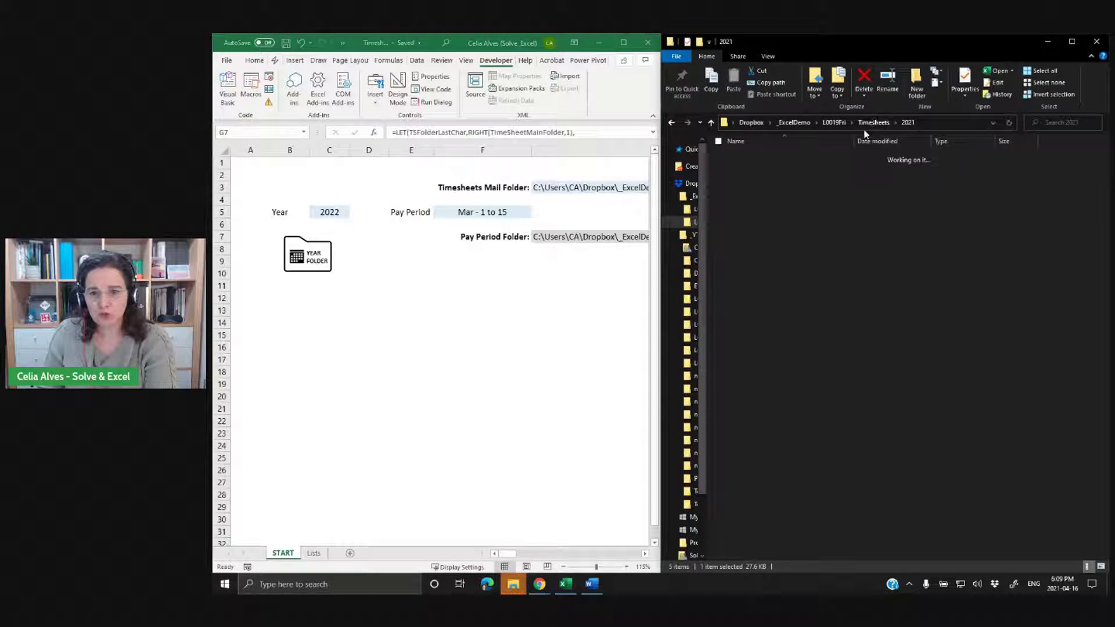
left_click(872, 123)
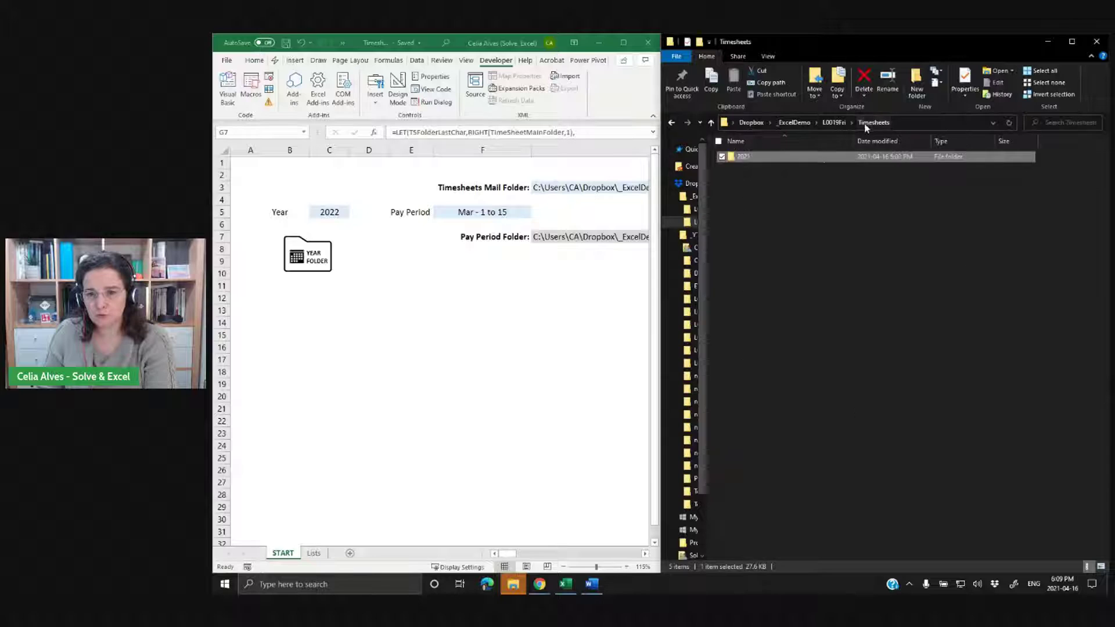
left_click(834, 123)
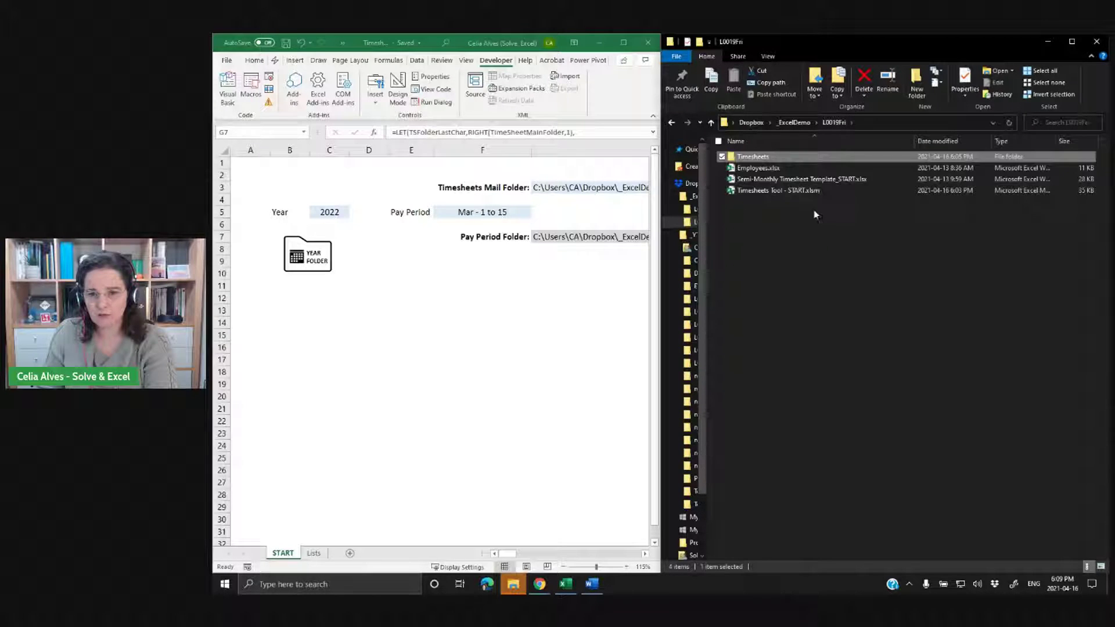
left_click(761, 169)
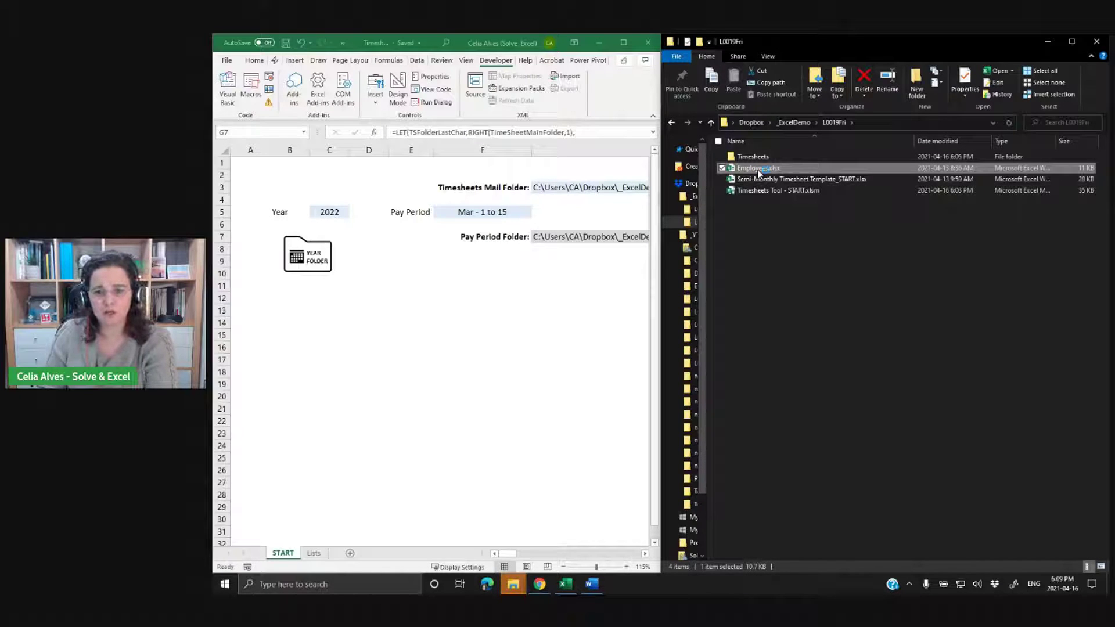
key("alt+Tab")
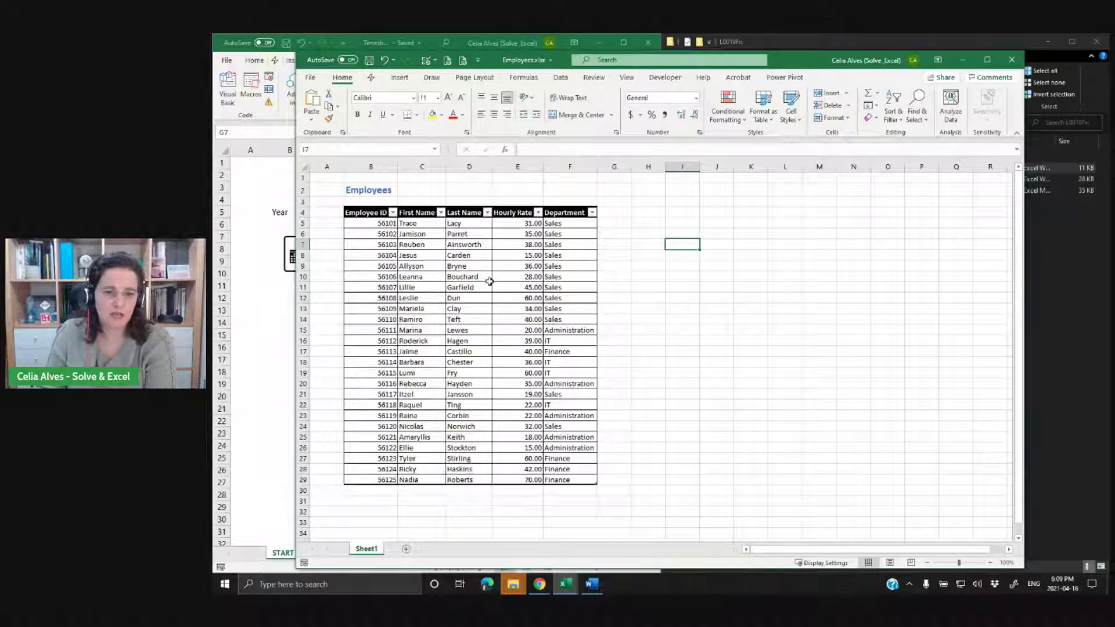
Examine the Employees table, covering the Hourly Rate column, the full set of records and the empty column beside it.
left_click_drag(524, 225, 518, 480)
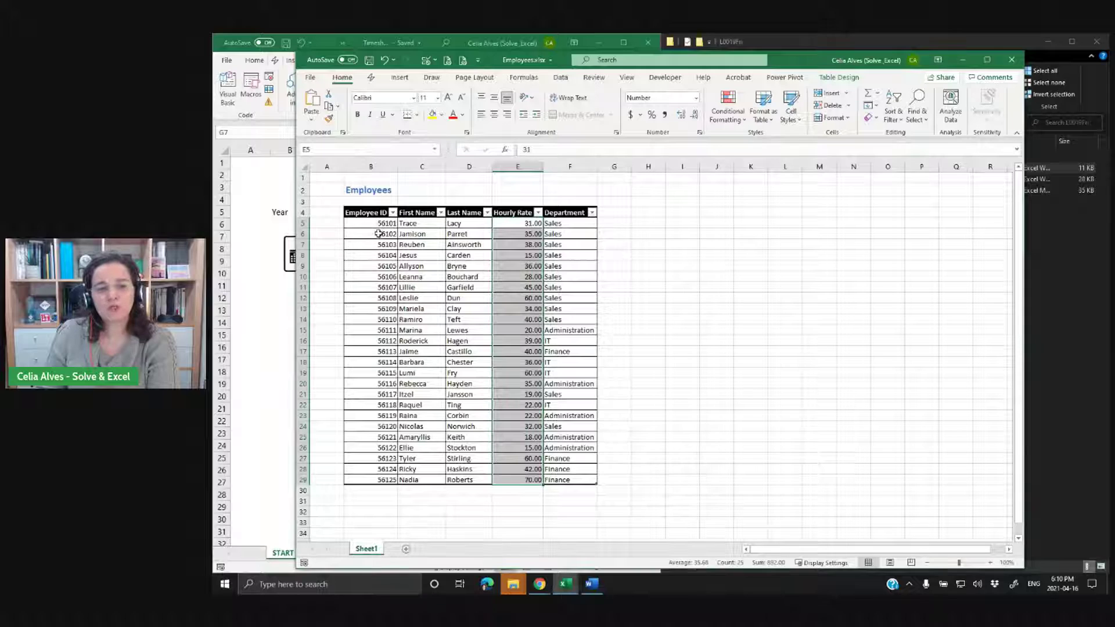
left_click_drag(373, 226, 563, 471)
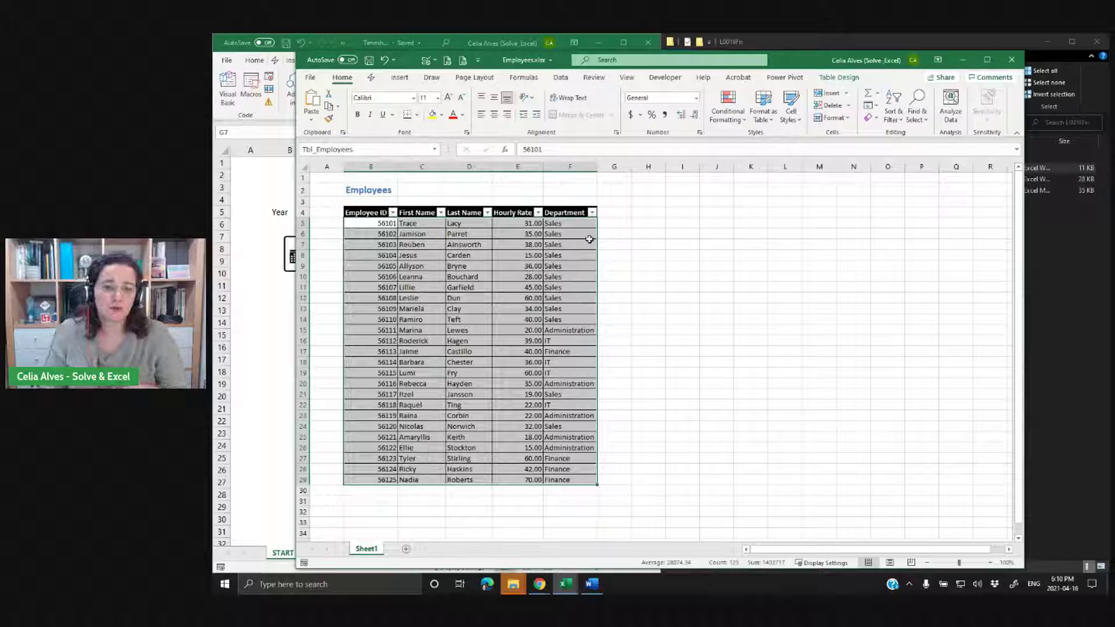
left_click_drag(616, 430, 615, 484)
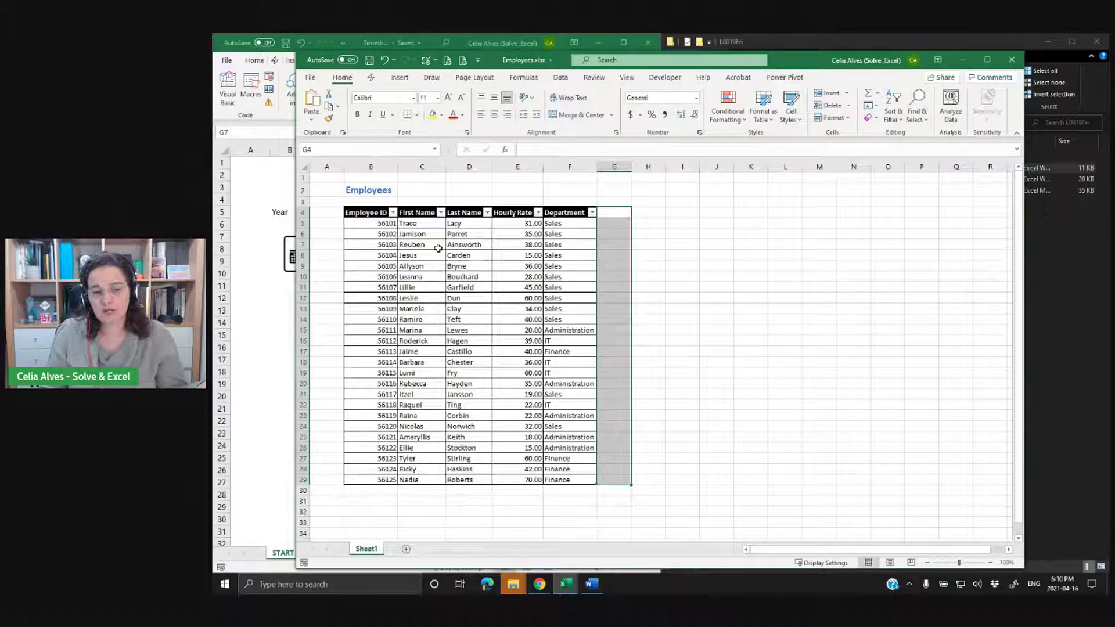
mouse_move(368, 212)
left_mouse_down()
mouse_move(513, 212)
mouse_move(572, 247)
mouse_move(557, 482)
left_mouse_up()
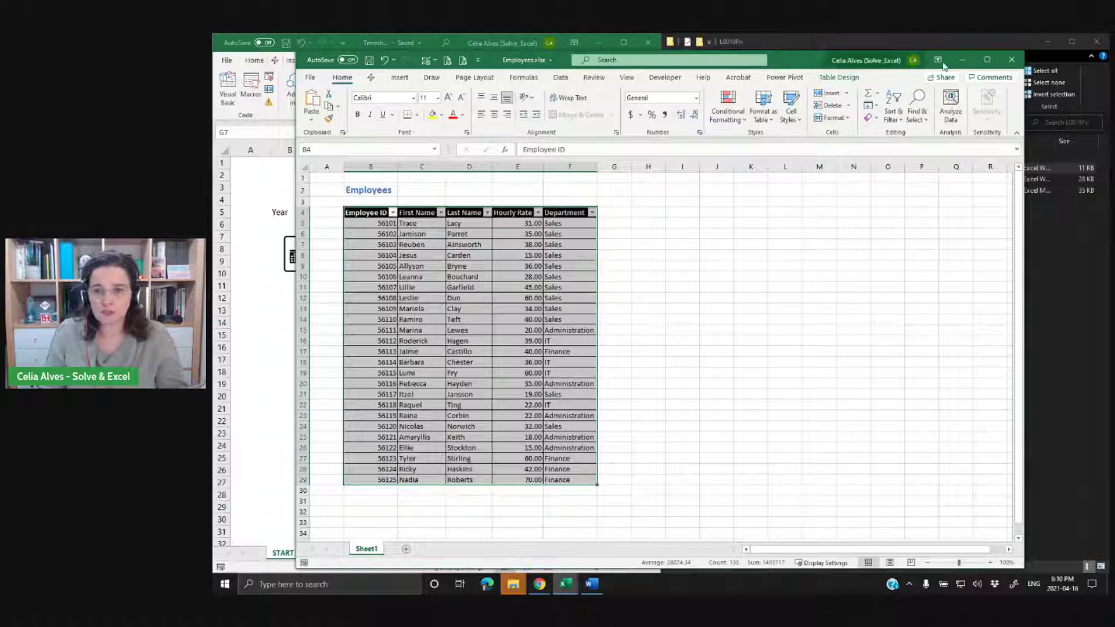
Close the Employees workbook and open the folder Timesheets\2021\2021-03_Mar - 1 to 15 to view its timesheet files.
left_click(1010, 60)
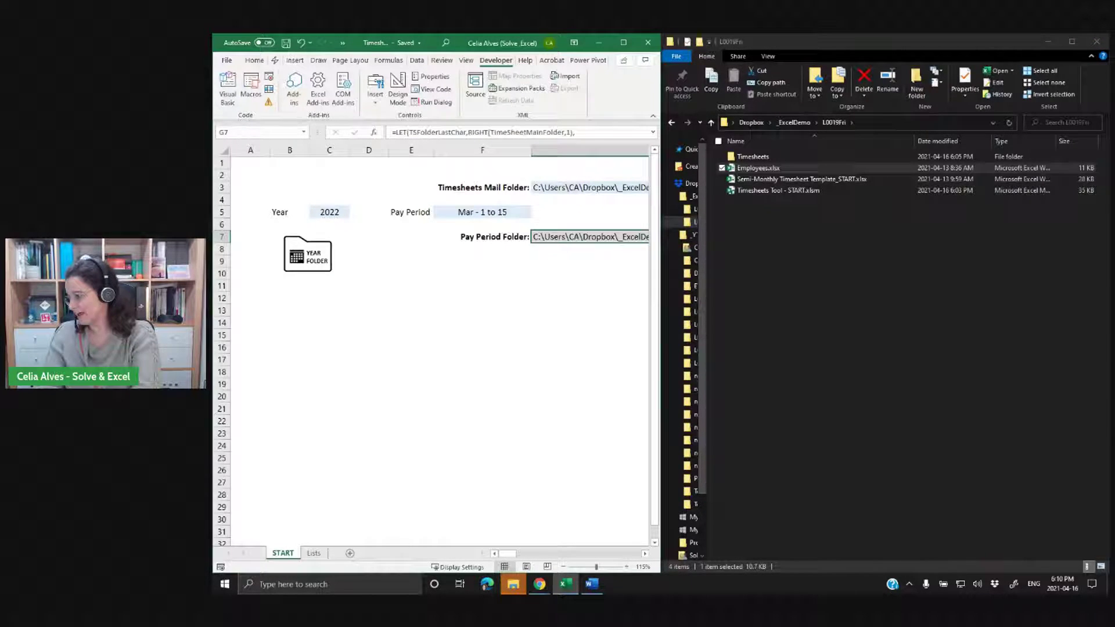
key("alt+Tab")
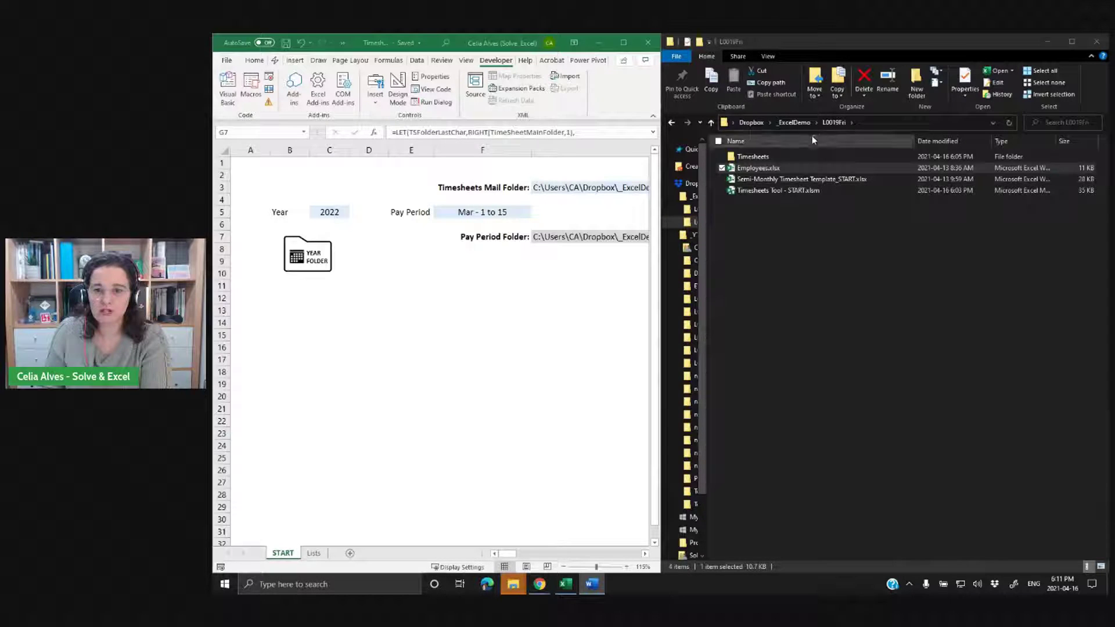
double_click(773, 158)
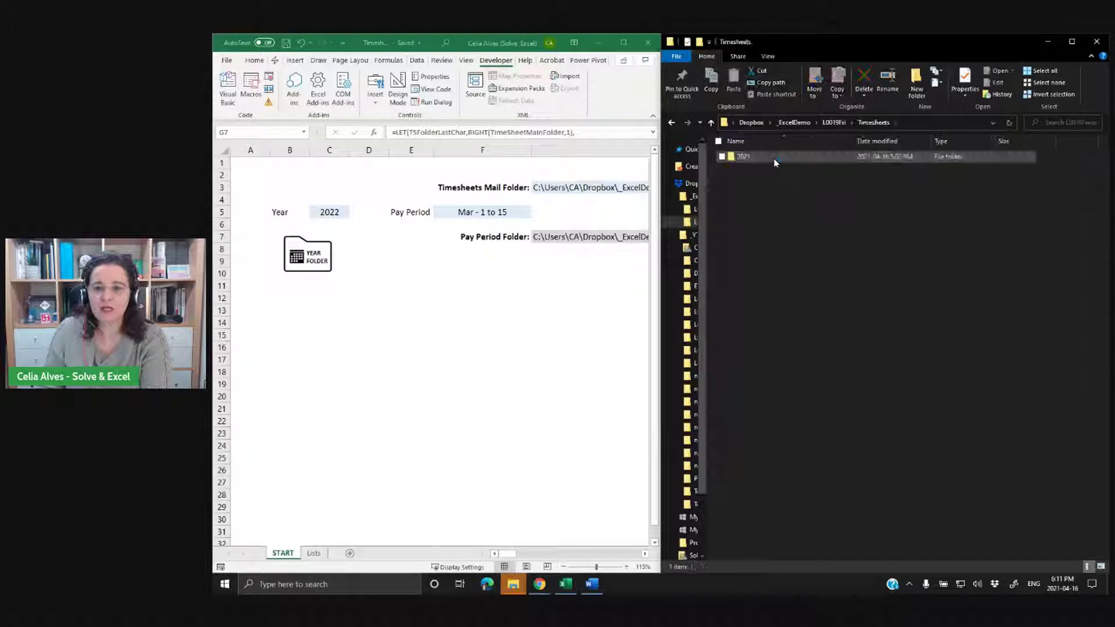
double_click(746, 157)
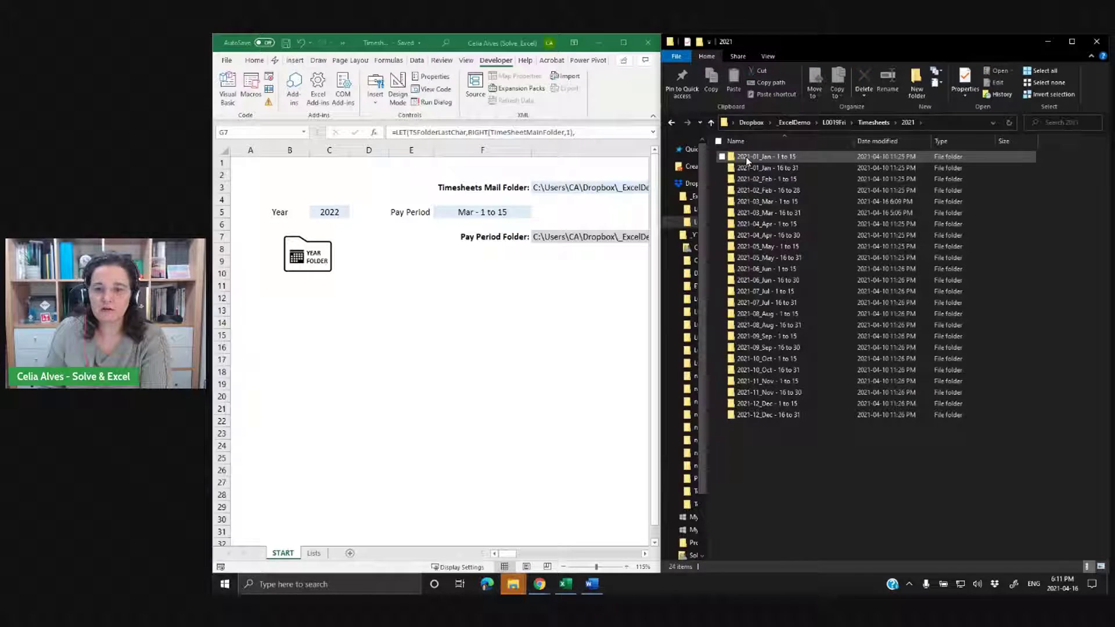
left_click(782, 203)
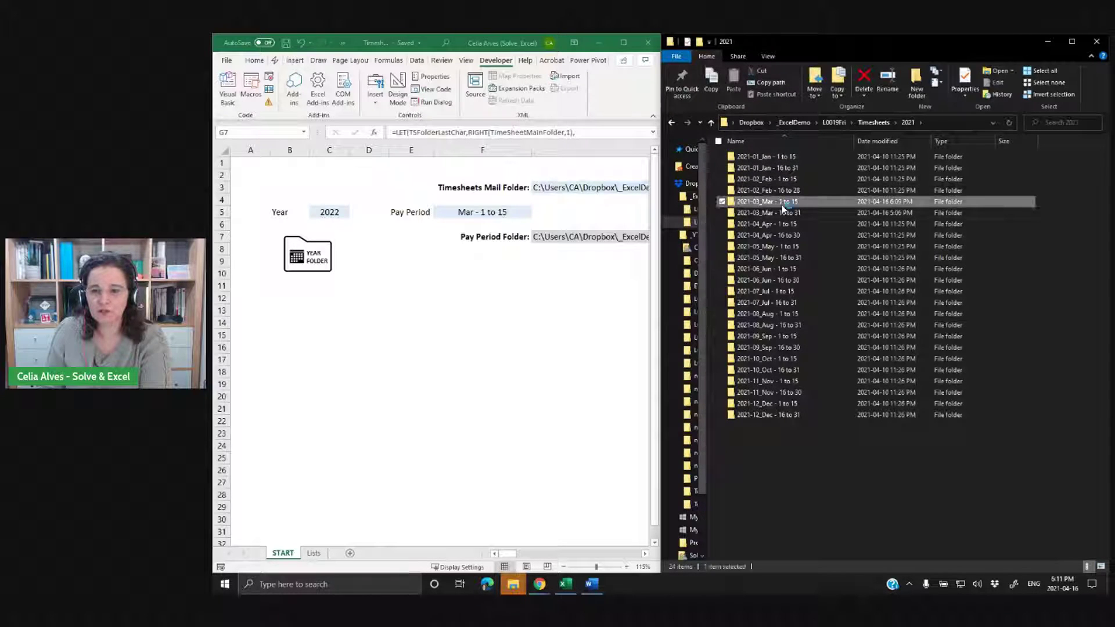
double_click(781, 204)
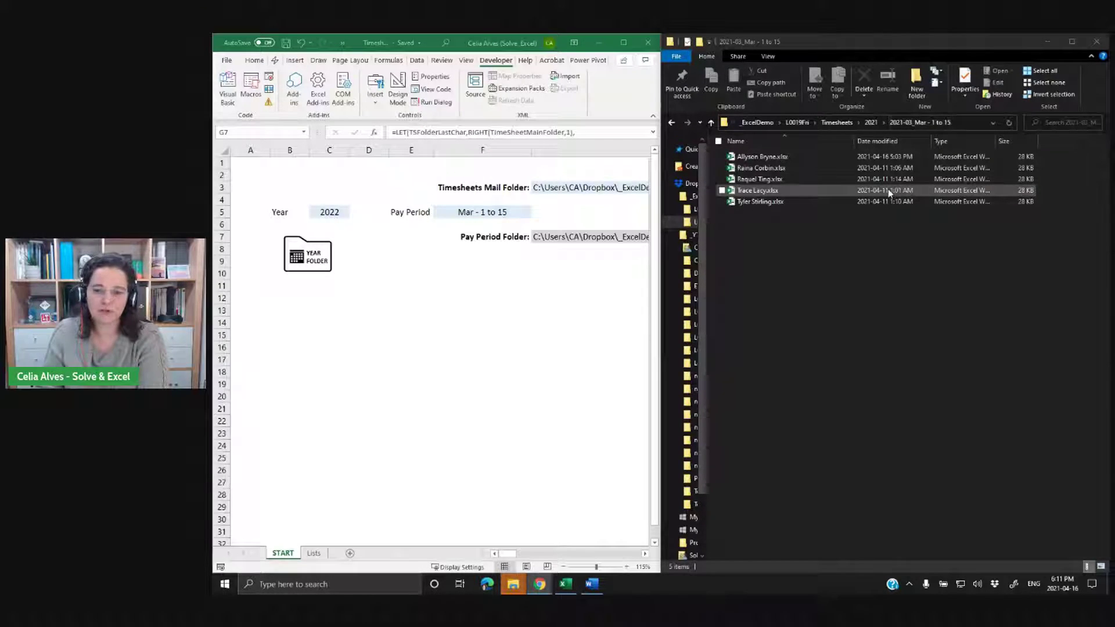
Maximize the Timesheets Tool workbook and set the Pay Period in F5 to Mar - 16 to 31.
left_click(499, 305)
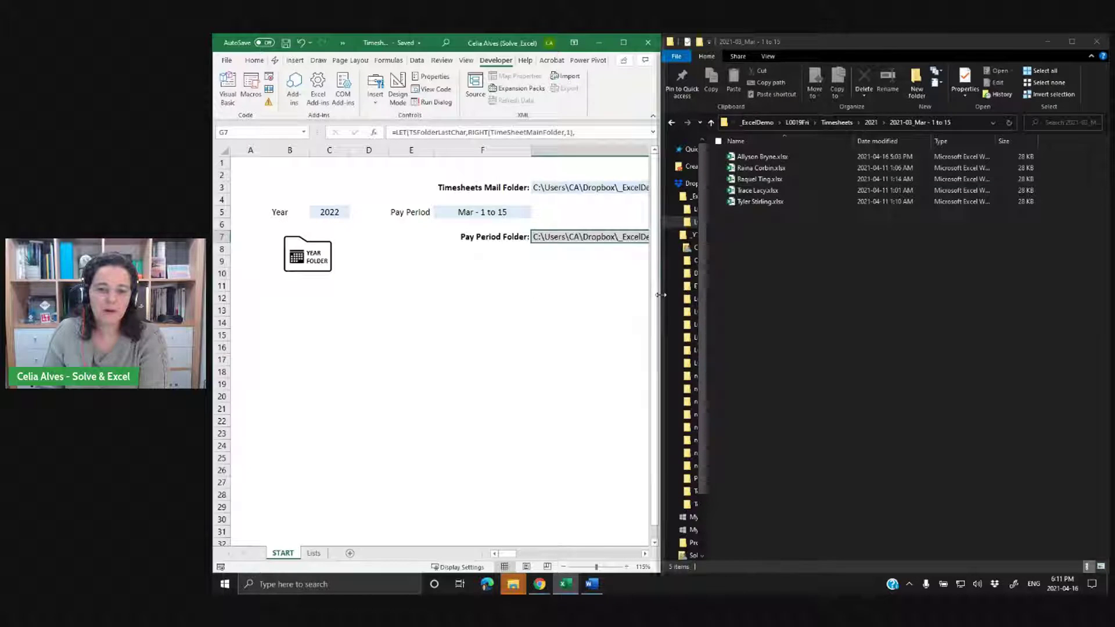
left_click(622, 44)
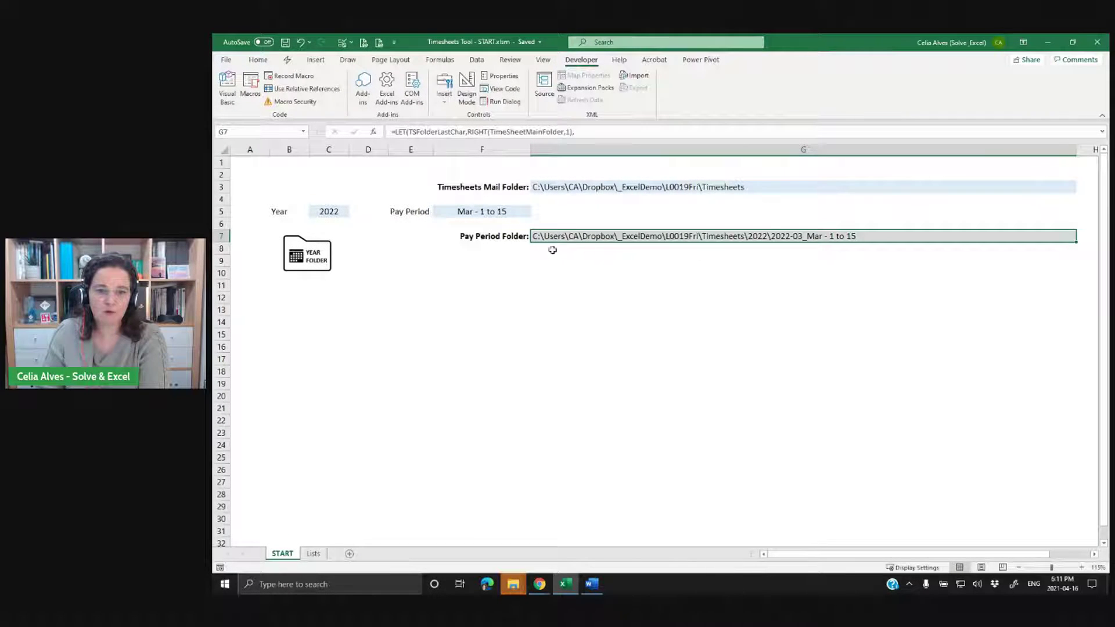
left_click(470, 211)
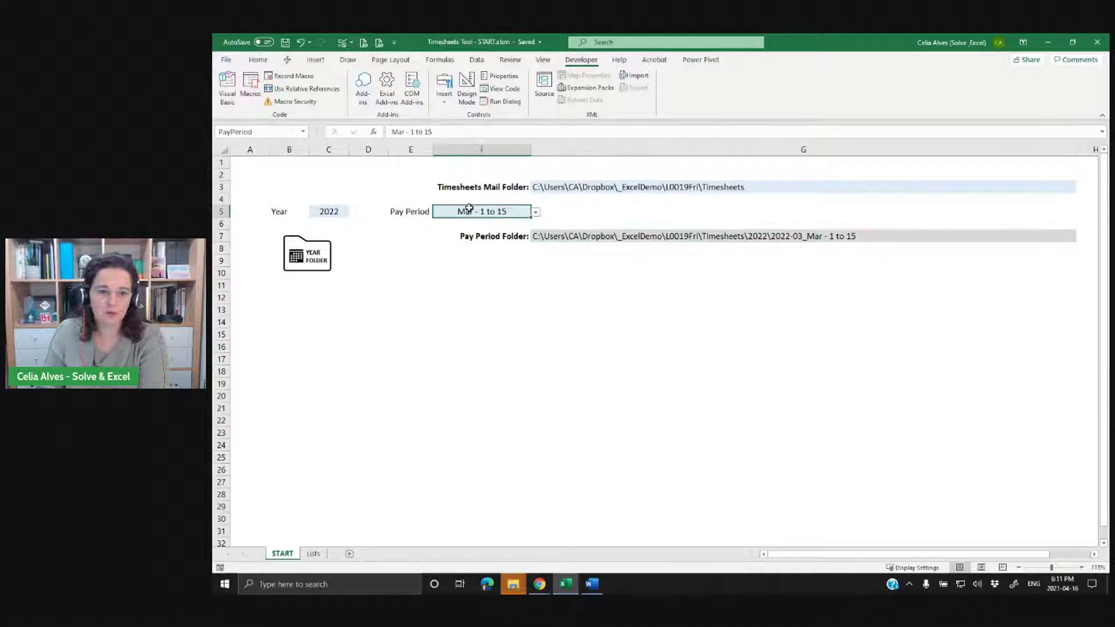
left_click(535, 213)
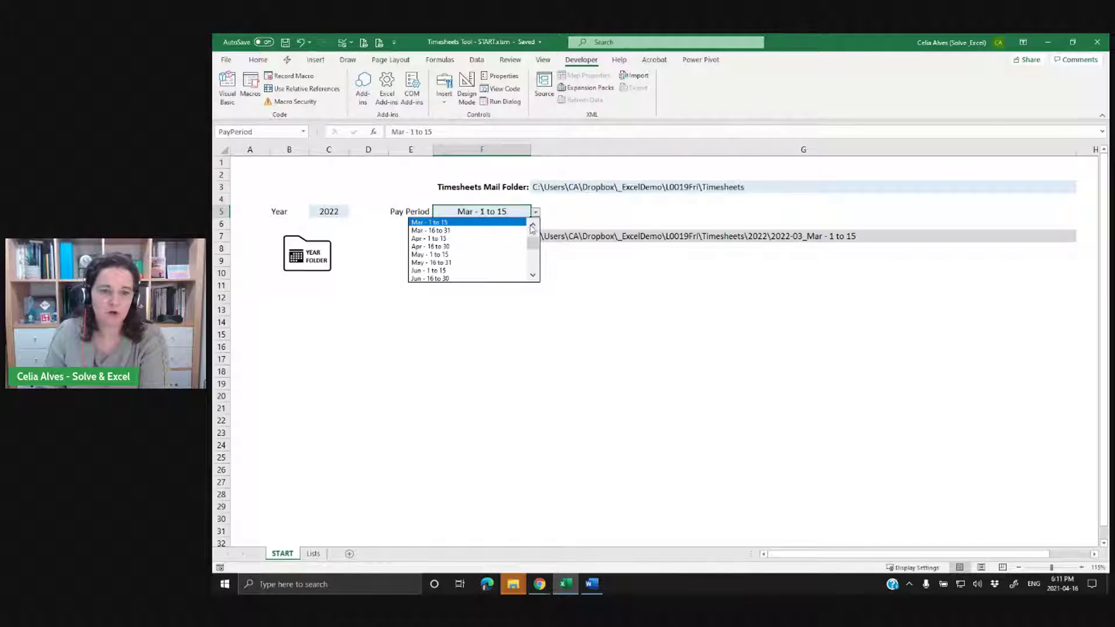
left_click(521, 230)
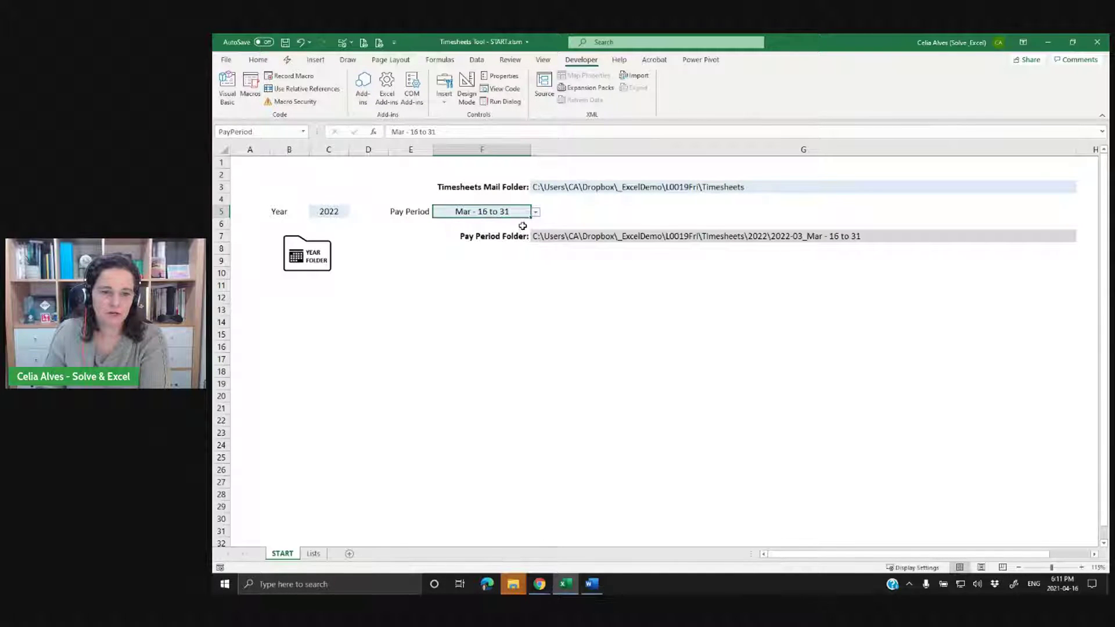
Set the Pay Period back to Mar - 1 to 15 and select the Pay Period Folder path in G7.
left_click(551, 237)
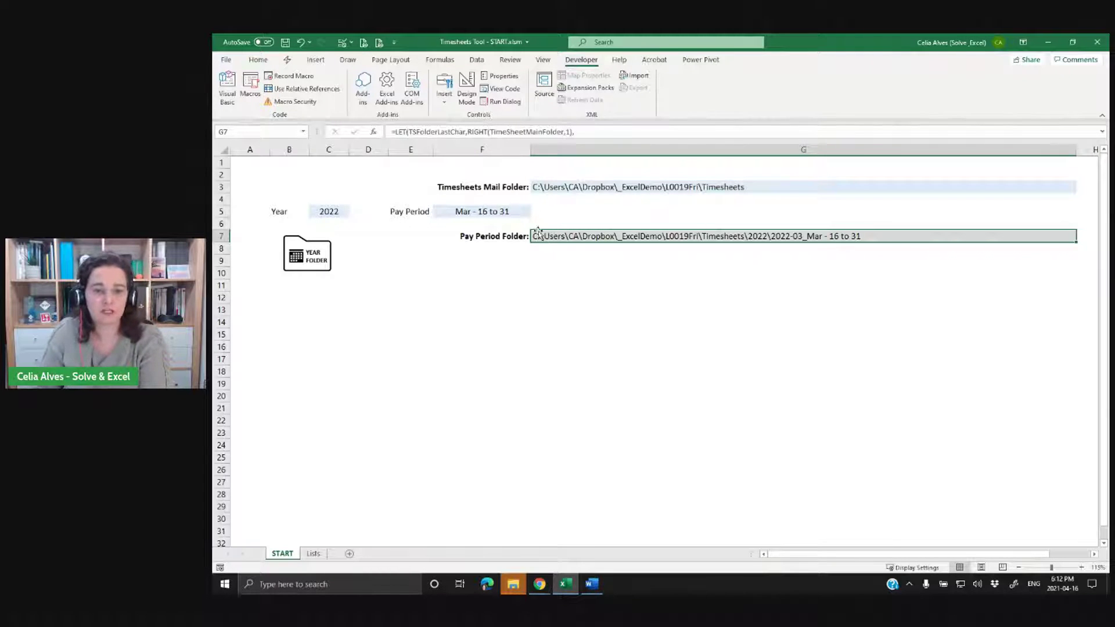
left_click(487, 210)
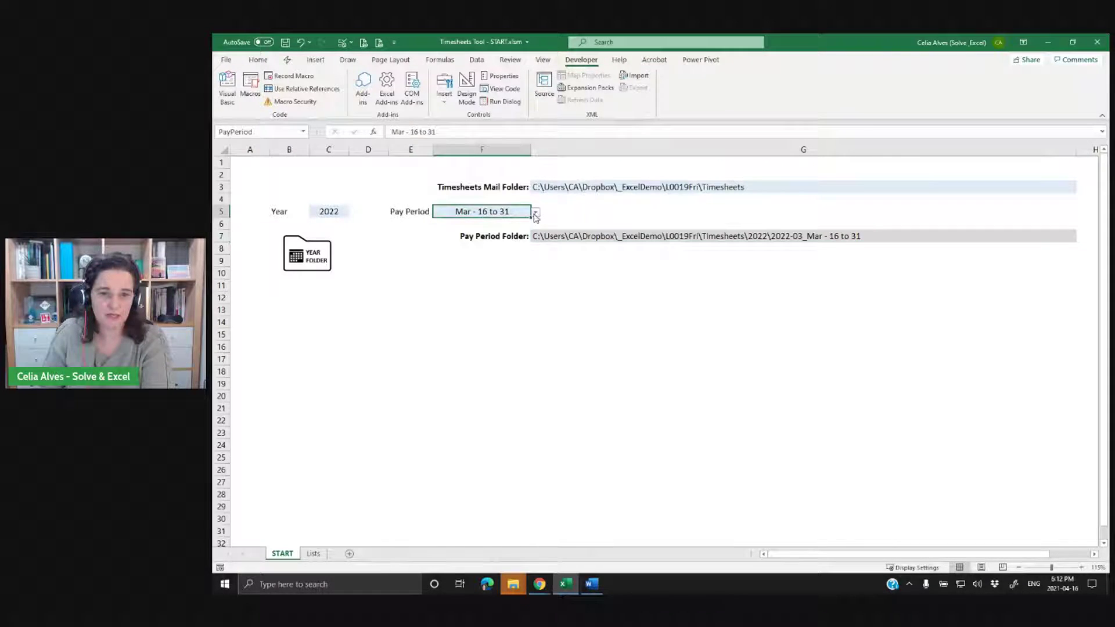
left_click(535, 213)
scroll(534, 227, "up", 2)
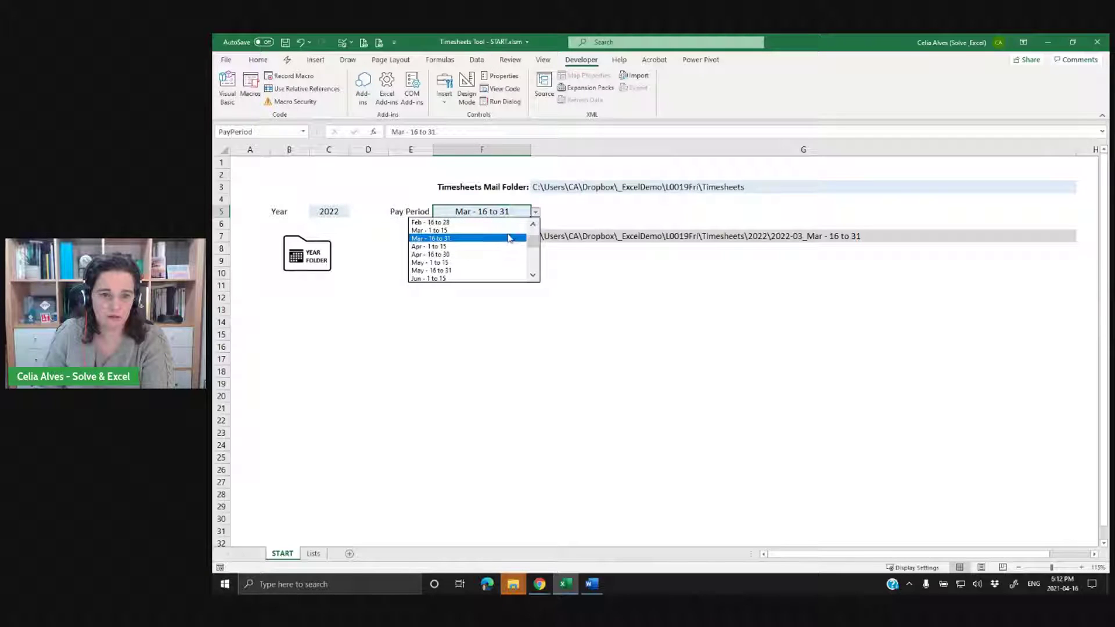
left_click(507, 231)
left_click(524, 296)
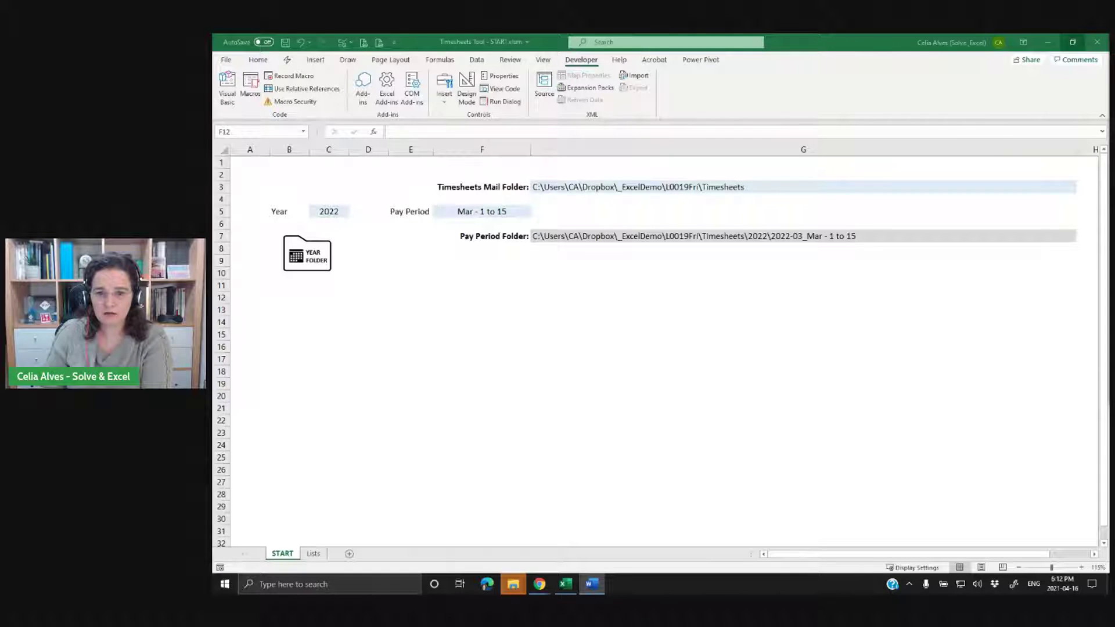
left_click(620, 236)
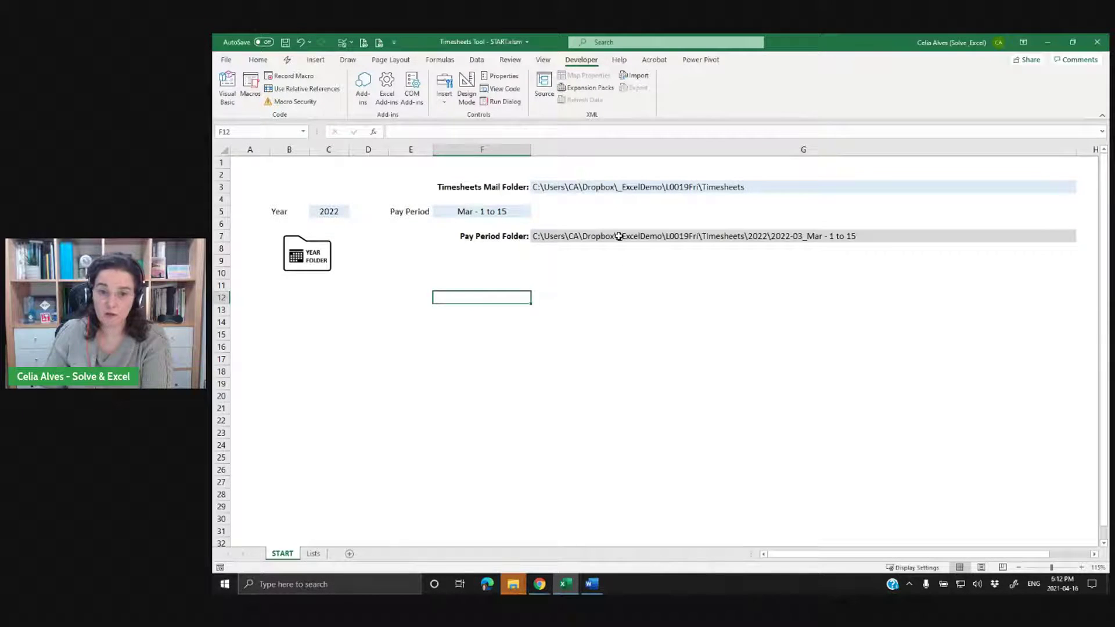
left_click(620, 236)
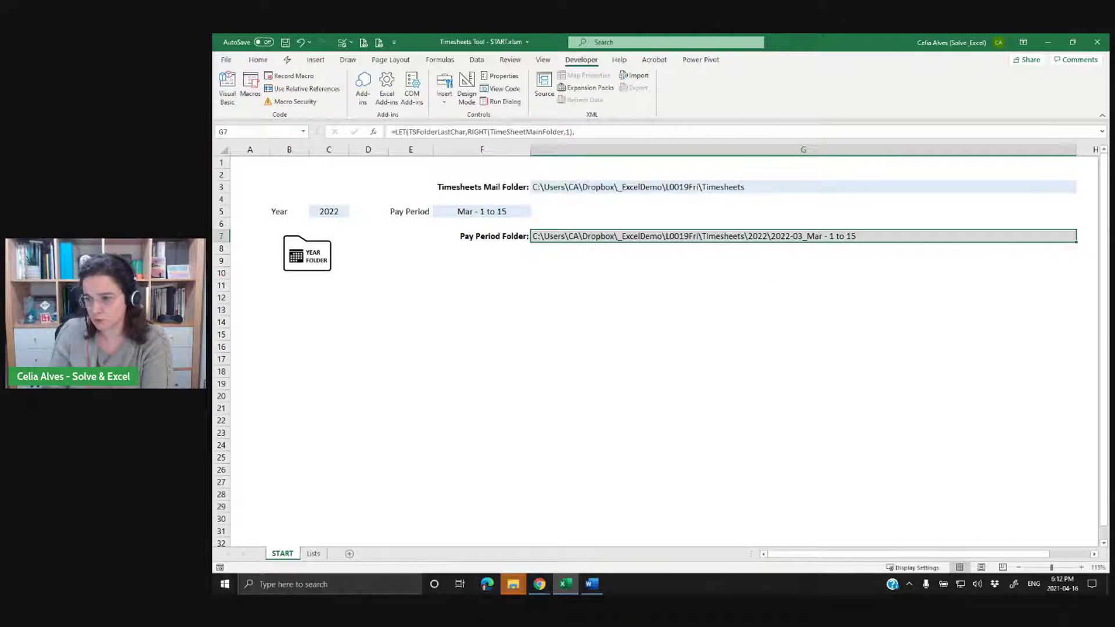
key("alt+Tab")
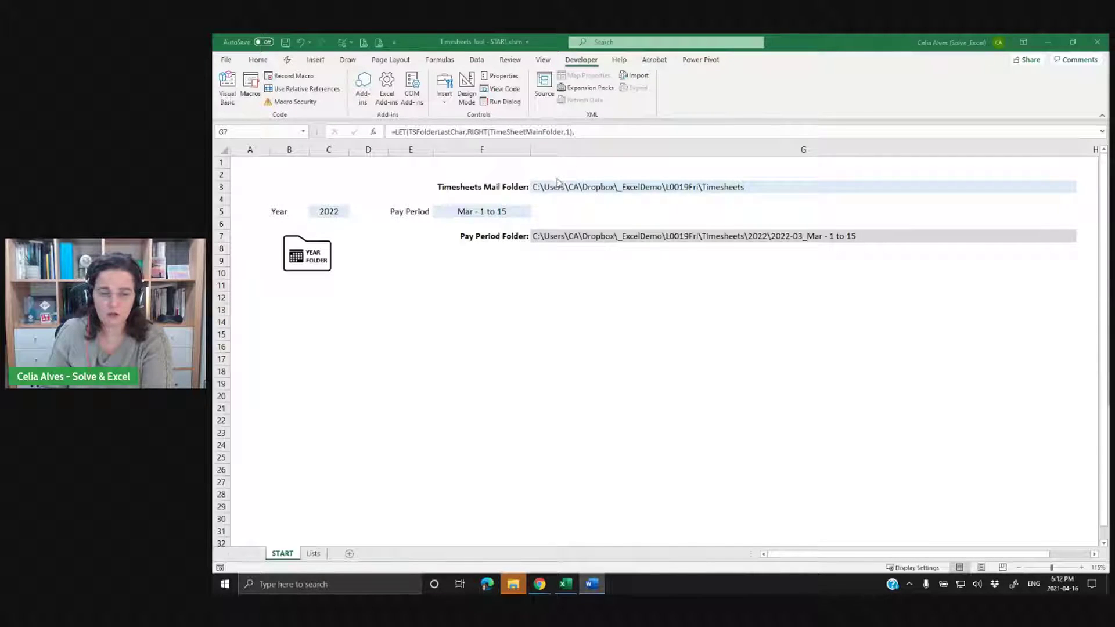
left_click(441, 309)
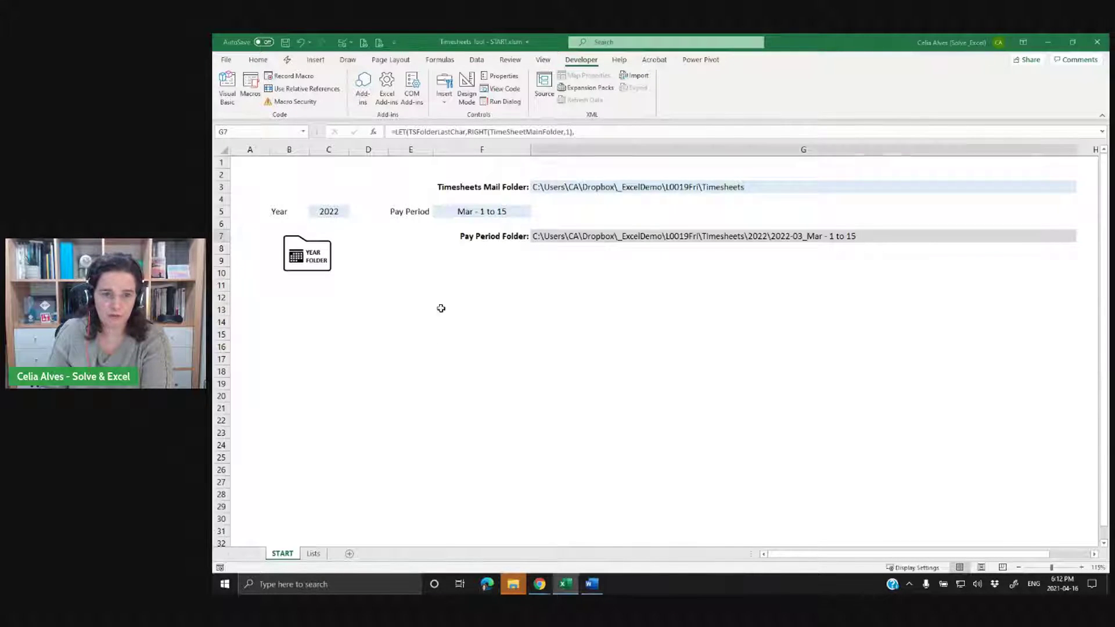
Connect to a folder as the data source, choosing L0019Fri\Timesheets\2021\2021-03_Mar - 1 to 15.
left_click(477, 60)
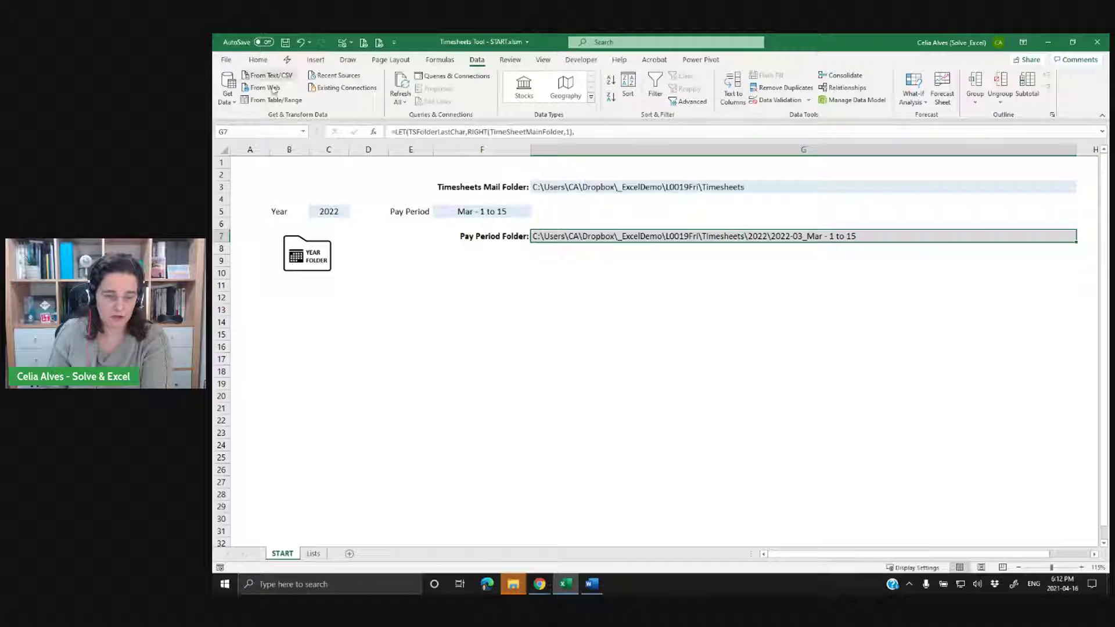
left_click(229, 99)
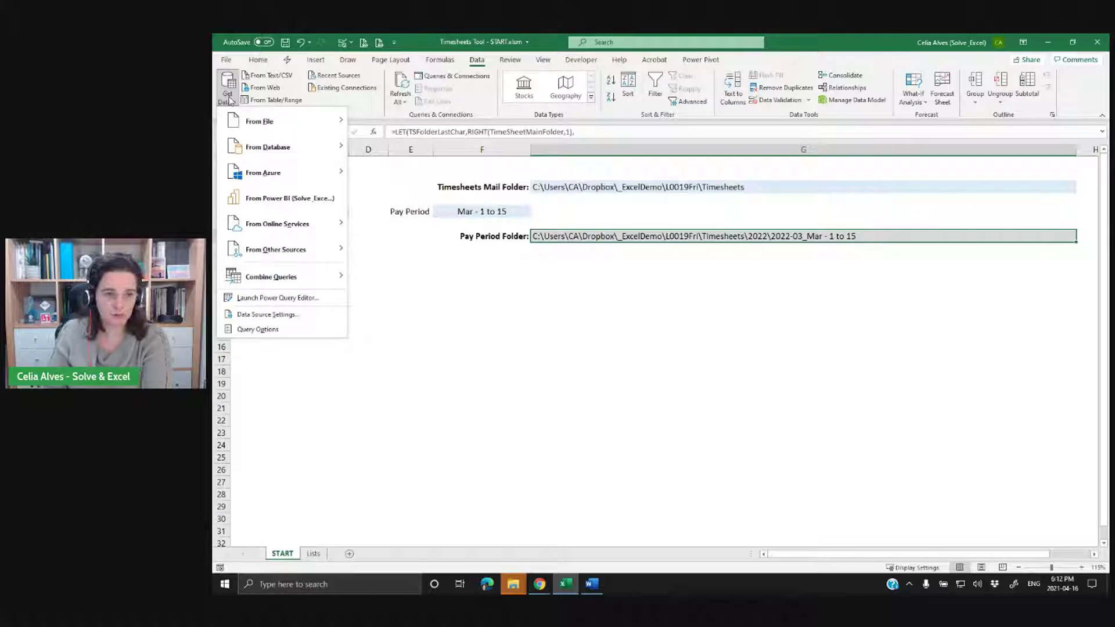
mouse_move(234, 122)
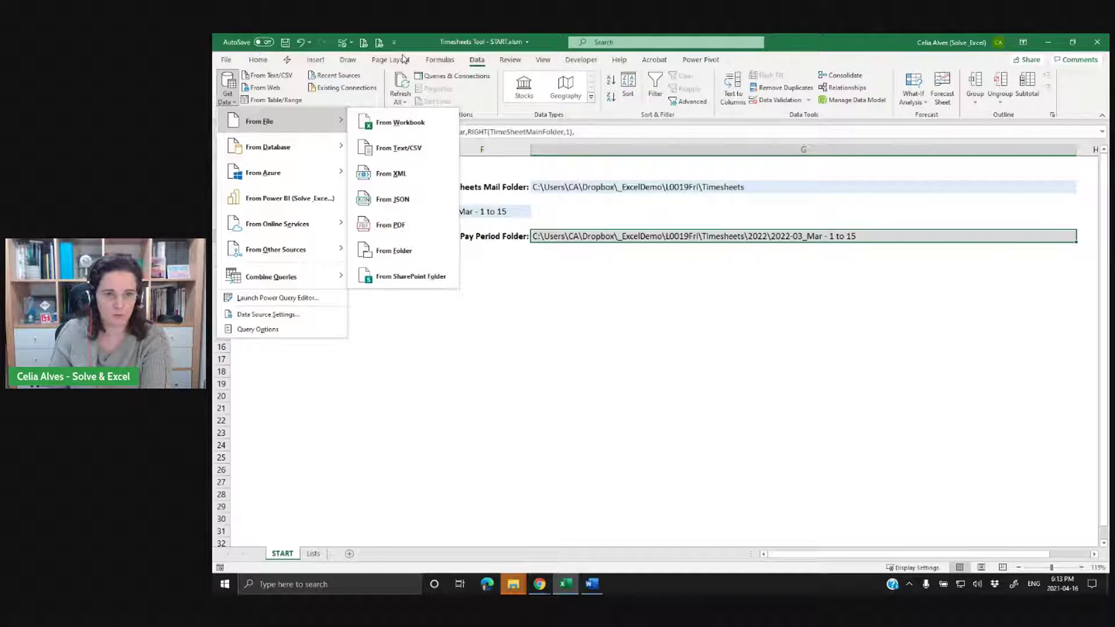
left_click(476, 66)
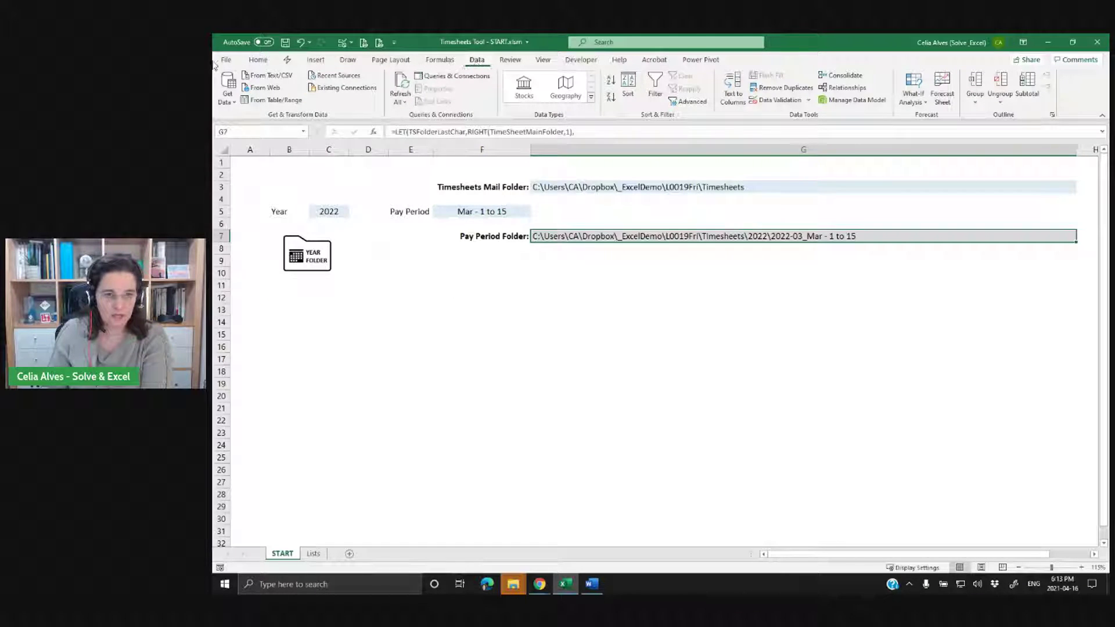
left_click(230, 104)
mouse_move(243, 133)
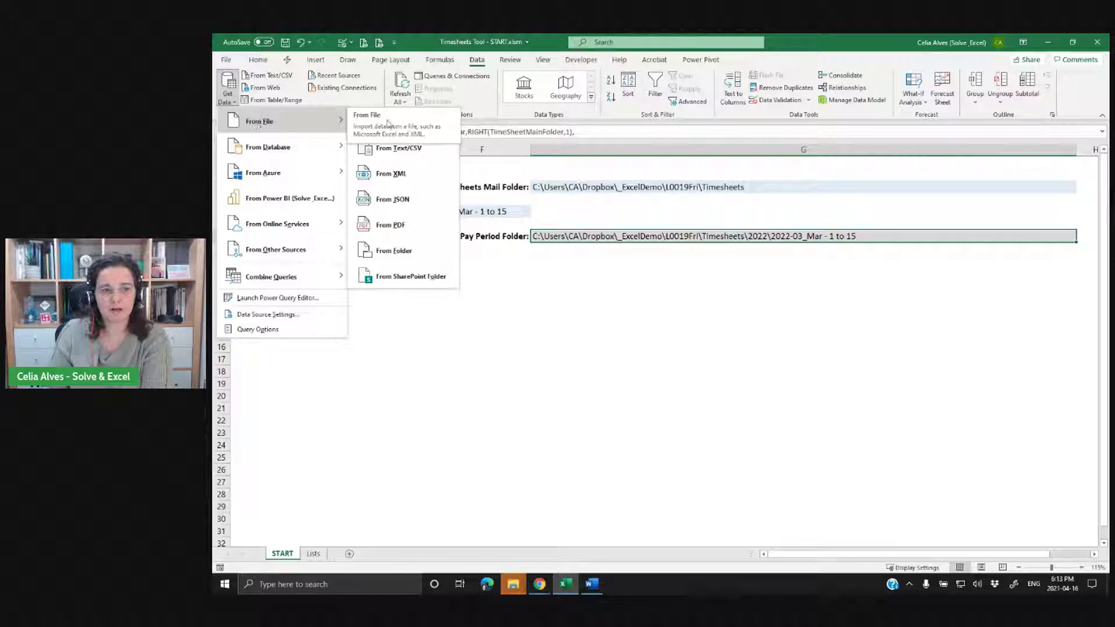
left_click(398, 250)
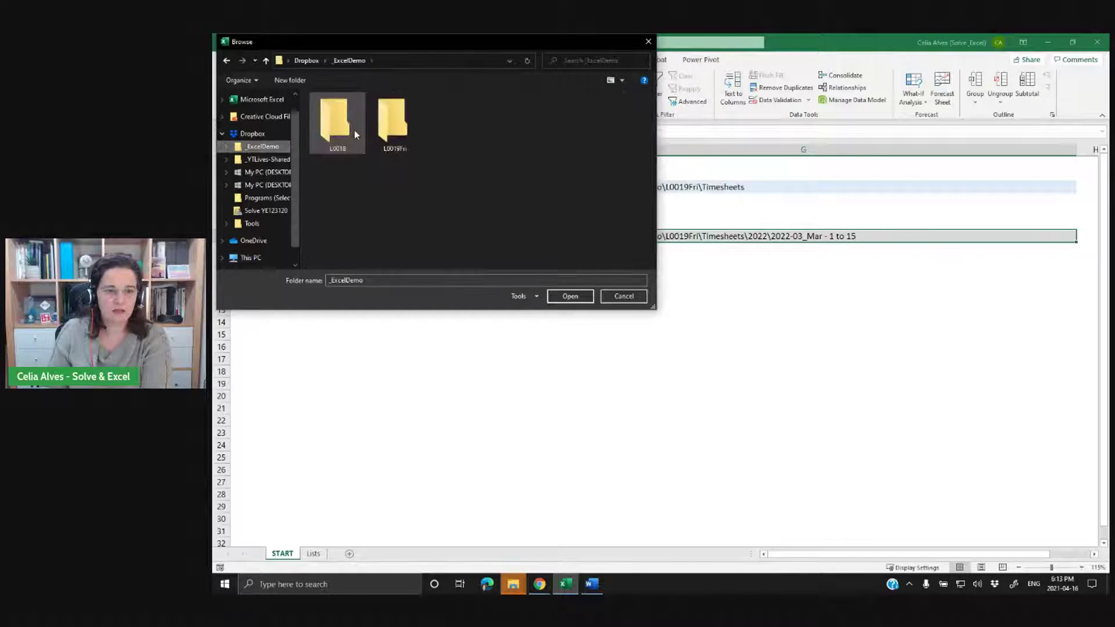
double_click(399, 135)
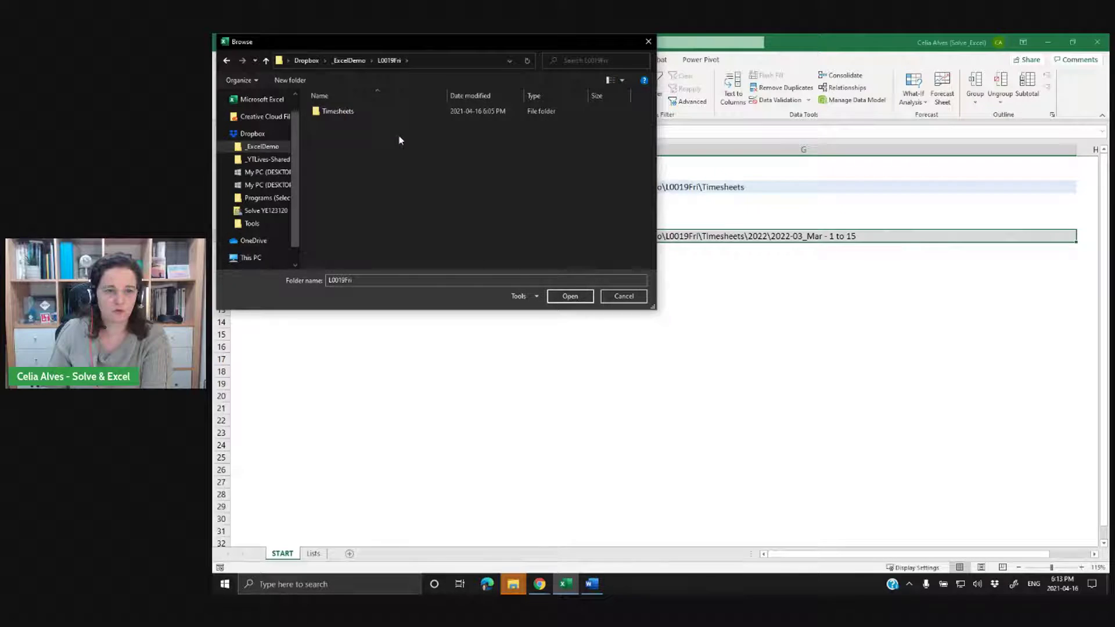
double_click(354, 112)
double_click(325, 112)
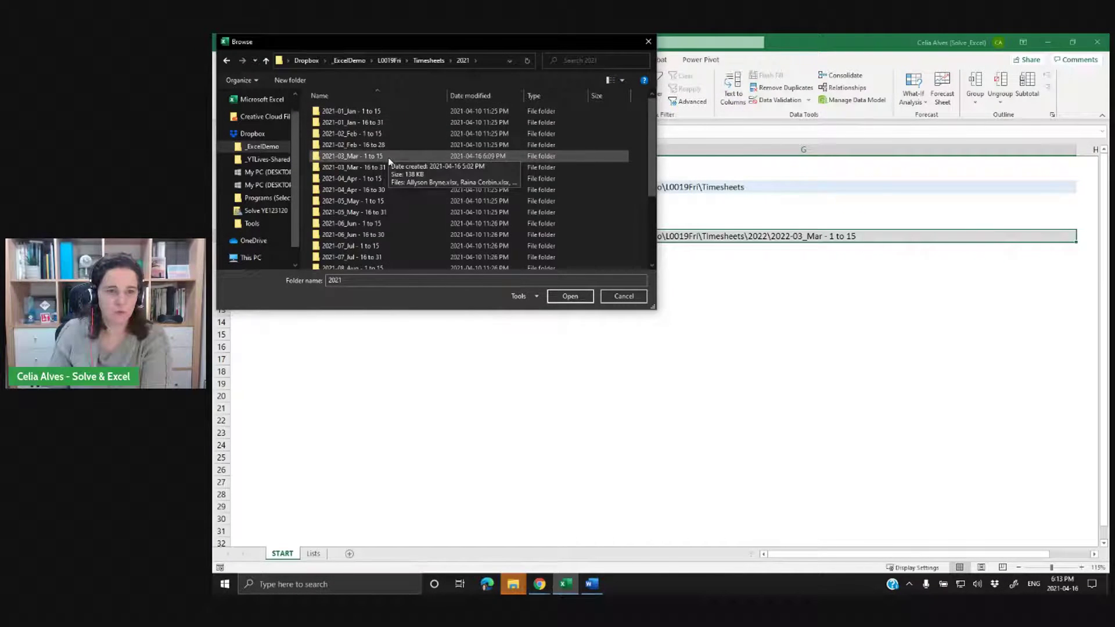
left_click(362, 155)
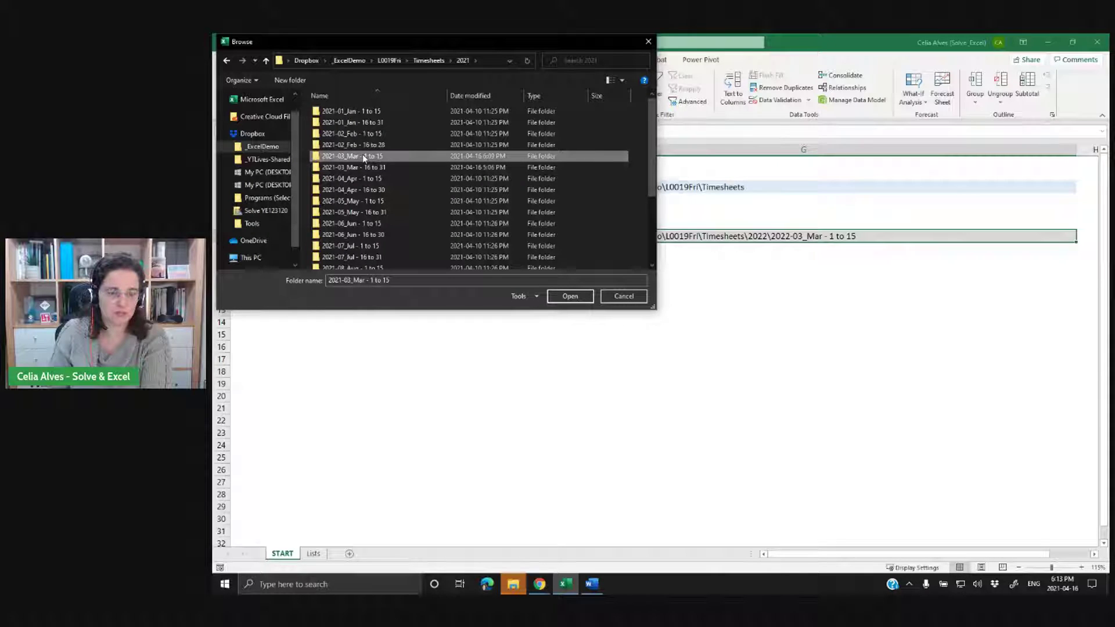
double_click(363, 155)
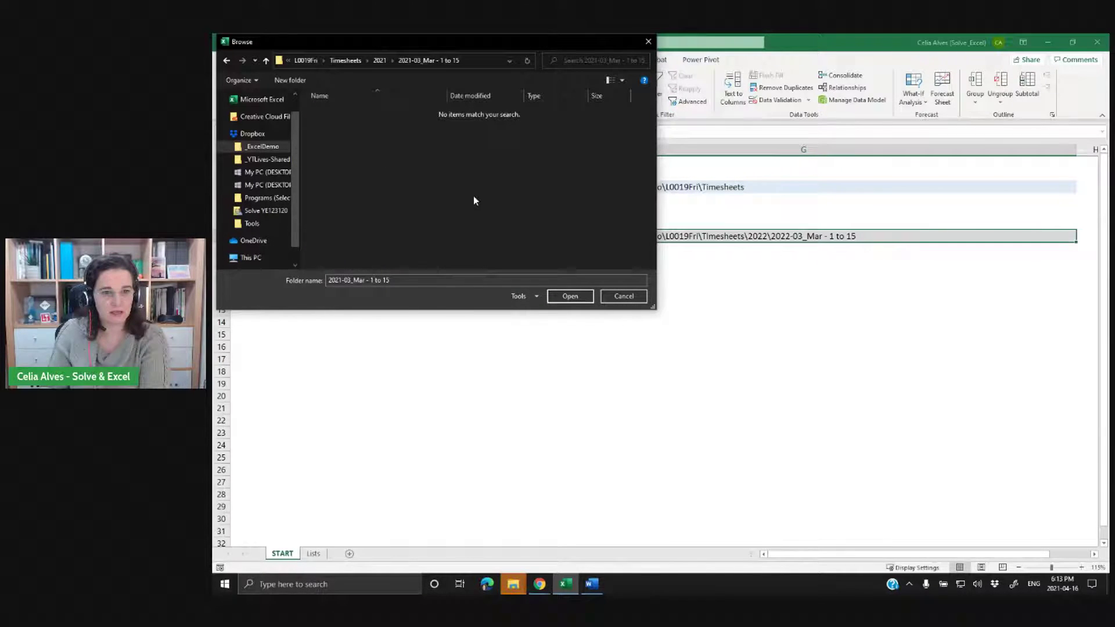
left_click(574, 298)
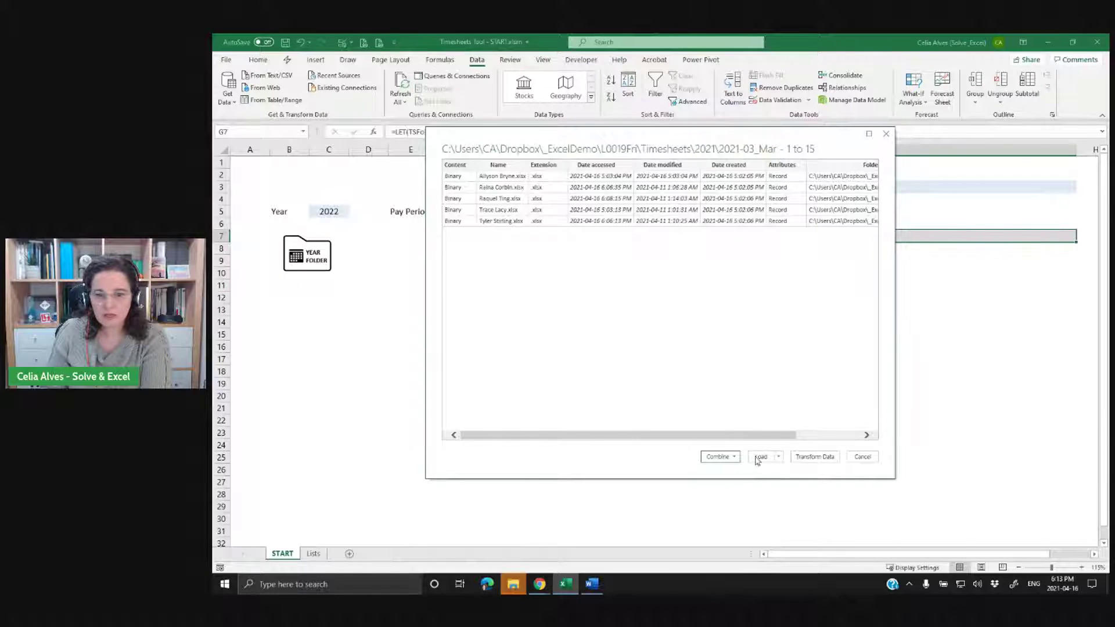
Combine and transform the folder's files with First file as the sample, extracting the Timesheet sheet, and maximize the Power Query Editor.
left_click(735, 457)
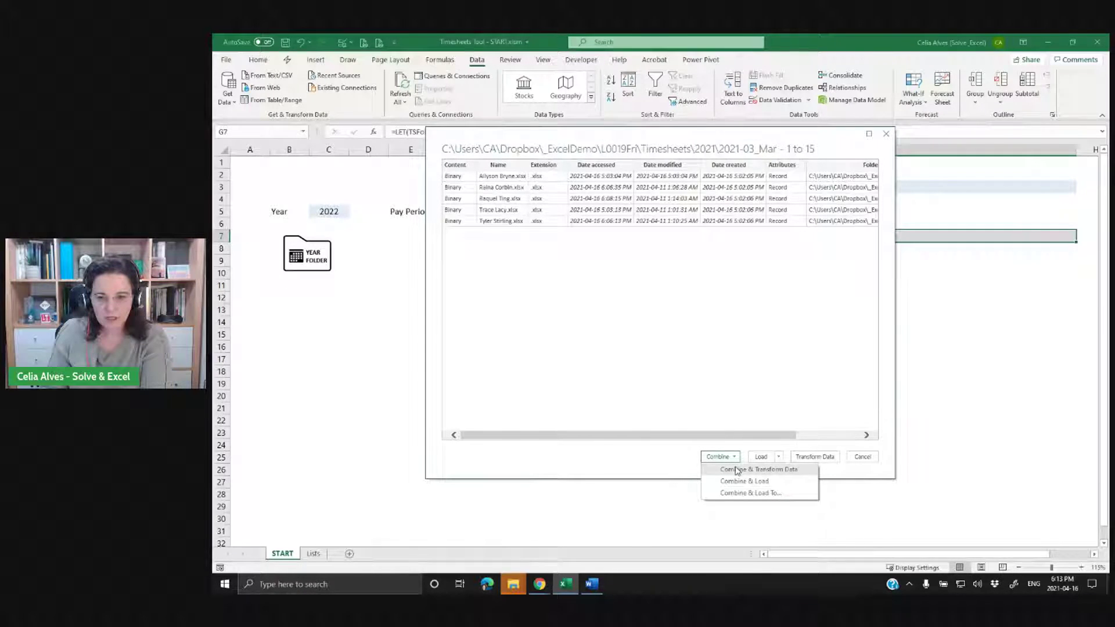
left_click(735, 469)
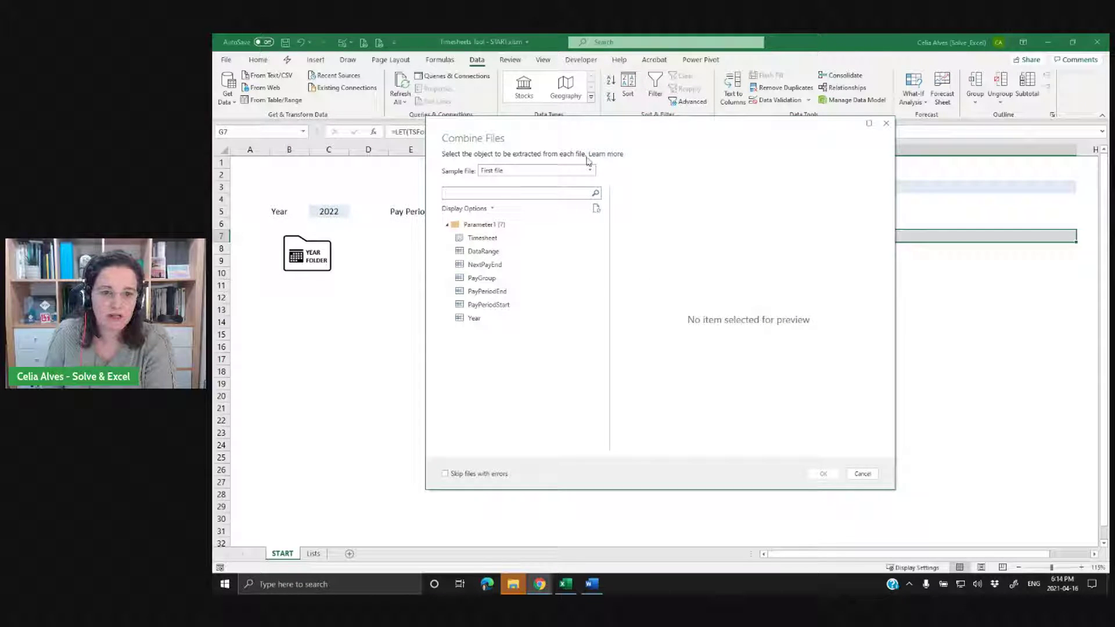
left_click(497, 172)
left_click(497, 171)
left_click(497, 172)
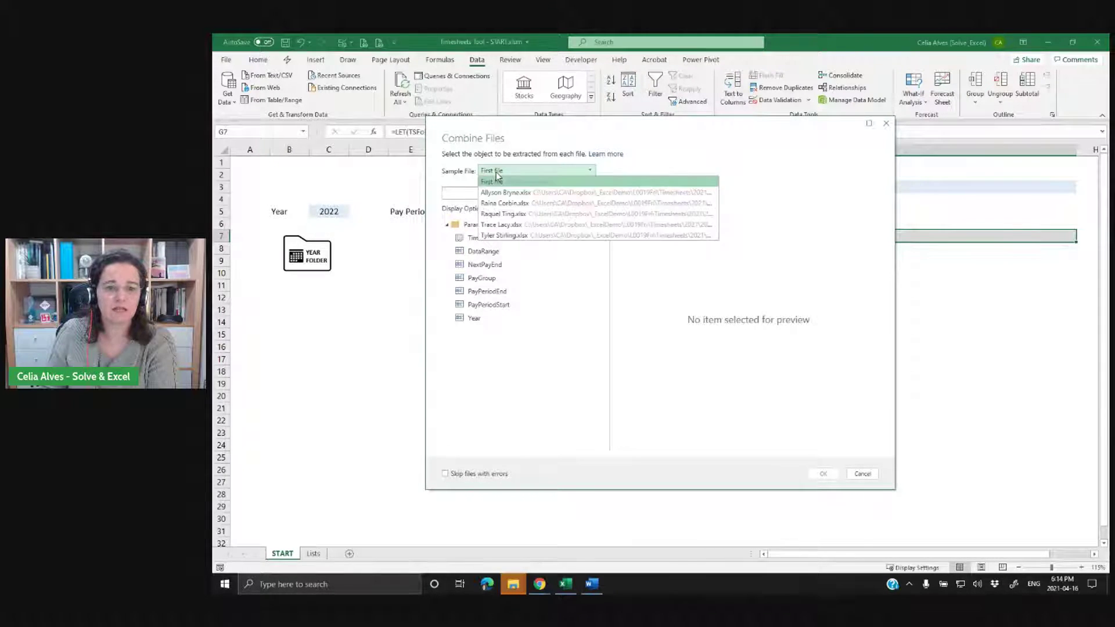
left_click(490, 179)
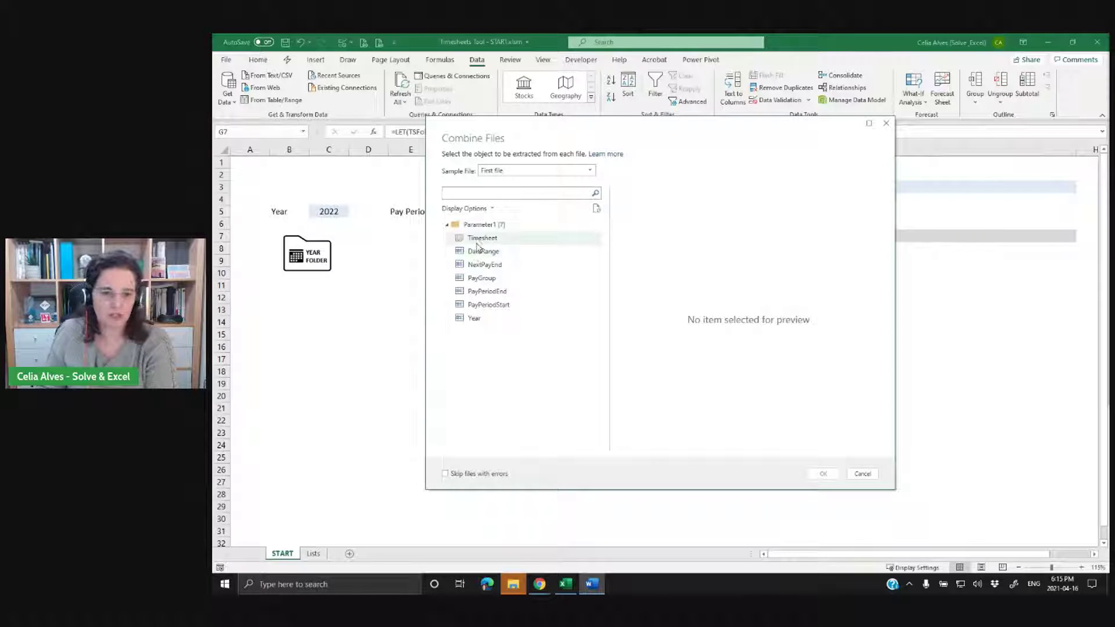
left_click(479, 242)
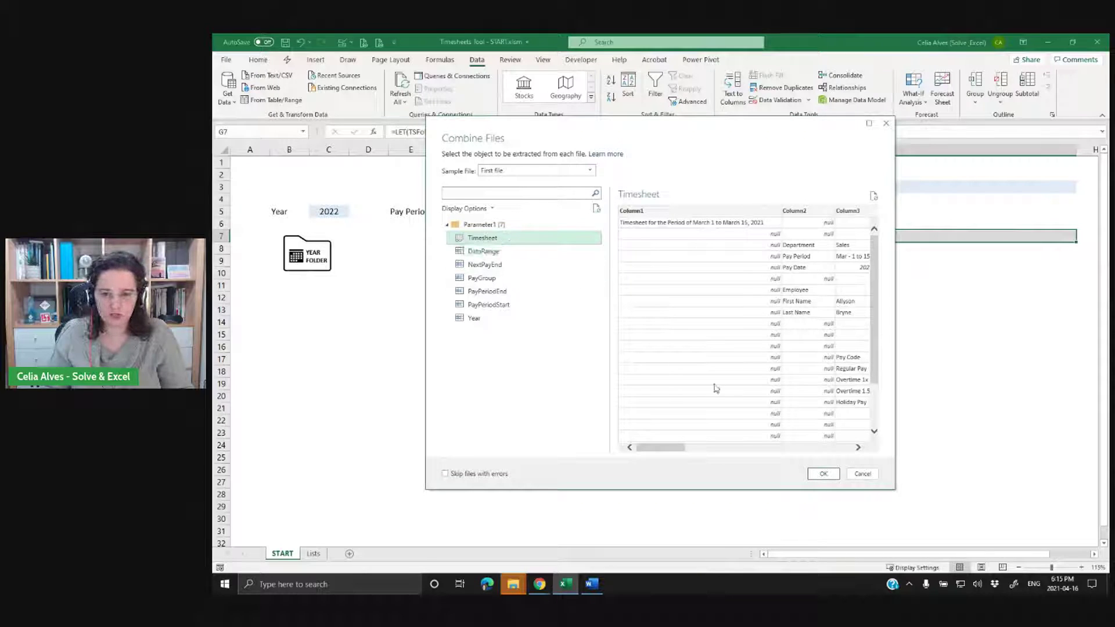
left_click(825, 474)
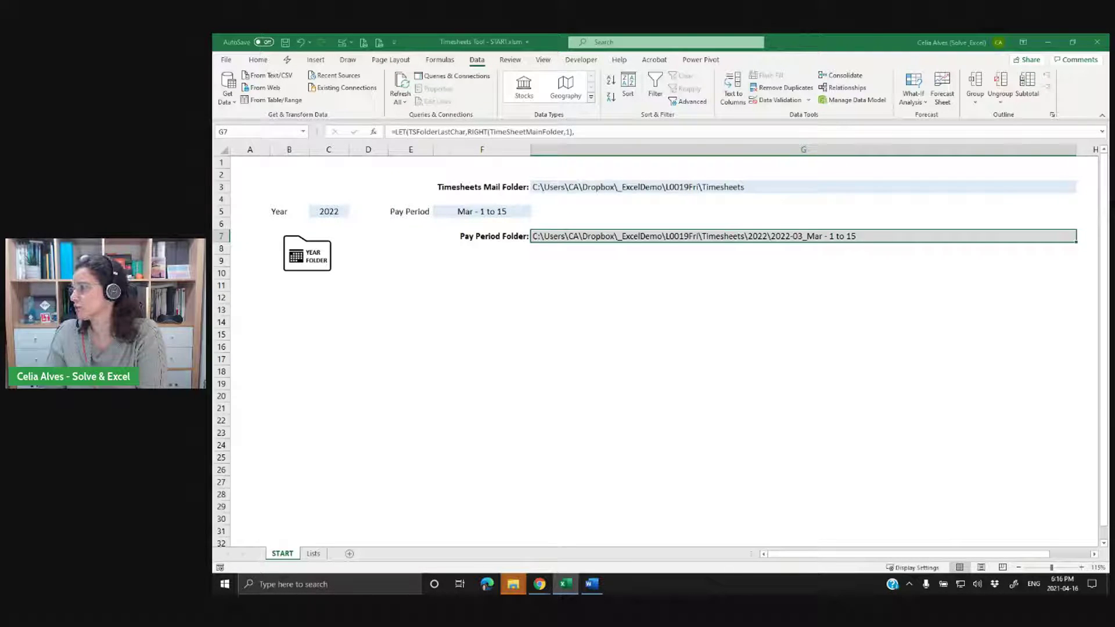
left_click_drag(1108, 401, 901, 62)
left_click(1015, 57)
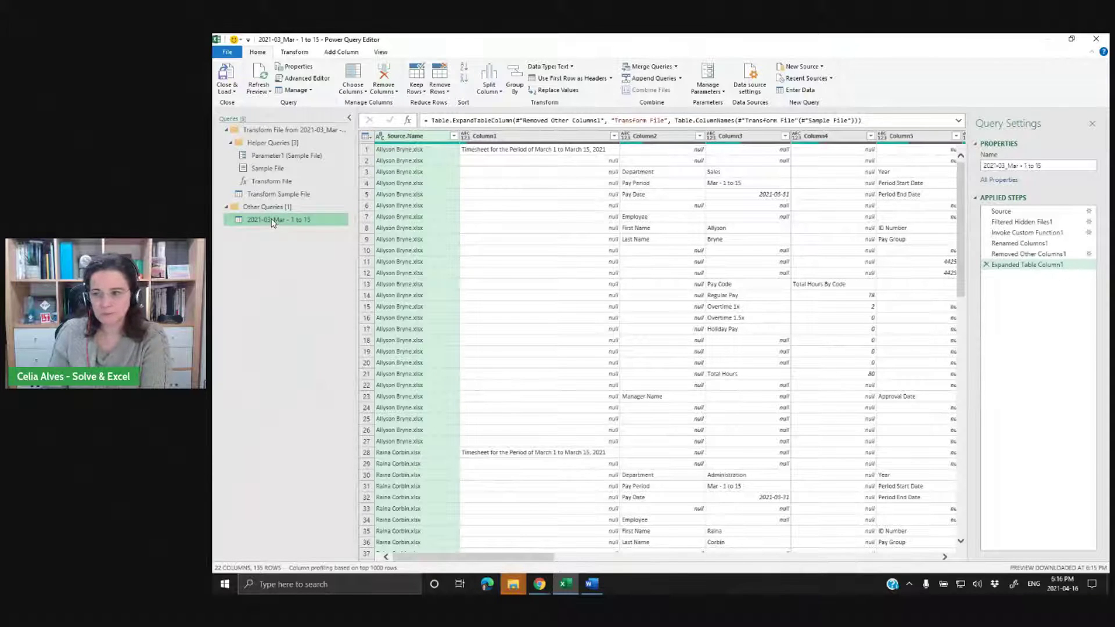
Select the combined query 2021-03_Mar - 1 to 15 under Other Queries and rename it TimesheetsData.
left_click(229, 134)
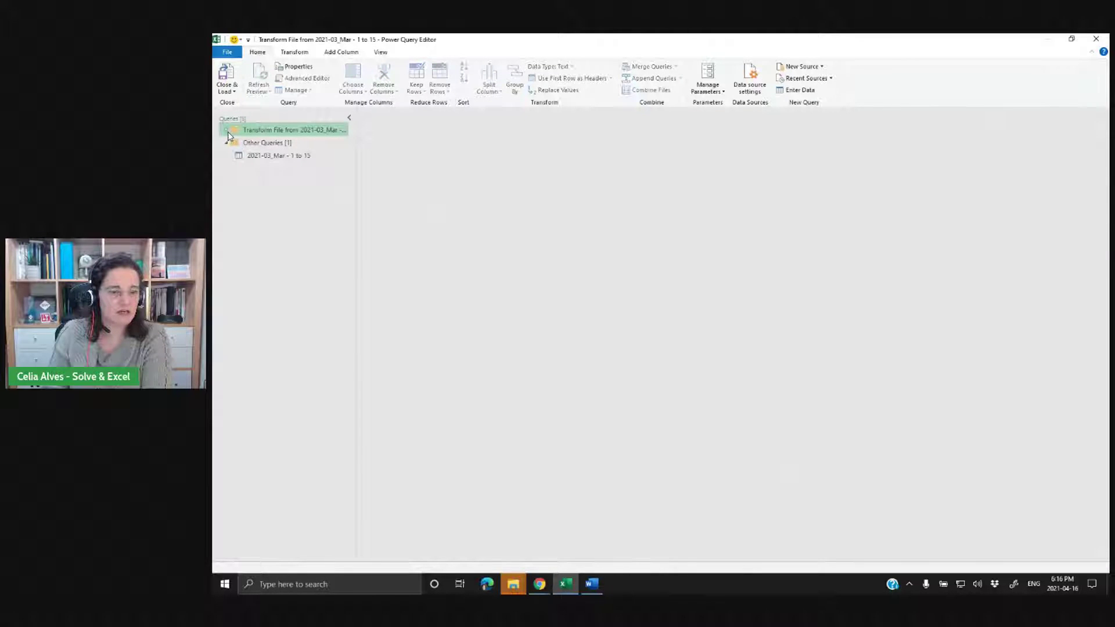
left_click(226, 130)
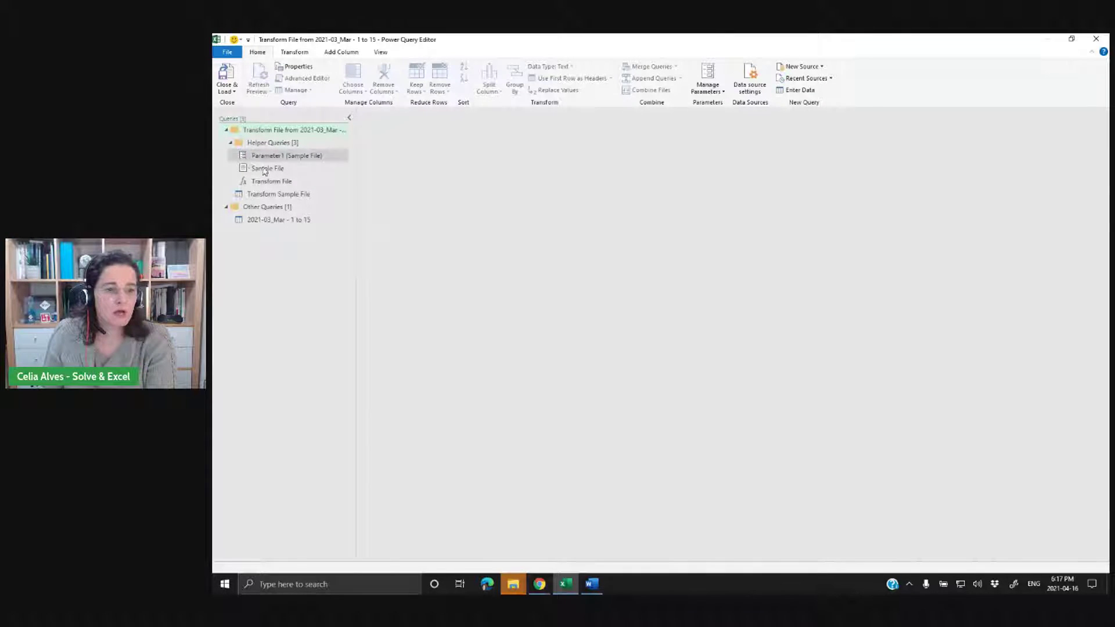
left_click(284, 220)
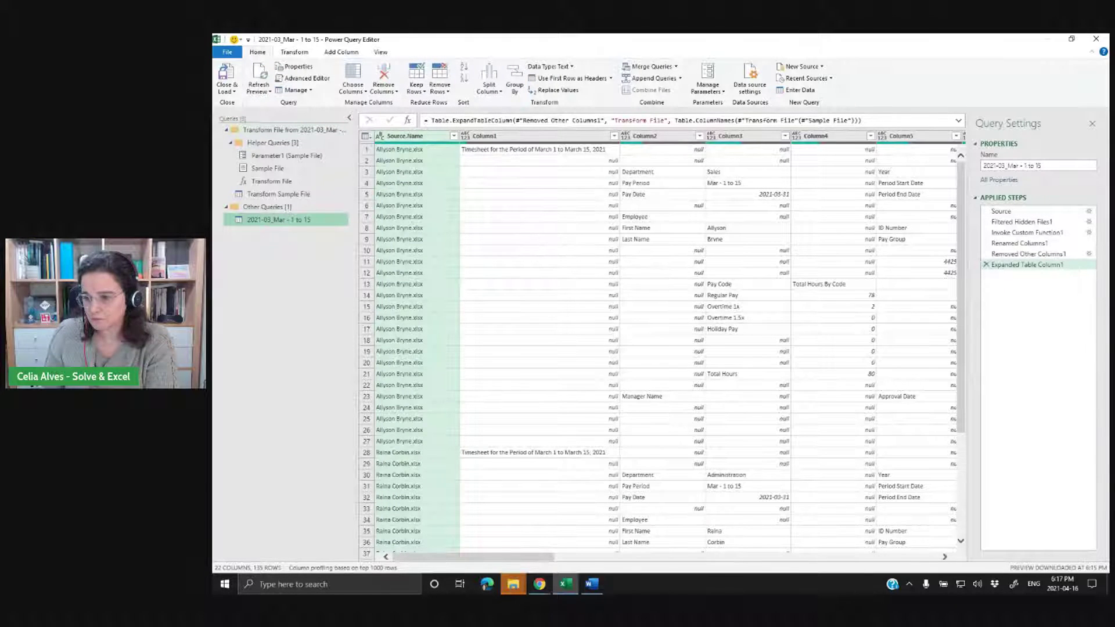
key("alt+Tab")
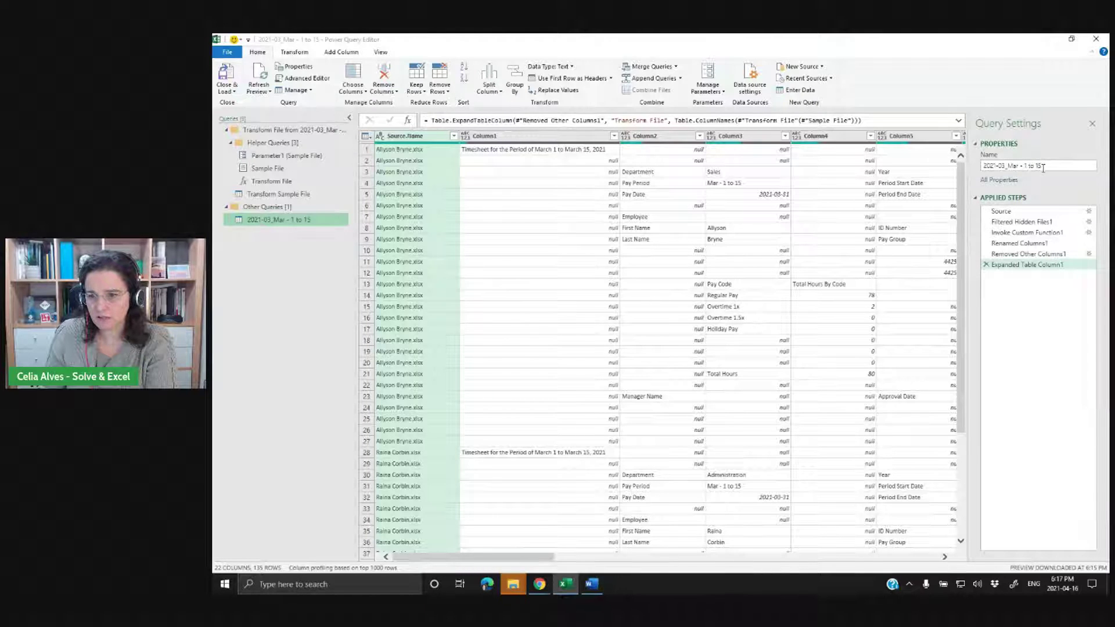
left_click_drag(1043, 168, 956, 166)
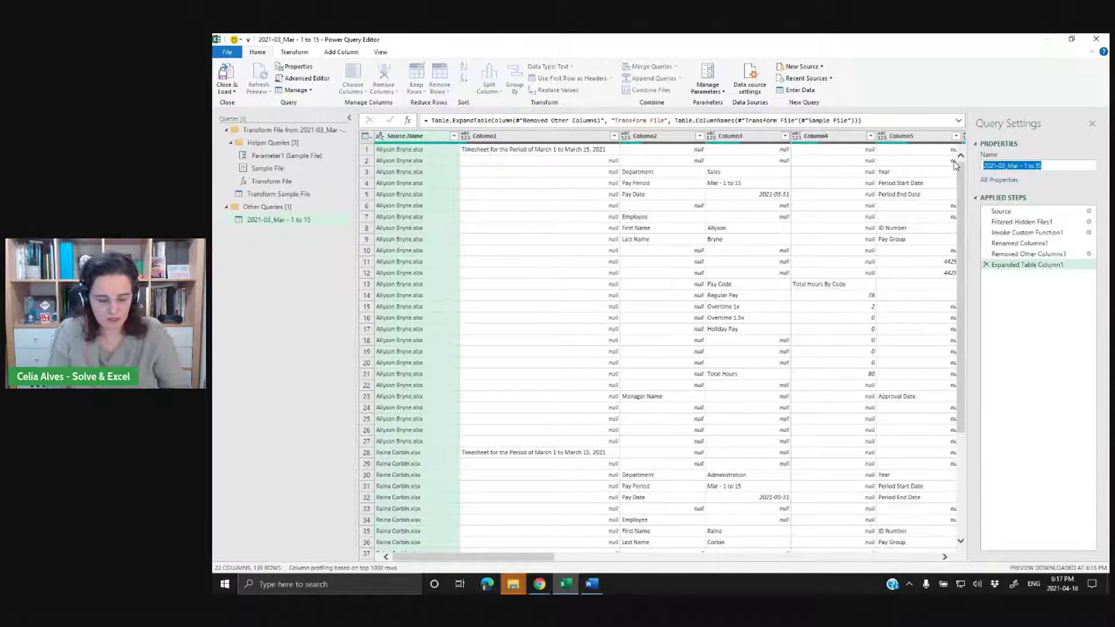
type("TimesheetsData")
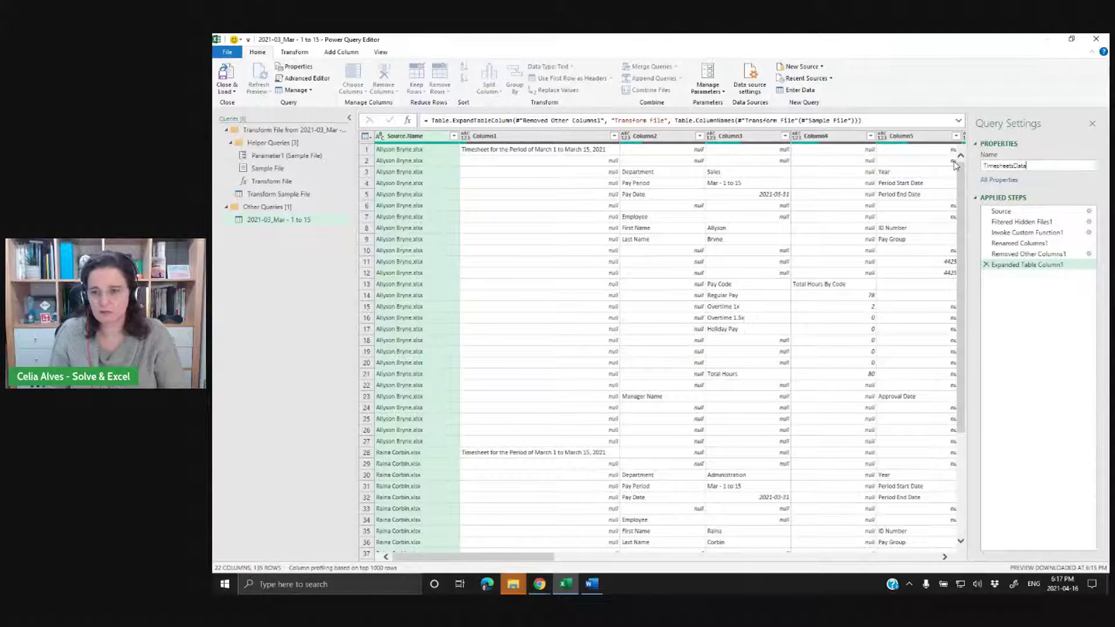
key("Return")
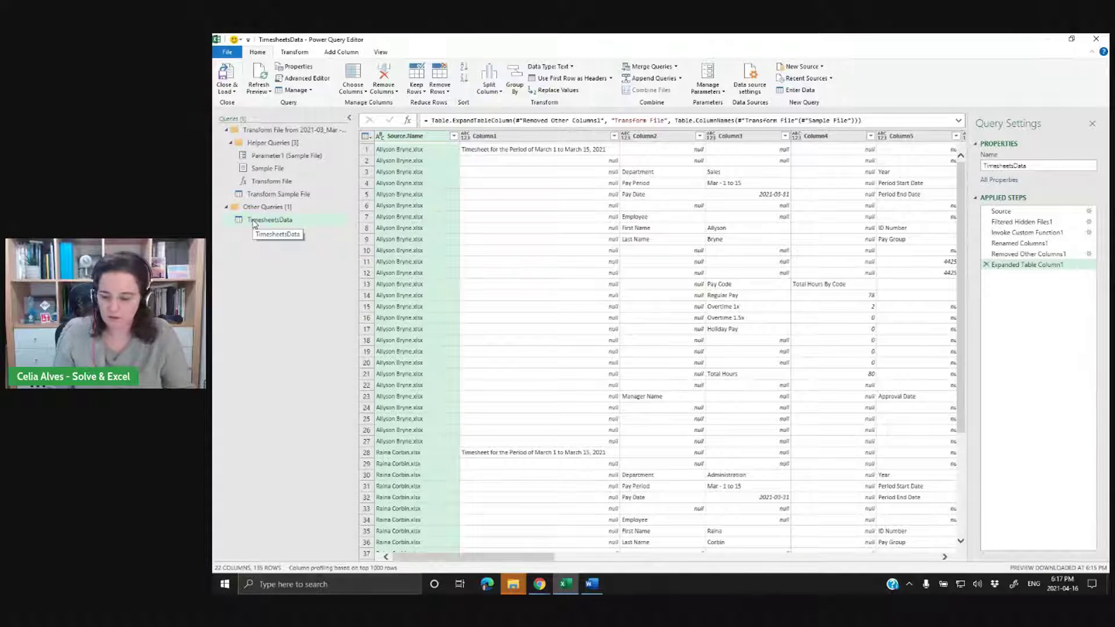
Collapse the query list and examine how the TimesheetsData rows from each employee file are stacked by Source.Name.
scroll(256, 223, "up", 2)
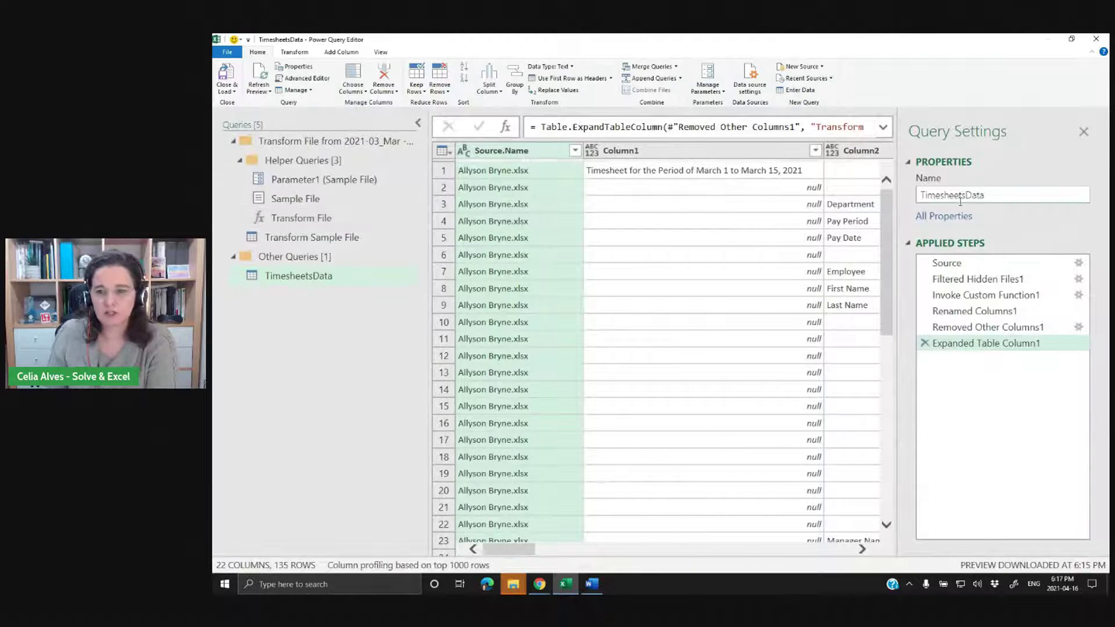
left_click(284, 279)
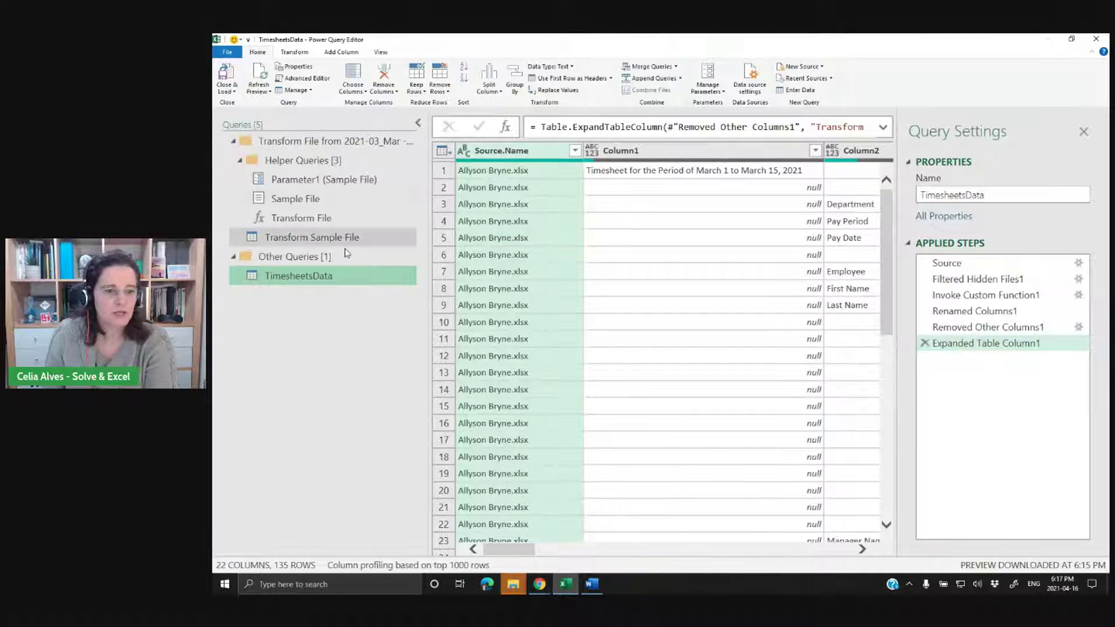
key("alt+Tab")
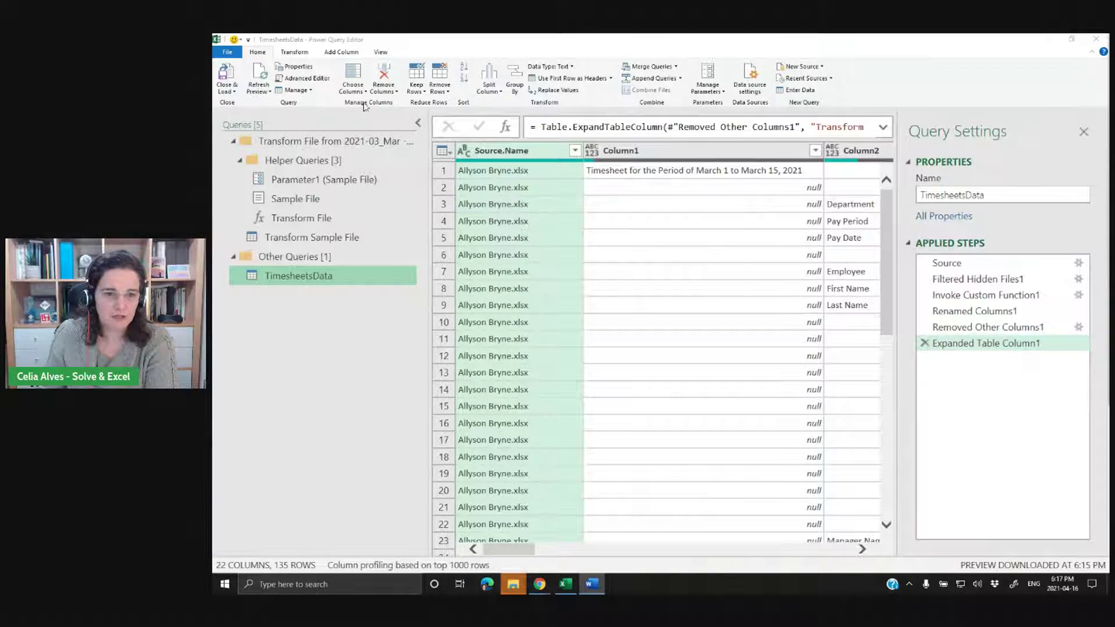
left_click(418, 123)
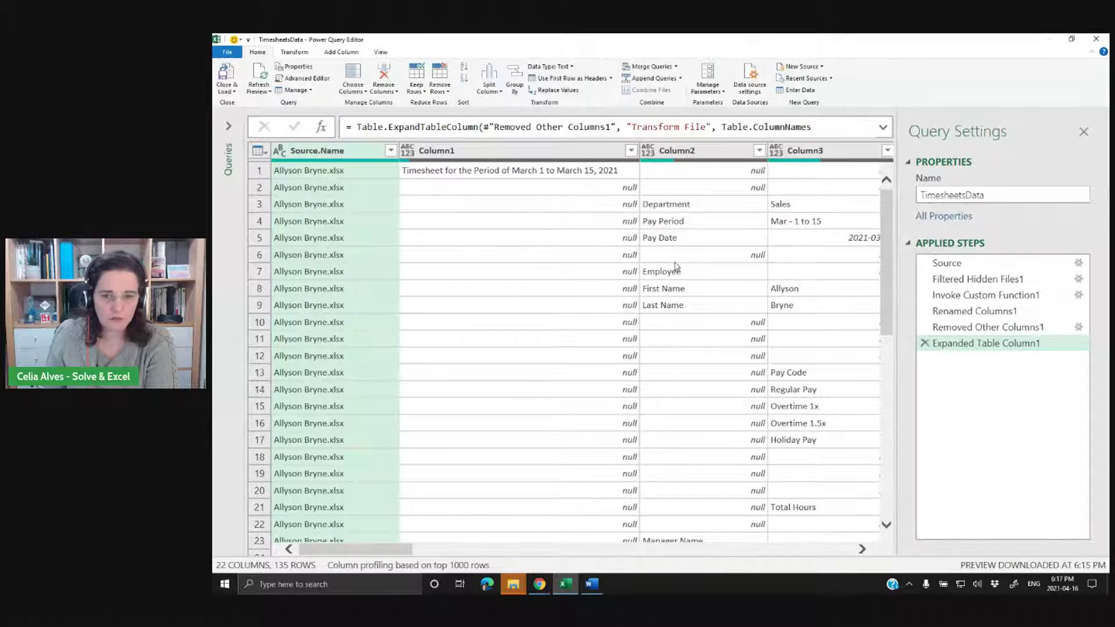
scroll(414, 298, "down", 9)
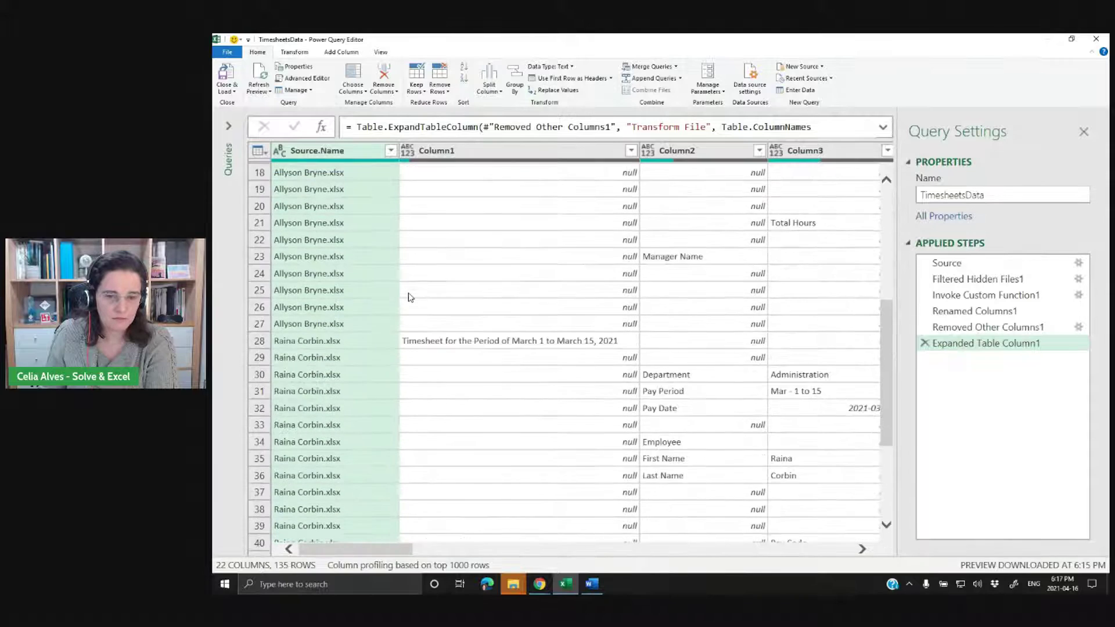
scroll(407, 290, "up", 9)
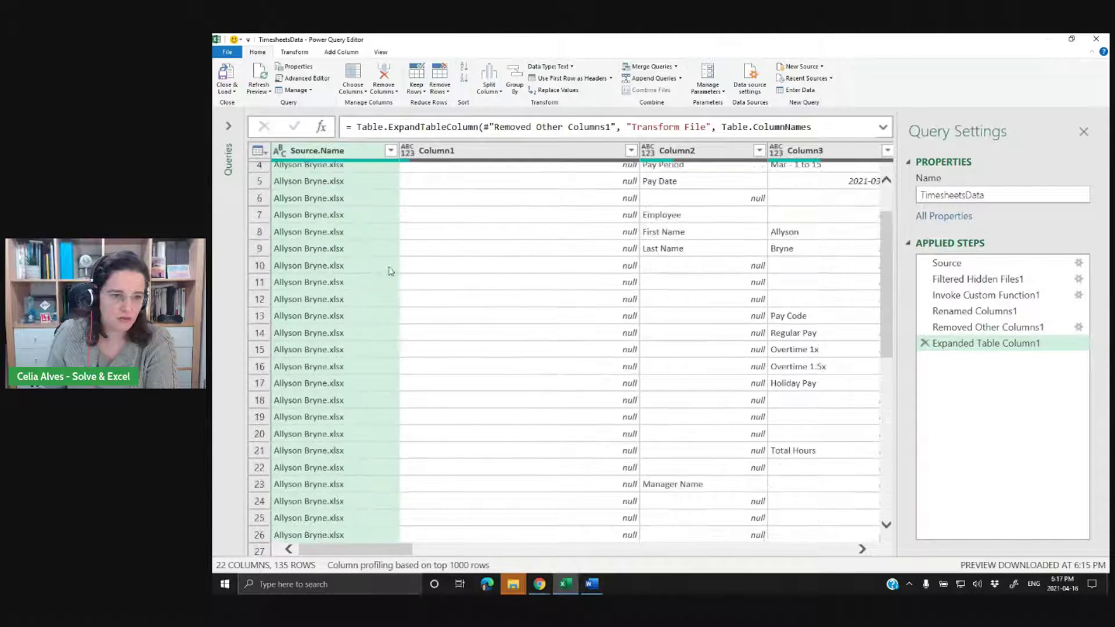
scroll(314, 210, "down", 8)
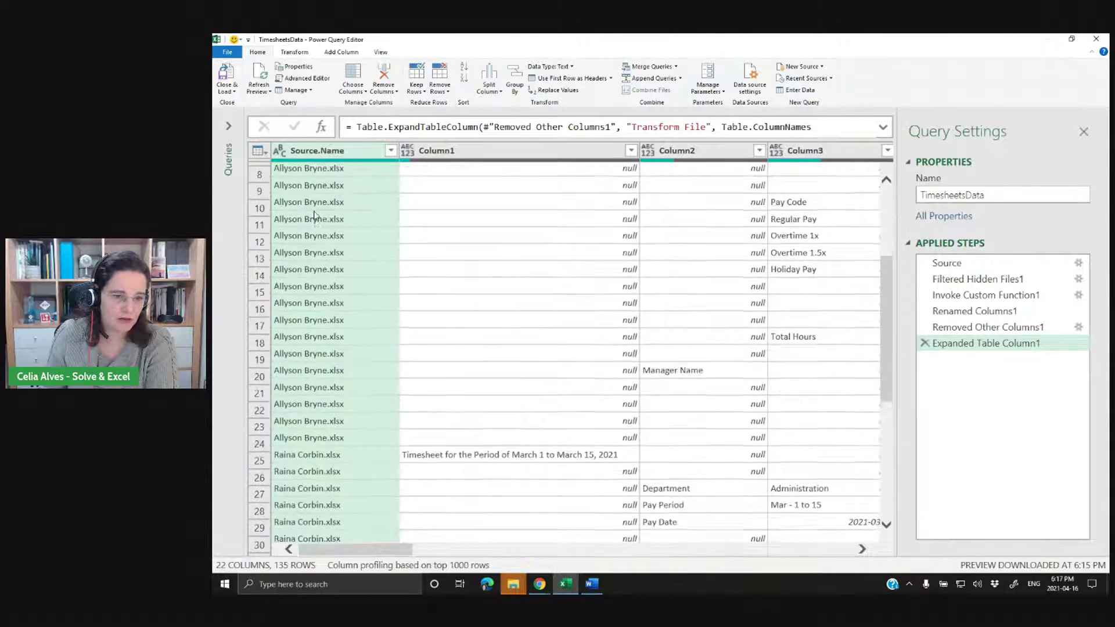
scroll(305, 258, "down", 7)
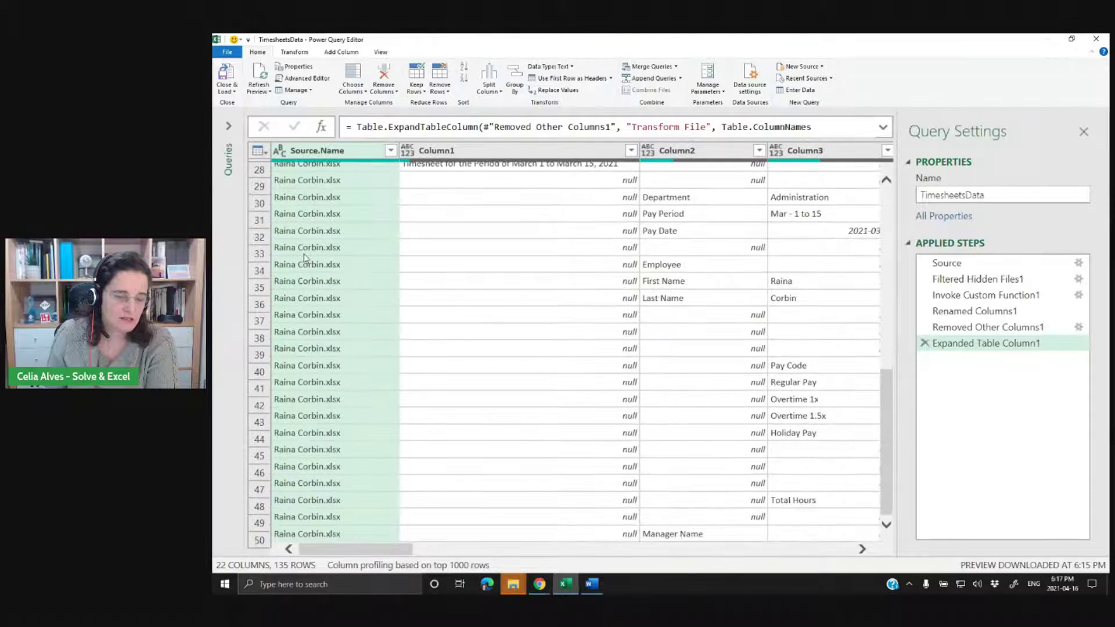
scroll(305, 258, "down", 7)
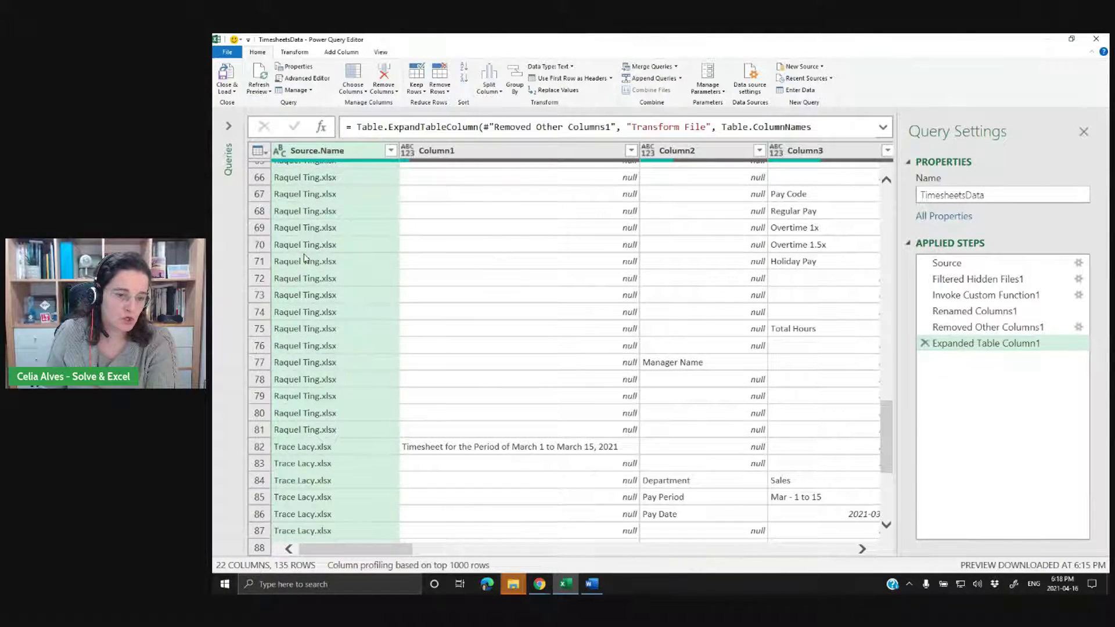
scroll(305, 258, "down", 2)
scroll(305, 258, "up", 11)
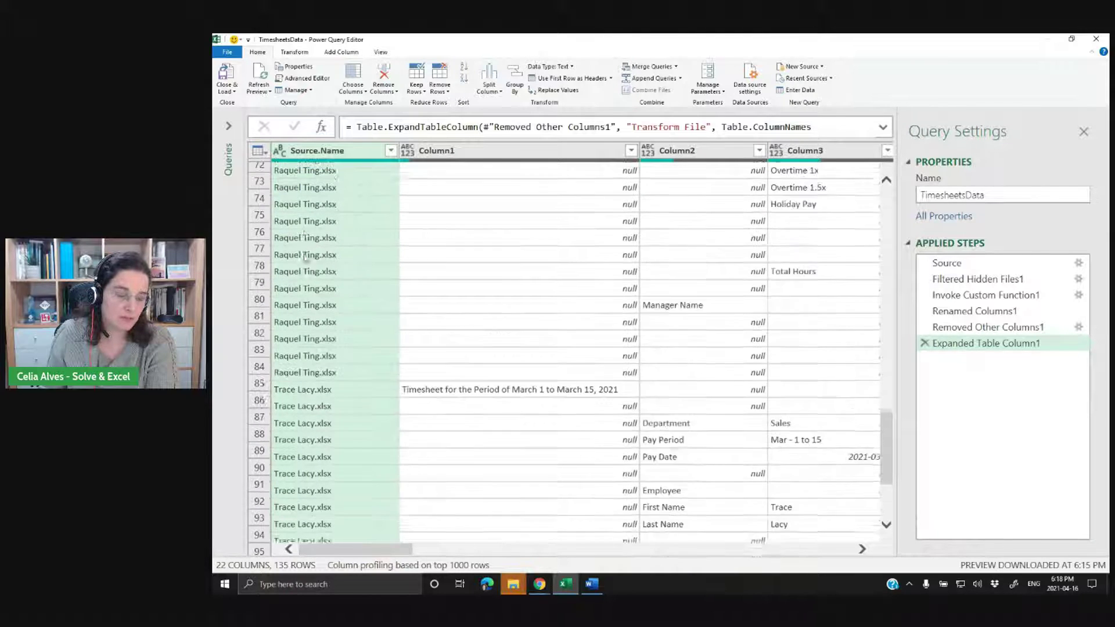
scroll(305, 259, "up", 10)
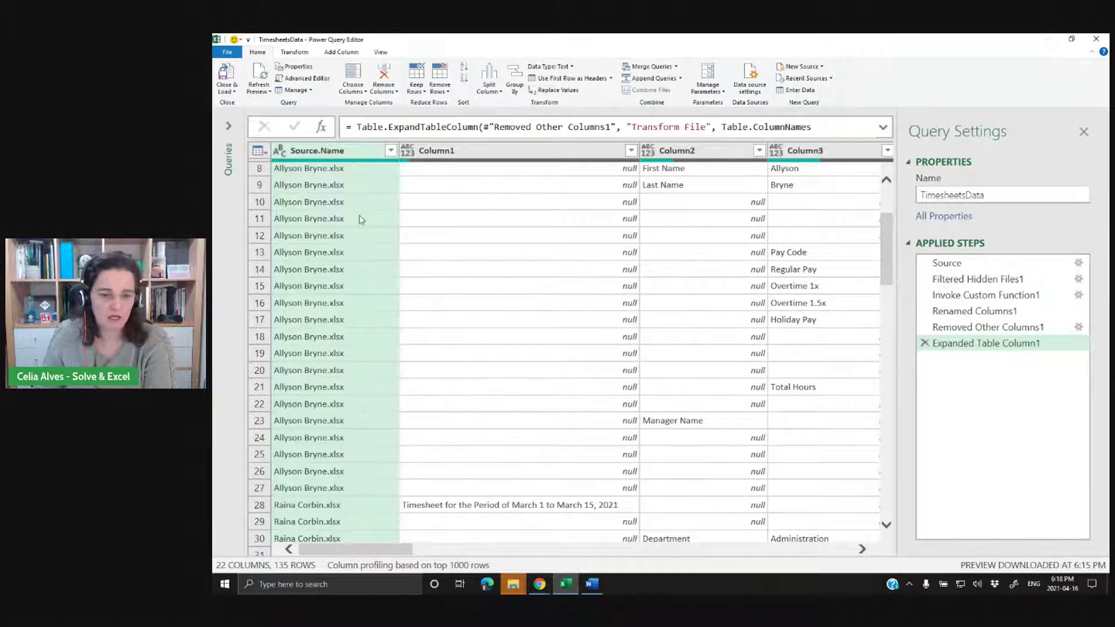
scroll(361, 220, "up", 3)
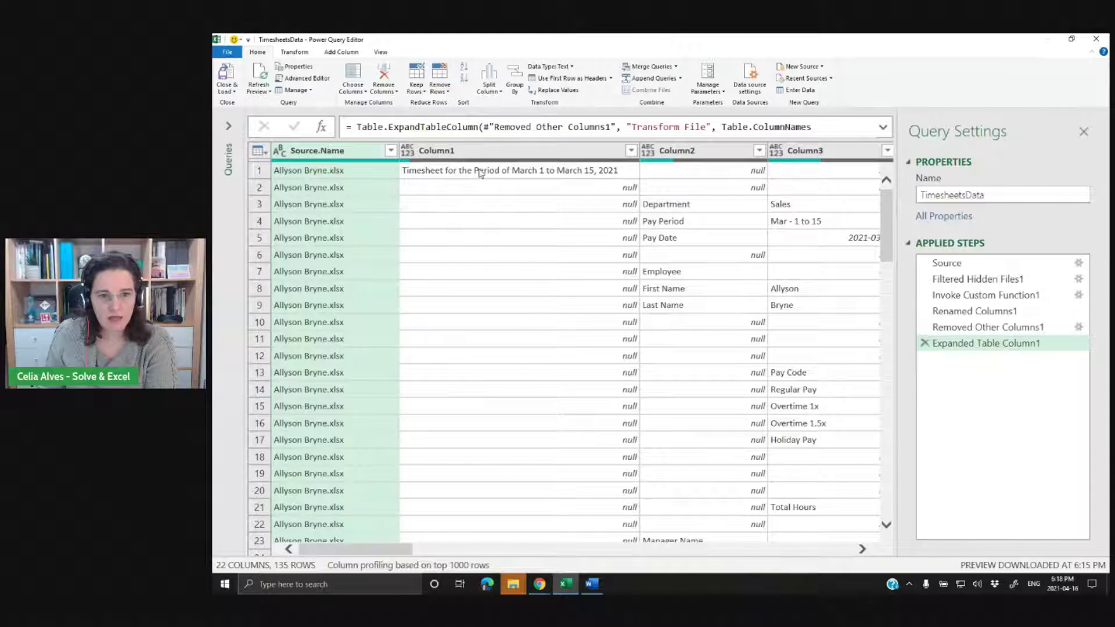
Examine Column2 through Column6 of the second timesheet for the pay code hours, employee name and ID number cells.
left_click_drag(411, 551, 489, 553)
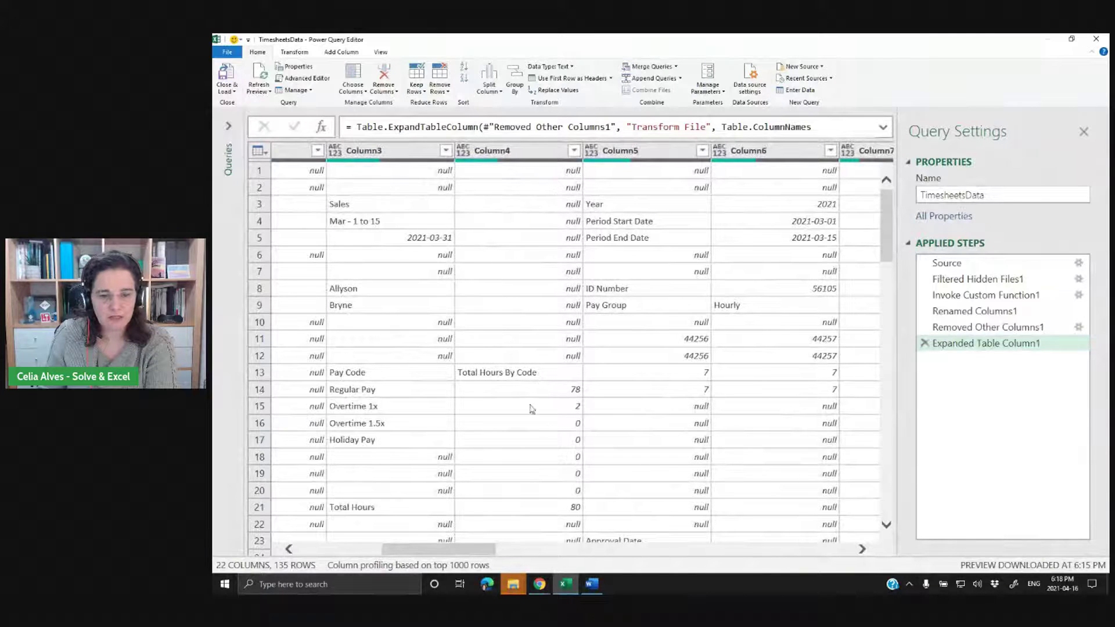
scroll(562, 334, "down", 6)
scroll(562, 333, "down", 3)
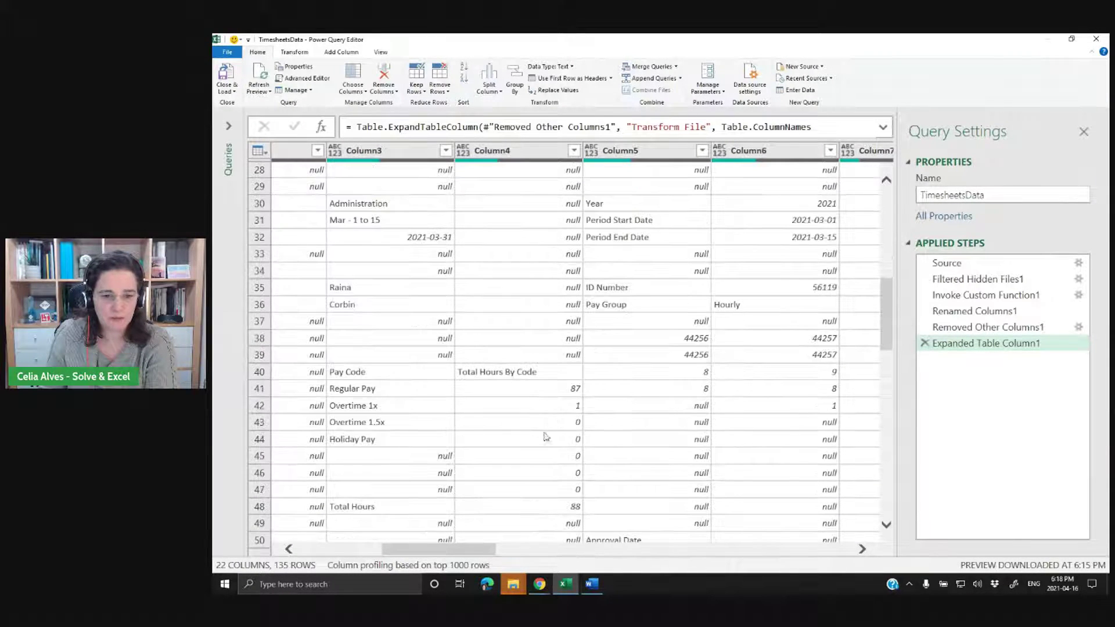
left_click_drag(488, 554, 448, 554)
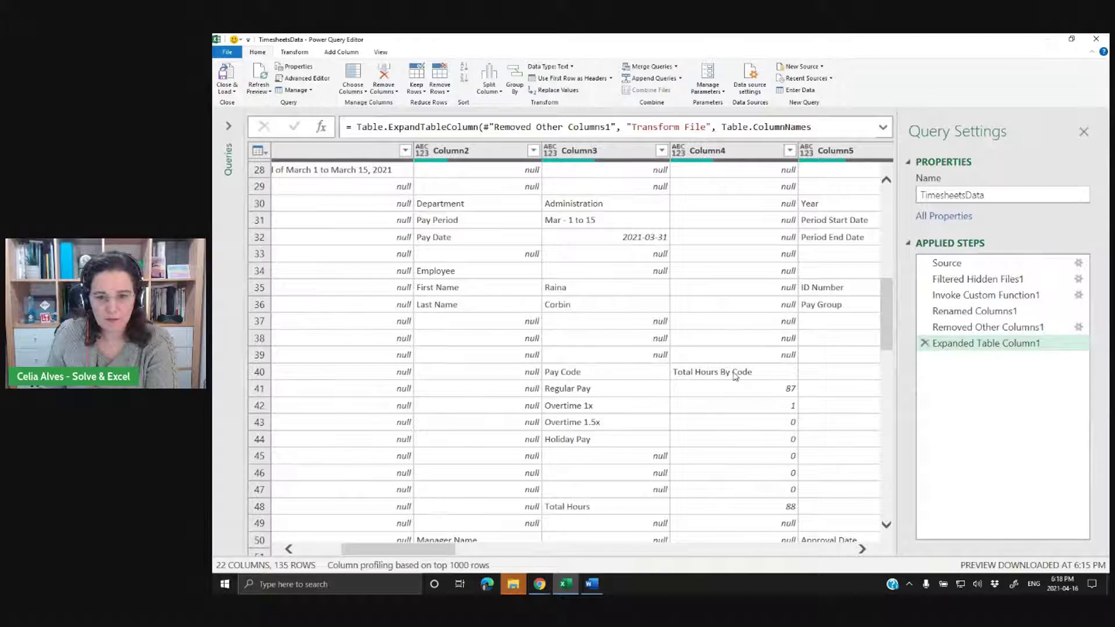
left_click_drag(428, 554, 438, 555)
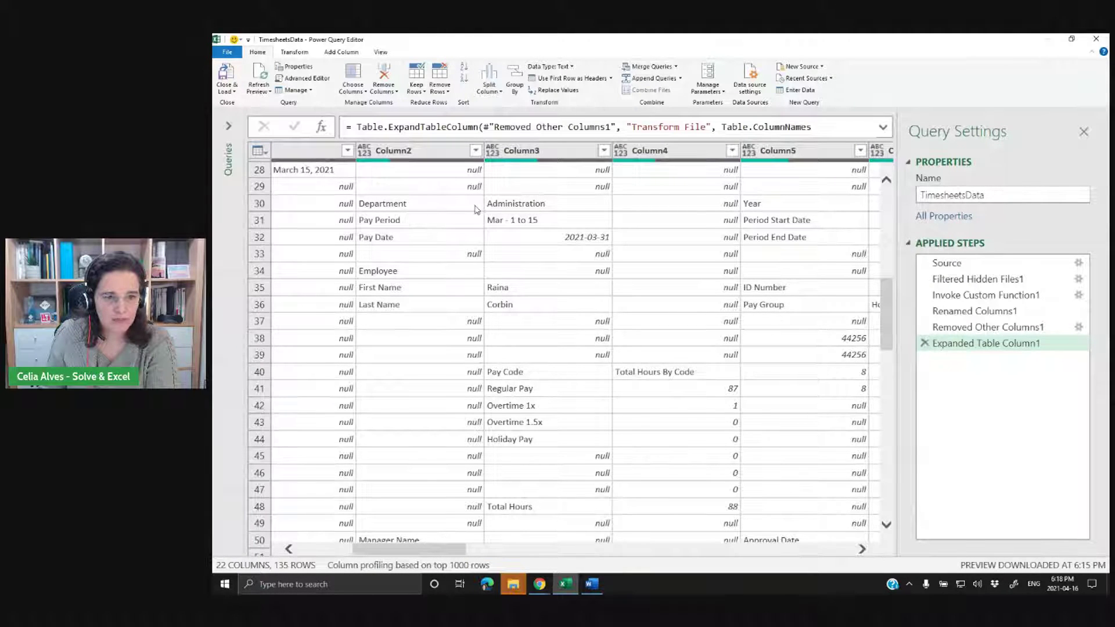
left_click(401, 295)
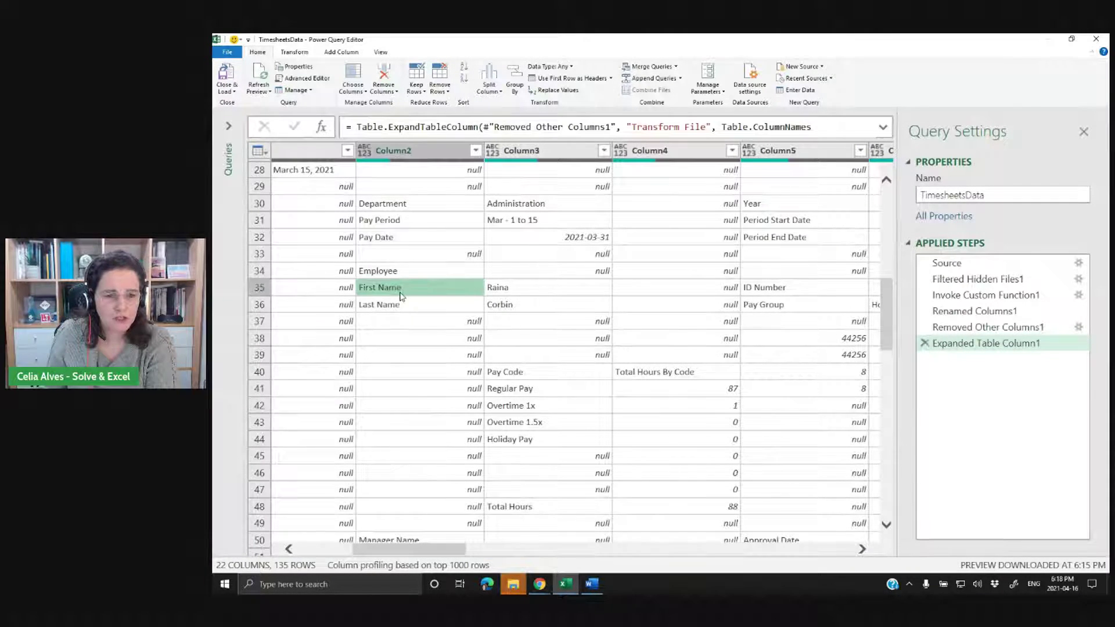
left_click(514, 286)
left_click(517, 305)
left_click(519, 289)
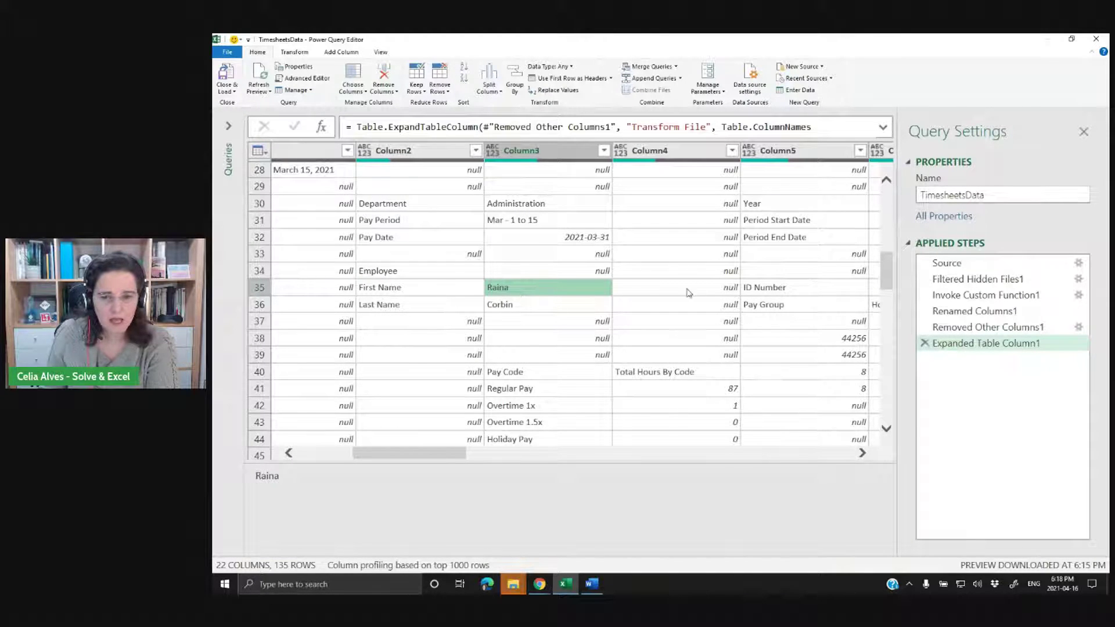
left_click(776, 291)
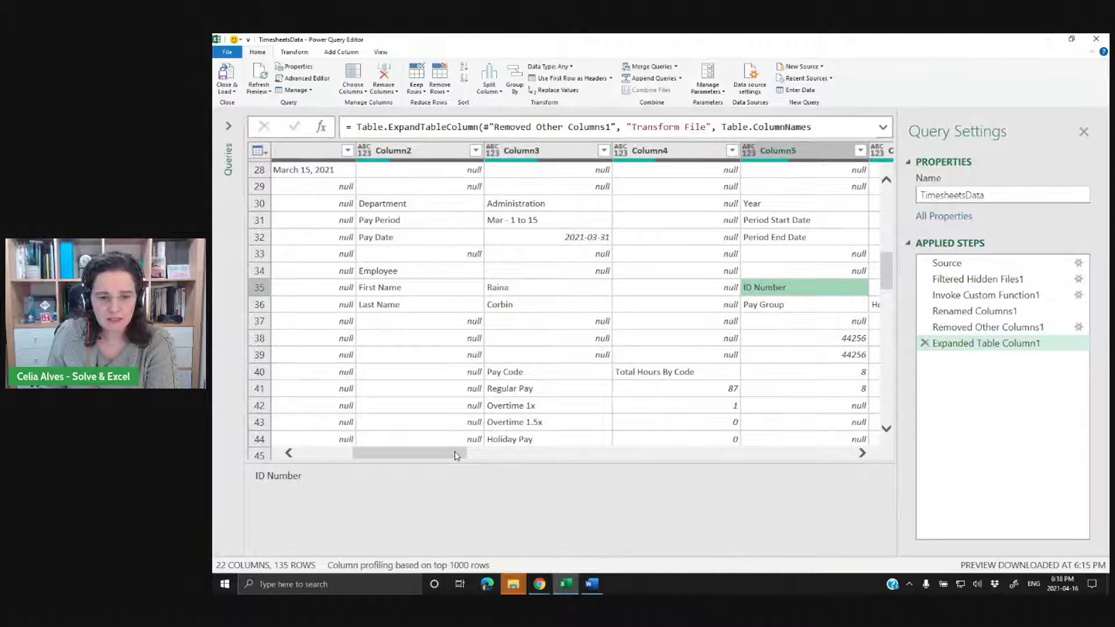
left_click_drag(456, 456, 496, 456)
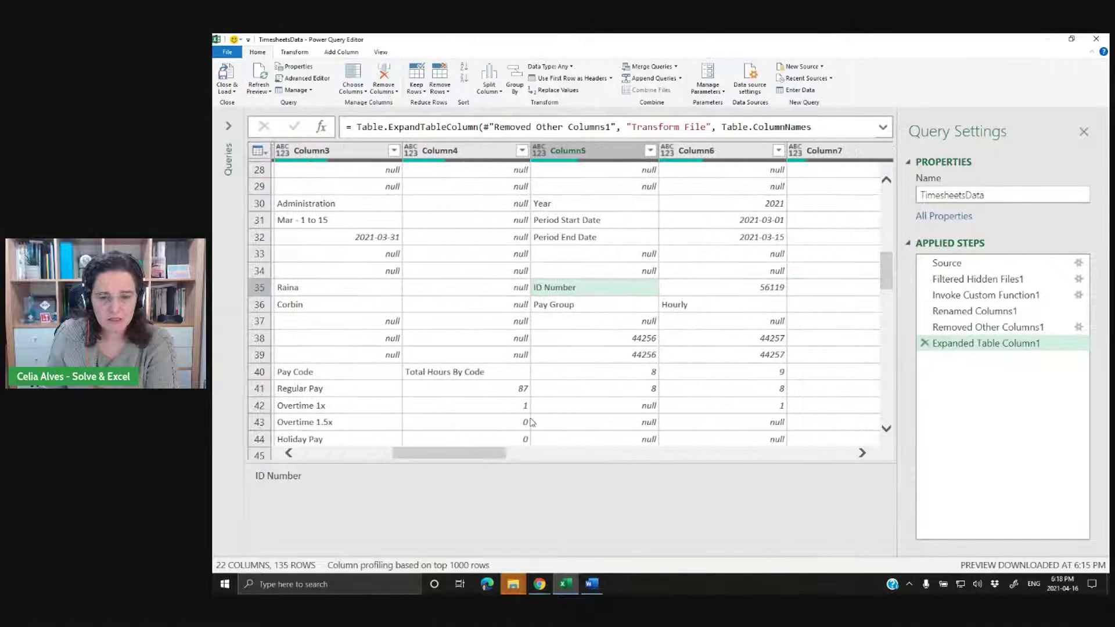
left_click(713, 290)
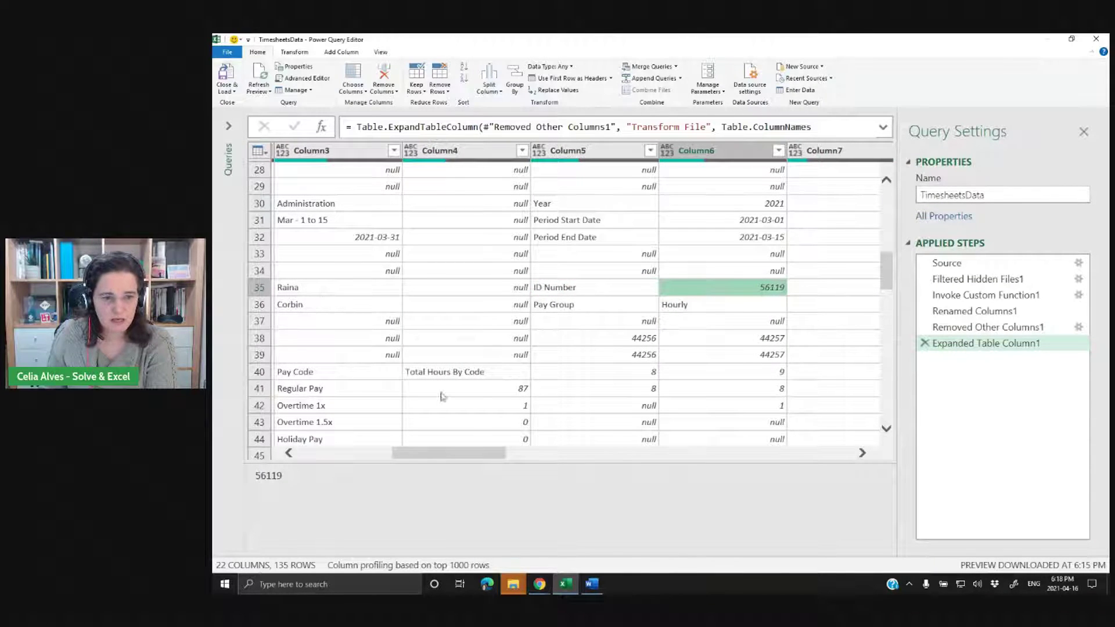
Examine the first timesheet's rows in TimesheetsData, checking the employee's First Name cell in Column3 against its Source.Name.
scroll(585, 340, "up", 4)
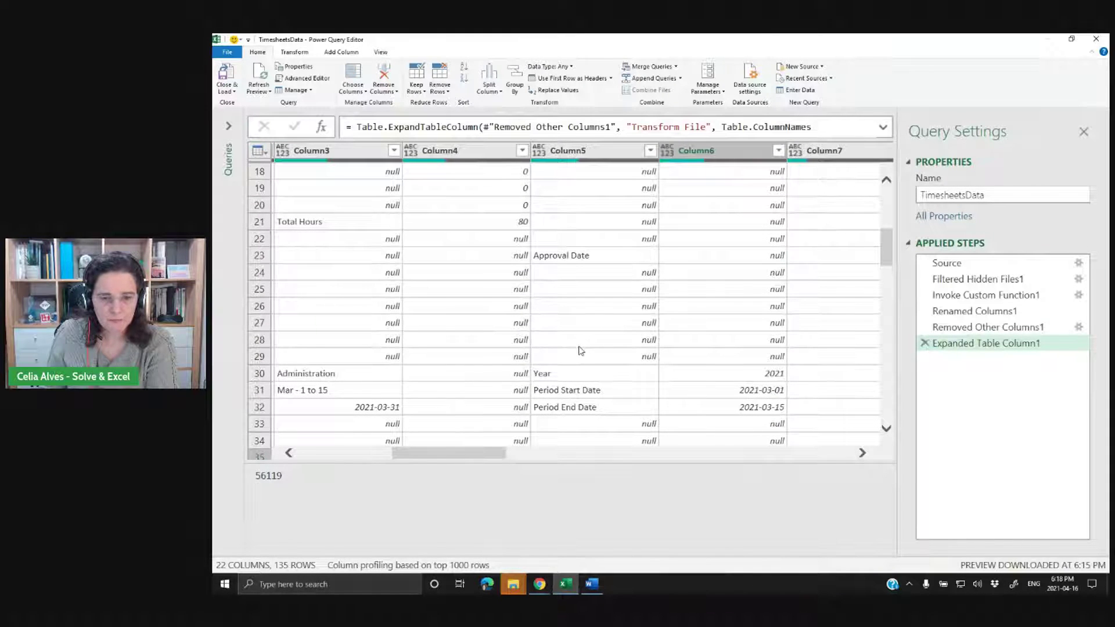
scroll(579, 355, "down", 1)
scroll(579, 354, "up", 8)
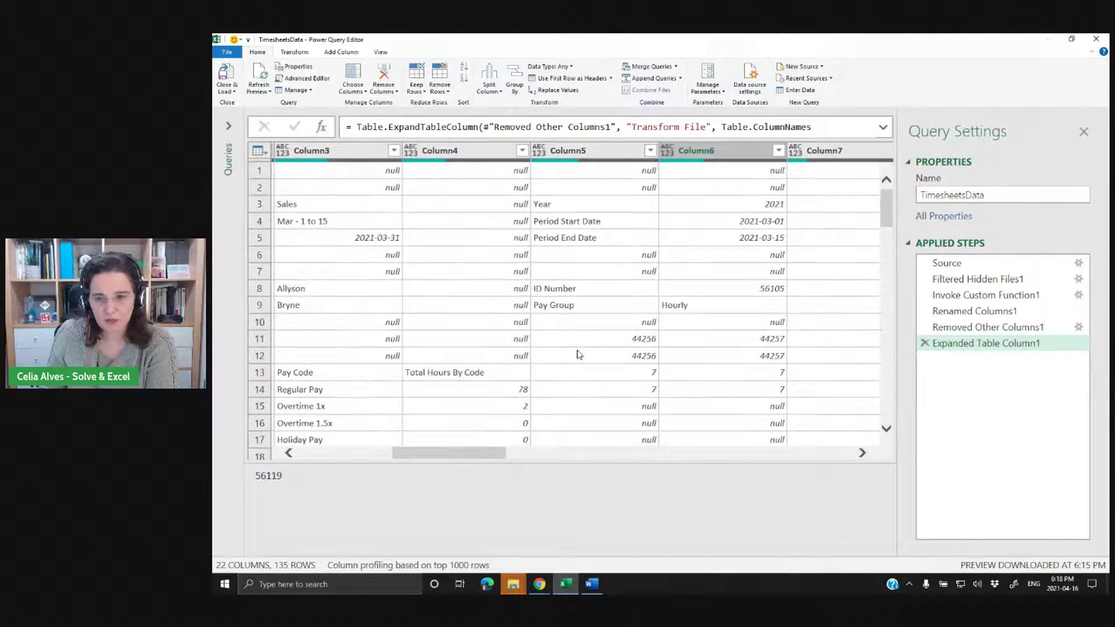
left_click_drag(481, 461, 340, 459)
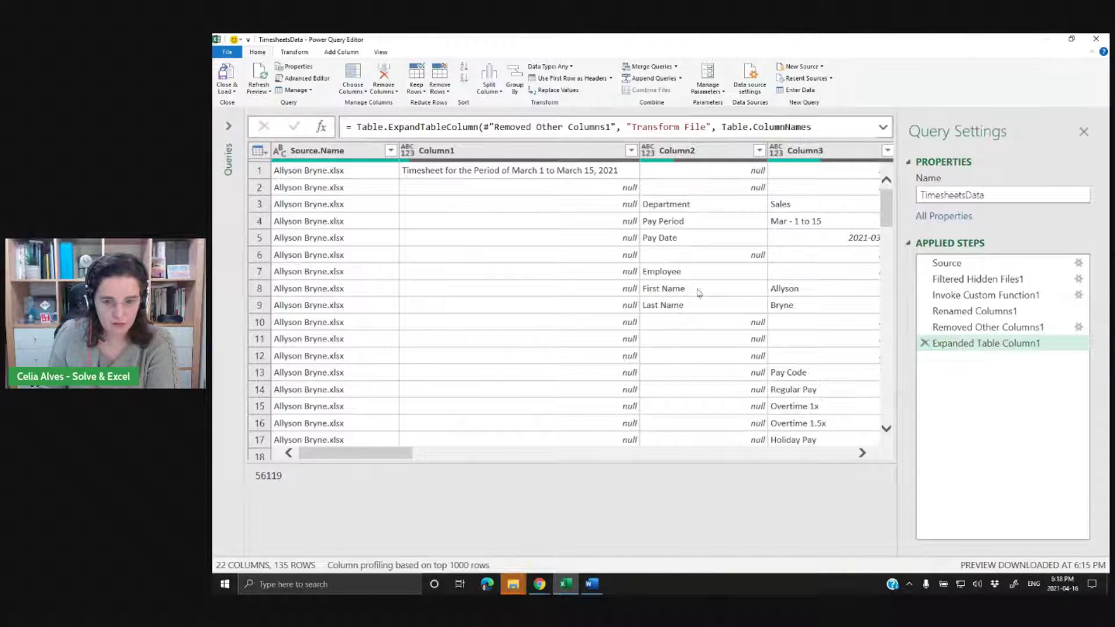
left_click(783, 292)
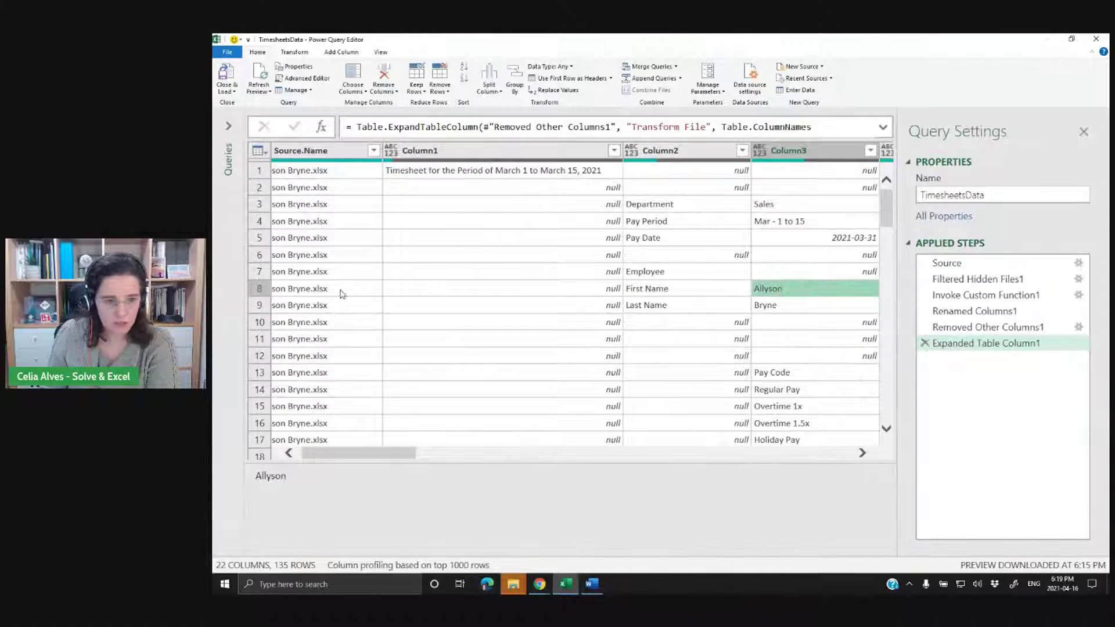
scroll(707, 273, "down", 3)
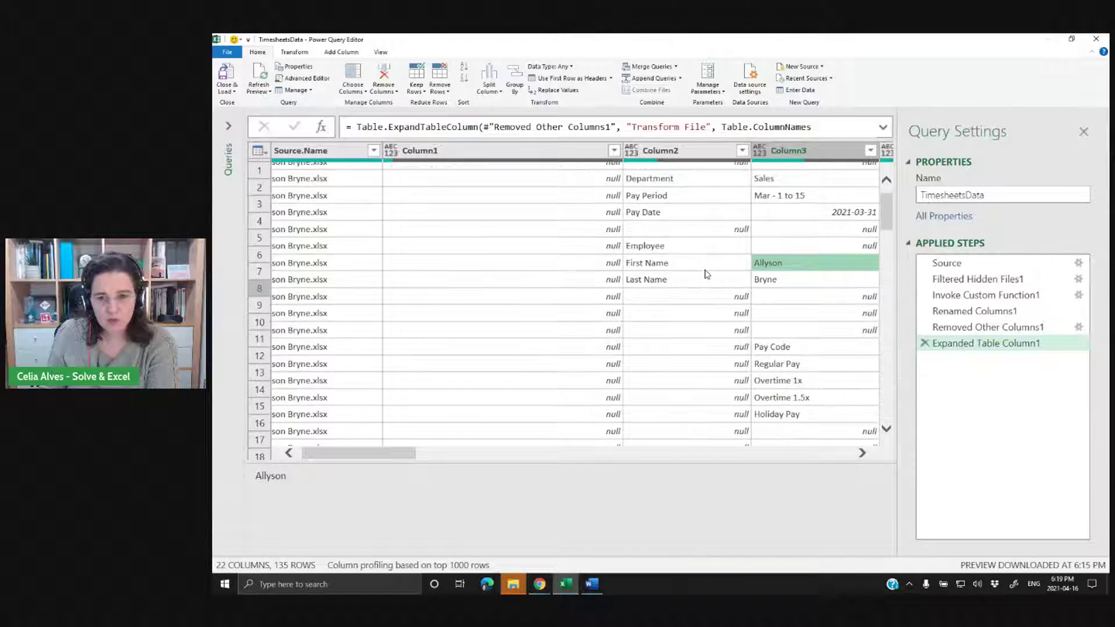
Compare where the employee name, ID Number and pay code hours sit in the second and third stacked timesheets.
left_click_drag(397, 456, 444, 456)
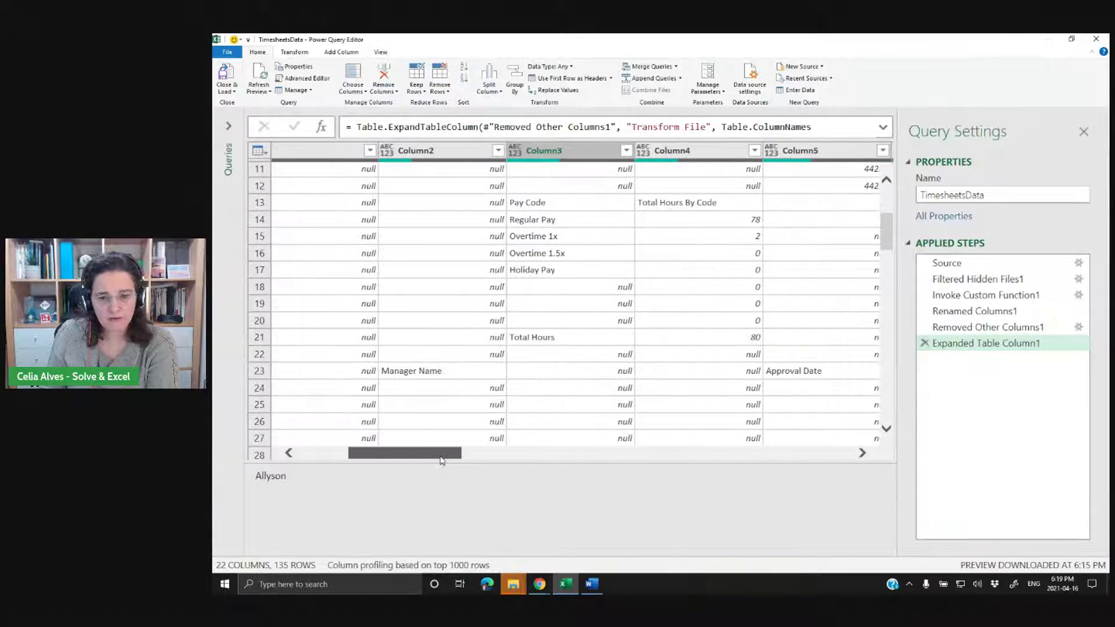
scroll(830, 206, "down", 3)
scroll(829, 207, "down", 6)
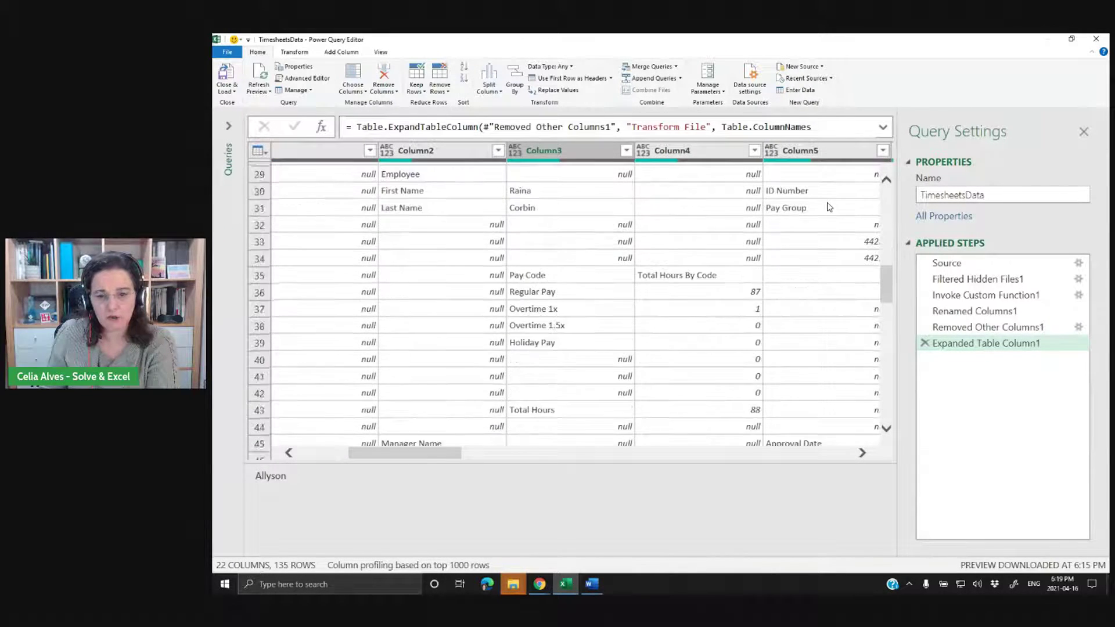
left_click_drag(456, 451, 501, 452)
scroll(631, 311, "down", 2)
scroll(631, 311, "down", 5)
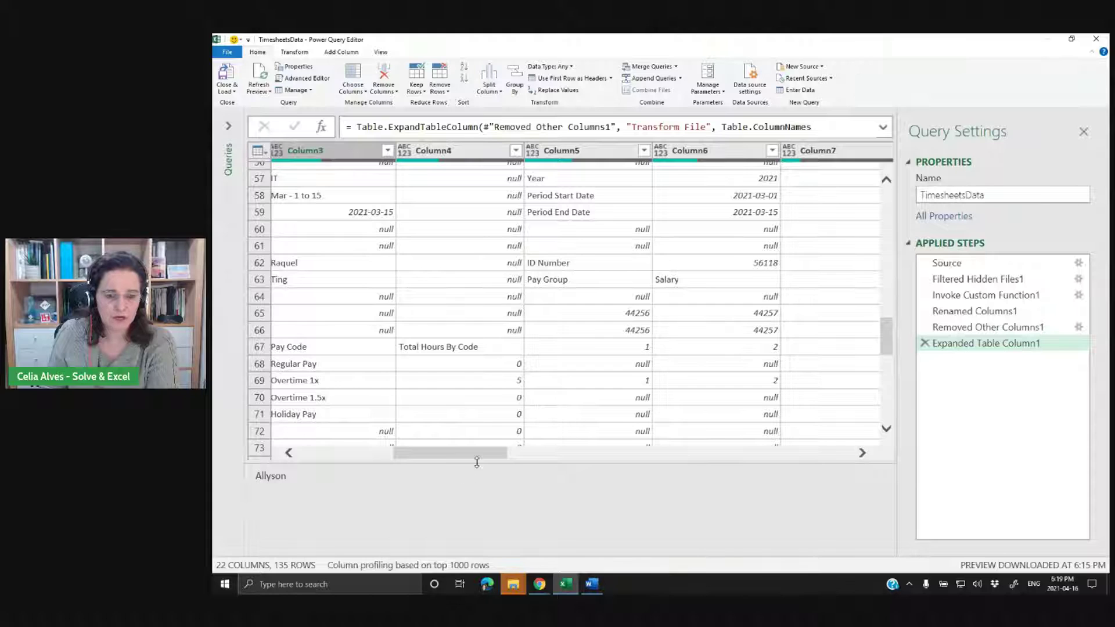
left_click_drag(475, 459, 382, 454)
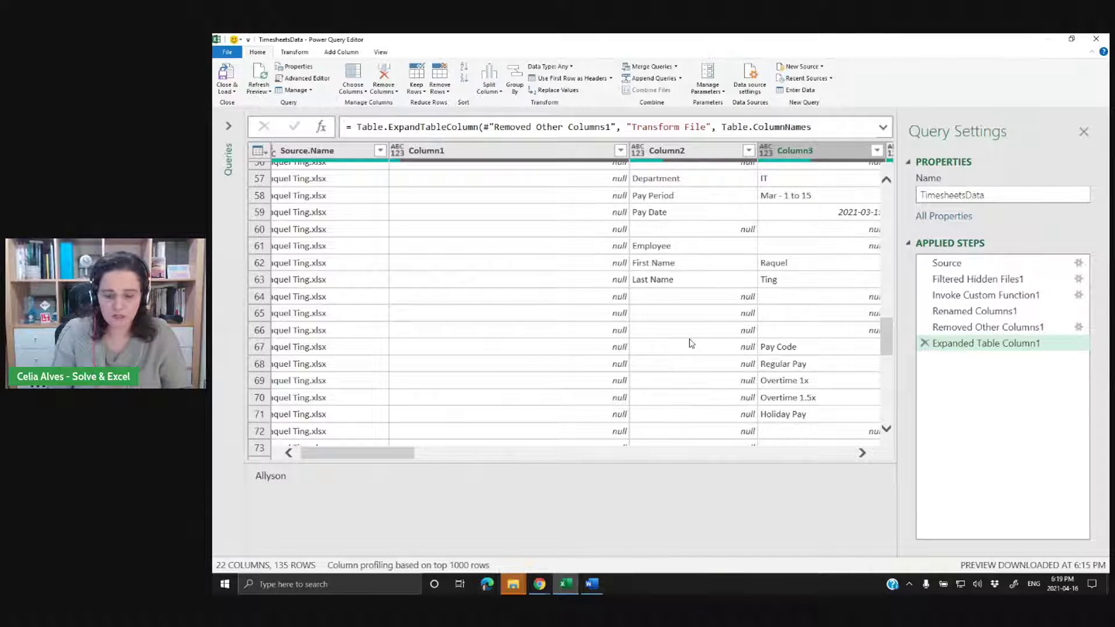
Zoom the editor out two levels and review the stacked timesheet blocks across Source.Name to Column6.
key("ctrl+minus")
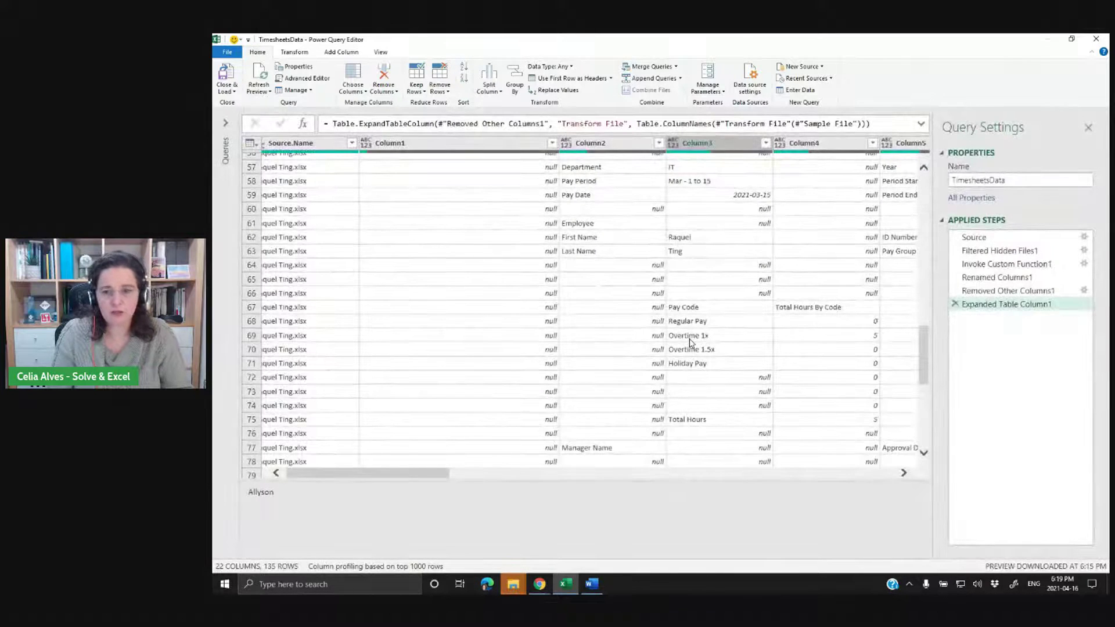
key("ctrl+minus")
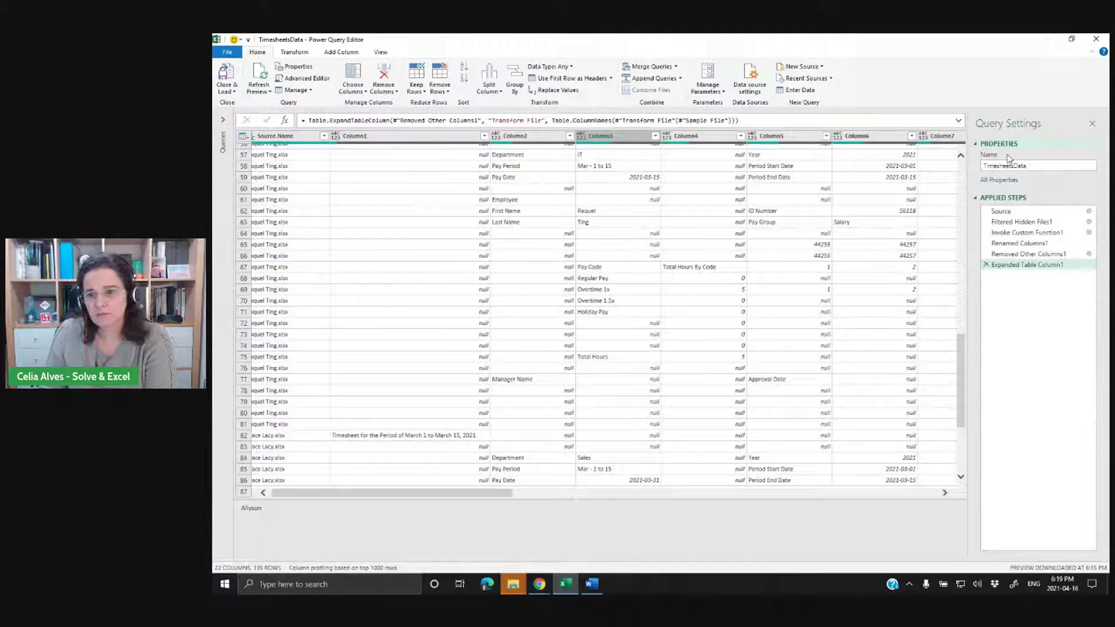
scroll(792, 245, "up", 6)
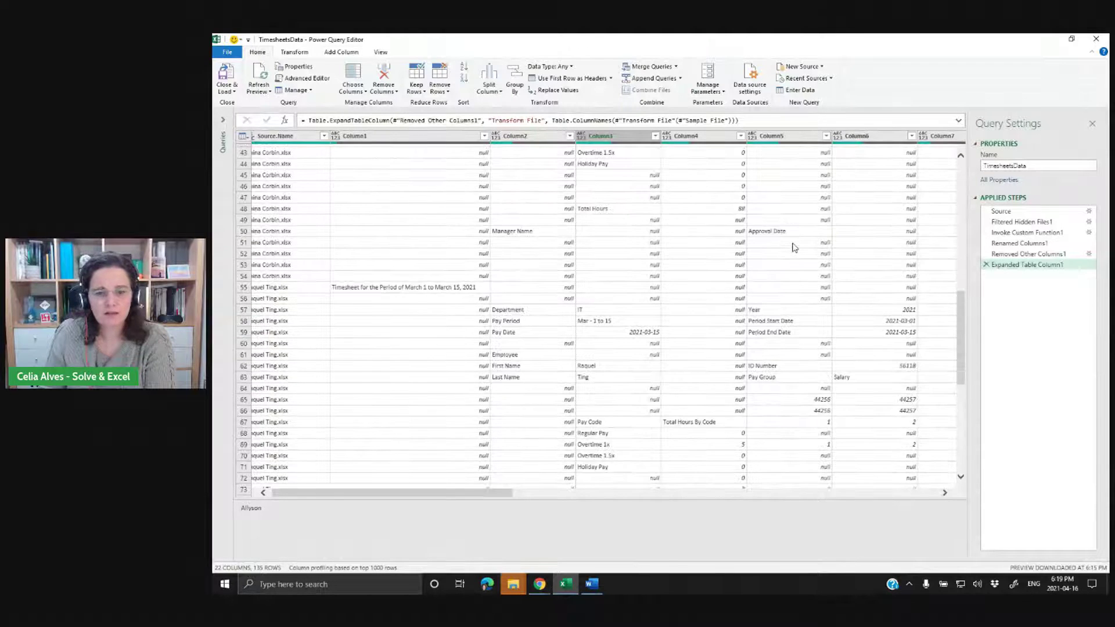
scroll(793, 247, "up", 3)
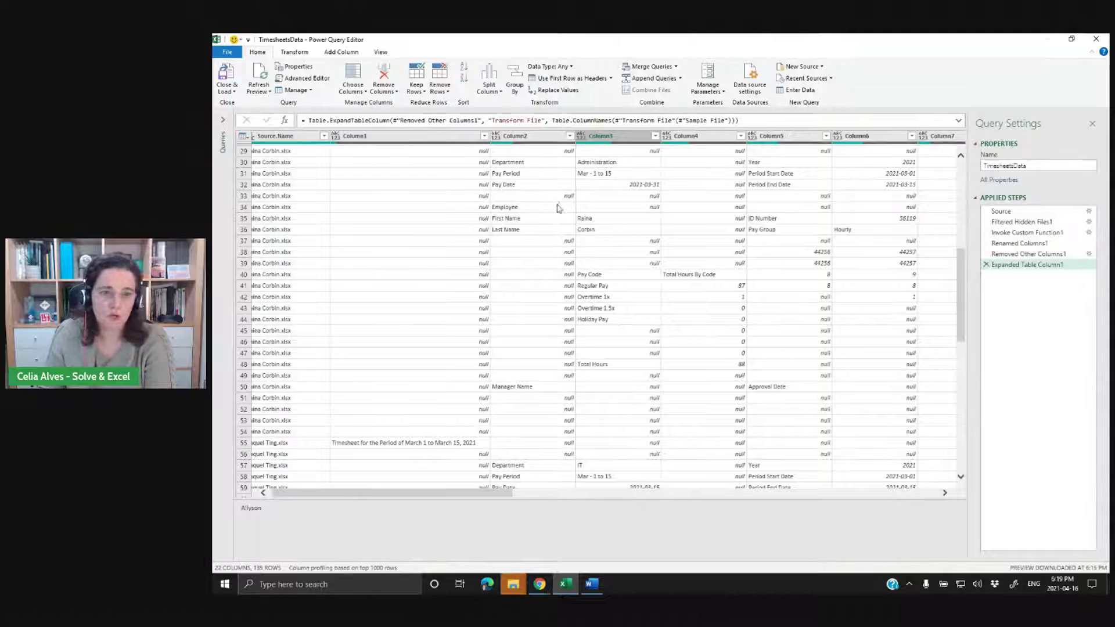
Expand the query list, open the Transform Sample File query and look through its columns up to Column21.
left_click(225, 121)
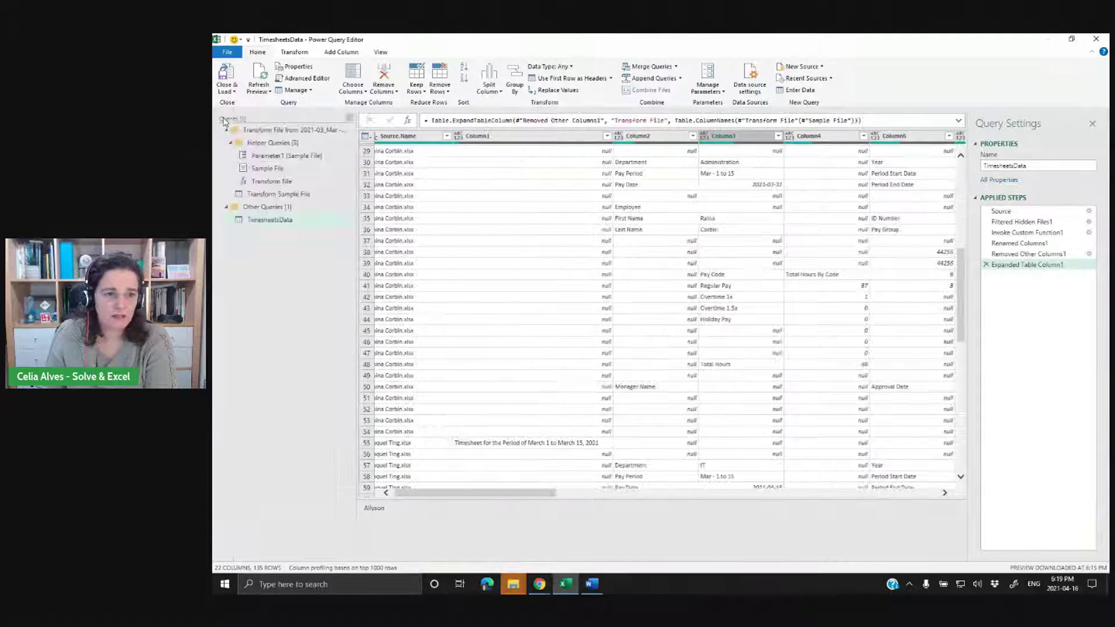
left_click(266, 196)
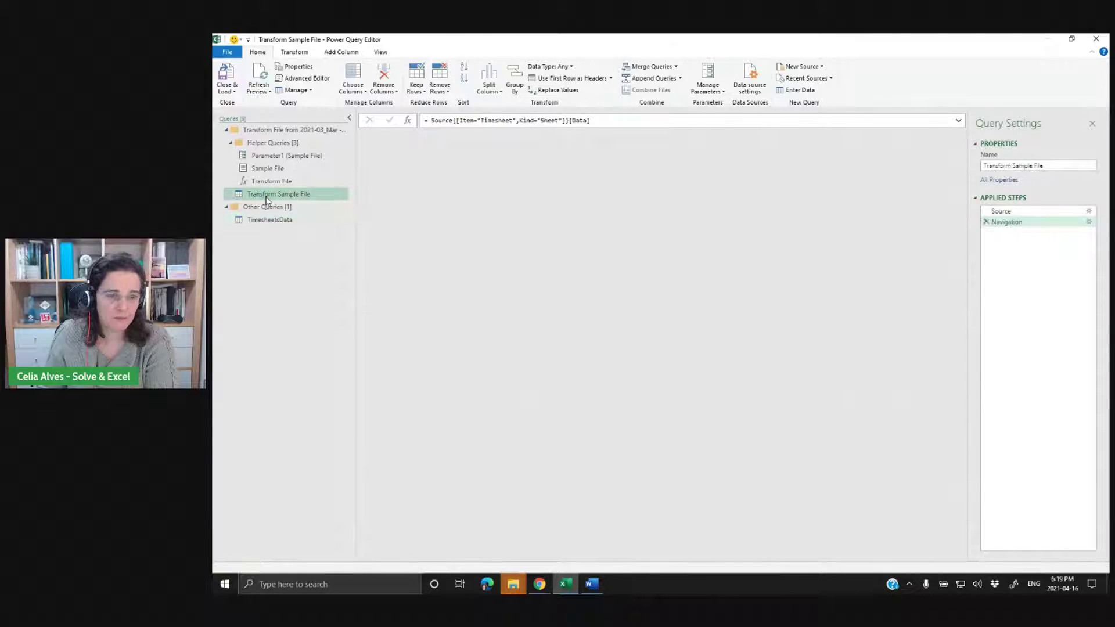
left_click_drag(525, 558, 923, 579)
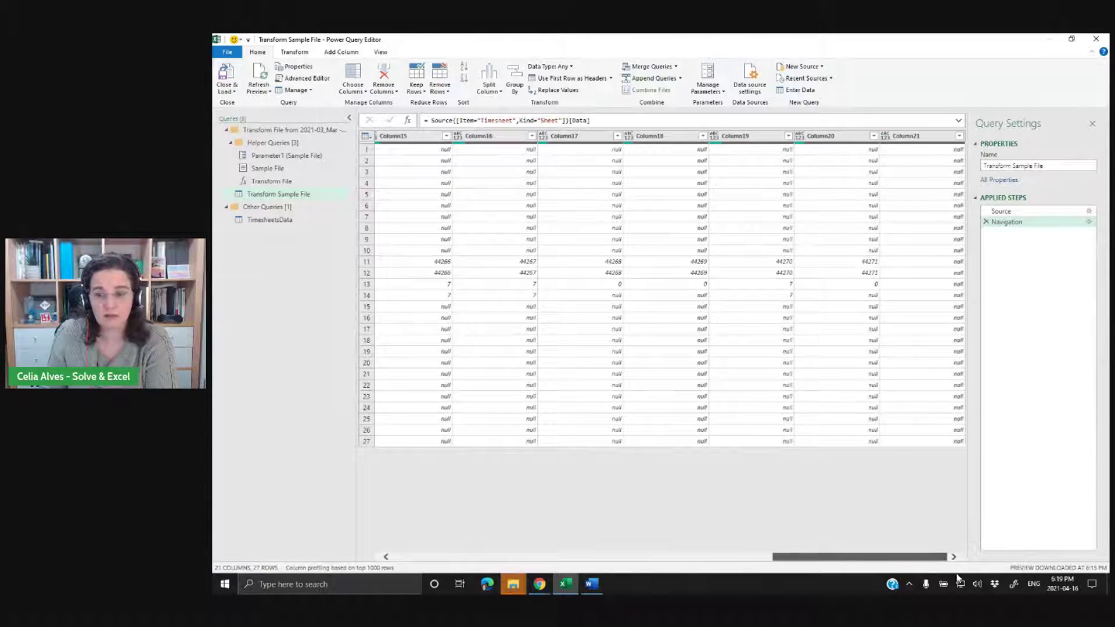
left_click_drag(900, 581, 378, 583)
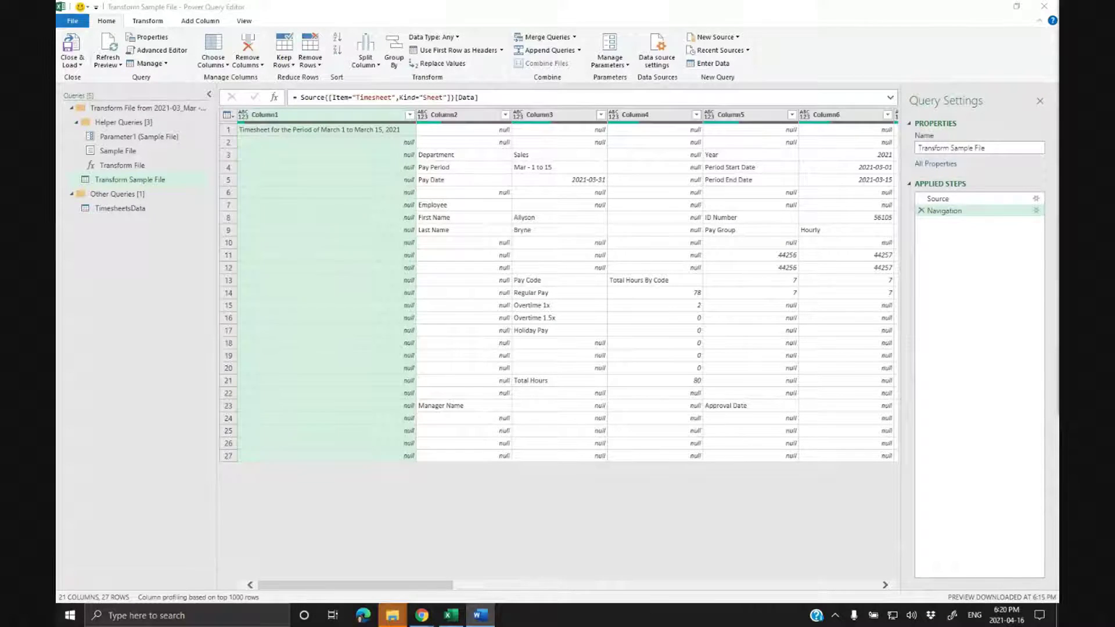
Locate the Pay Code header row in Column3 of Transform Sample File and collapse the query list.
left_click(139, 183)
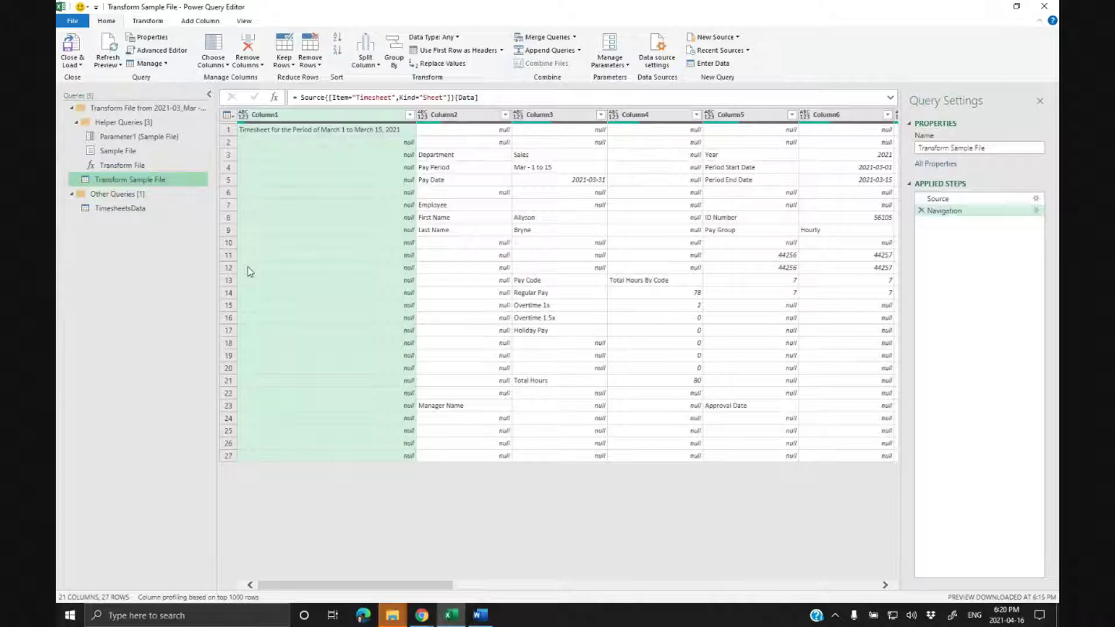
left_click(538, 284)
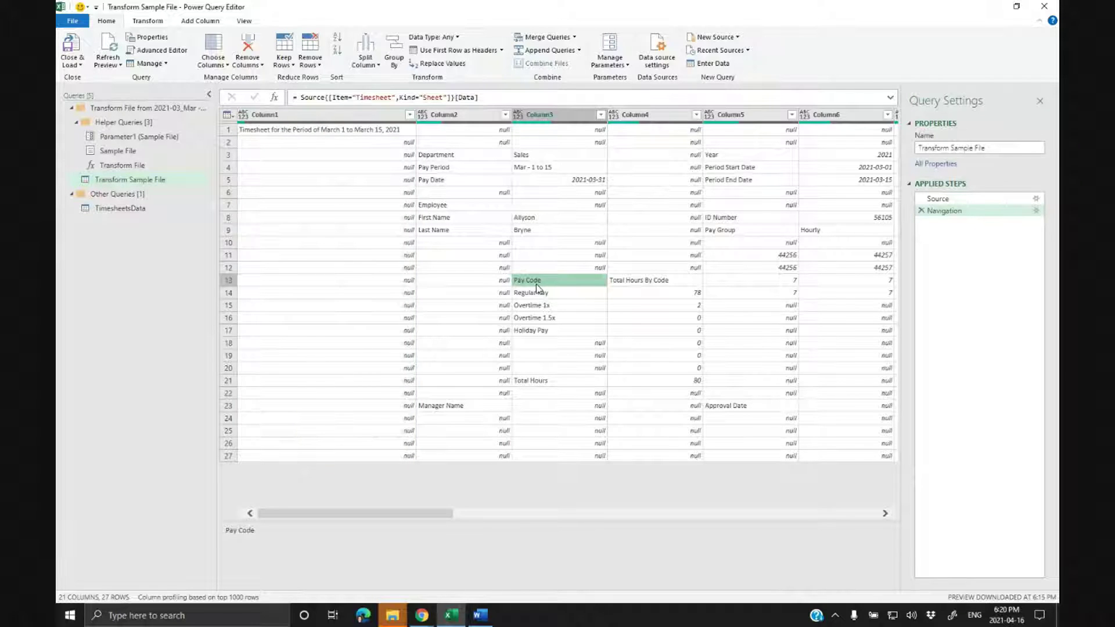
left_click_drag(447, 513, 504, 515)
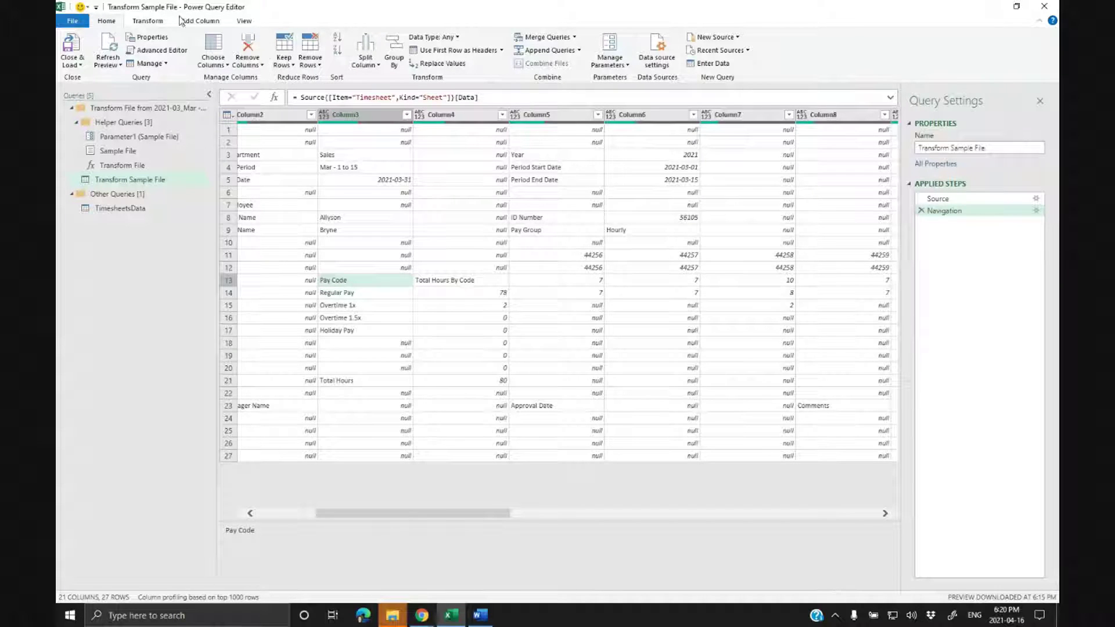
left_click(209, 94)
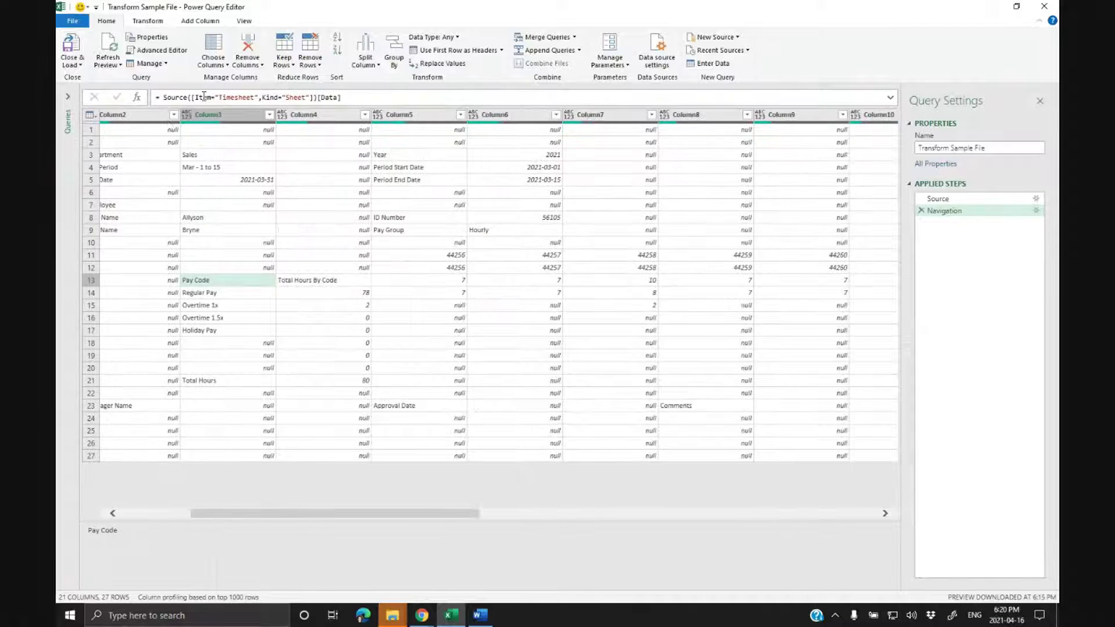
left_click_drag(415, 516, 368, 519)
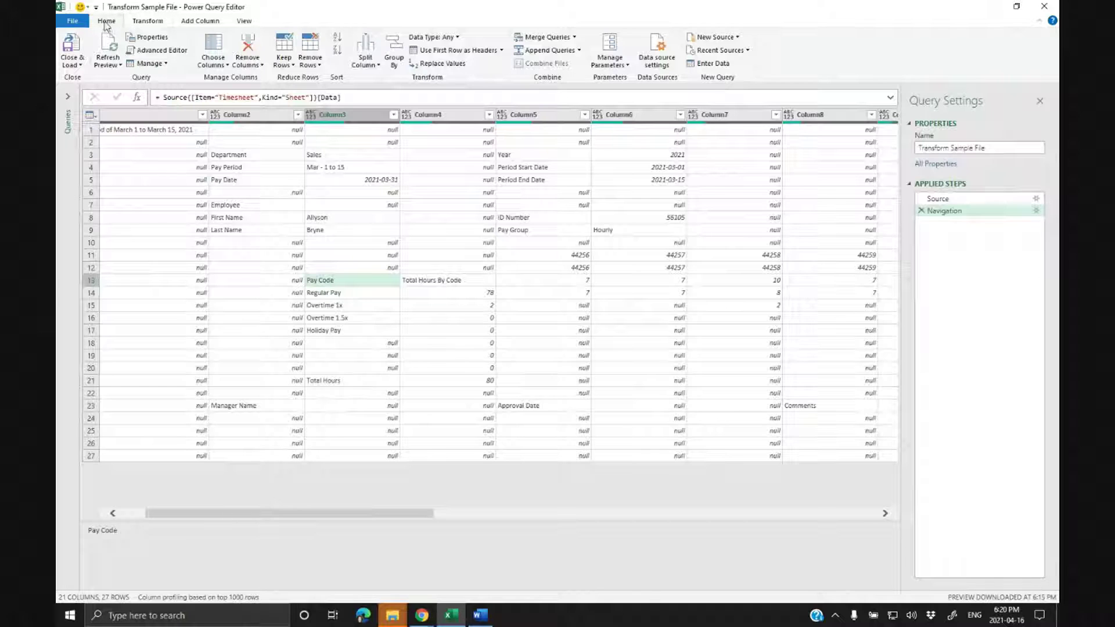
Remove the top 12 rows of the sample timesheet and promote the Pay Code row to headers.
left_click(309, 61)
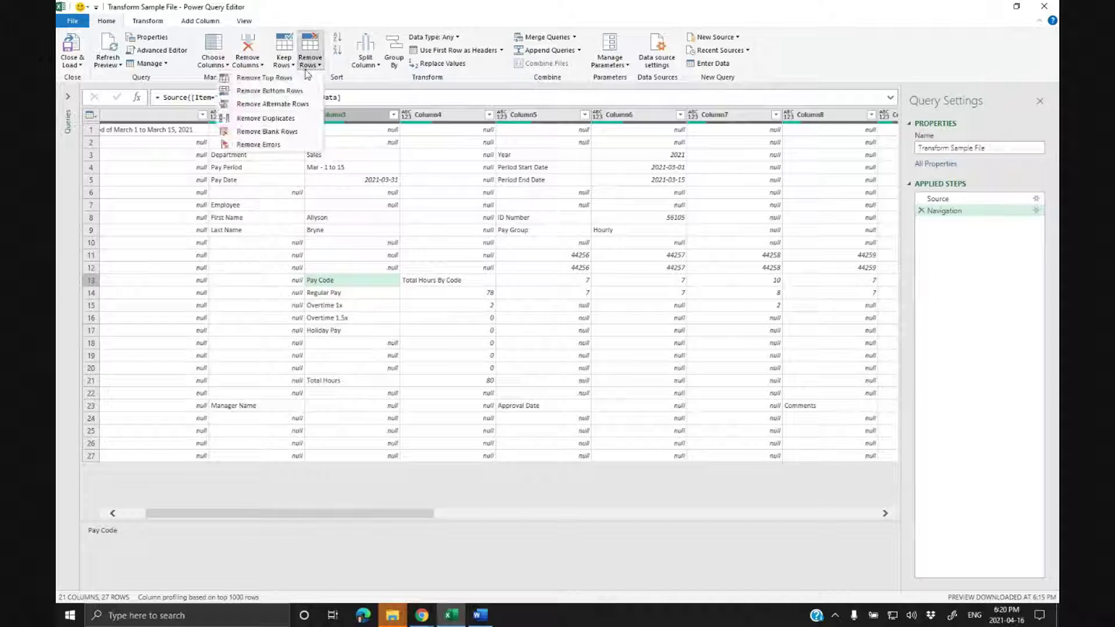
left_click(301, 81)
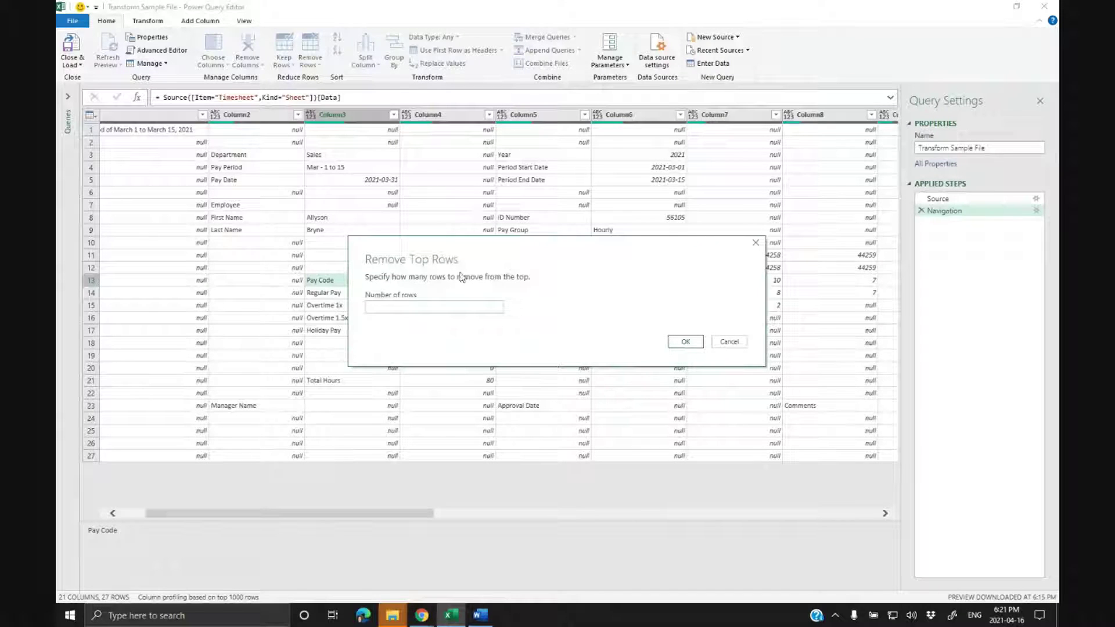
left_click(436, 311)
type("12")
left_click(674, 340)
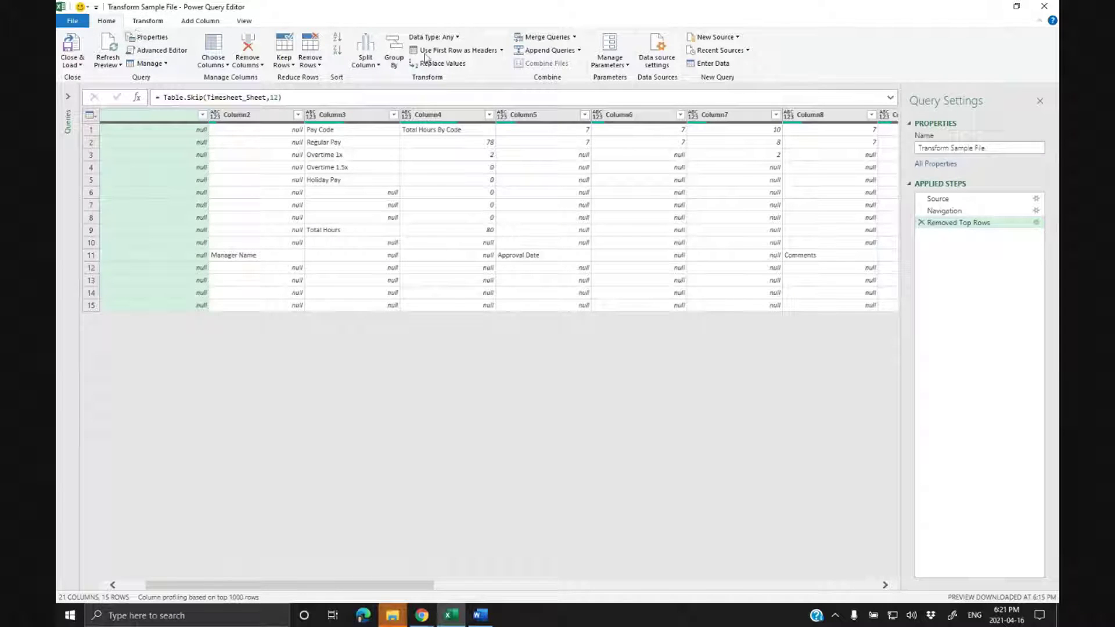
left_click(460, 50)
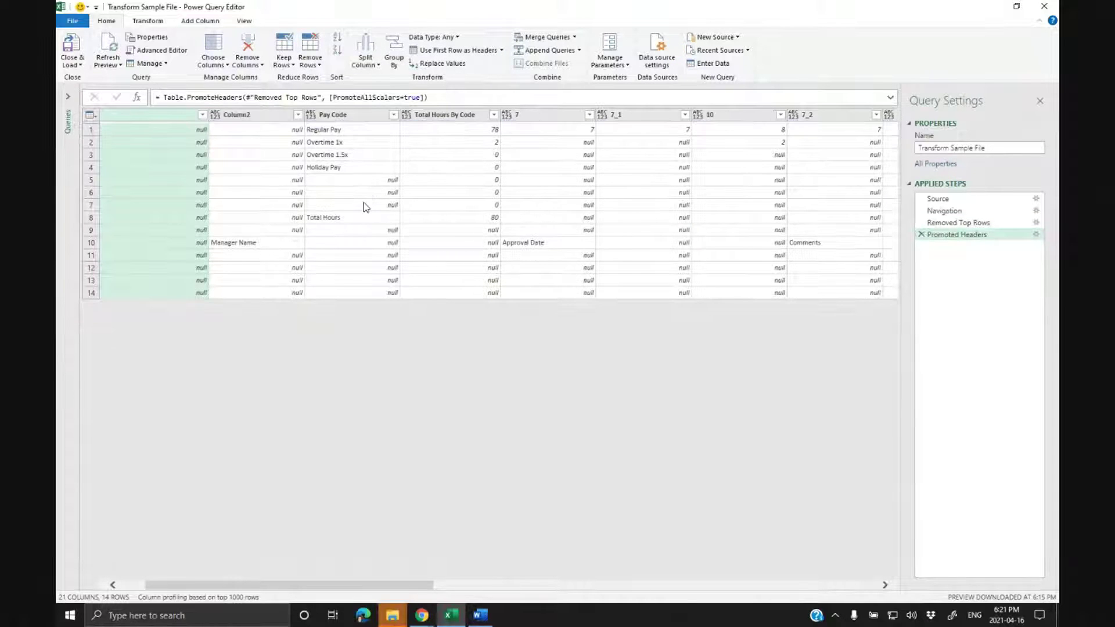
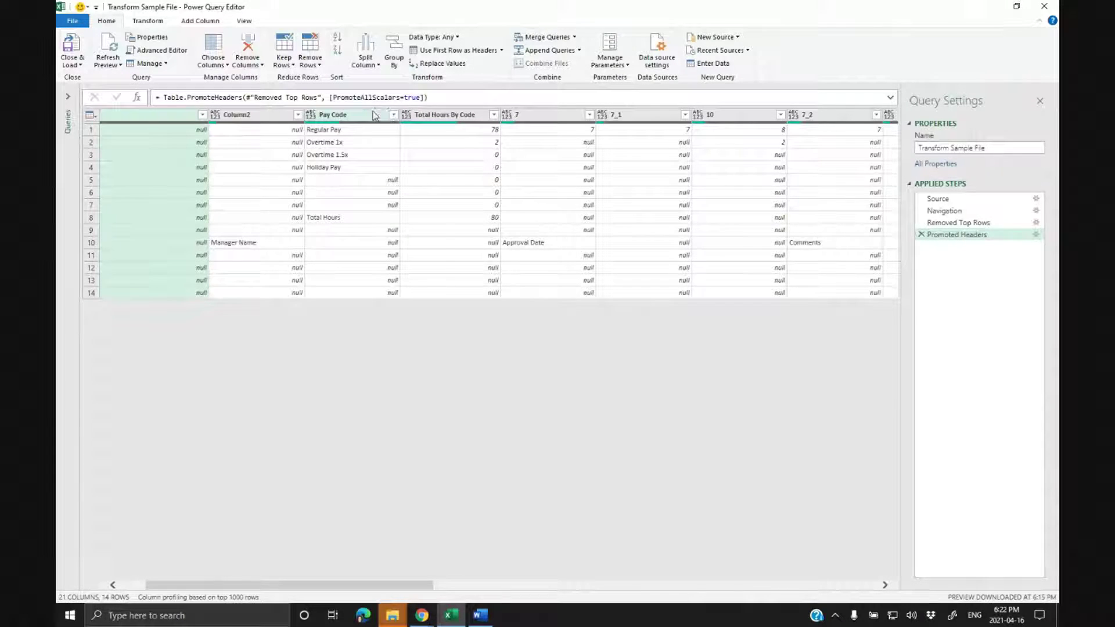
Filter out the empty values in the Pay Code column with Remove Empty.
left_click(358, 116)
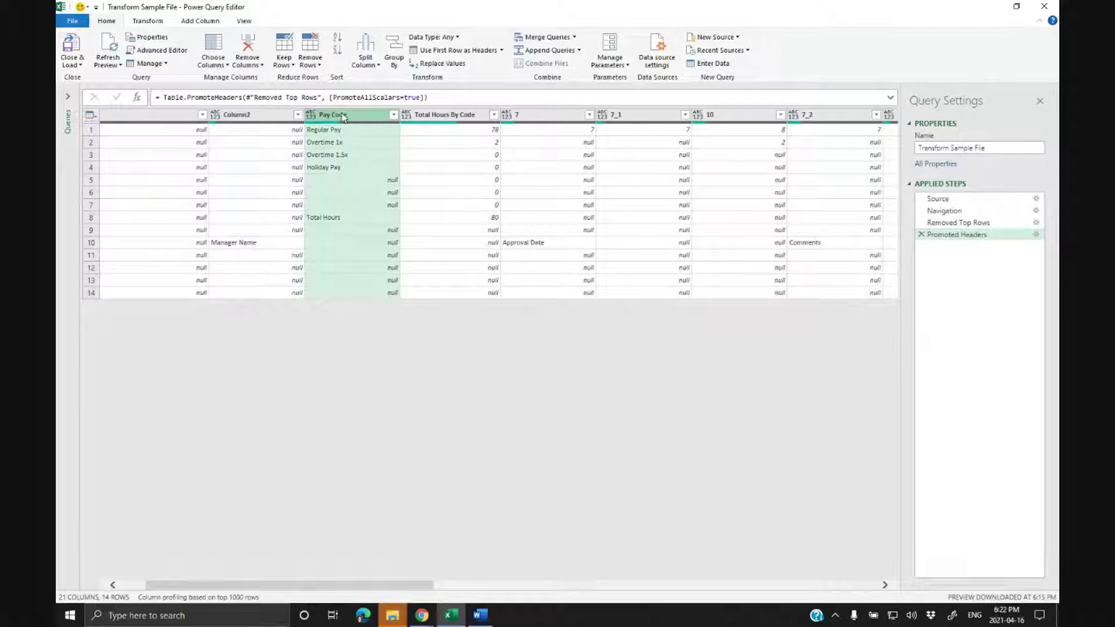
left_click(394, 116)
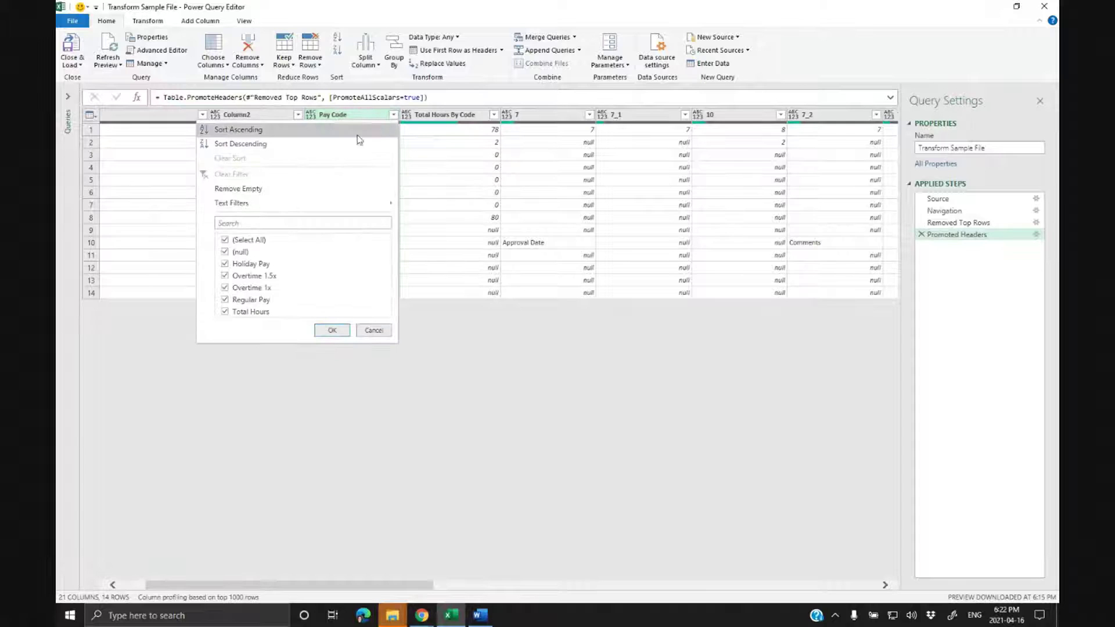
left_click(244, 190)
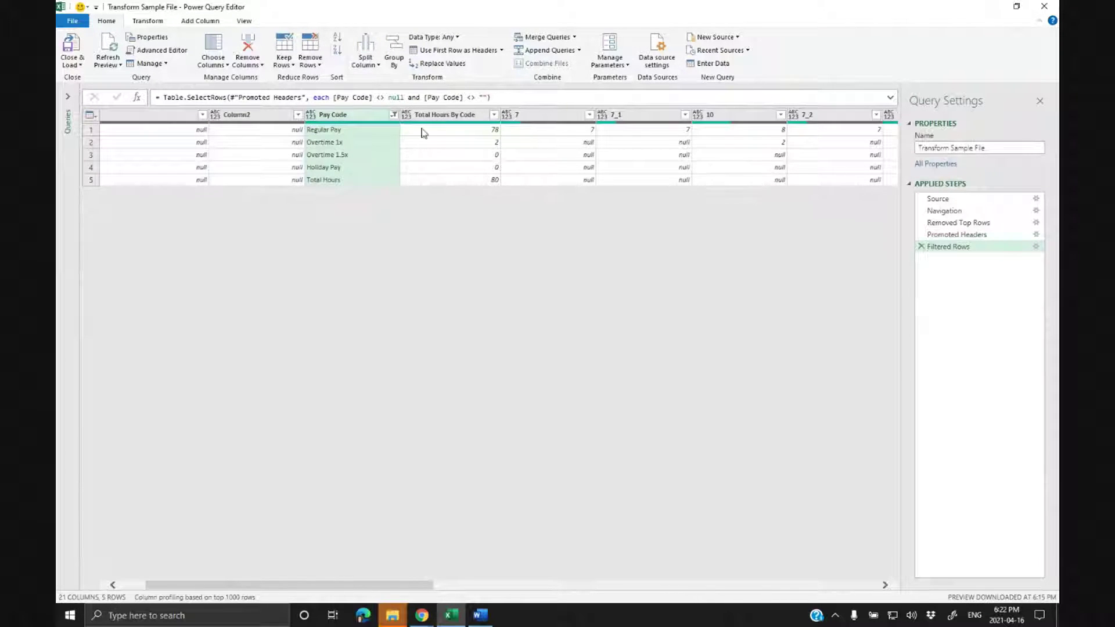
Add a text filter that keeps only rows where Pay Code does not equal Total Hours.
left_click(393, 116)
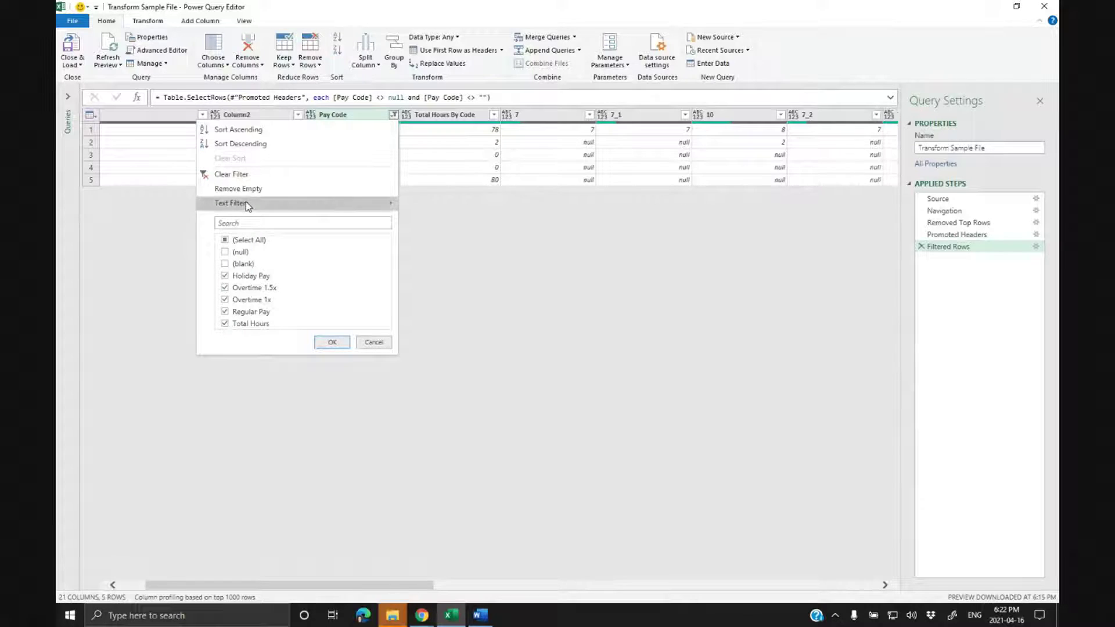
mouse_move(246, 201)
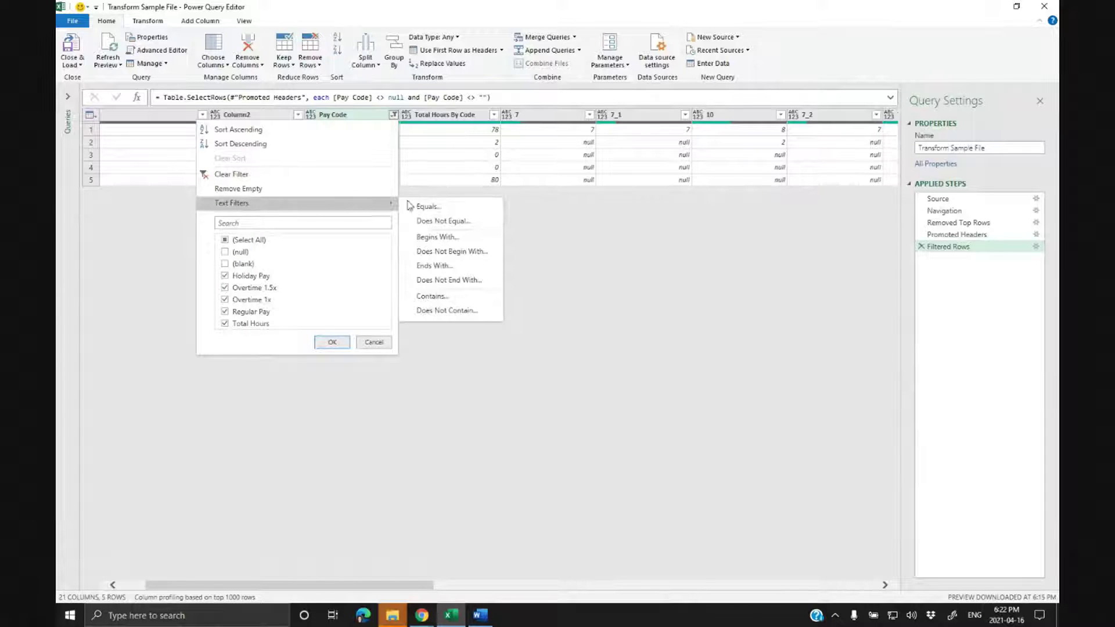
left_click(457, 222)
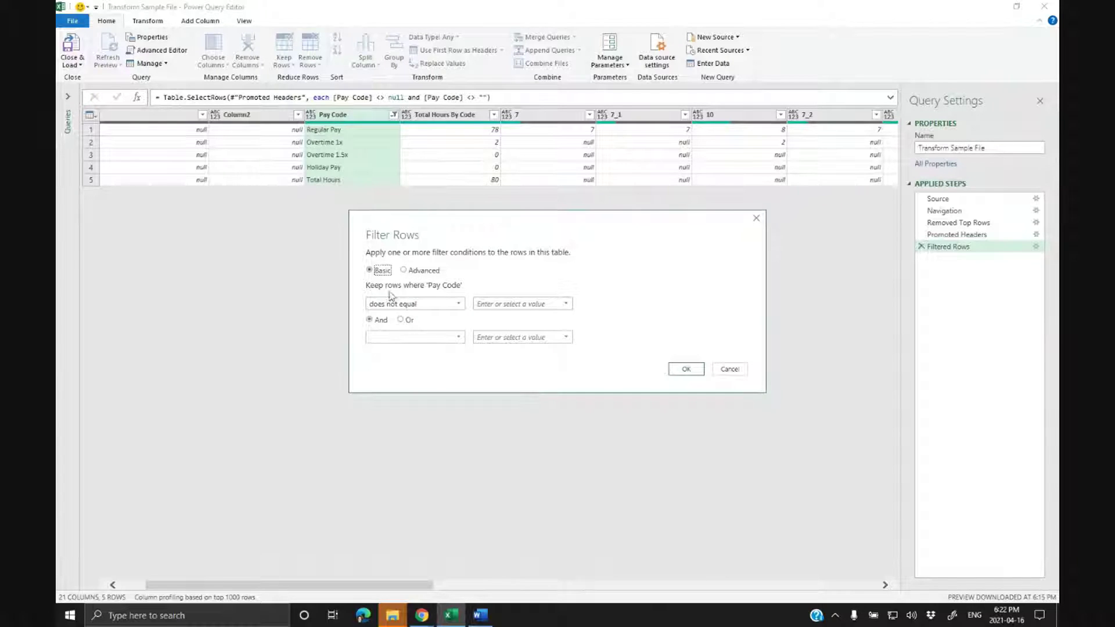
left_click(482, 304)
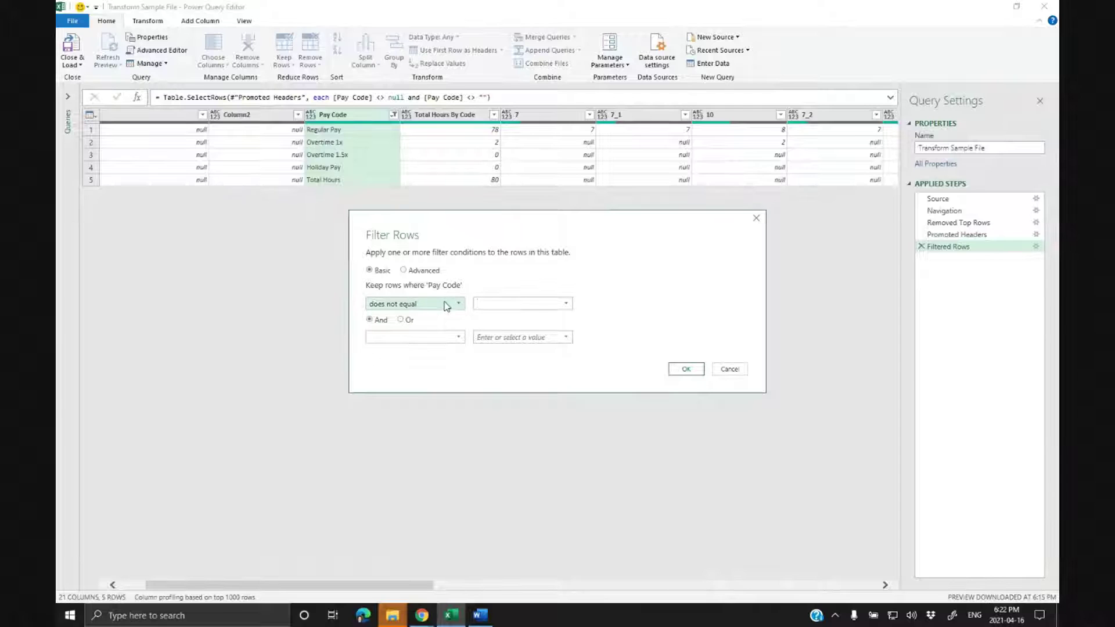
type("Total Hours")
left_click(686, 369)
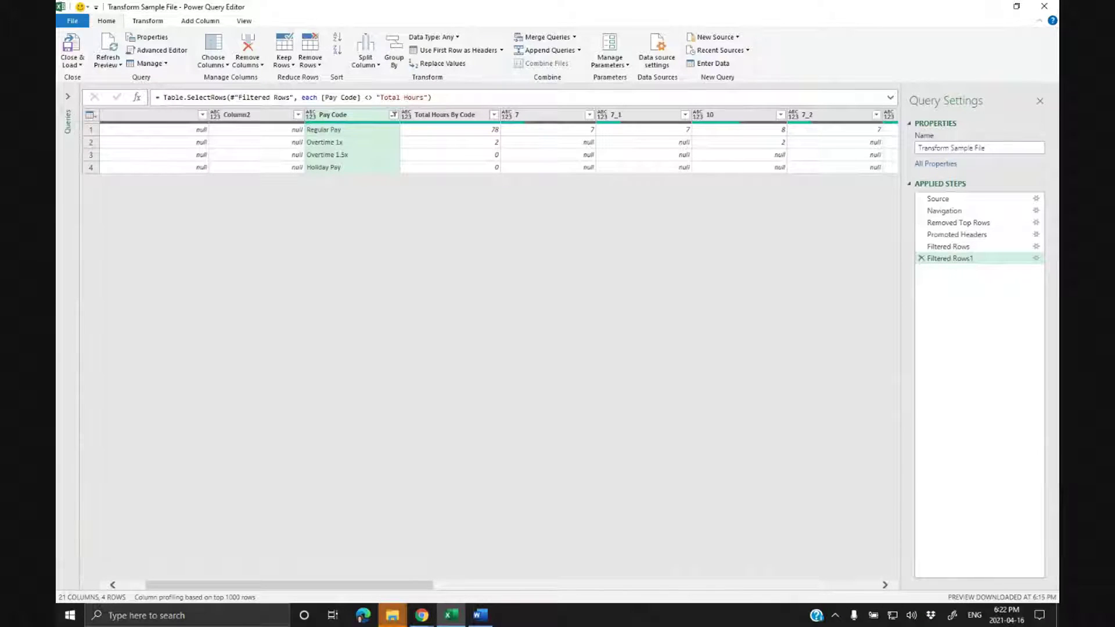
key("alt+Tab")
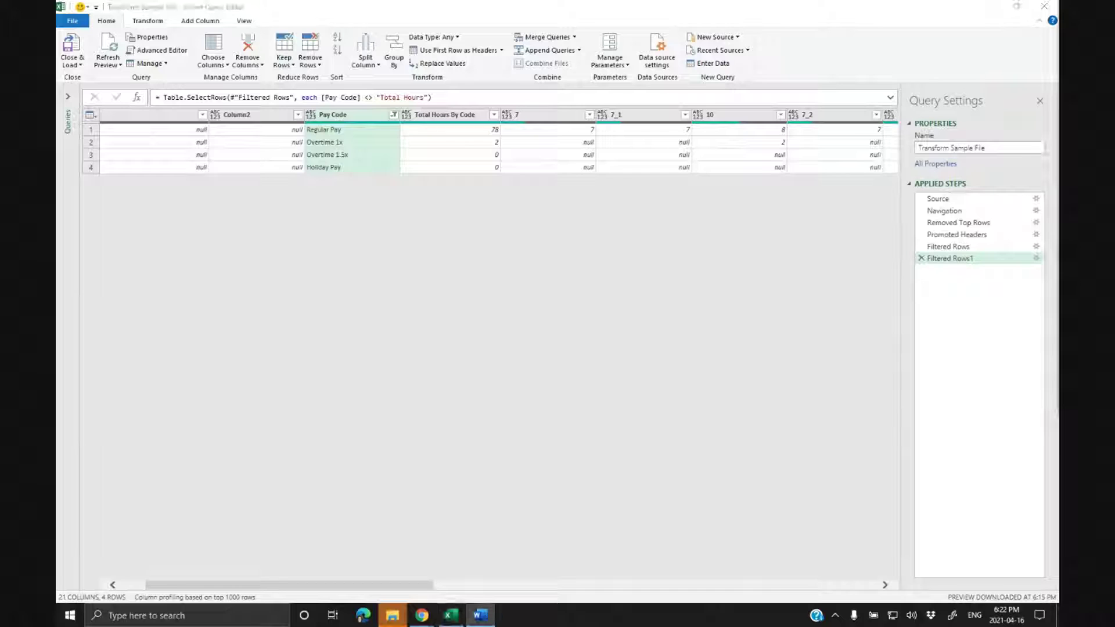
key("alt+Tab")
Delete the Filtered Rows1 step from the applied steps of Transform Sample File.
left_click(921, 259)
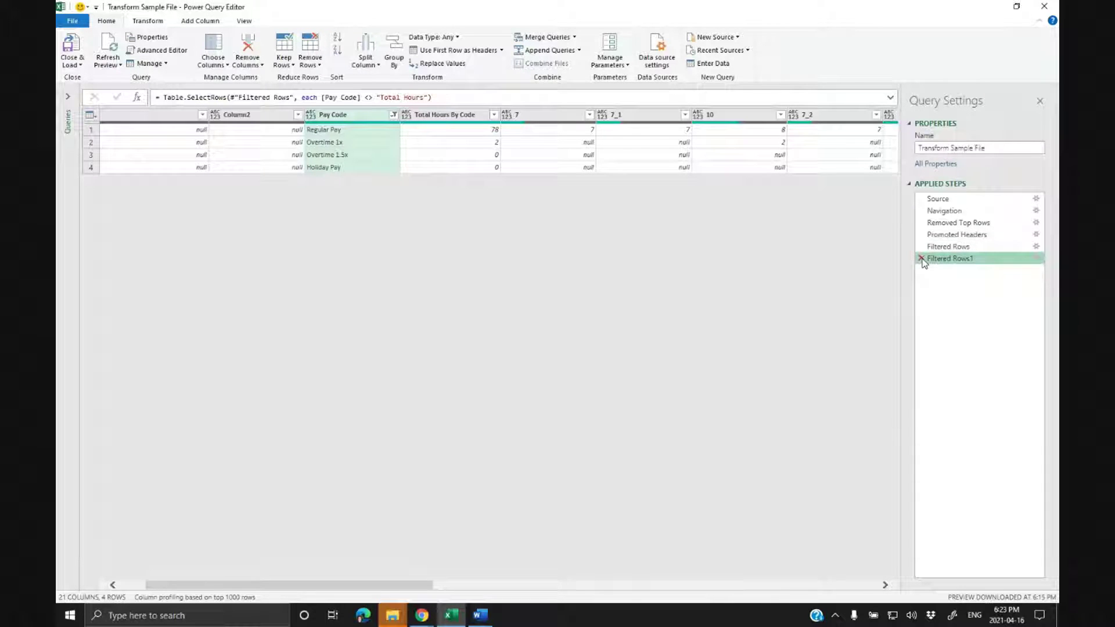
mouse_move(928, 269)
left_mouse_down()
mouse_move(941, 276)
mouse_move(925, 259)
mouse_move(942, 255)
left_mouse_up()
left_click(921, 258)
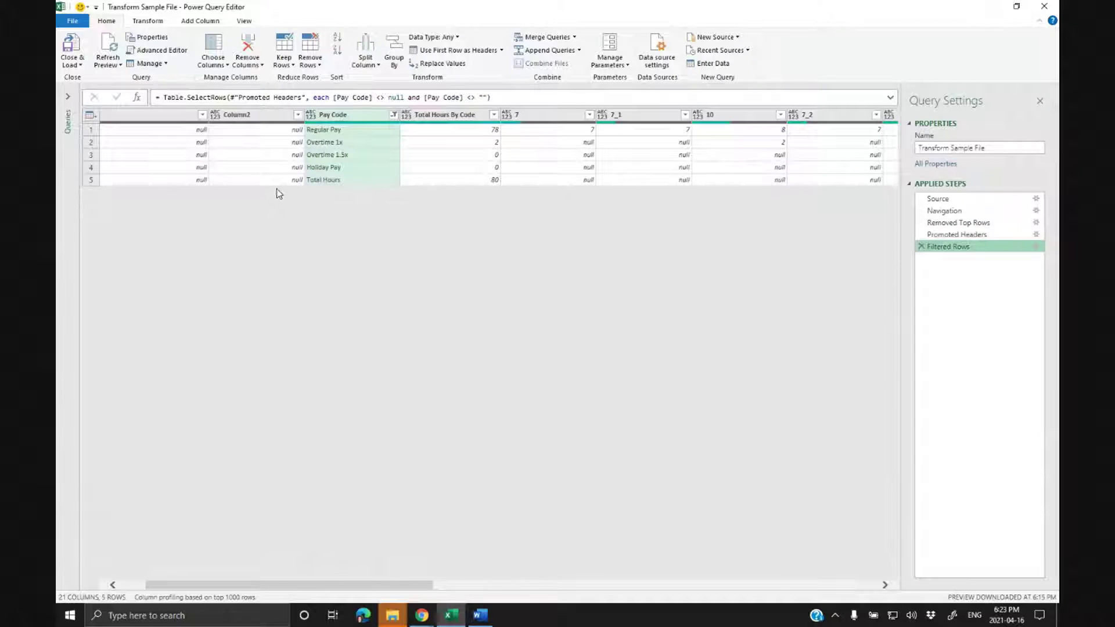
Exclude Total Hours from the Pay Code column by deselecting that value in the column's filter list.
left_click(394, 114)
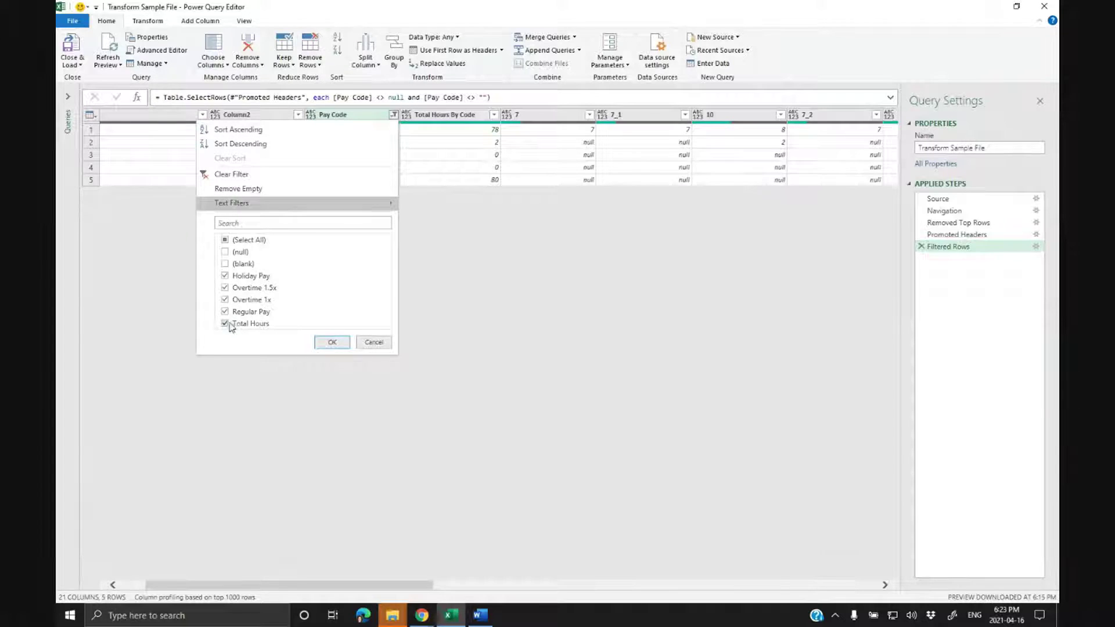
left_click(225, 323)
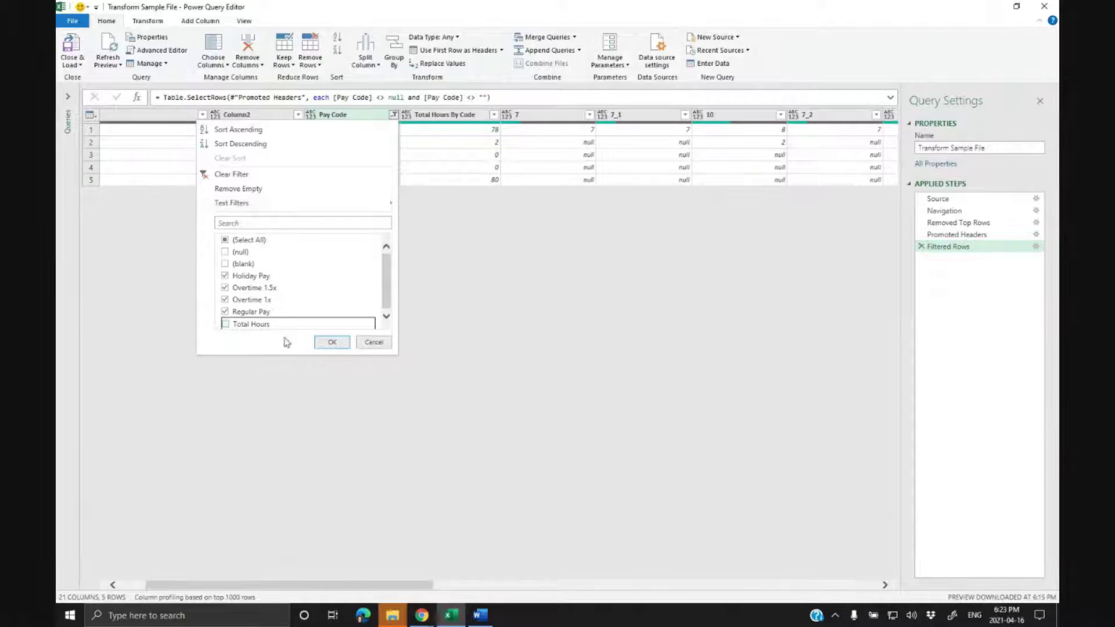
left_click(336, 343)
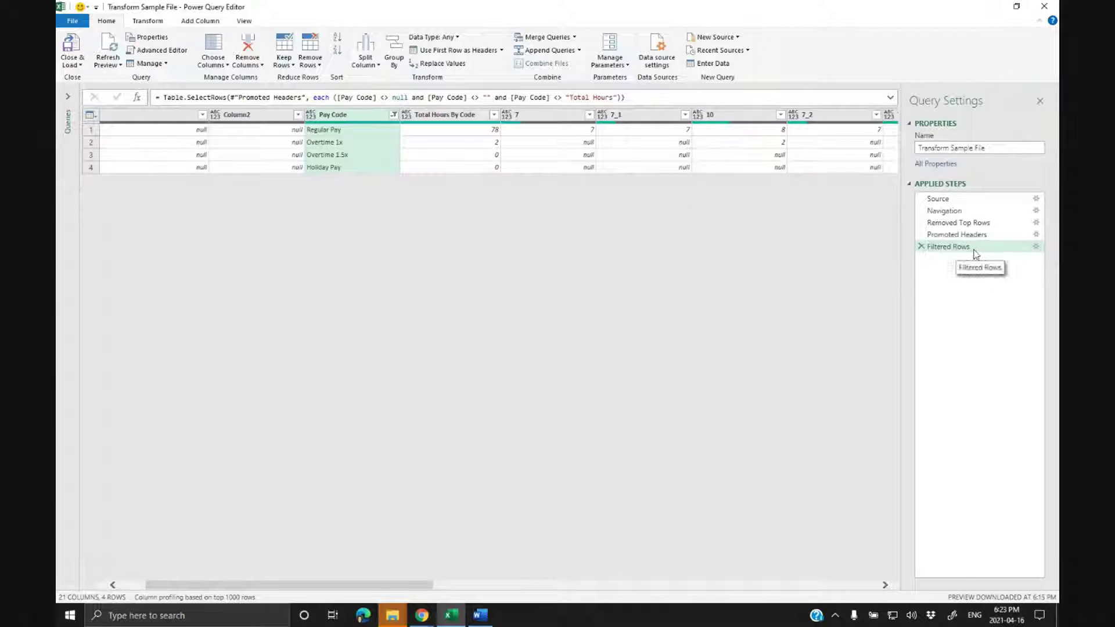
Examine the Table.SelectRows formula of the Filtered Rows step and its combined Pay Code conditions.
left_click_drag(163, 98, 226, 98)
left_click(710, 97)
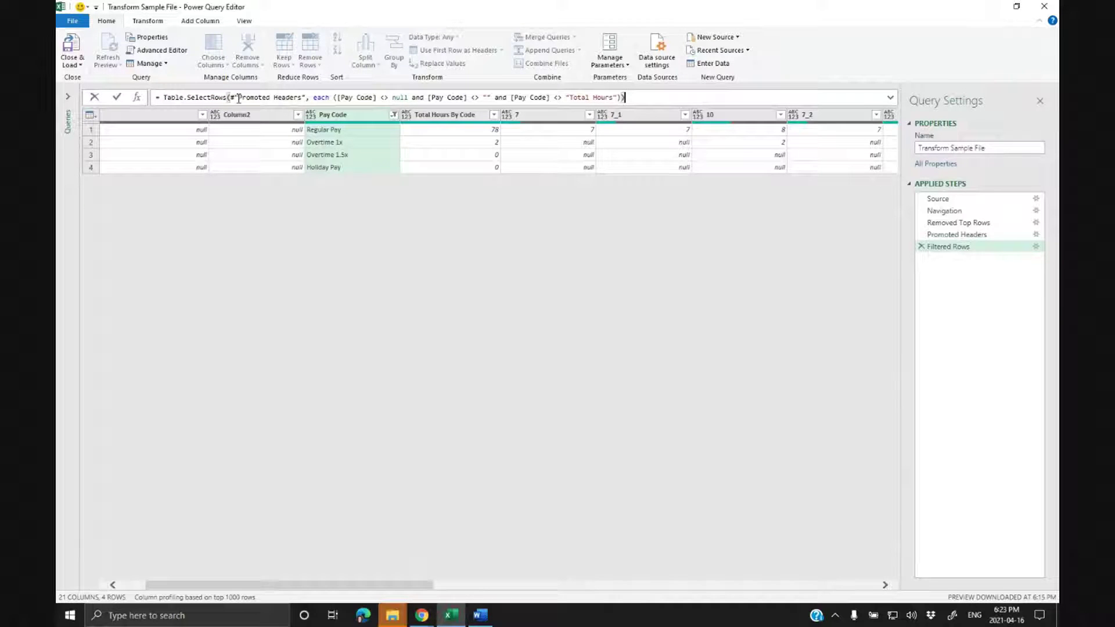
left_click_drag(338, 99, 594, 97)
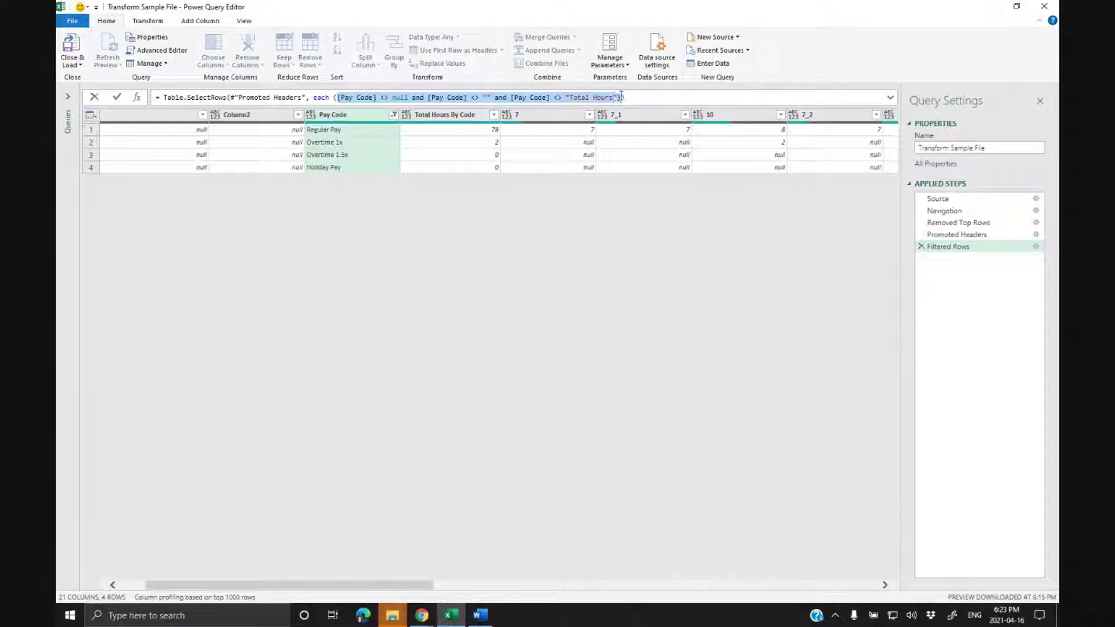
Keep only the Pay Code and Total Hours By Code columns, removing all other columns from Transform Sample File.
left_click(662, 95)
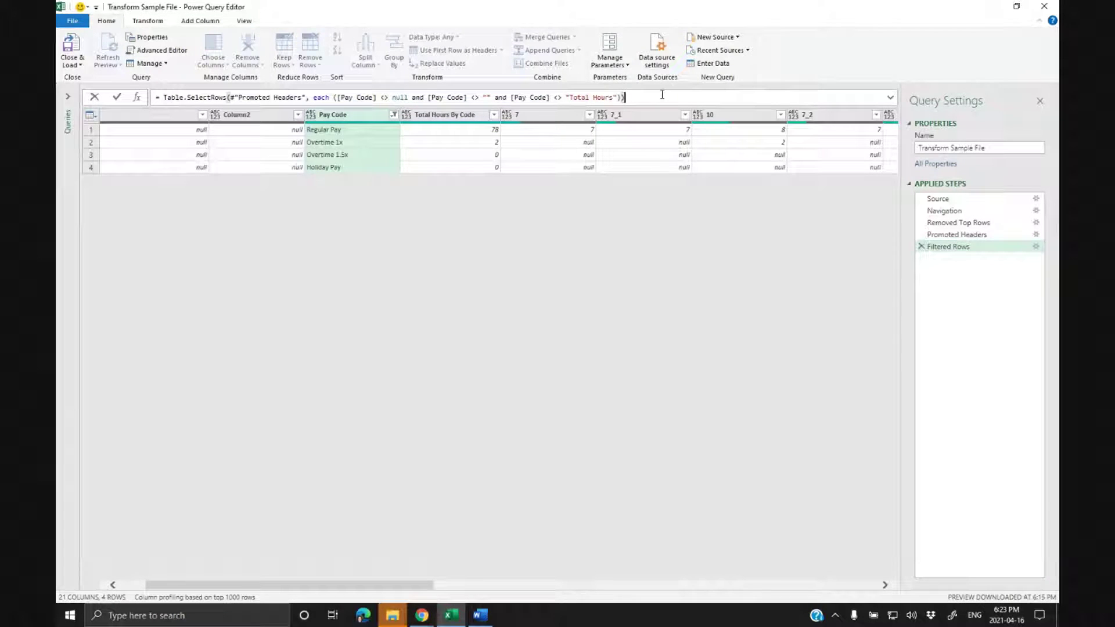
left_click(532, 244)
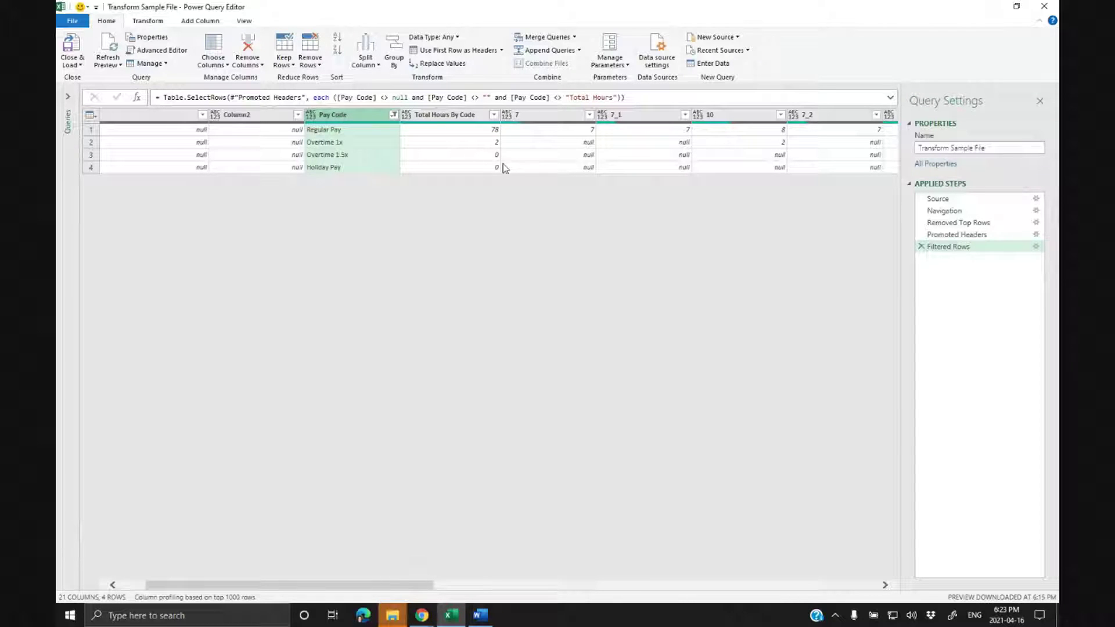
left_click(444, 115, "ctrl")
right_click(443, 116)
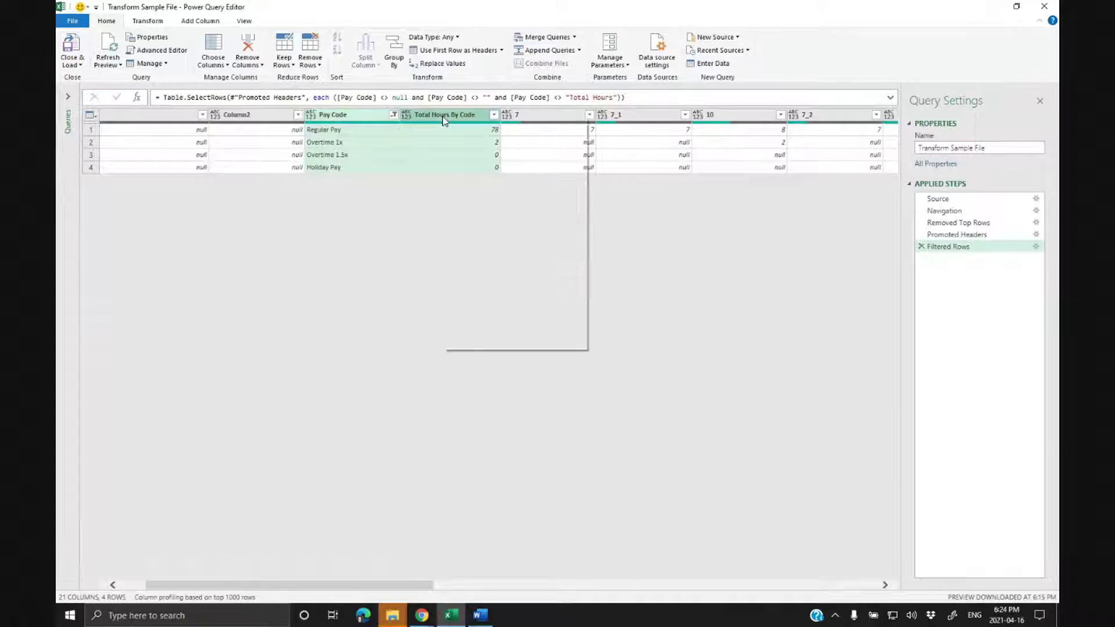
left_click(526, 154)
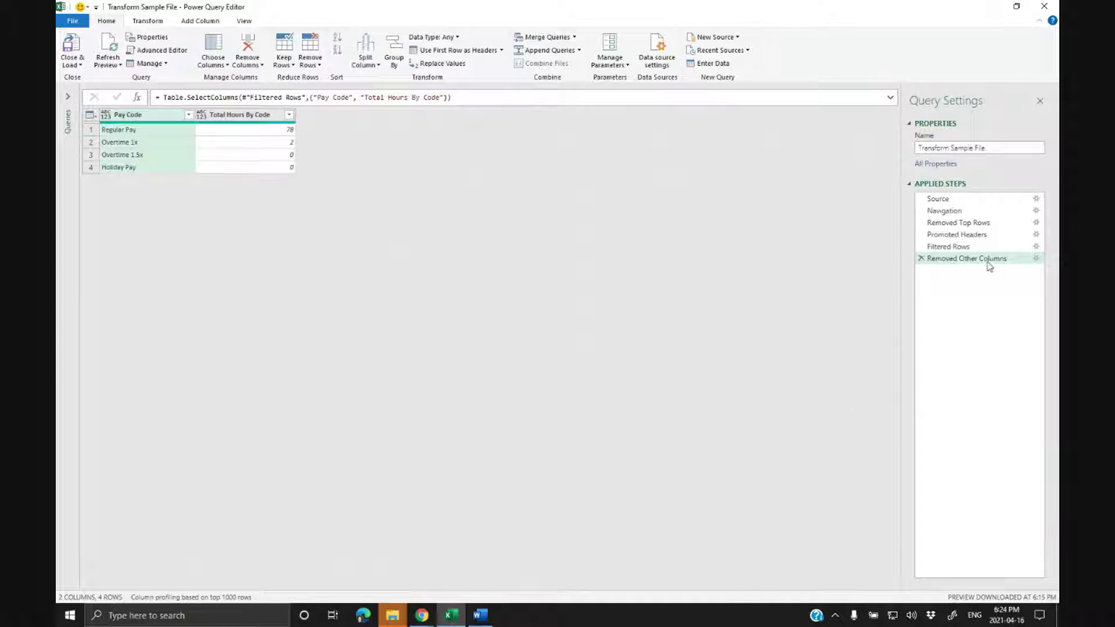
Move the Removed Other Columns step ahead of Filtered Rows and review the data at each of the last three steps.
left_click_drag(968, 262, 966, 244)
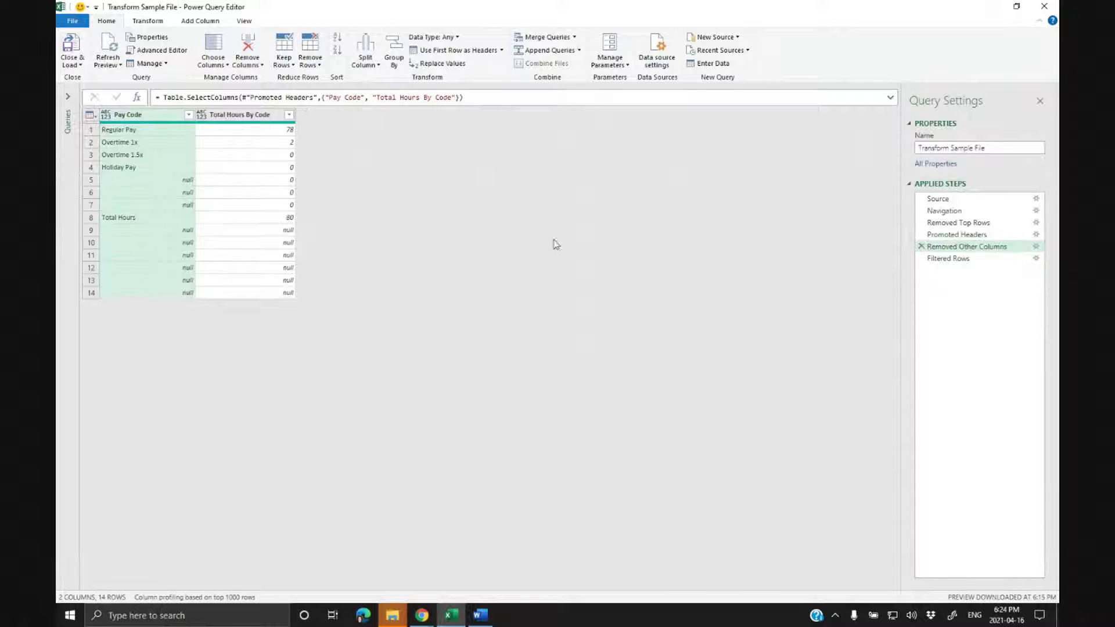
left_click(944, 234)
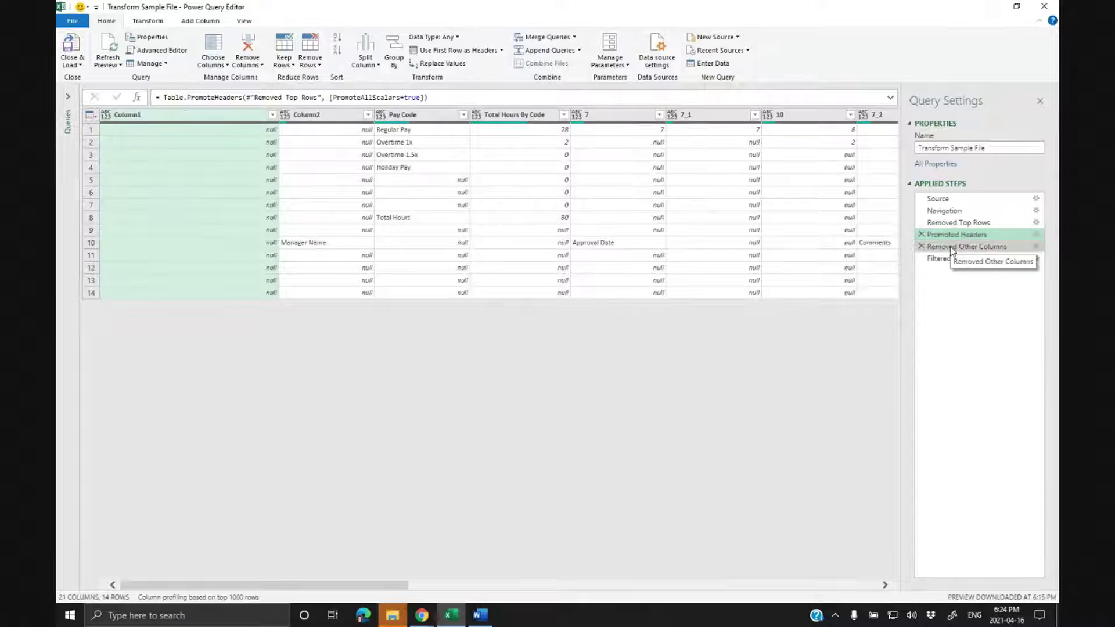
left_click(953, 247)
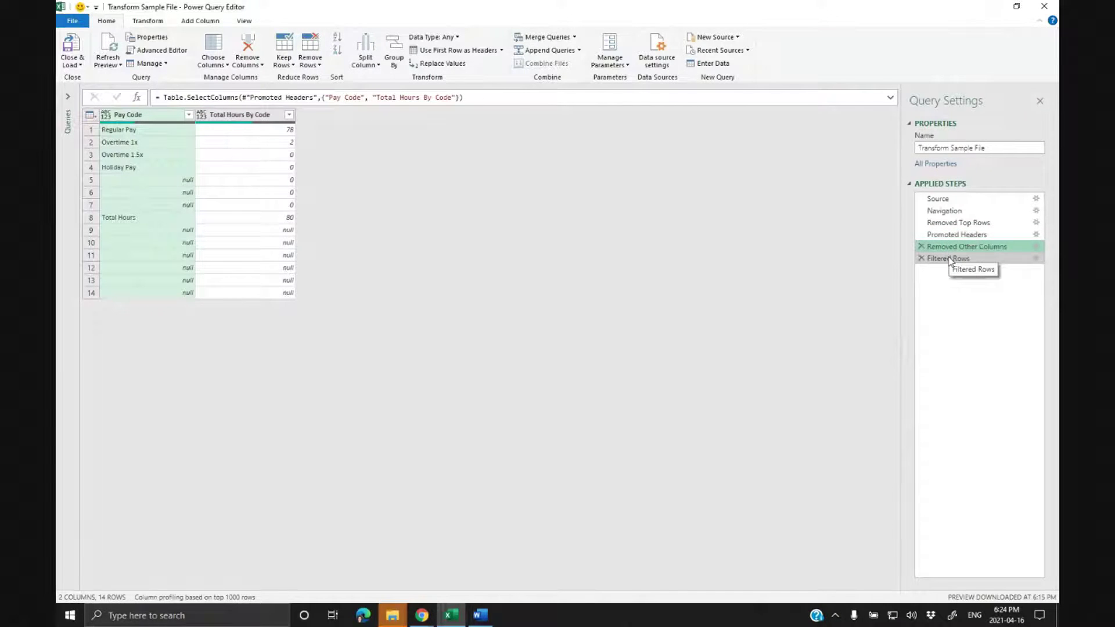
left_click(951, 260)
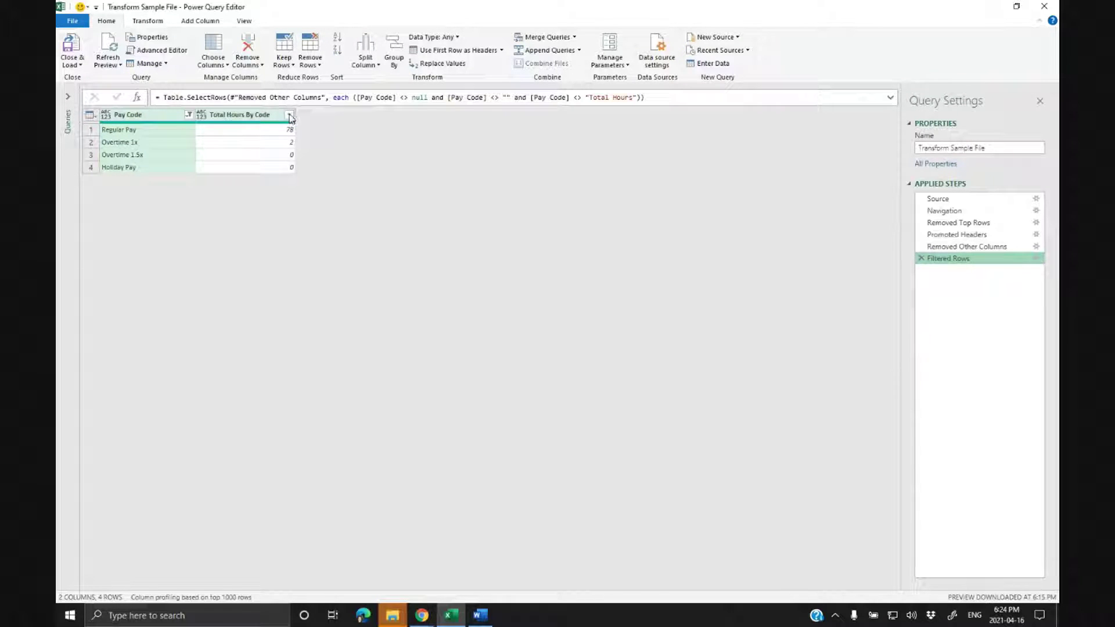
Filter the Total Hours By Code column to exclude rows with the value 0.
left_click(290, 118)
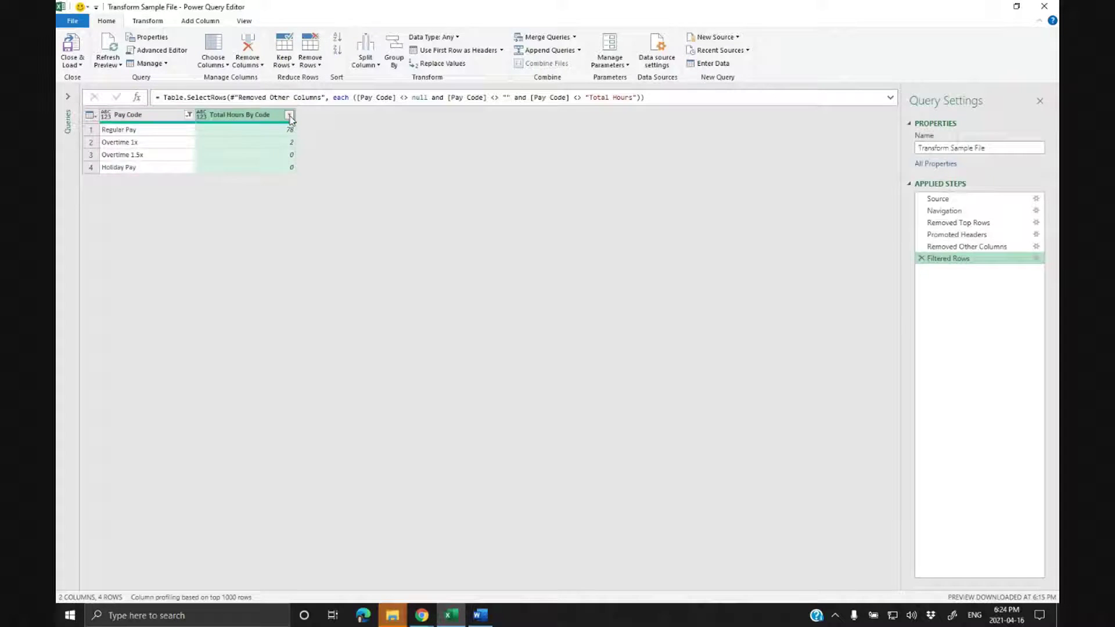
left_click(289, 115)
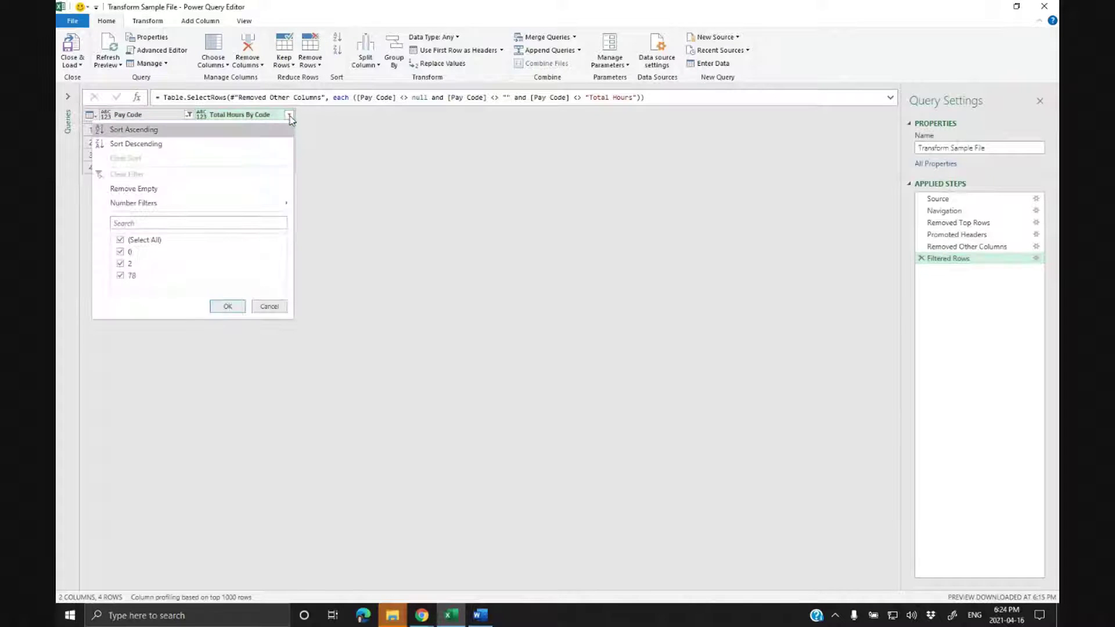
left_click(121, 252)
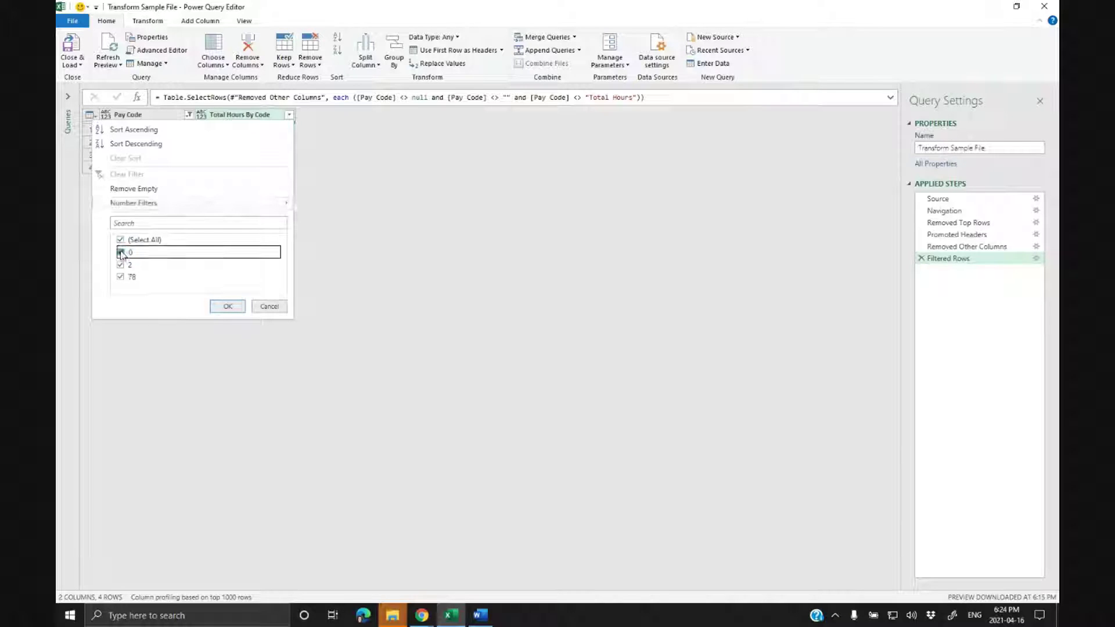
left_click(223, 308)
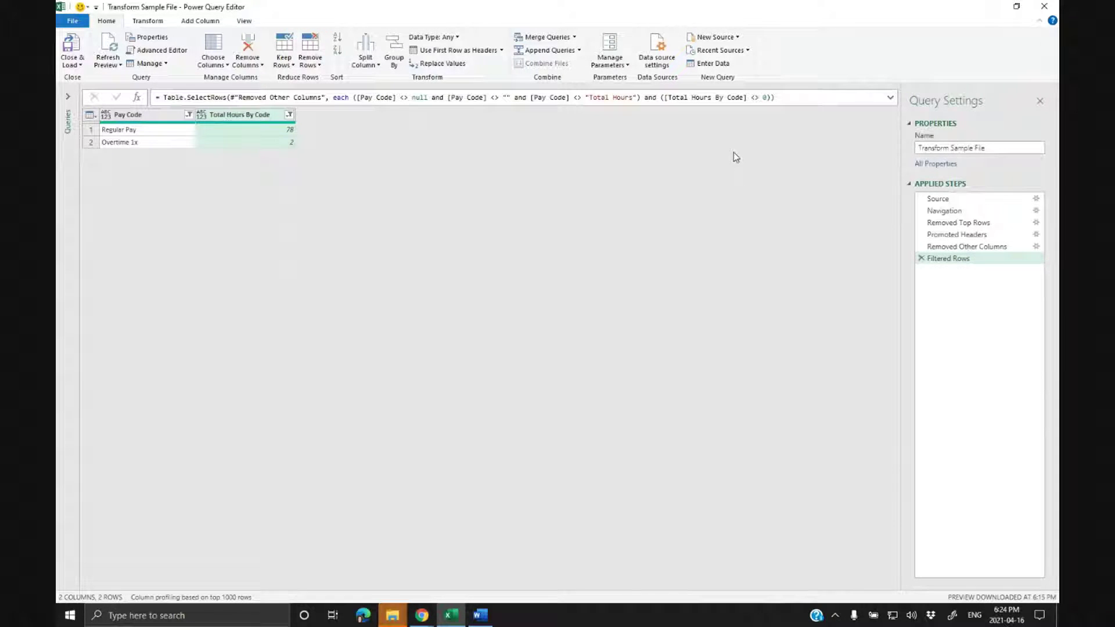
Enlarge the editor and examine the full Filtered Rows formula with its conditions on Pay Code and Total Hours By Code.
left_click_drag(660, 98, 768, 98)
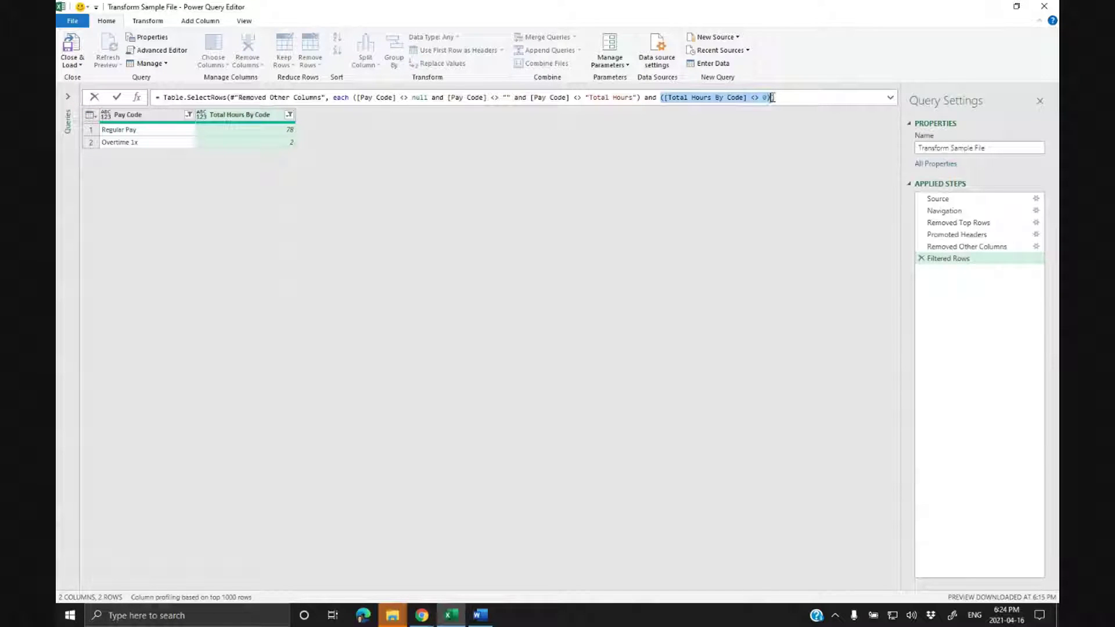
left_click(744, 118)
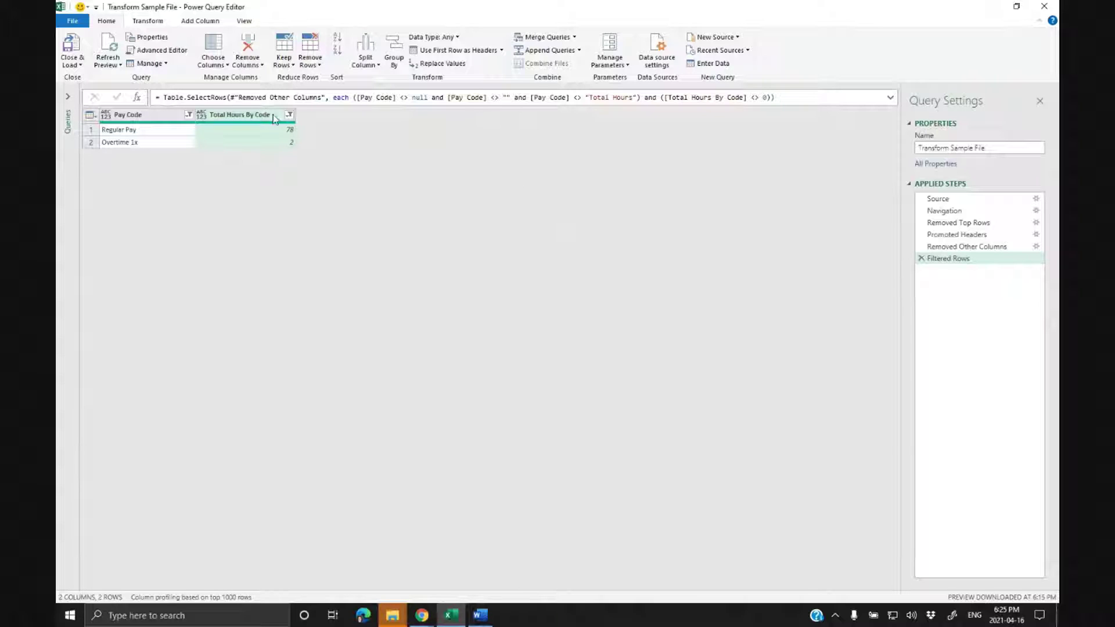
left_click(161, 97)
left_click_drag(161, 97, 774, 96)
left_click(774, 95)
left_click(714, 209)
key("ctrl+plus")
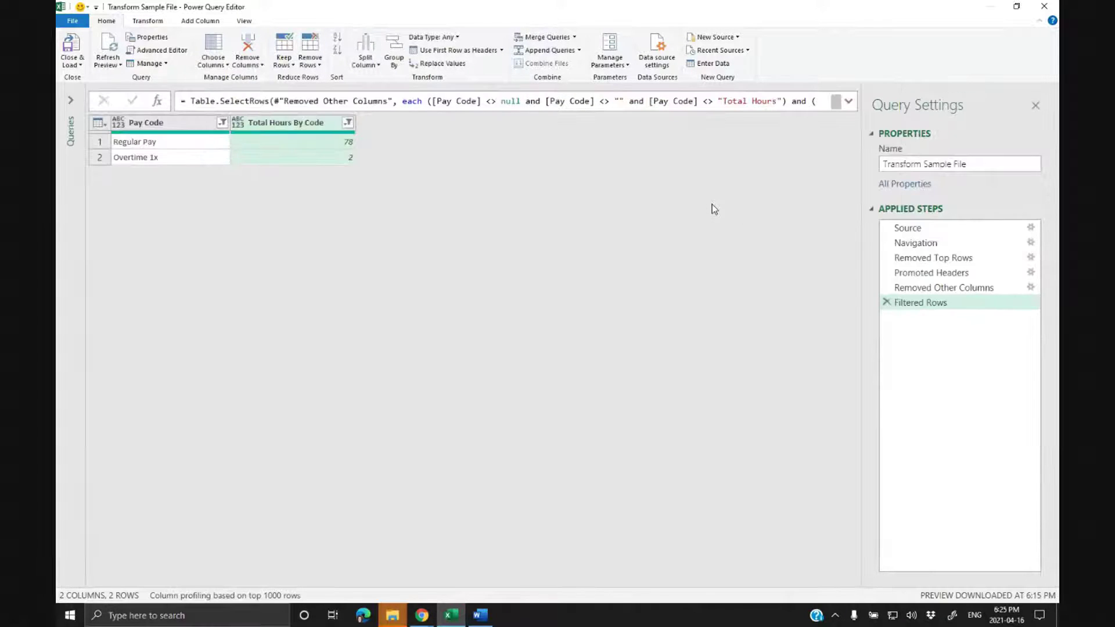
key("ctrl+plus")
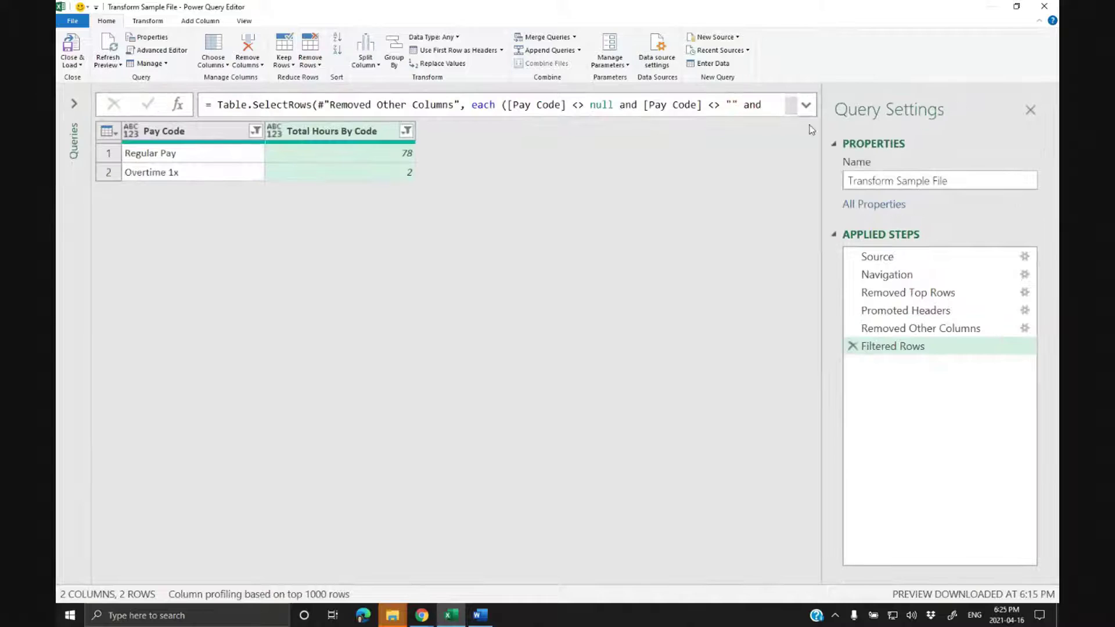
left_click(806, 106)
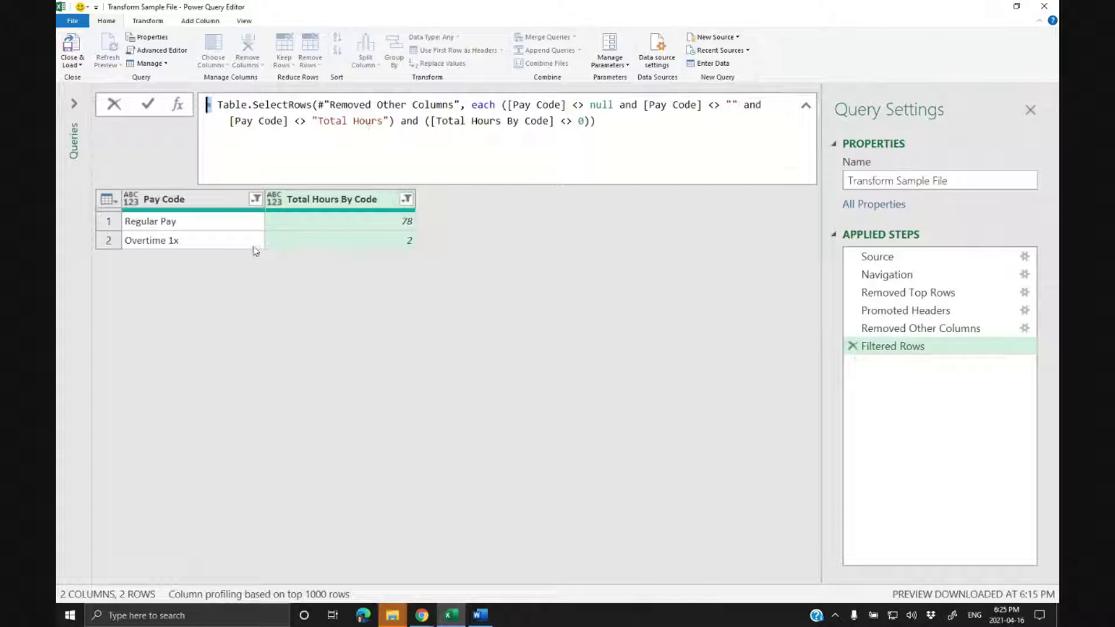
left_click(475, 262)
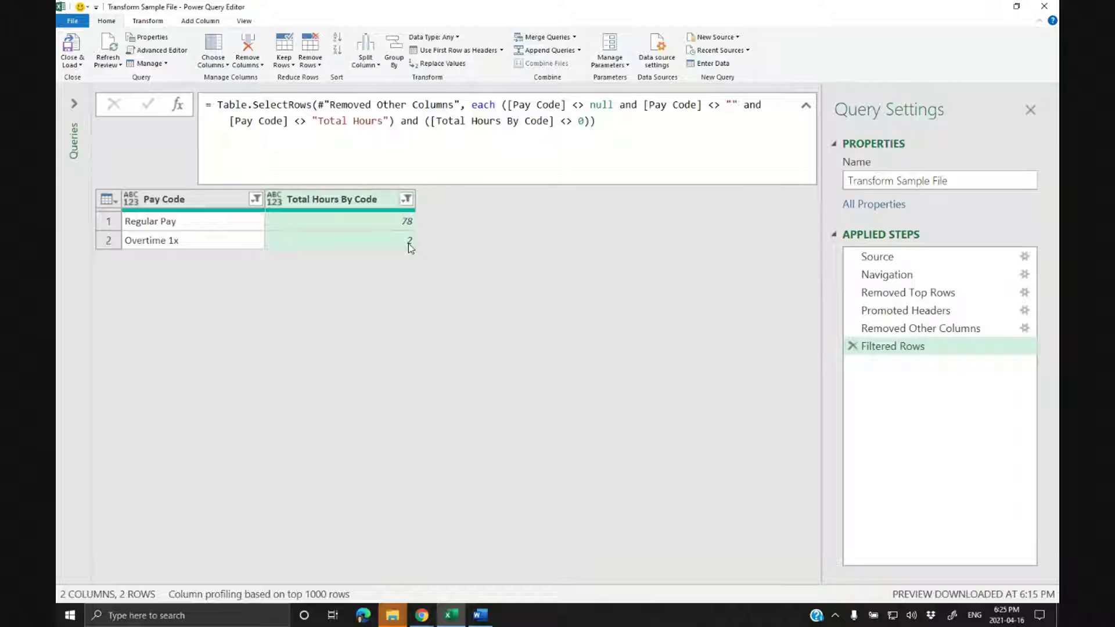
left_click_drag(608, 129, 302, 86)
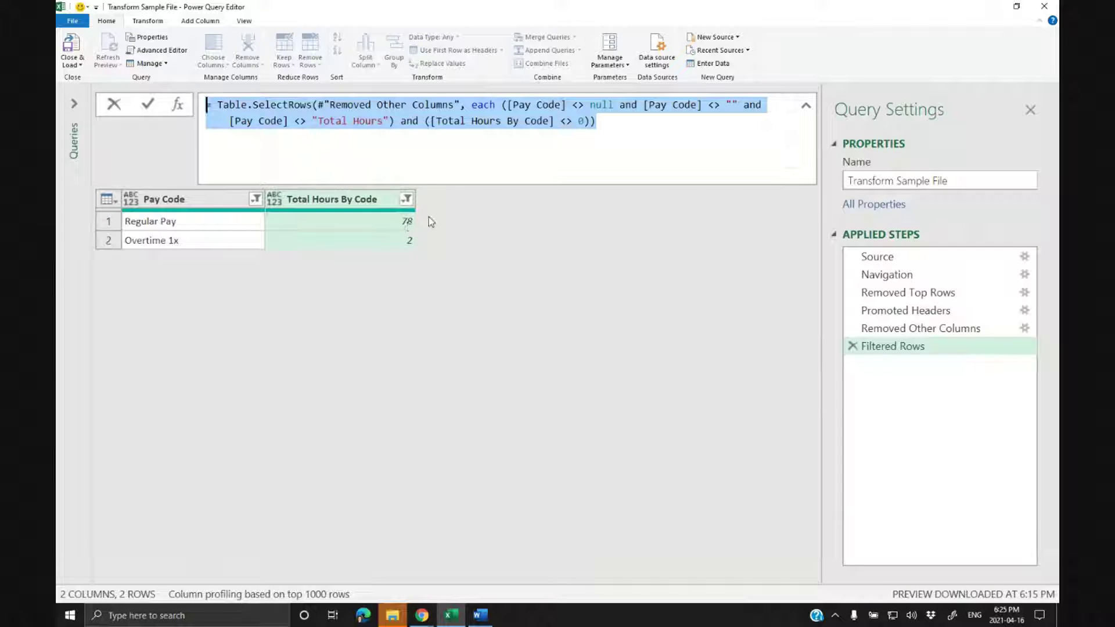
left_click(594, 133)
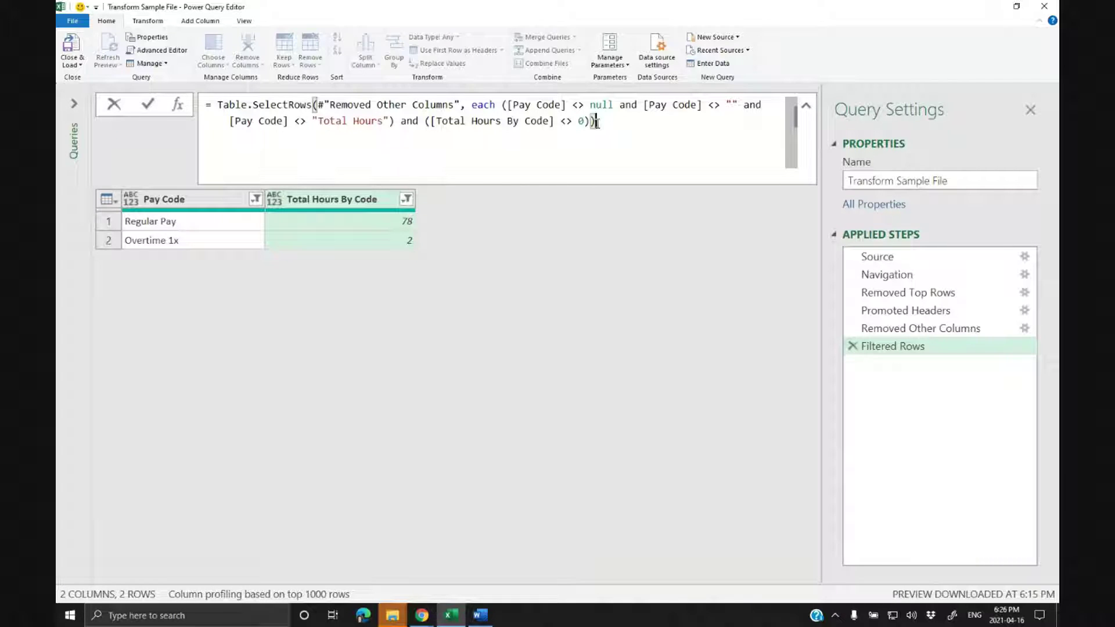
left_click_drag(427, 122, 611, 119)
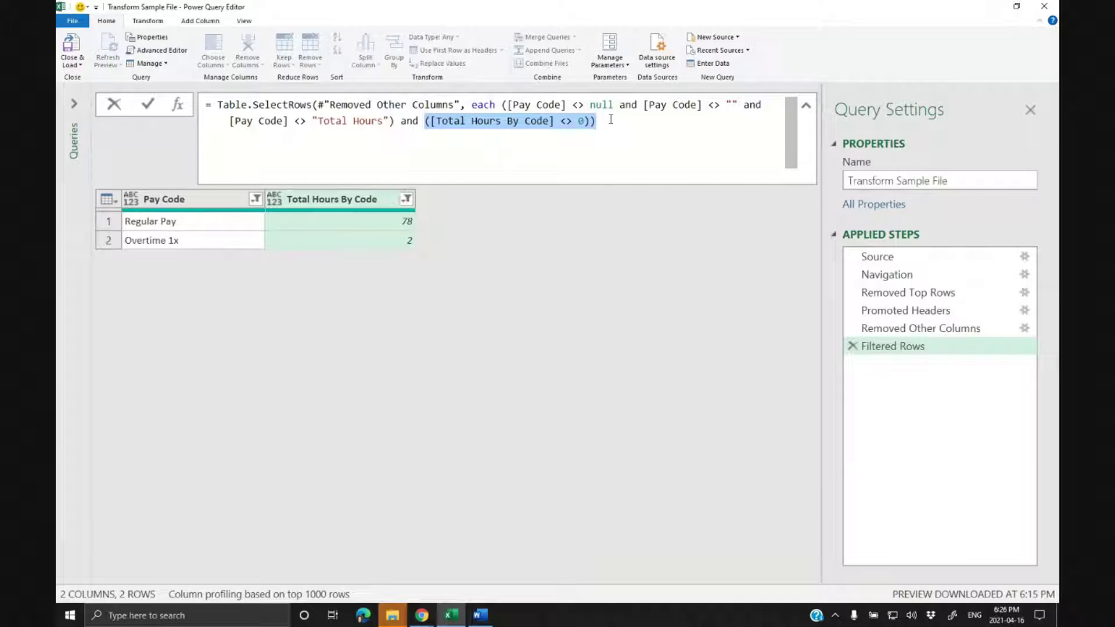
left_click(805, 108)
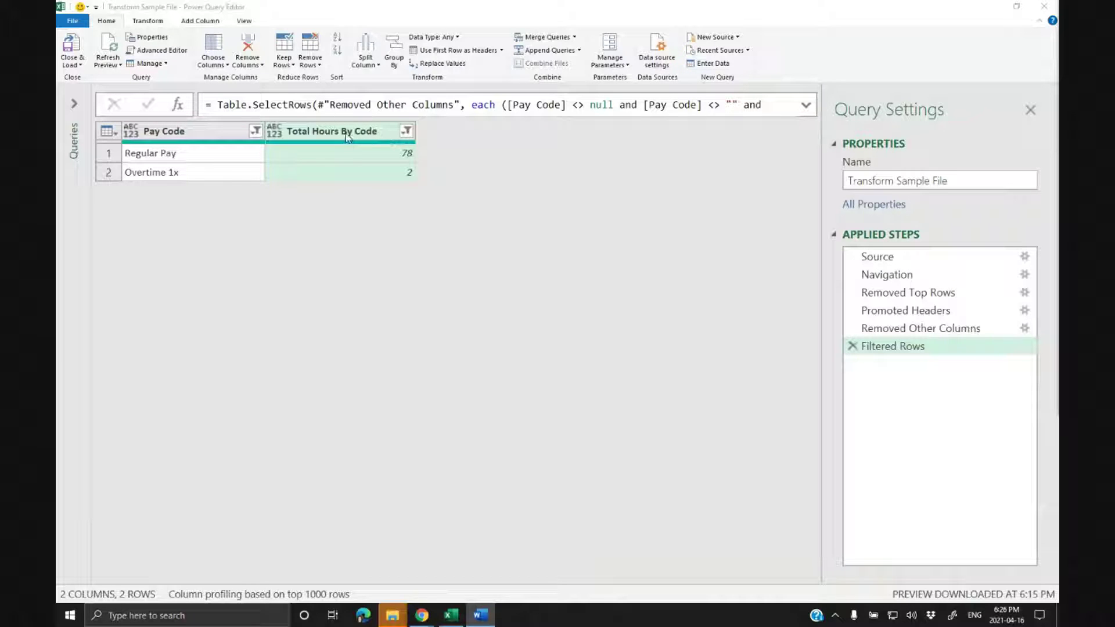
Set the data type of Pay Code to Text and of Total Hours By Code to Decimal Number.
left_click(130, 131)
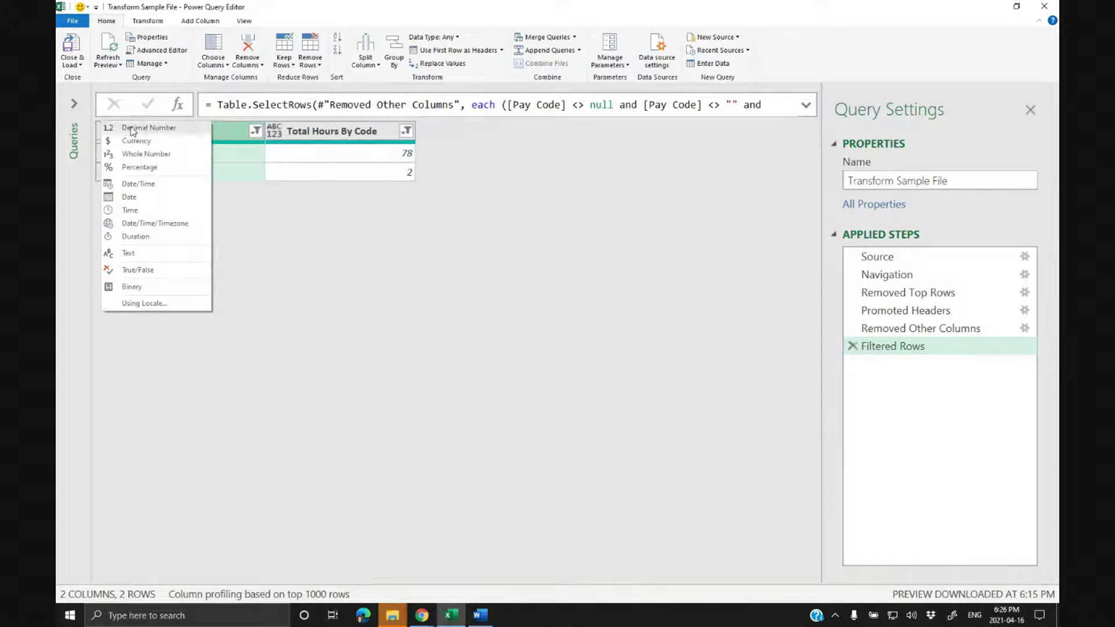
left_click(129, 253)
left_click(275, 132)
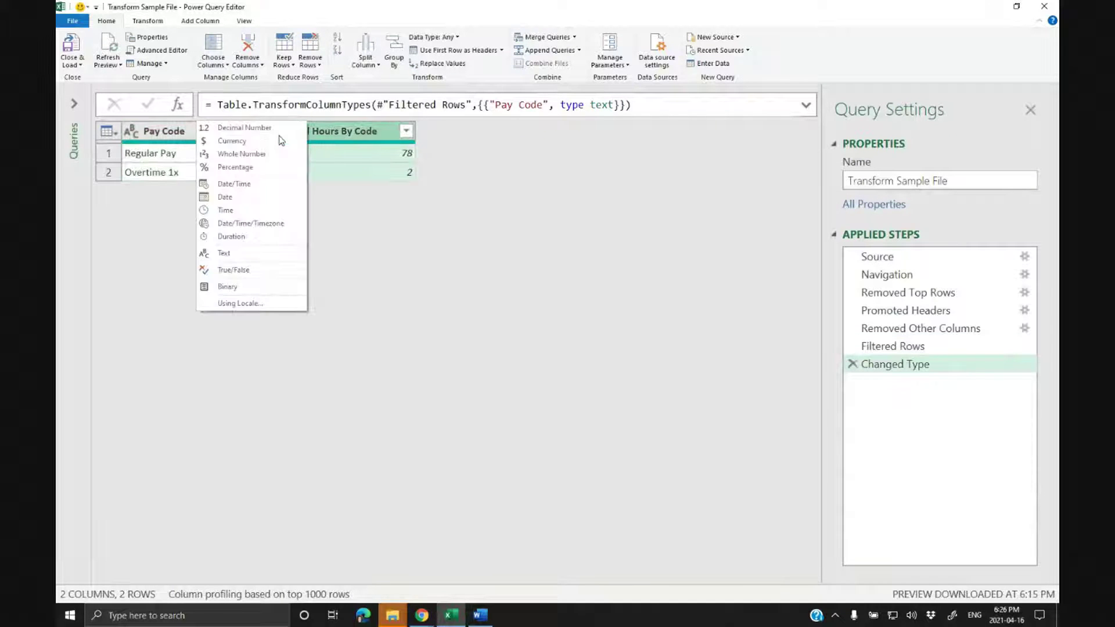
left_click(244, 128)
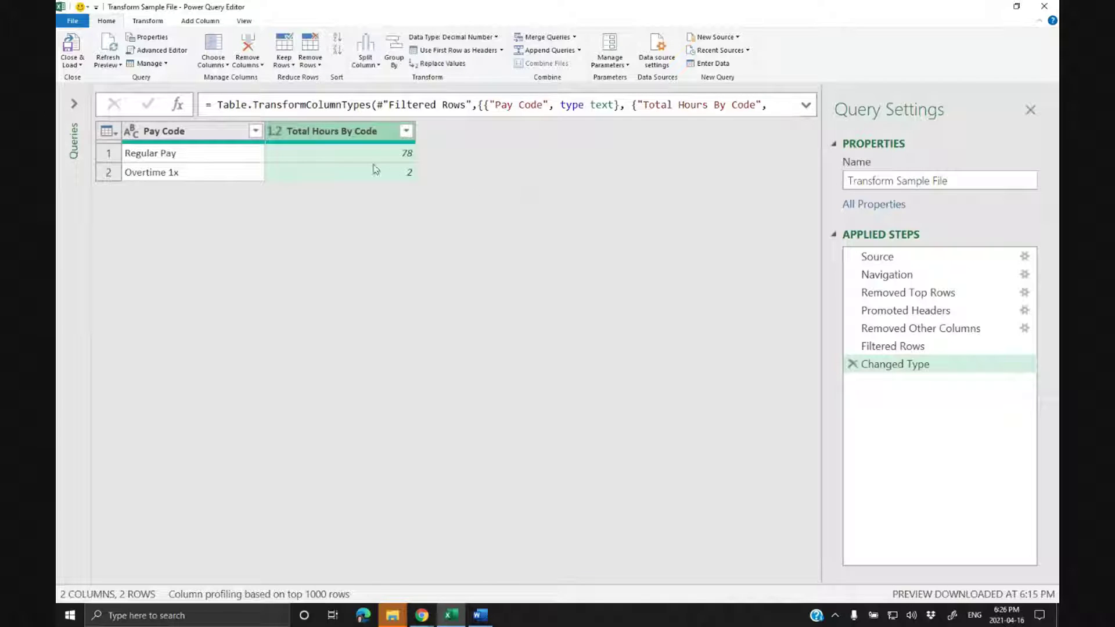
Show the query list and compare the column types of the TimesheetsData query with those of Transform Sample File.
left_click(75, 104)
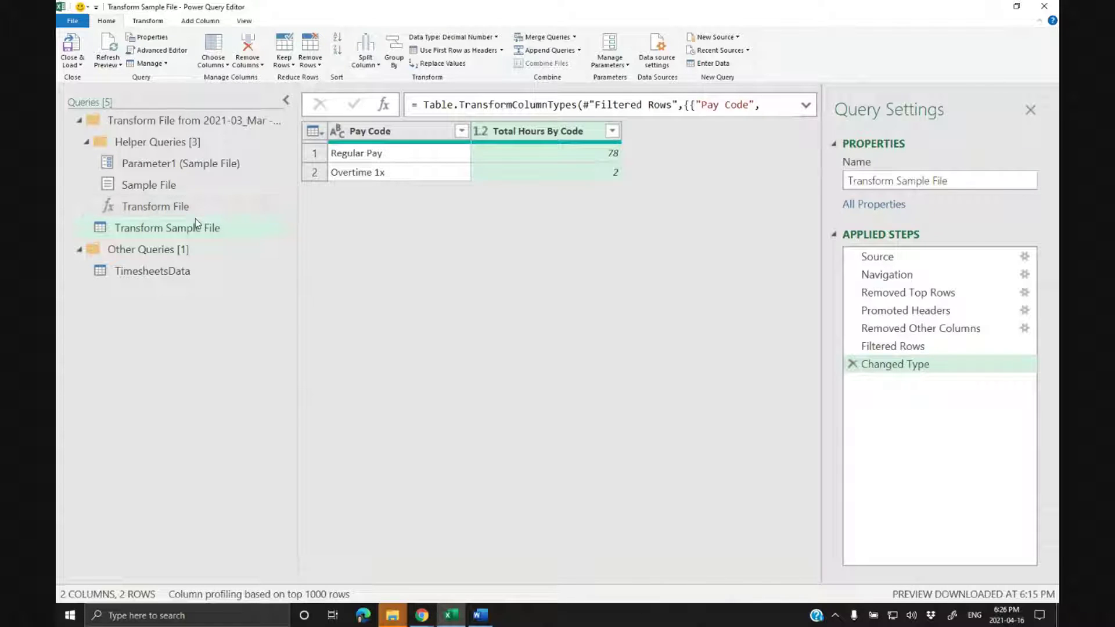
left_click(153, 275)
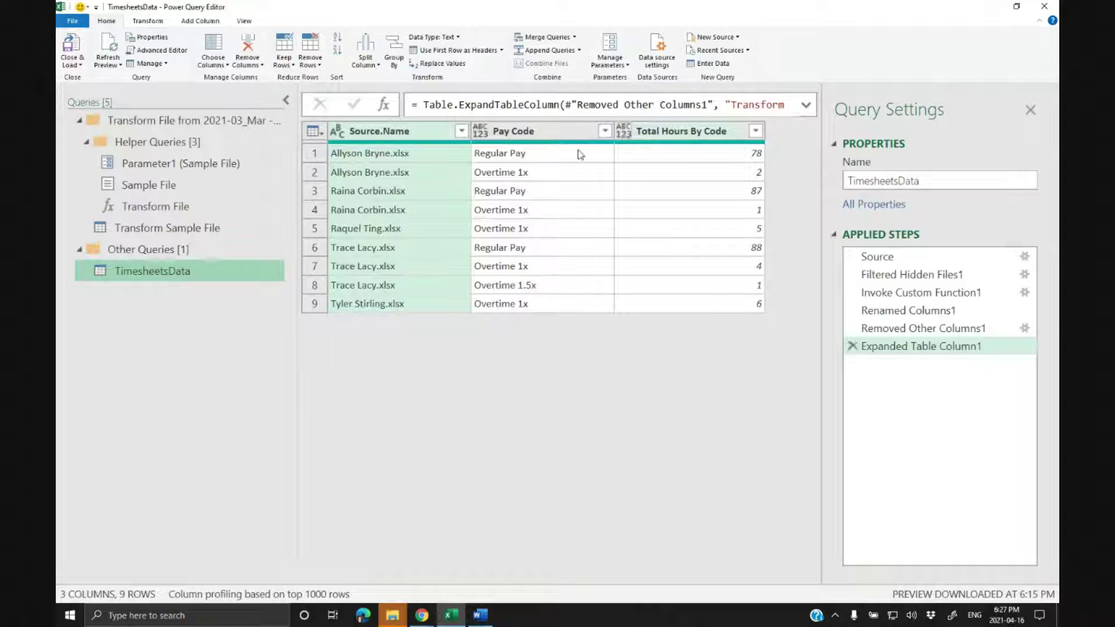
left_click(161, 230)
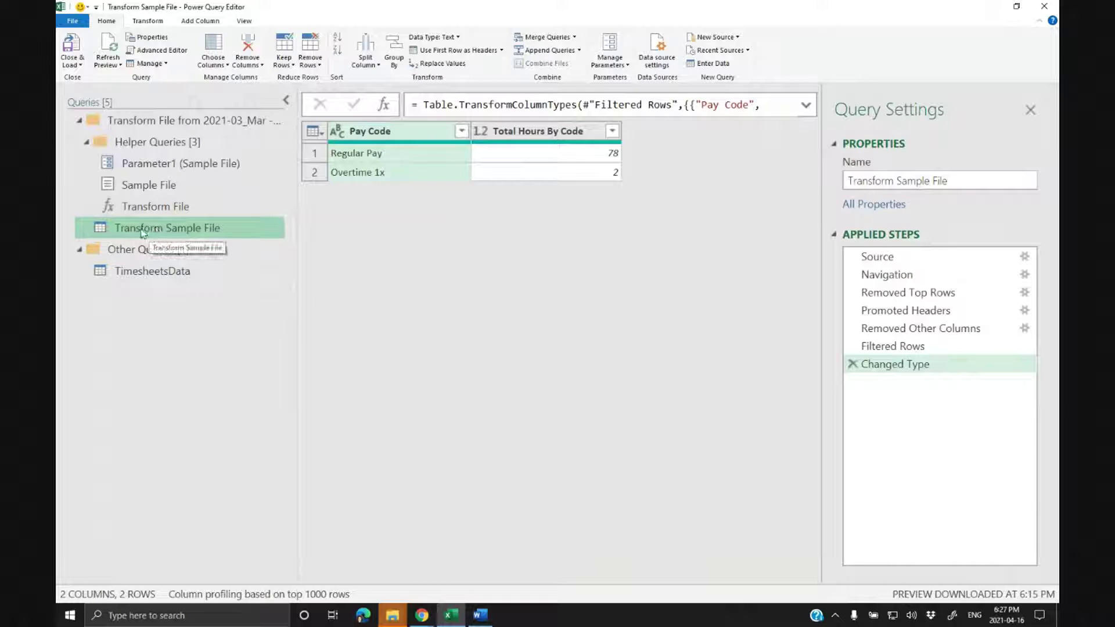
left_click(151, 273)
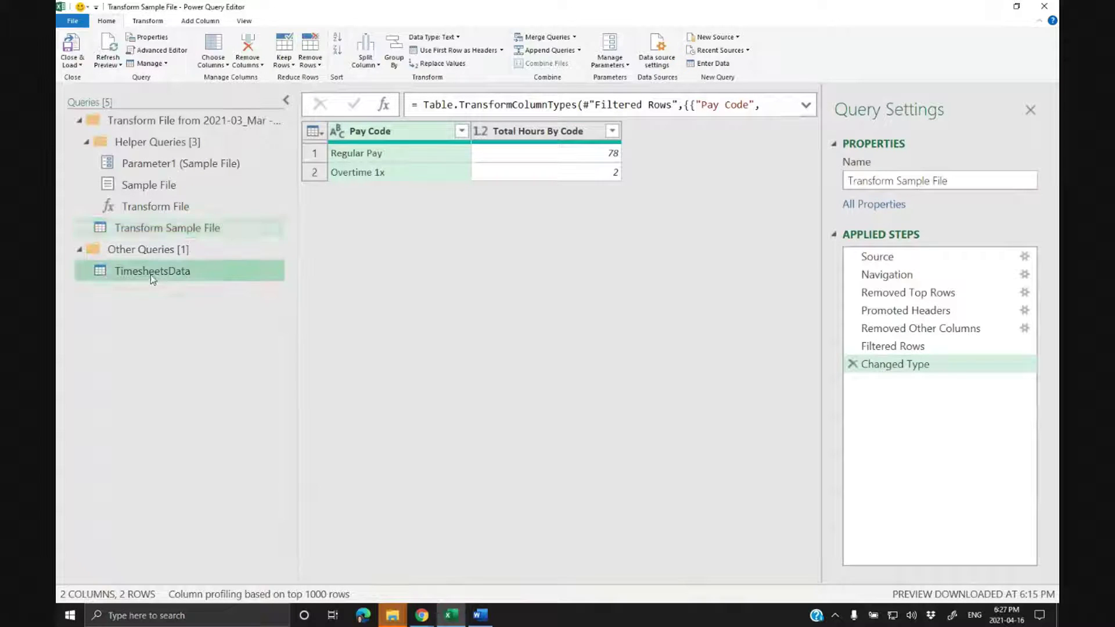
Delete the Changed Type step from Transform Sample File and return to the TimesheetsData query.
left_click(151, 228)
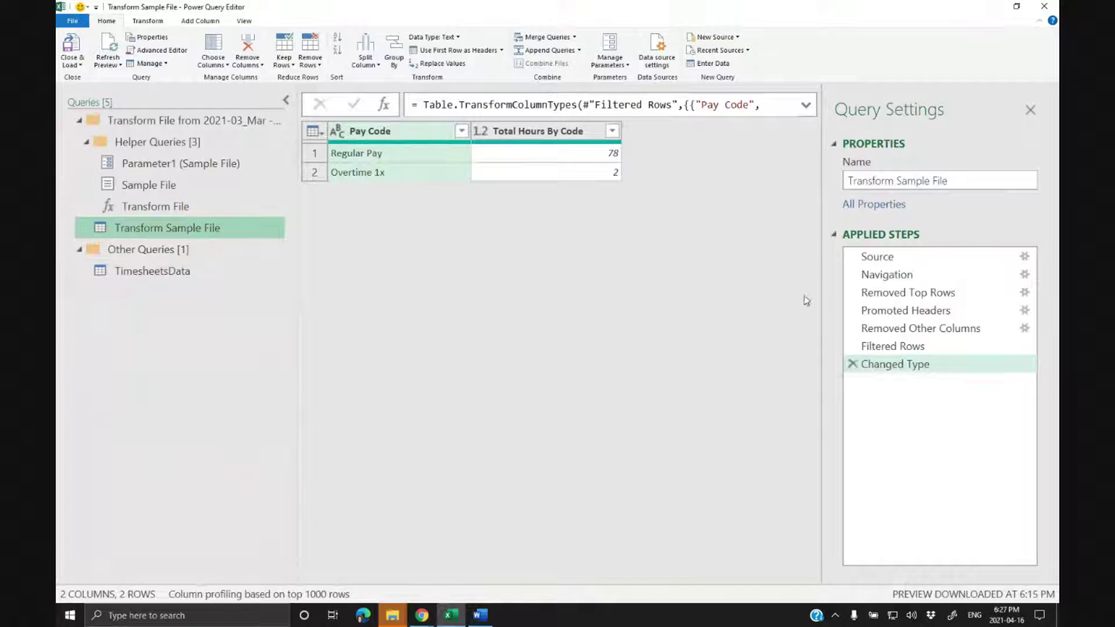
left_click(852, 364)
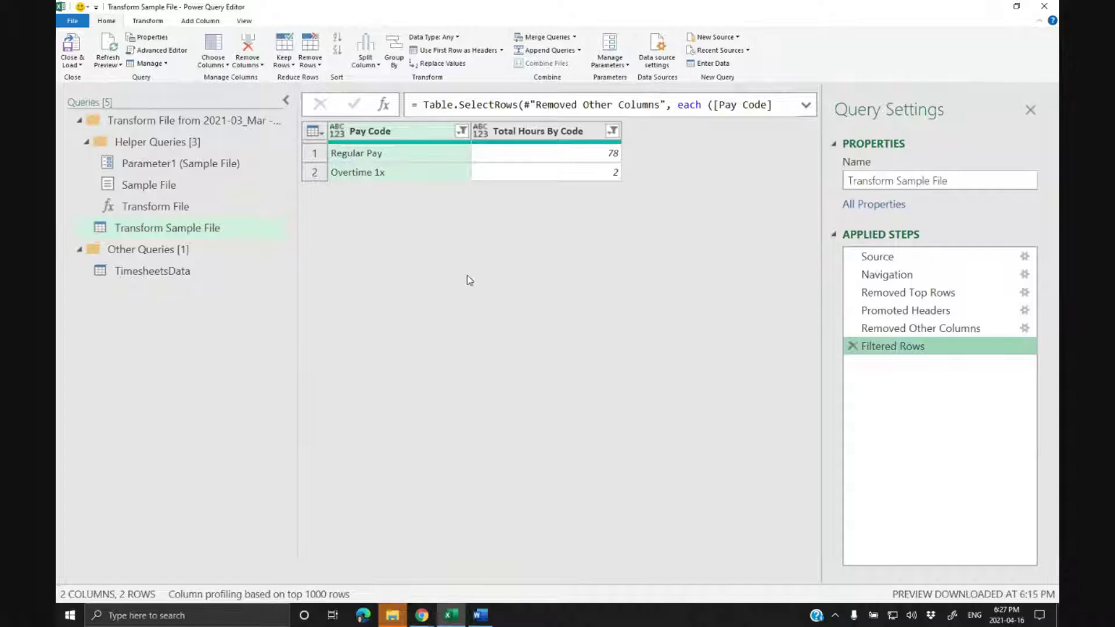
left_click(147, 275)
left_click(148, 275)
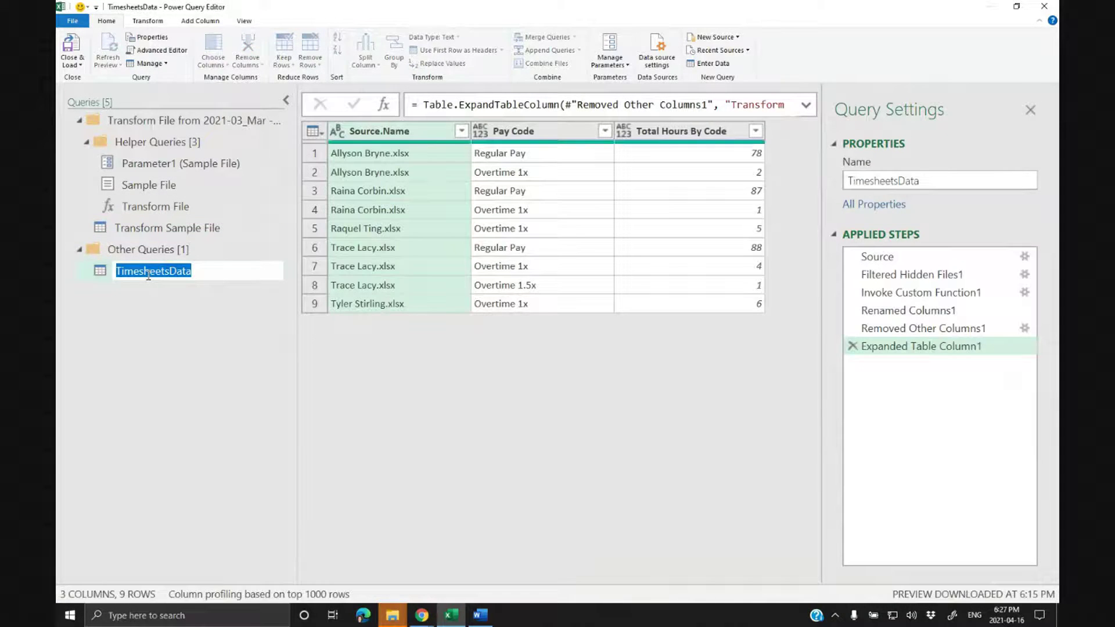
key("alt+Tab")
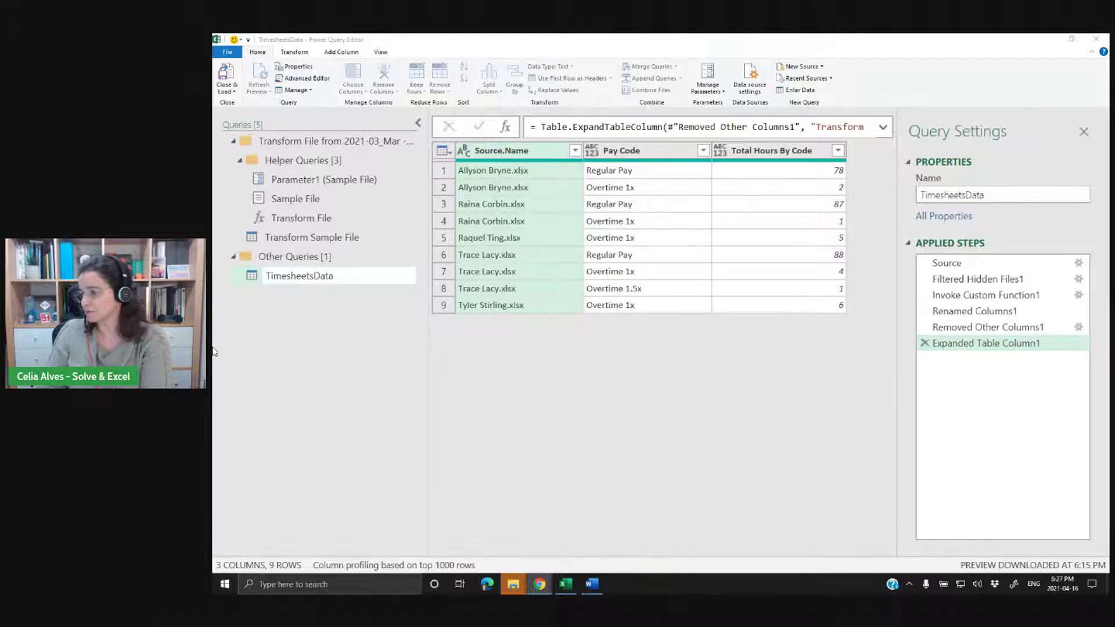
left_click(535, 360)
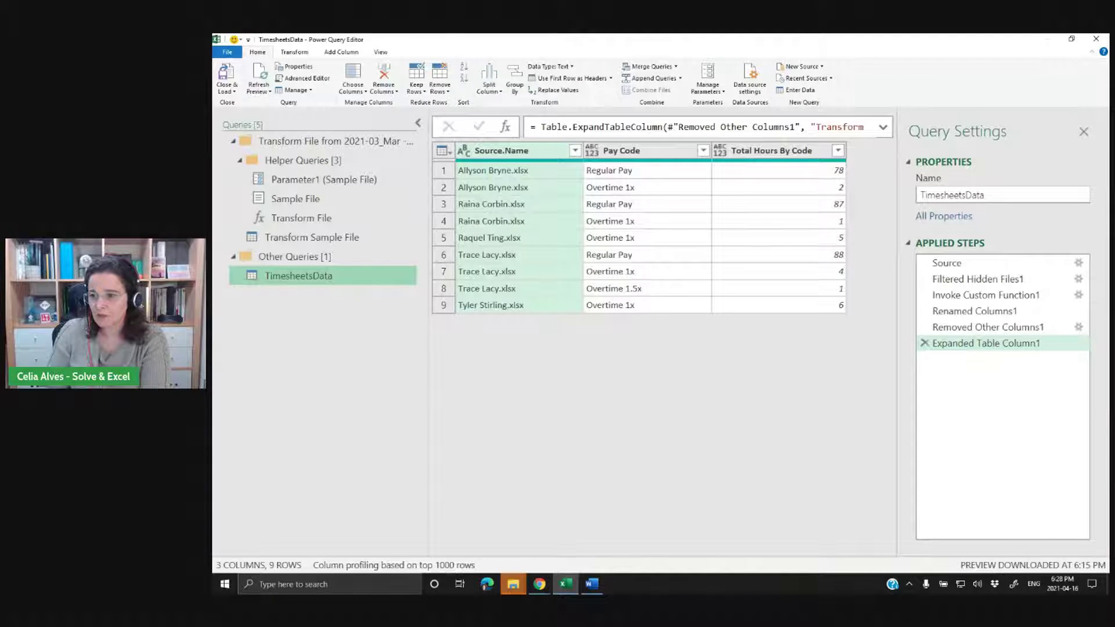
left_click(592, 584)
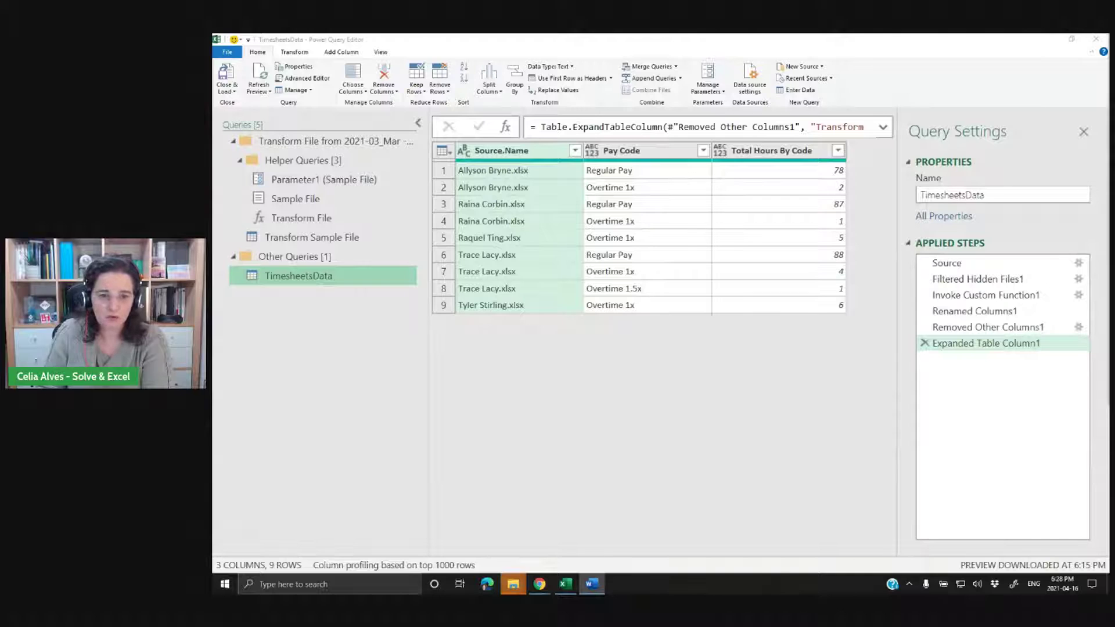
left_click(637, 153)
left_click(596, 154)
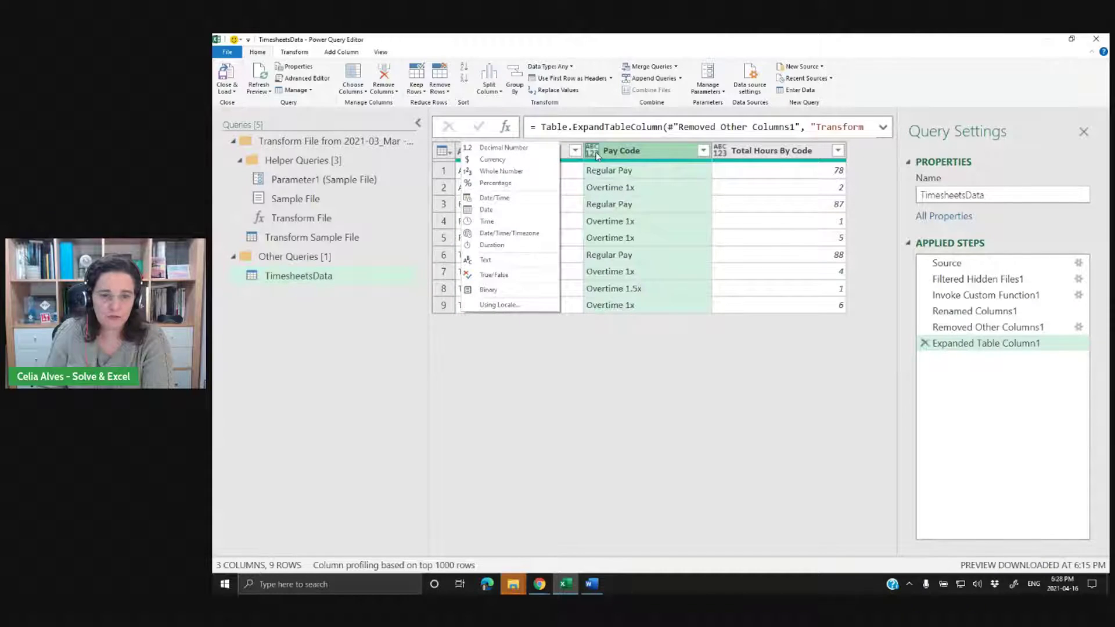
left_click(648, 157)
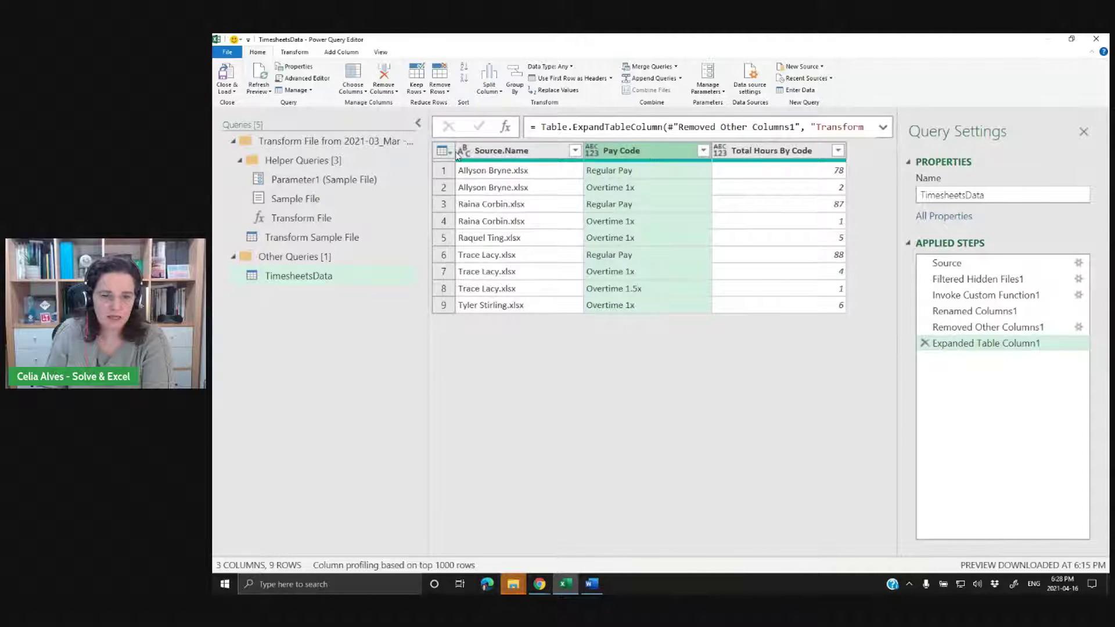
Remove the Source.Name column from the TimesheetsData query.
left_click(503, 151)
right_click(505, 154)
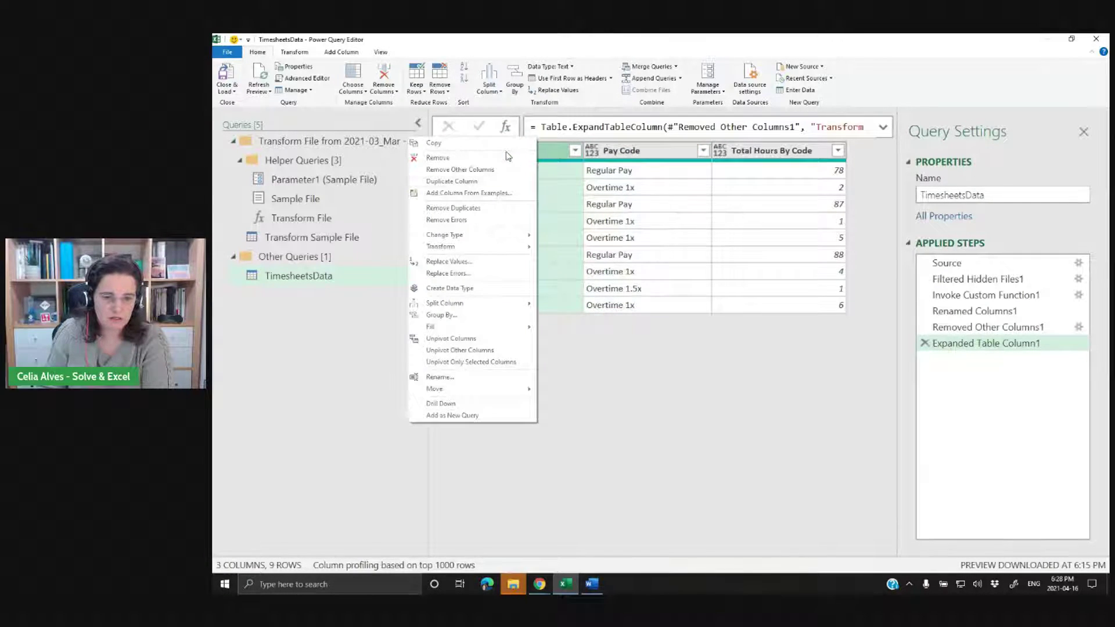
left_click(449, 162)
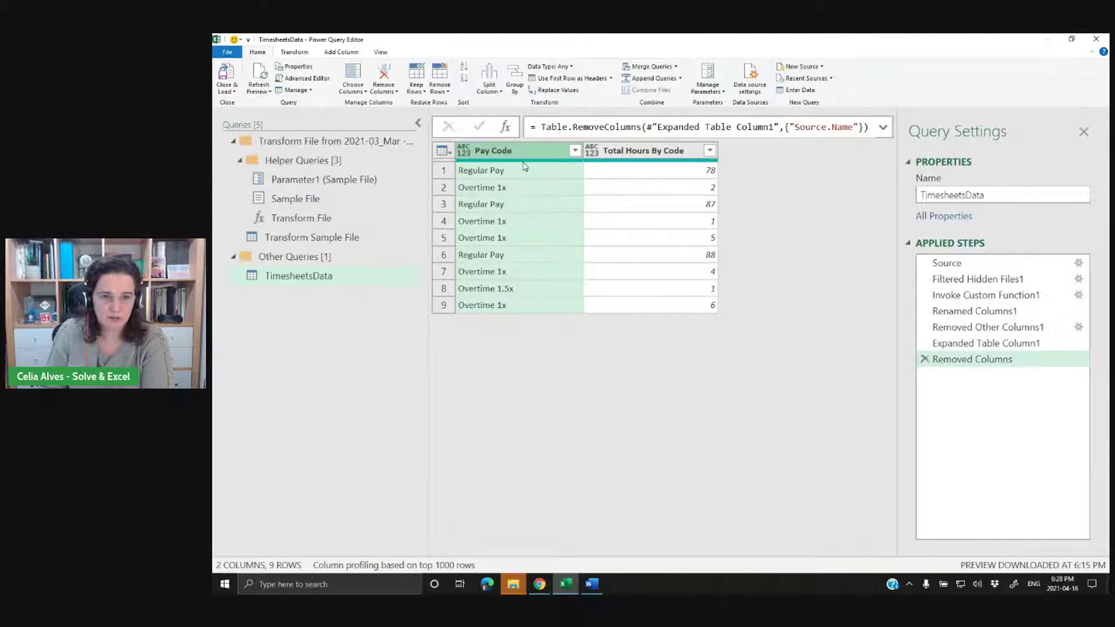
Set the data type of Pay Code to Text, replacing its current conversion, and of Total Hours By Code to Decimal Number in TimesheetsData.
left_click(464, 152)
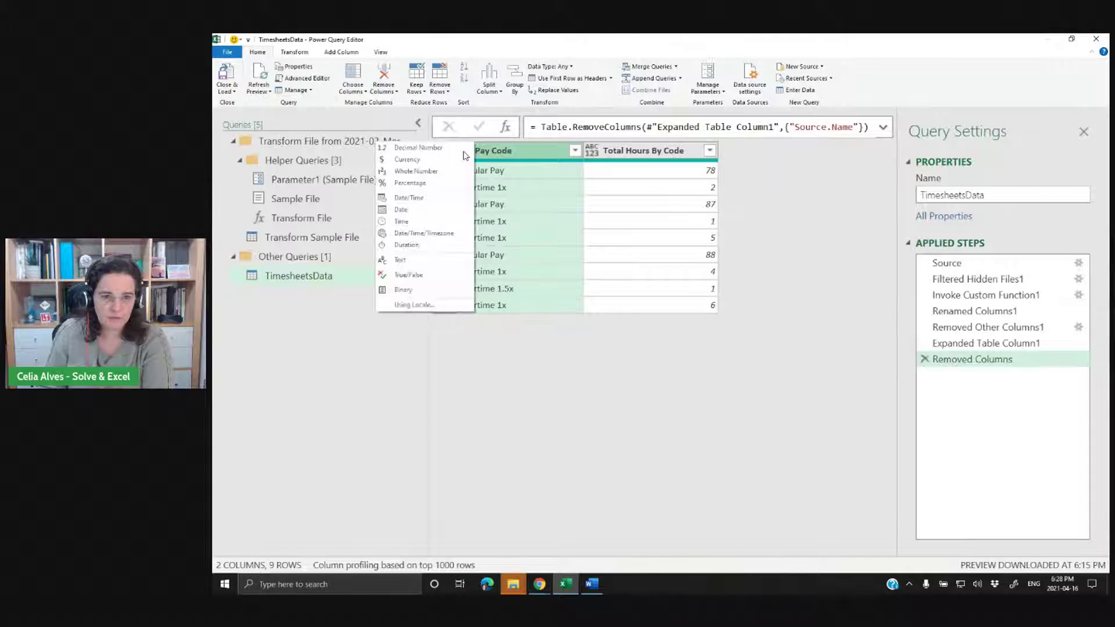
left_click(437, 172)
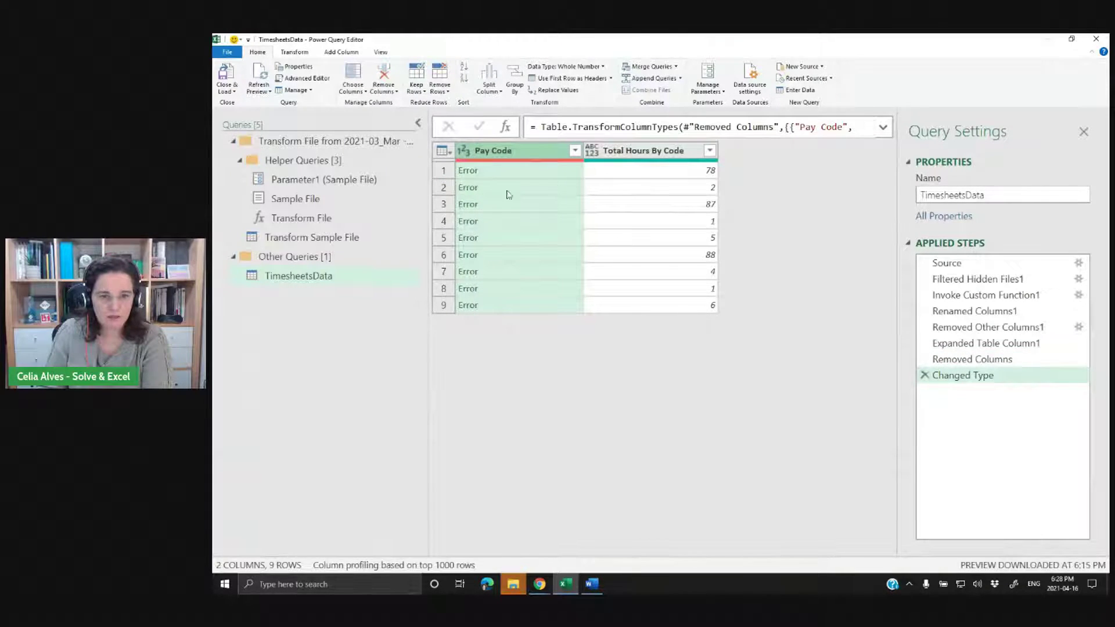
left_click(463, 151)
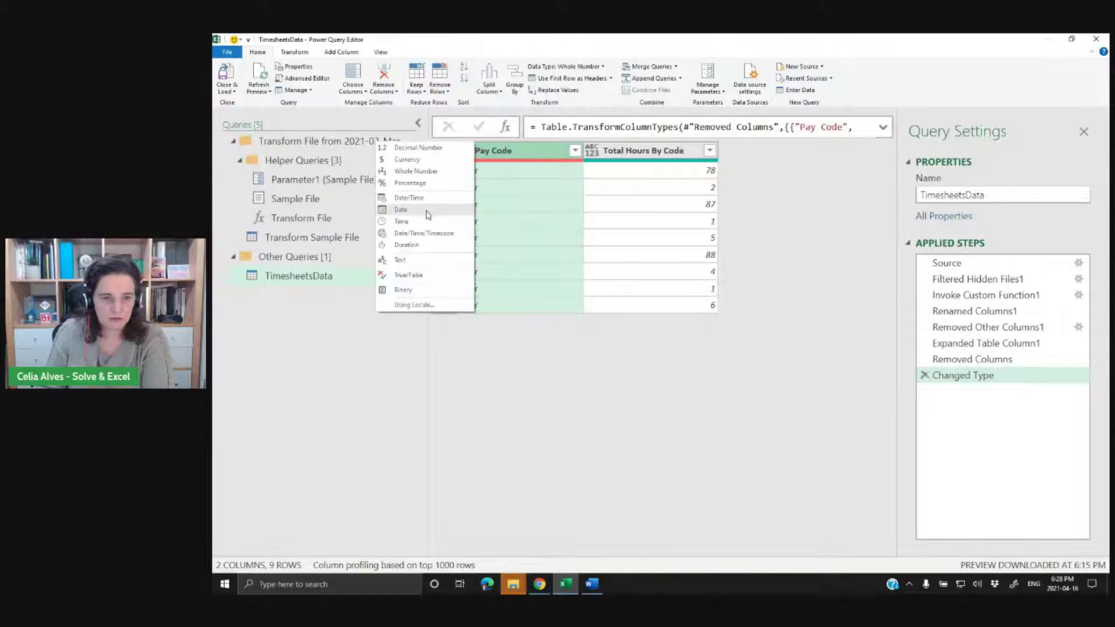
left_click(429, 259)
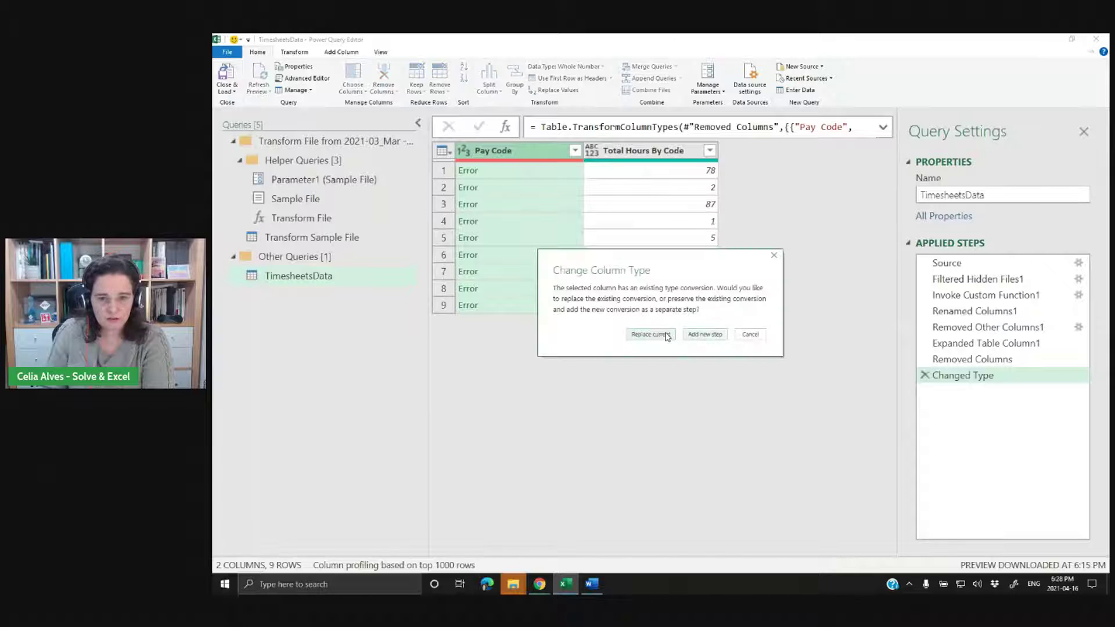
left_click(648, 336)
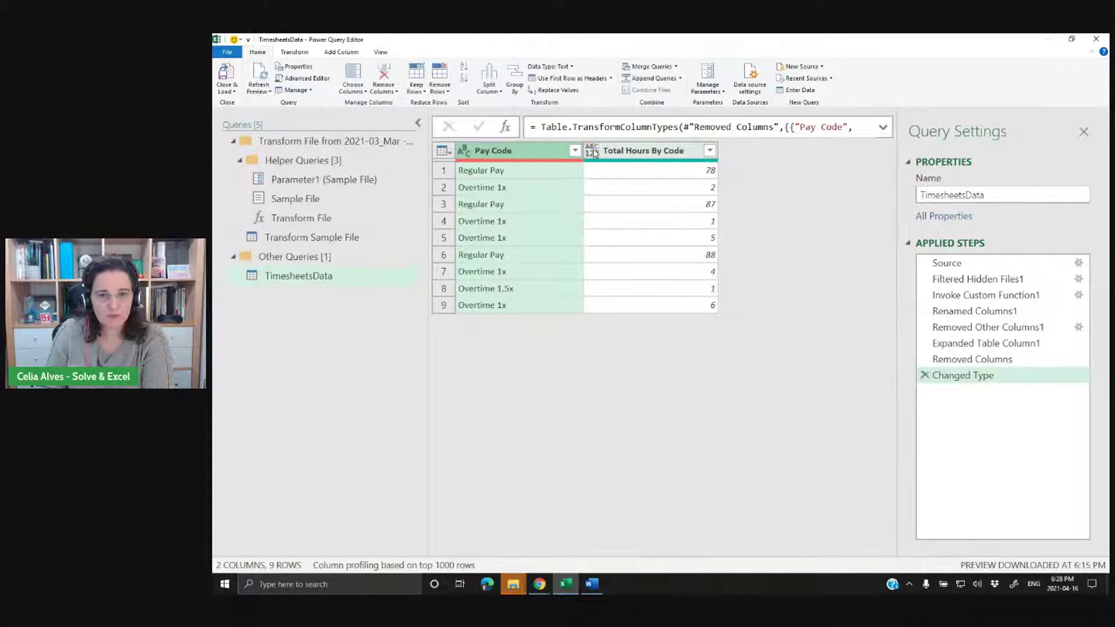
left_click(593, 153)
left_click(519, 149)
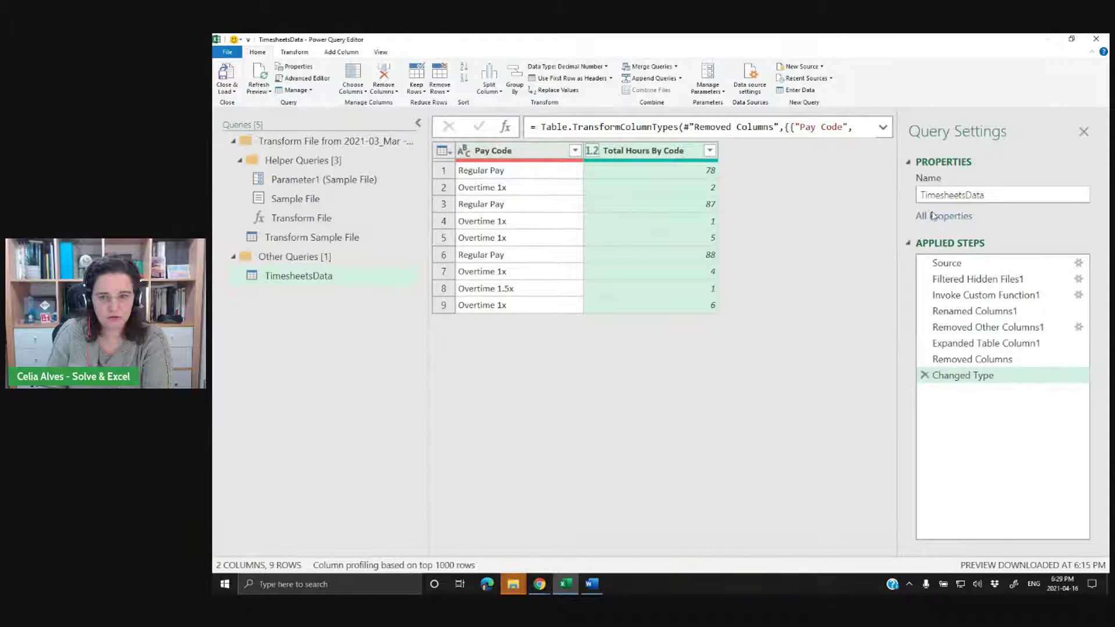
left_click(976, 360)
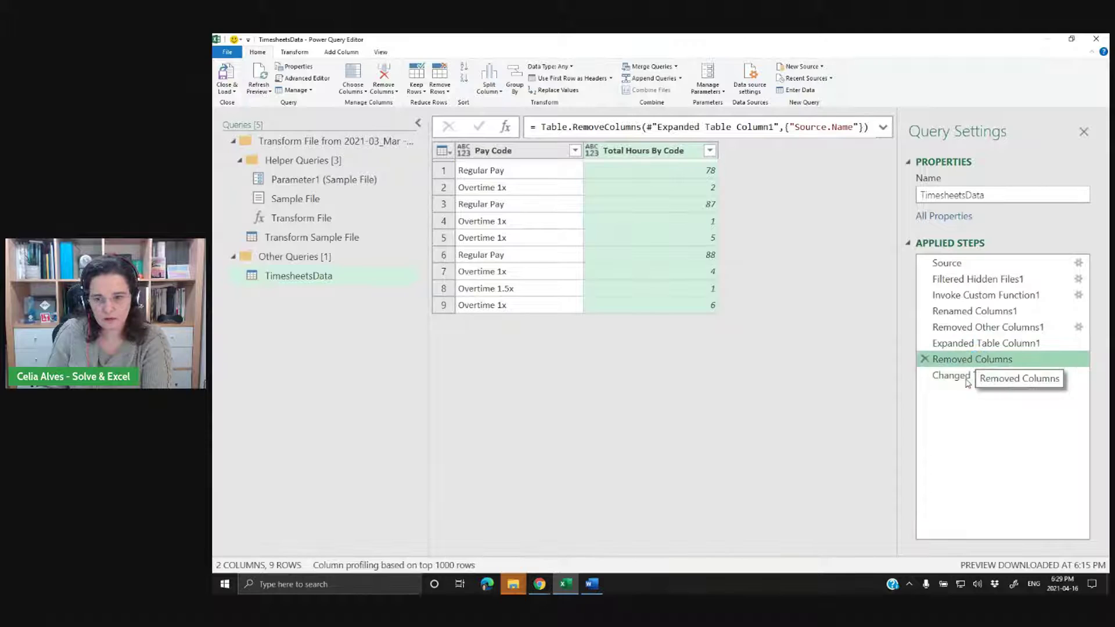
left_click(966, 378)
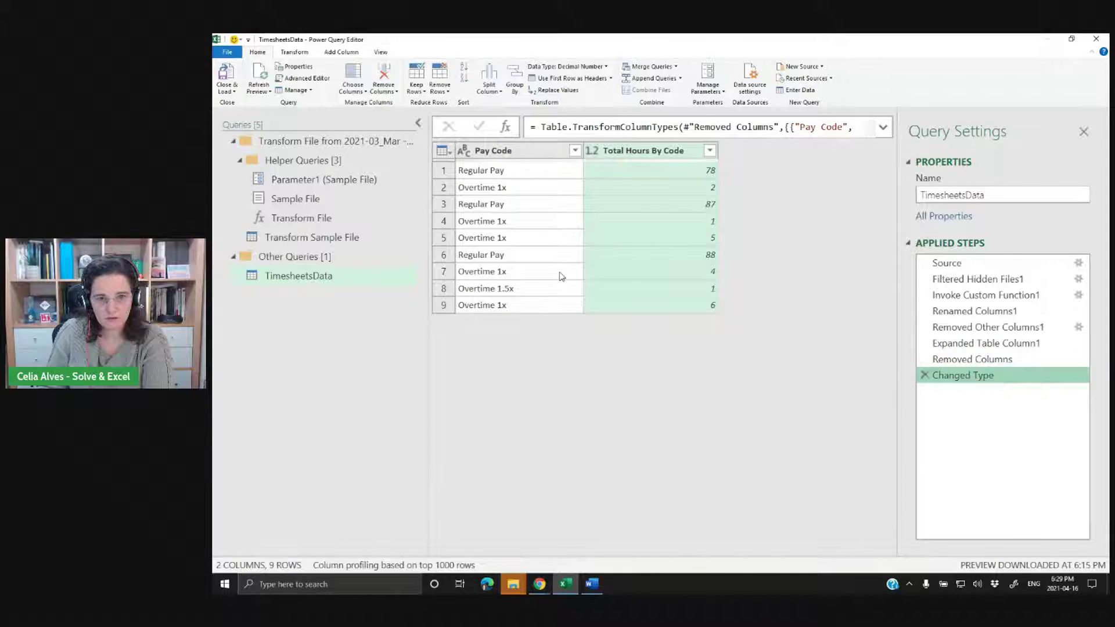
Close the query editor and load TimesheetsData as a table on a new worksheet.
left_click(236, 89)
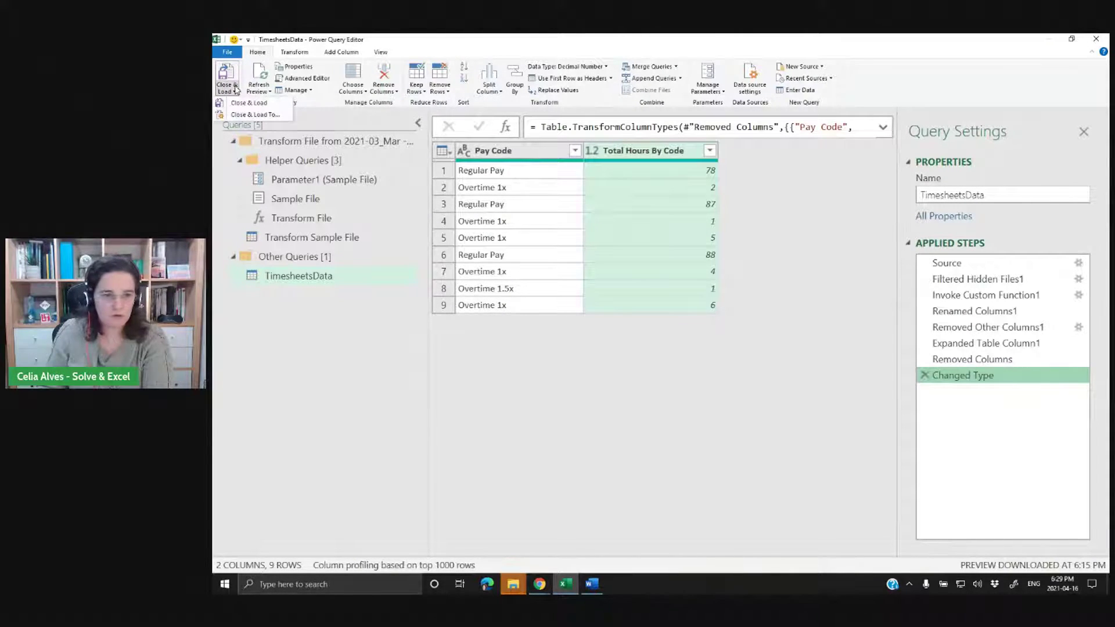
left_click(245, 116)
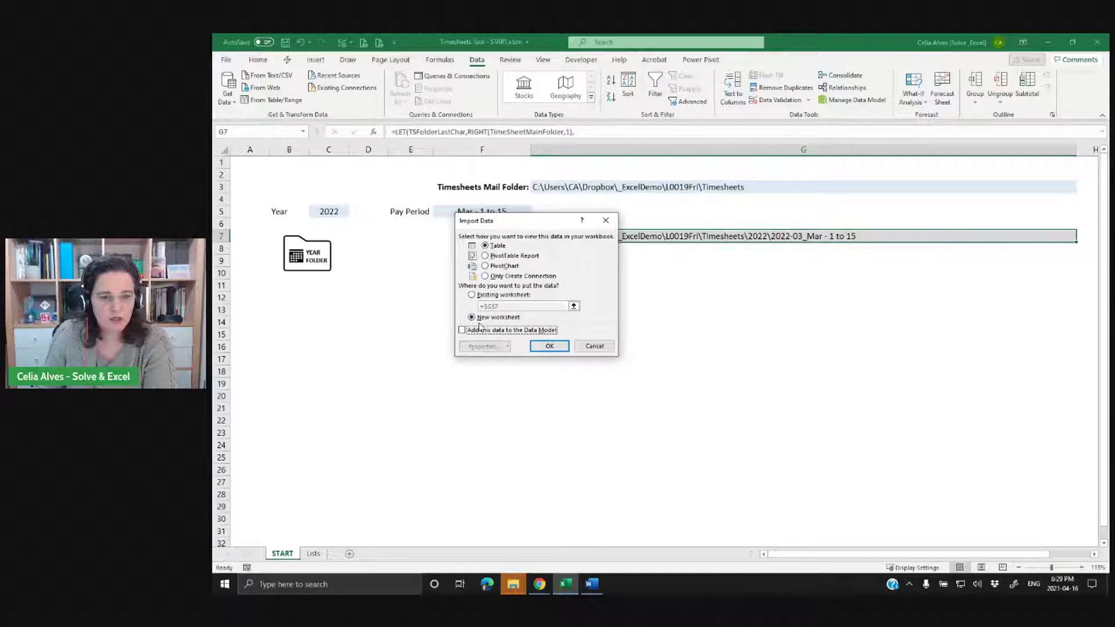
left_click(549, 346)
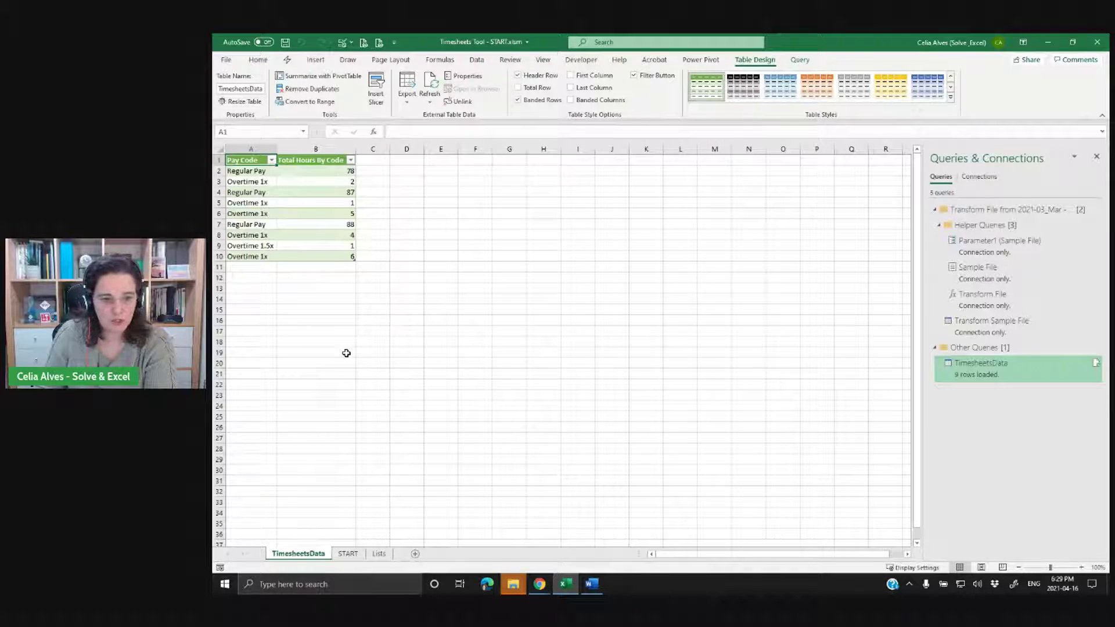
Move the TimesheetsData sheet after the Lists sheet and save the workbook.
left_click_drag(285, 558, 396, 554)
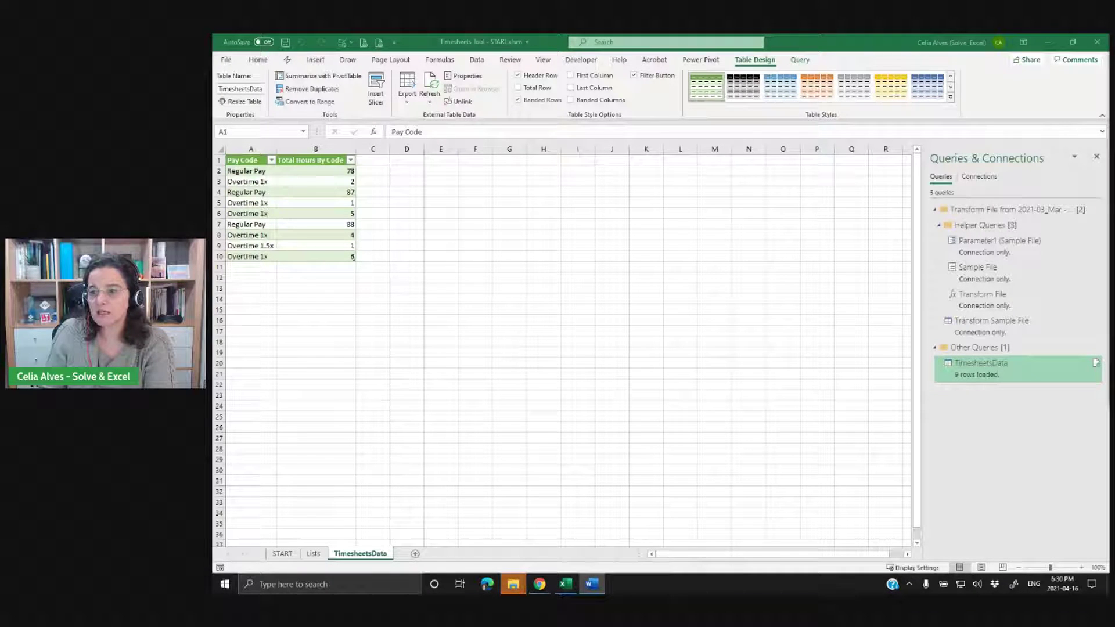
left_click(572, 265)
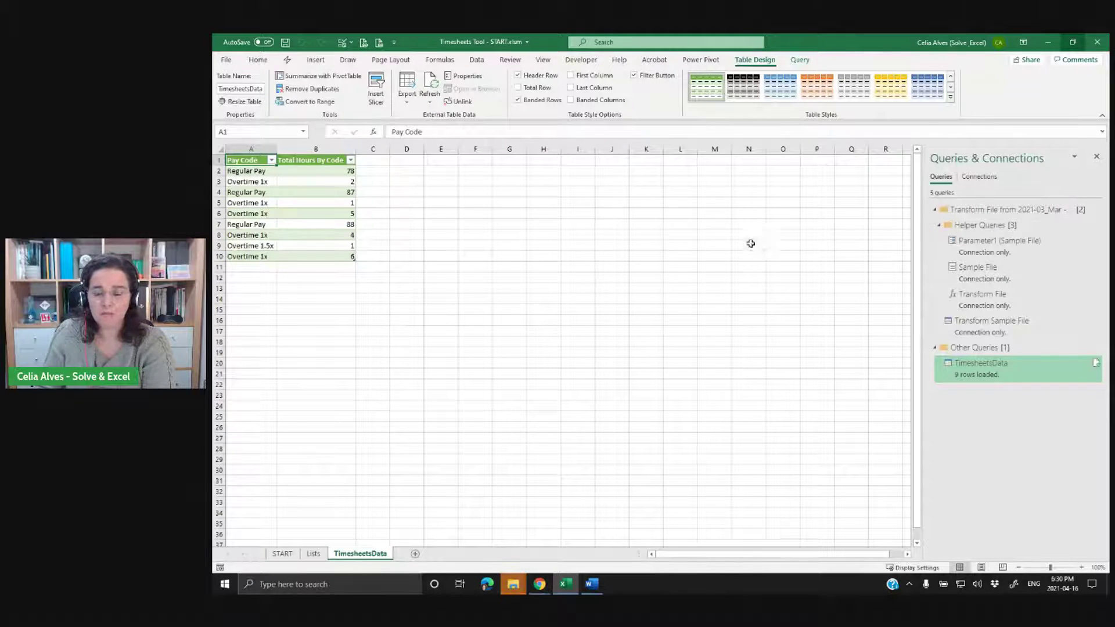
left_click(285, 42)
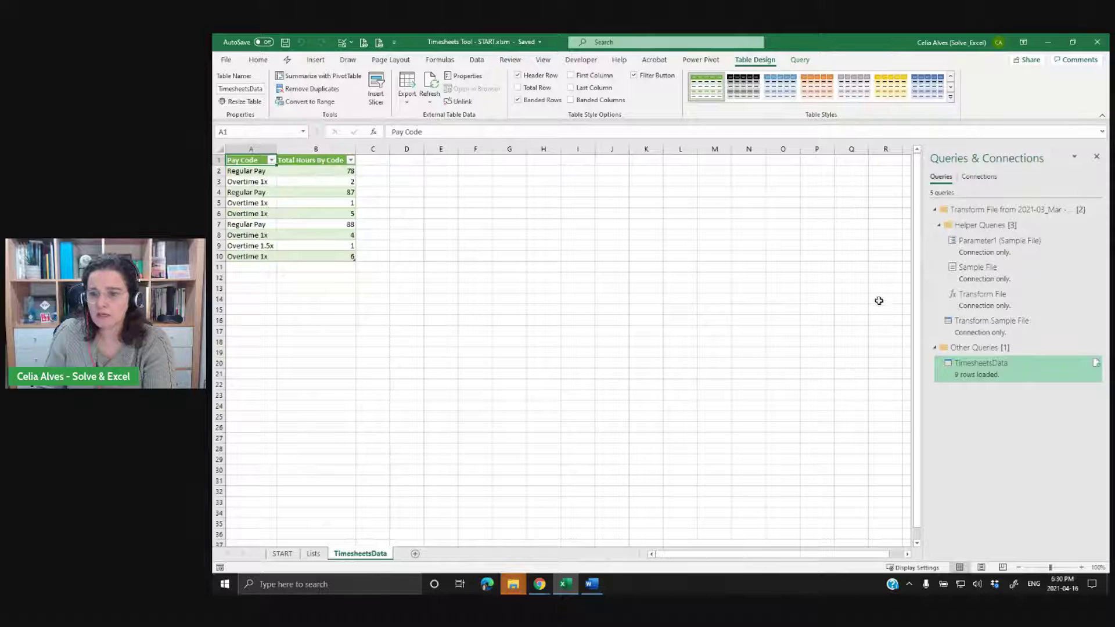
Open the TimesheetsData query for editing, go to the Navigation step of Transform Sample File and hide the query list.
left_click(967, 377)
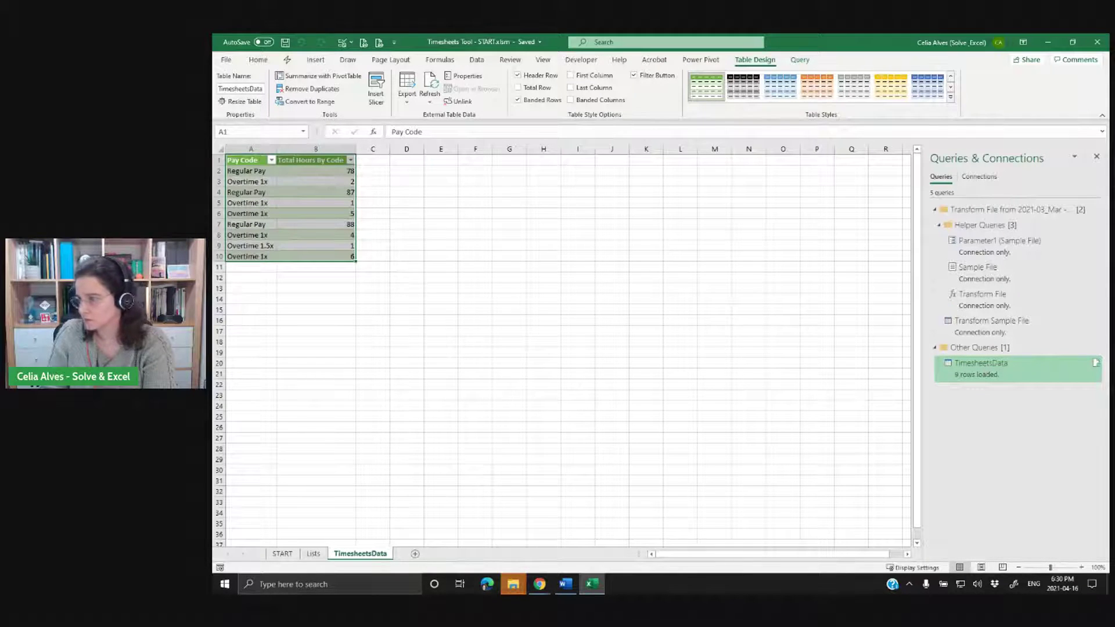
left_click(596, 587)
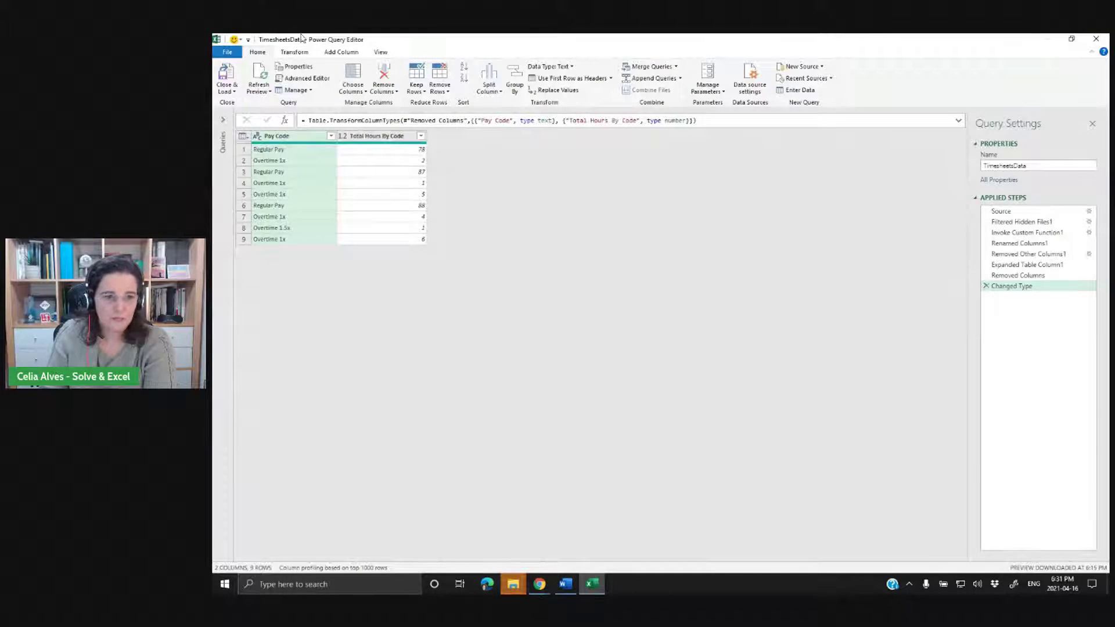
left_click(225, 122)
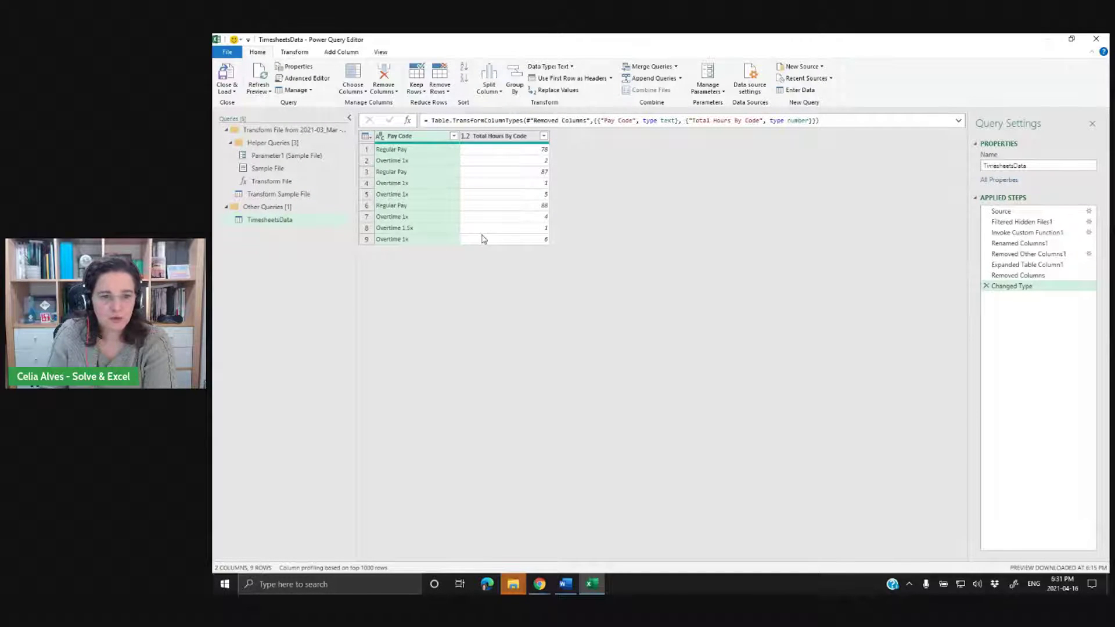
left_click(277, 197)
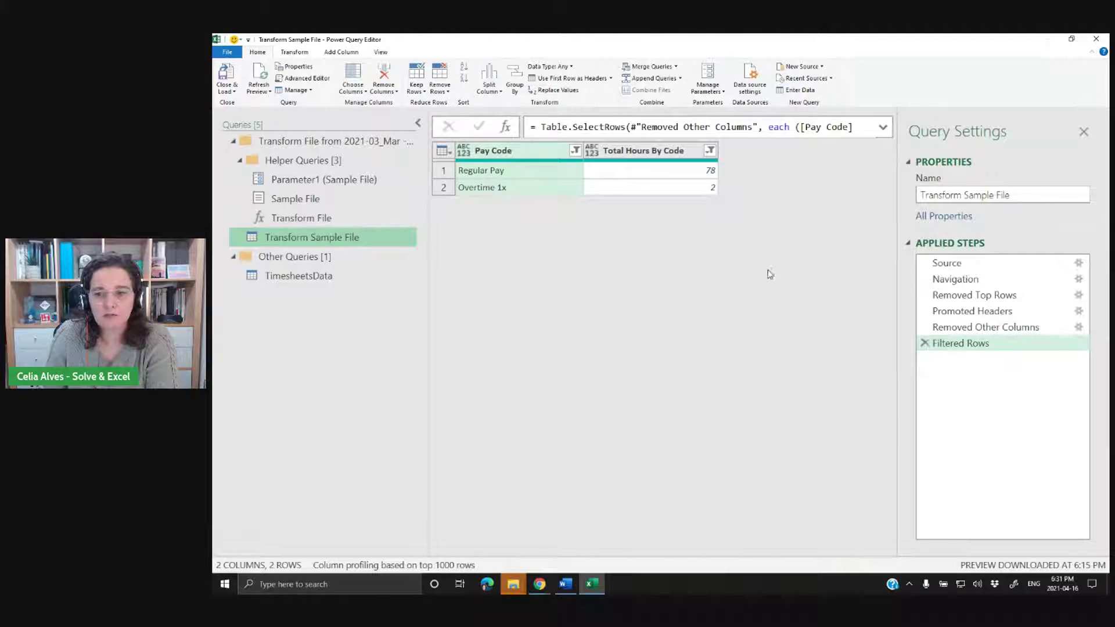
left_click(968, 266)
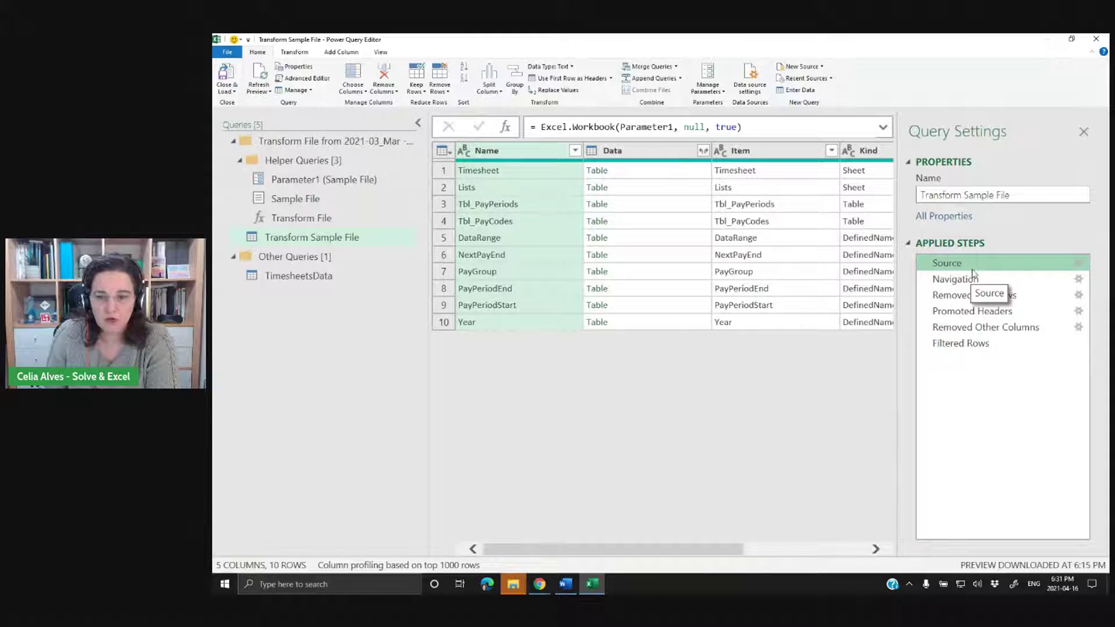
left_click(974, 281)
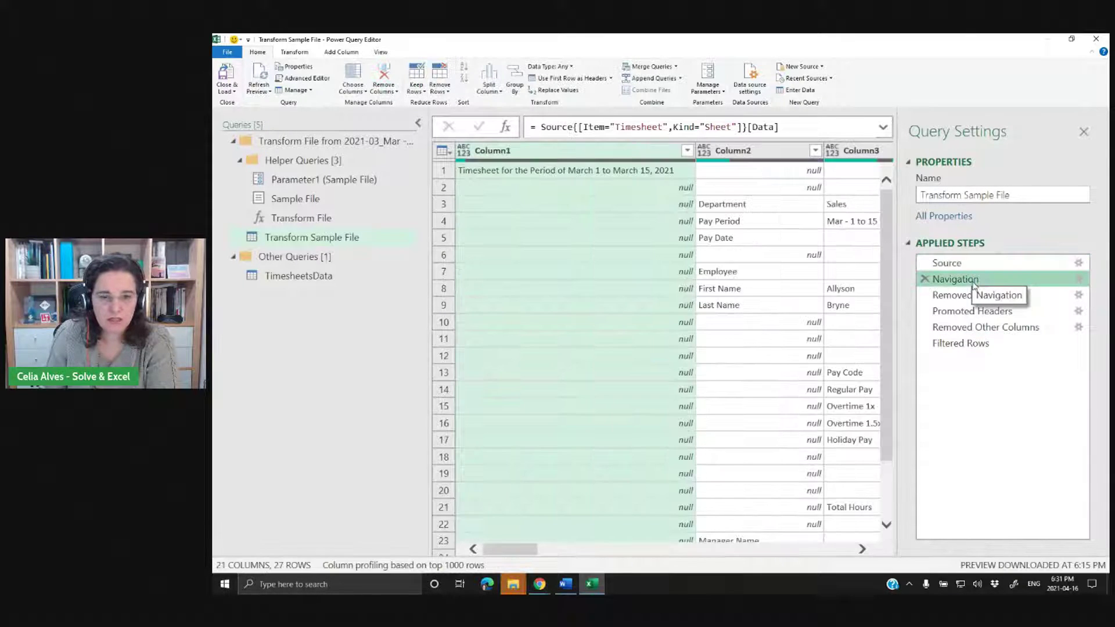
left_click(417, 126)
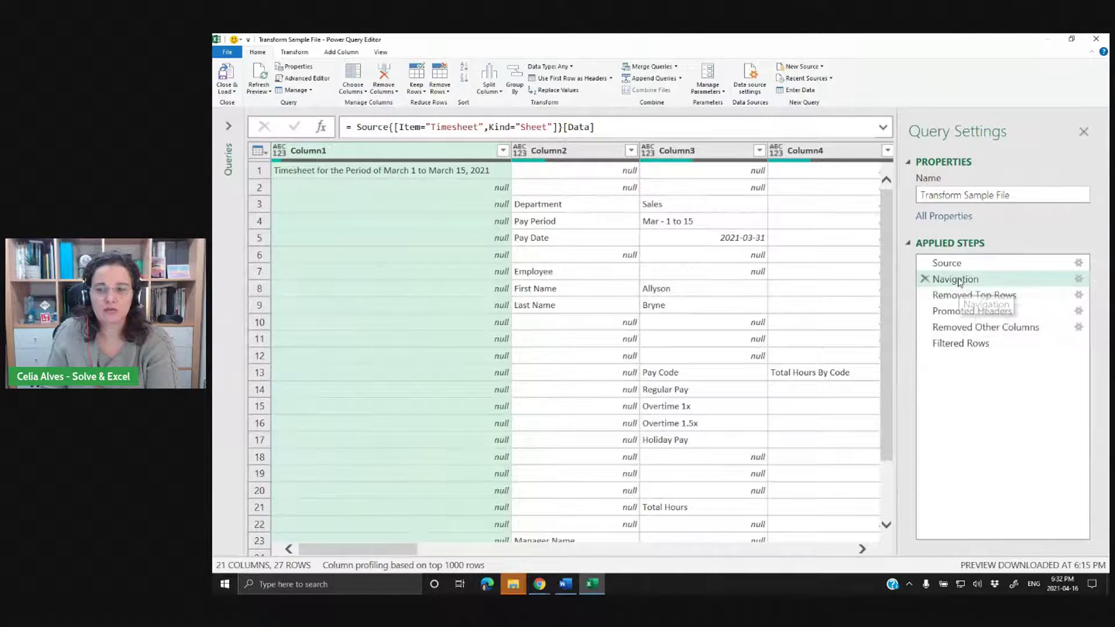
Try to add a custom step after Filtered Rows with the formula = Navigation, and delete that step.
left_click(952, 344)
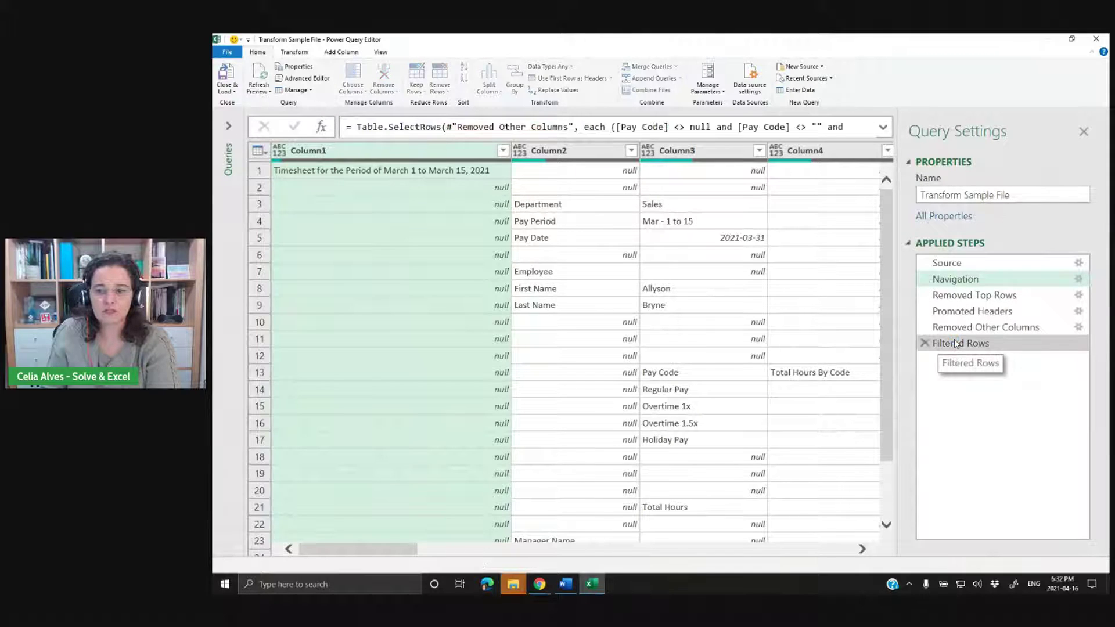
left_click(321, 130)
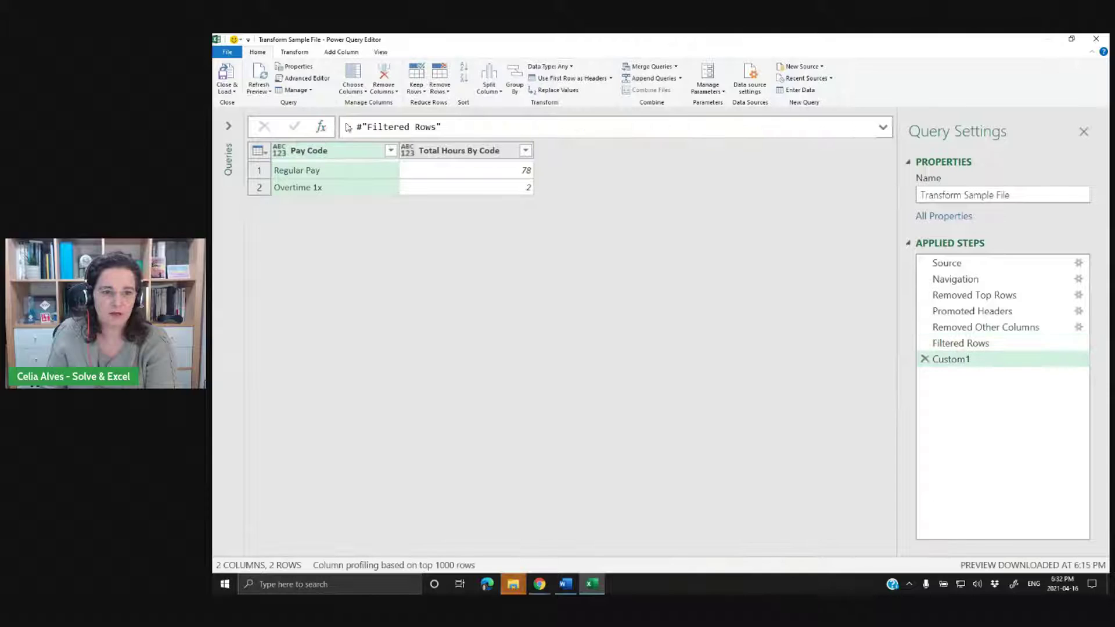
left_click_drag(358, 125, 525, 127)
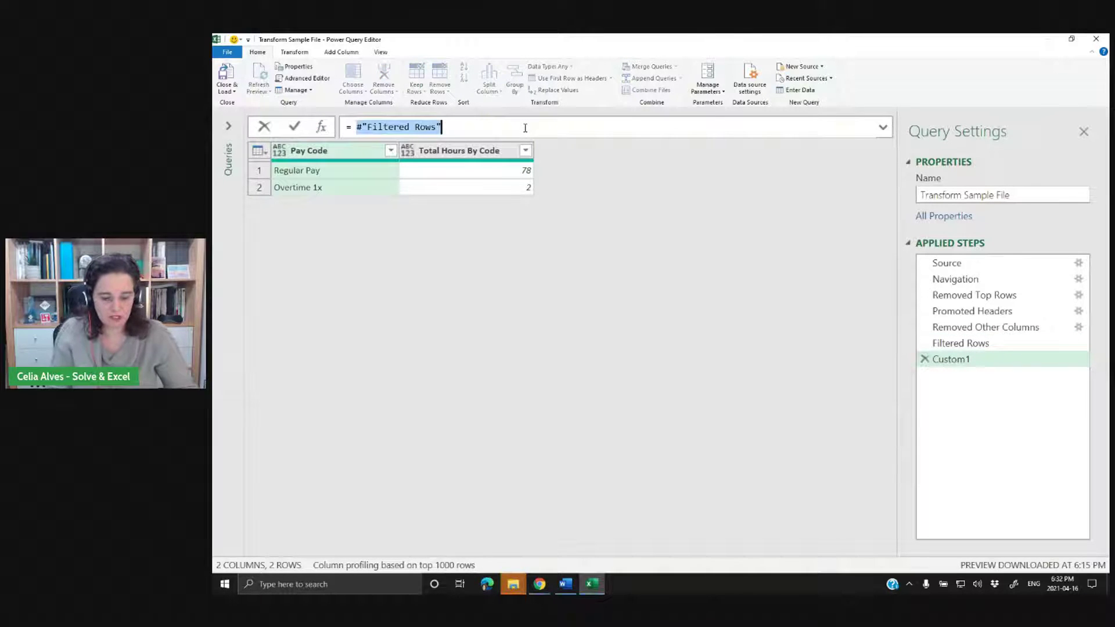
type("Naf")
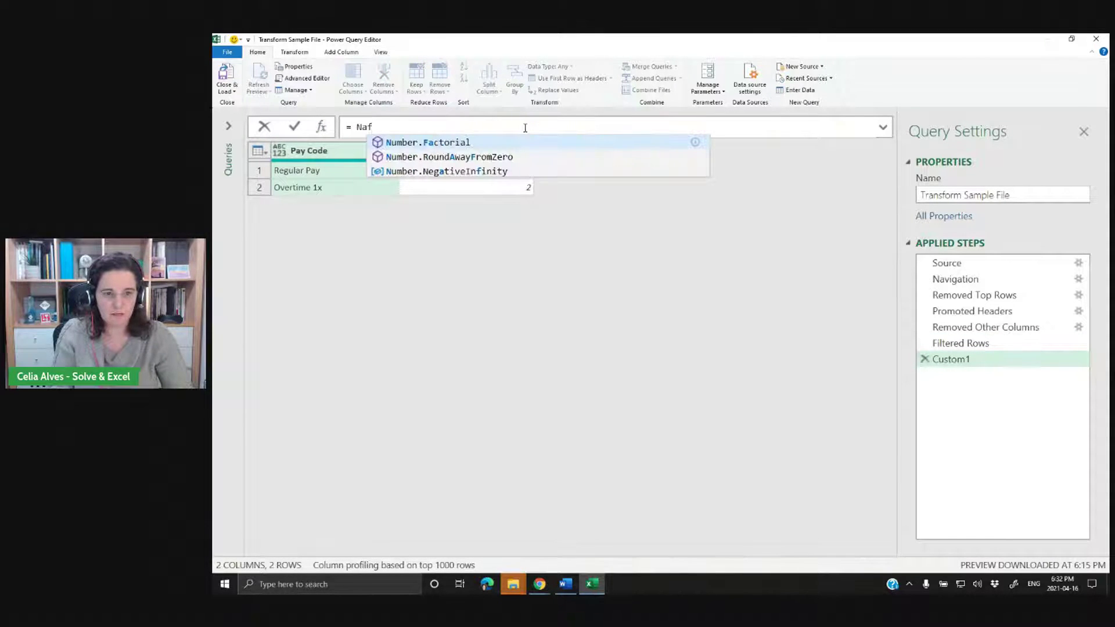
key("BackSpace")
type("viagtion")
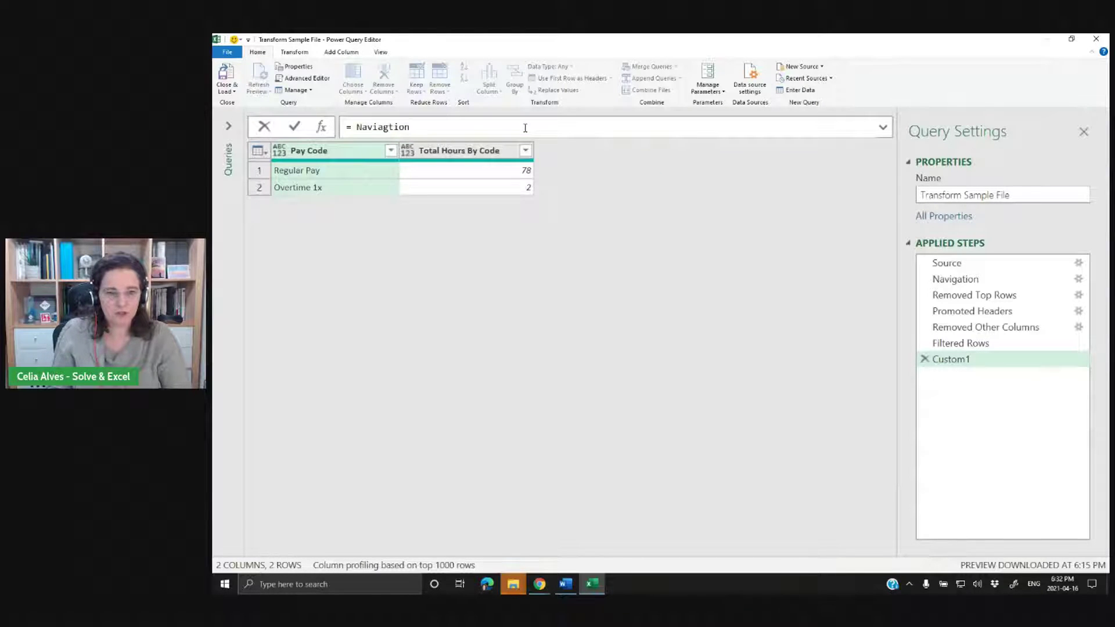
key("Left")
key("BackSpace")
key("BackSpace")
type("ga")
key("Right")
key("Right")
key("Right")
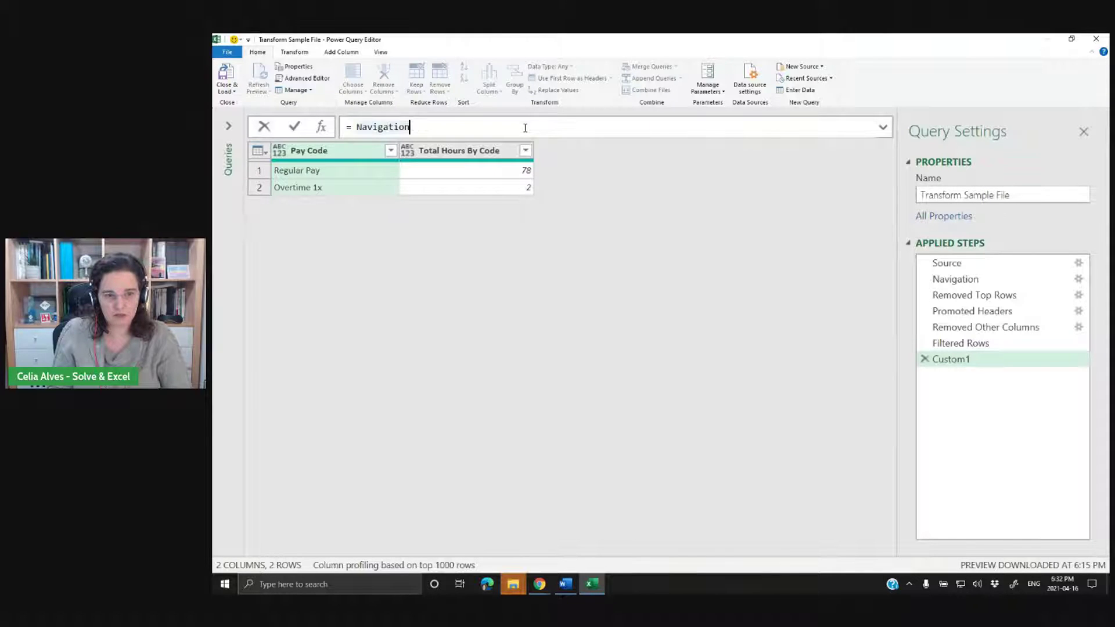
key("Return")
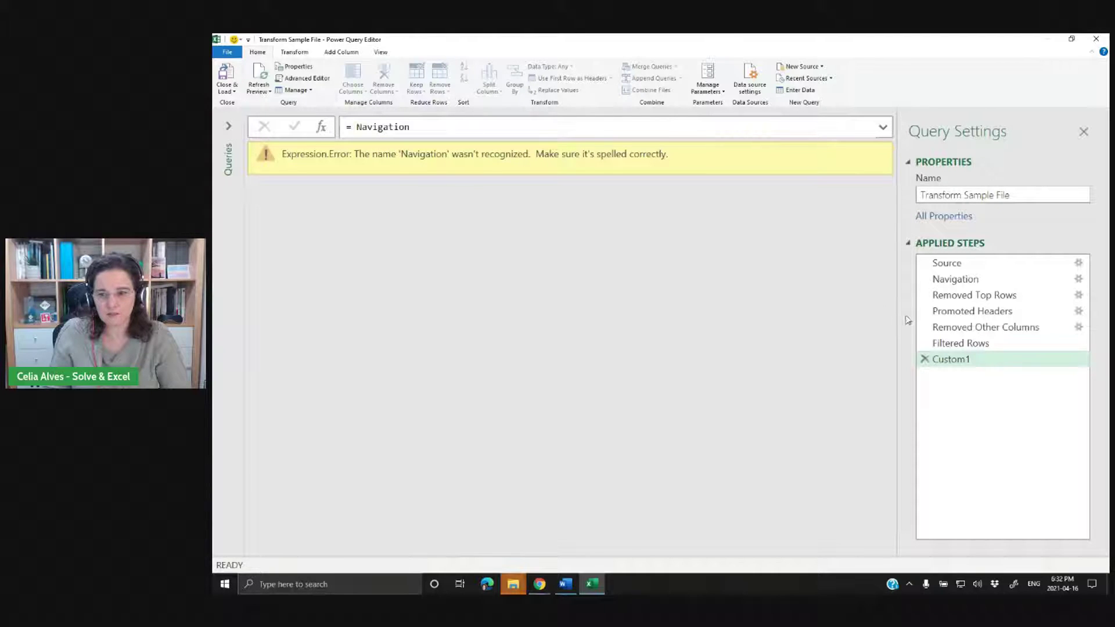
left_click(925, 359)
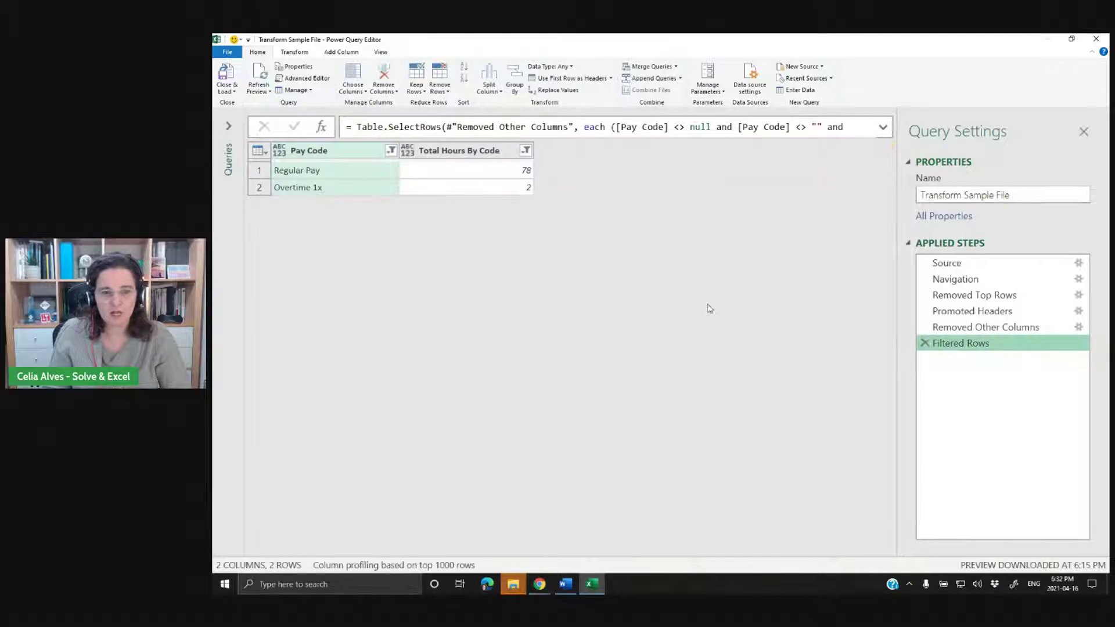
Copy the formula of the Navigation step in Transform Sample File, leaving that step unchanged.
left_click(977, 281)
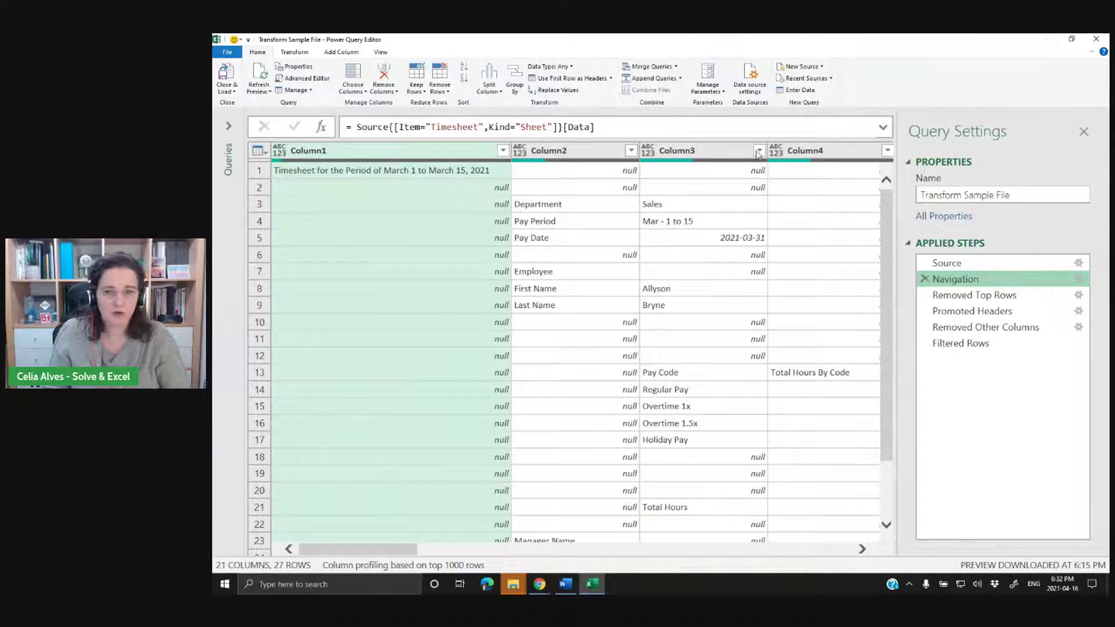
left_click(952, 264)
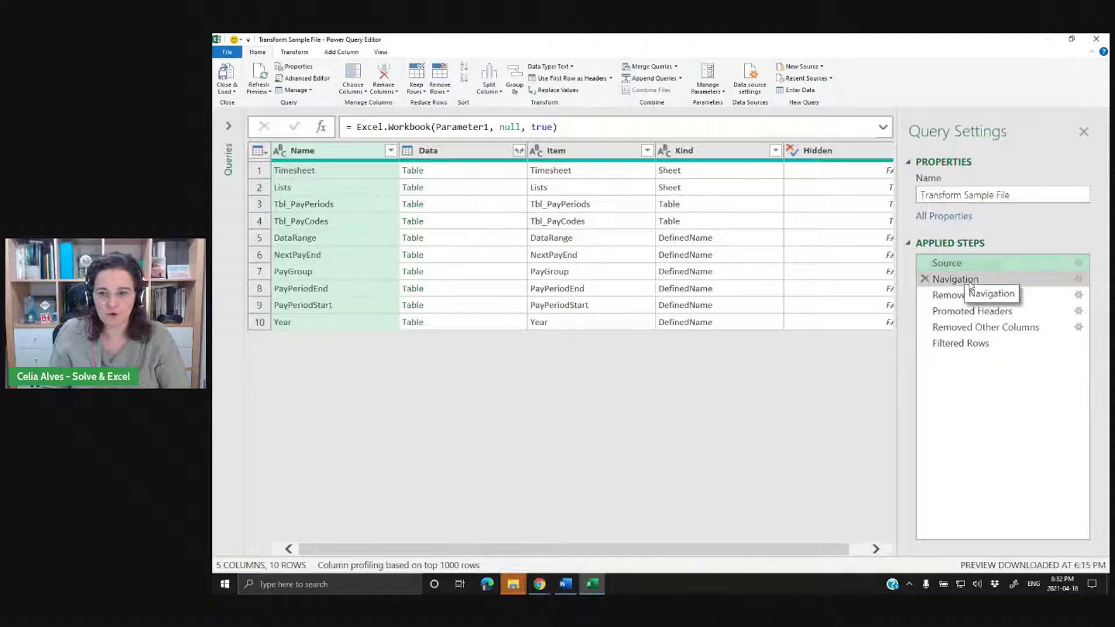
left_click(929, 279)
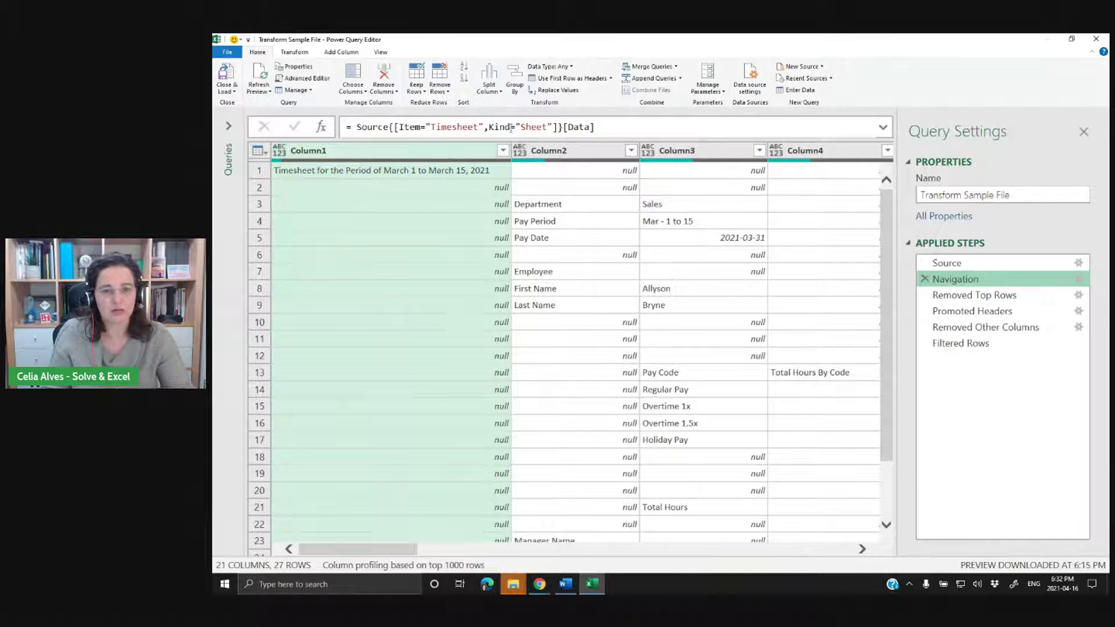
left_click_drag(604, 126, 325, 129)
key("ctrl+c")
key("Escape")
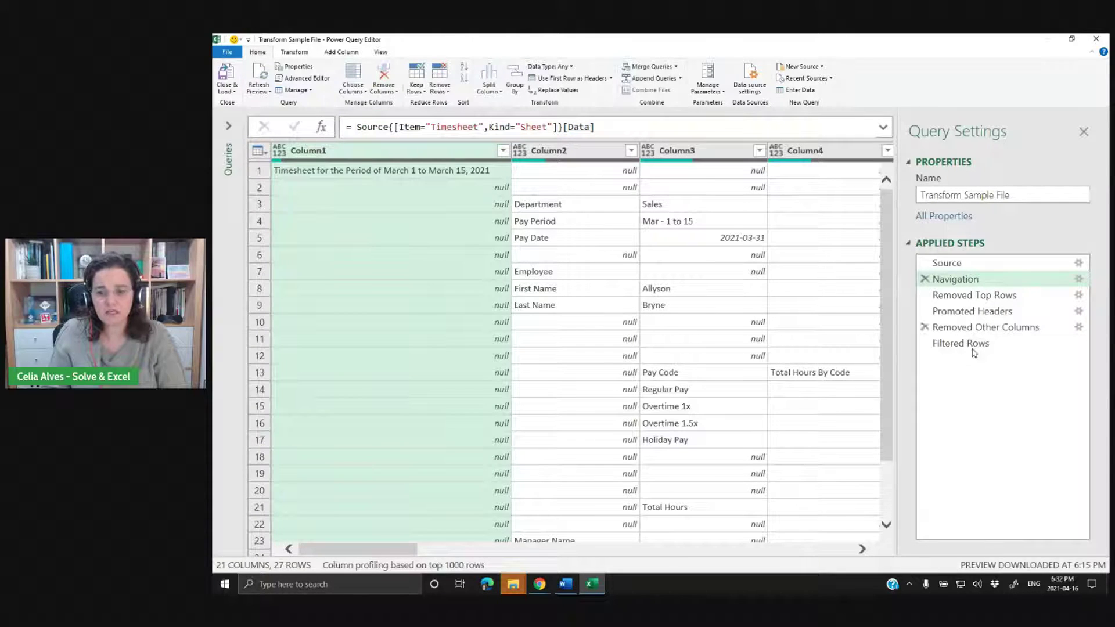
Add a custom step after Filtered Rows with the formula = Source{[Item="Timesheet",Kind="Sheet"]}[Data] and compare its output with the Navigation step.
left_click(973, 347)
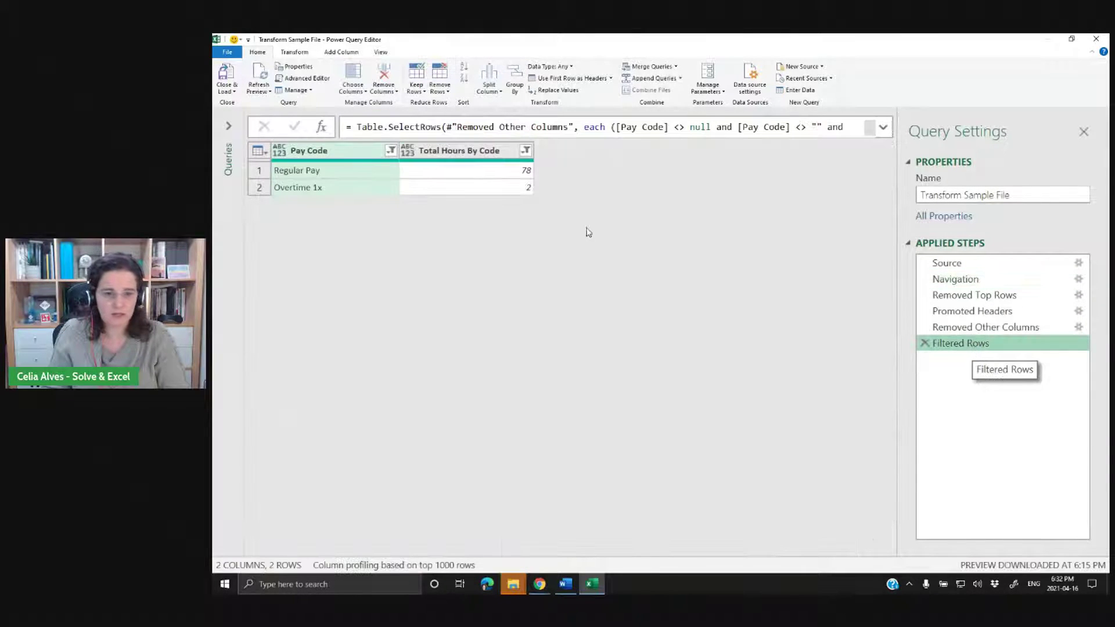
left_click(321, 128)
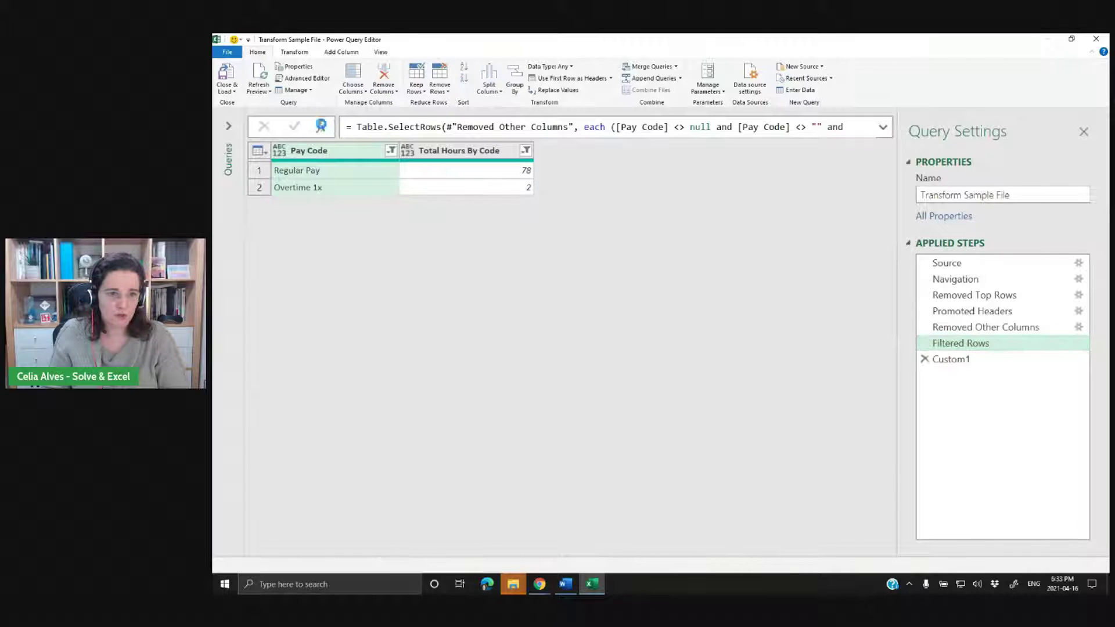
left_click(346, 130)
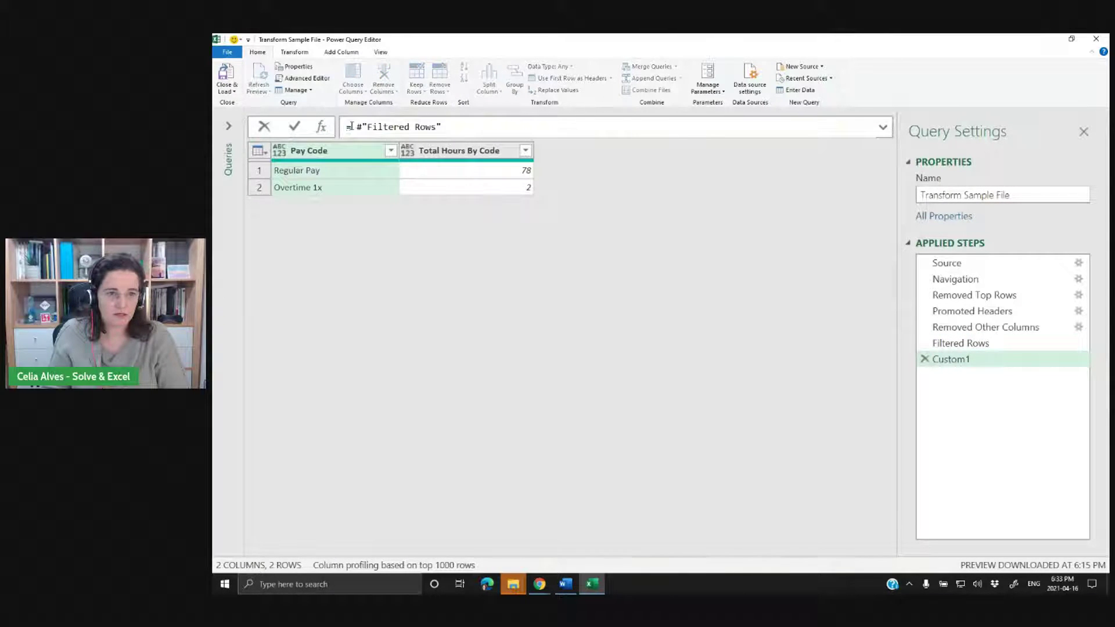
key("ctrl+a")
key("ctrl+v")
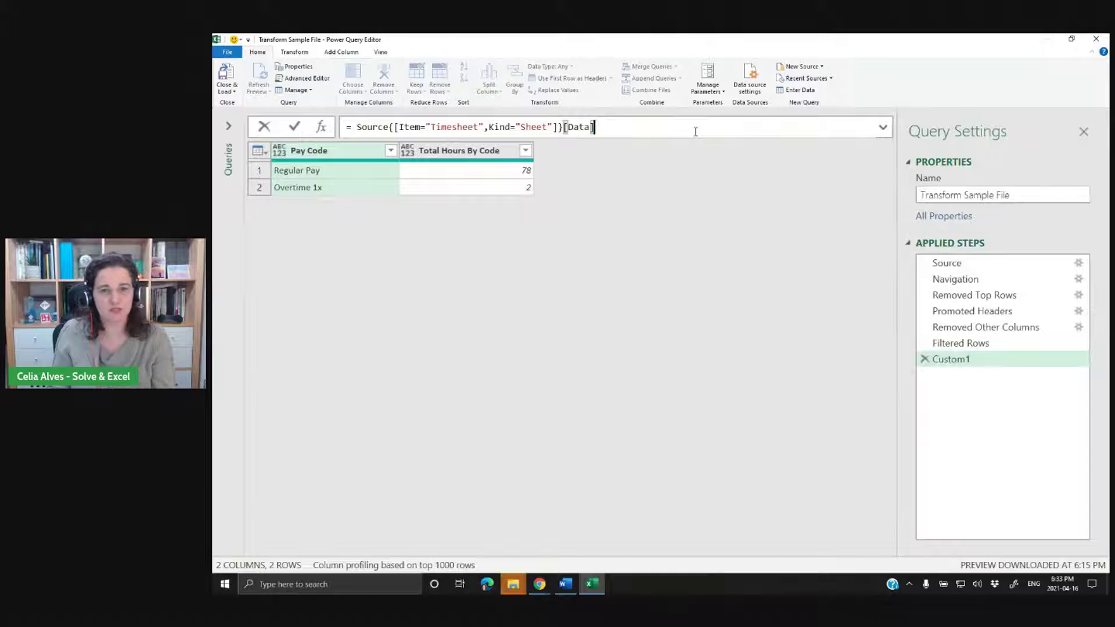
key("Return")
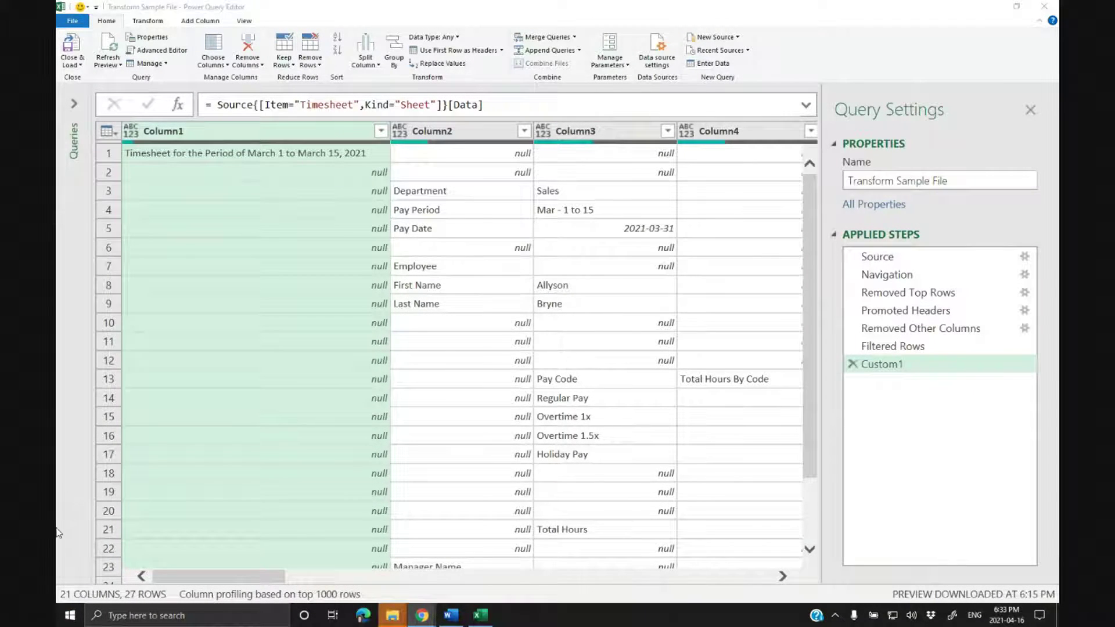
left_click(364, 209)
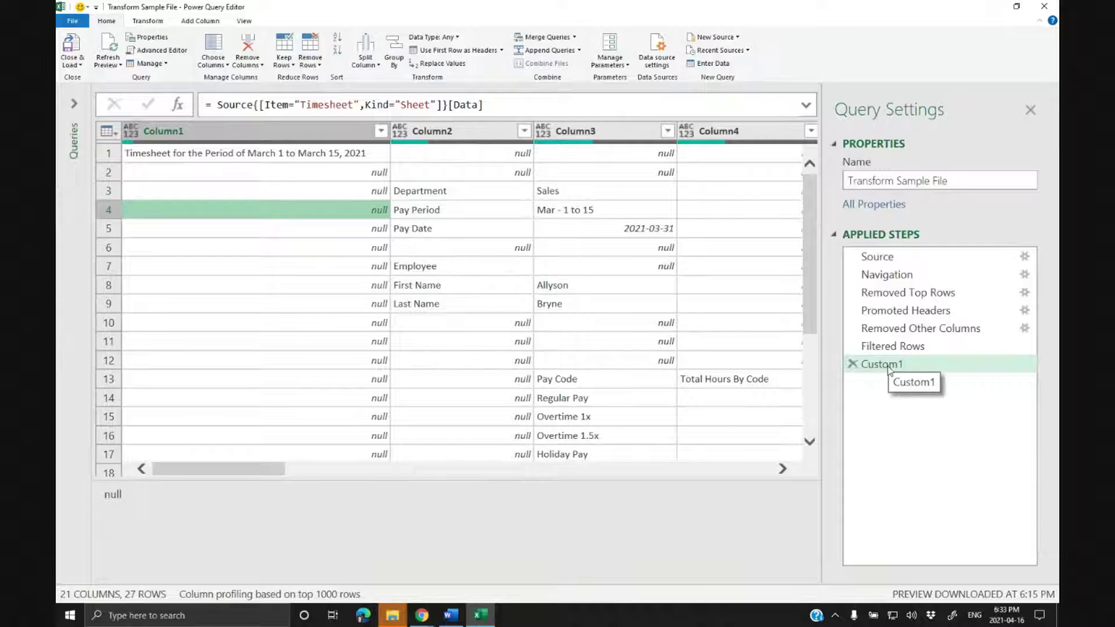
left_click(891, 280)
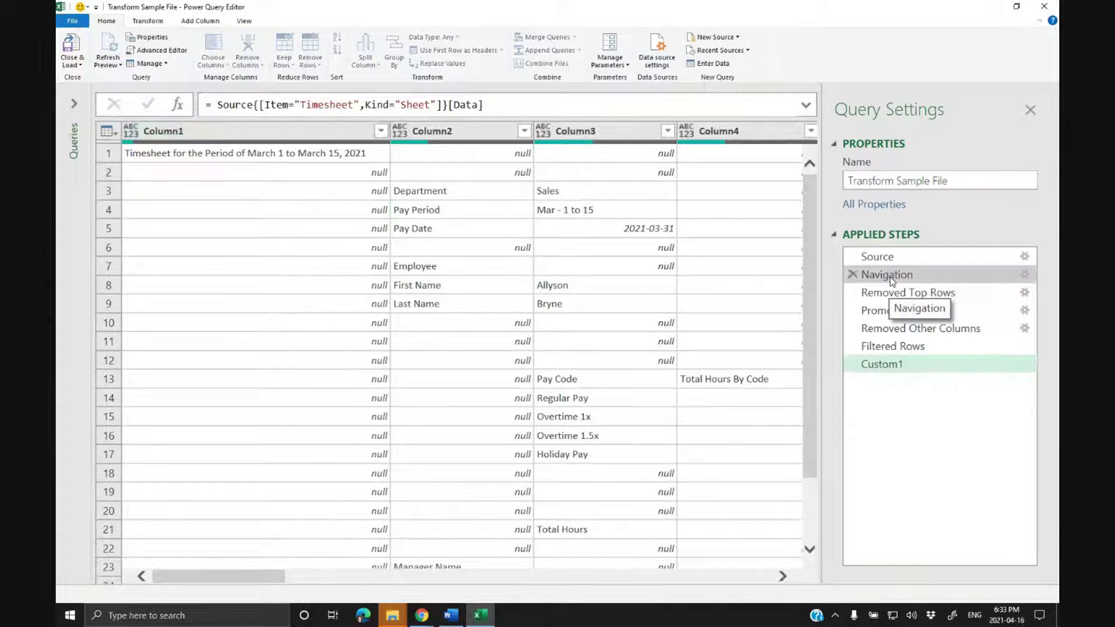
left_click(858, 364)
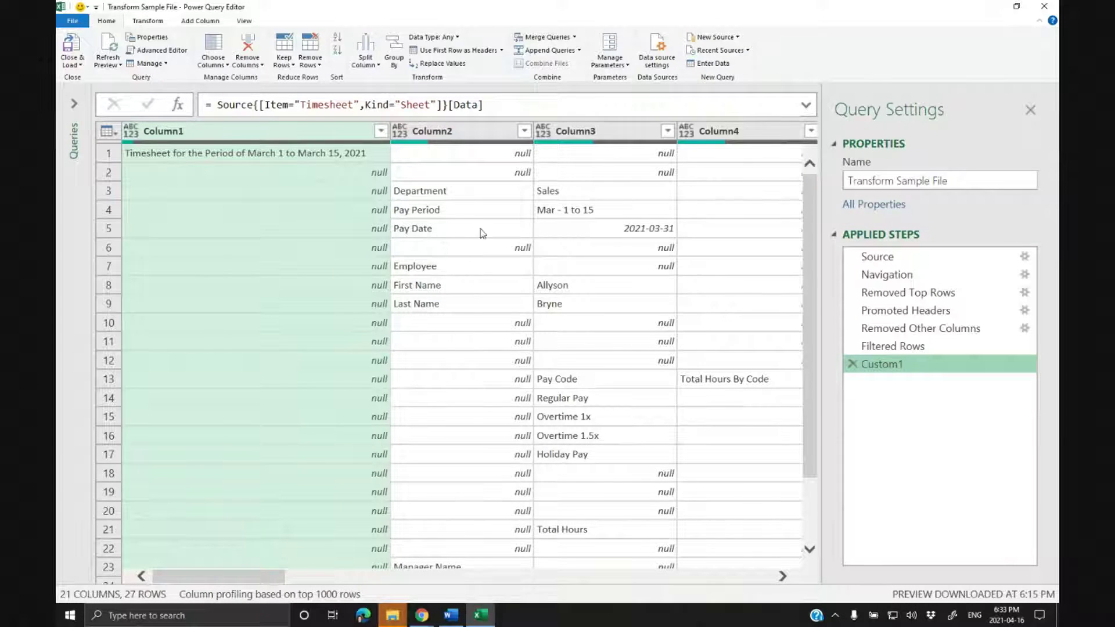
Find the employee's ID Number in the Custom1 table and append [Column6] to the step's formula to return that column as a list.
left_click_drag(264, 583, 349, 546)
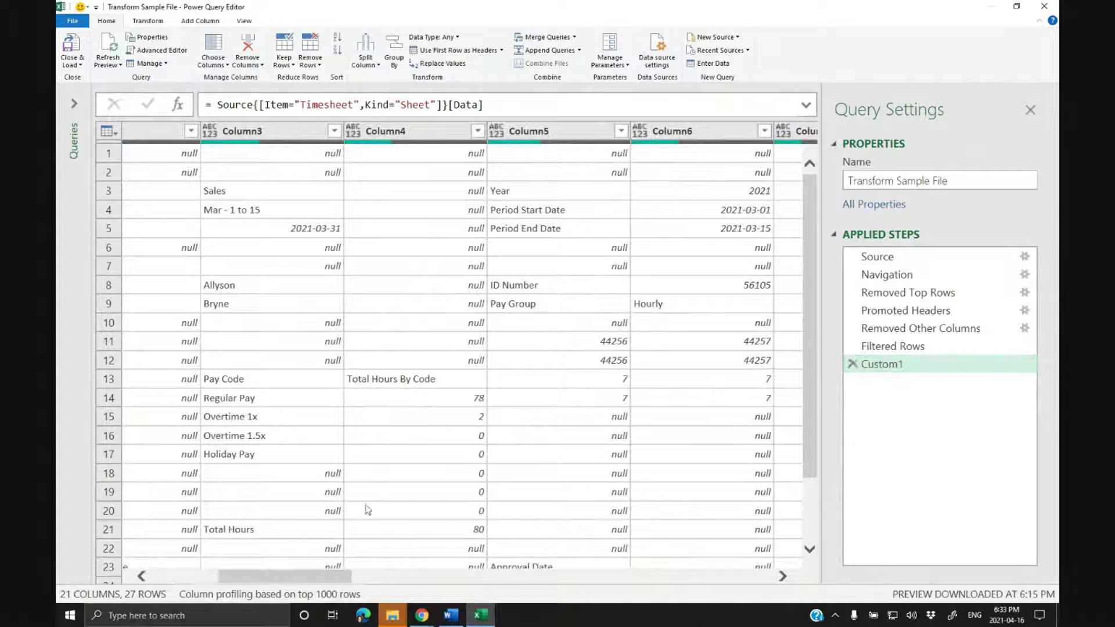
left_click(666, 288)
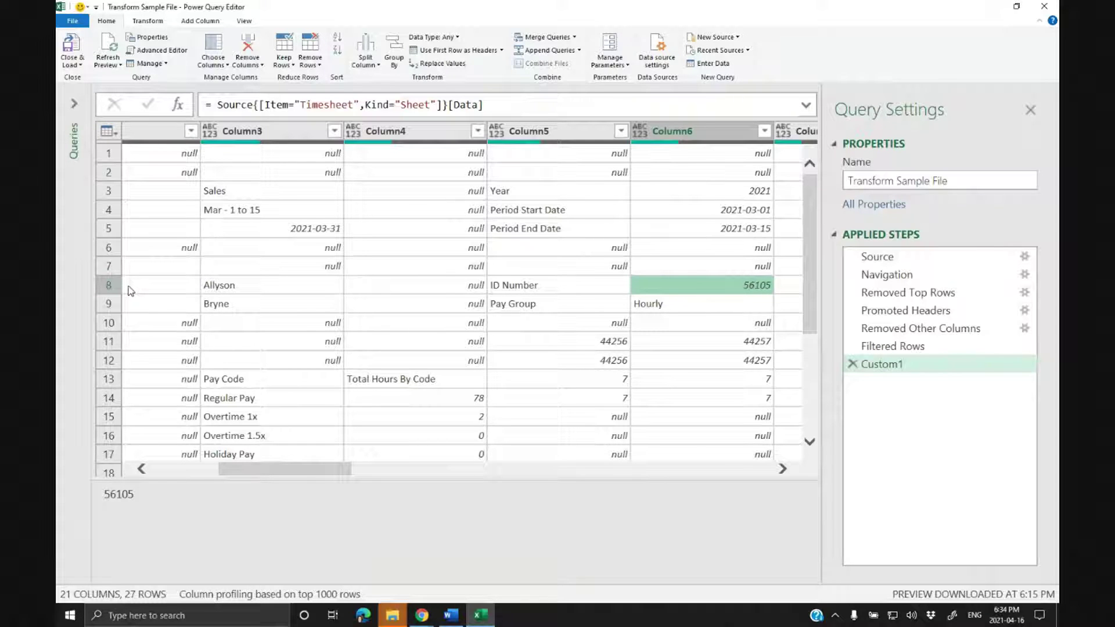
mouse_move(291, 471)
left_mouse_down()
mouse_move(192, 469)
mouse_move(283, 471)
left_mouse_up()
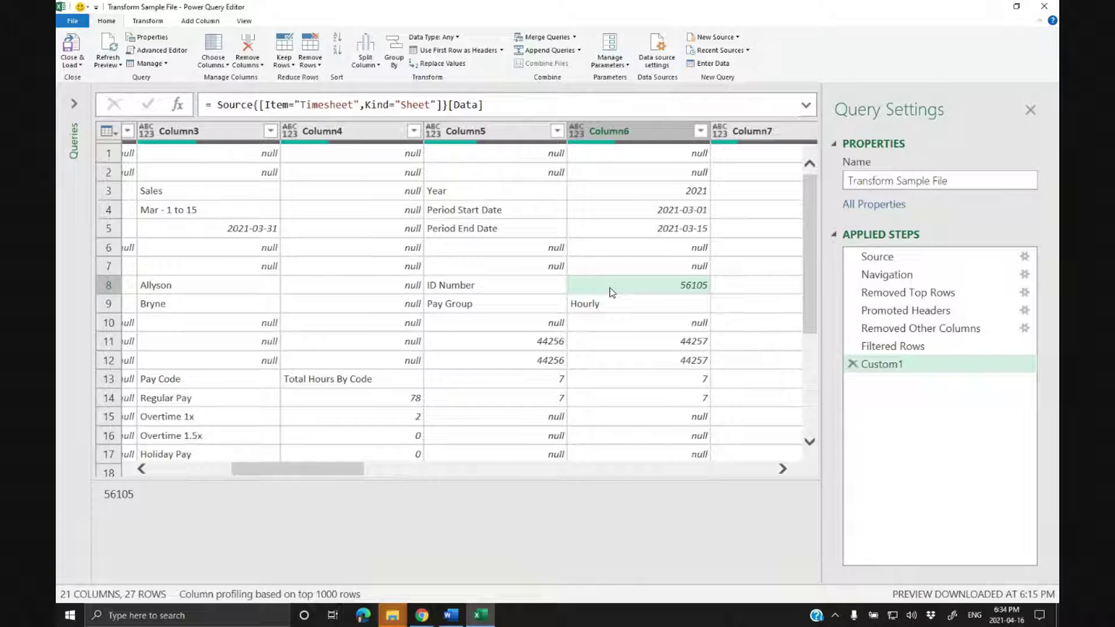
left_click(496, 108)
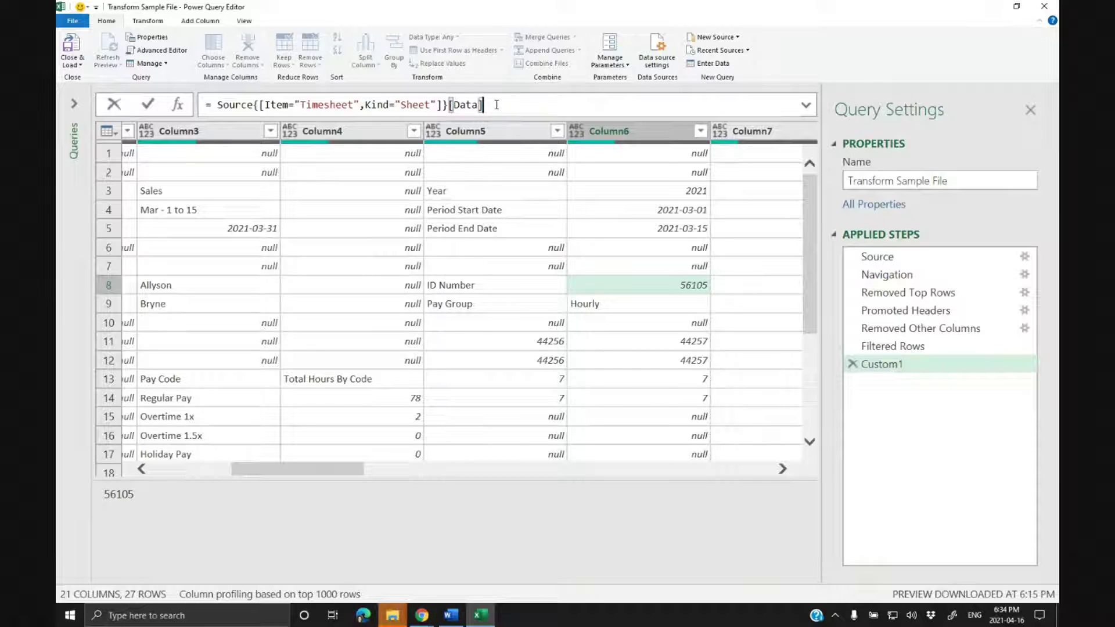
type("[Column6")
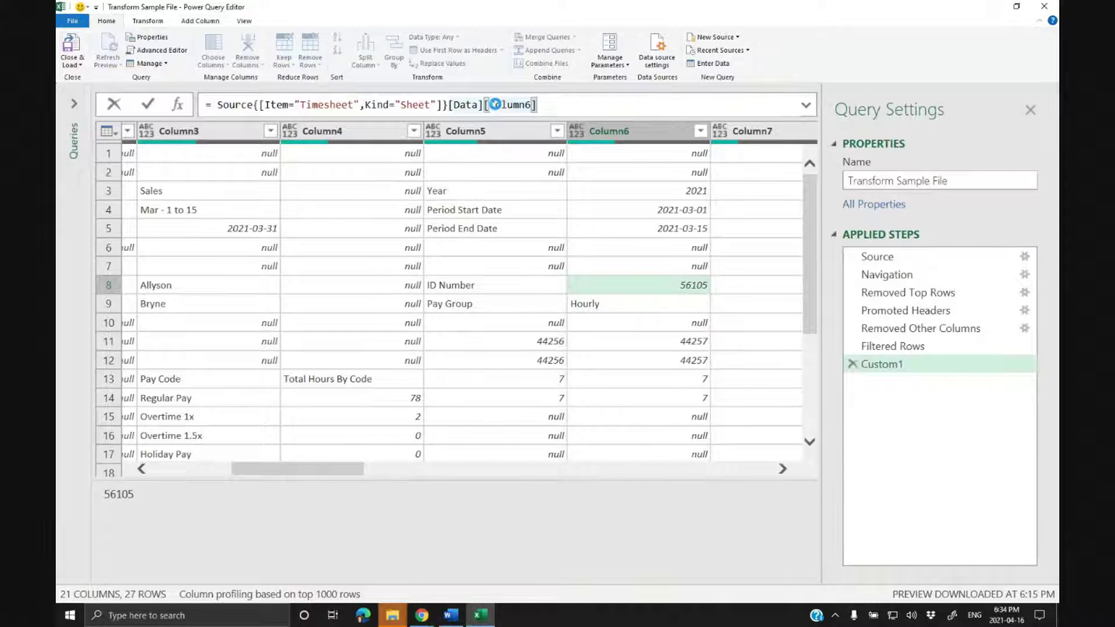
key("Return")
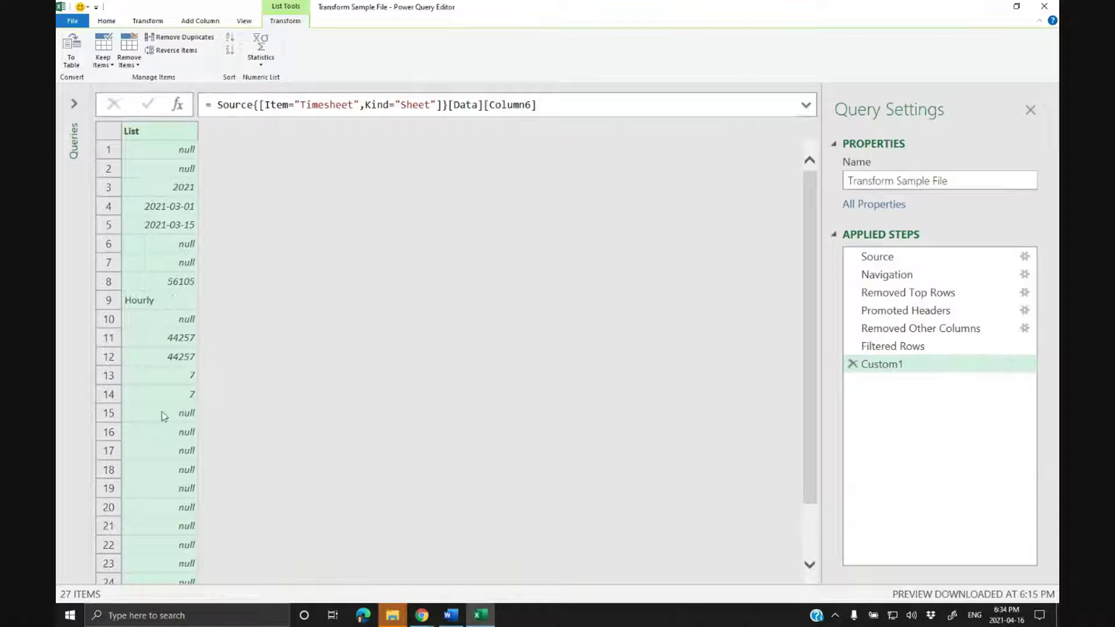
Append {7} to the Custom1 formula to return only the employee's ID number, and rename the step Emp ID.
left_click(562, 106)
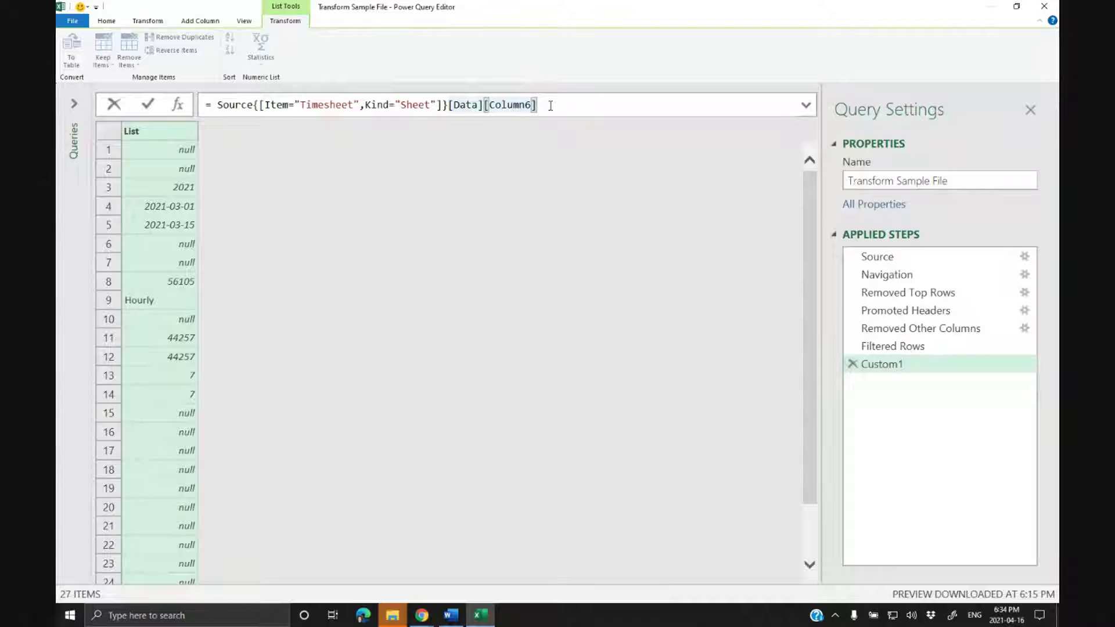
type("{7")
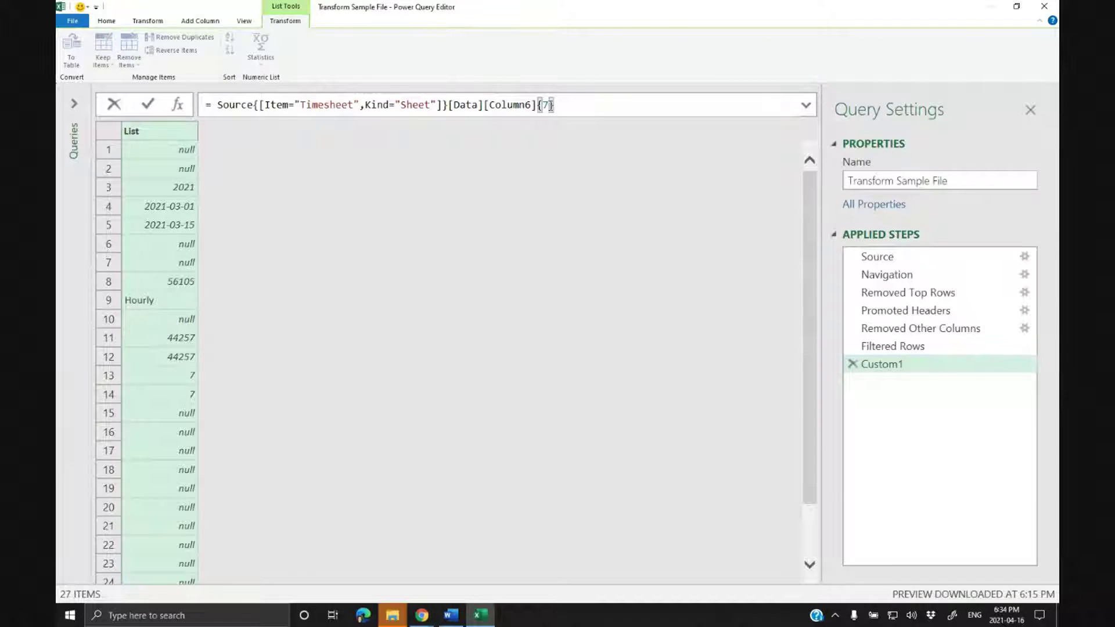
key("Return")
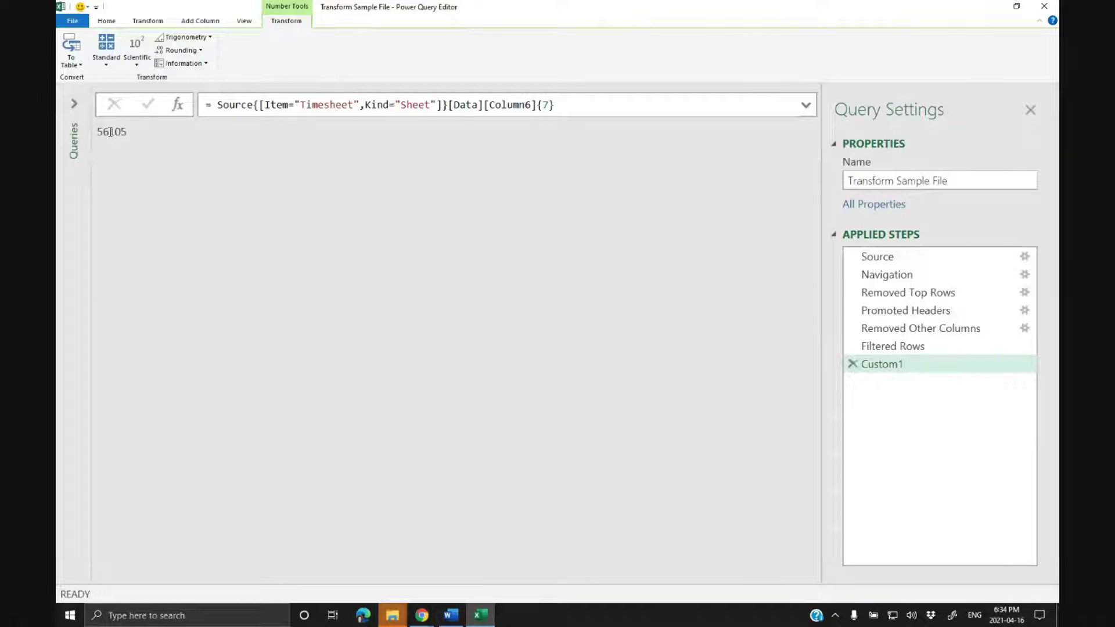
right_click(888, 371)
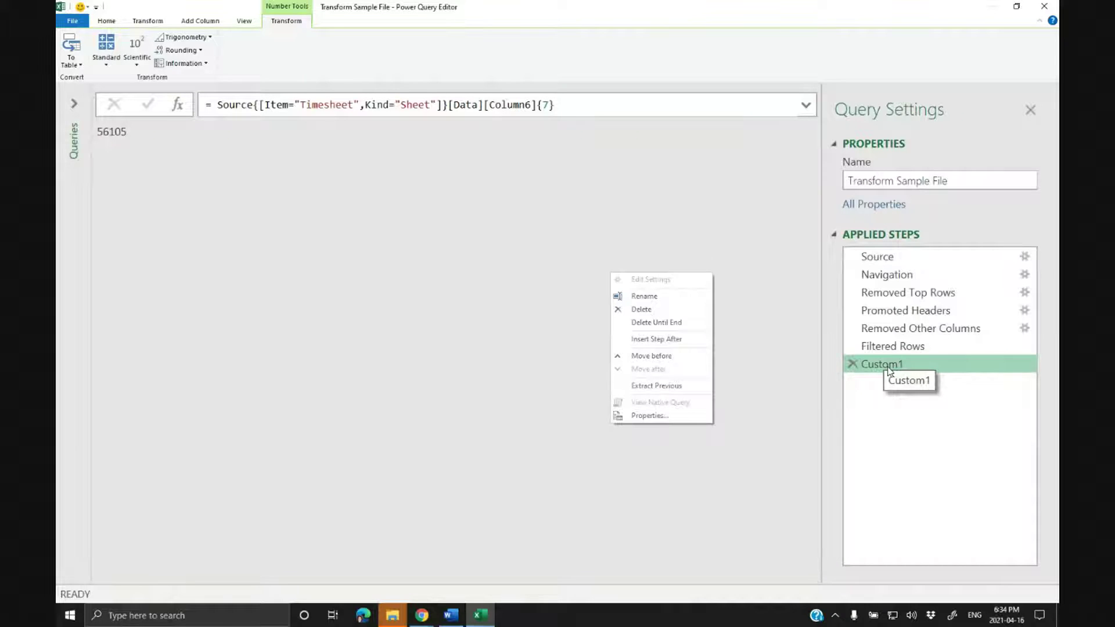
left_click(653, 298)
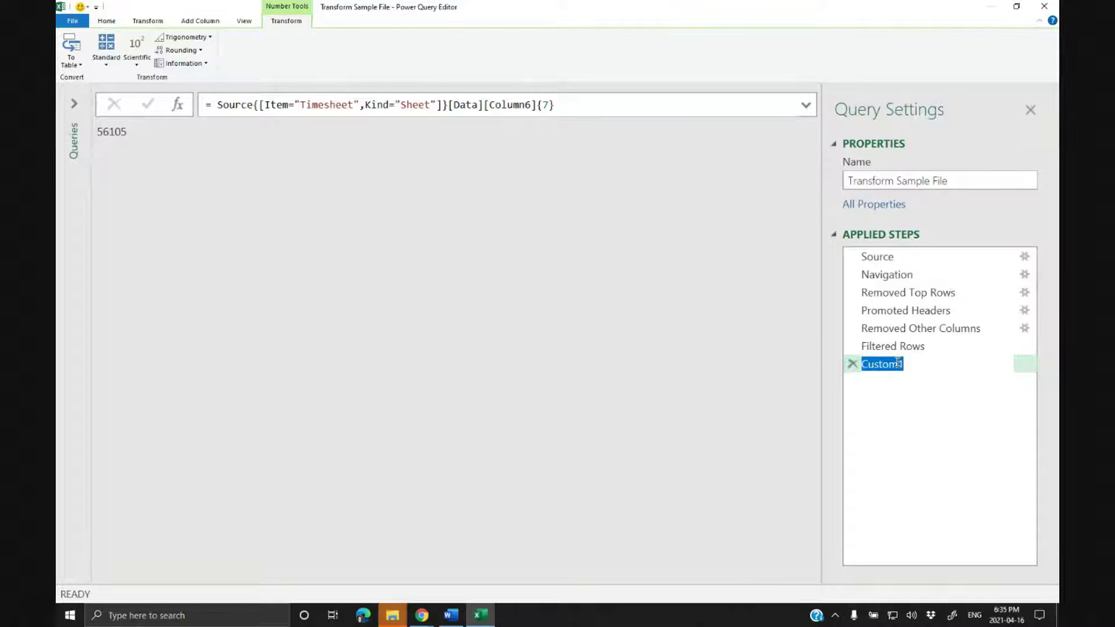
type("Emp ID")
key("Return")
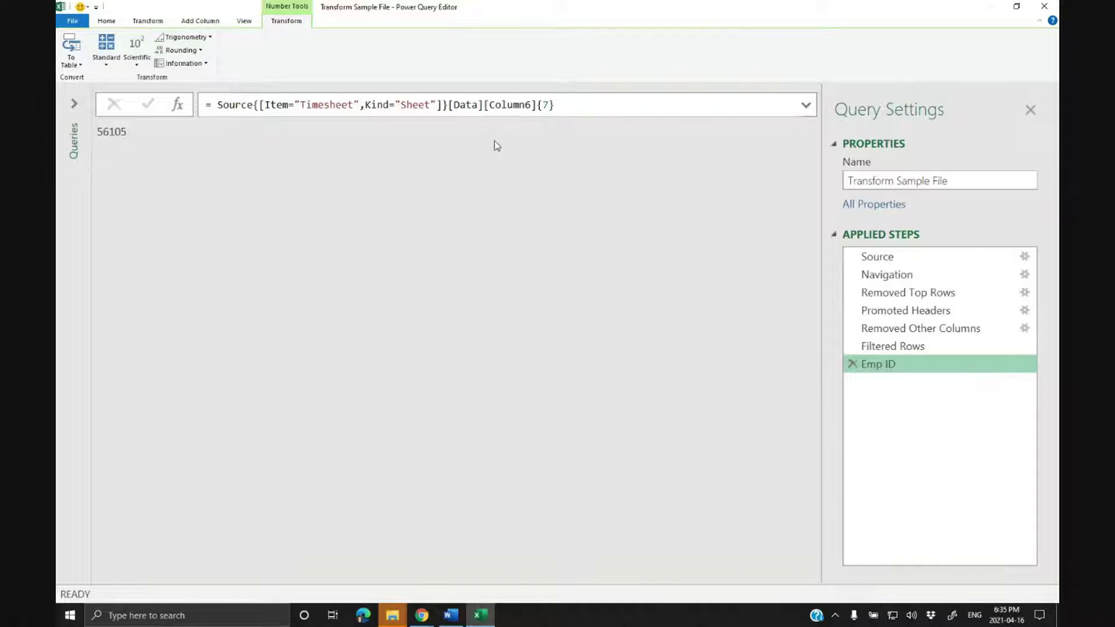
Copy the full formula of the Emp ID step without changing it, and keep that step selected.
left_click_drag(569, 104, 91, 105)
key("ctrl+c")
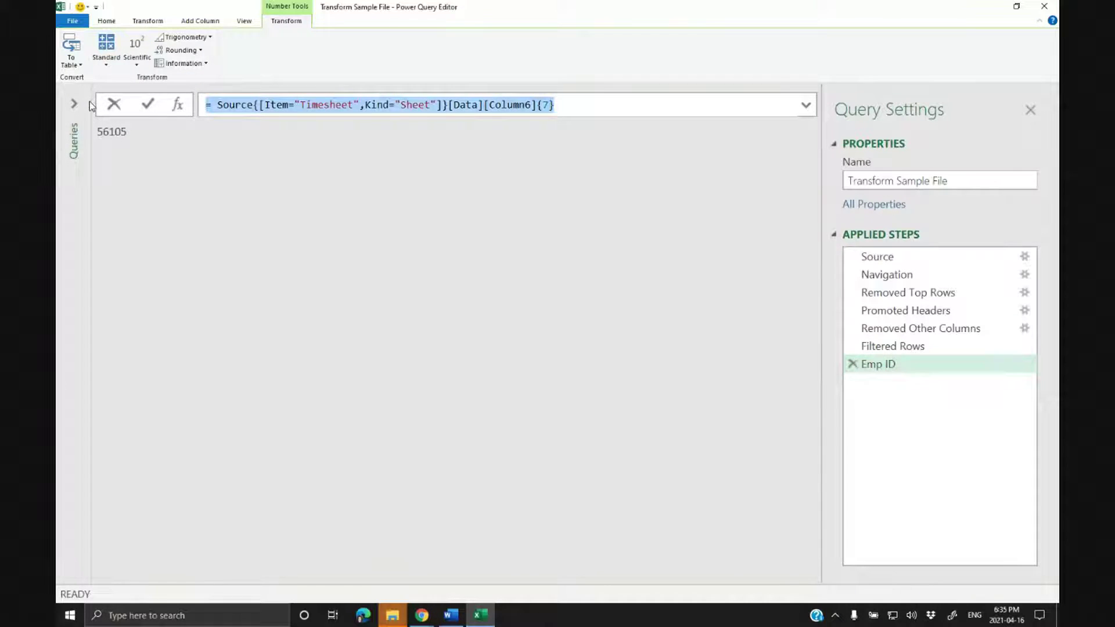
left_click(118, 105)
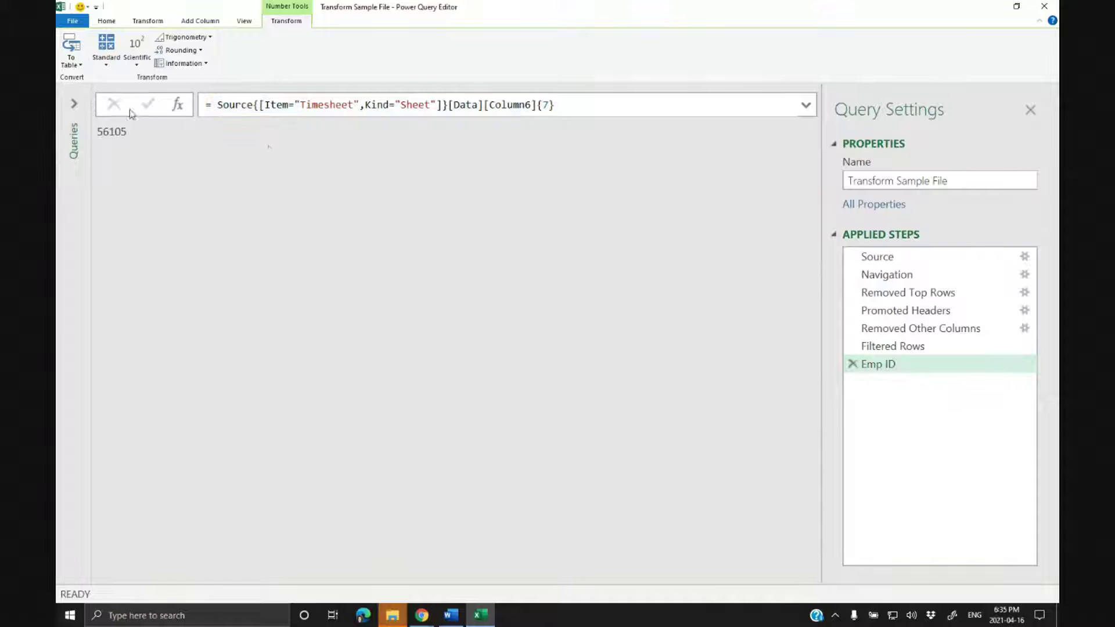
left_click(925, 349)
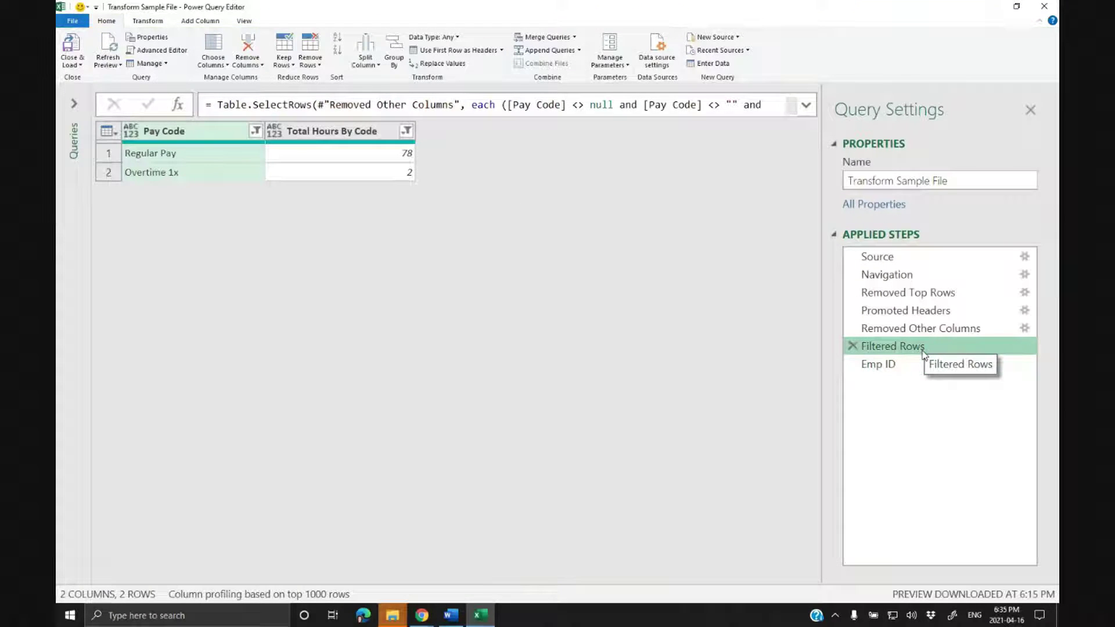
left_click(889, 364)
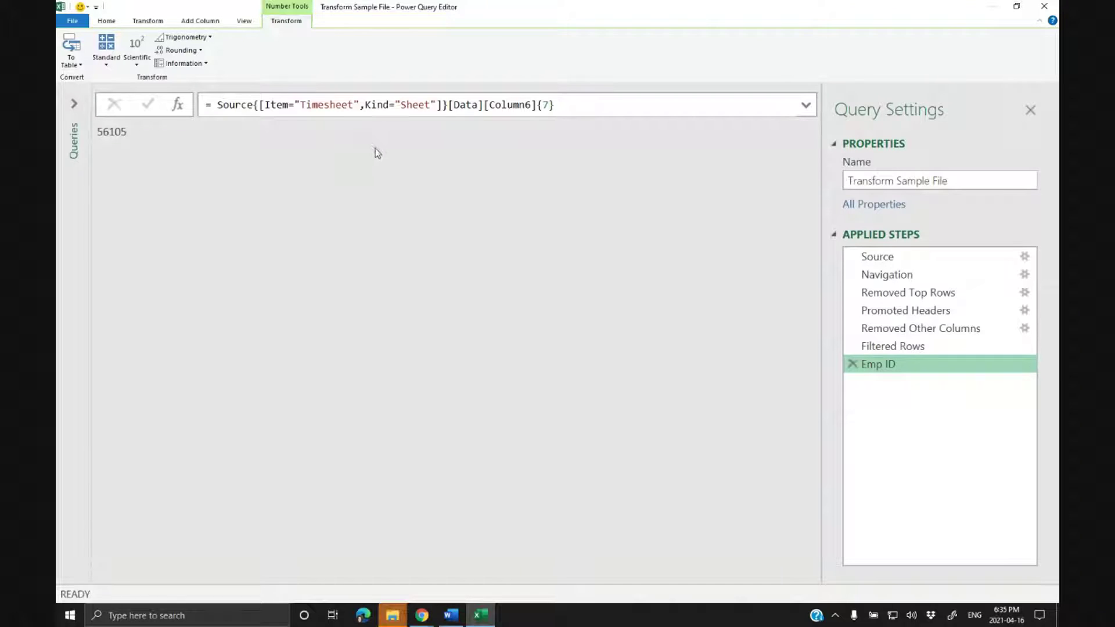
Add a custom step after Emp ID with the copied formula shortened to = Source{[Item="Timesheet",Kind="Sheet"]}[Data].
left_click(103, 23)
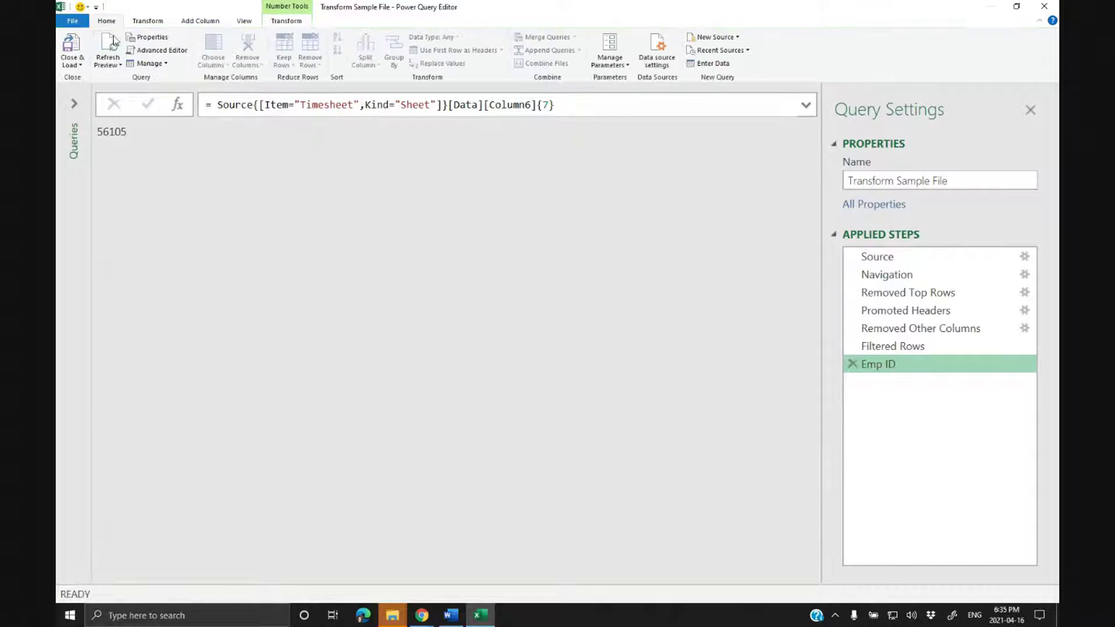
left_click(178, 104)
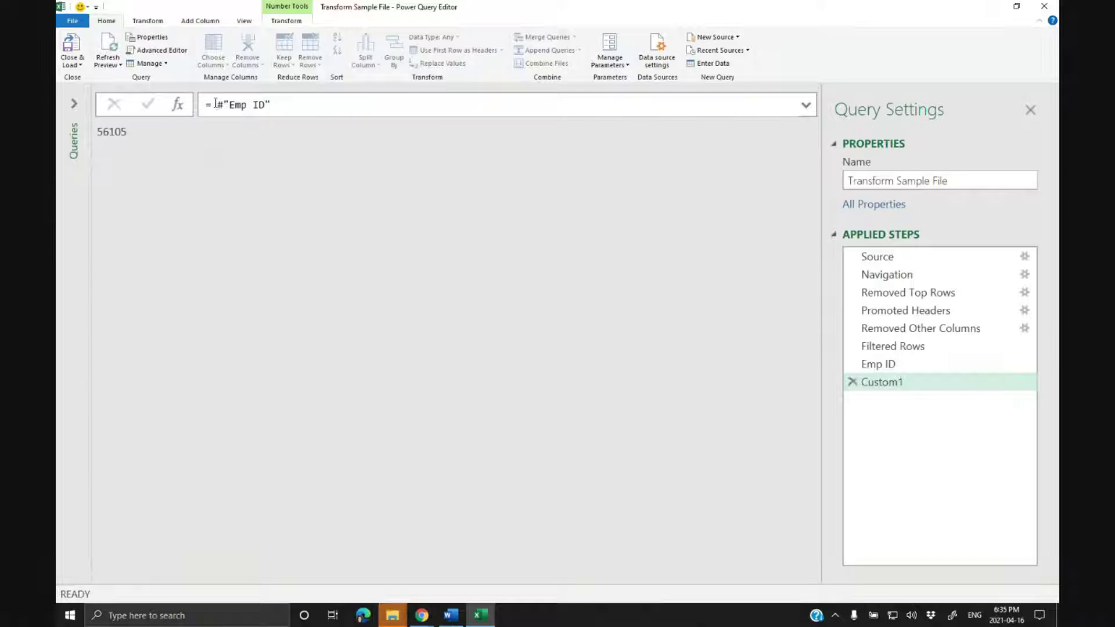
left_click_drag(219, 104, 417, 108)
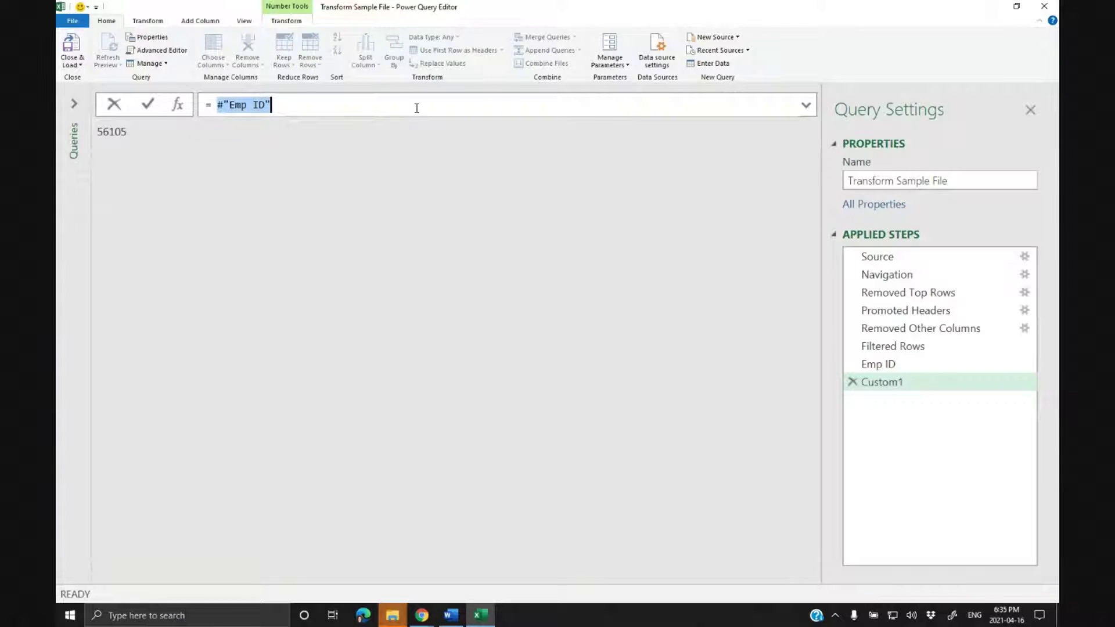
key("ctrl+v")
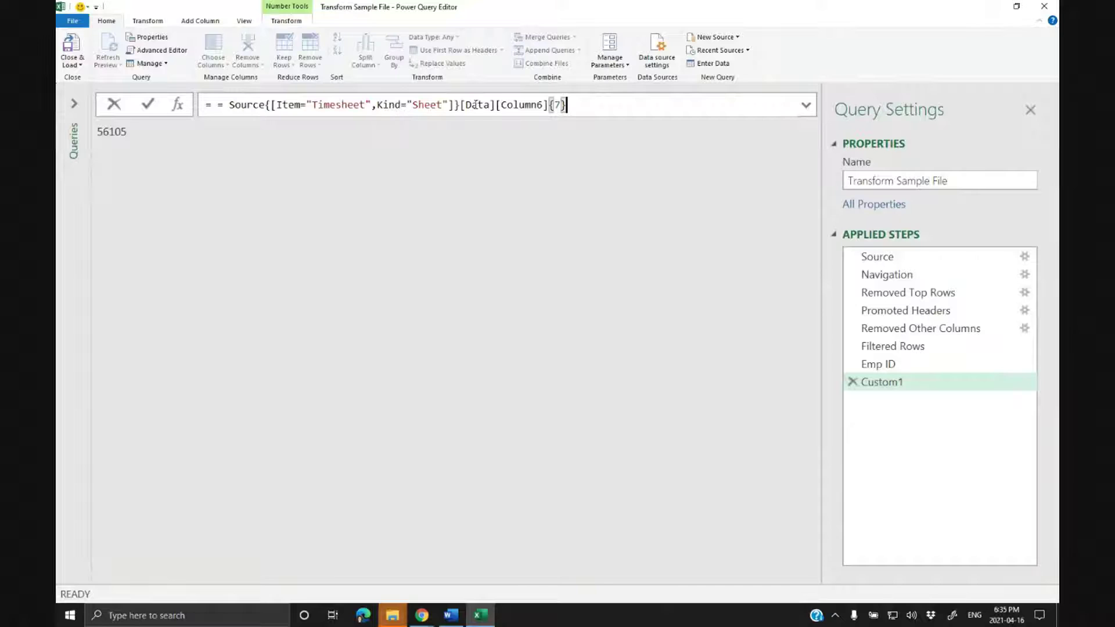
left_click_drag(497, 104, 648, 104)
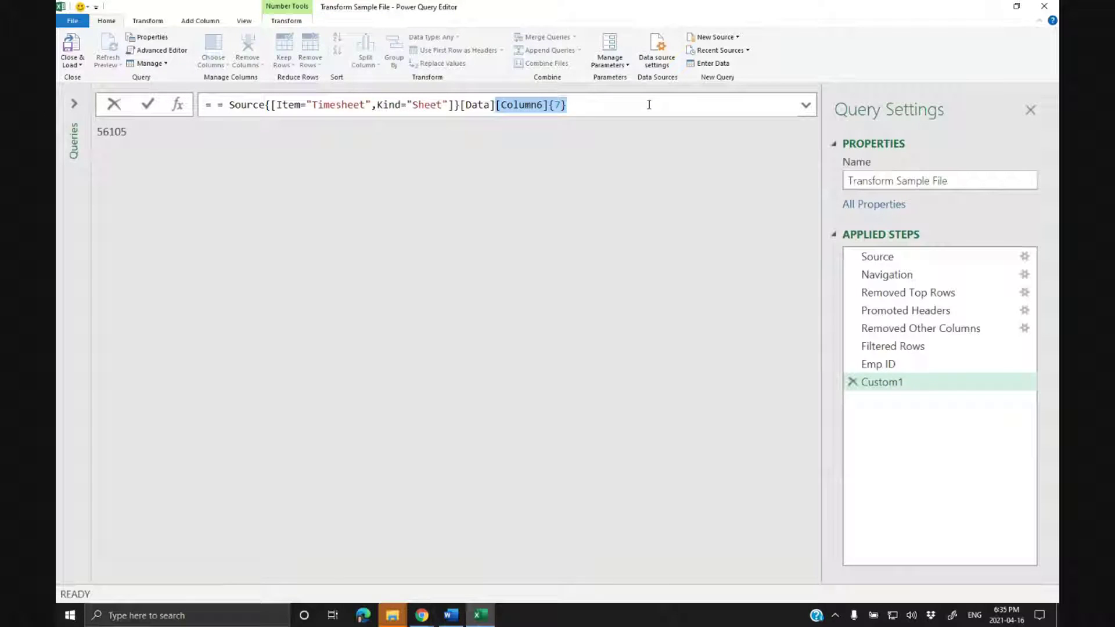
key("BackSpace")
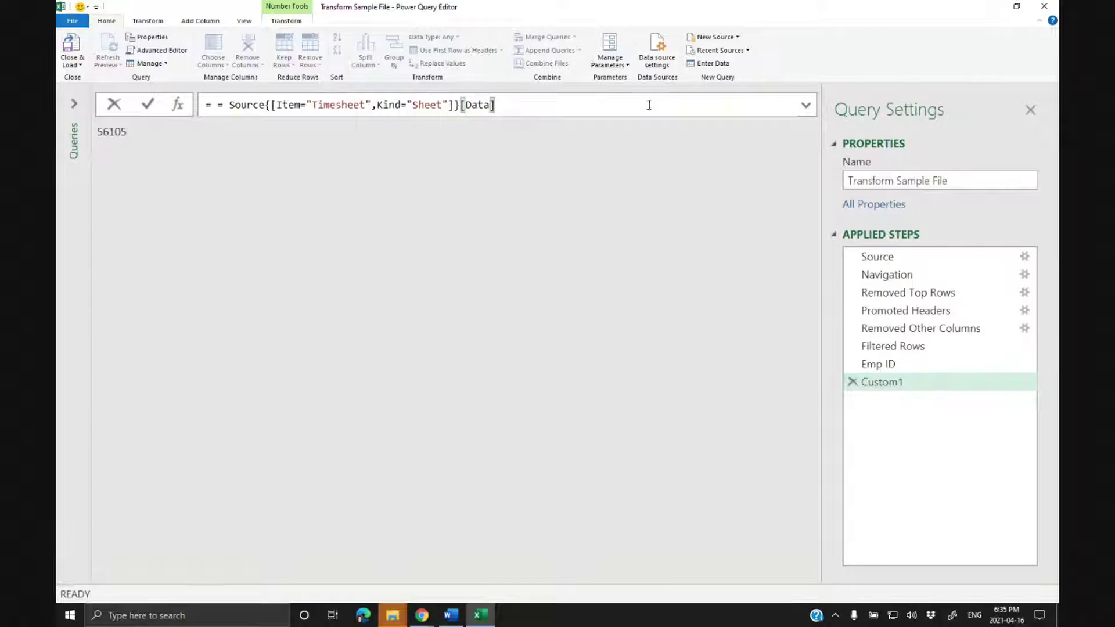
key("Return")
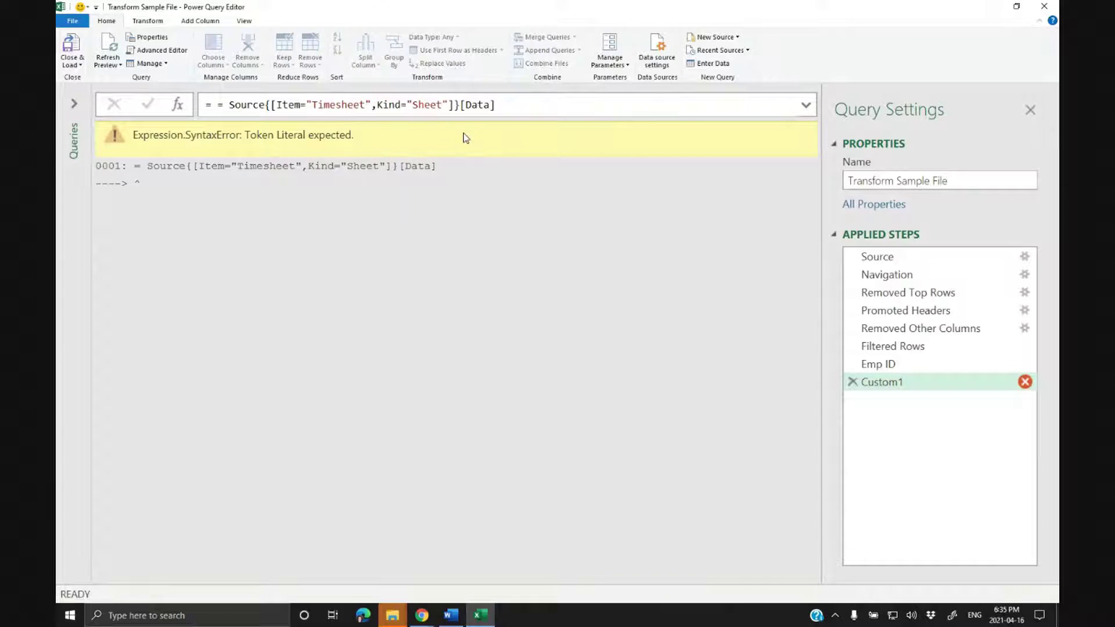
left_click(231, 106)
key("BackSpace")
key("BackSpace")
key("Return")
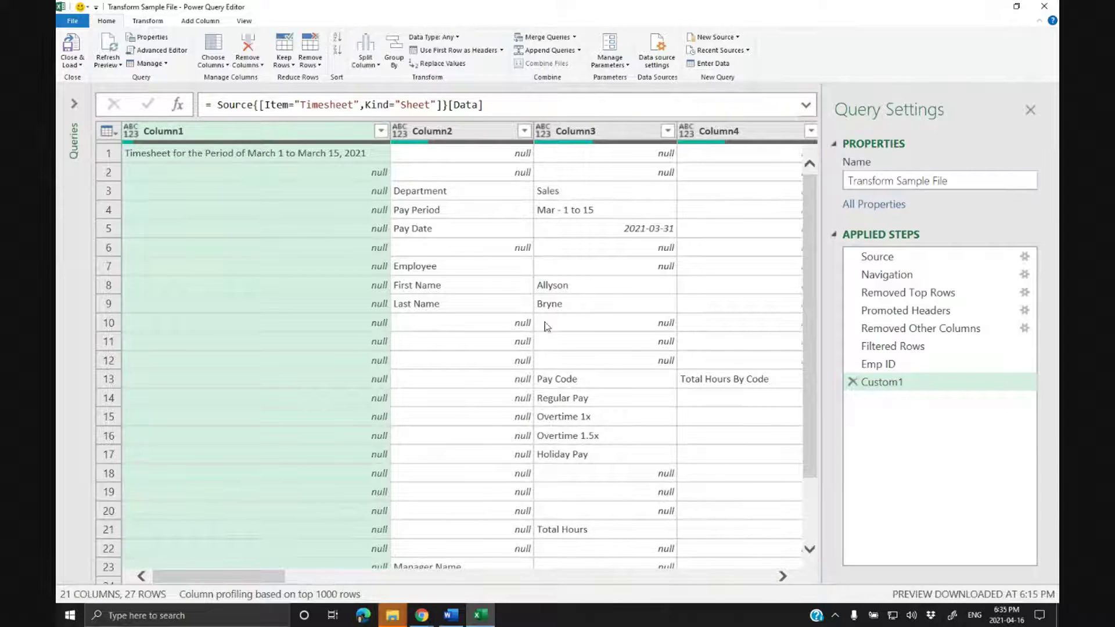
Locate the employee's first name in the Custom1 table and append [Column3]{7} to the formula to return only that value.
left_click(556, 284)
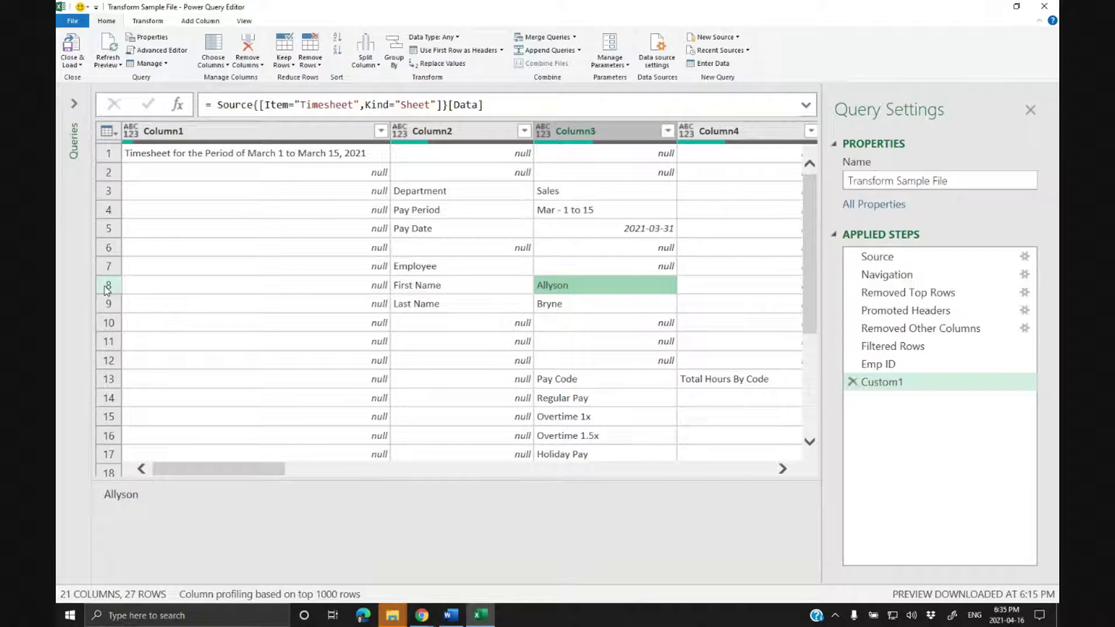
left_click(524, 105)
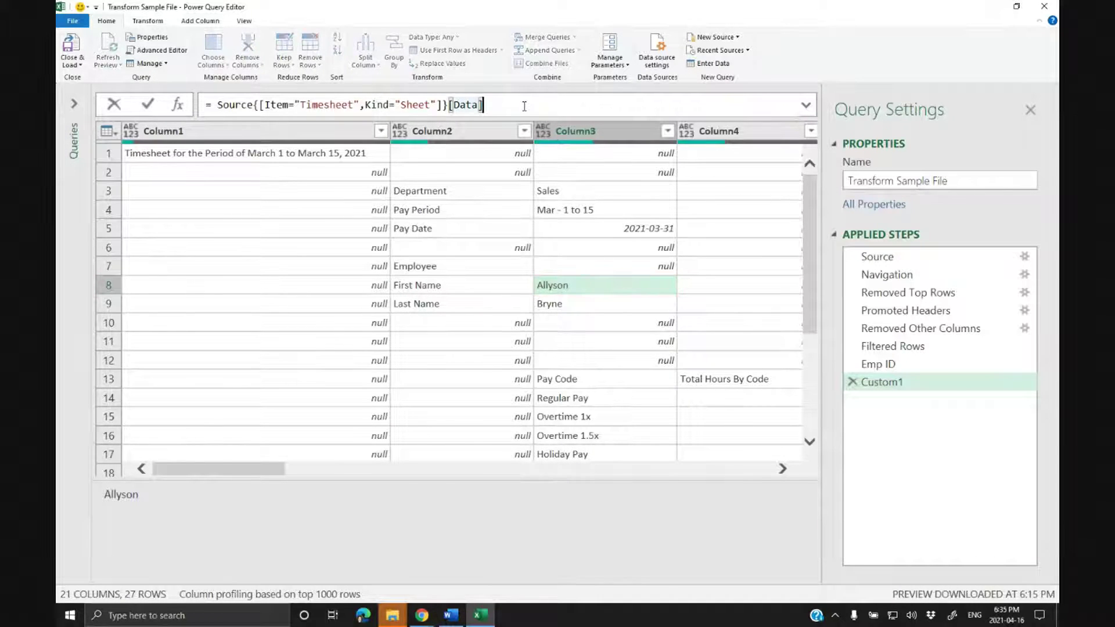
type("[Column3]{7}")
left_click(533, 104)
type("3")
left_click(567, 108)
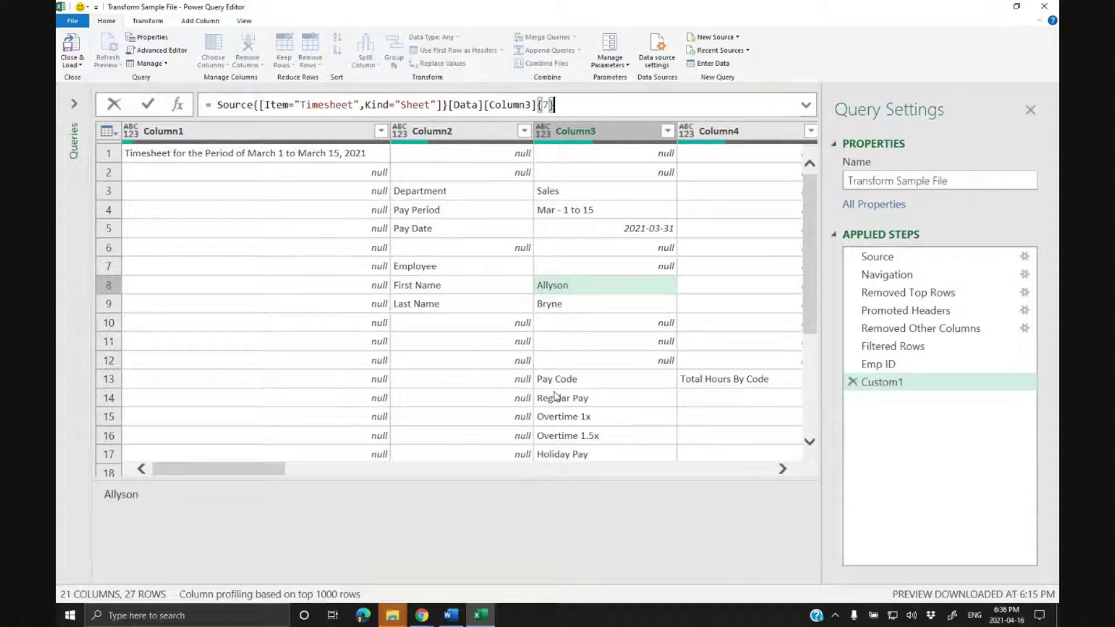
left_click(235, 472)
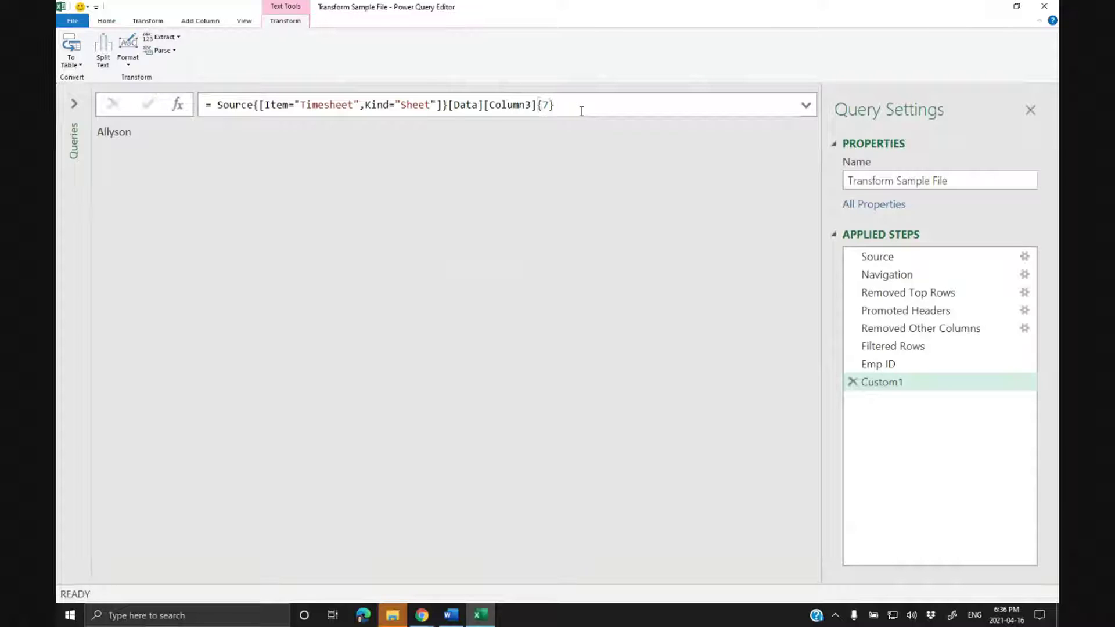
Rename the Custom1 step as Emp FirstName.
right_click(869, 382)
left_click(639, 306)
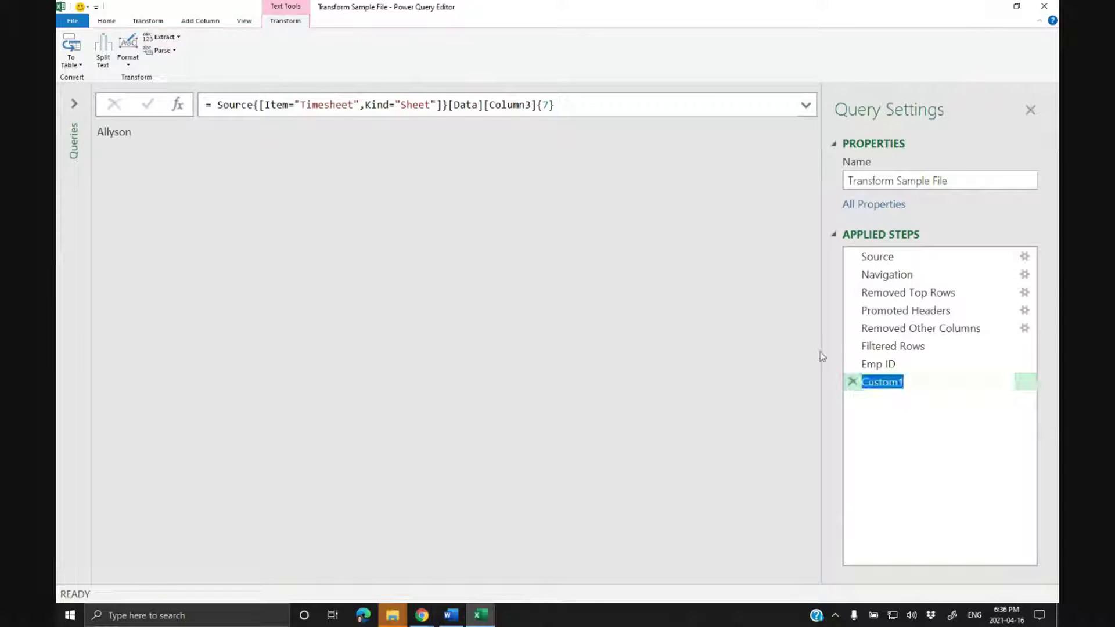
type("Emp First")
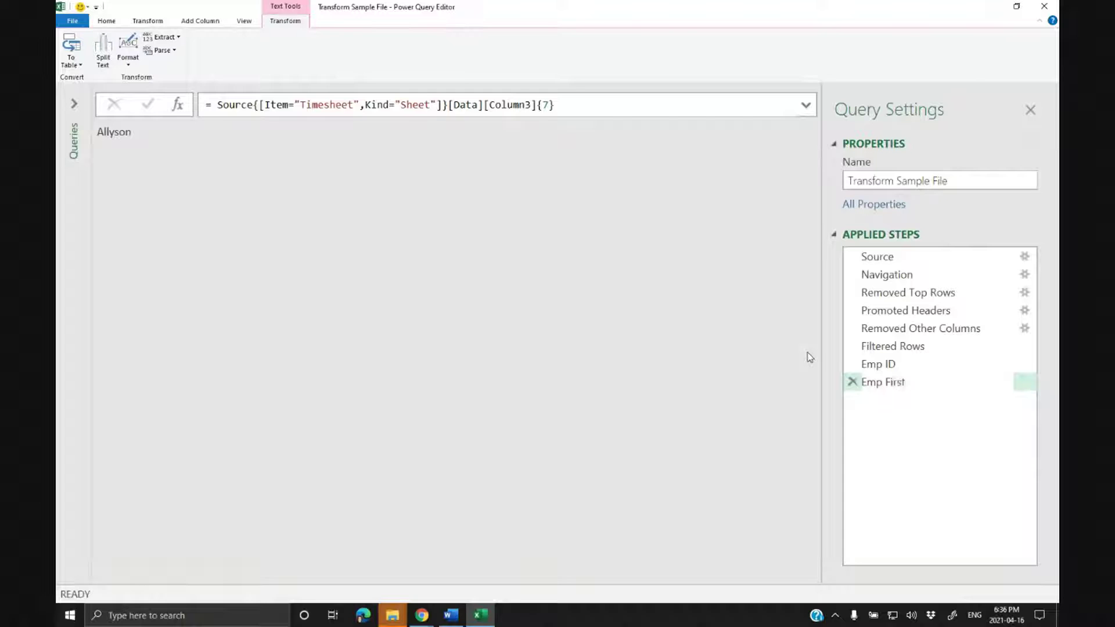
type("Name")
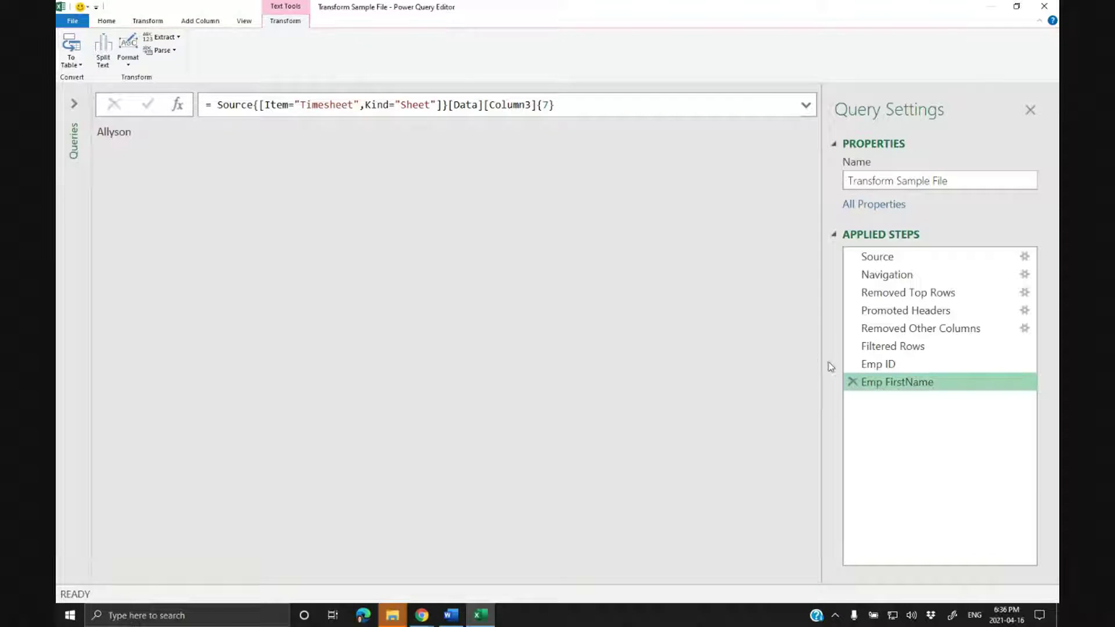
Add a new custom step after Emp FirstName.
left_click(177, 105)
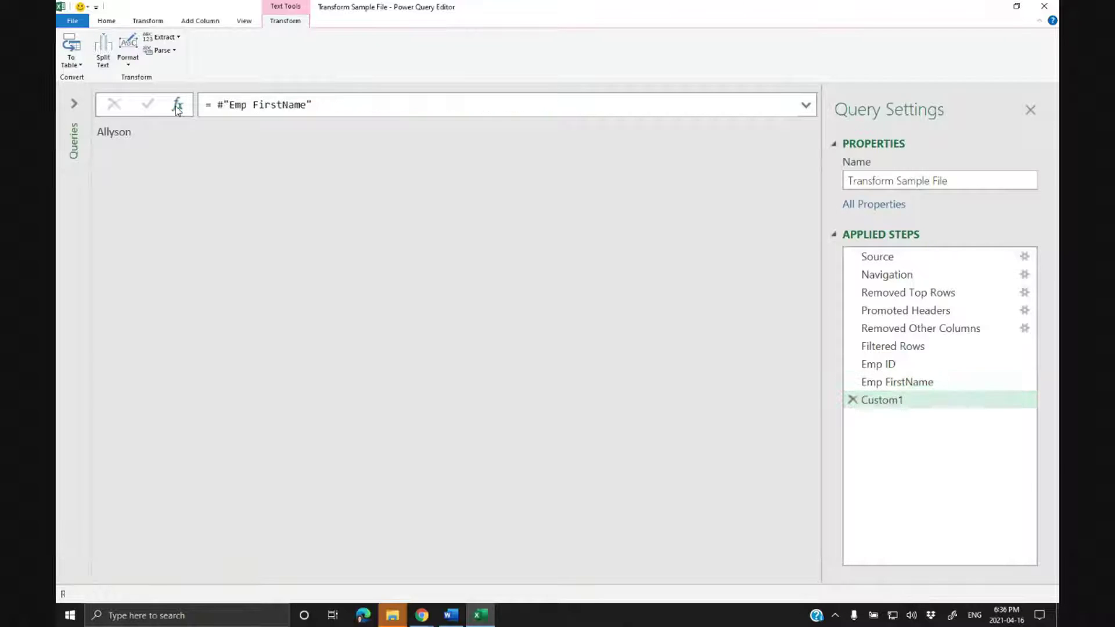
key("shift+Left")
key("shift+Left")
key("shift+Left")
key("shift+Home")
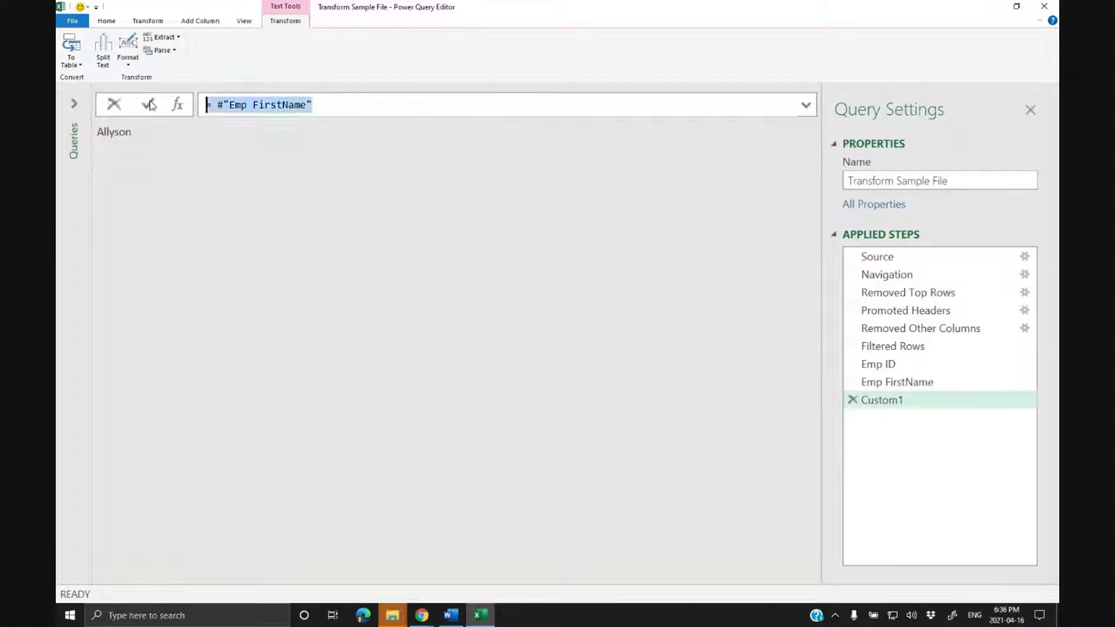
type("[Column6]{7}")
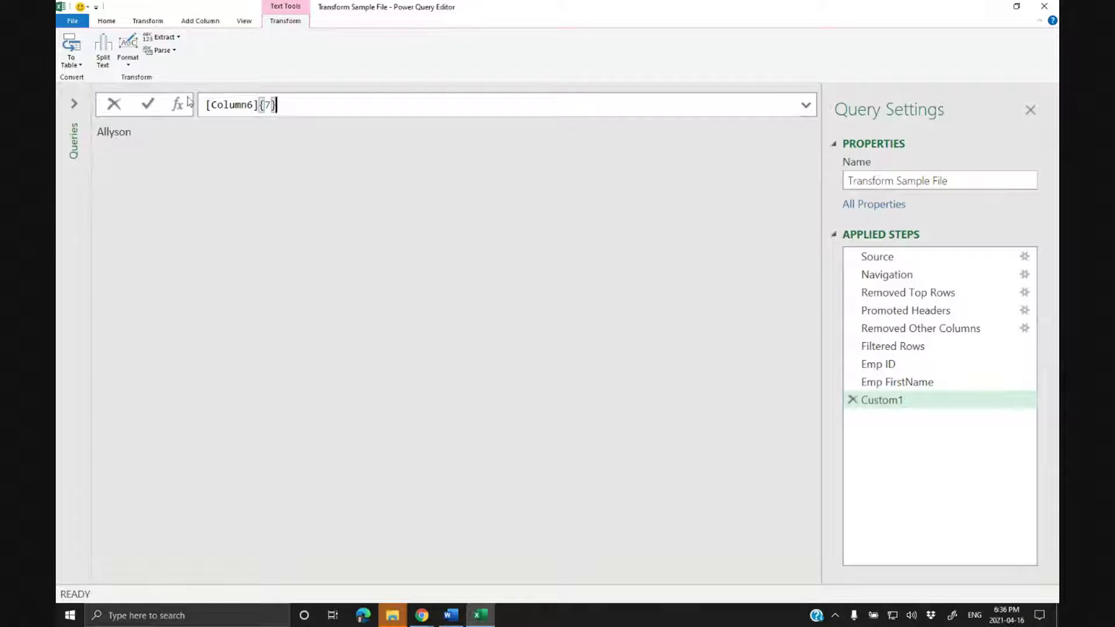
key("shift+Home")
key("ctrl+x")
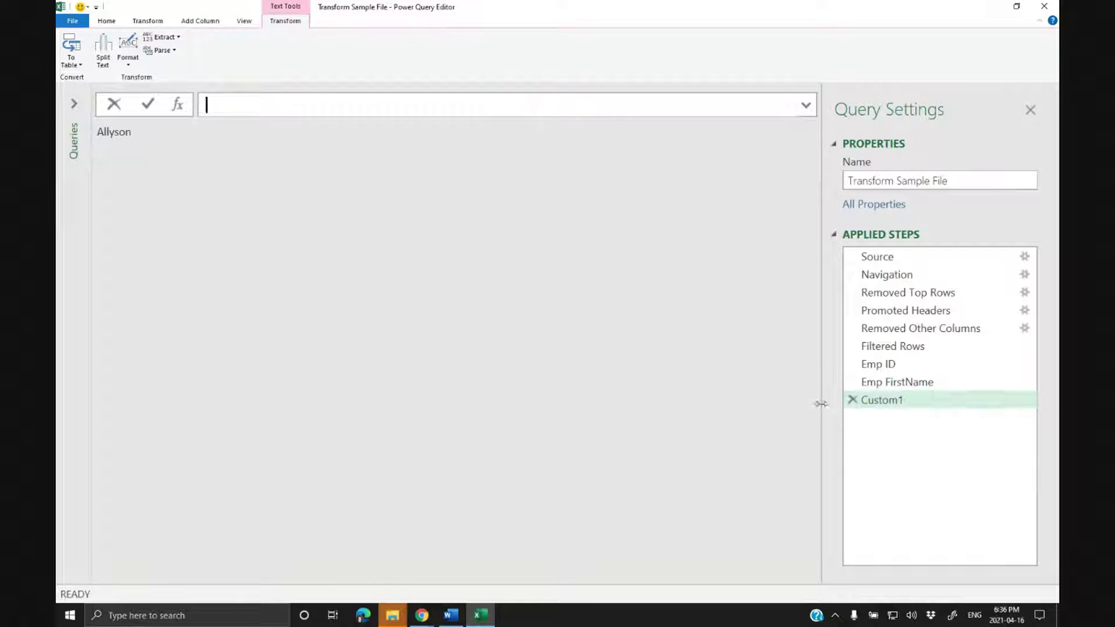
key("Escape")
Copy the full Emp FirstName formula into the Custom1 step and change its row index to {8} to return the last name.
left_click(887, 383)
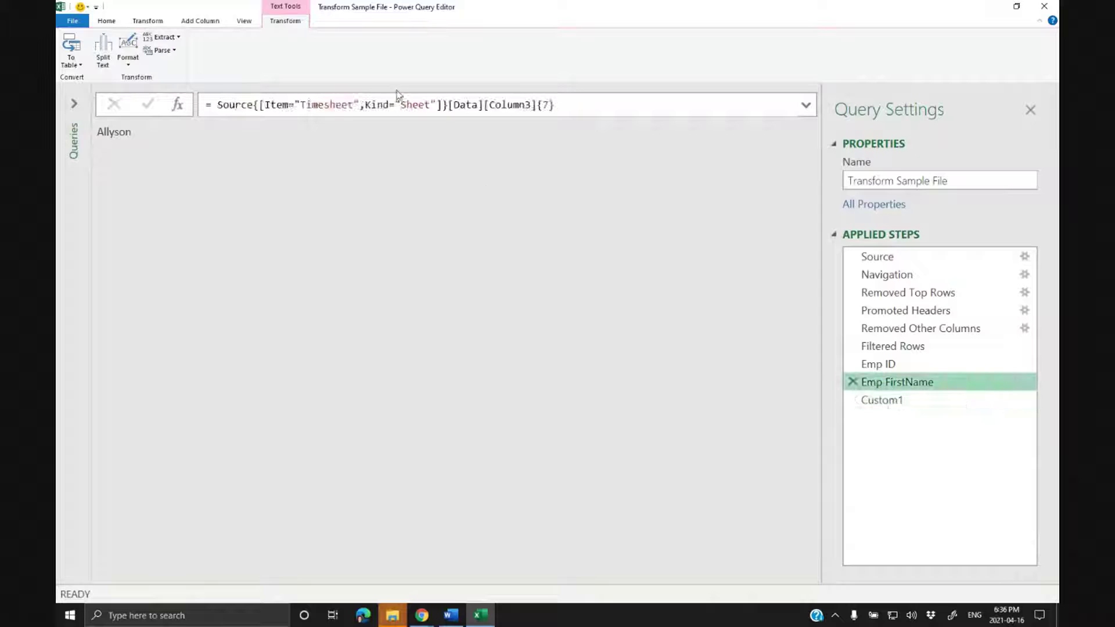
left_click_drag(608, 111, 128, 87)
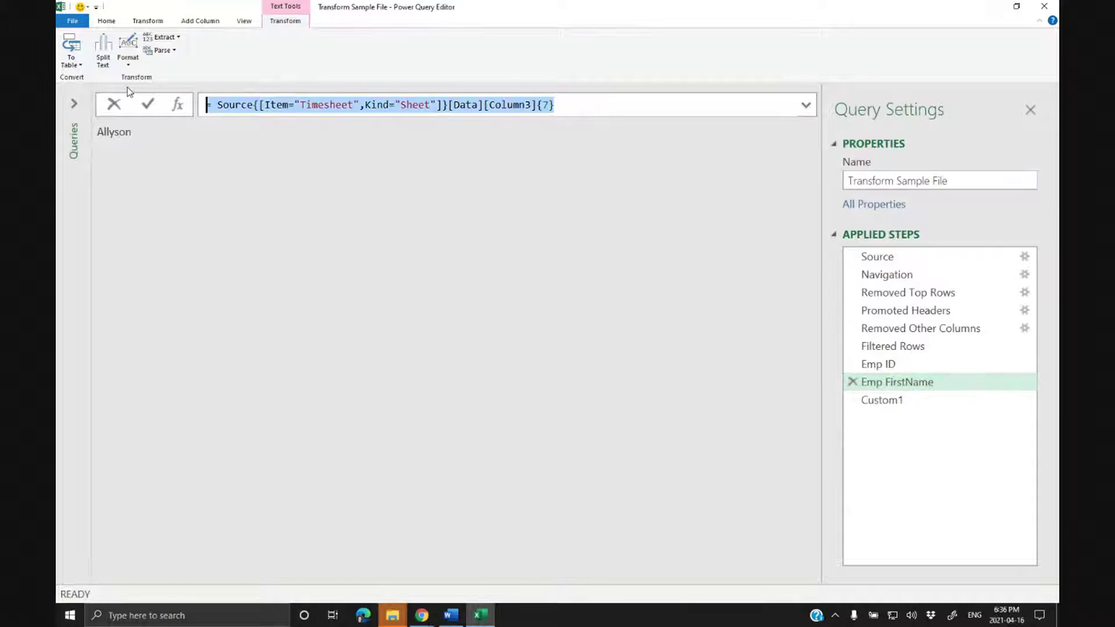
key("Escape")
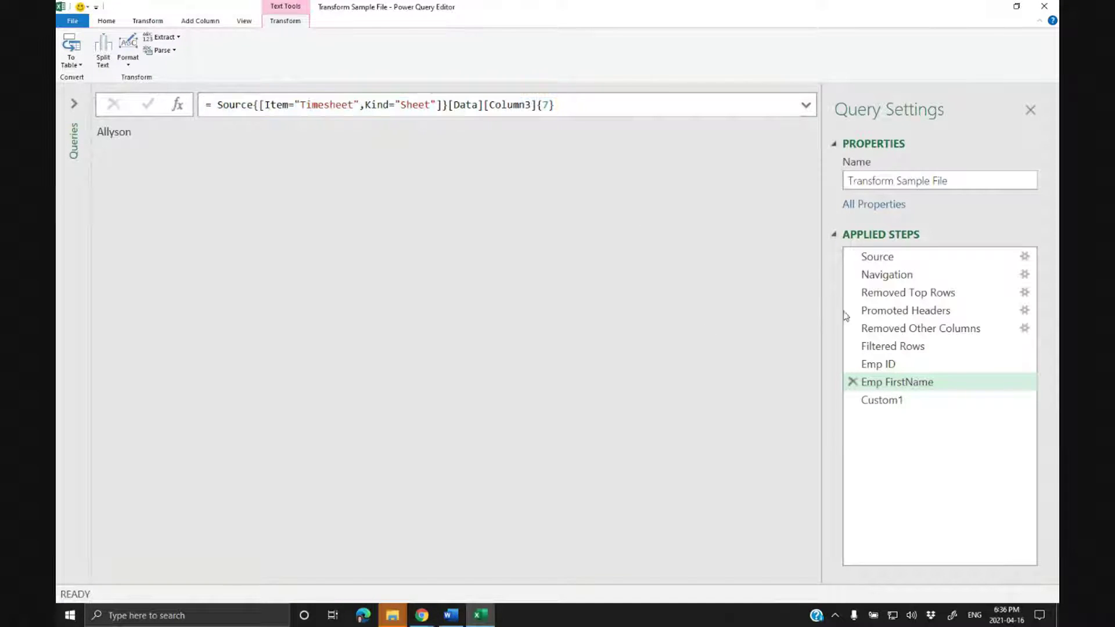
left_click(882, 403)
left_click_drag(546, 106, 58, 100)
key("ctrl+v")
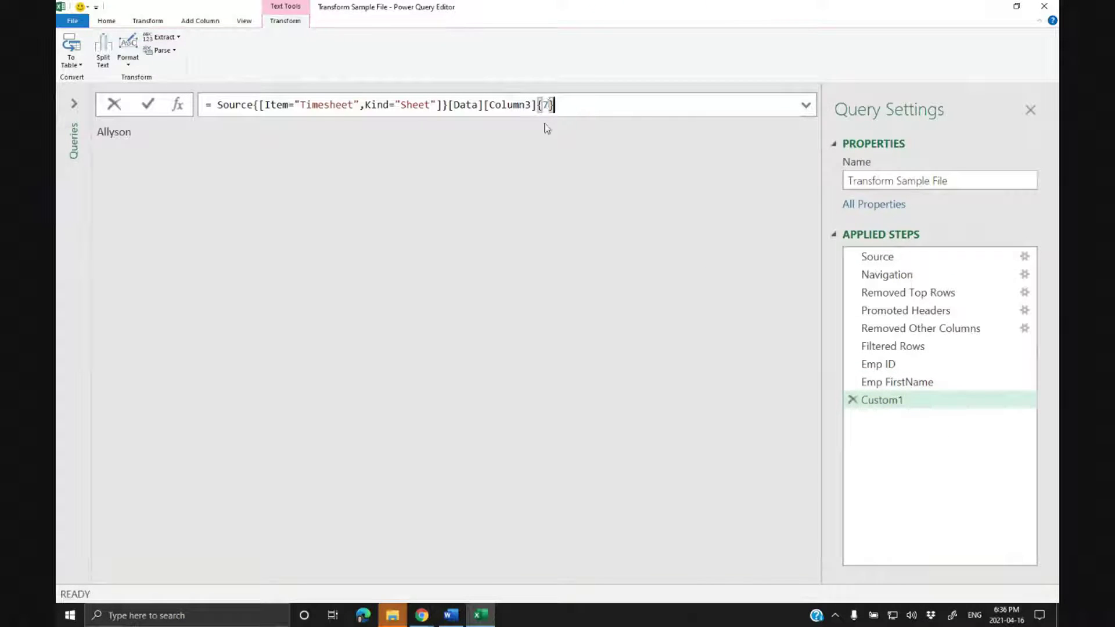
left_click(550, 107)
key("BackSpace")
type("8")
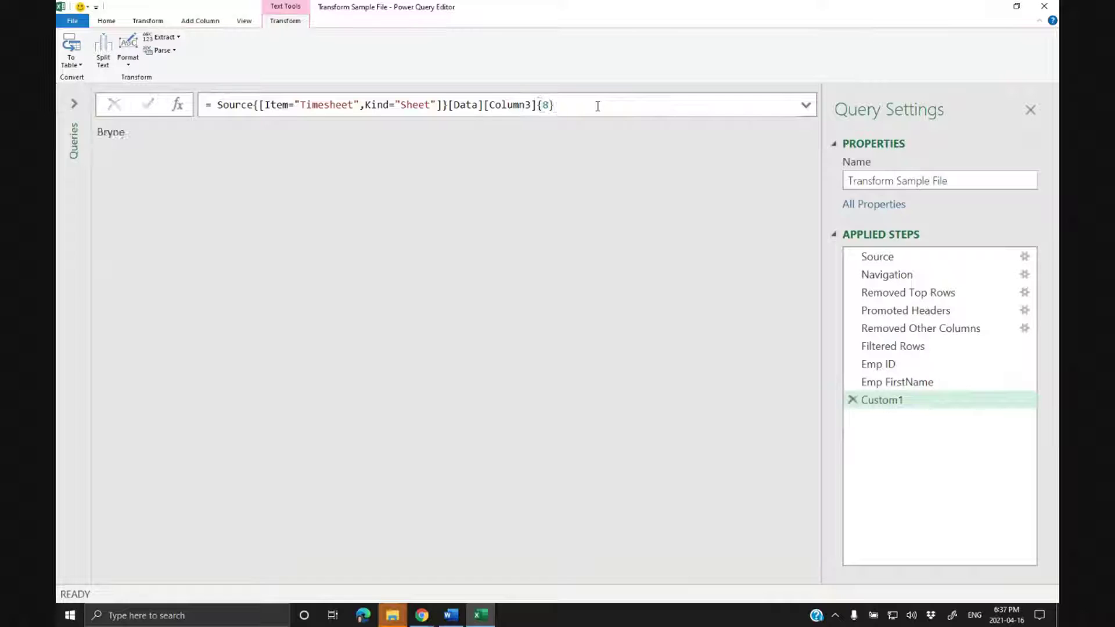
Rename the Custom1 step that returns the last name as Emp Last Name.
right_click(870, 401)
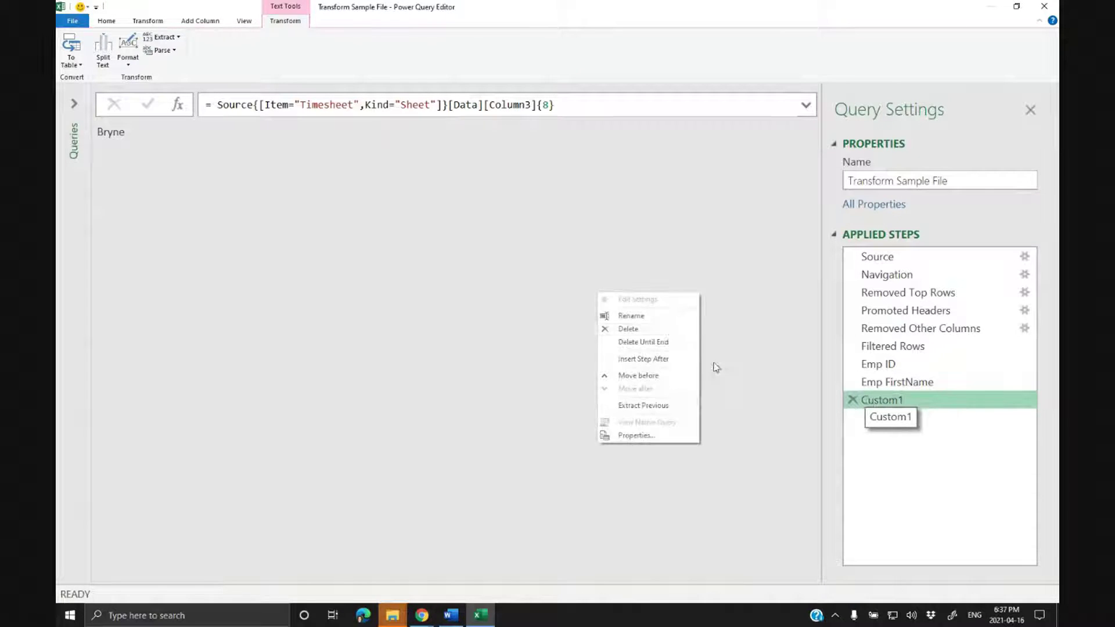
left_click(655, 317)
type("E")
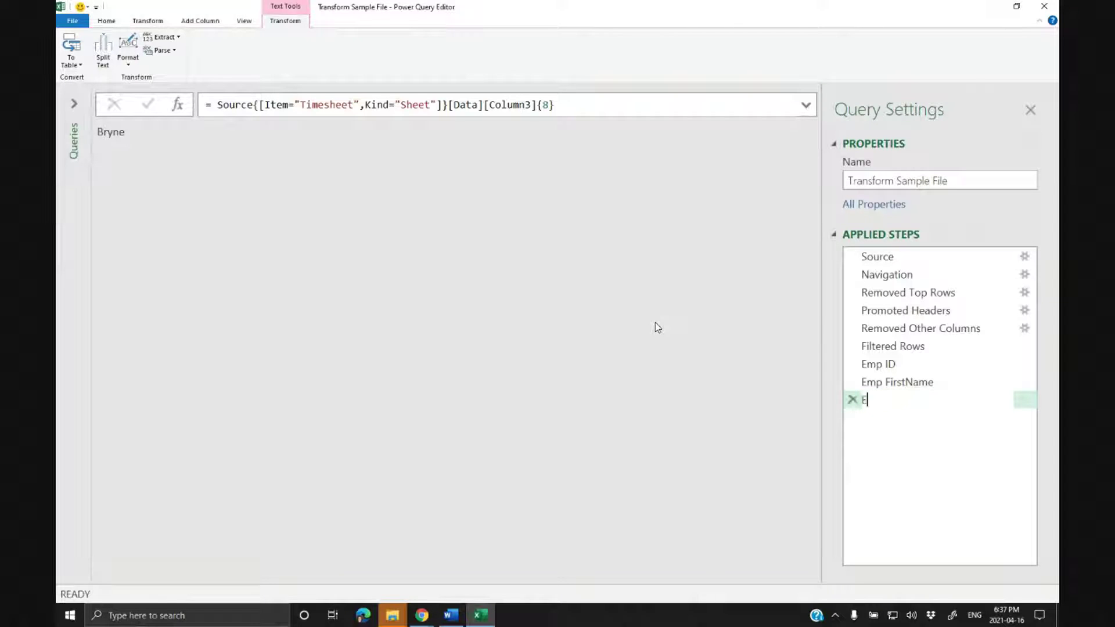
type("mp Last Name")
key("Return")
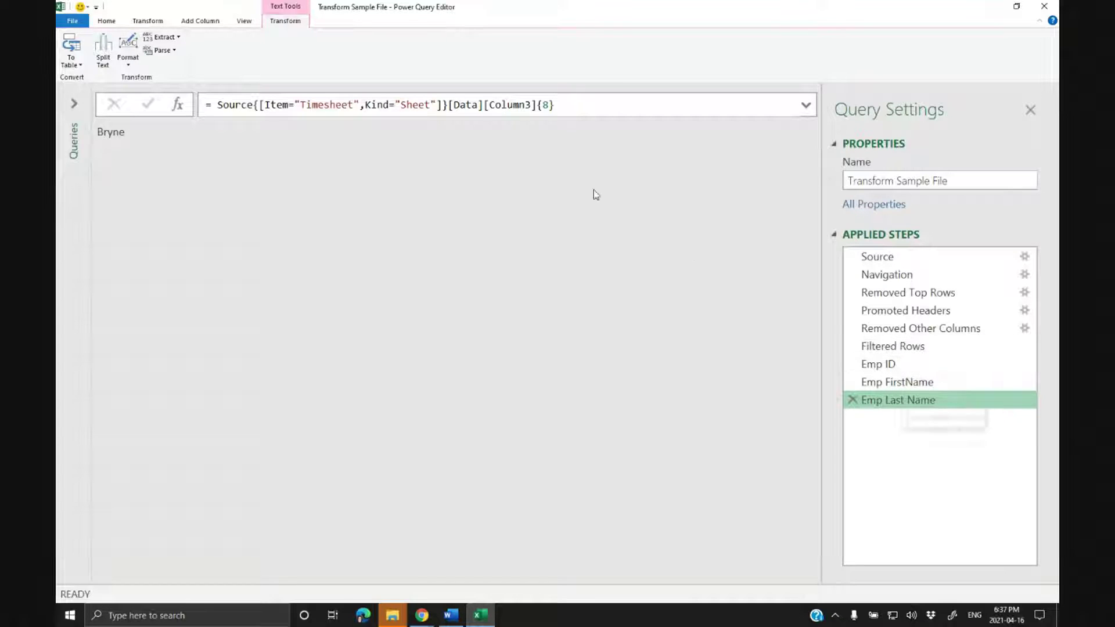
Copy the full formula of the Emp Last Name step without changing it.
left_click_drag(208, 105, 636, 106)
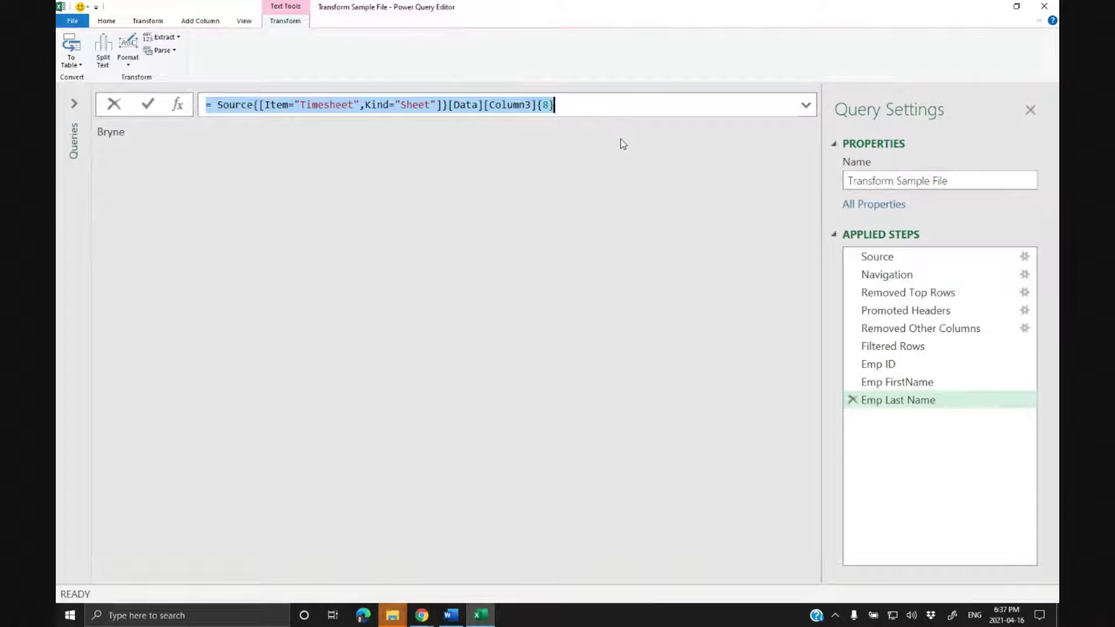
left_click(528, 177)
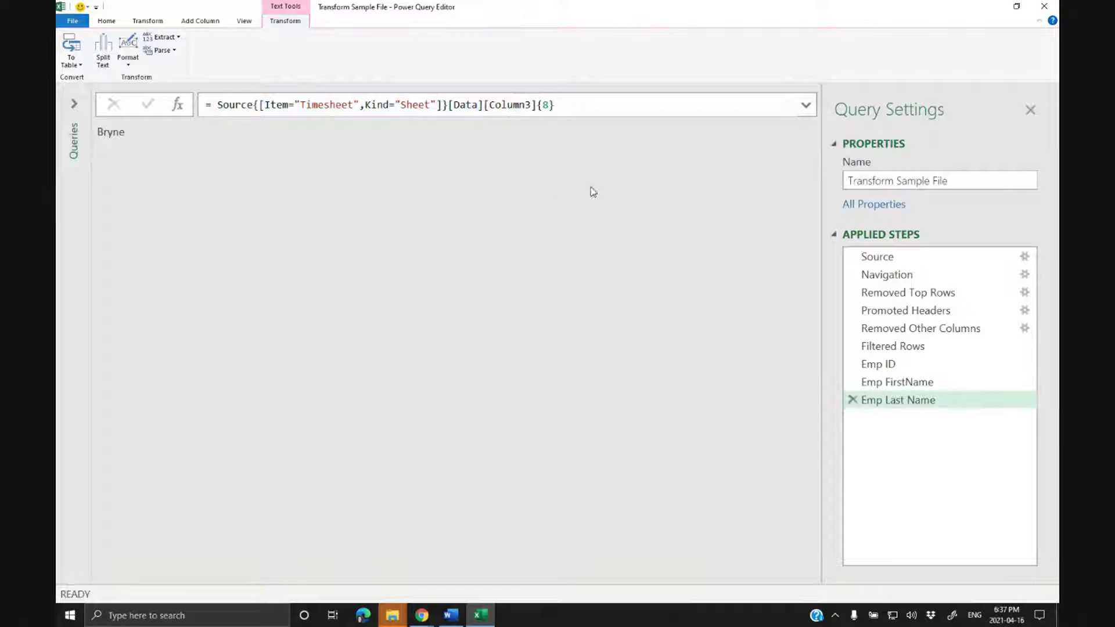
left_click(556, 103)
left_click_drag(556, 102, 97, 105)
key("ctrl+c")
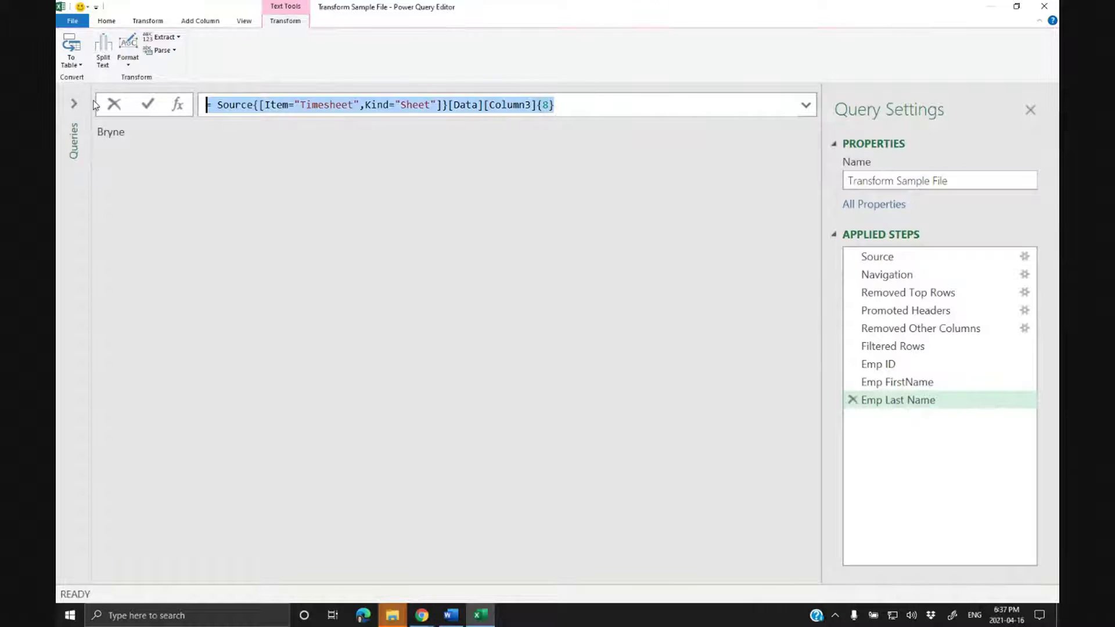
key("Escape")
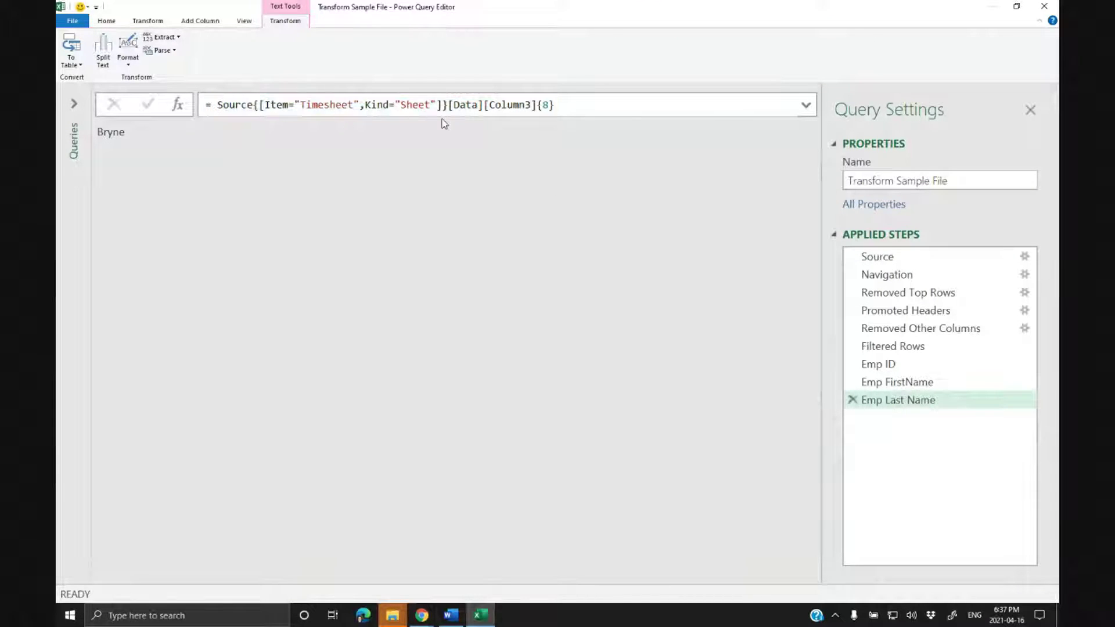
Add a custom step after Emp Last Name using the copied formula, cut back to end at [Data] for the whole Timesheet table.
left_click(175, 103)
left_click_drag(355, 103, 247, 104)
left_click_drag(73, 105, 71, 105)
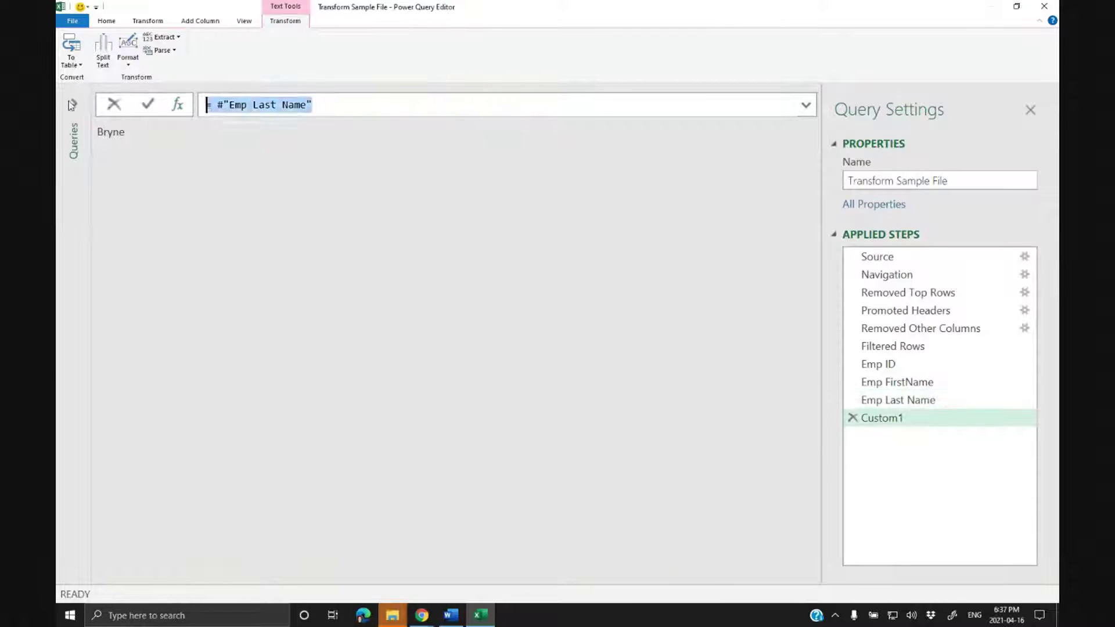
key("ctrl+v")
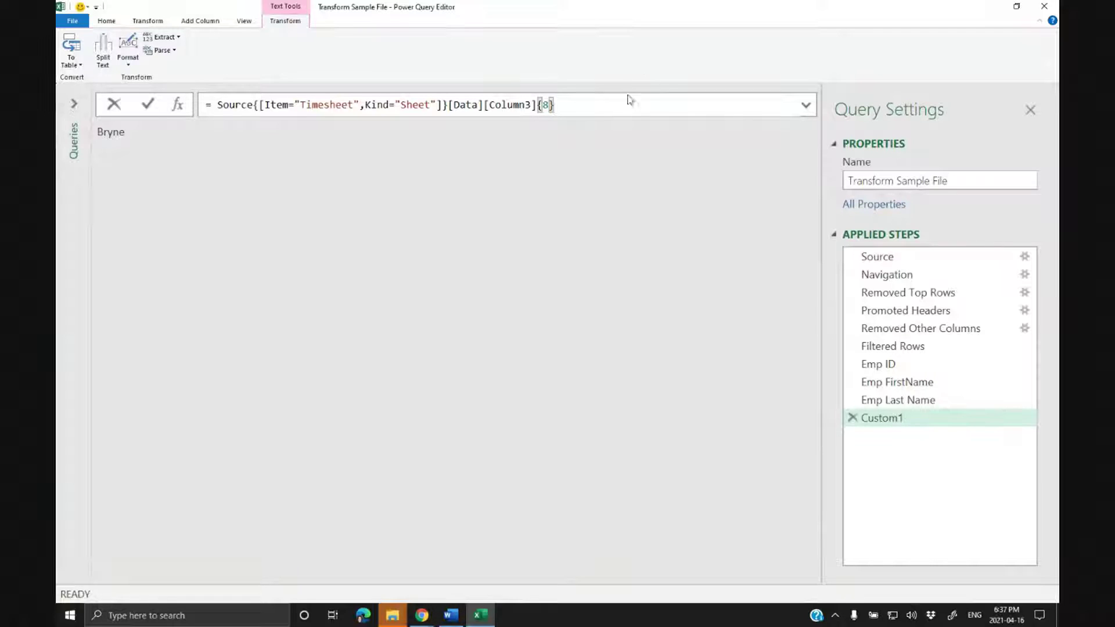
left_click(487, 105)
left_click_drag(490, 104, 580, 100)
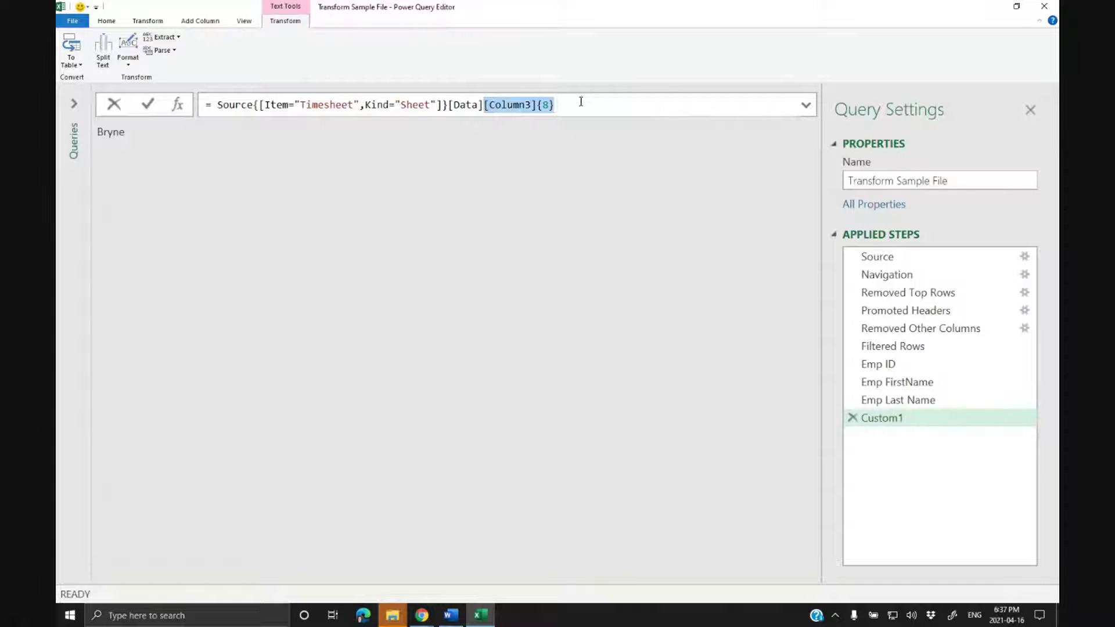
key("BackSpace")
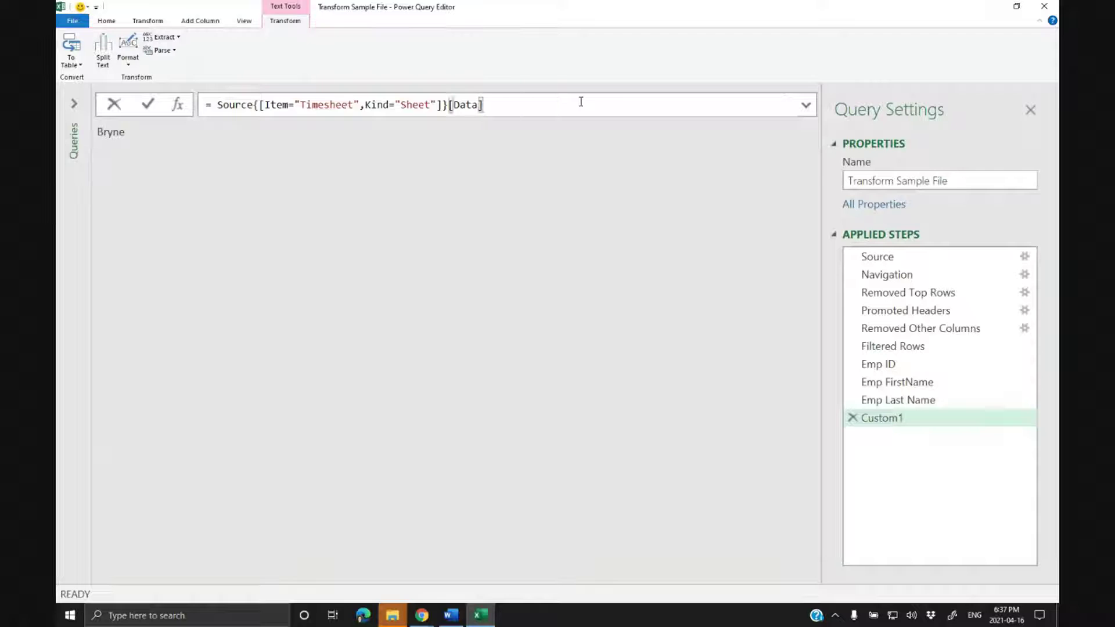
key("Return")
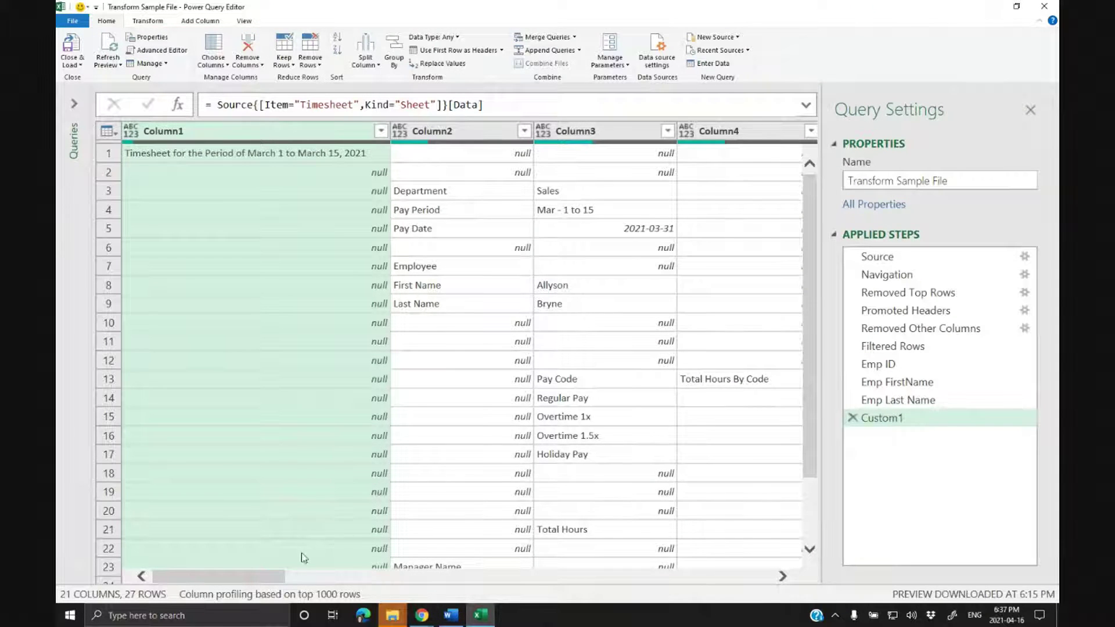
left_click_drag(268, 582, 337, 570)
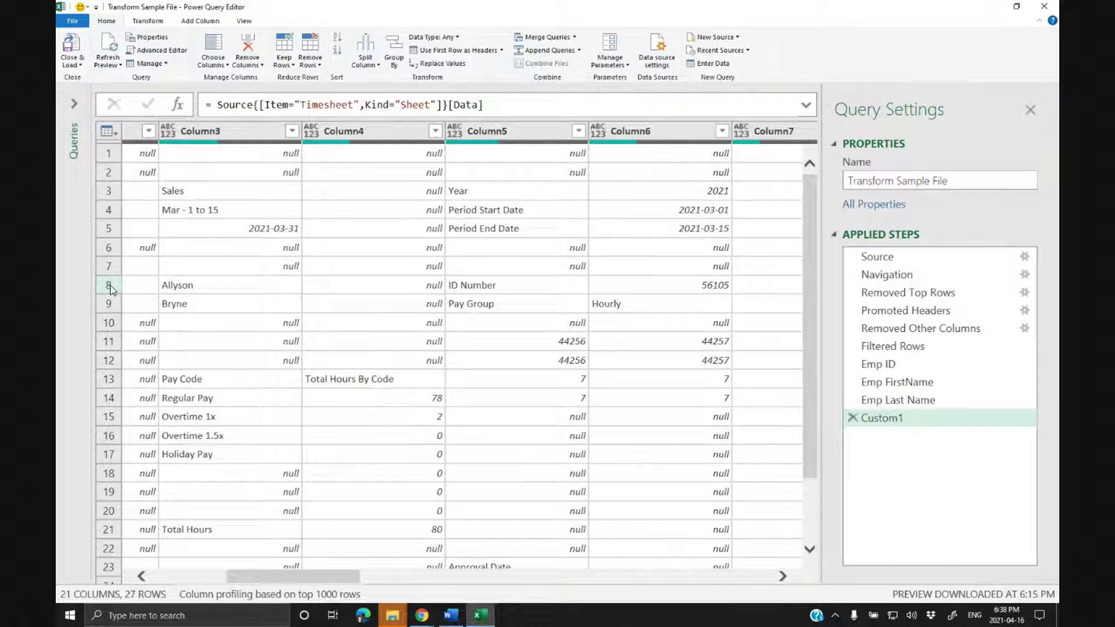
Extend the Custom1 formula with [Column6]{8} to return the pay group value.
left_click(497, 106)
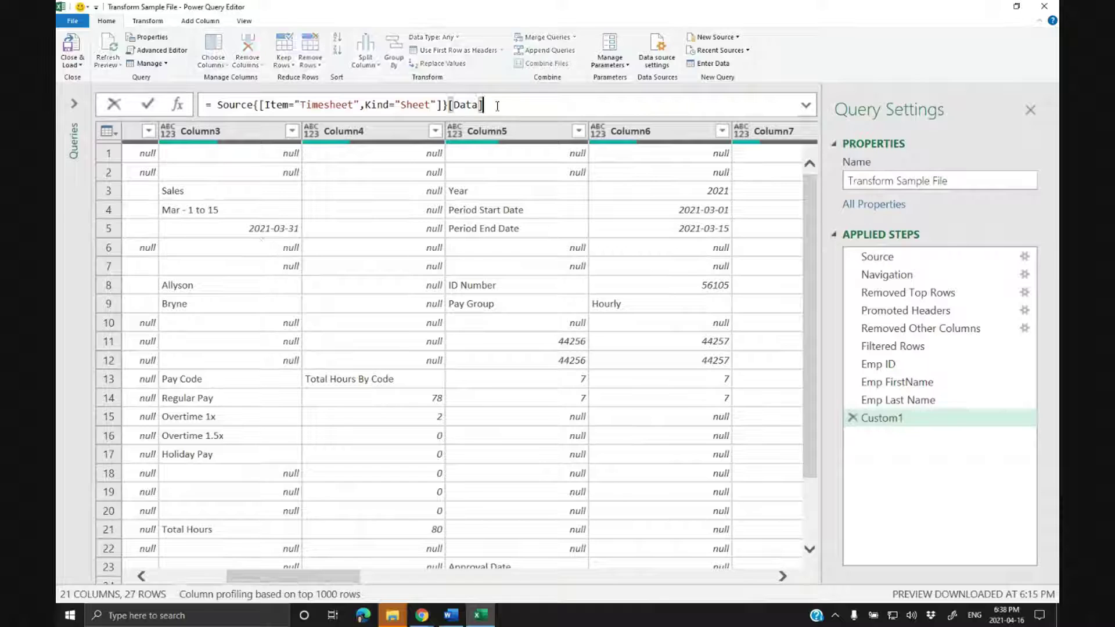
type("[Column3]{8}")
left_click(530, 104)
key("BackSpace")
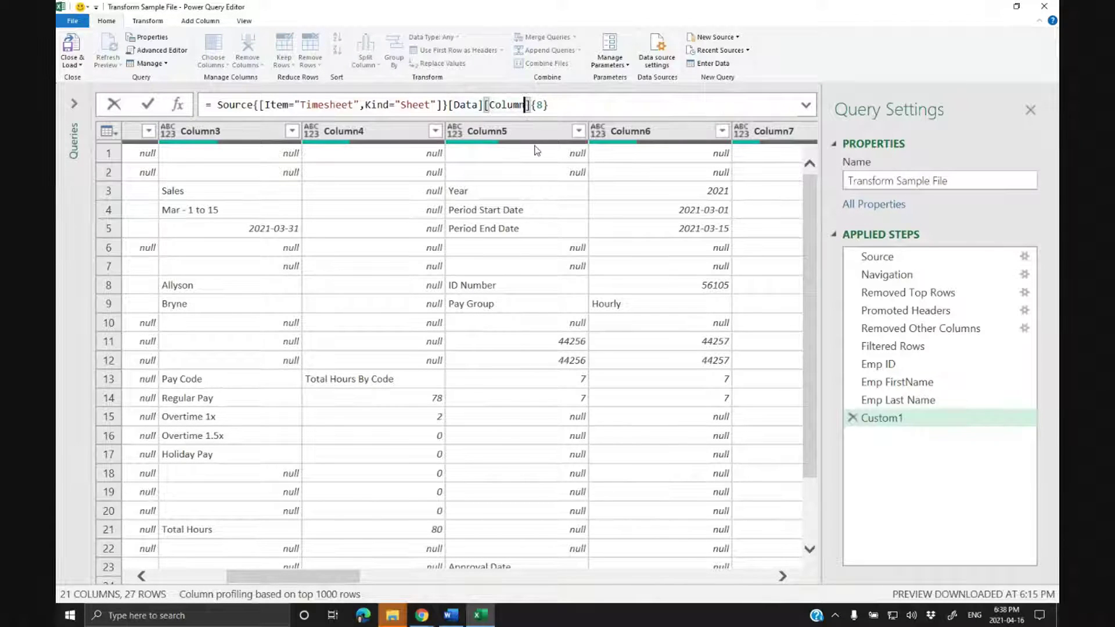
type("6")
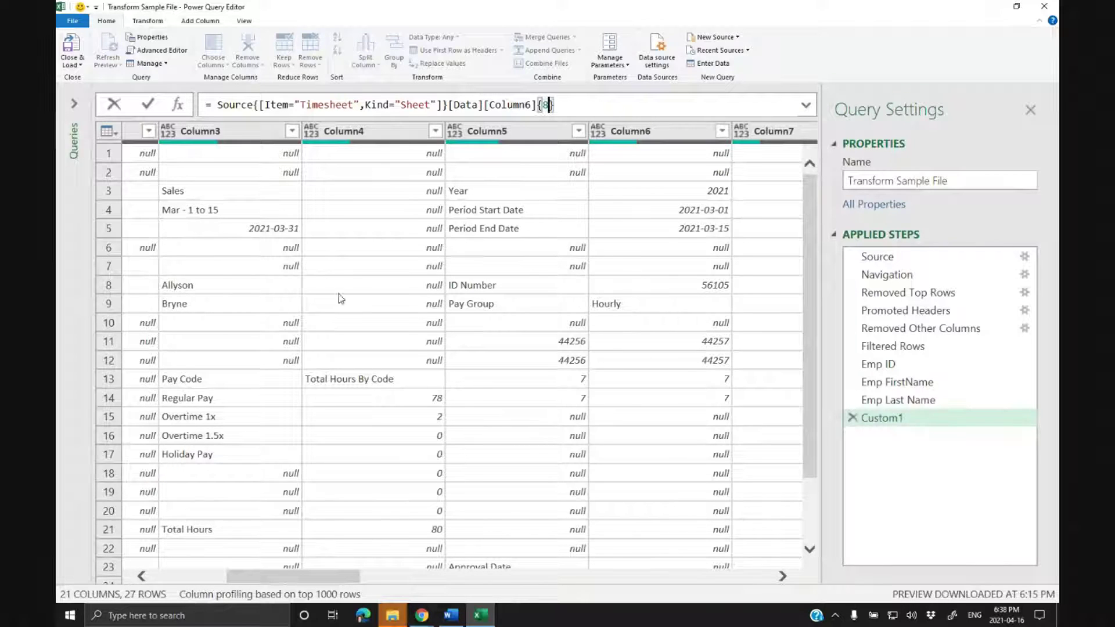
left_click(593, 105)
key("Return")
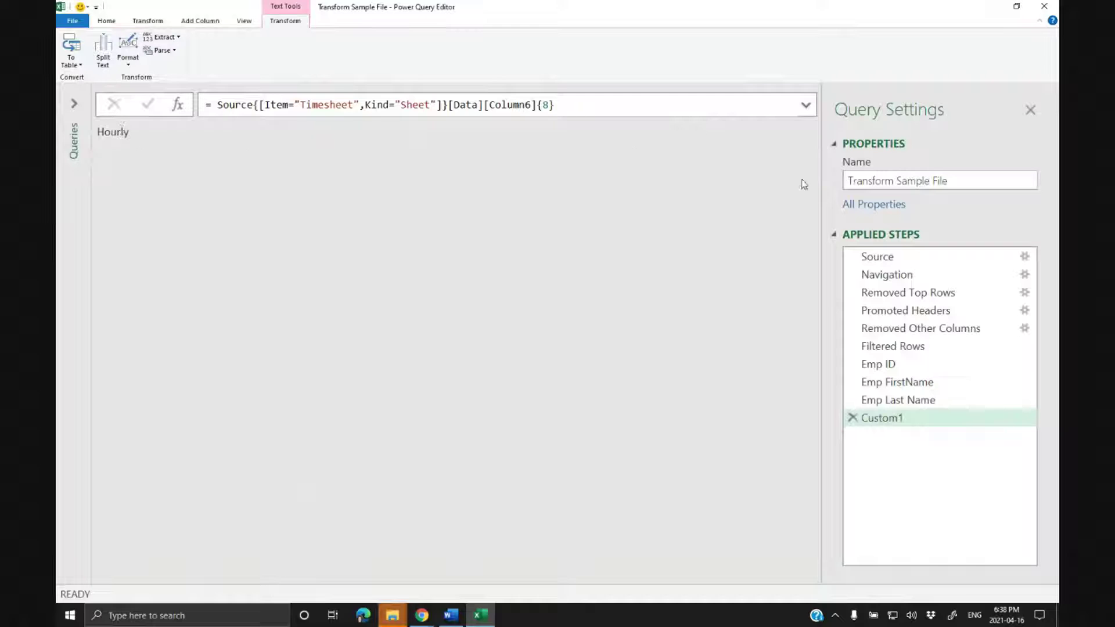
Rename the Custom1 step as PayGroup.
right_click(882, 420)
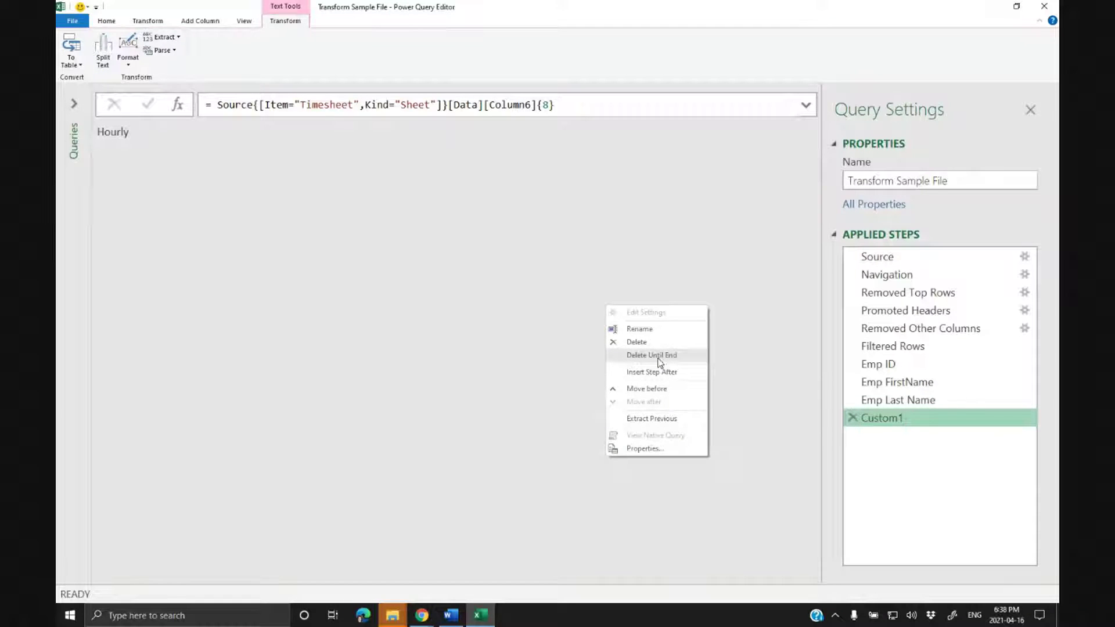
left_click(639, 329)
type("P")
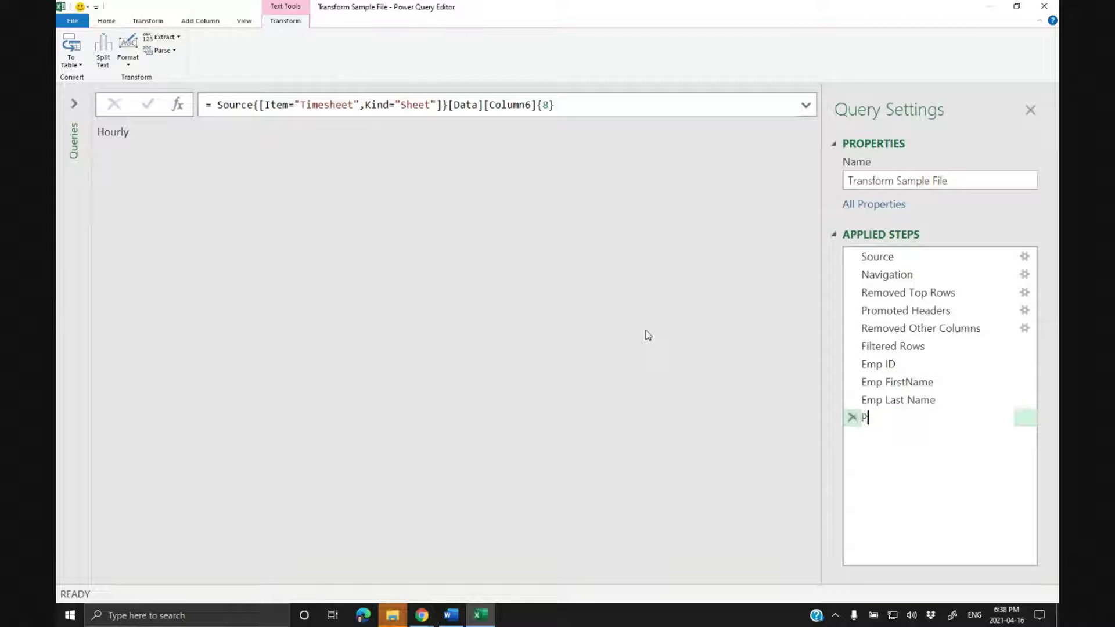
type("ayGroup")
Rename the Emp Last Name step as EmpLastName, without spaces.
left_click(874, 401)
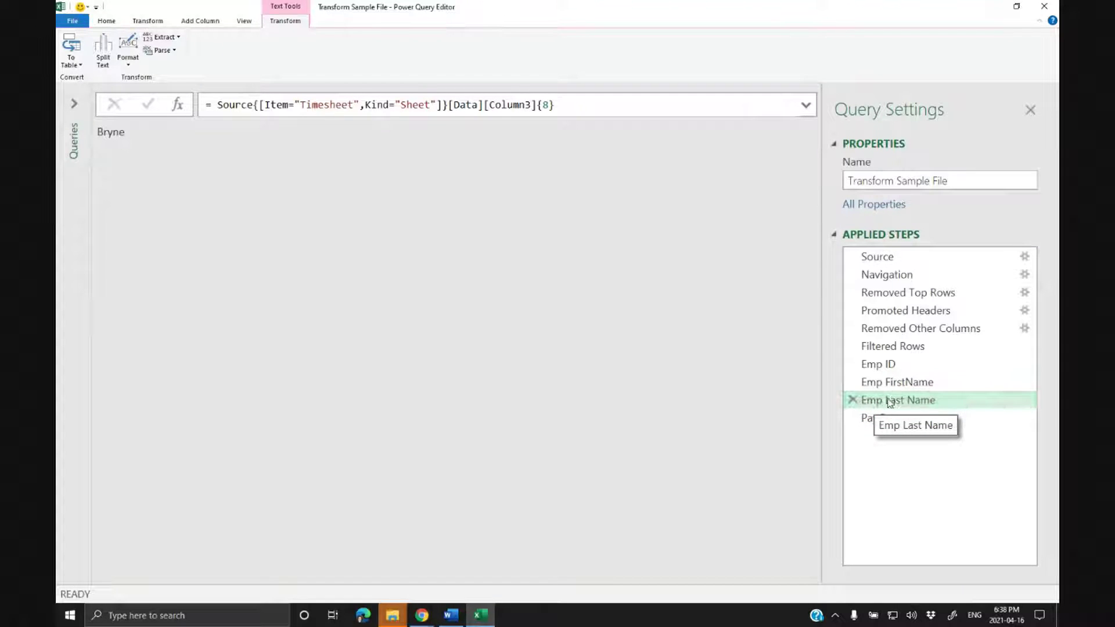
right_click(879, 399)
left_click(628, 316)
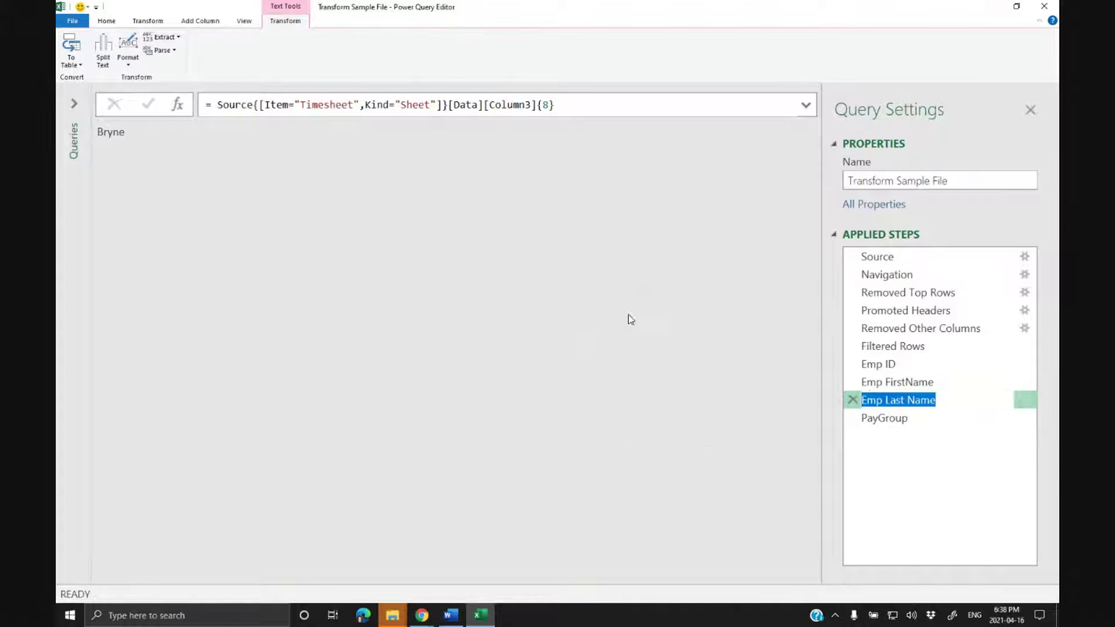
left_click(909, 400)
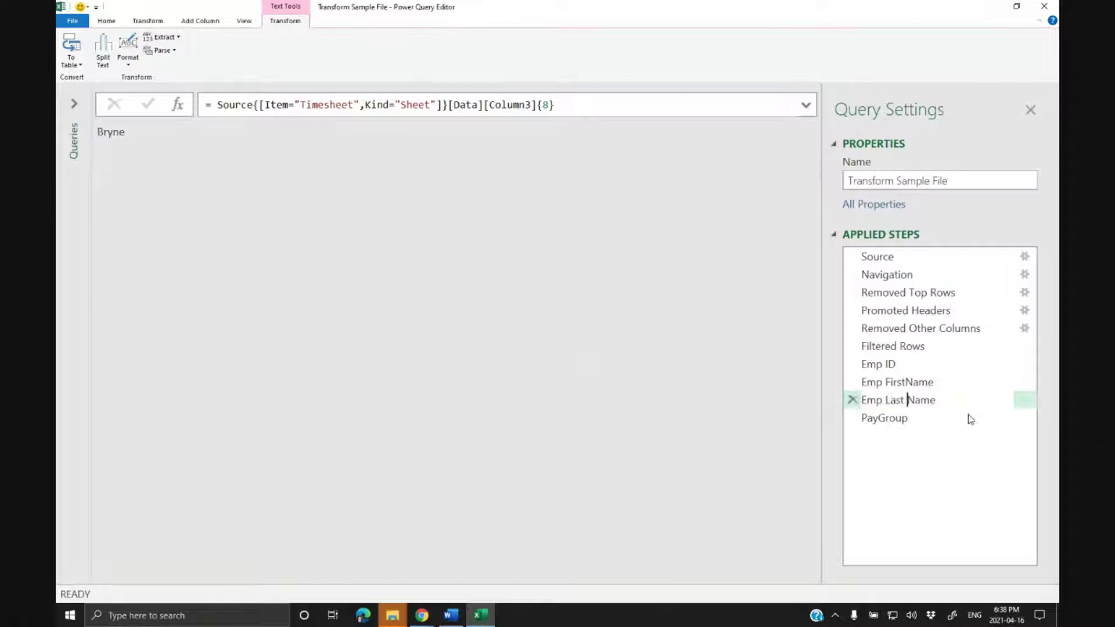
key("BackSpace")
type("t")
key("ctrl+Left")
key("BackSpace")
key("Return")
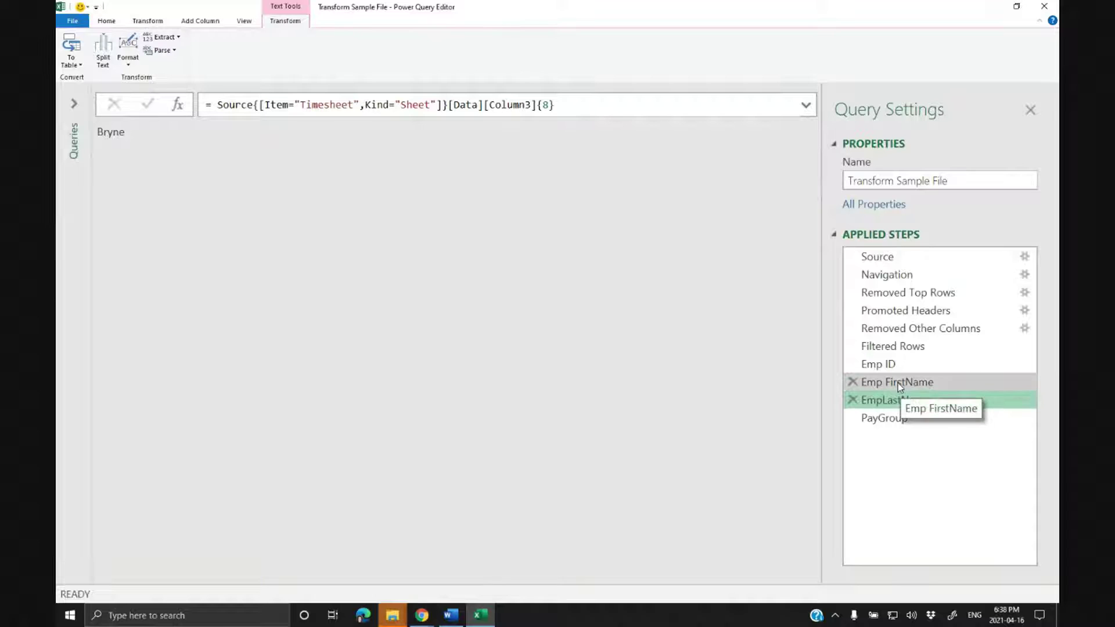
Rename the Emp FirstName step as EmpFirstName, without the space.
left_click(898, 382)
right_click(899, 386)
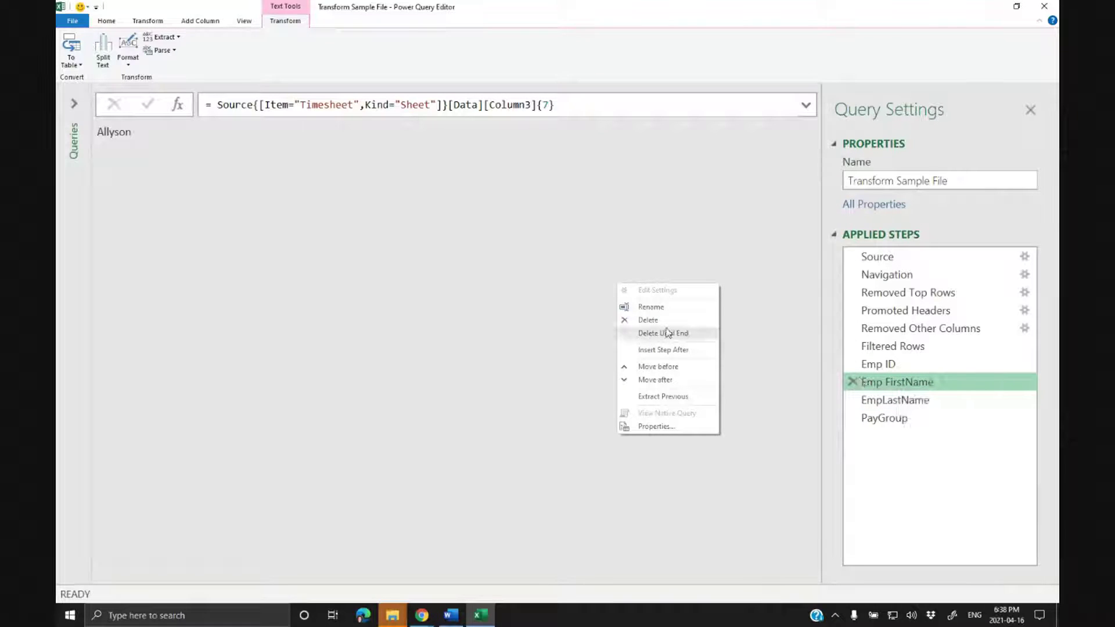
left_click(650, 308)
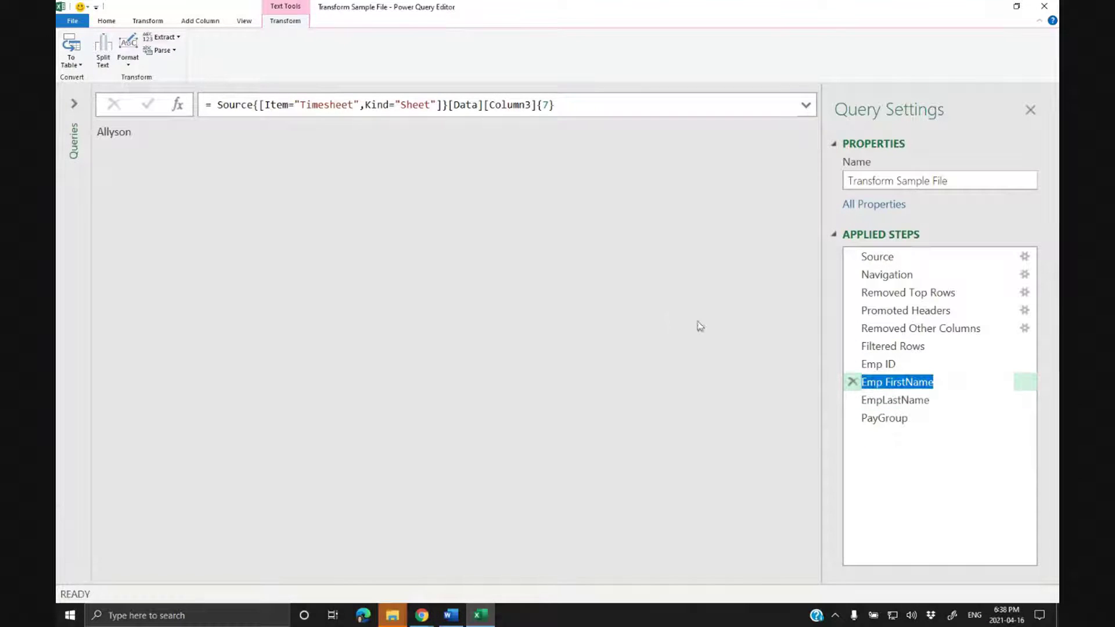
left_click(886, 383)
key("BackSpace")
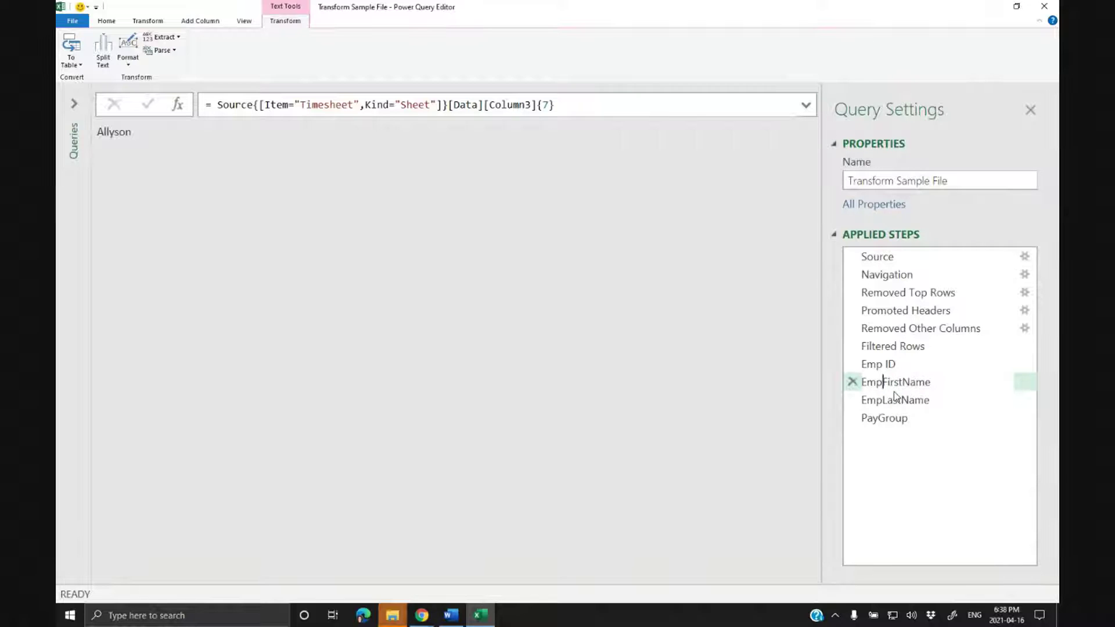
key("Return")
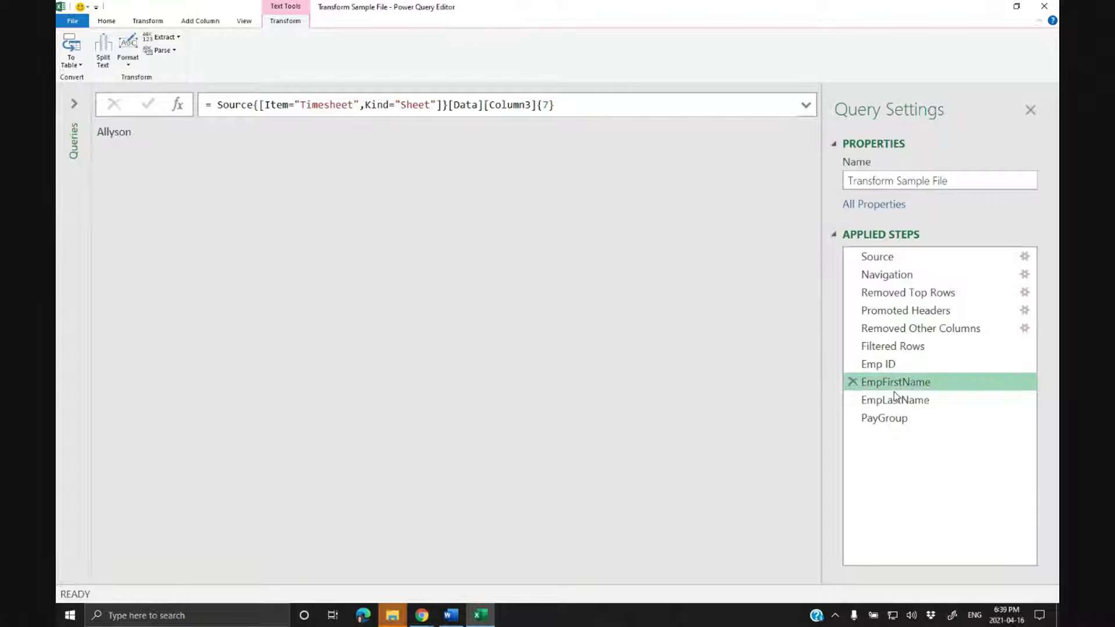
Rename the Emp ID step as EmpID, without the space.
left_click(890, 367)
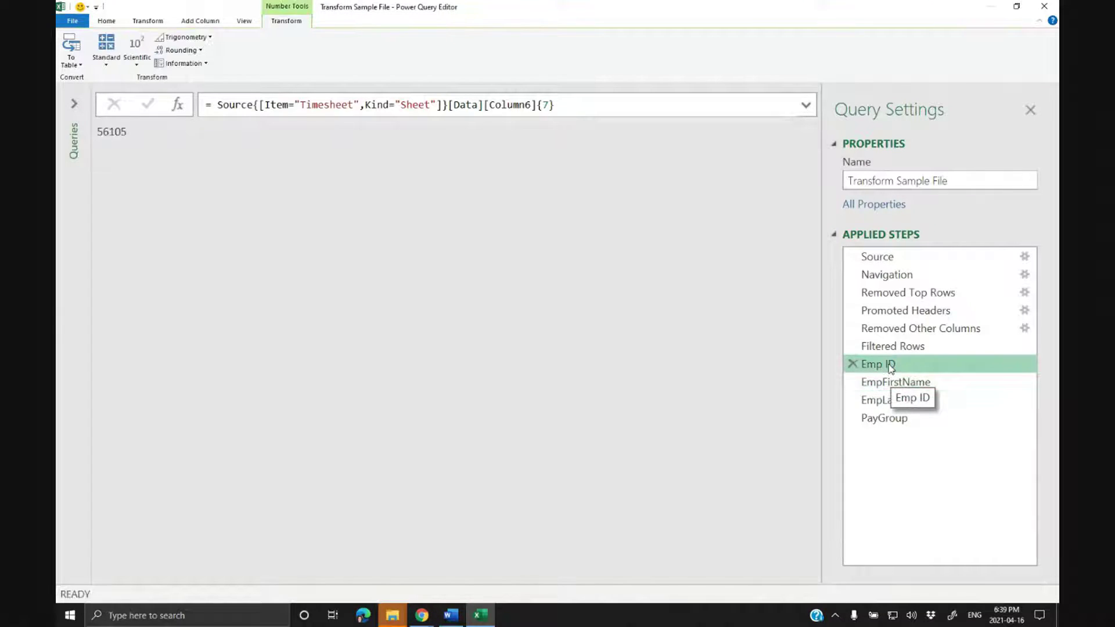
right_click(890, 369)
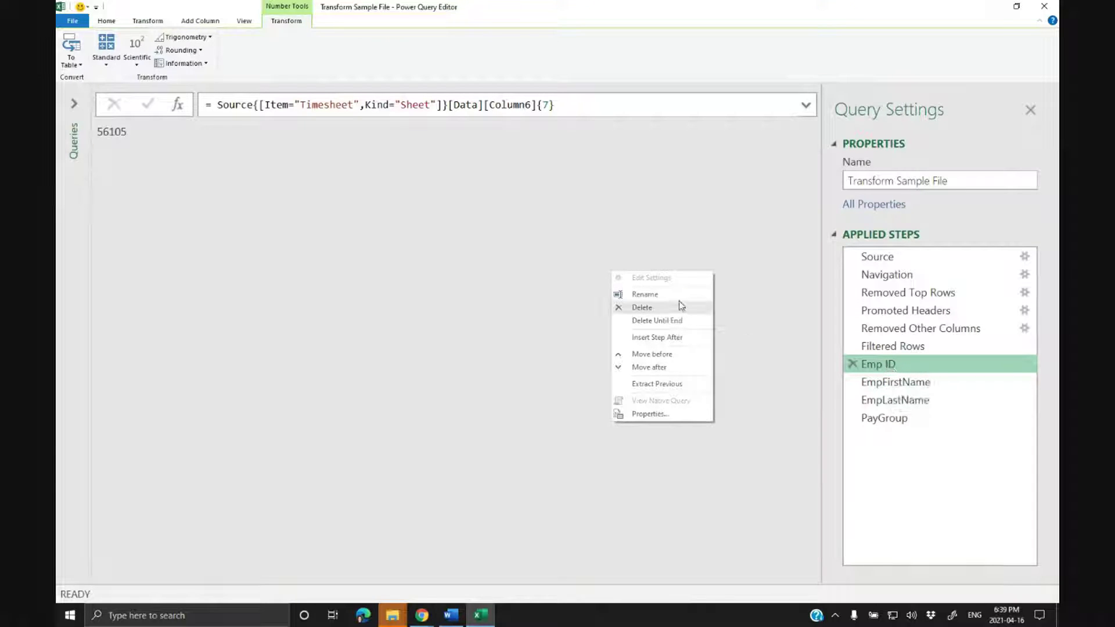
left_click(672, 303)
left_click(886, 364)
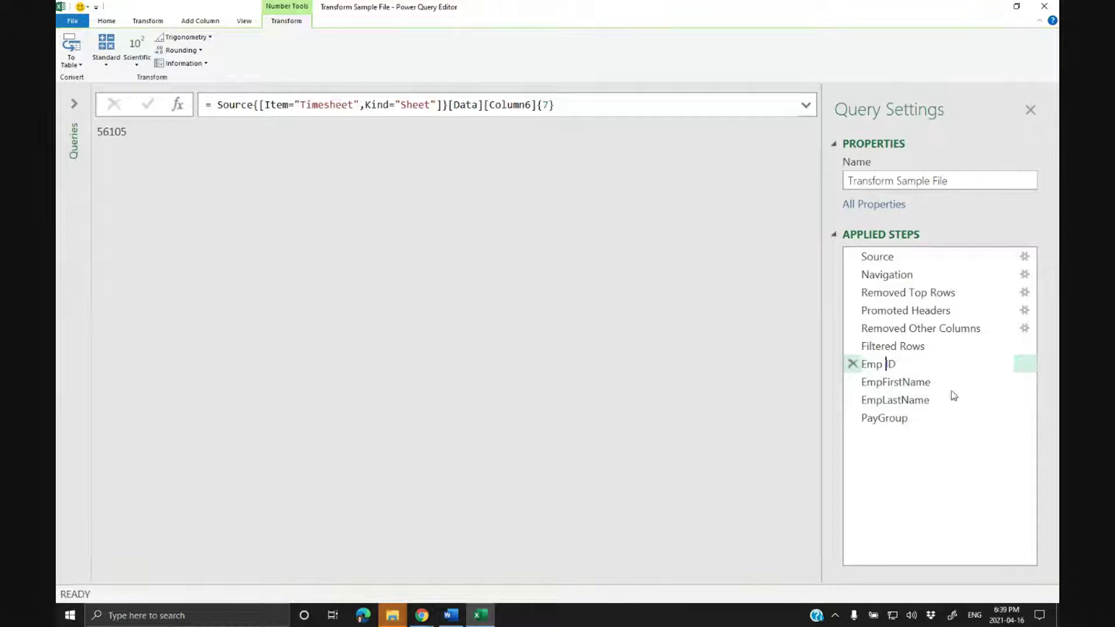
key("Return")
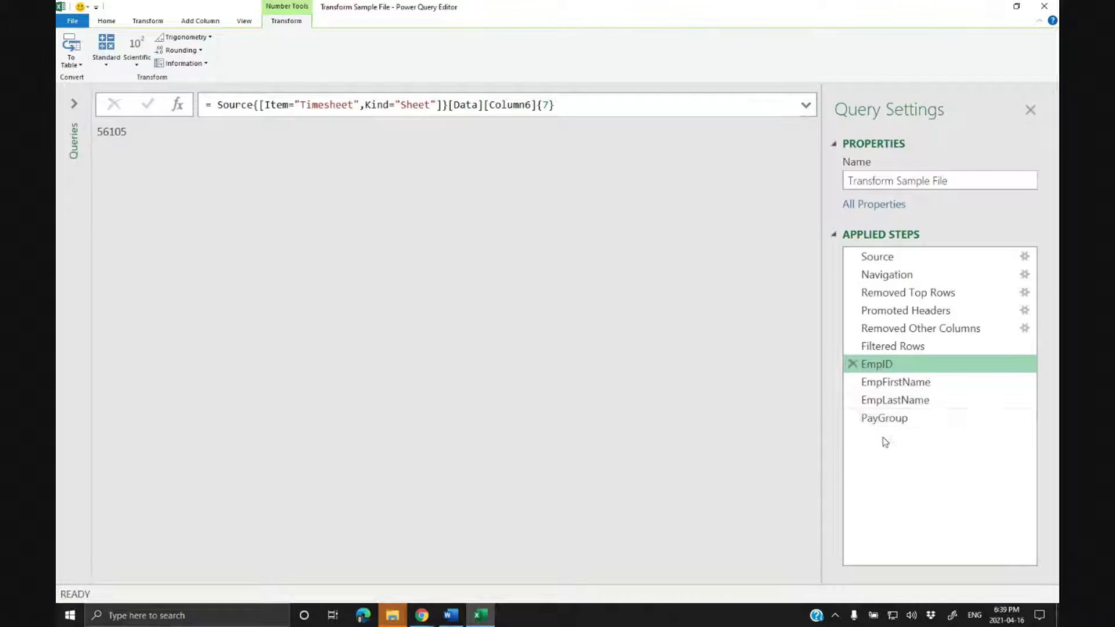
Rename the Filtered Rows step as Hours.
left_click(893, 351)
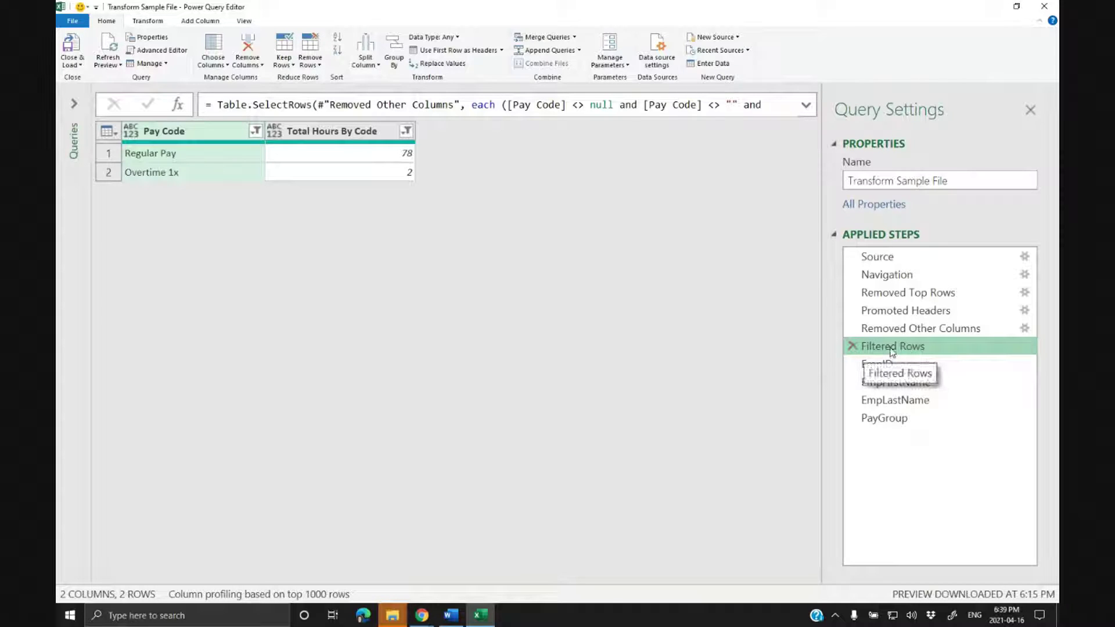
key("alt+Tab")
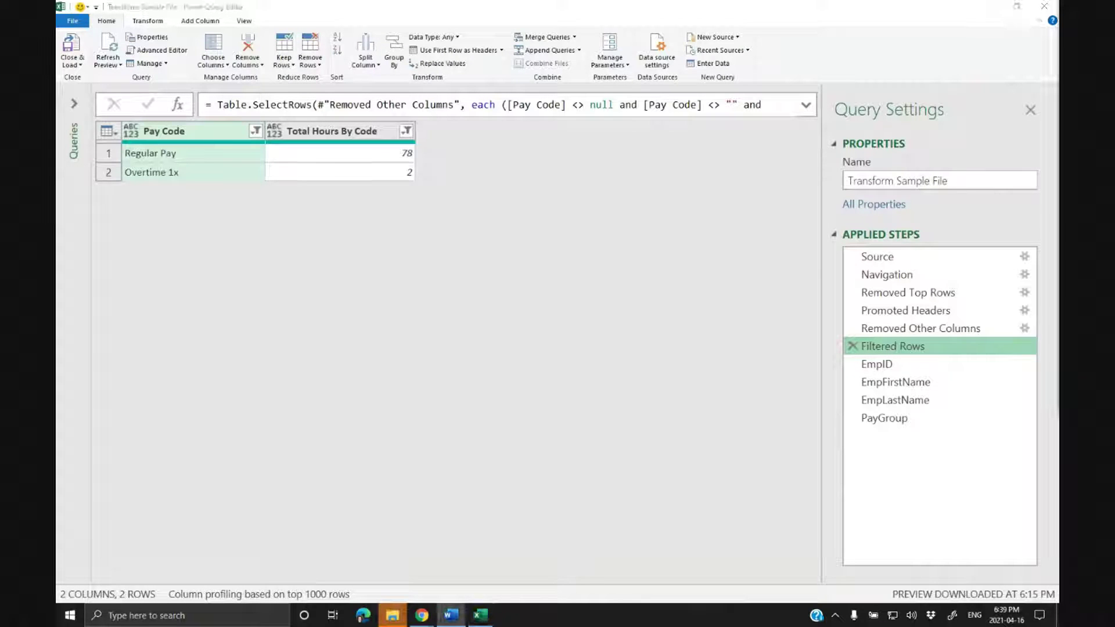
key("alt+Tab")
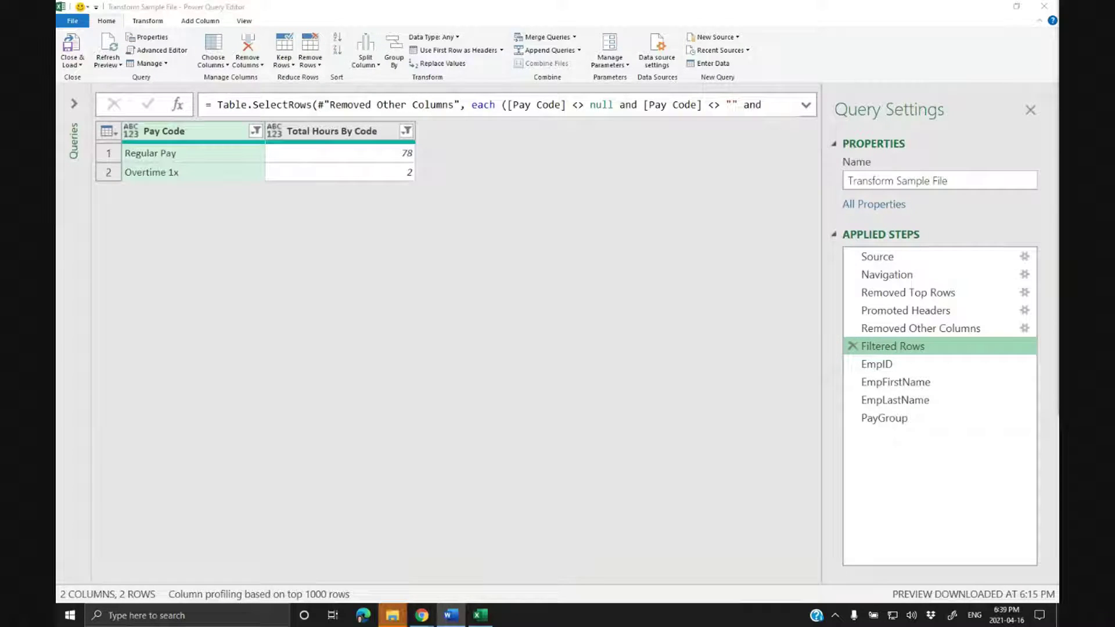
right_click(876, 352)
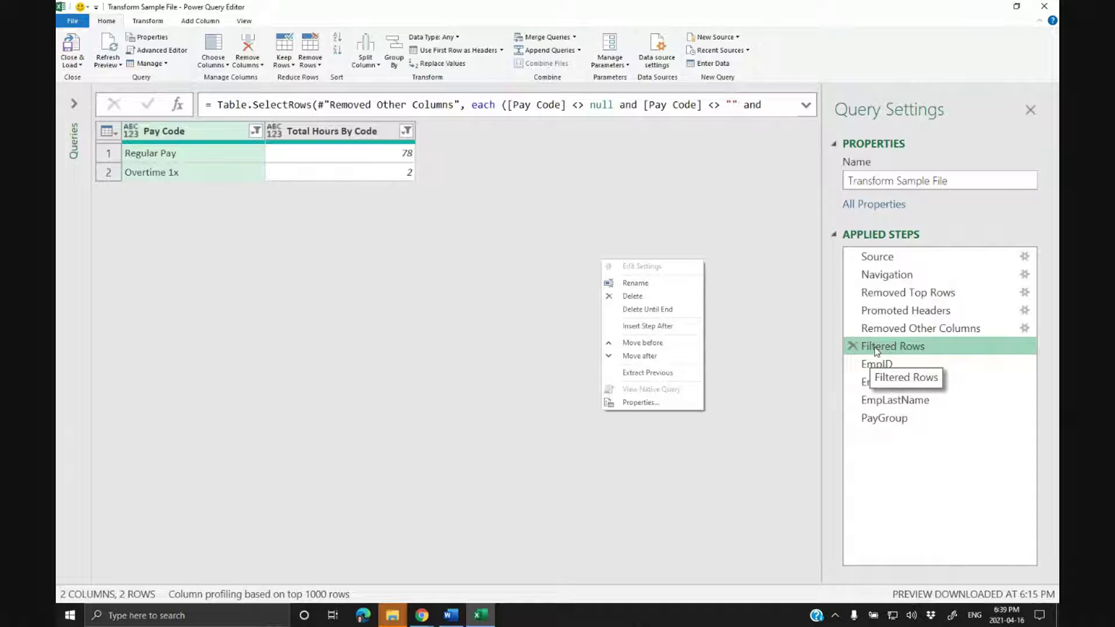
left_click(616, 283)
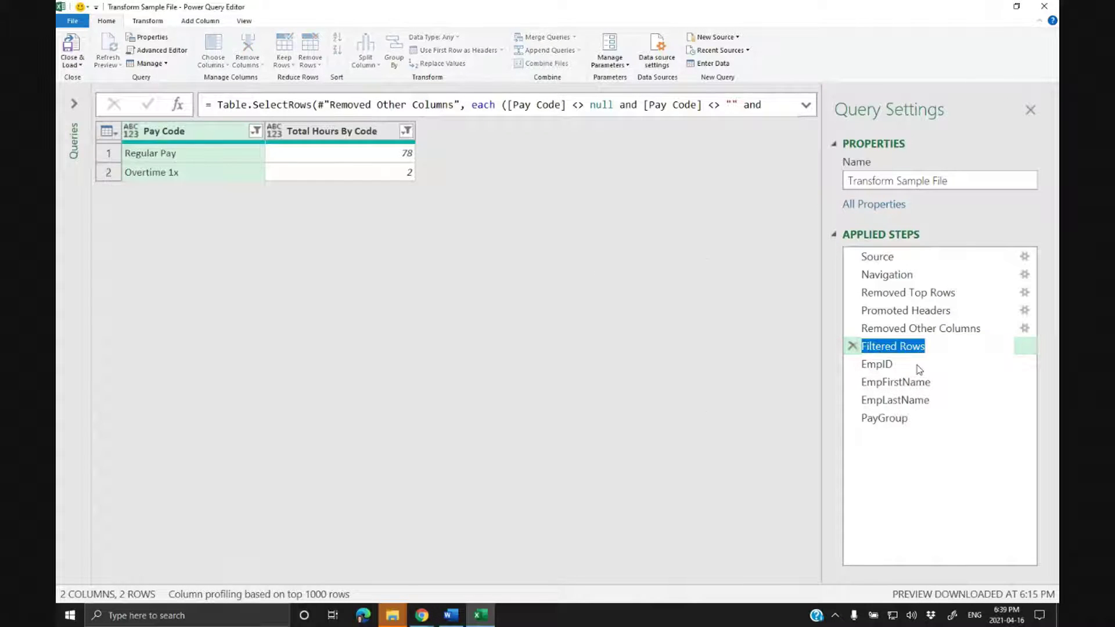
type("Hours")
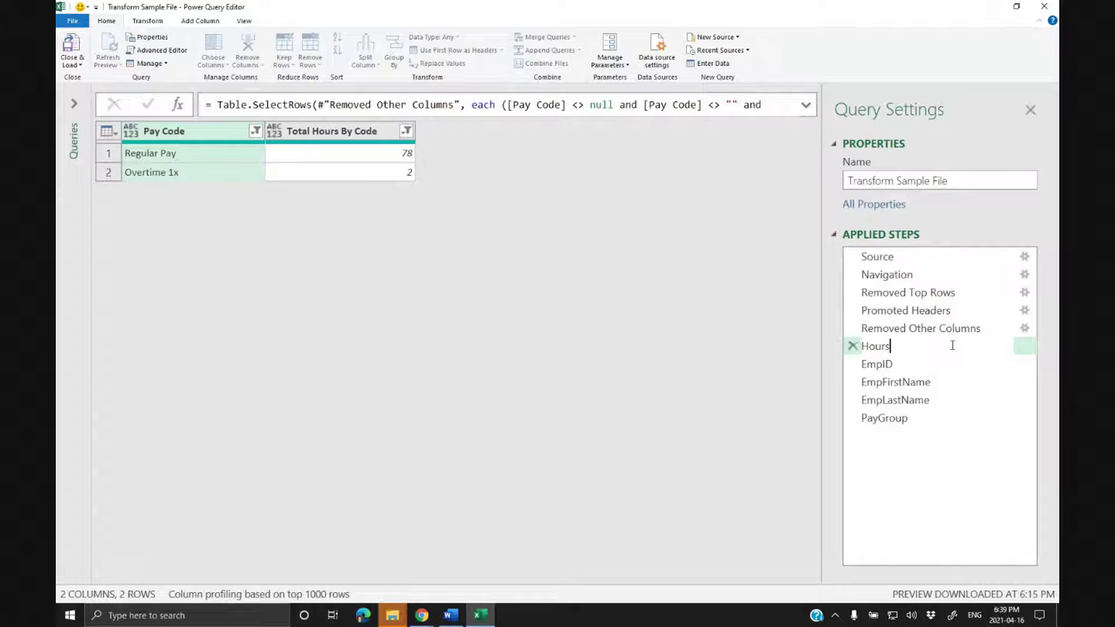
key("Return")
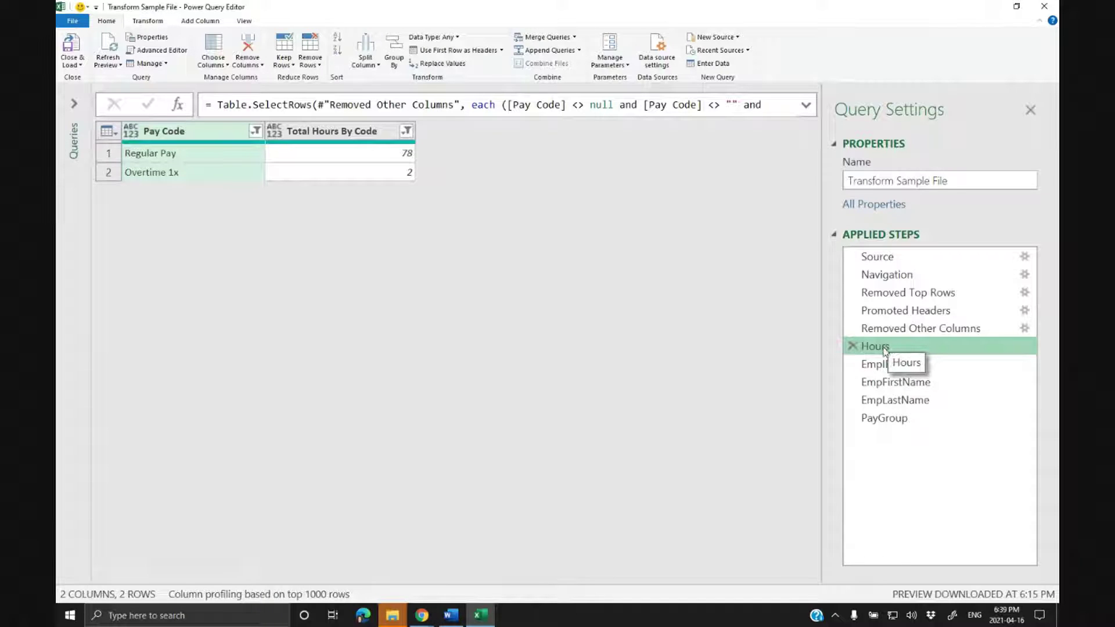
Insert a new custom step after PayGroup with the formula = Hours to bring back the filtered hours table.
left_click(879, 418)
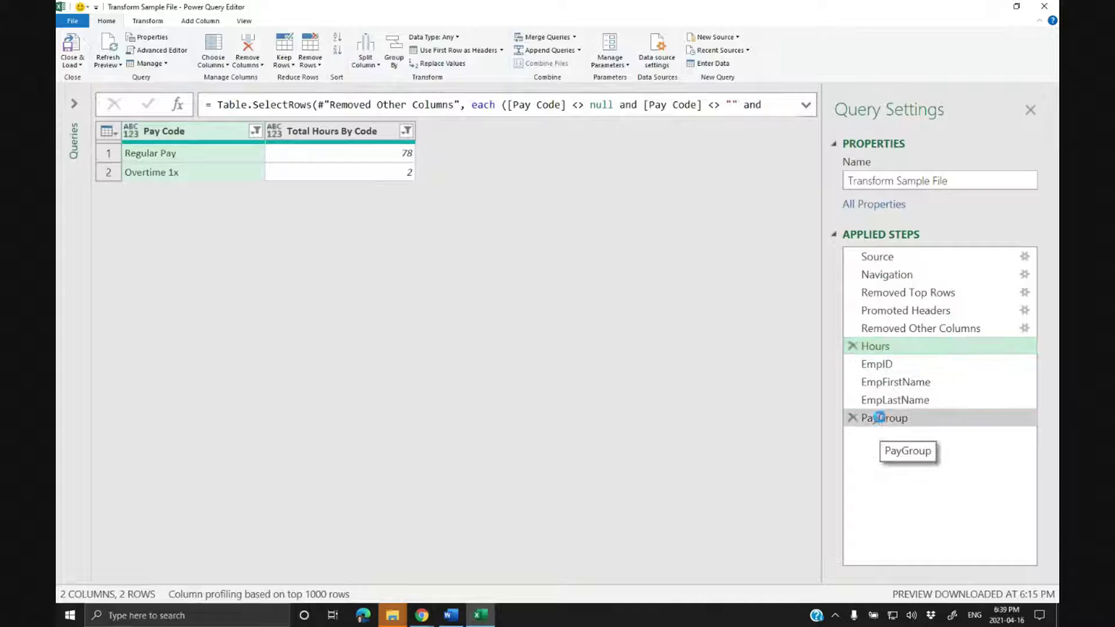
left_click(178, 107)
left_click_drag(216, 105, 335, 105)
type("H")
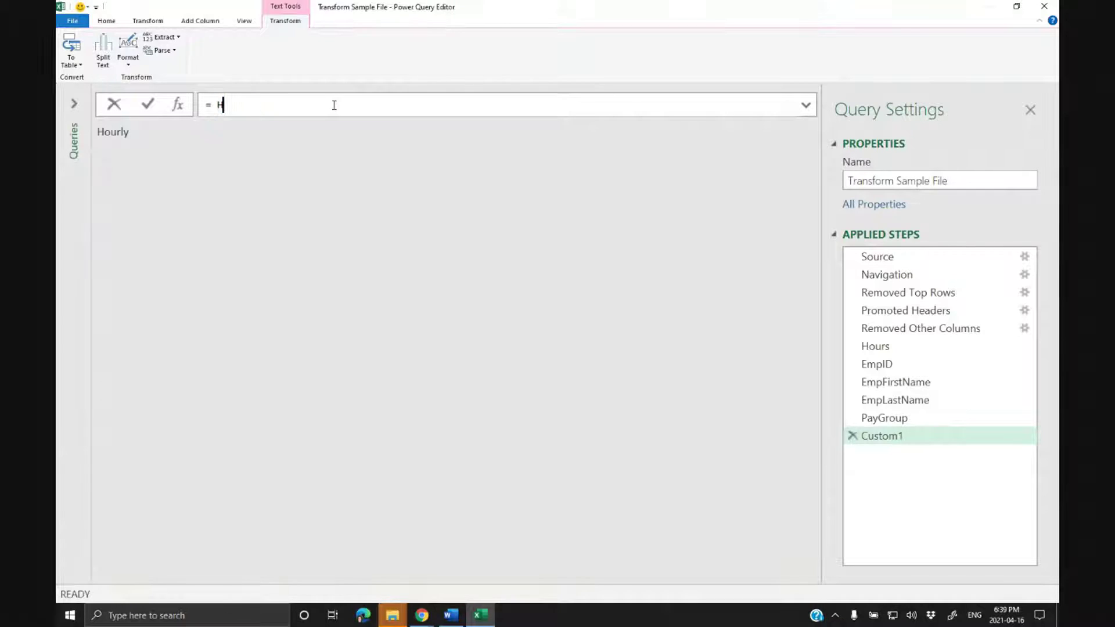
type("ours")
key("Return")
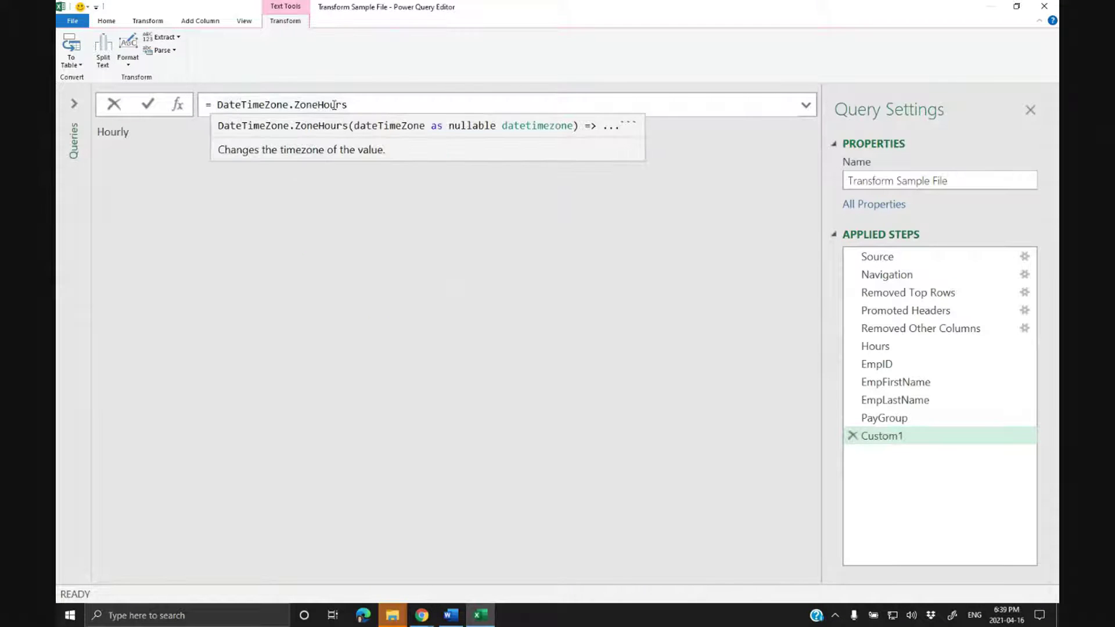
left_click_drag(352, 105, 213, 103)
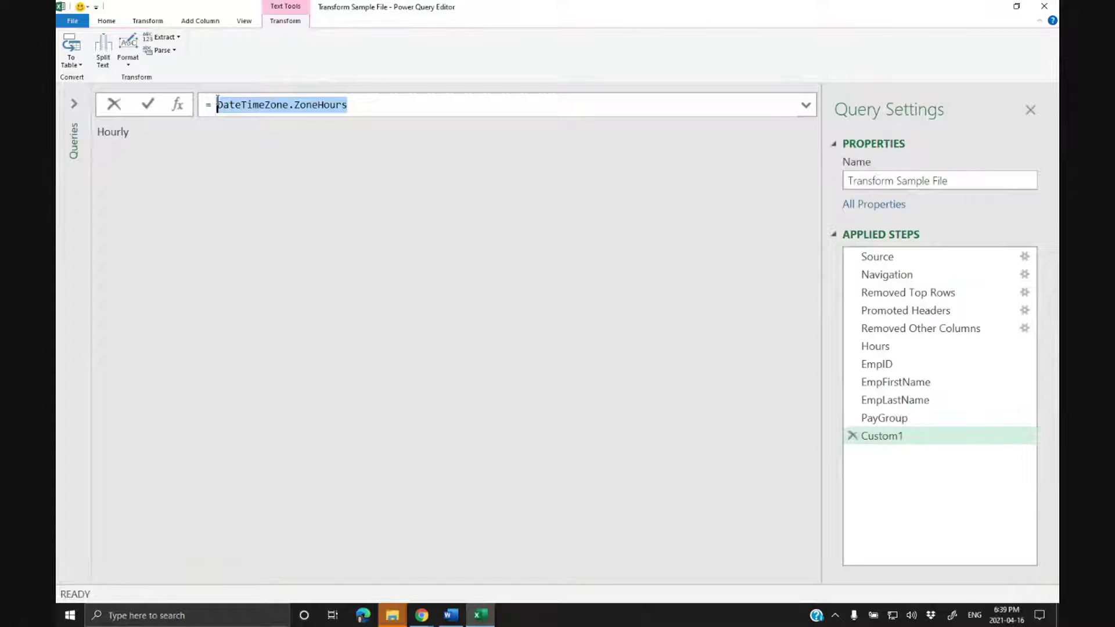
key("BackSpace")
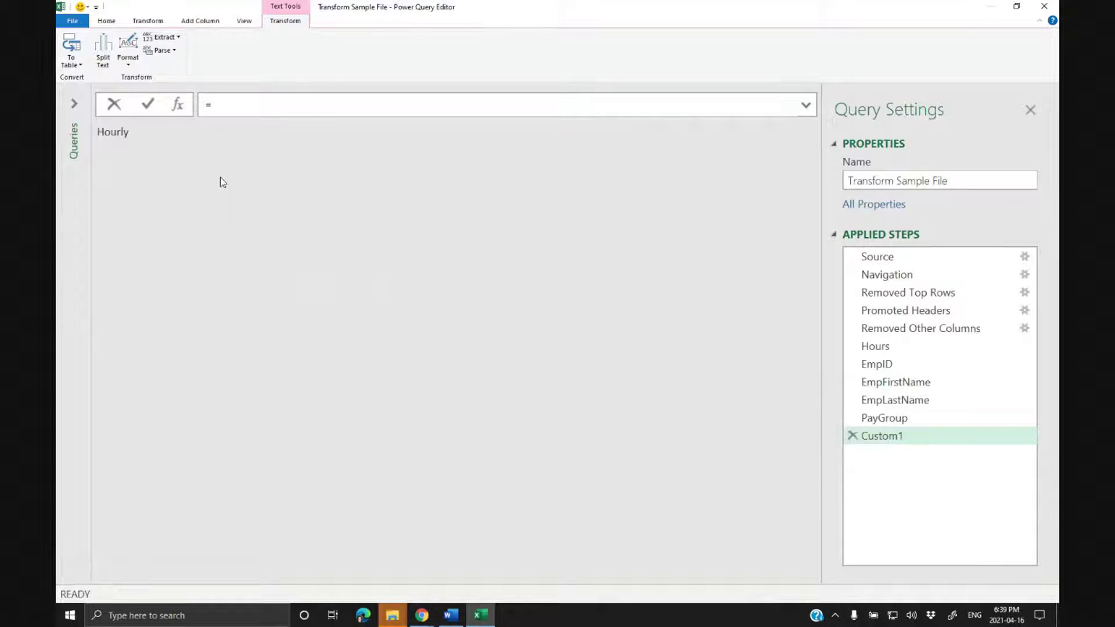
type("Hours")
key("BackSpace")
key("Return")
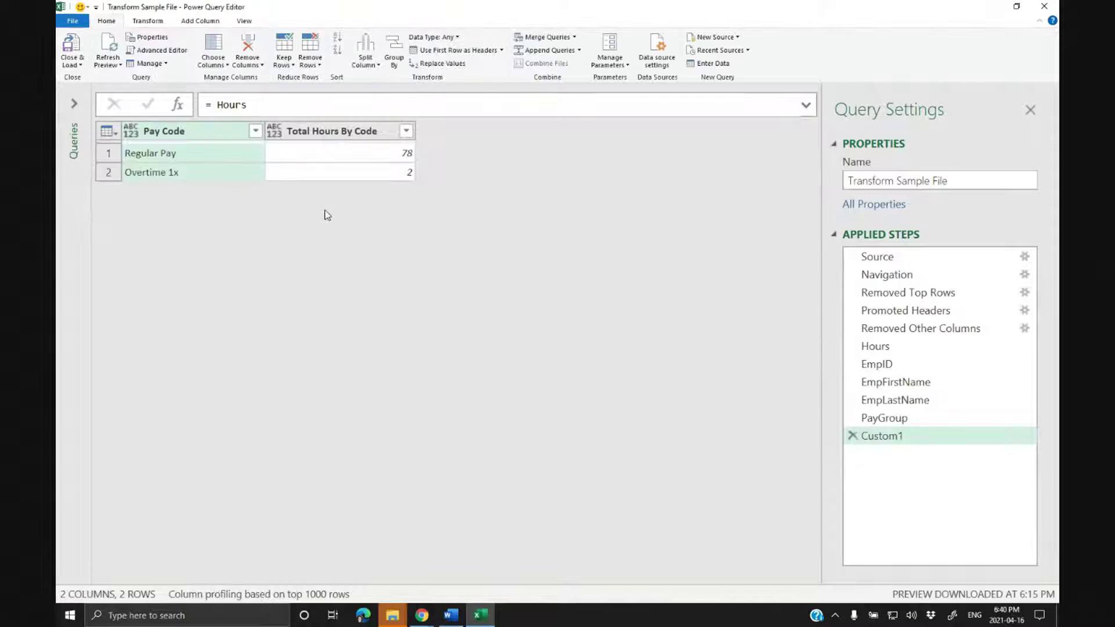
Compare the Hours step's table with the last step's table and look over the list of queries.
left_click_drag(889, 383, 874, 363)
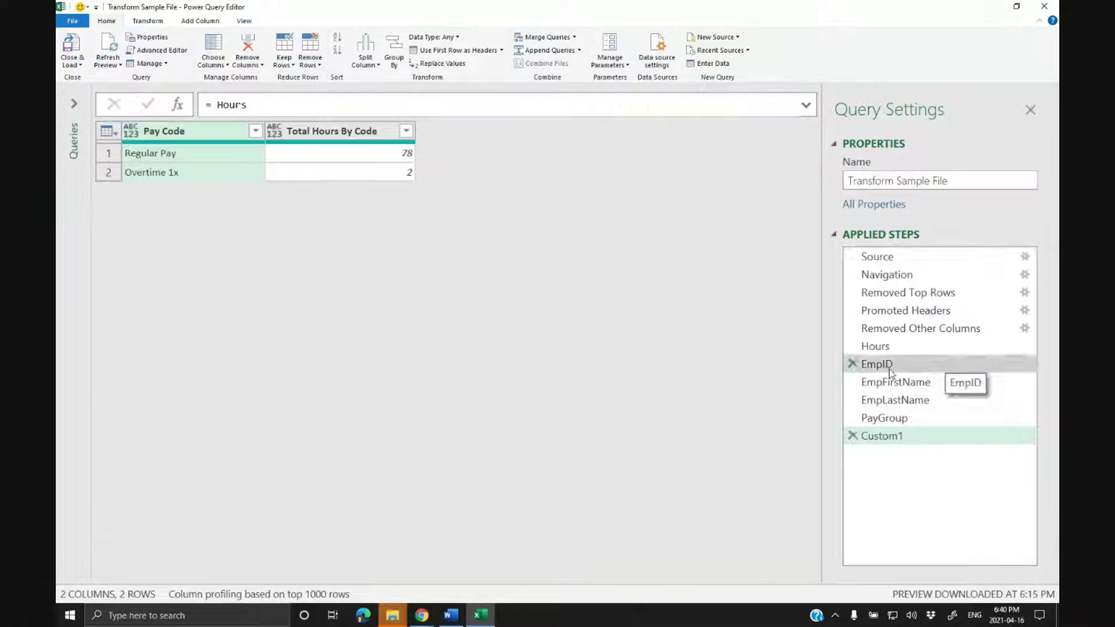
key("alt+Tab")
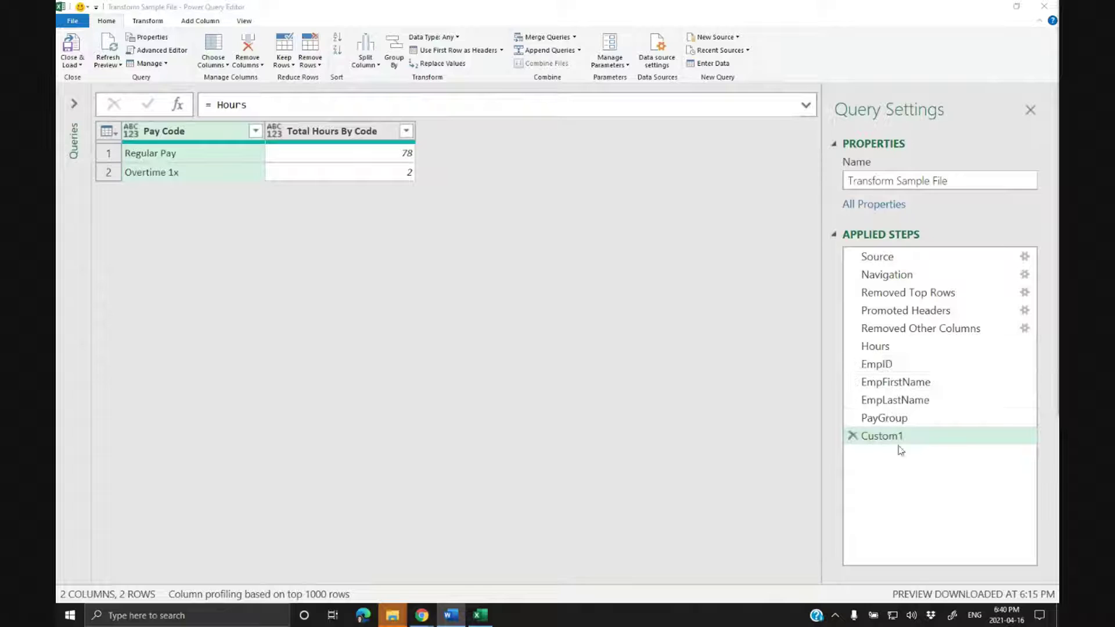
left_click(335, 134)
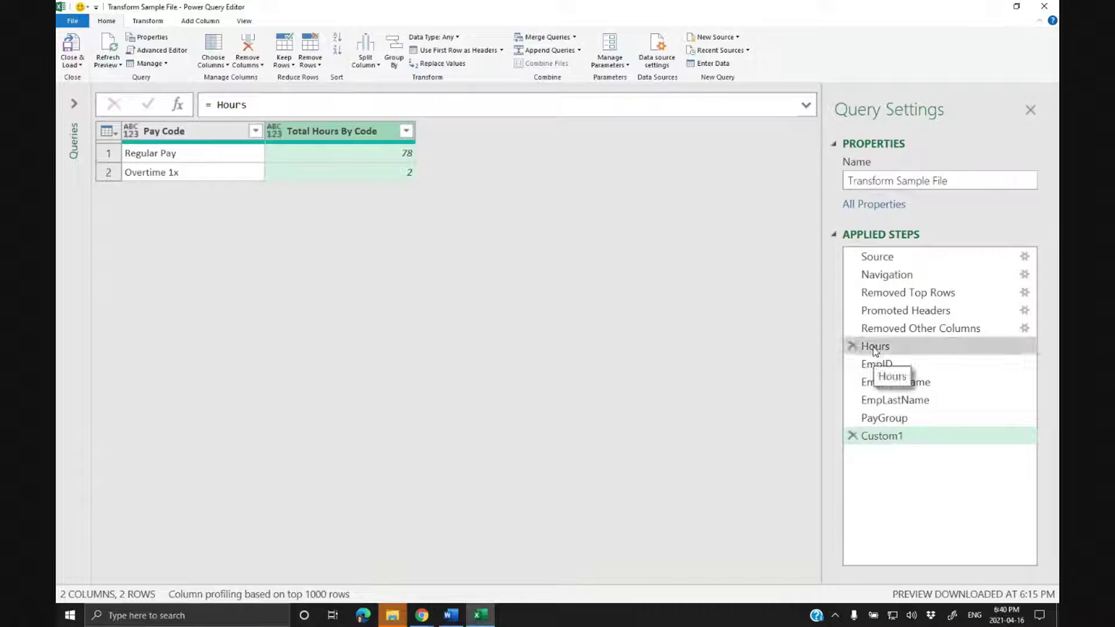
left_click(875, 348)
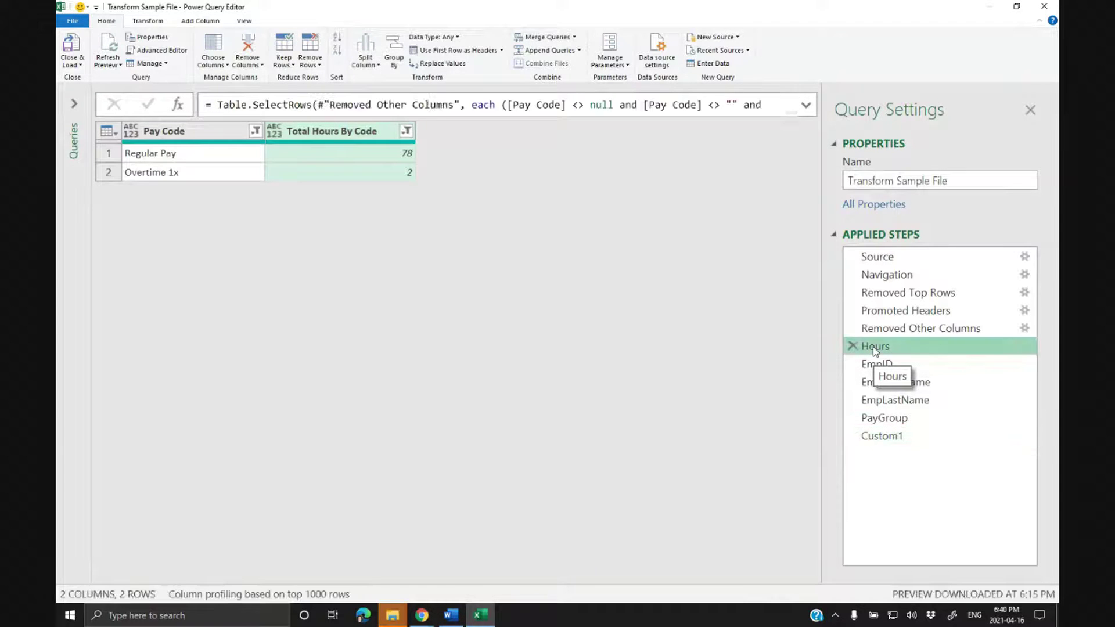
left_click(877, 436)
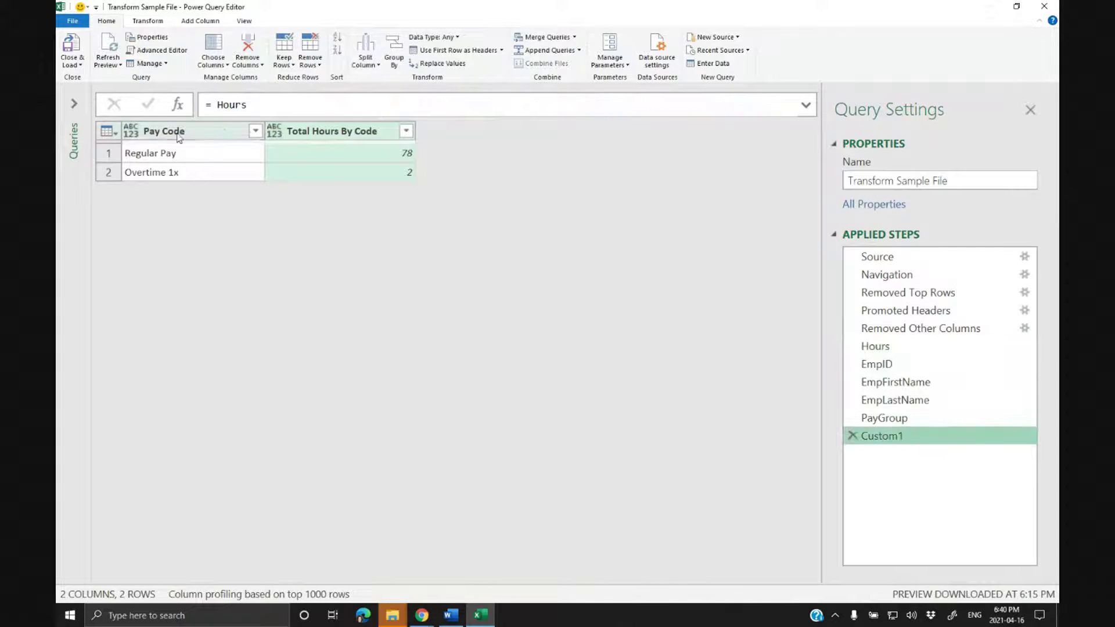
left_click(74, 103)
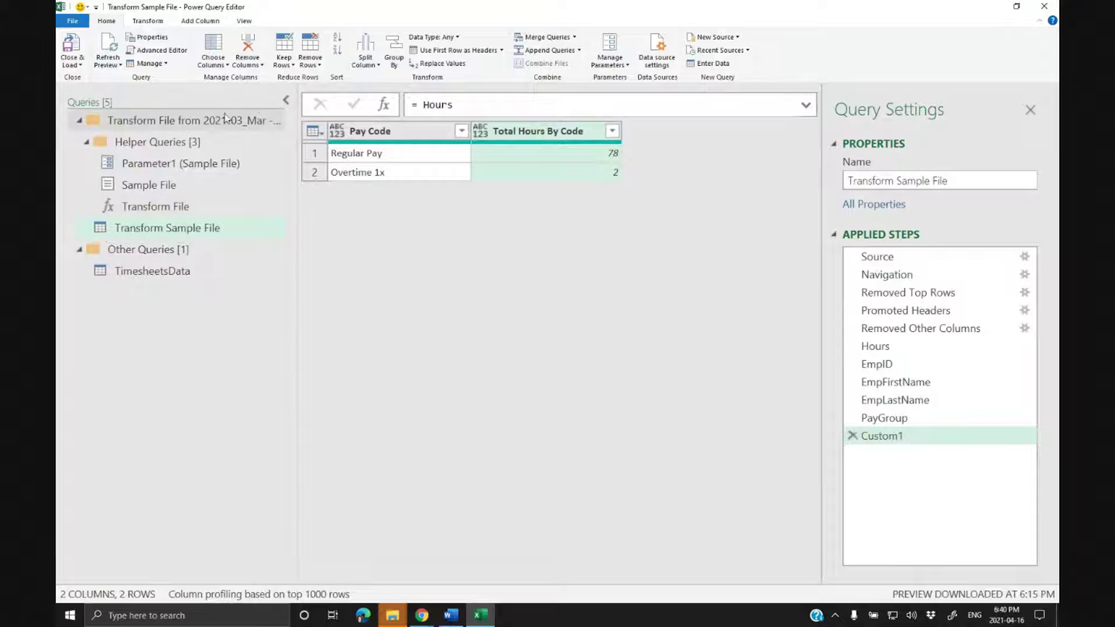
left_click(283, 97)
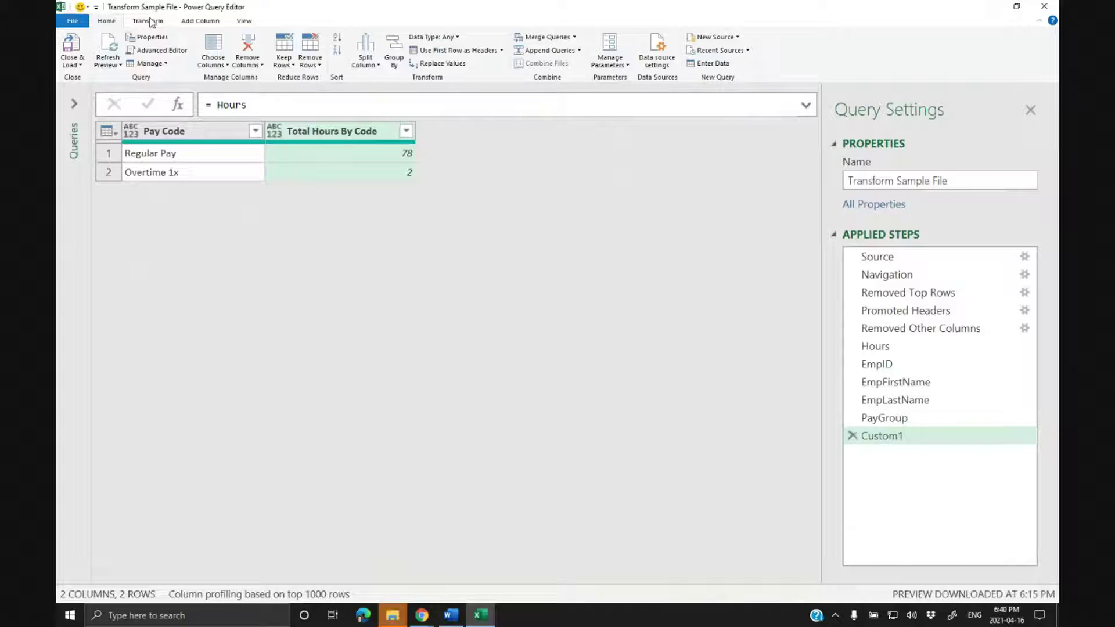
Add a custom column named Employee ID with the formula = EmpID.
left_click(186, 23)
left_click(116, 49)
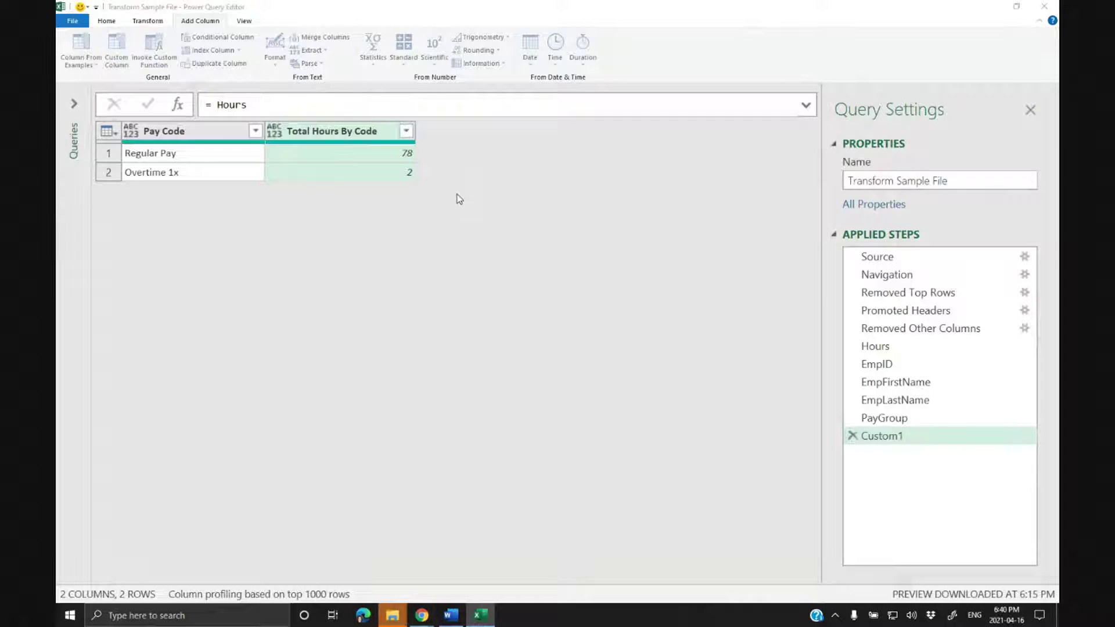
double_click(437, 244)
type("Empl")
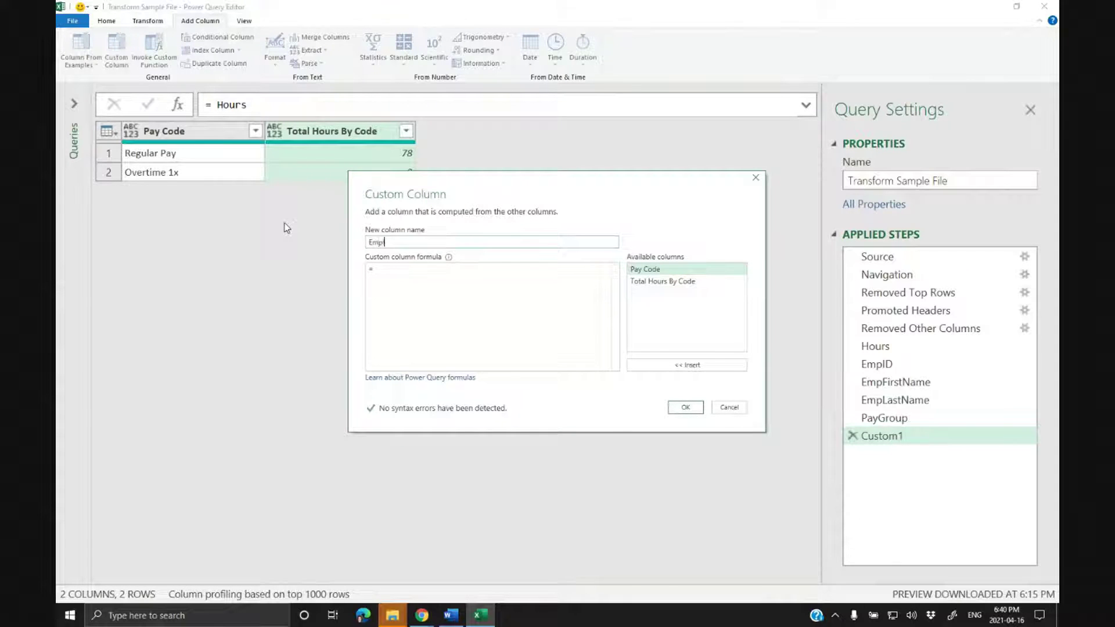
type("oyee ID")
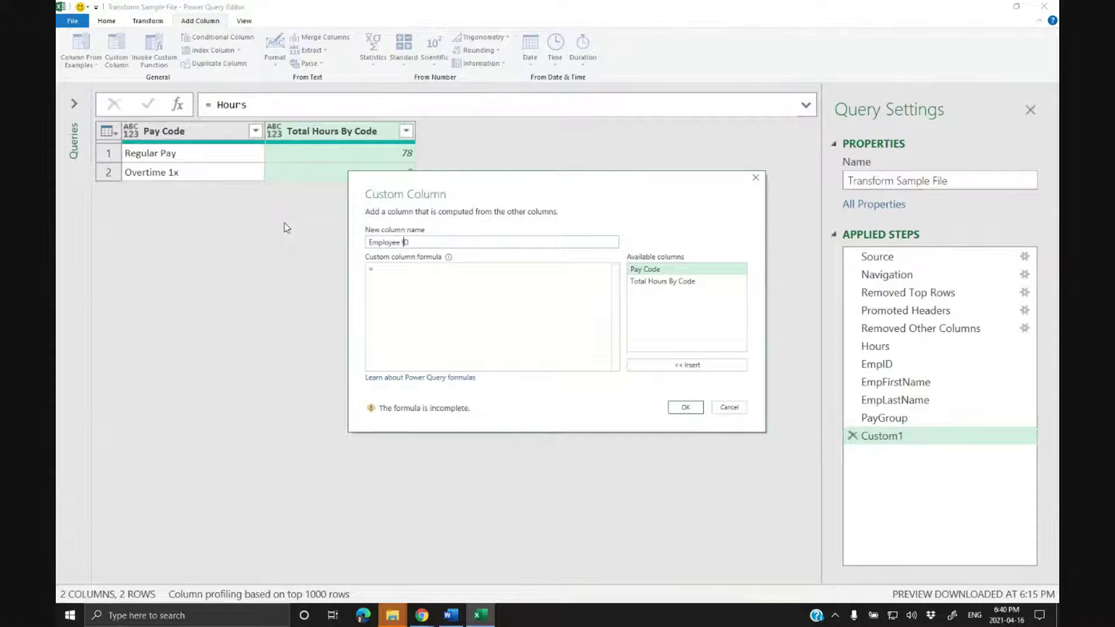
left_click(391, 270)
type("EmpID")
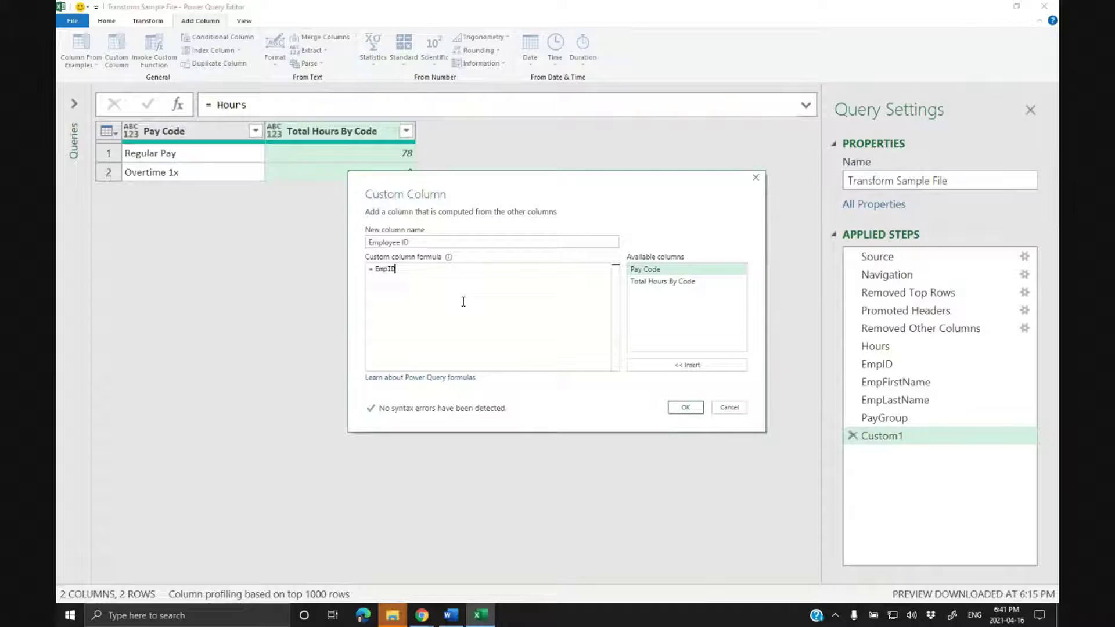
left_click(685, 408)
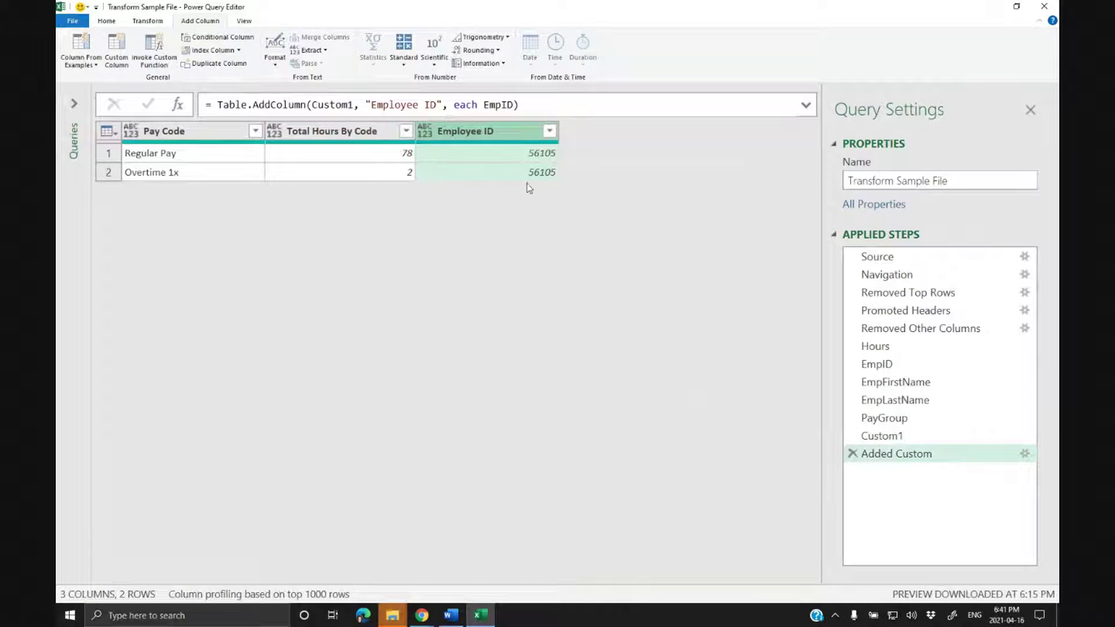
Rename the Added Custom step as Added Col EmpID.
right_click(890, 457)
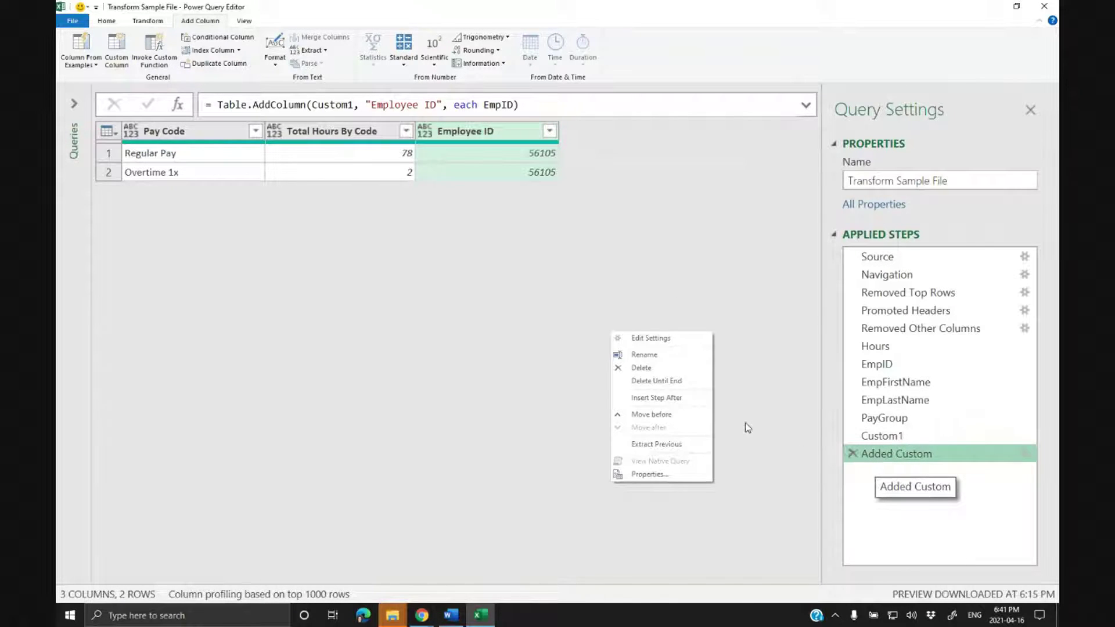
left_click(644, 355)
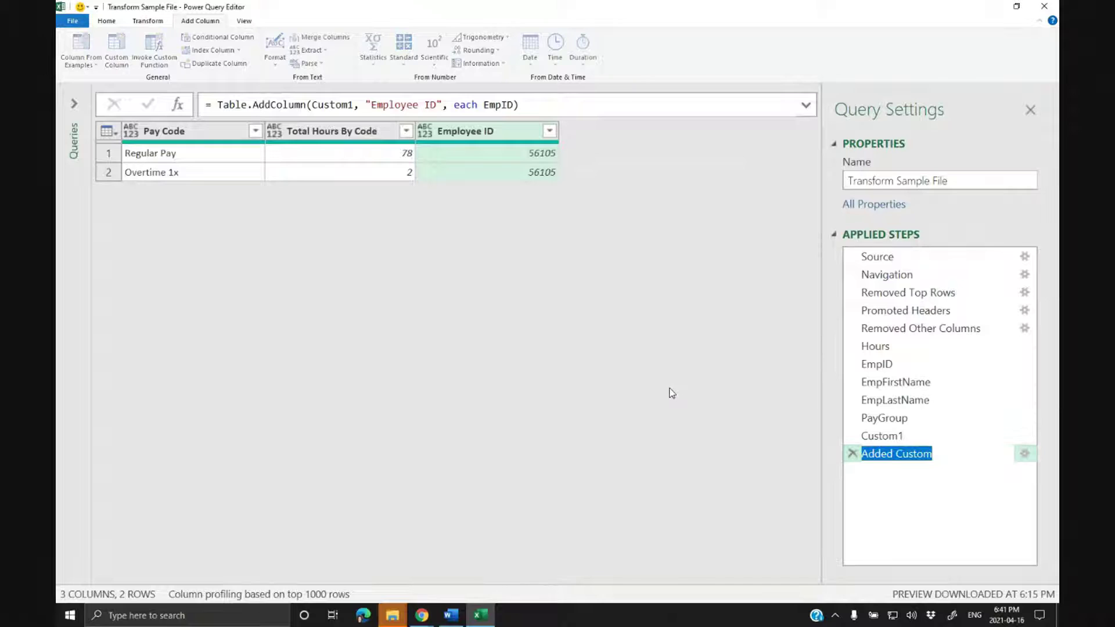
key("End")
key("BackSpace")
key("BackSpace")
key("BackSpace")
key("BackSpace")
key("BackSpace")
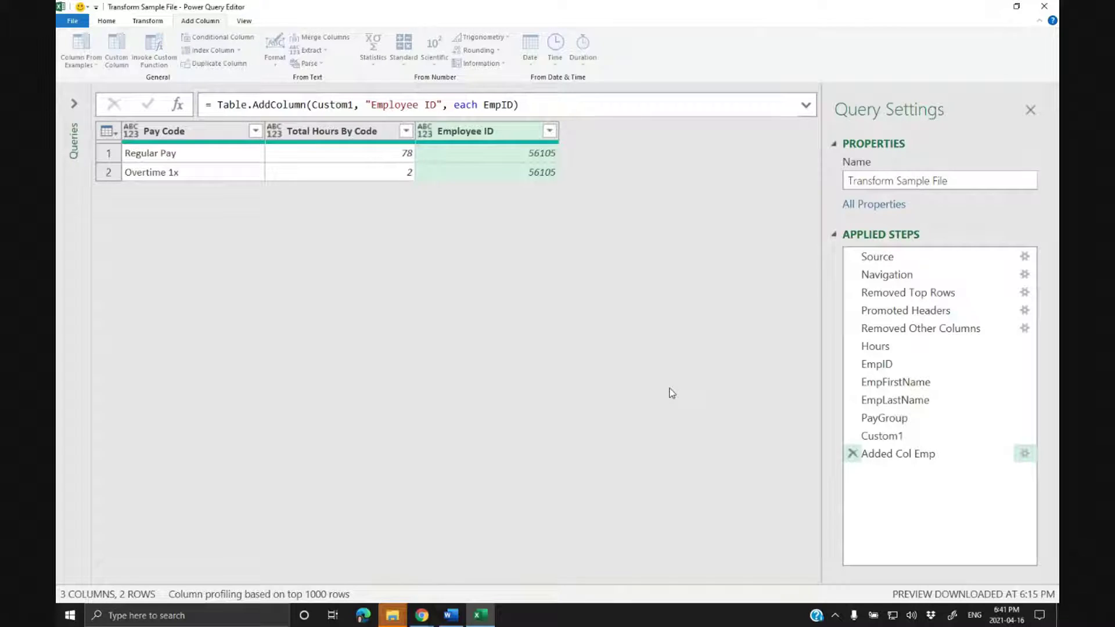
key("Return")
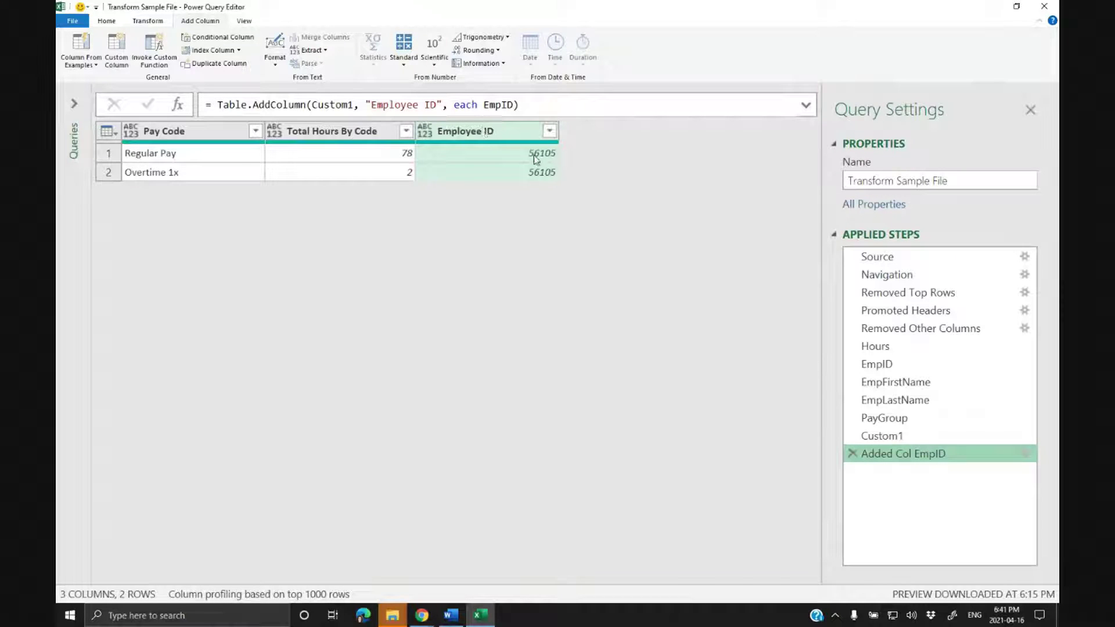
left_click_drag(537, 106, 204, 110)
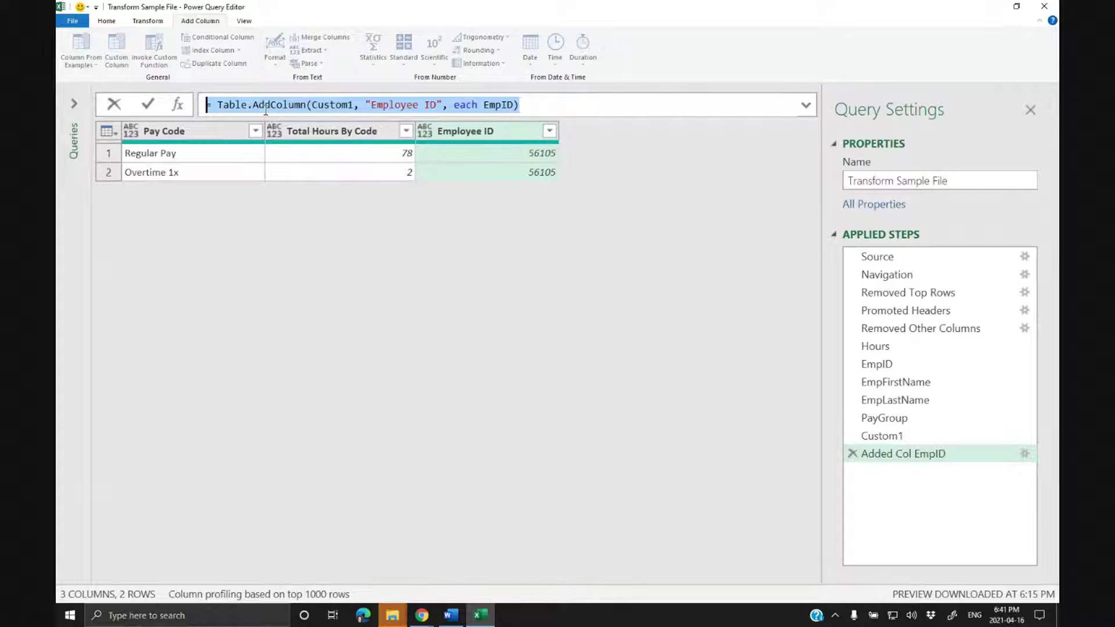
mouse_move(267, 112)
key("Escape")
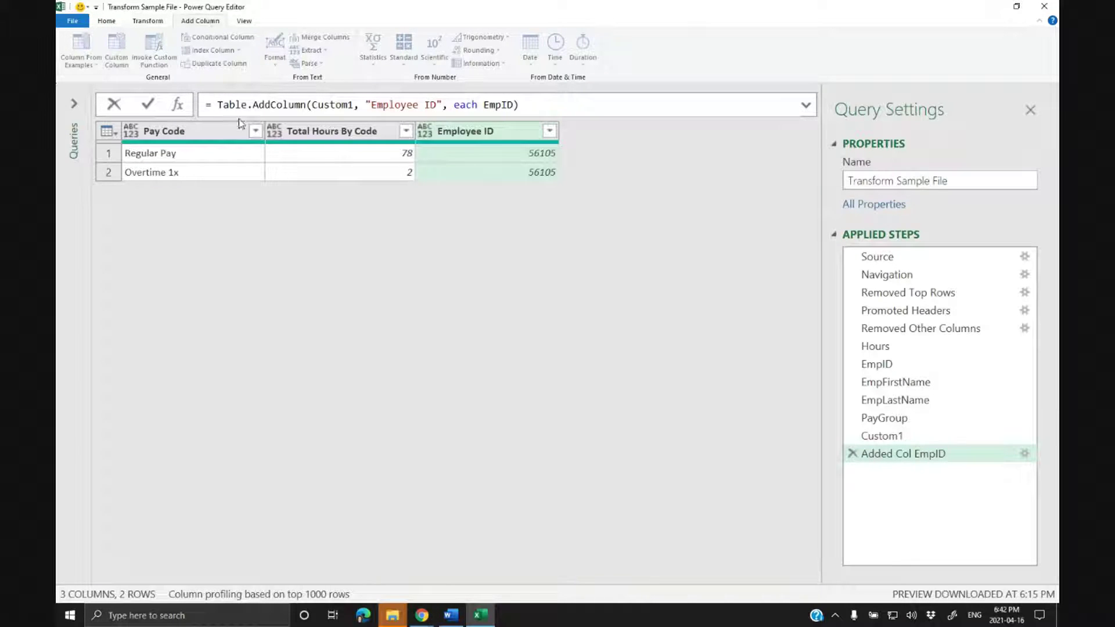
left_click(494, 294)
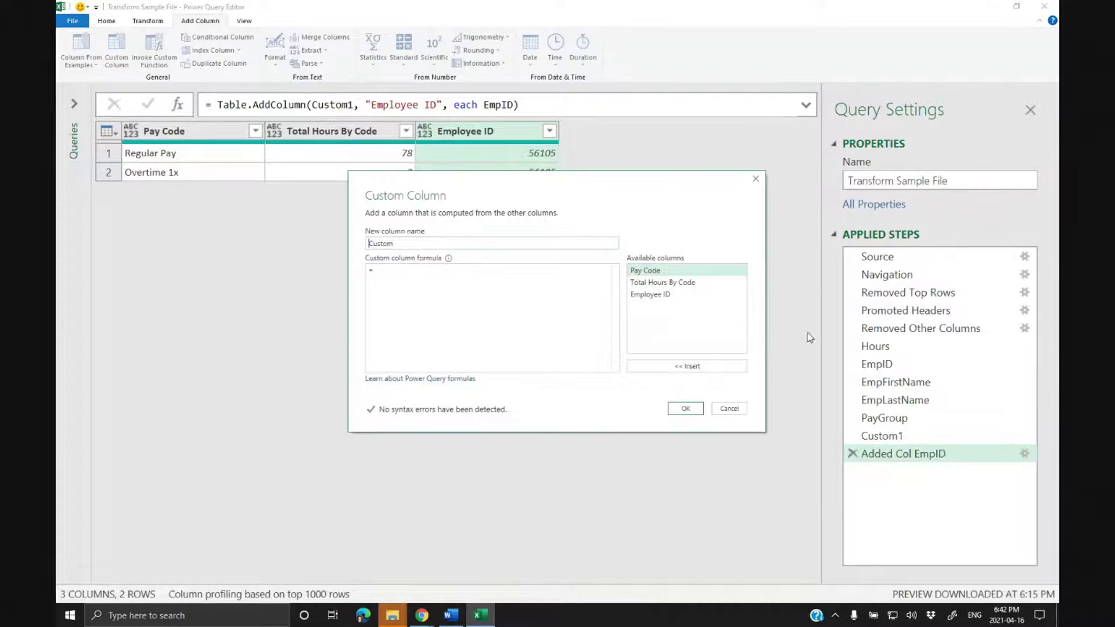
Add a custom column named Emp FName with the formula = EmpFirstName.
double_click(419, 241)
type("Emp FN")
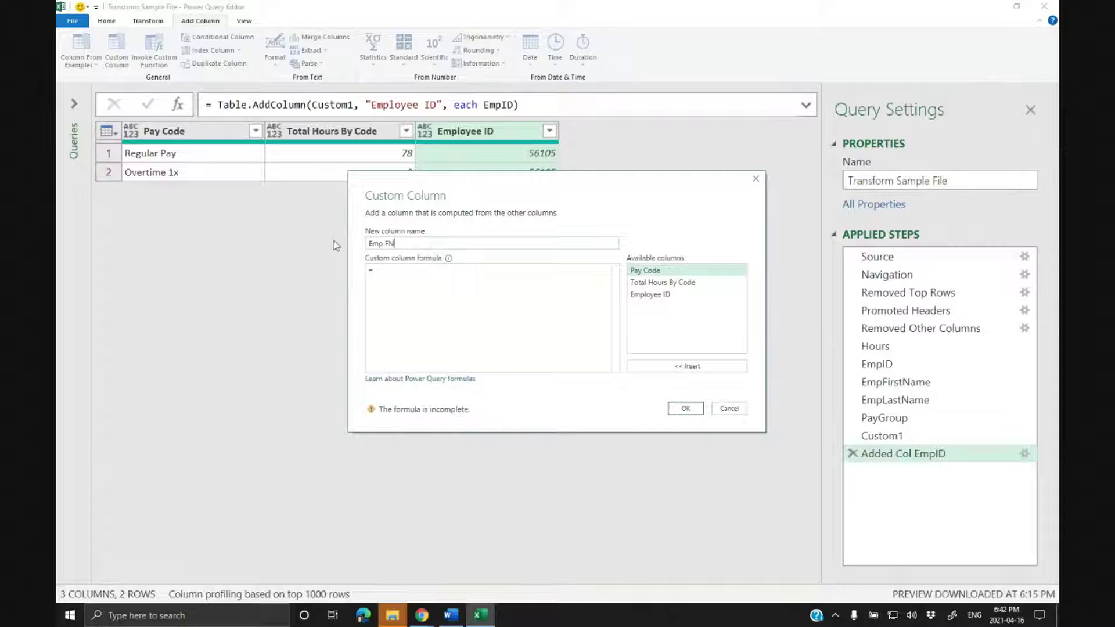
type("ame")
left_click(411, 271)
type("Emp")
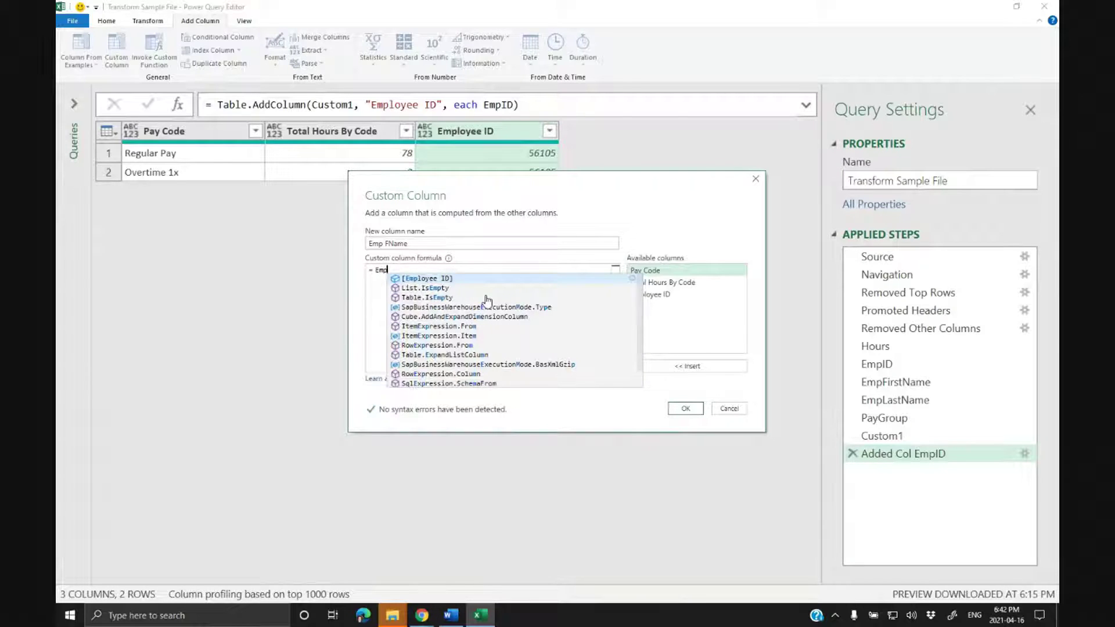
type("FirstName")
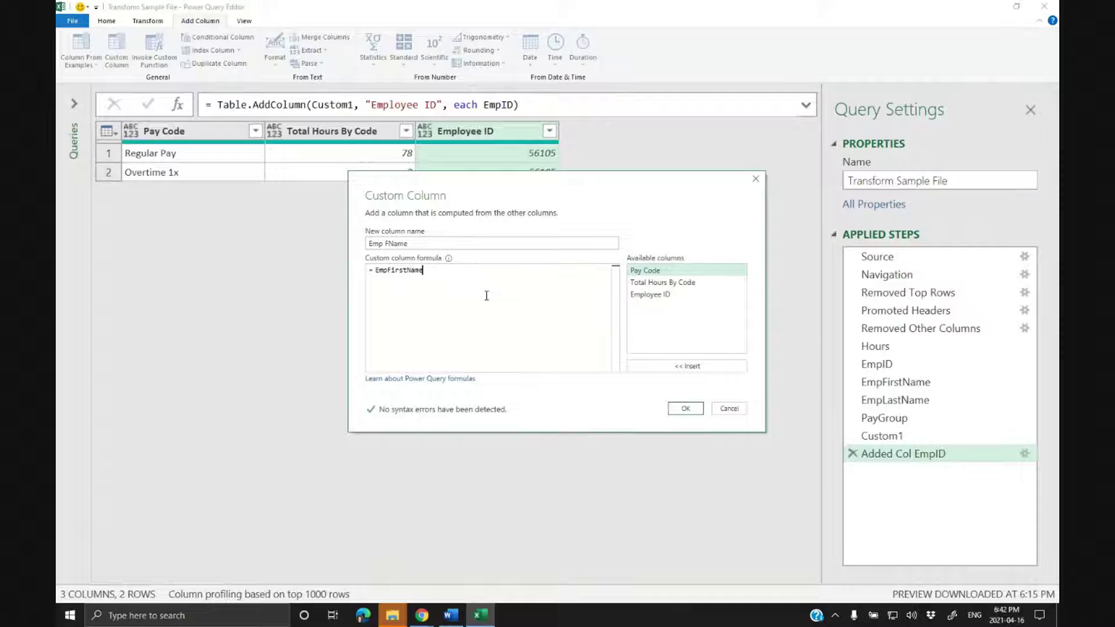
left_click(685, 408)
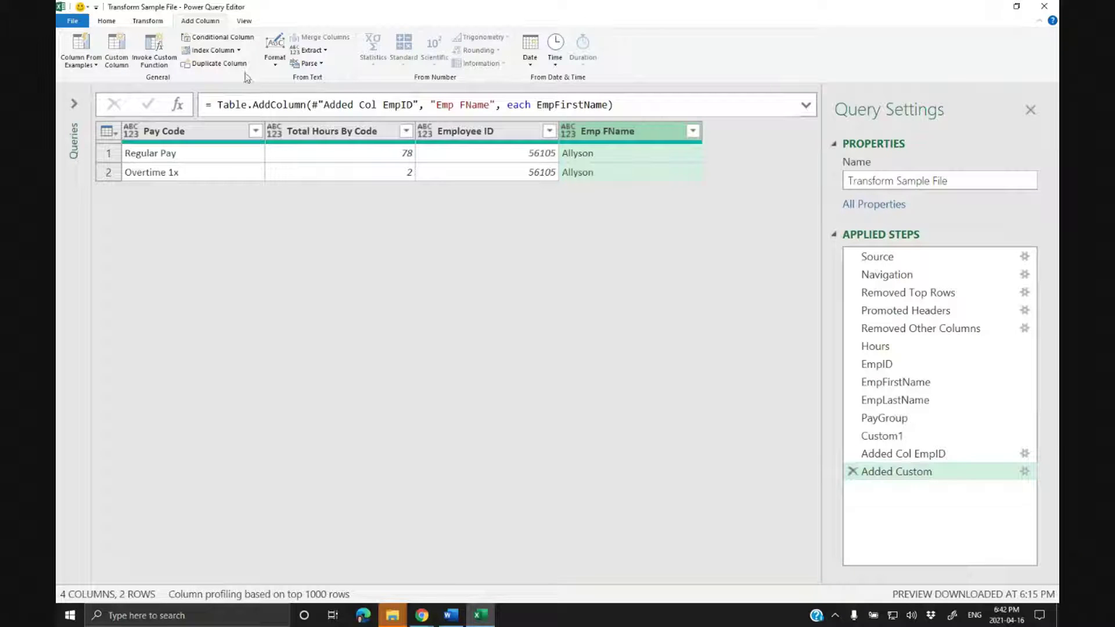
Add a custom column named Emp LName with the formula = EmpLastName.
left_click(117, 51)
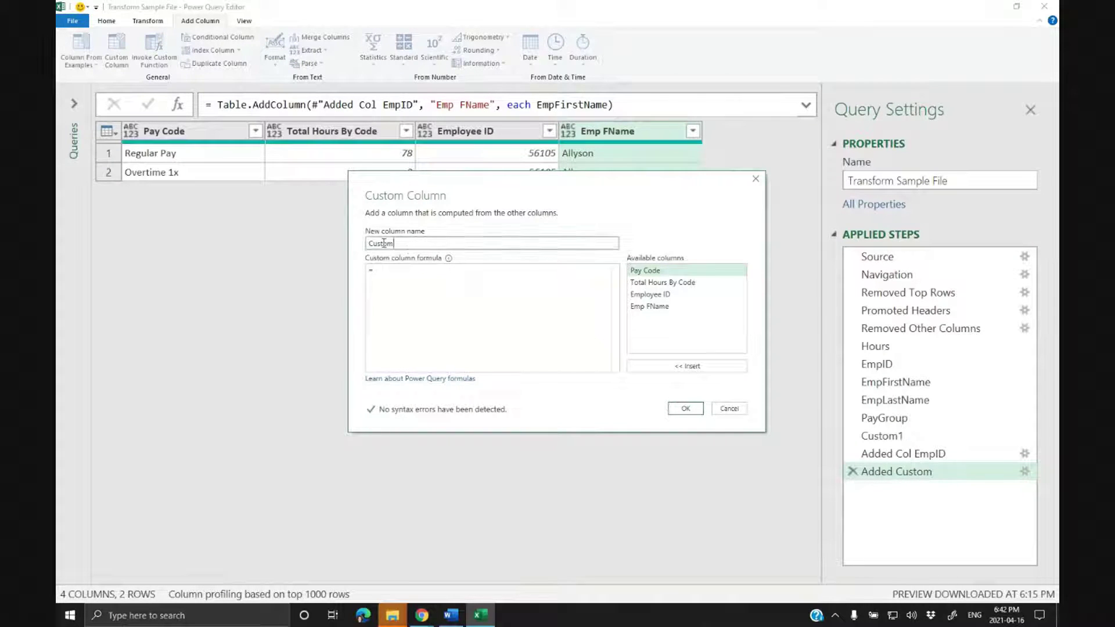
type("E")
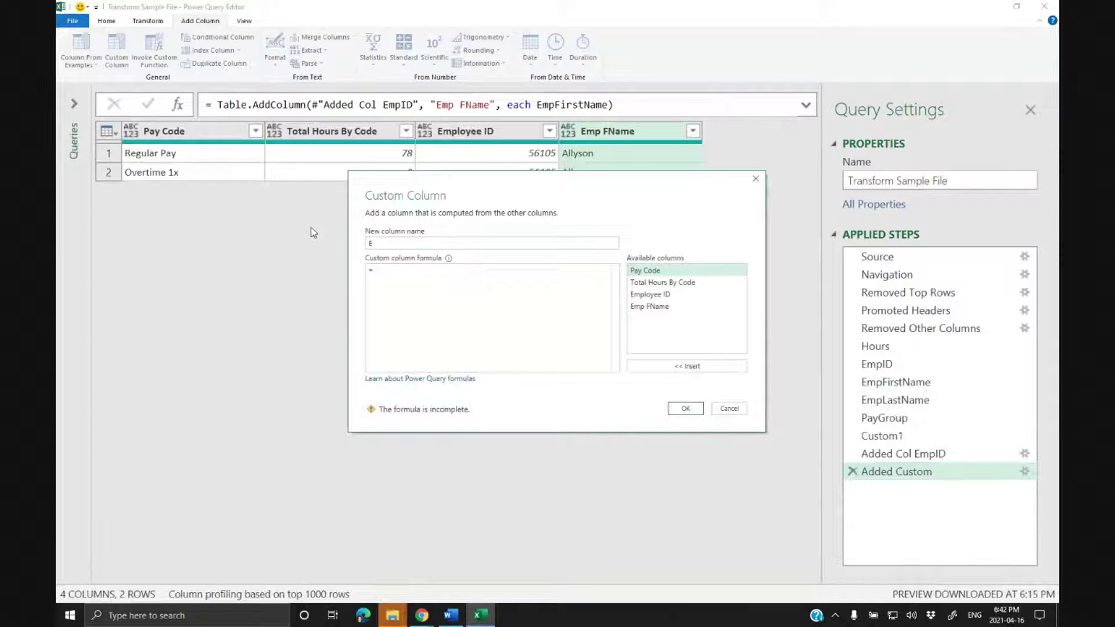
type("mp")
type("EmpLastN")
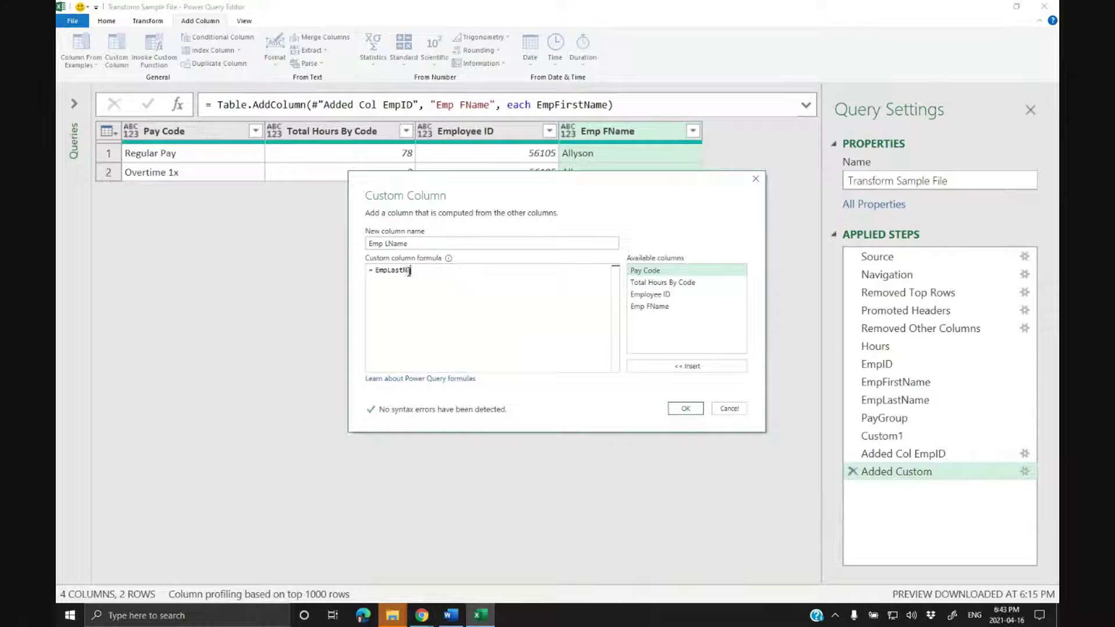
left_click(686, 409)
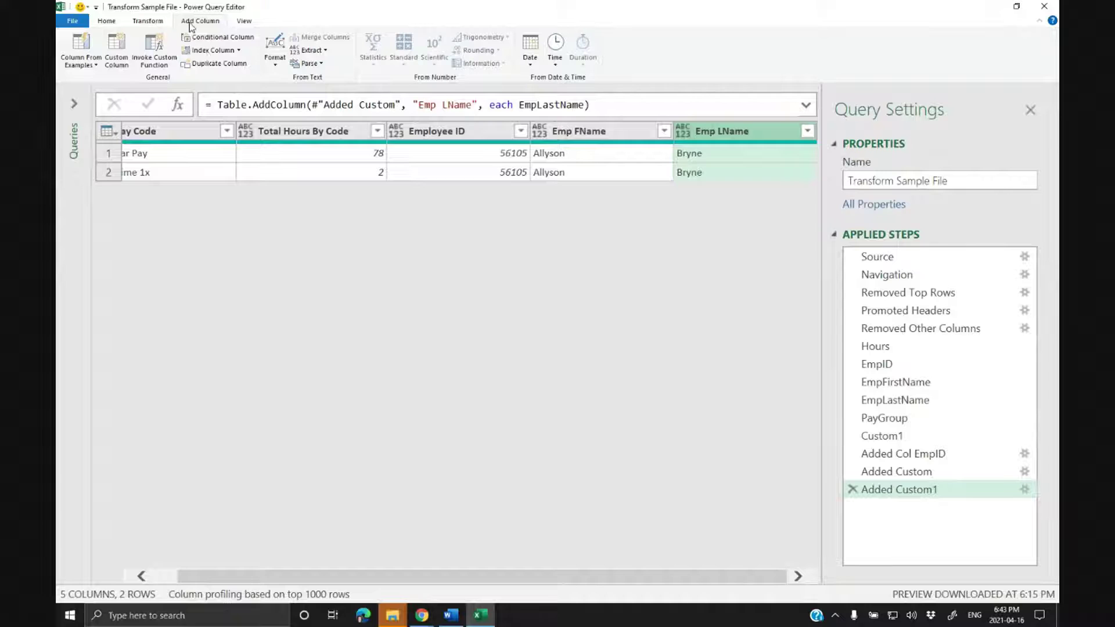
Add a custom column named Pay Group with the formula = PayGroup.
left_click(116, 49)
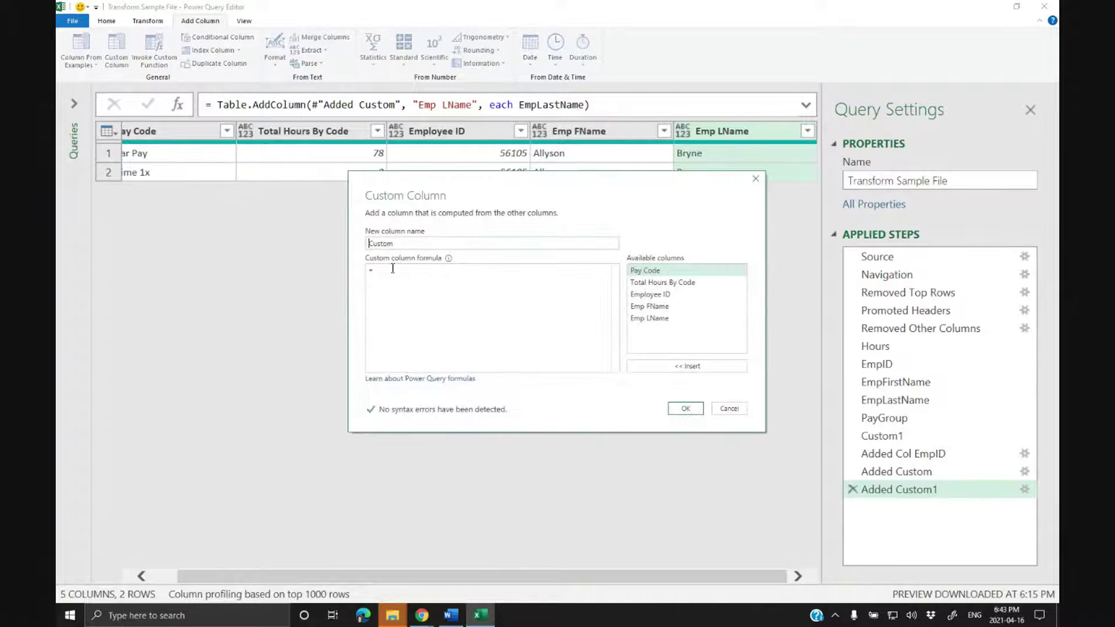
type("Pay Group")
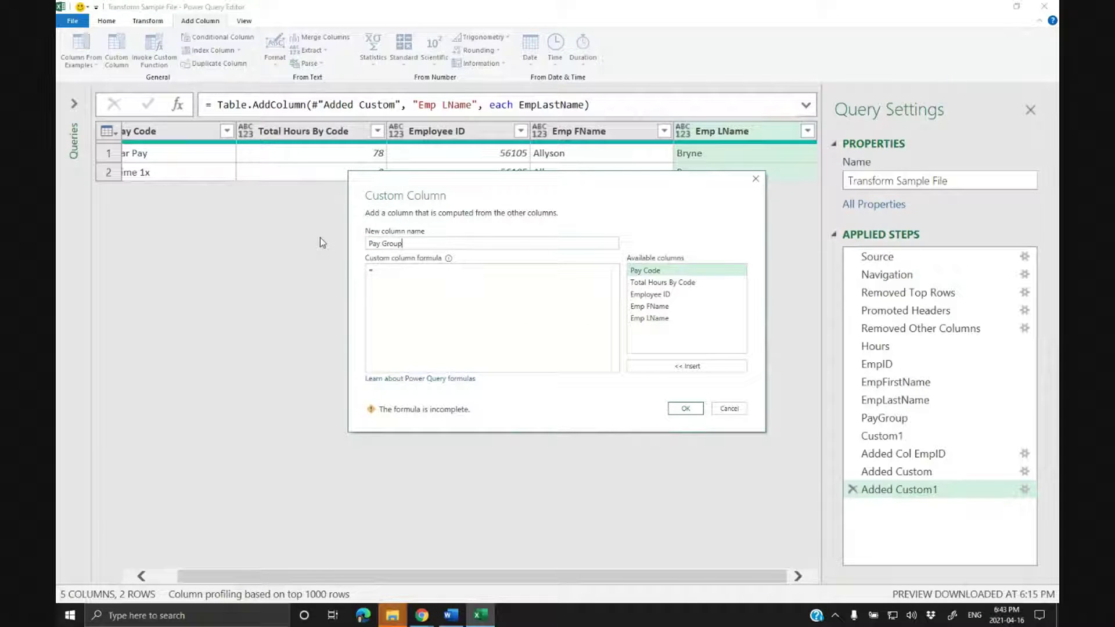
left_click(405, 270)
type("Payc")
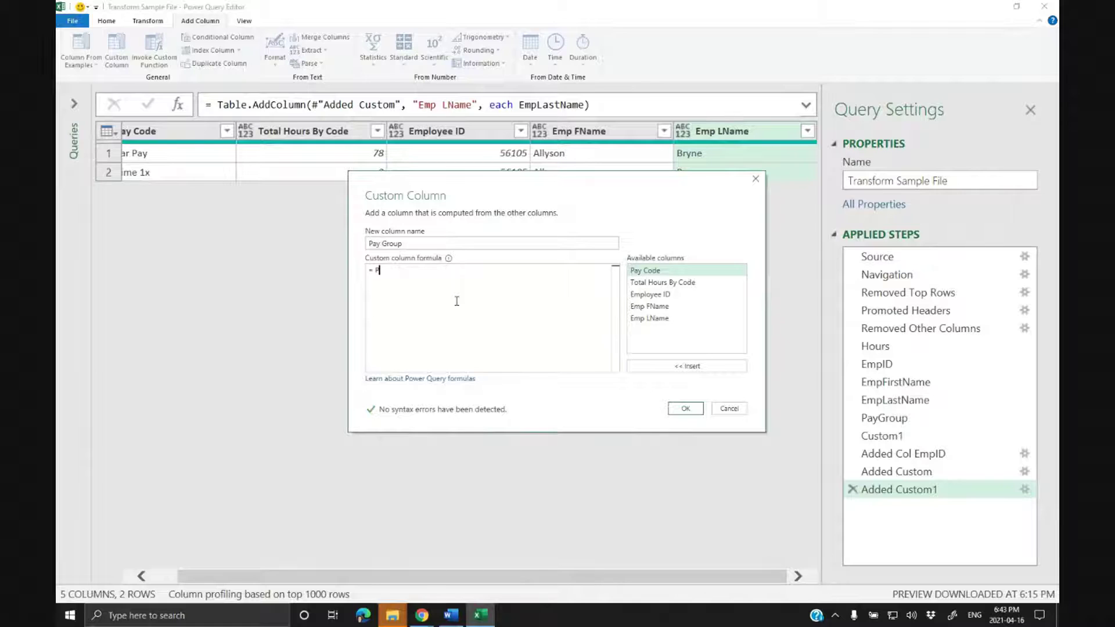
type("roup")
left_click(686, 408)
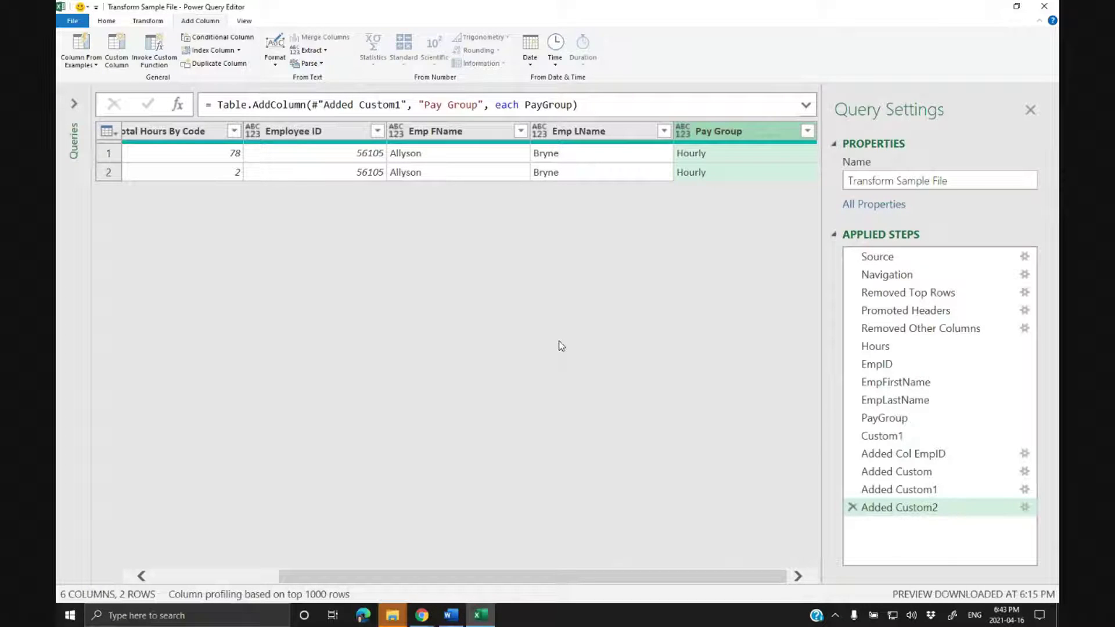
scroll(562, 347, "down", 1)
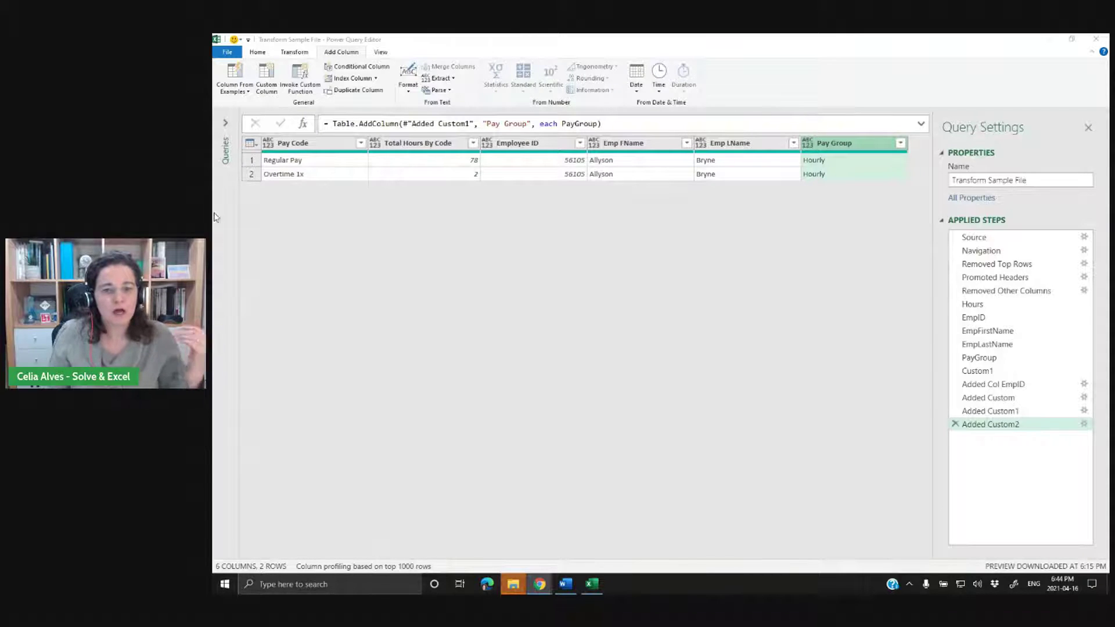
Open the TimesheetsData query and review the employee and Pay Group columns in the combined rows.
left_click(226, 123)
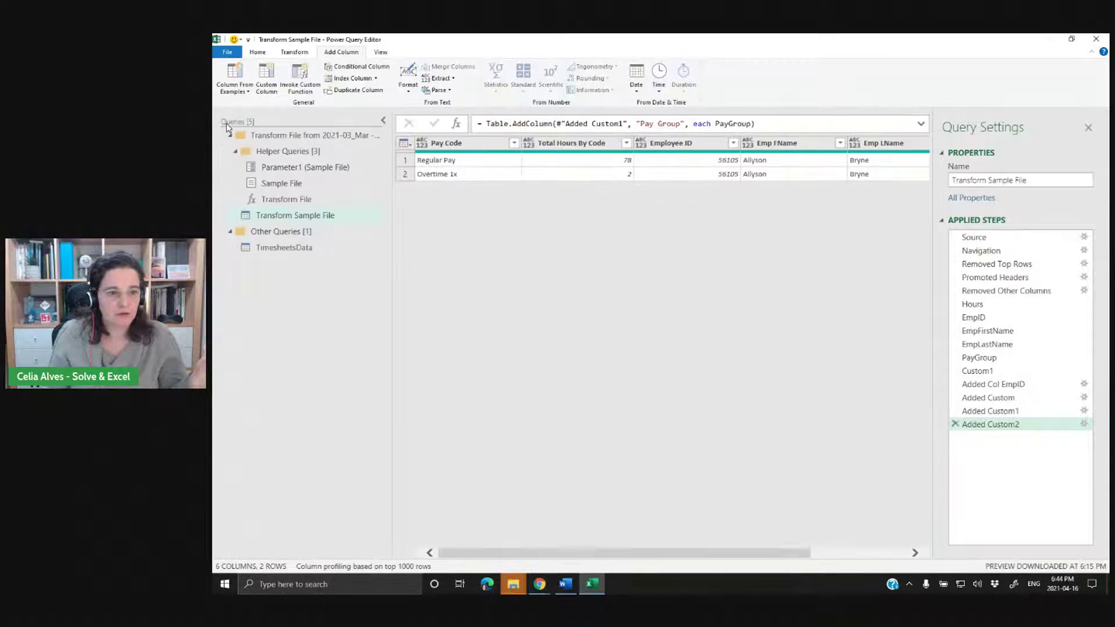
left_click(282, 216)
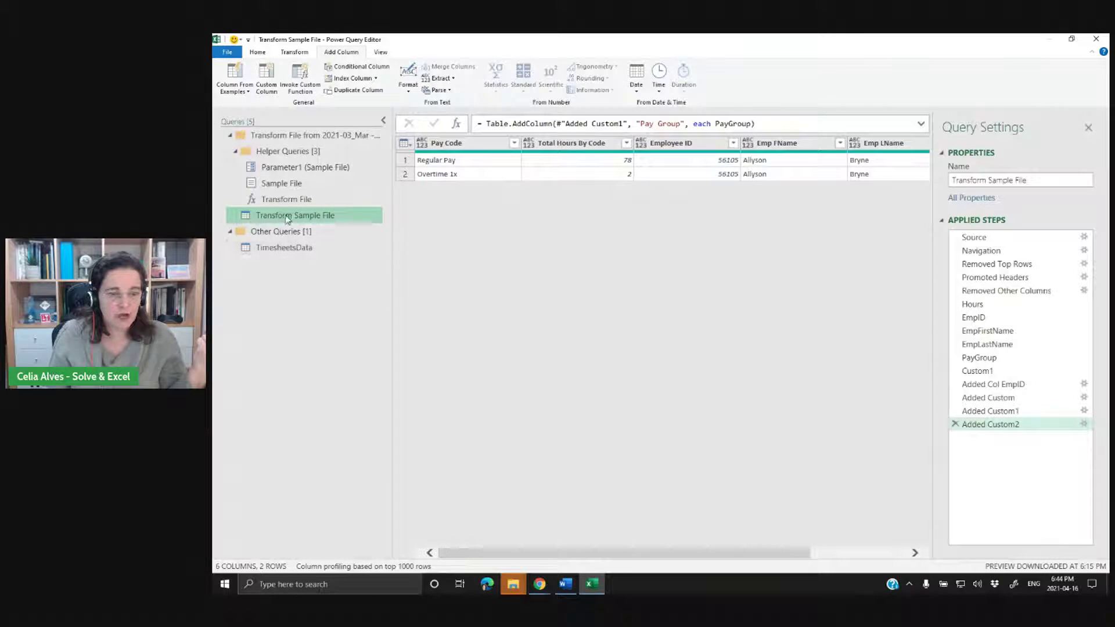
left_click(277, 250)
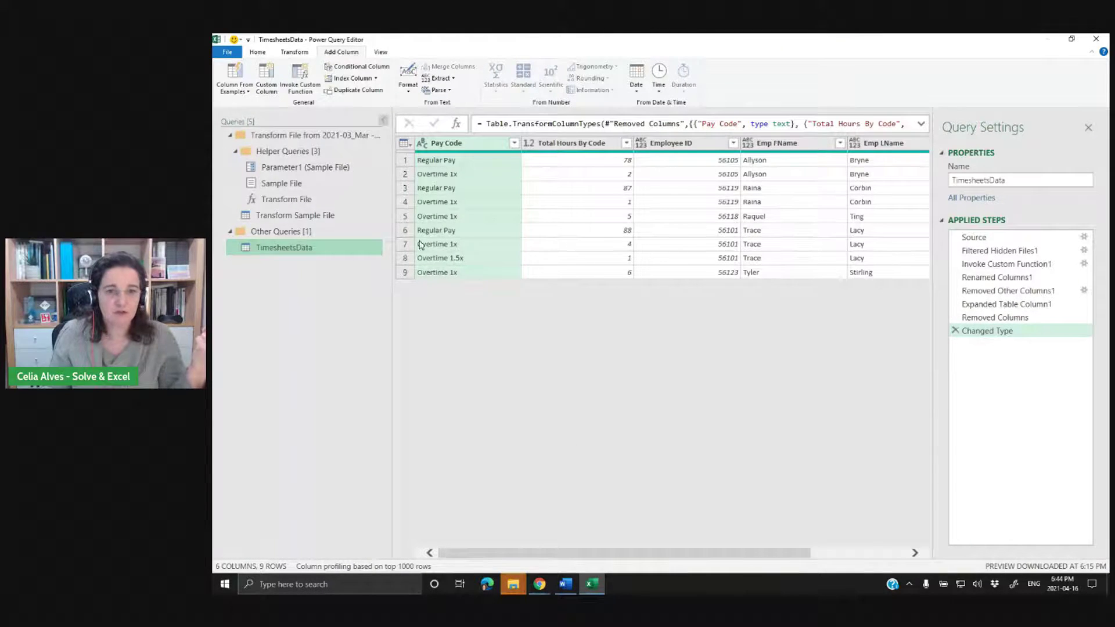
left_click(383, 120)
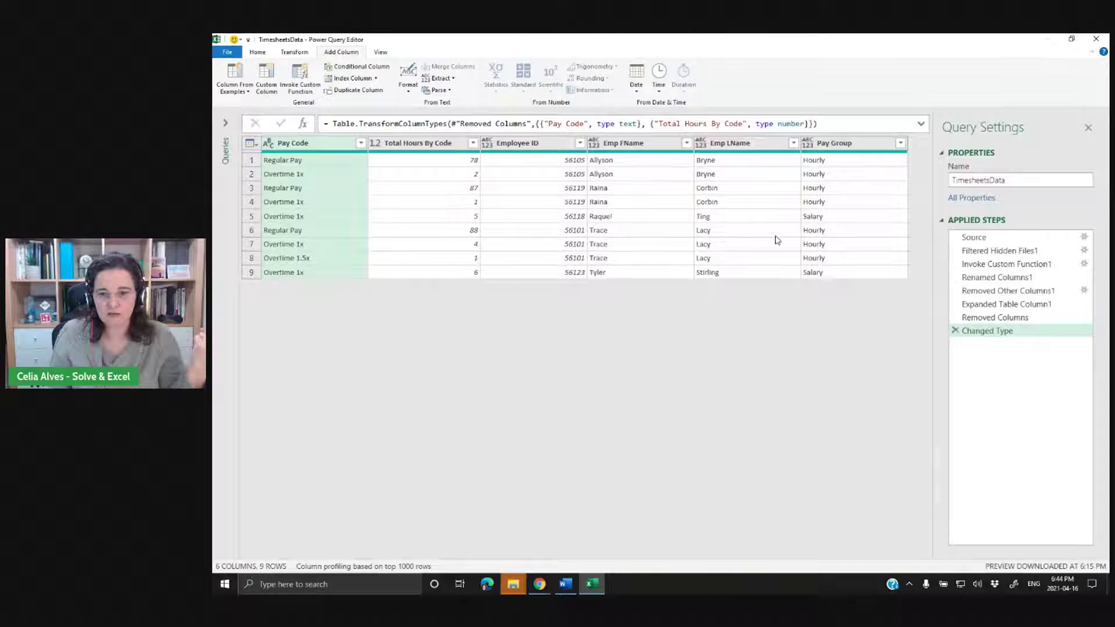
left_click(859, 204)
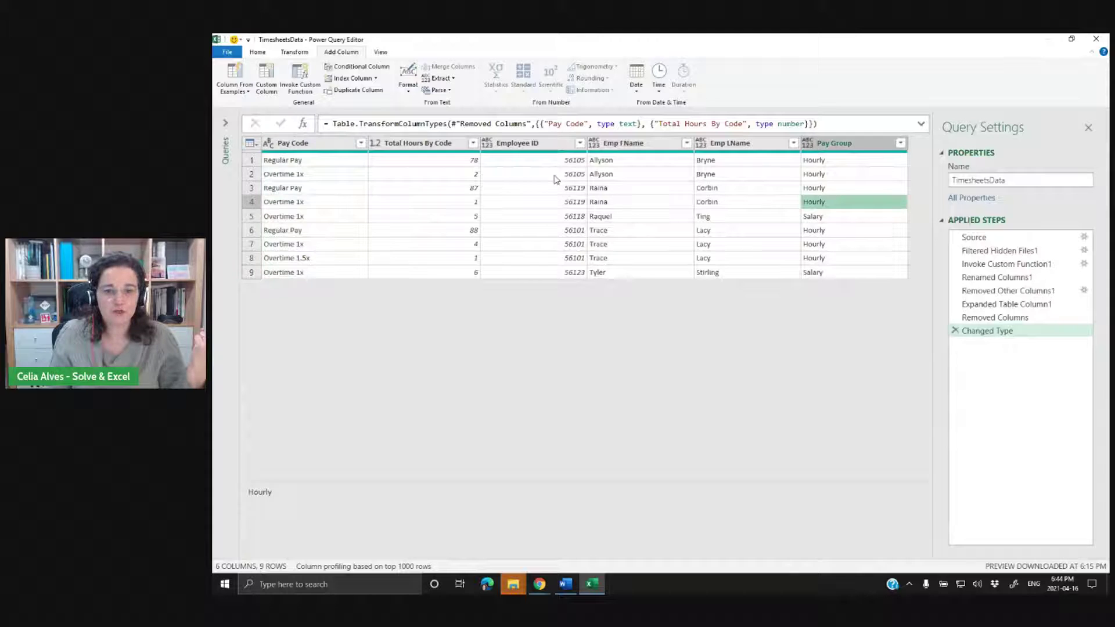
left_click(600, 176)
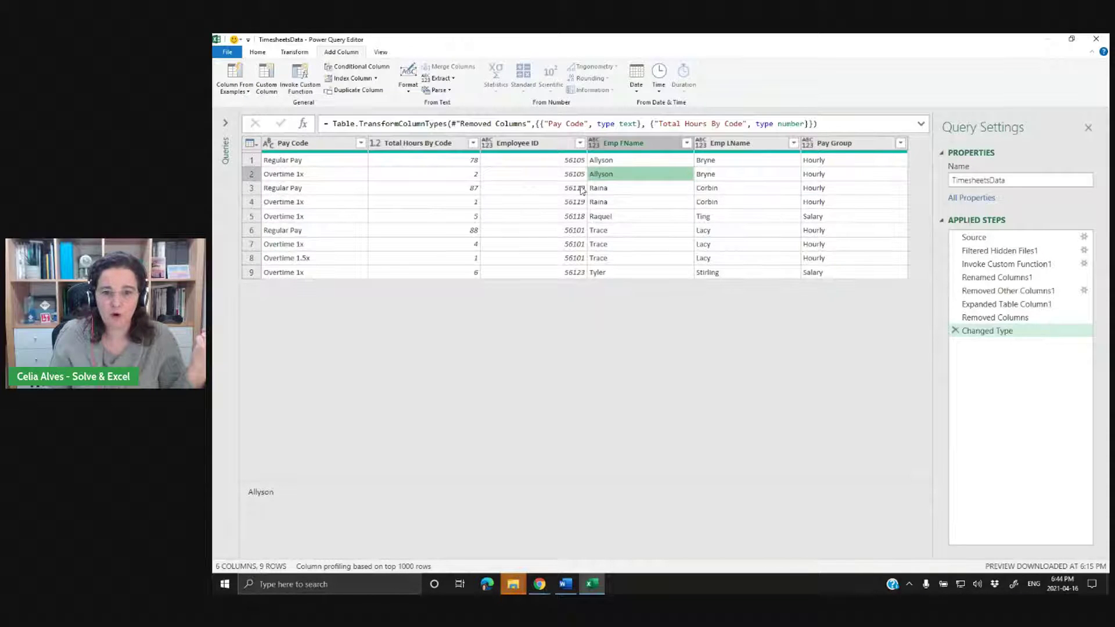
Move the Employee ID, Emp FName, Emp LName and Pay Group columns to the beginning of the TimesheetsData table.
left_click(543, 148)
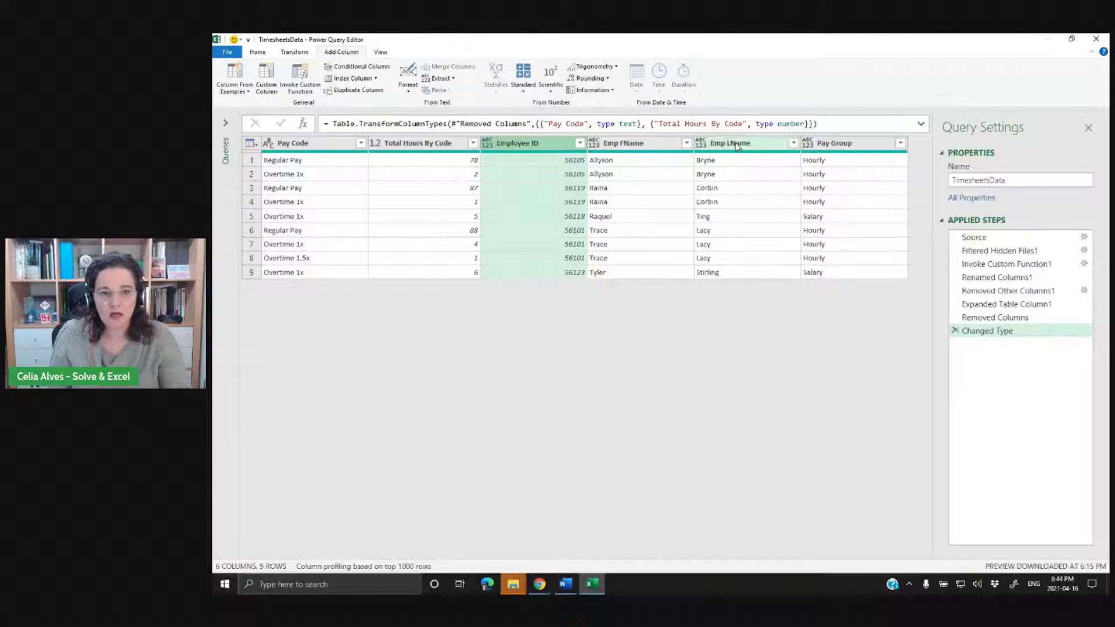
left_click(839, 148, "shift")
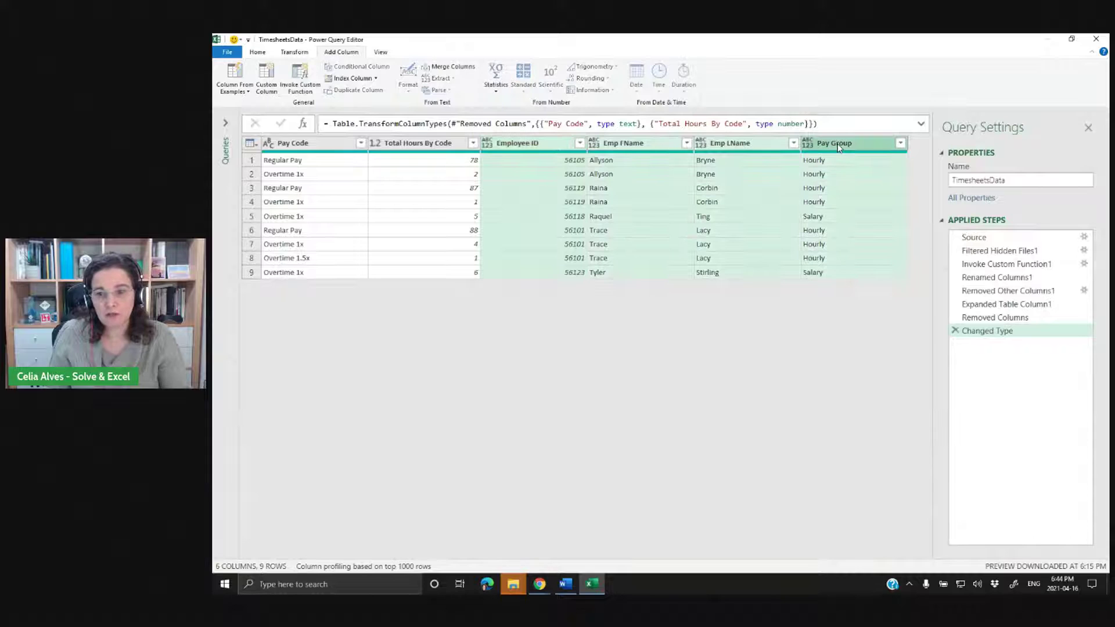
right_click(767, 149)
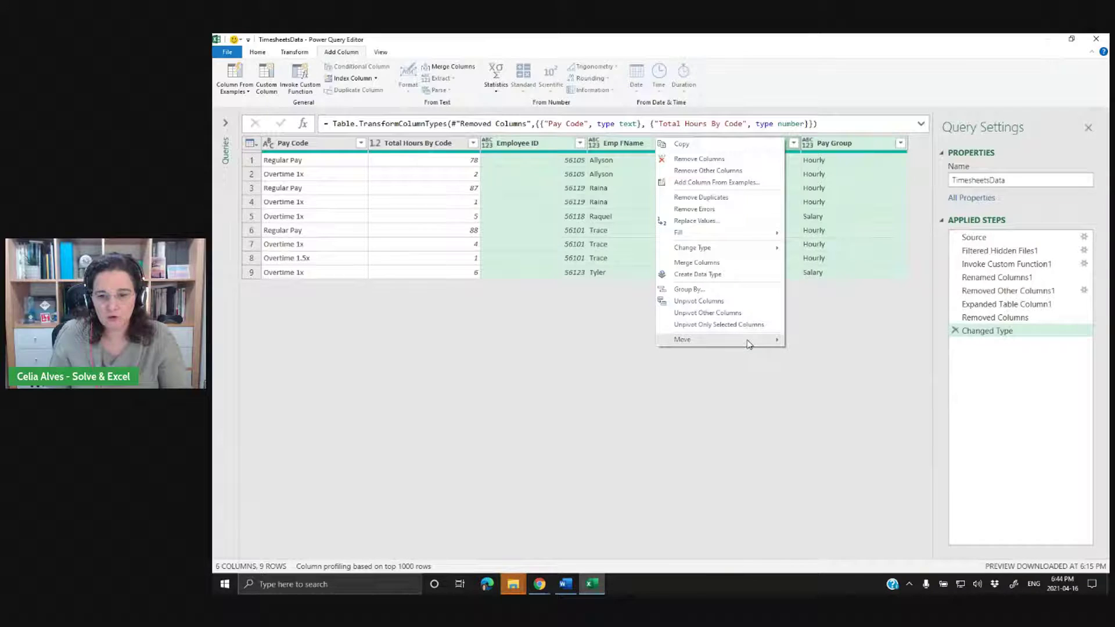
mouse_move(749, 344)
left_click(821, 364)
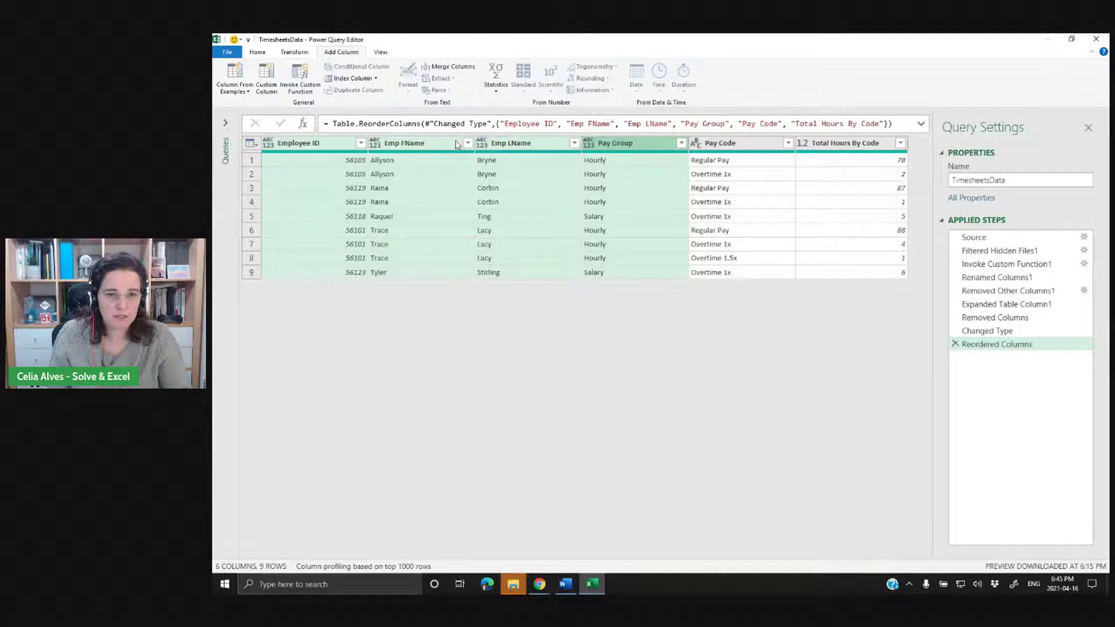
Change the data type of the Employee ID, Emp FName, Emp LName and Pay Group columns to Text.
right_click(591, 143)
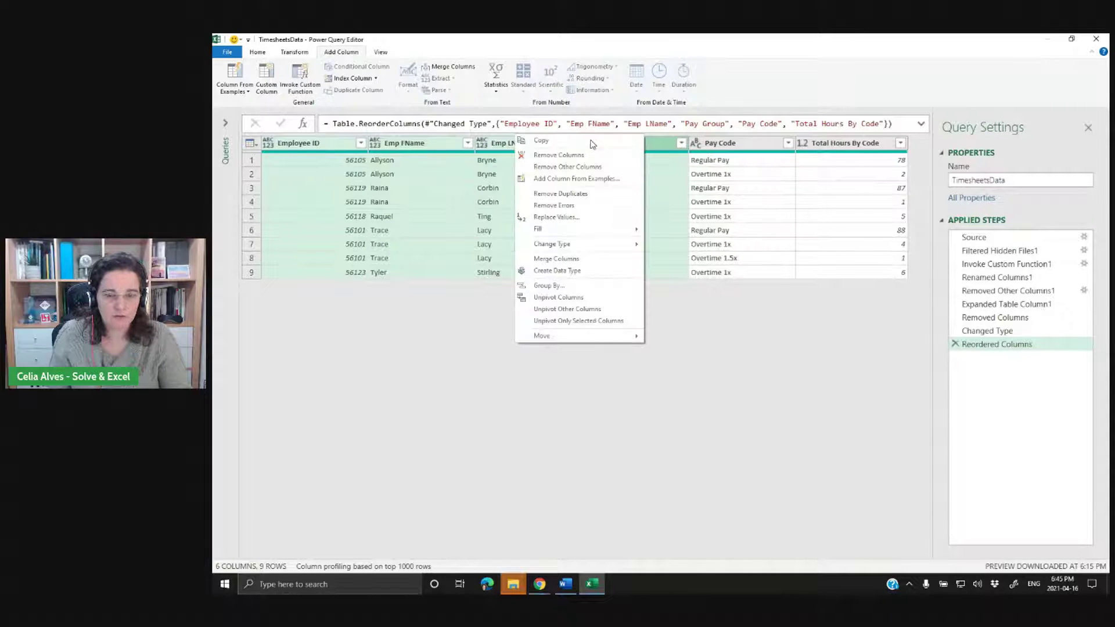
mouse_move(563, 251)
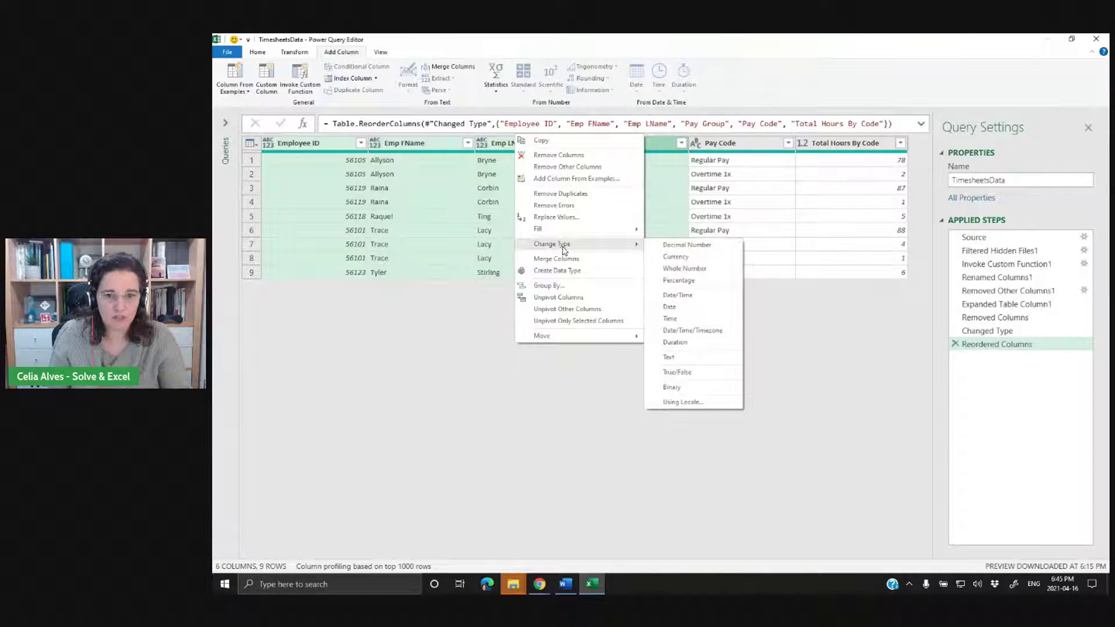
left_click(673, 357)
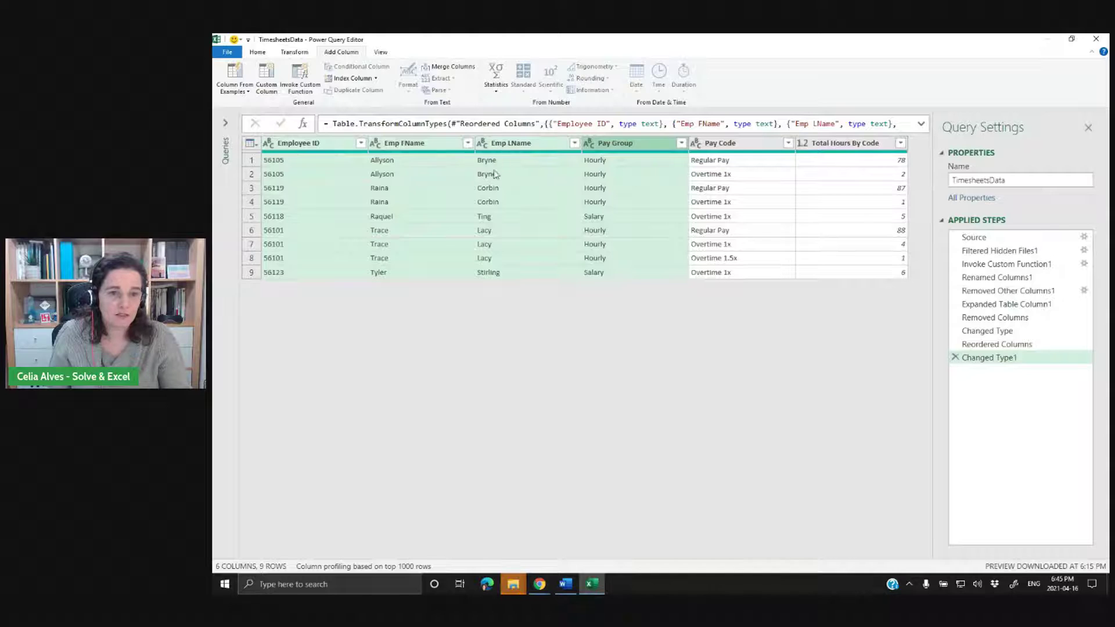
Change the Employee ID column's data type to Whole Number, replacing the current type conversion.
left_click(334, 146)
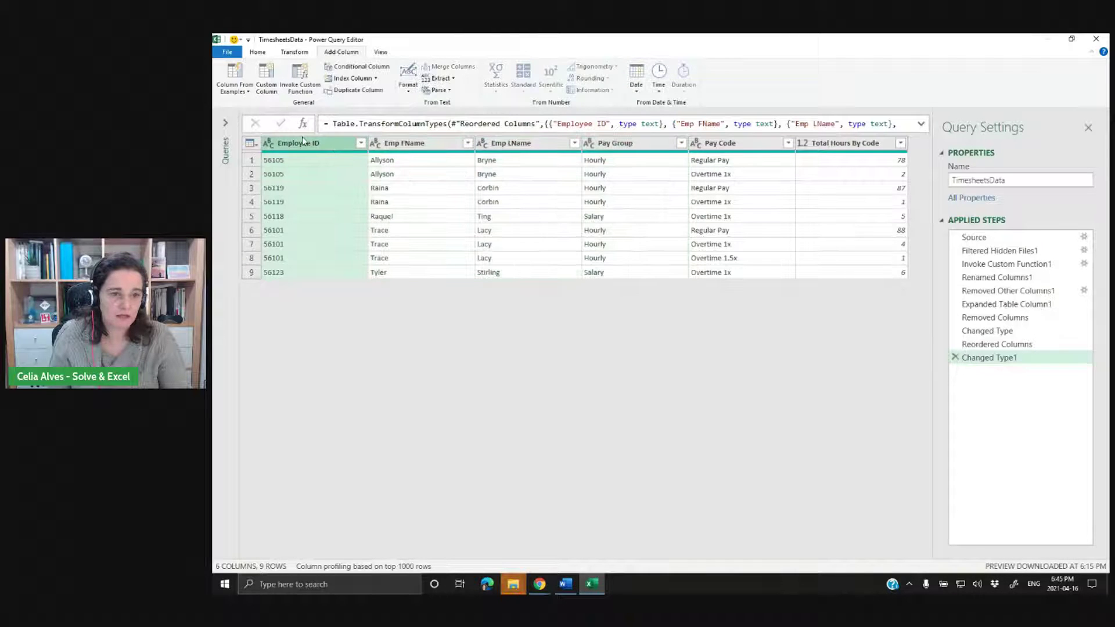
left_click(269, 143)
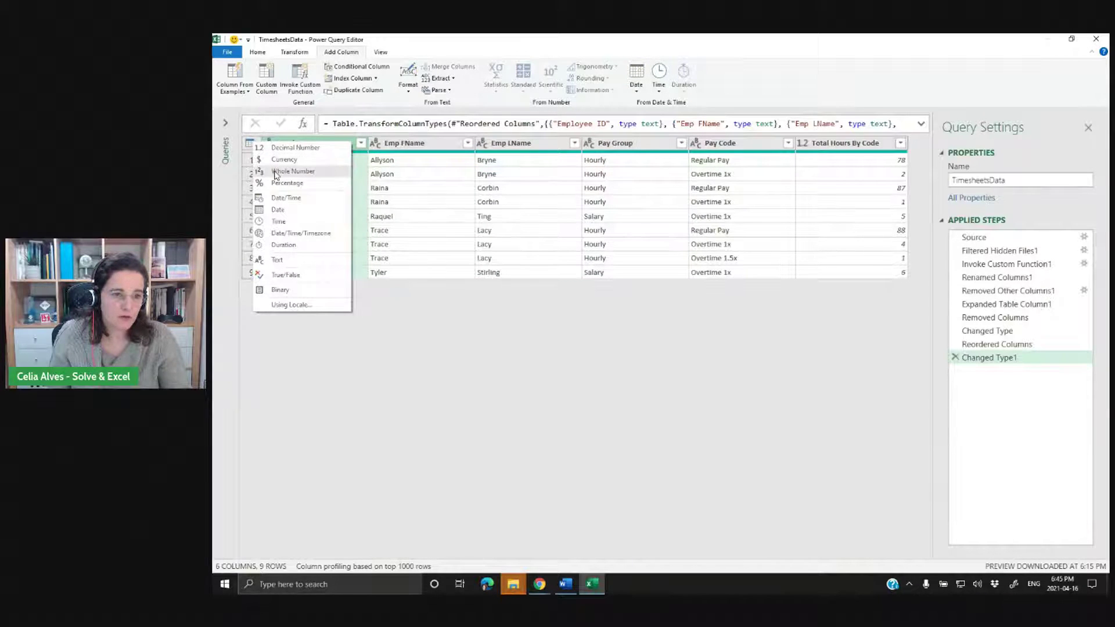
left_click(360, 163)
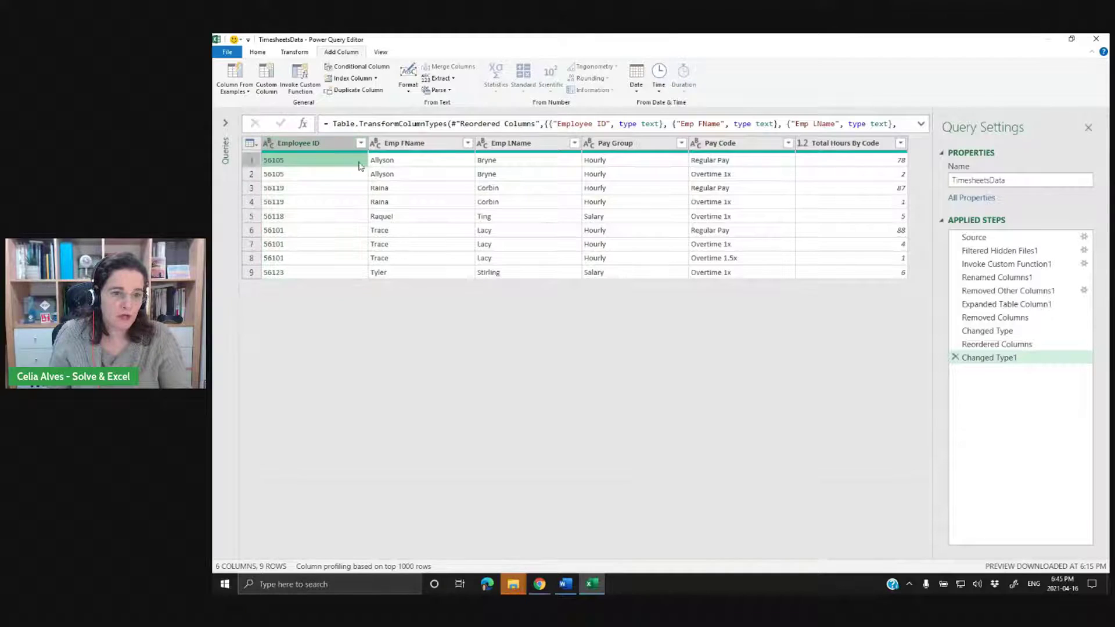
left_click(313, 148)
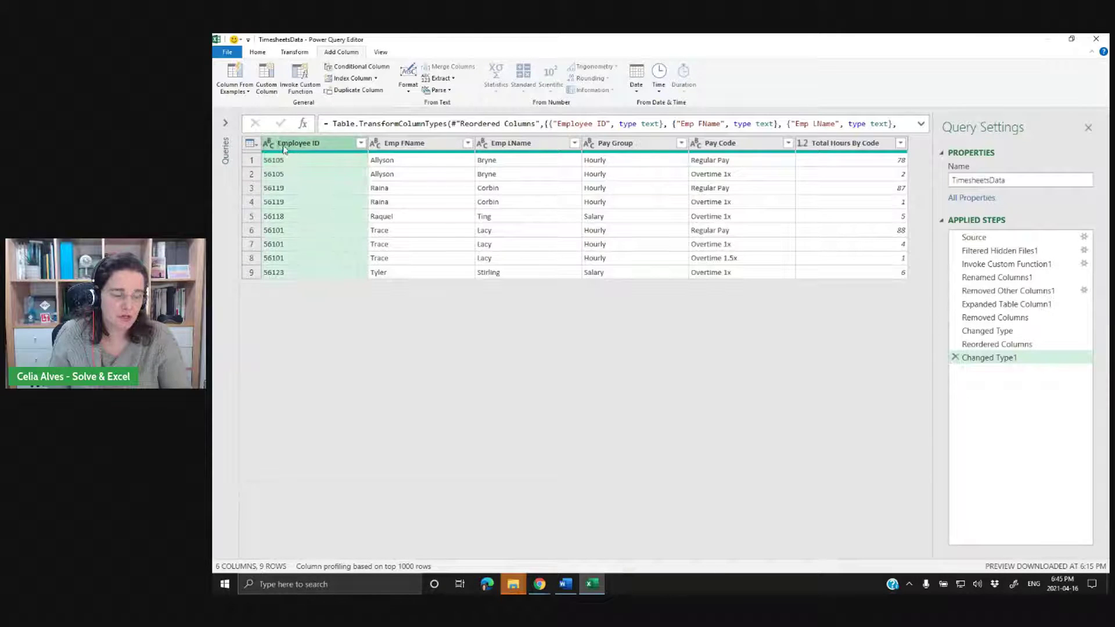
left_click(269, 144)
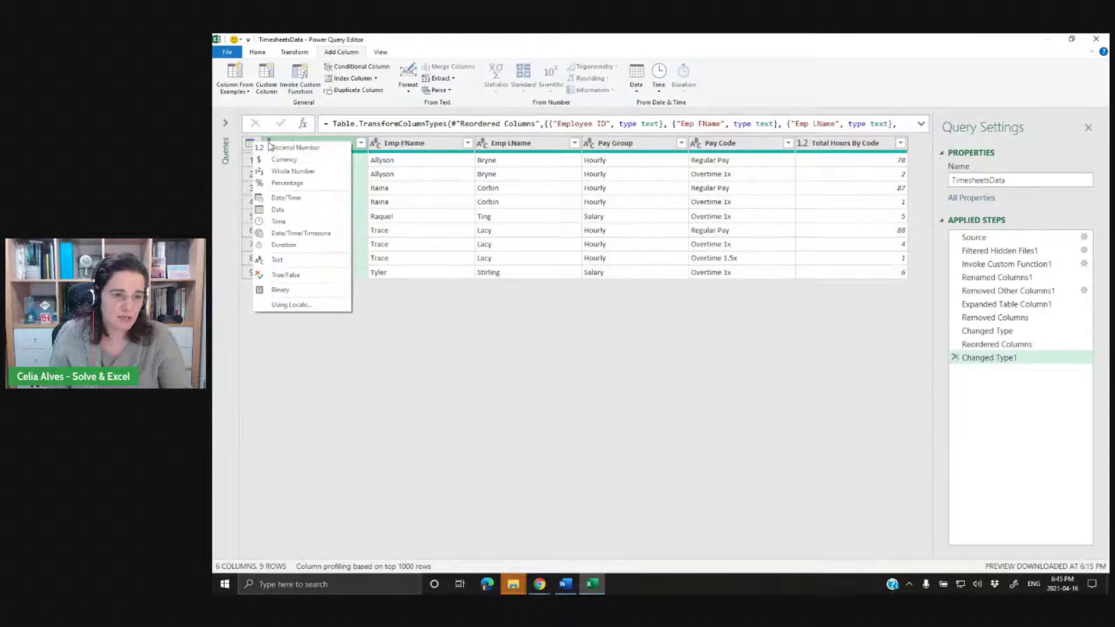
left_click(276, 173)
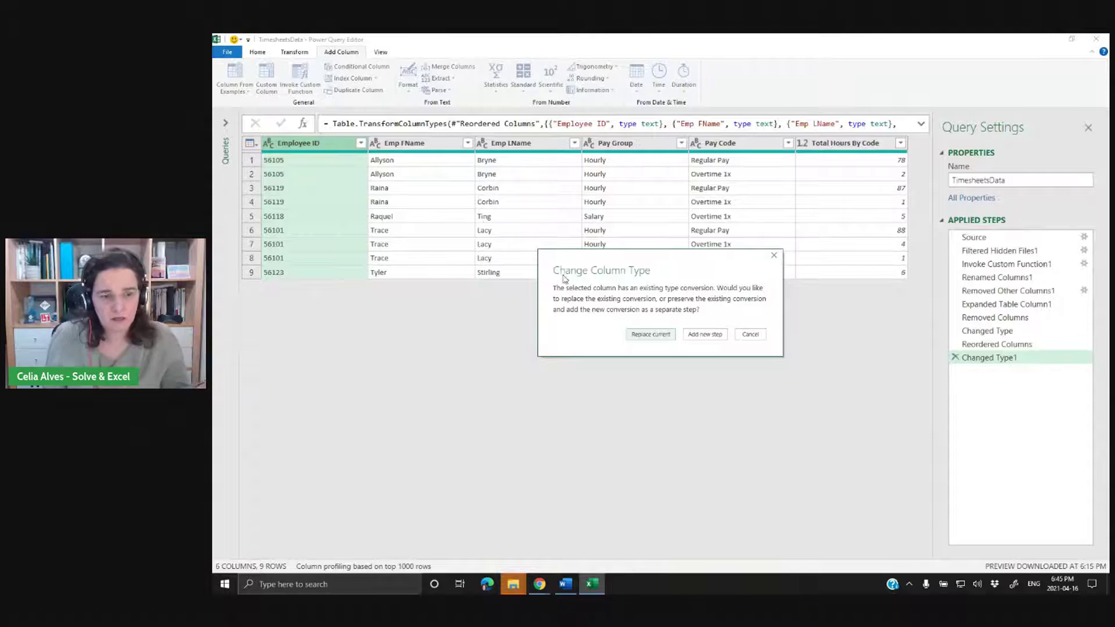
left_click(650, 334)
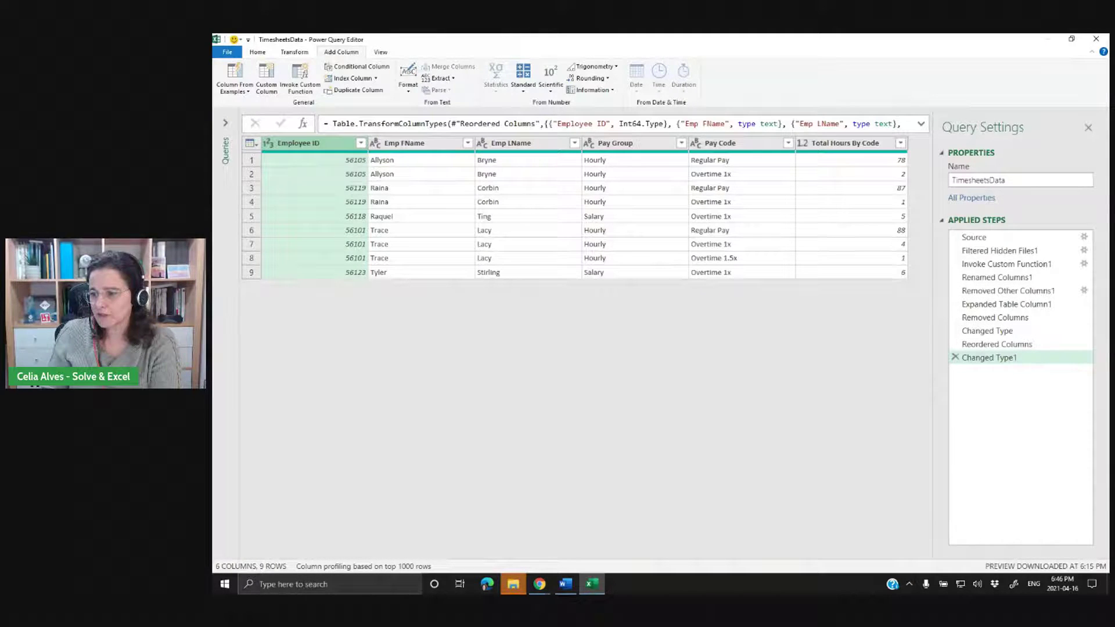
Close and load the queries to the workbook, and refresh the TimesheetsData query.
left_click(565, 584)
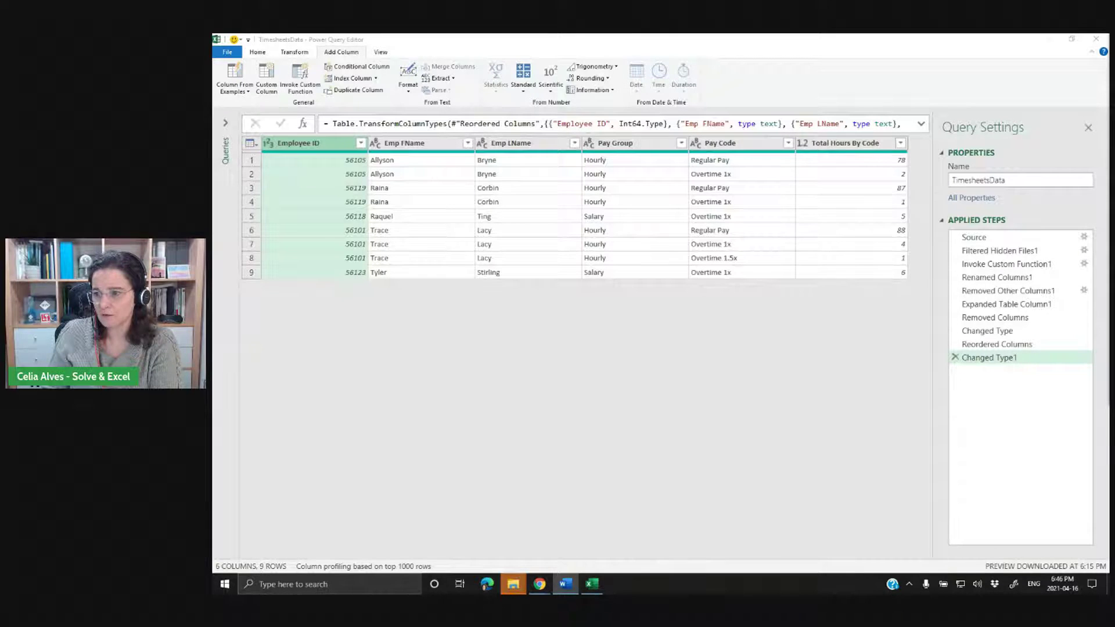
left_click(259, 53)
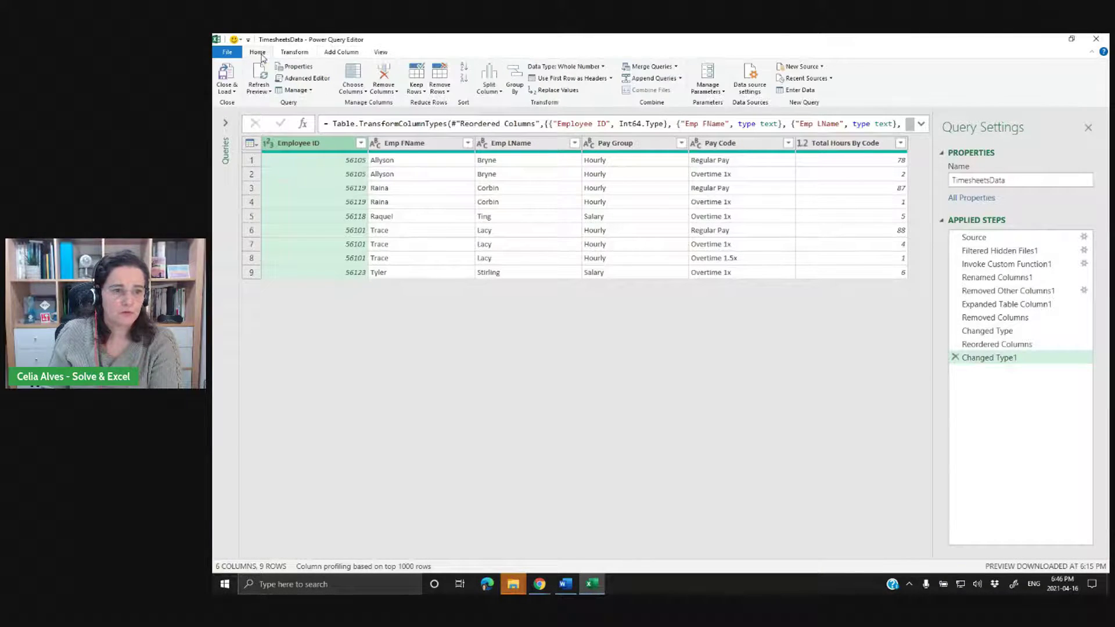
left_click(228, 75)
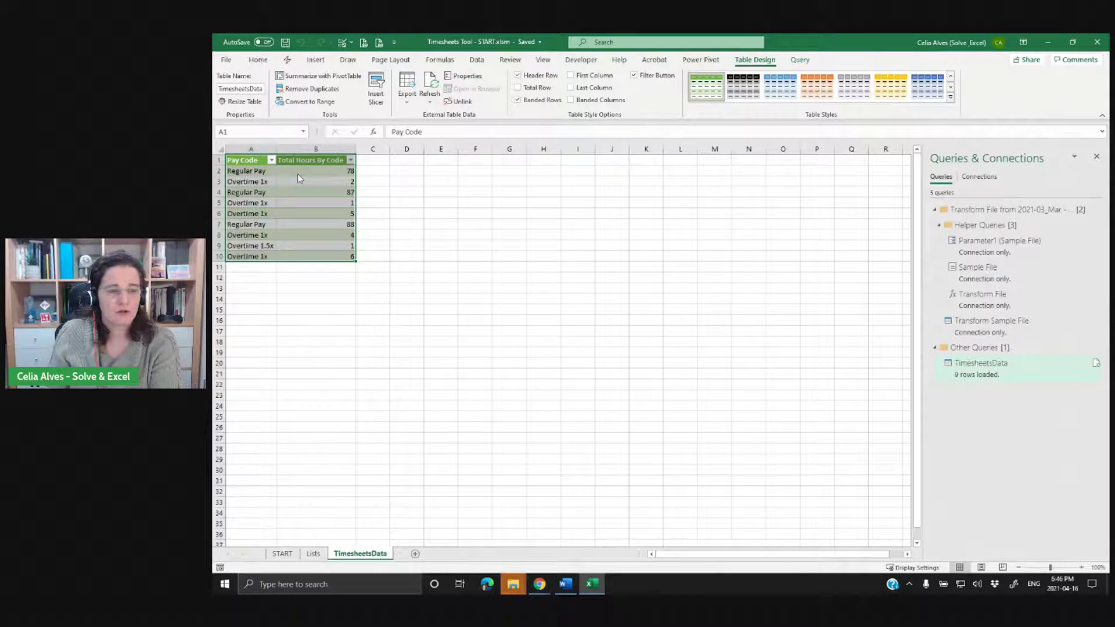
left_click(1099, 367)
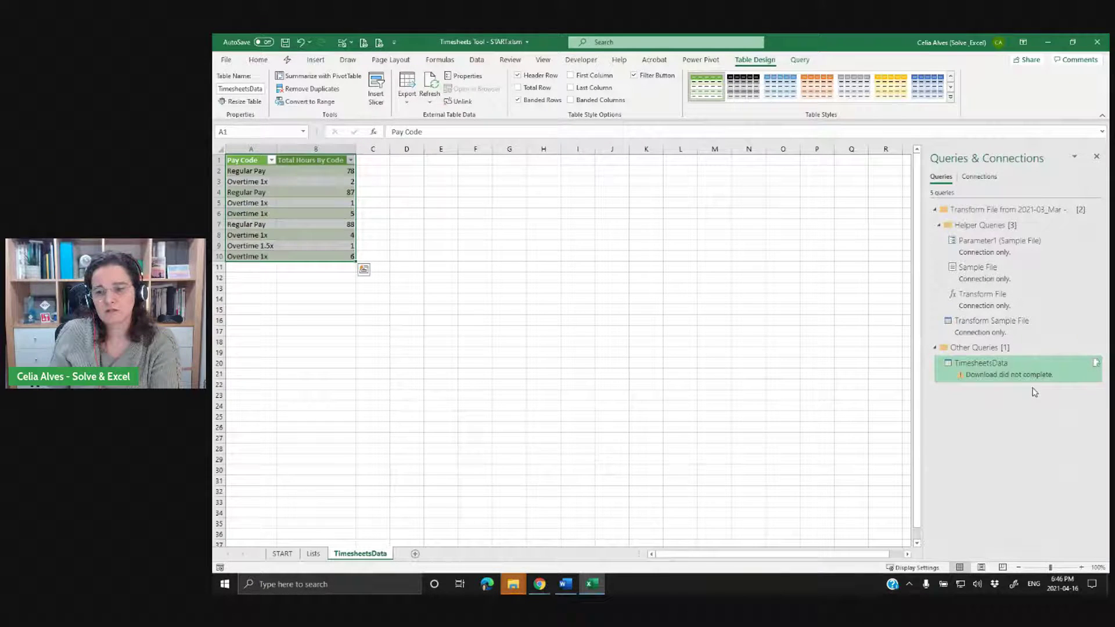
left_click(1097, 364)
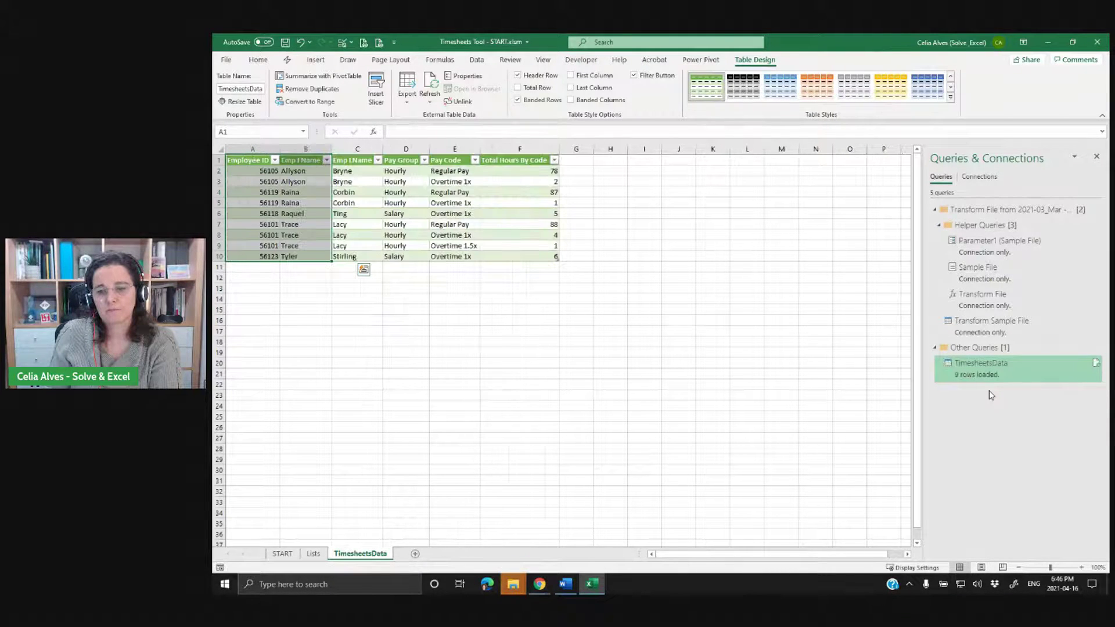
Save the workbook and open the START worksheet.
left_click(454, 225)
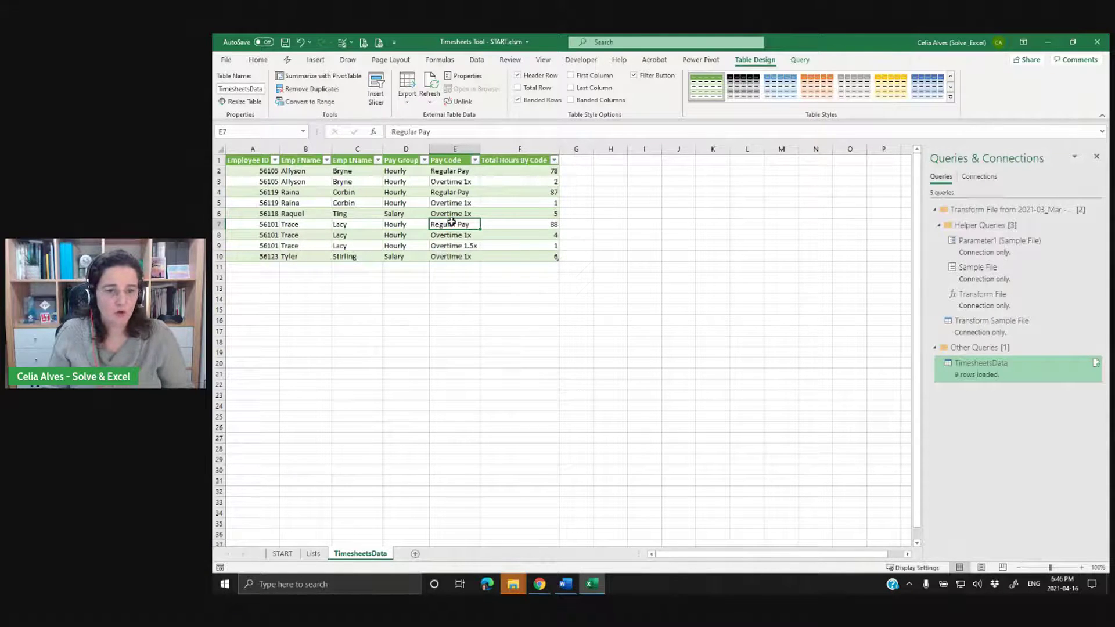
scroll(452, 222, "up", 2)
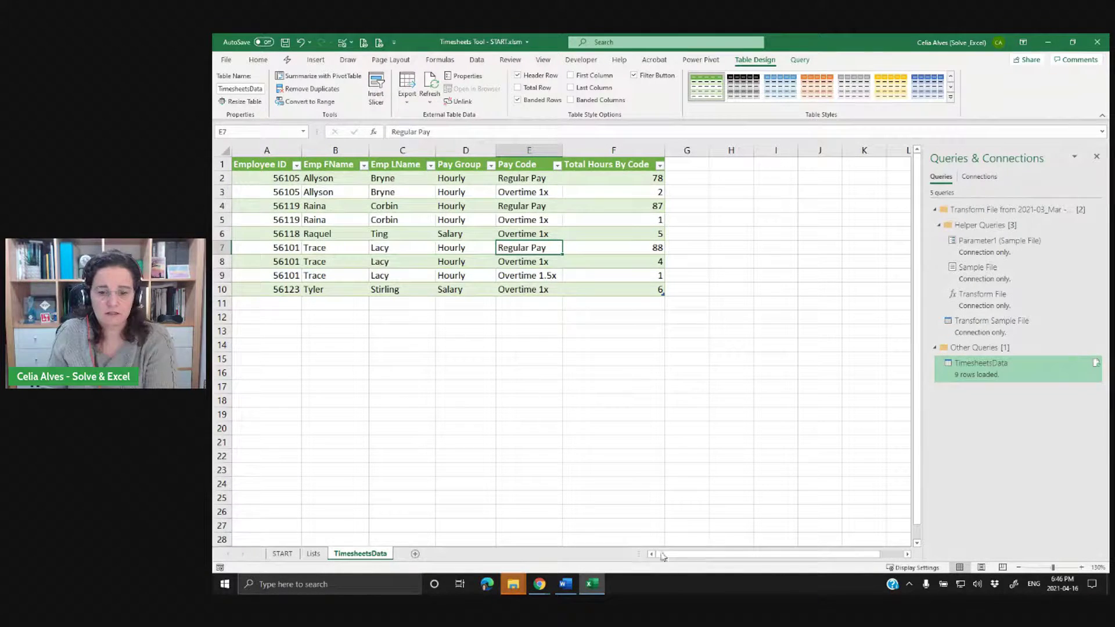
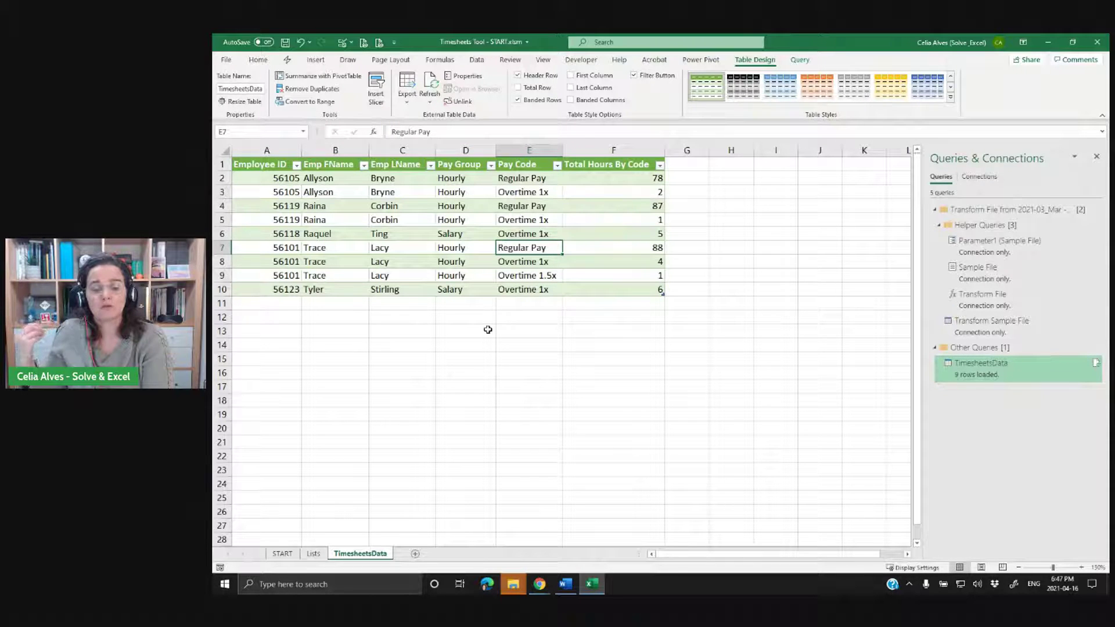
left_click(285, 43)
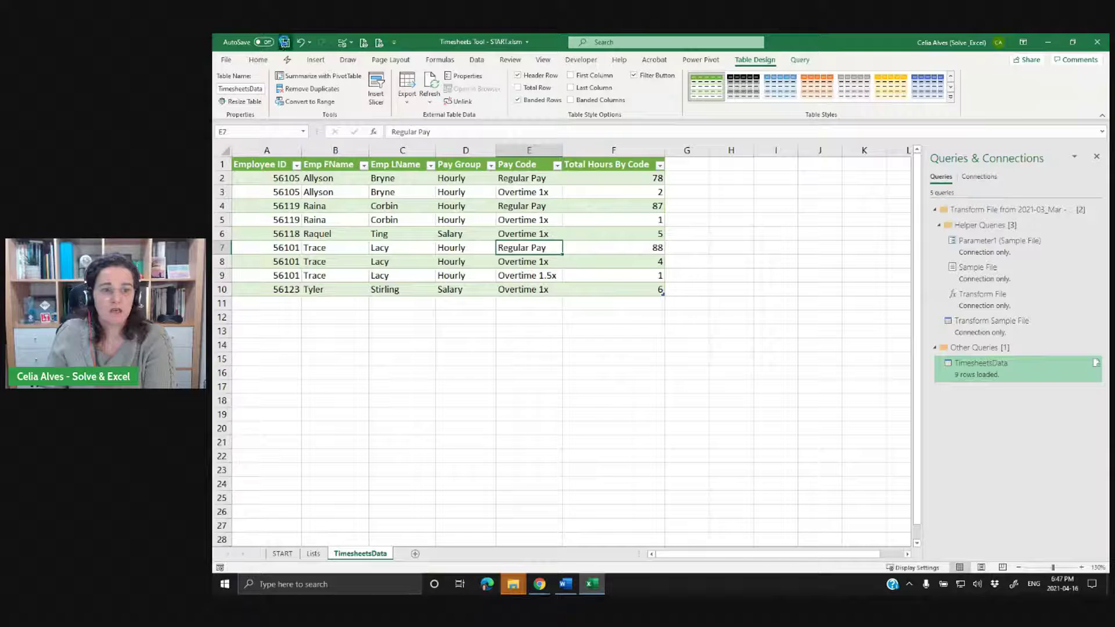
left_click(293, 553)
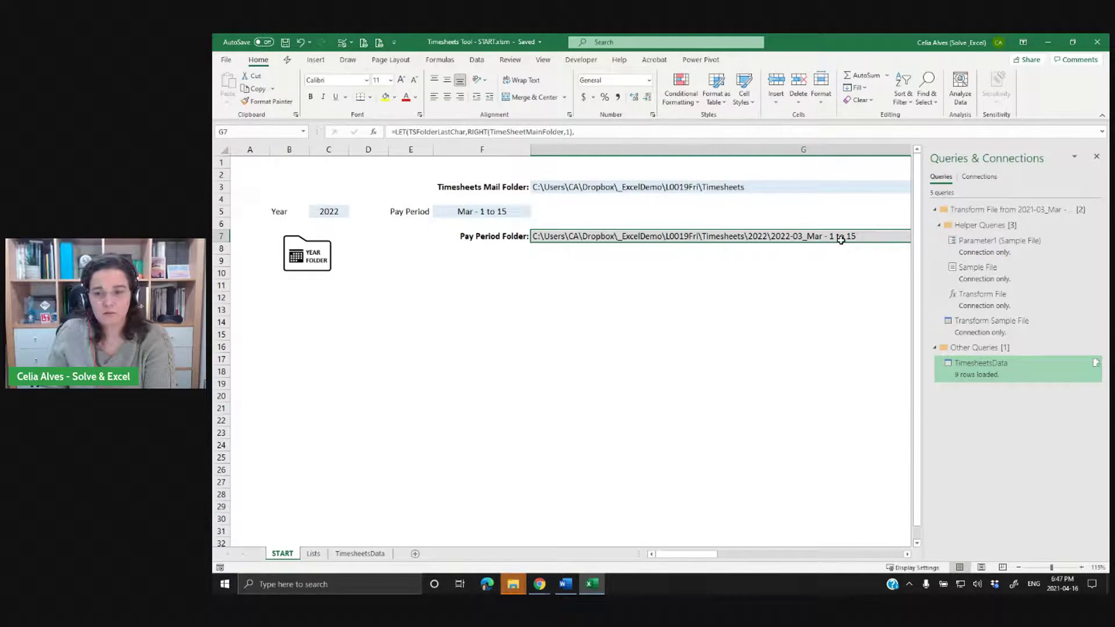
Save the workbook with the START worksheet showing the pay period folder path.
left_click_drag(694, 555, 789, 556)
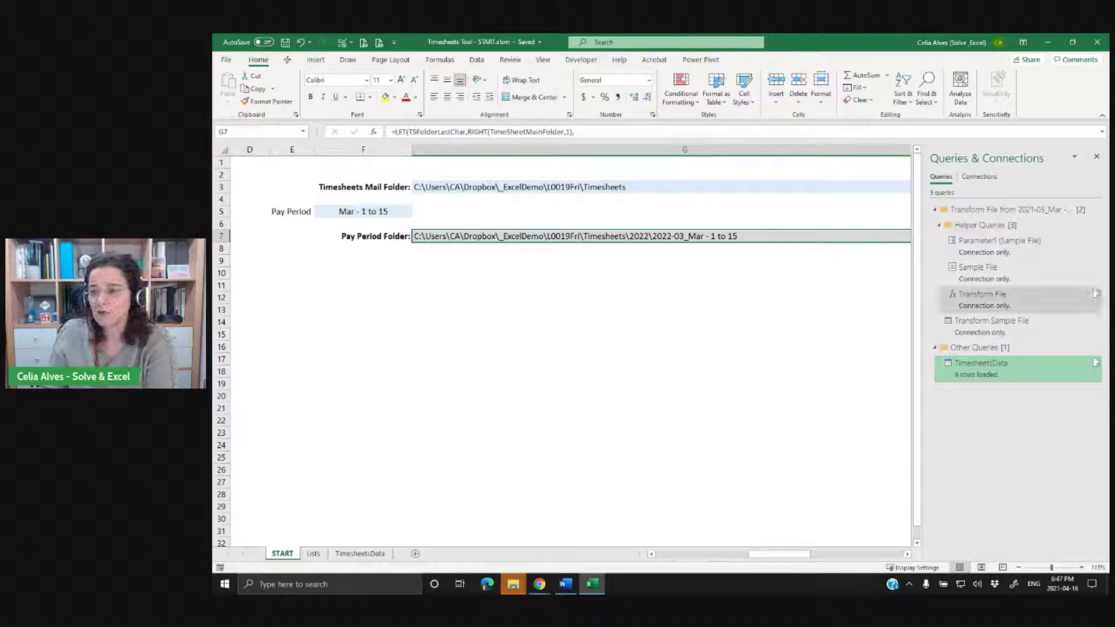
key("alt+Tab")
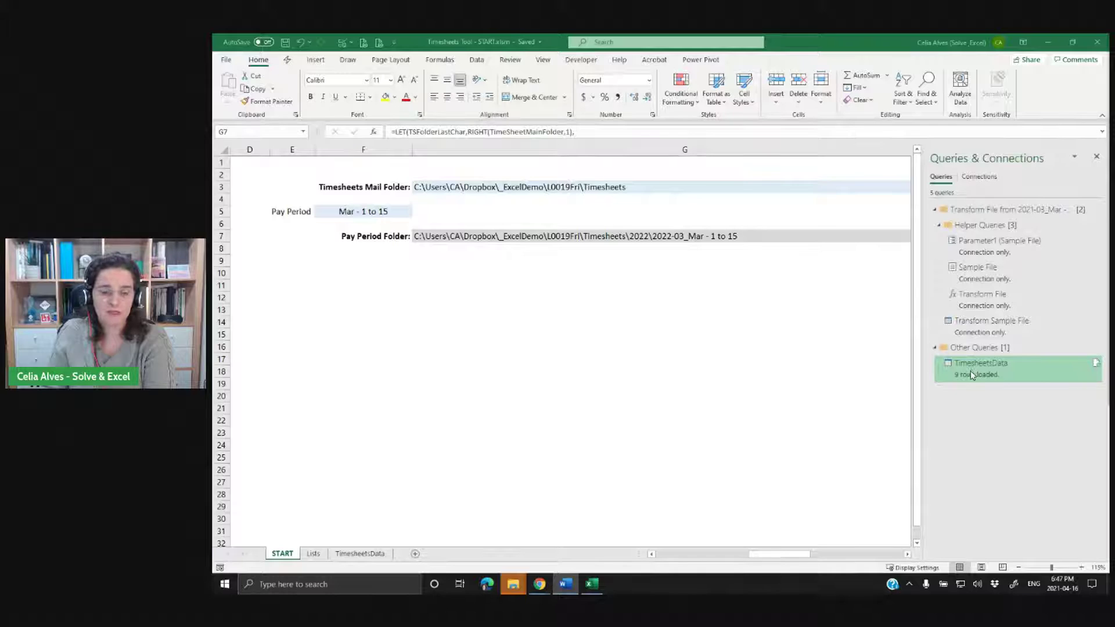
left_click(284, 44)
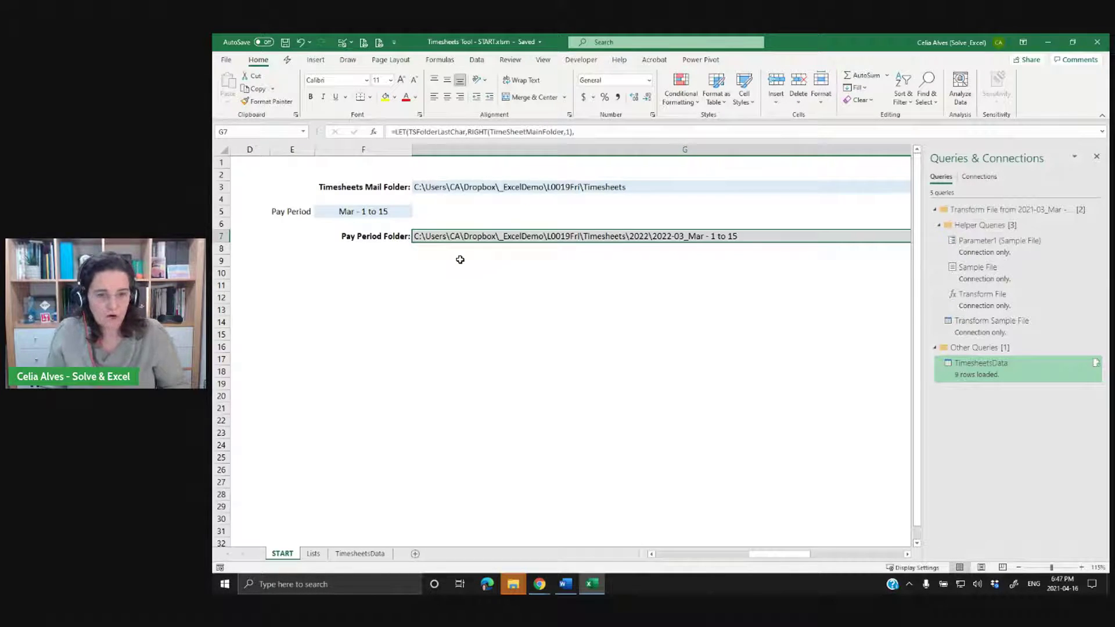
Name cell G7 on the START worksheet, which holds the pay period folder path, PayPeriodFolder.
scroll(459, 259, "up", 1)
left_click_drag(846, 556, 808, 559)
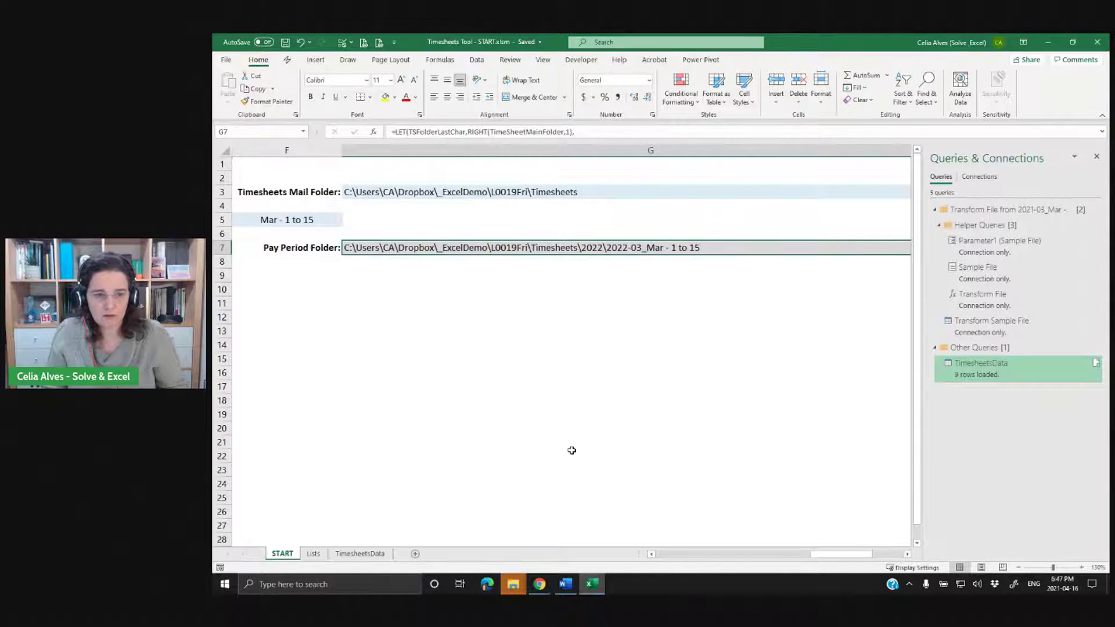
scroll(572, 451, "down", 1)
left_click_drag(842, 556, 810, 556)
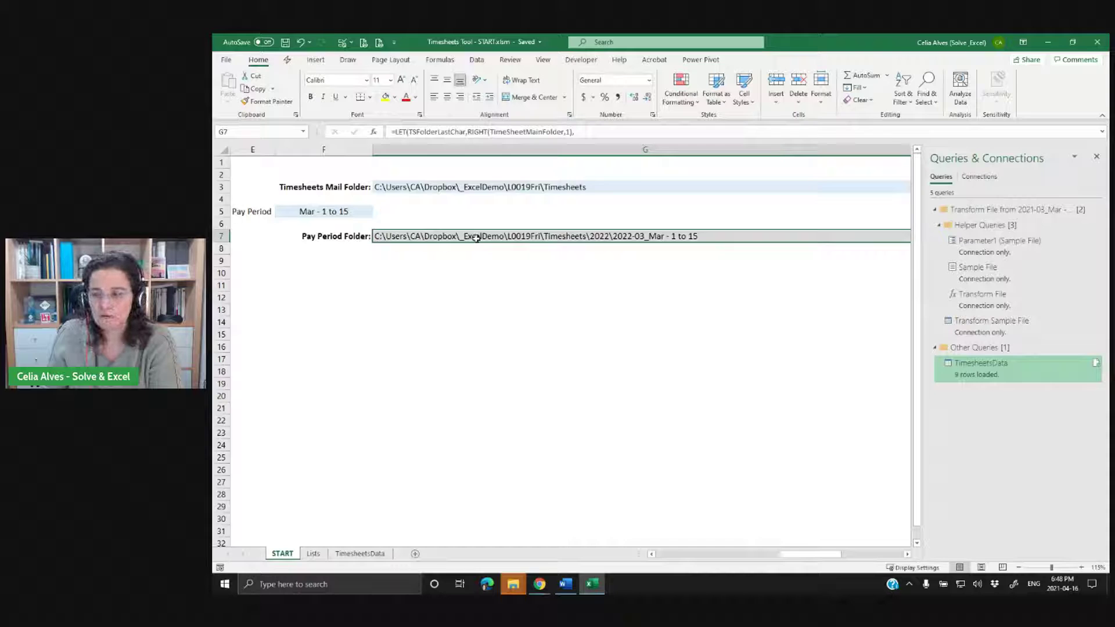
left_click(305, 213)
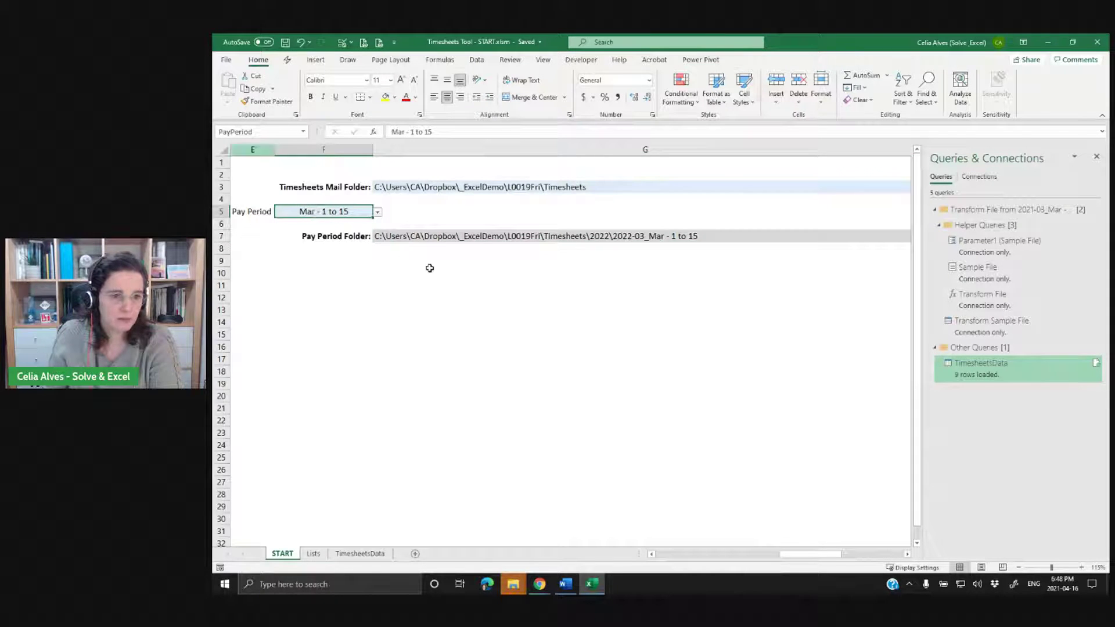
left_click(415, 239)
left_click(261, 132)
type("Pay")
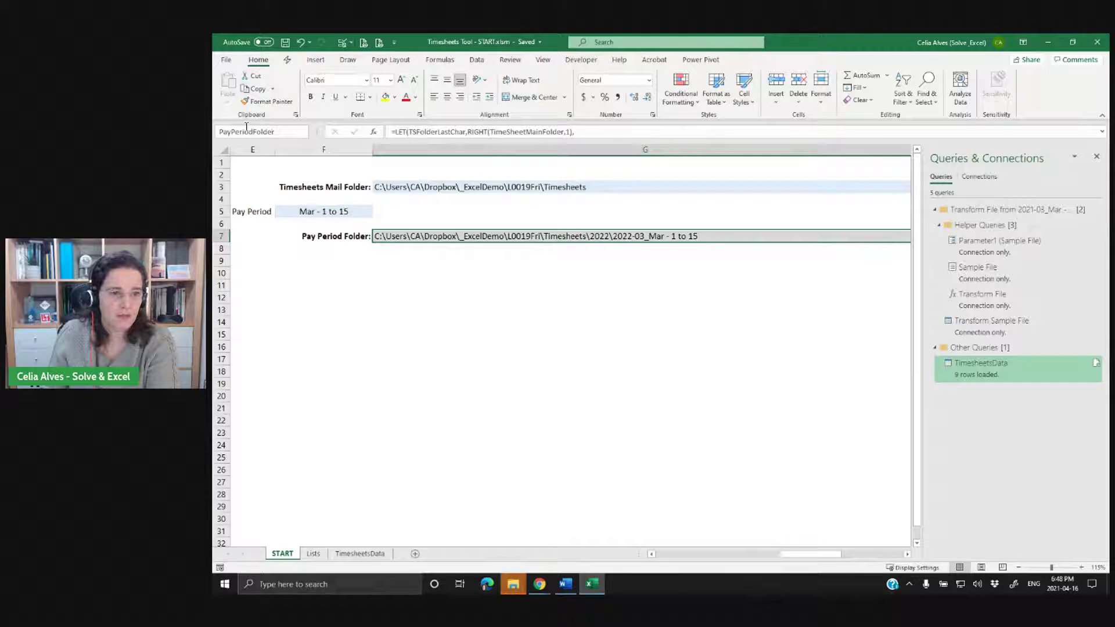
scroll(273, 172, "right", 2)
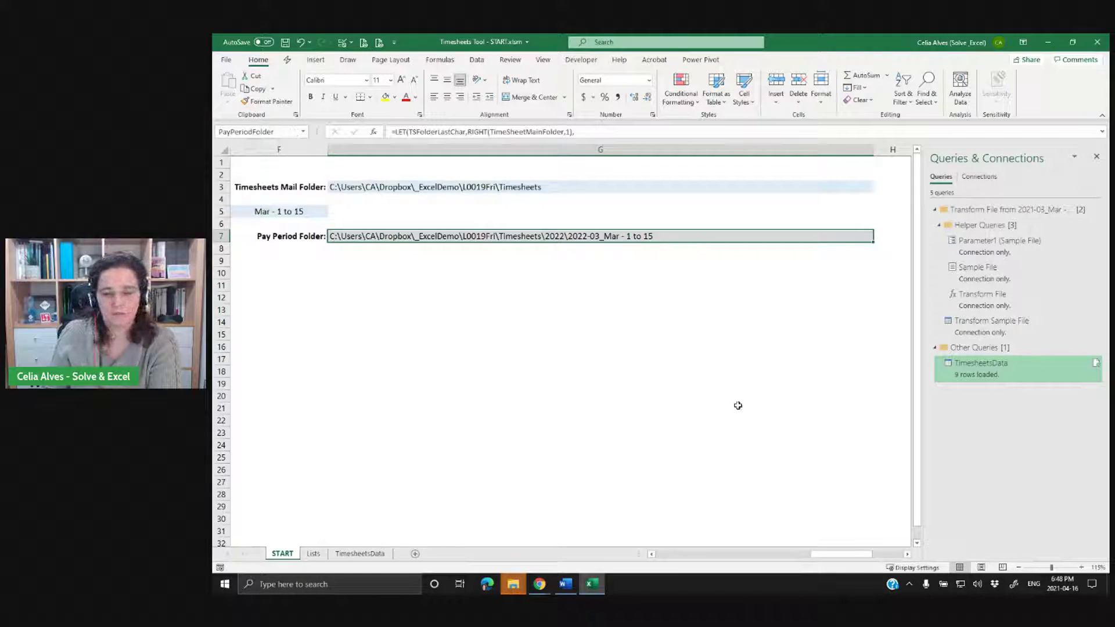
Open the TimesheetsData query for editing and examine the folder path in its Source step's formula.
double_click(997, 370)
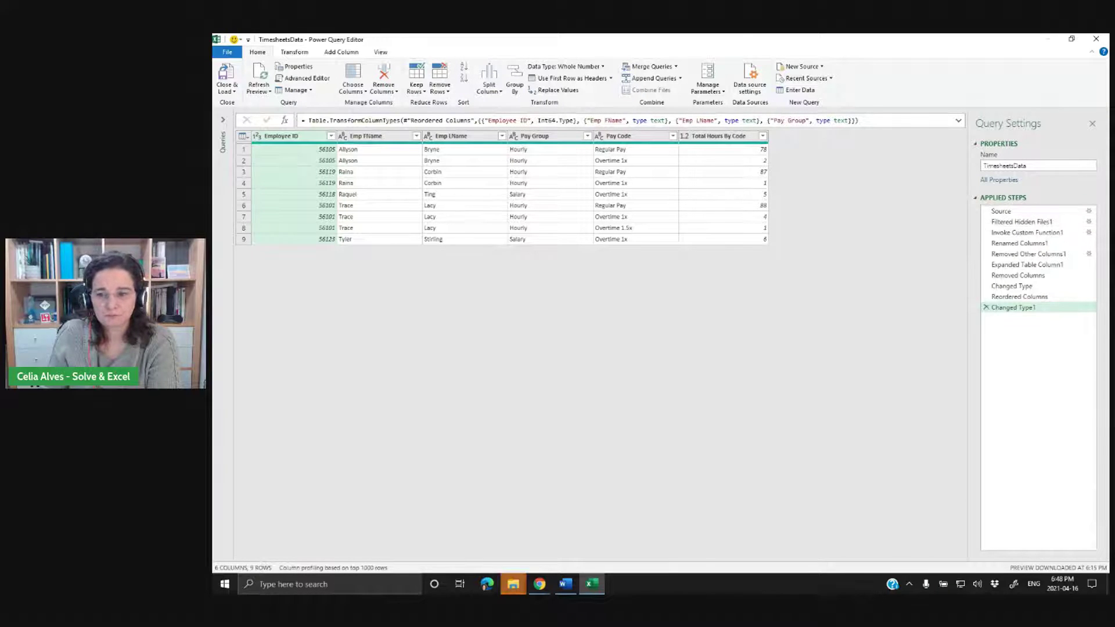
left_click(1020, 214)
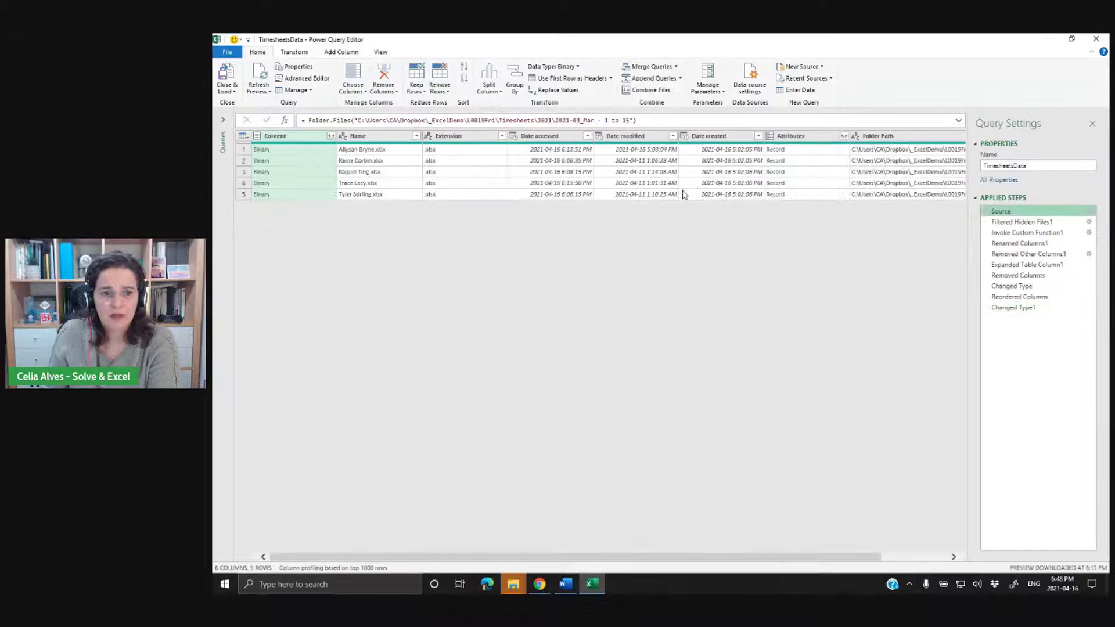
left_click(358, 120)
key("ctrl+plus")
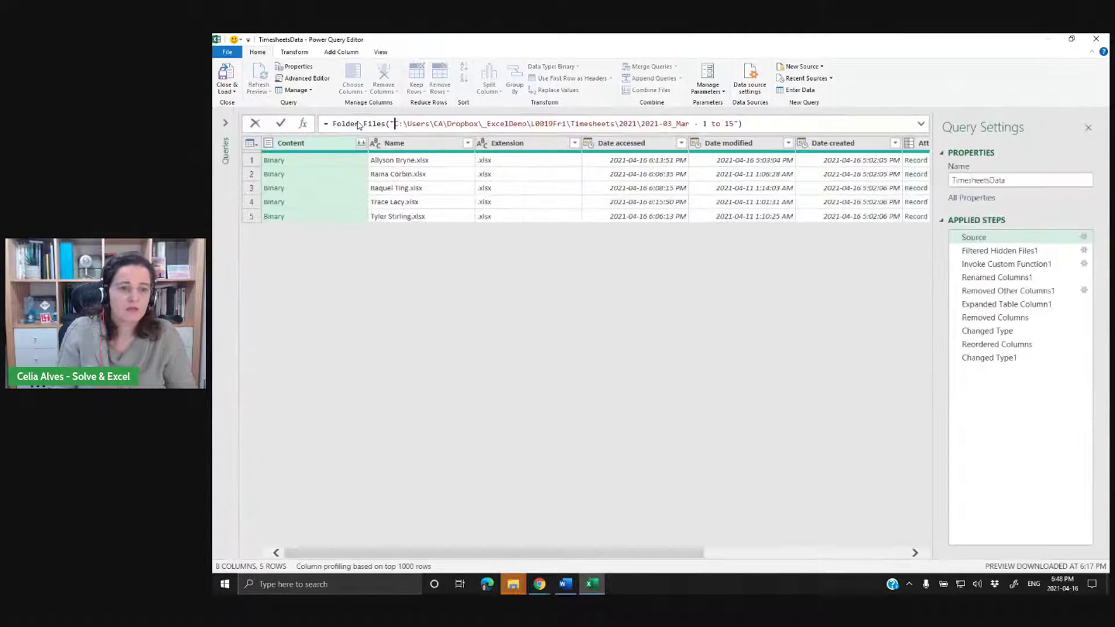
key("ctrl+plus")
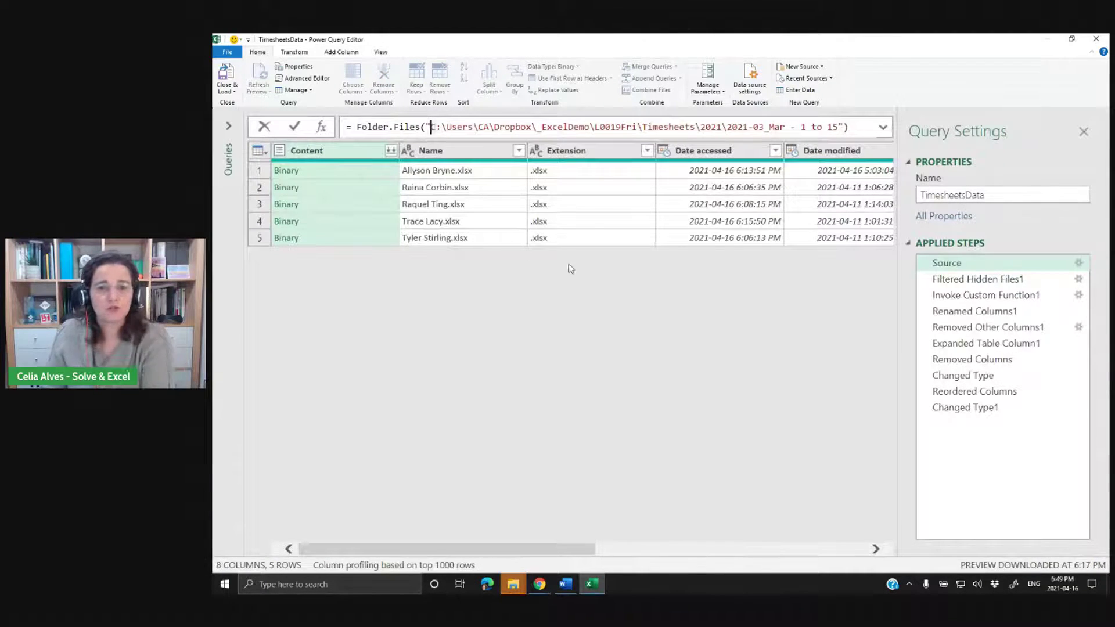
left_click_drag(432, 126, 838, 126)
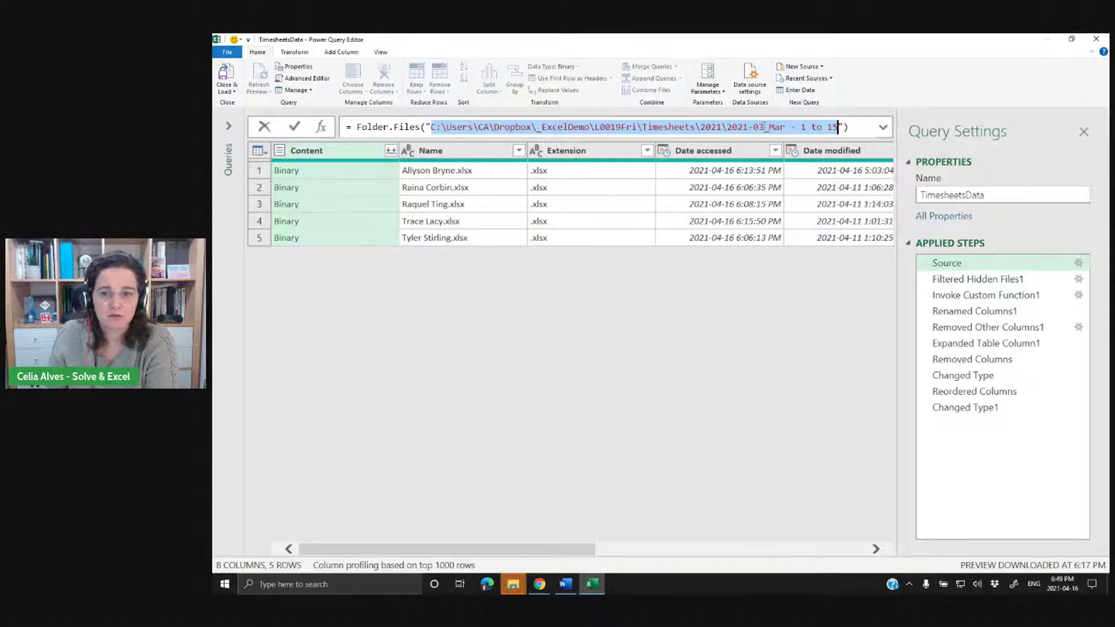
left_click(718, 314)
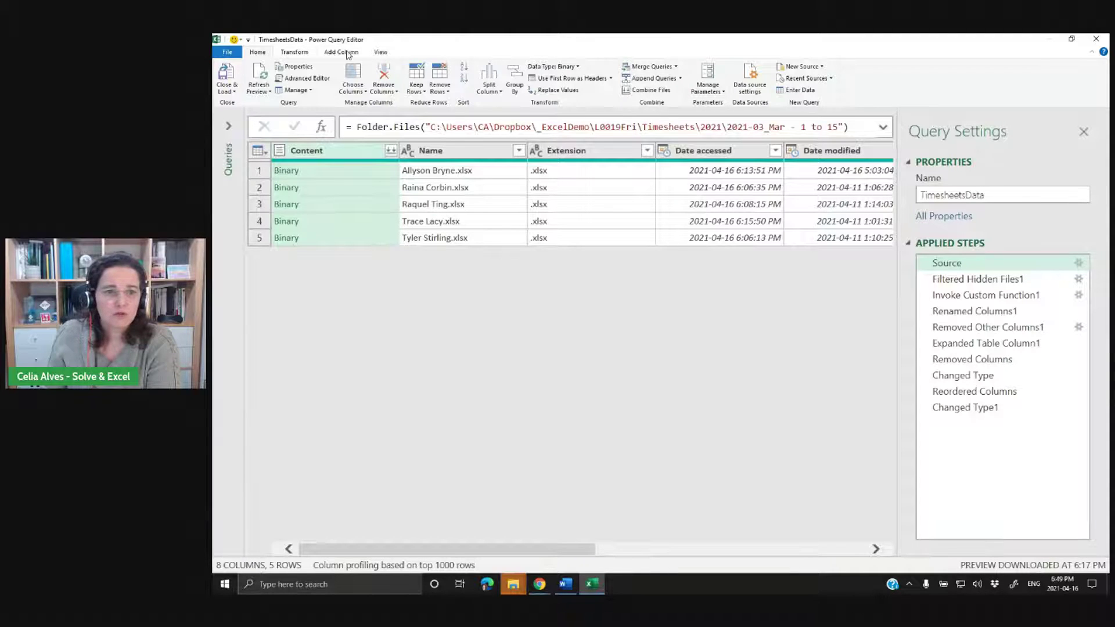
Open the TimesheetsData query's code in the Advanced Editor and widen the editor so the code lines fit.
left_click(381, 52)
left_click(527, 90)
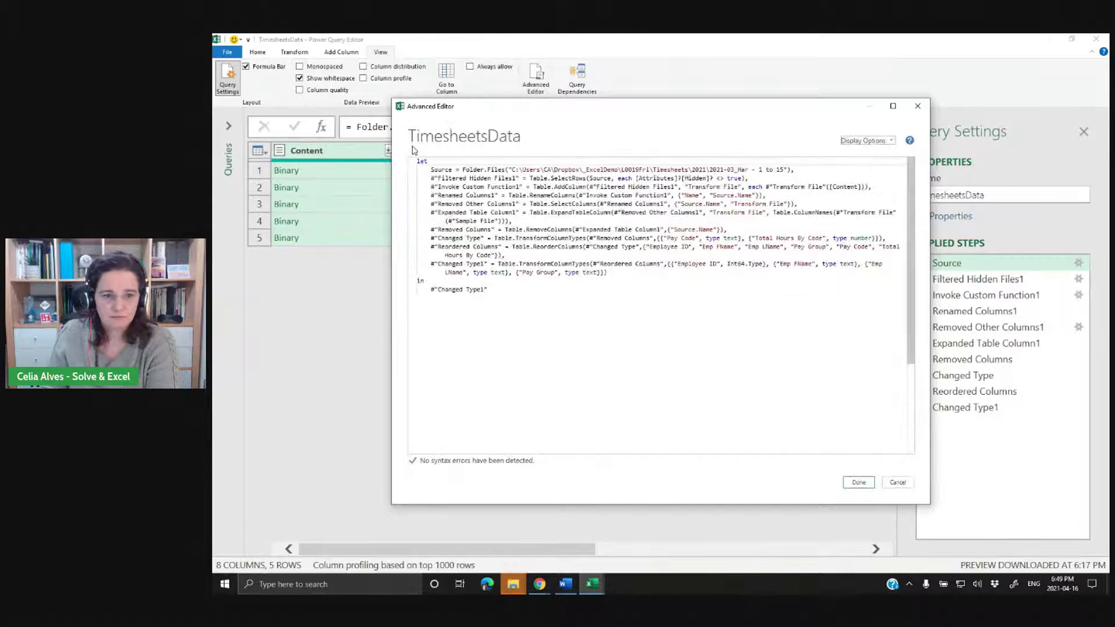
left_click_drag(392, 99, 368, 78)
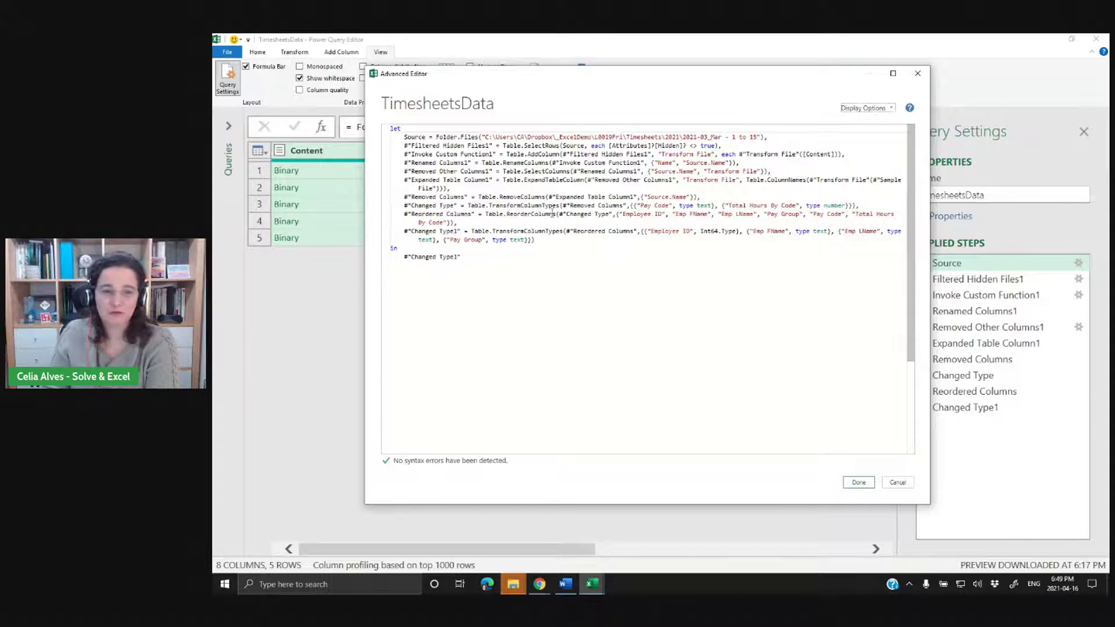
left_click_drag(361, 273, 271, 271)
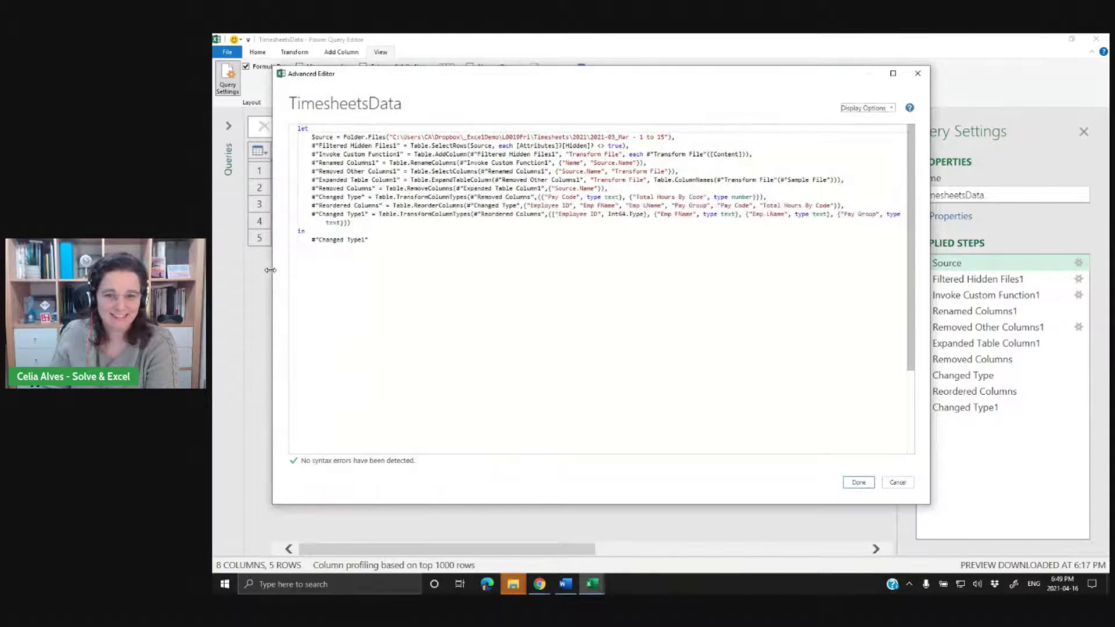
left_click_drag(928, 261, 1050, 262)
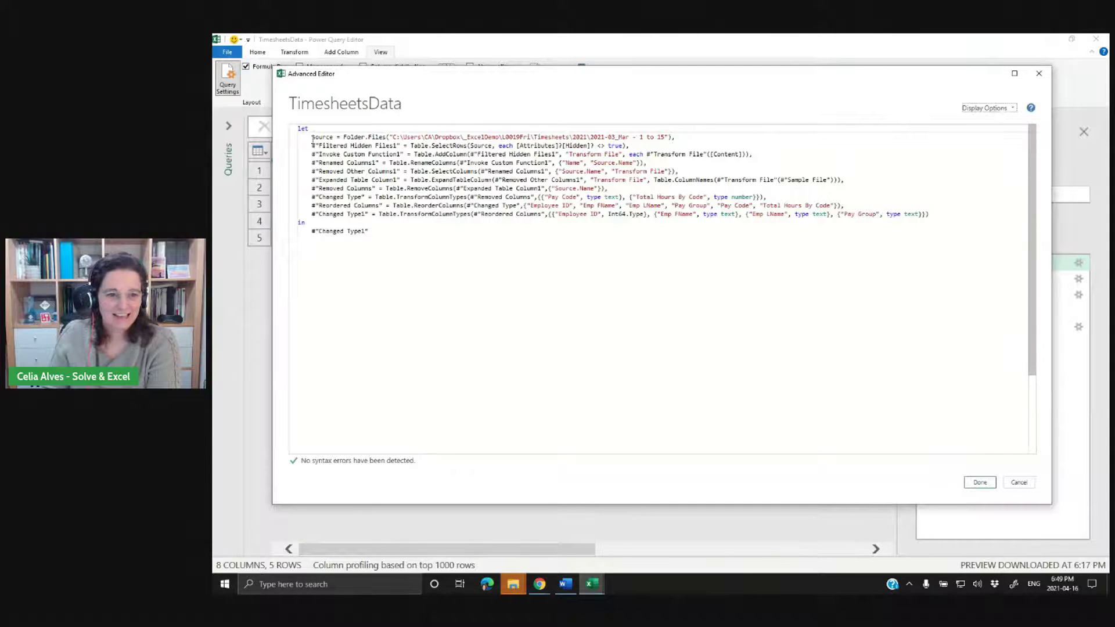
Insert a blank line above the Source line in the query code and enlarge the editor and its text.
left_click(312, 136)
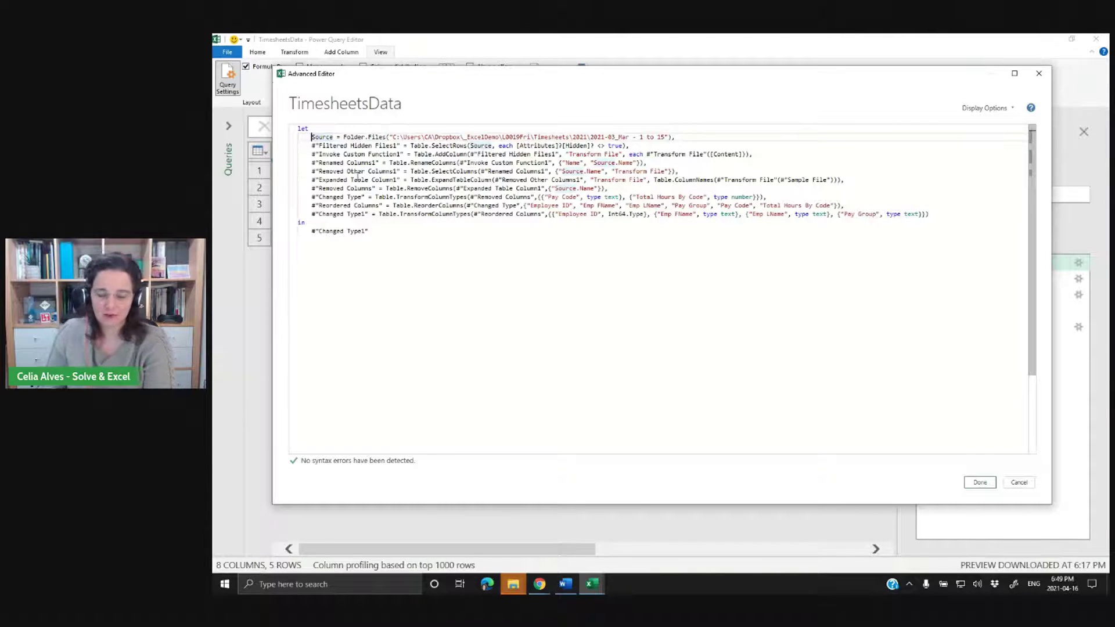
key("Return")
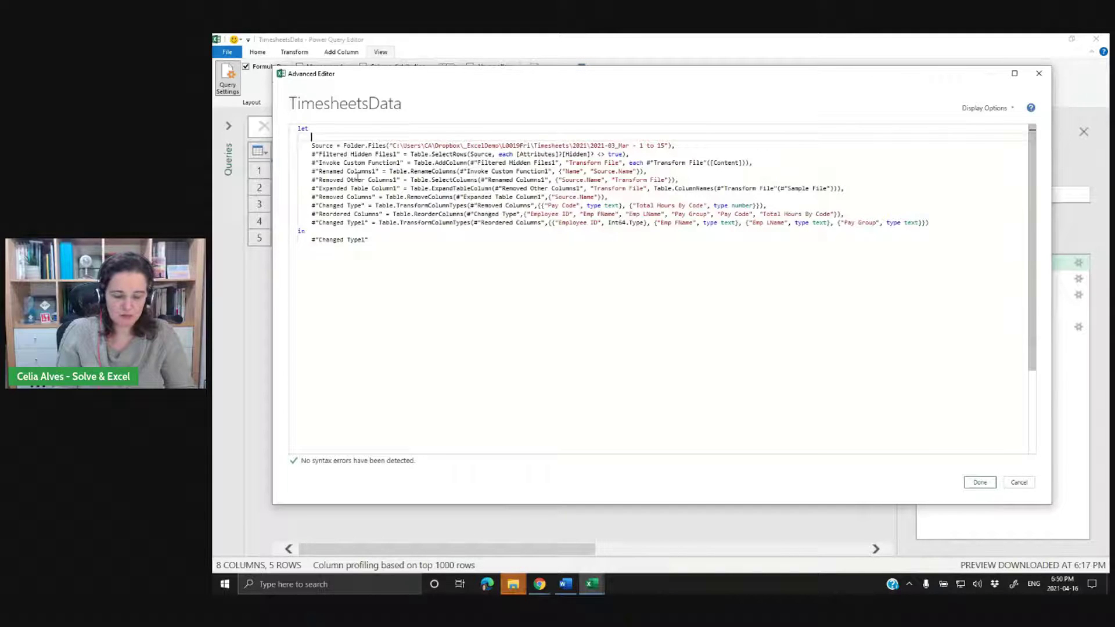
key("ctrl+shift+plus")
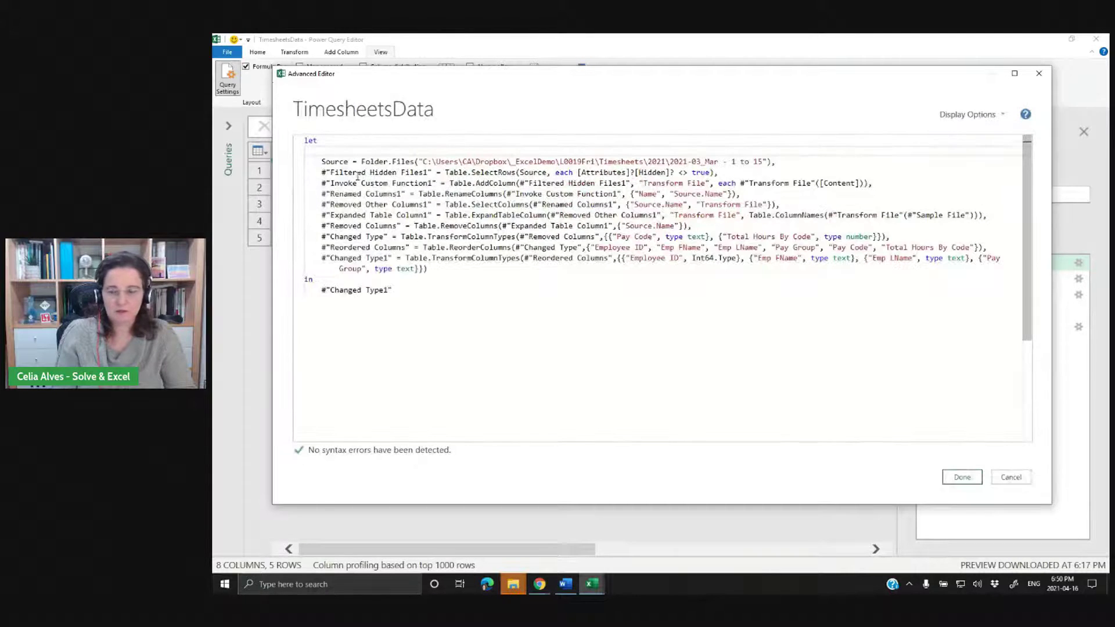
key("ctrl+shift+plus")
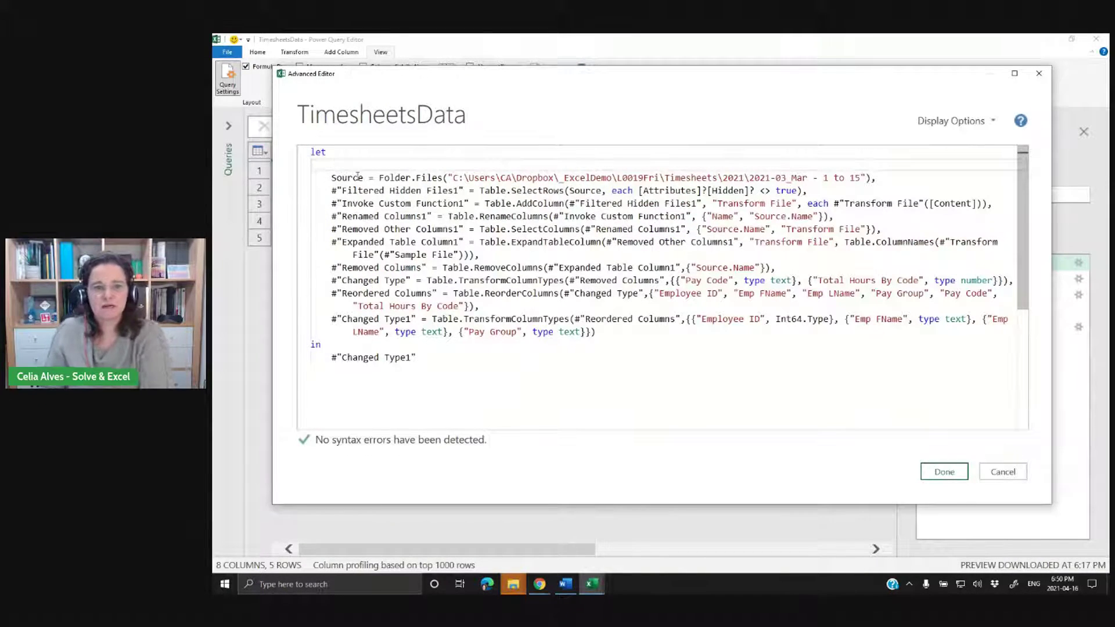
mouse_move(231, 520)
left_mouse_down()
mouse_move(216, 531)
mouse_move(238, 526)
left_mouse_up()
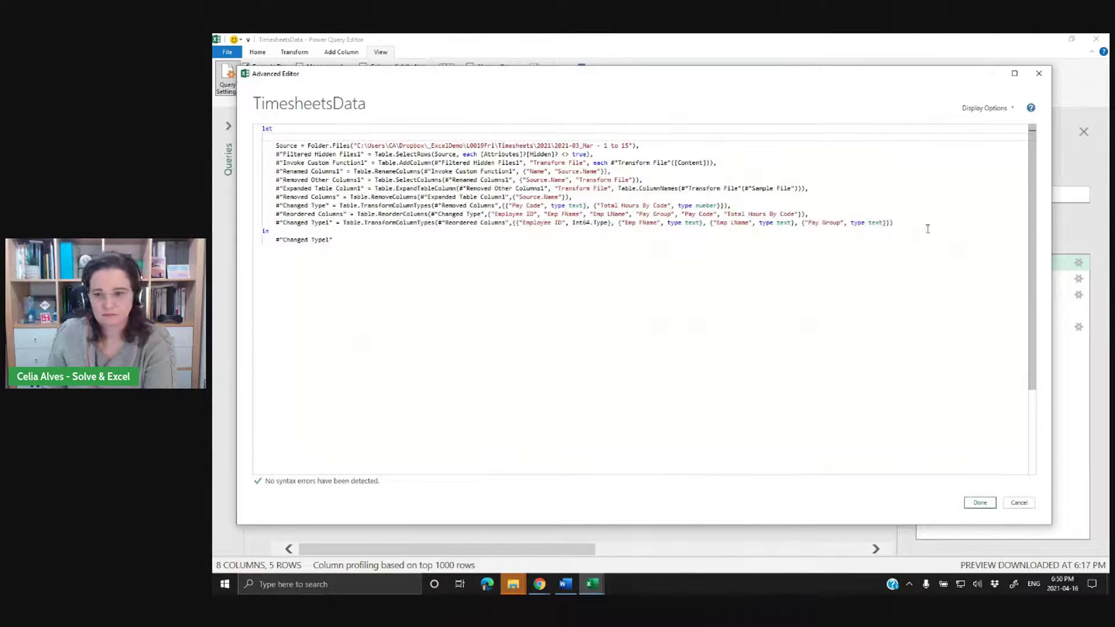
left_click_drag(1051, 284, 1093, 284)
left_click(400, 282)
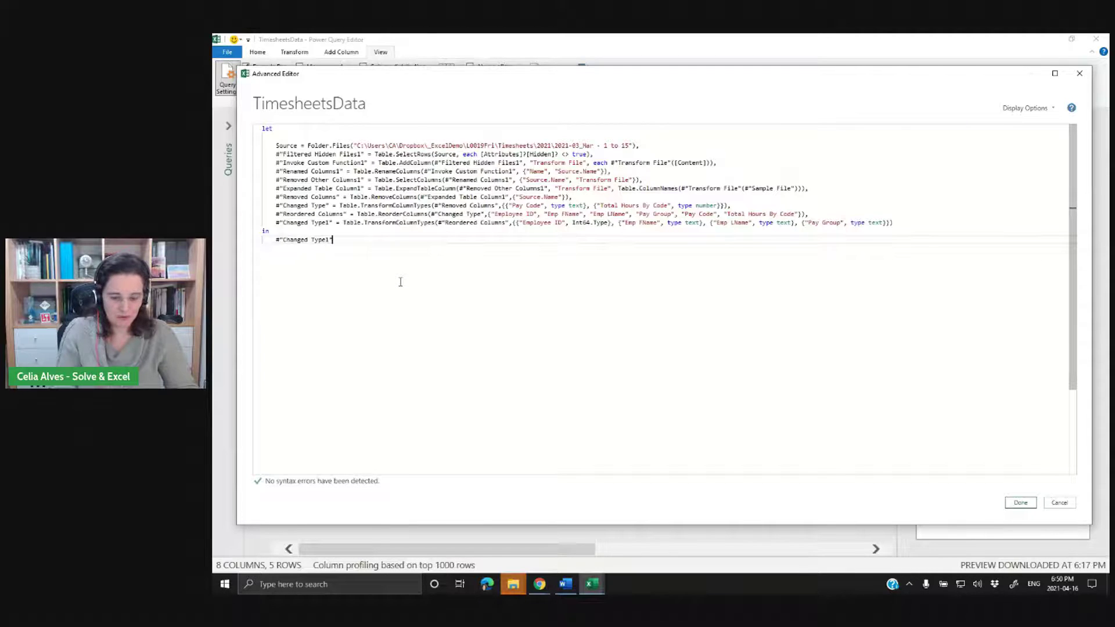
key("ctrl+shift+plus")
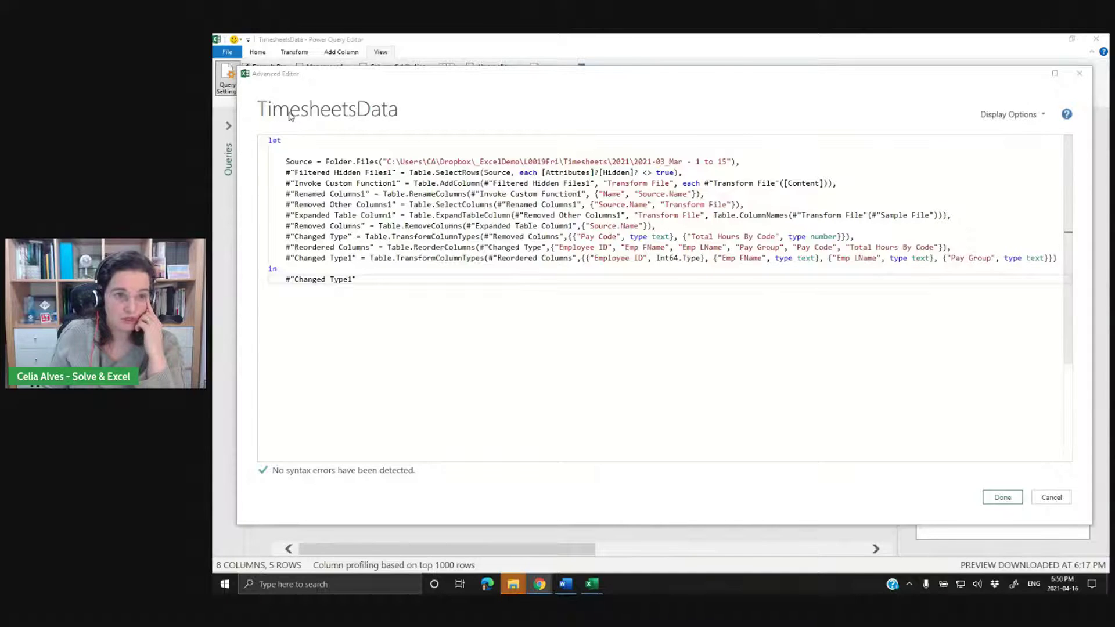
Add the step Source0=Excel.CurrentWorkbook(), on the blank line above Source in the query code.
left_click(286, 162)
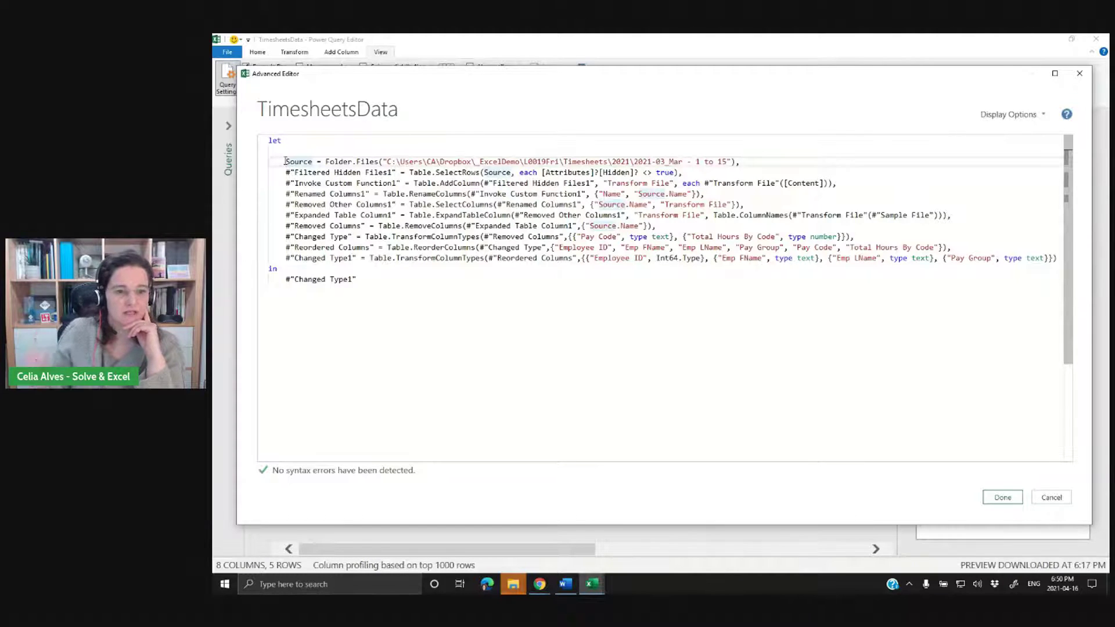
left_click(287, 150)
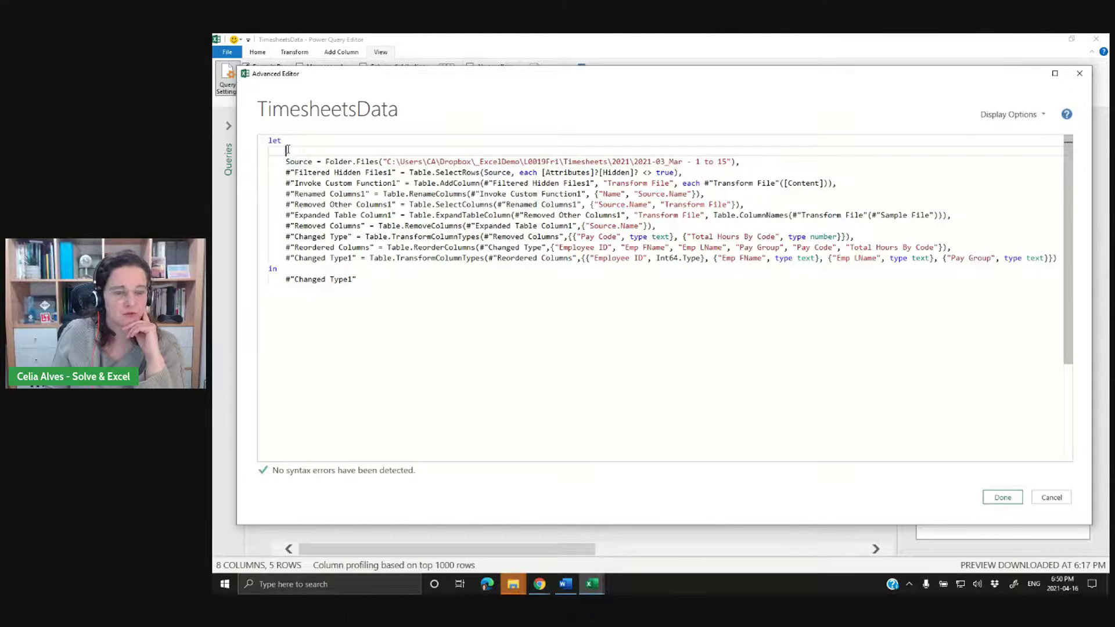
type("Source")
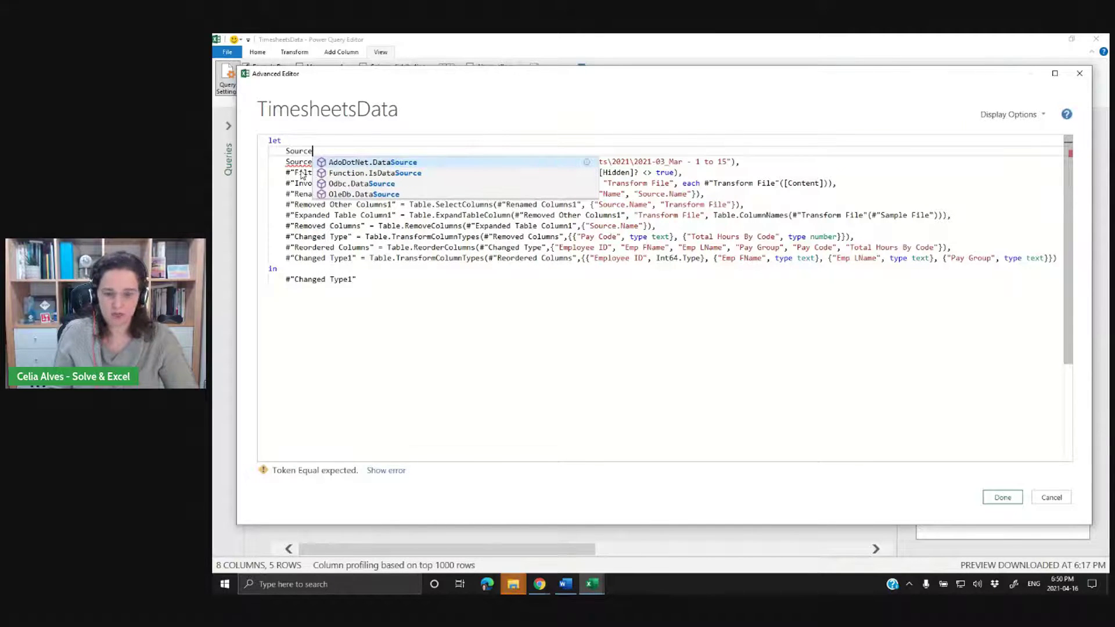
type("0")
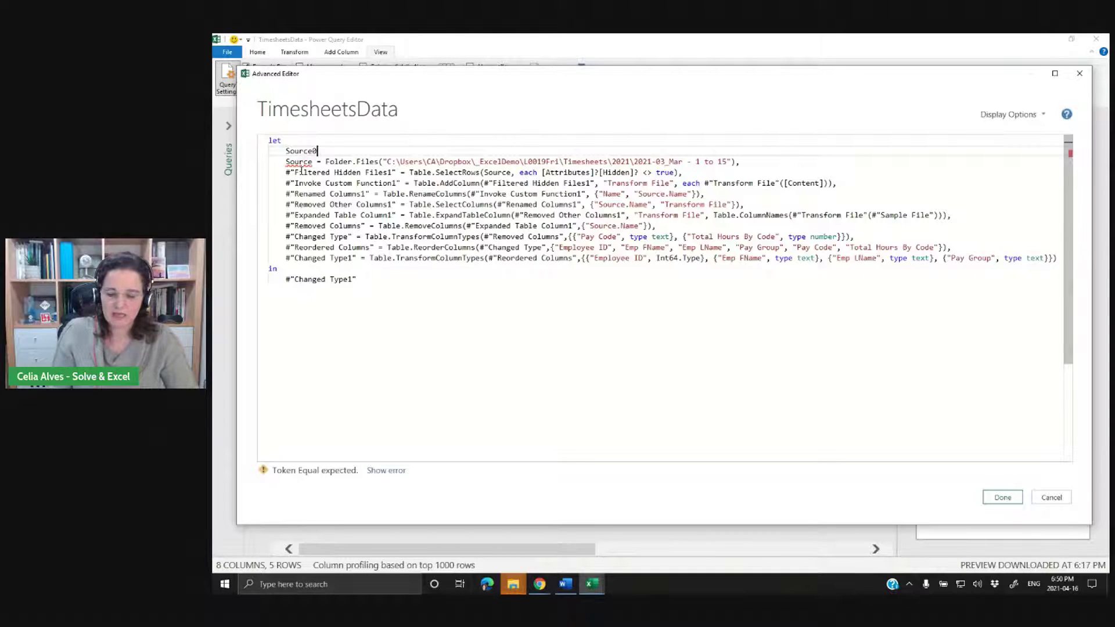
type("=")
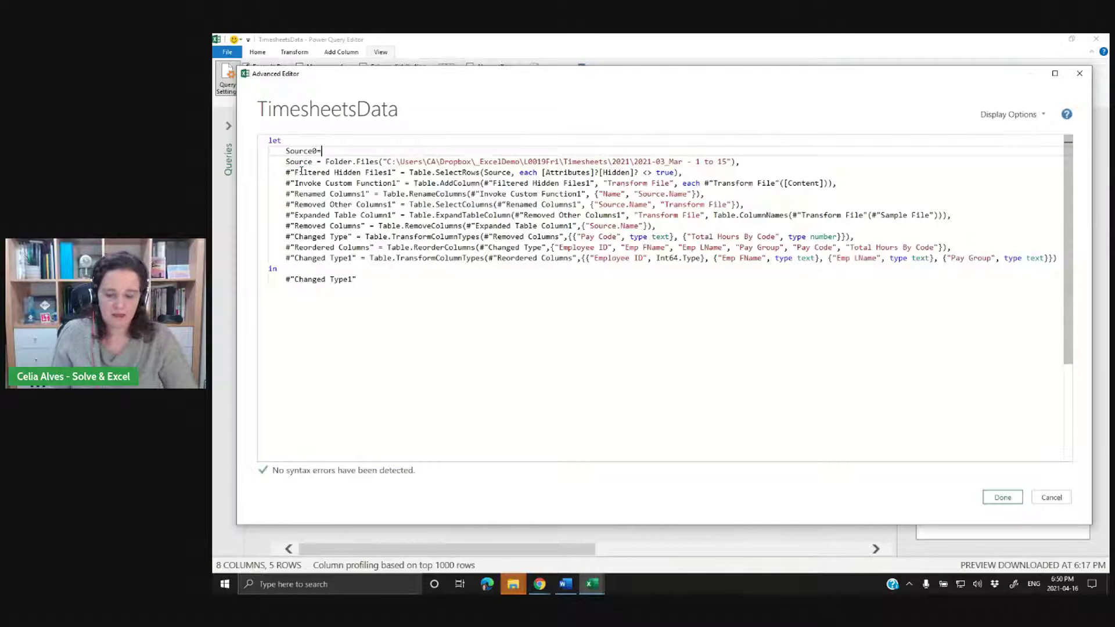
type("Excel")
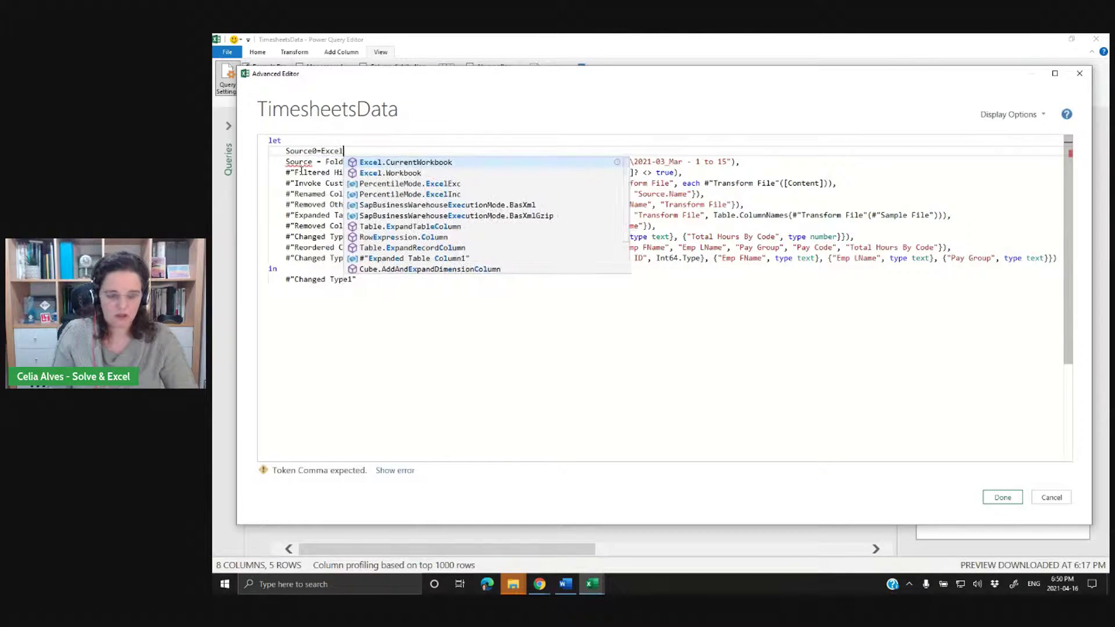
type(".Curre")
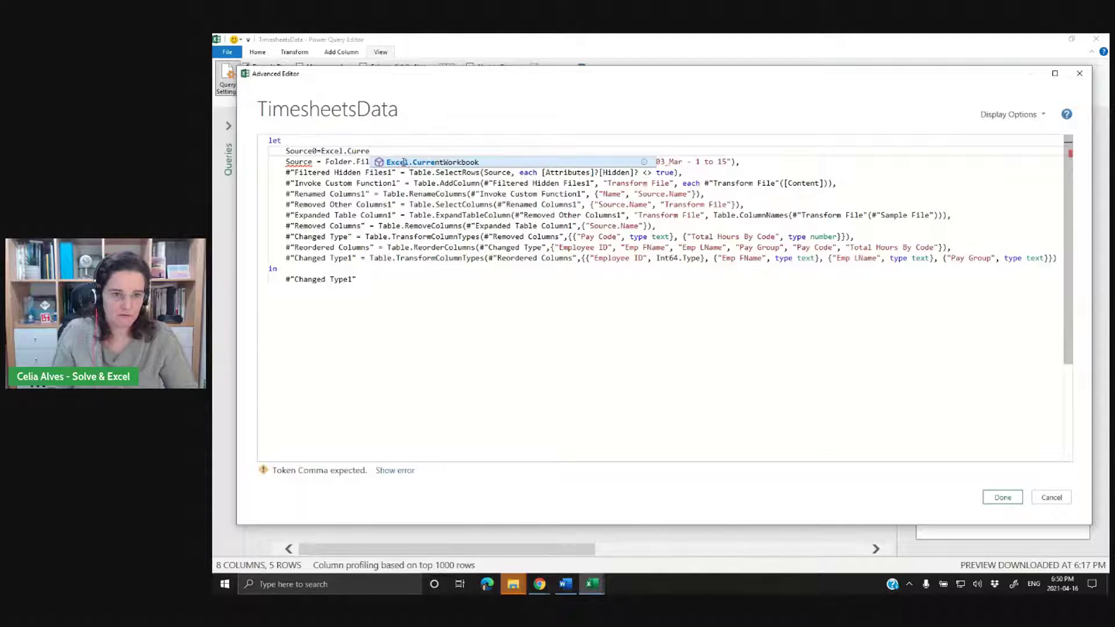
left_click(404, 162)
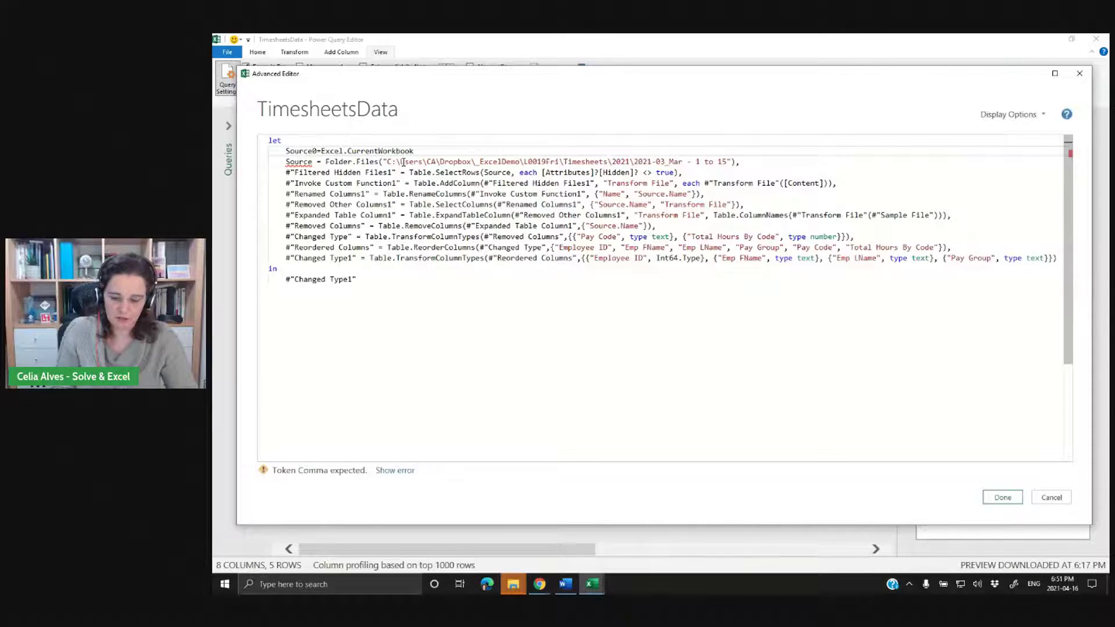
type("()")
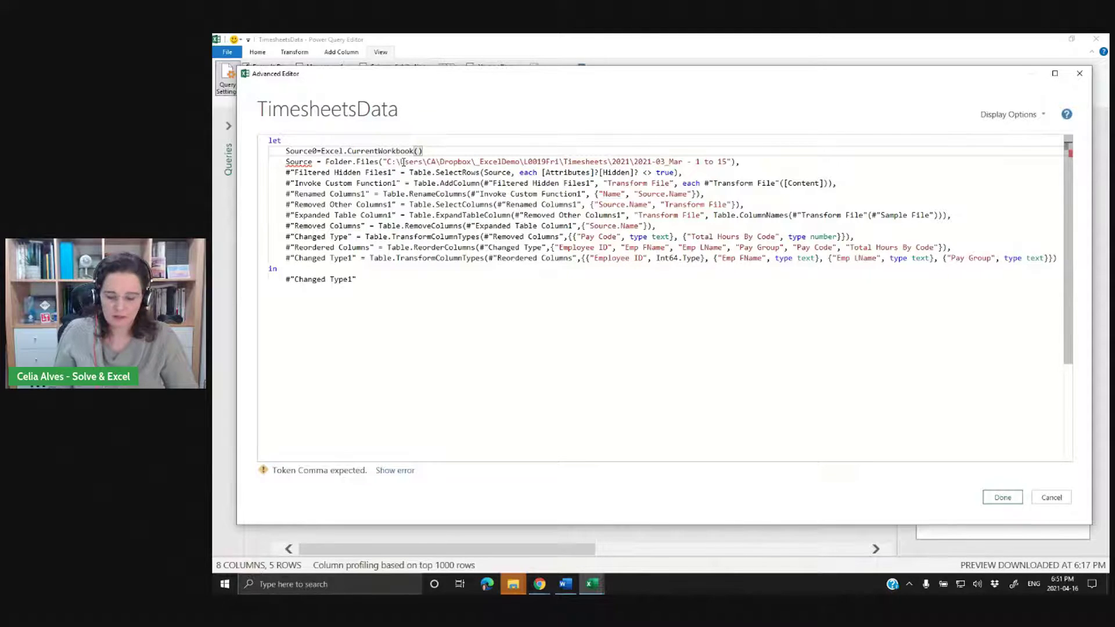
type(",")
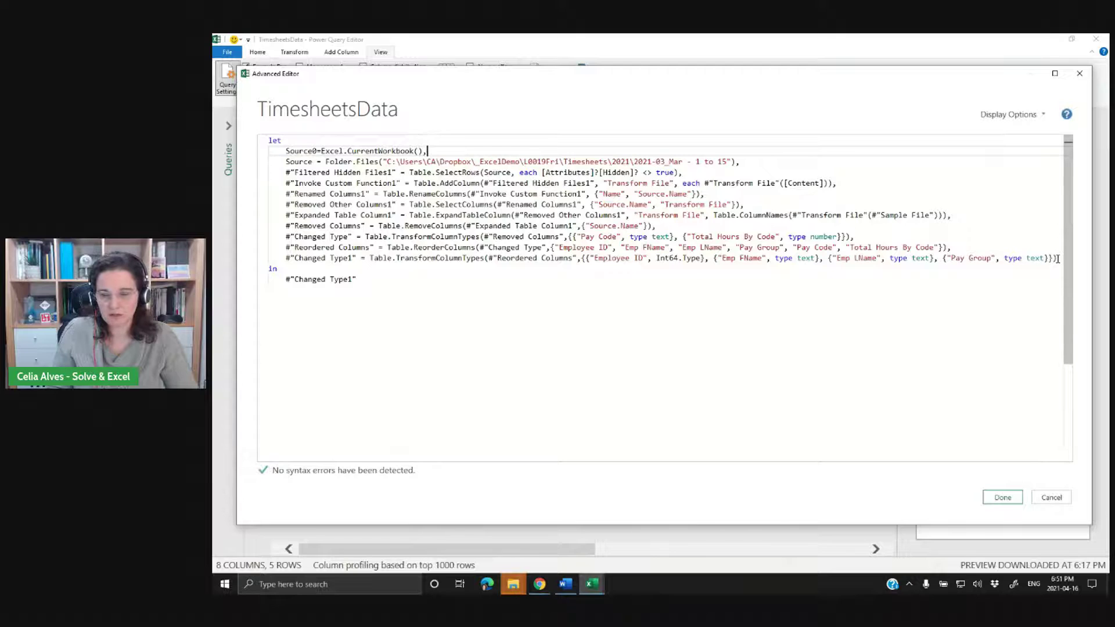
Apply the edited query code and preview the PayPeriodFolder table in the Source0 step's results.
left_click(1002, 498)
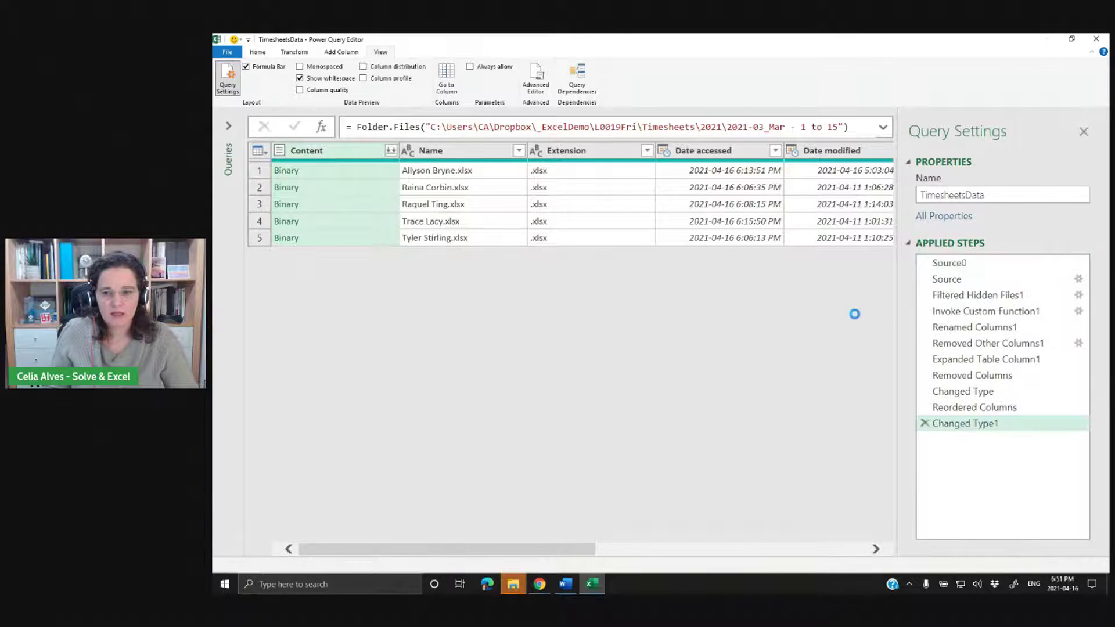
left_click(961, 265)
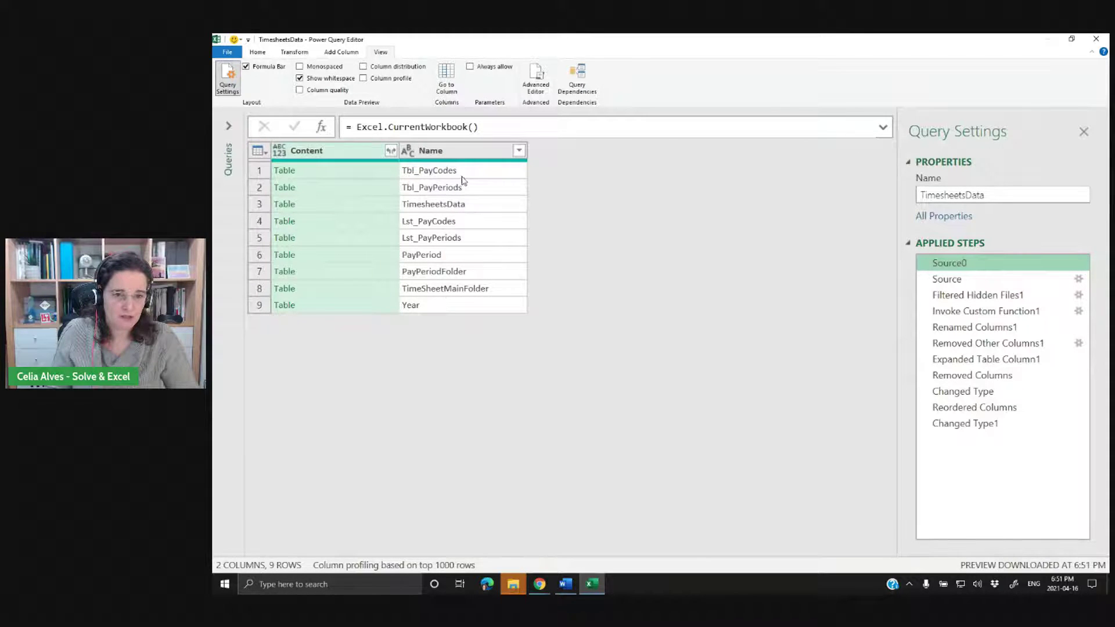
left_click(477, 277)
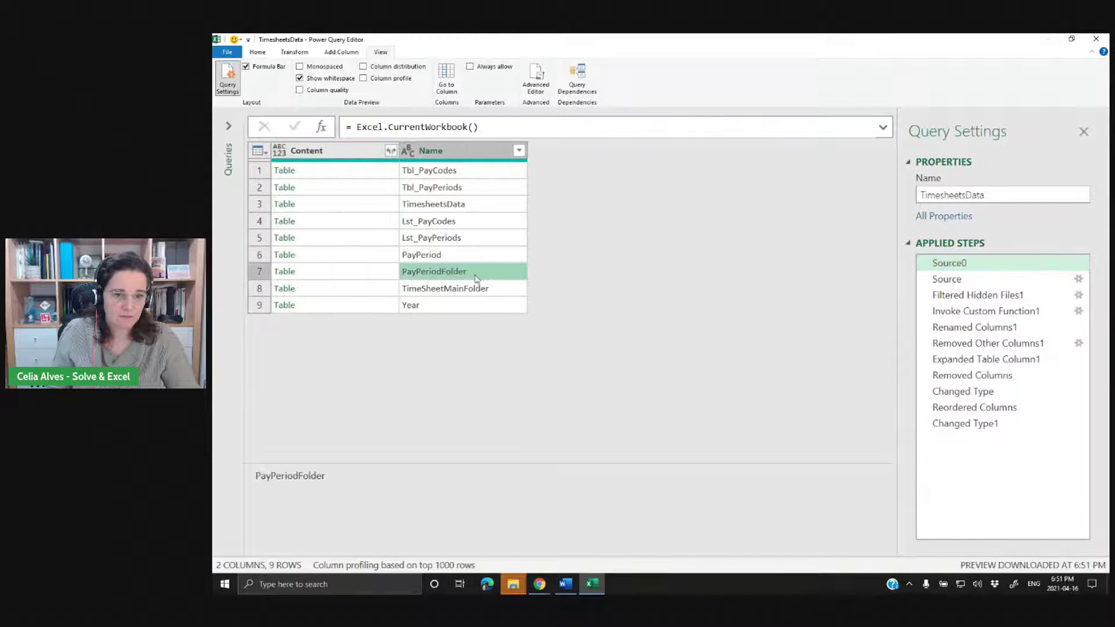
left_click(378, 277)
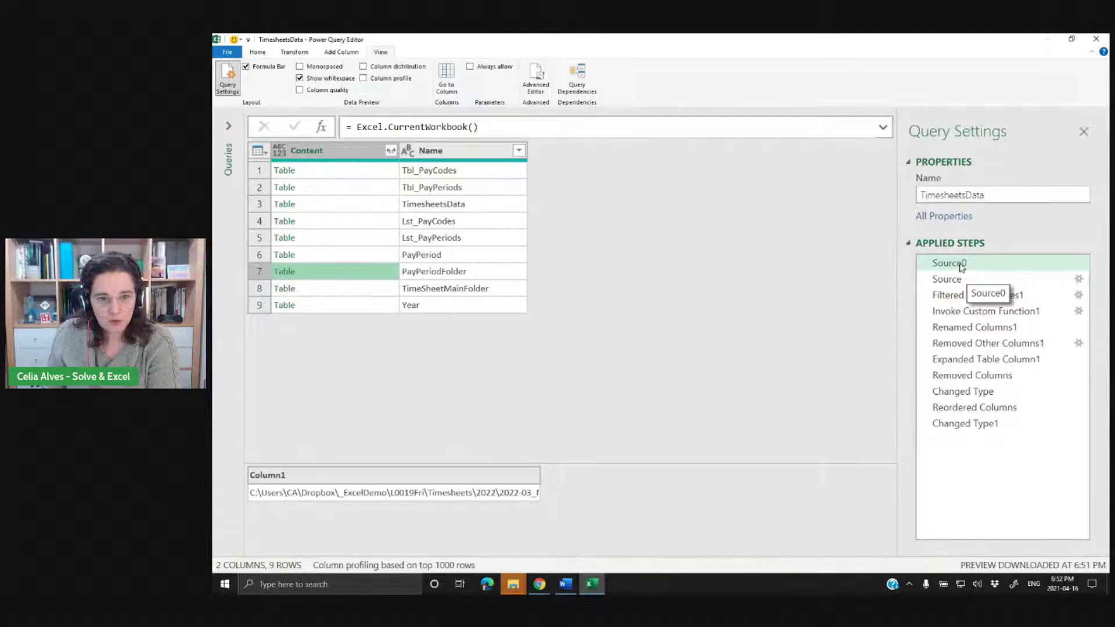
Drill down into the PayPeriodFolder row's table in Source0, accepting that the navigation step replaces all subsequent steps.
left_click(453, 273)
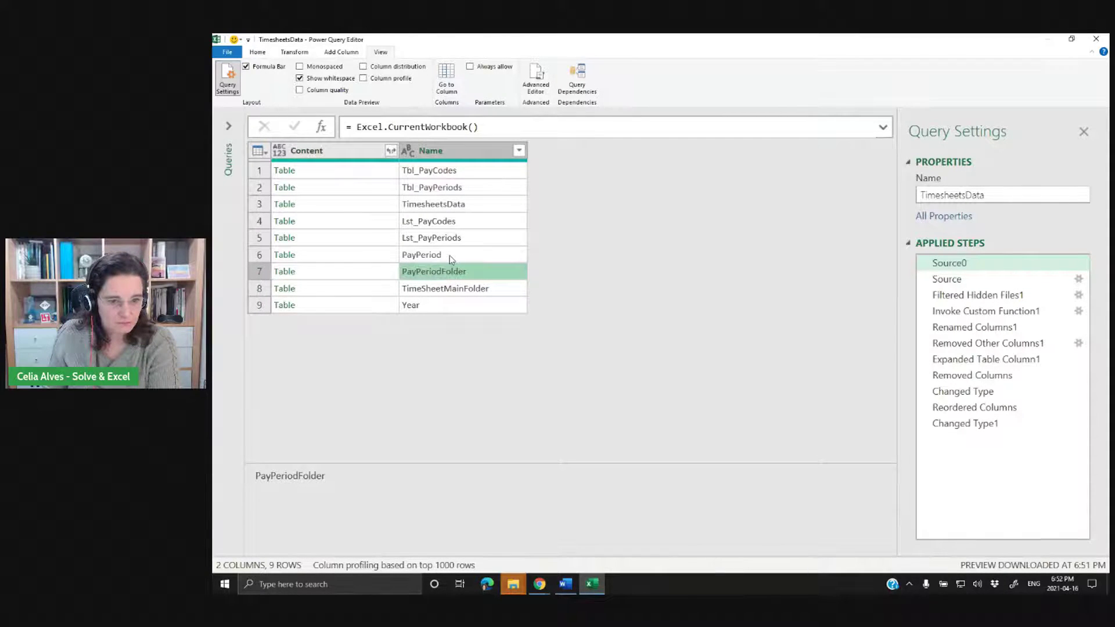
left_click(361, 275)
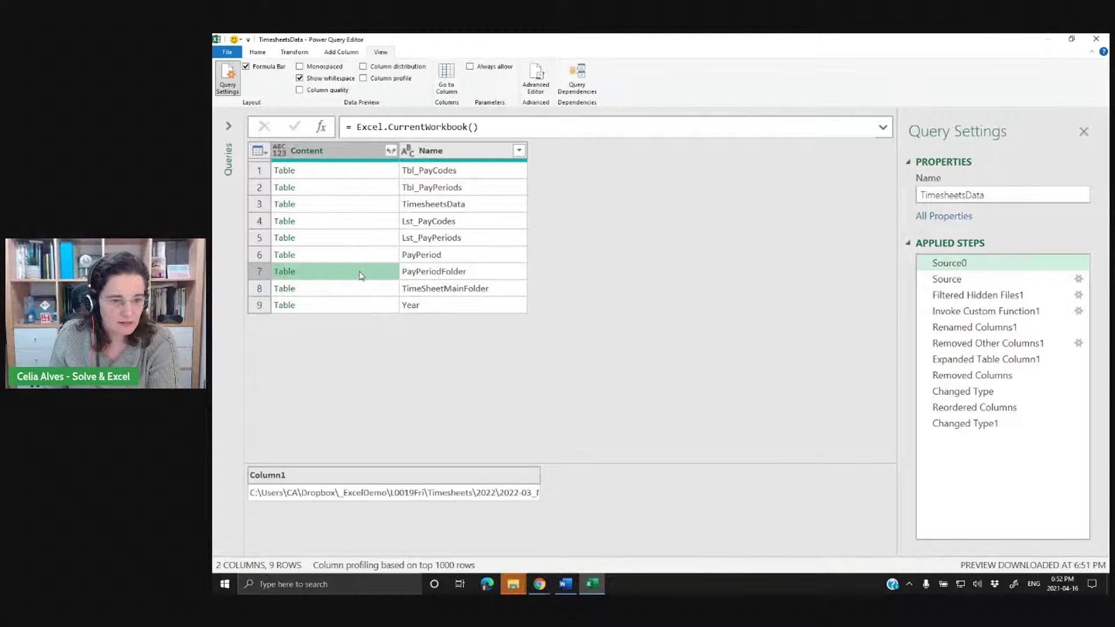
right_click(327, 274)
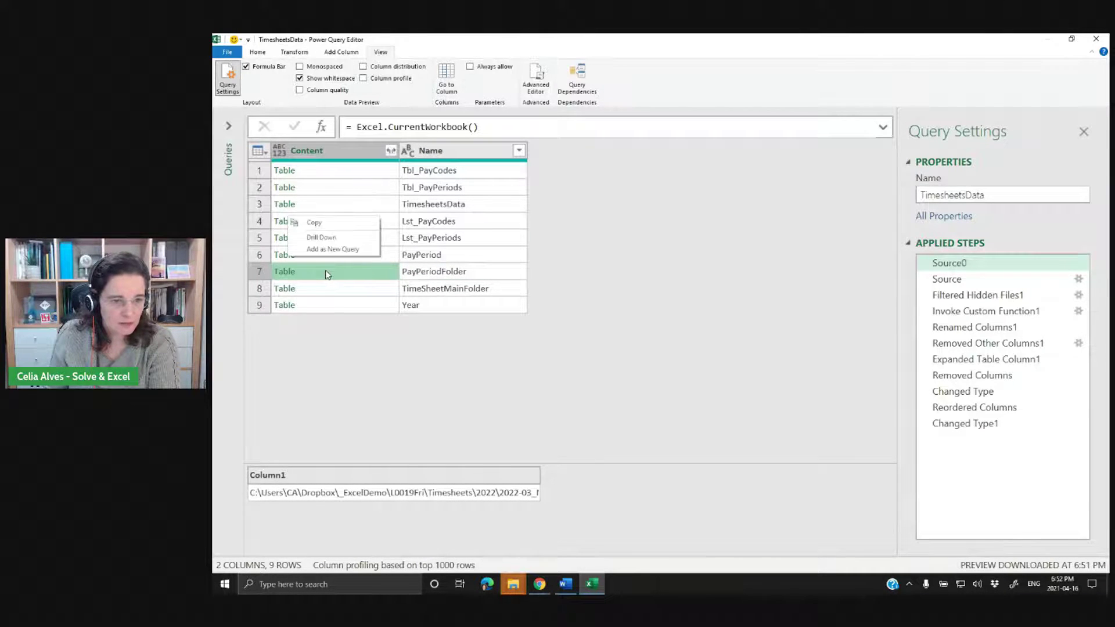
left_click(321, 237)
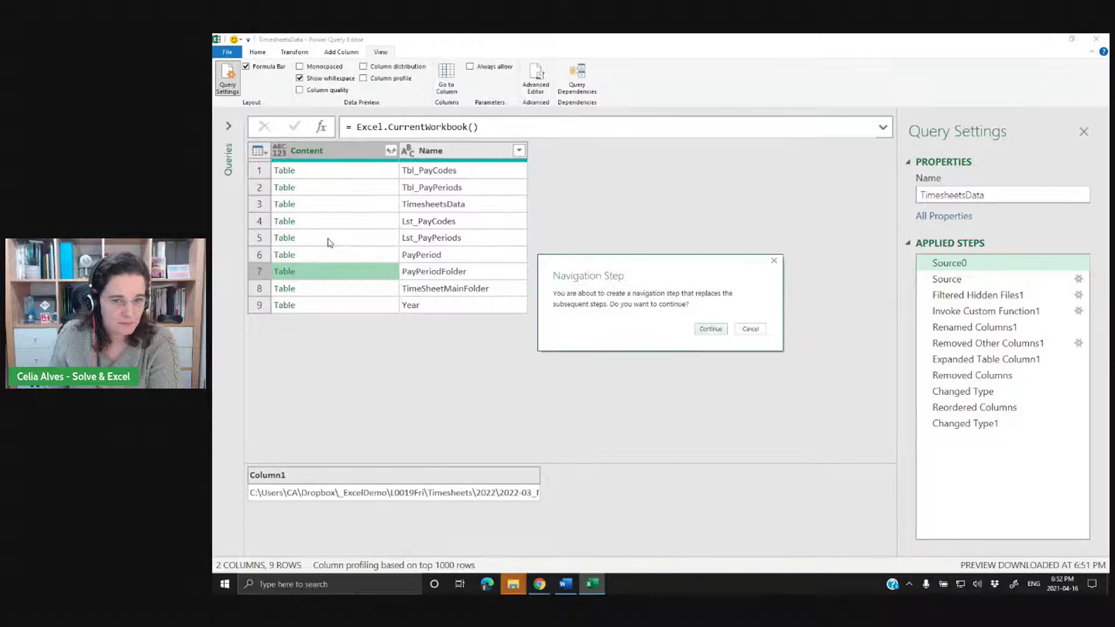
left_click(711, 329)
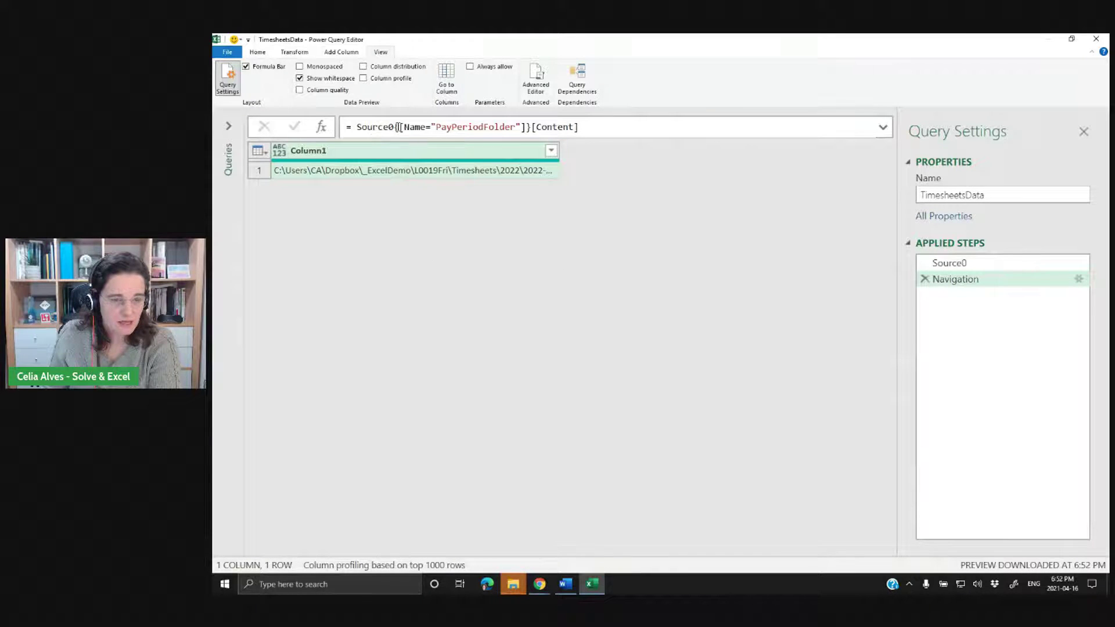
Drill down into the folder path in the first row of Column1 to get it as a single text value.
left_click(520, 126)
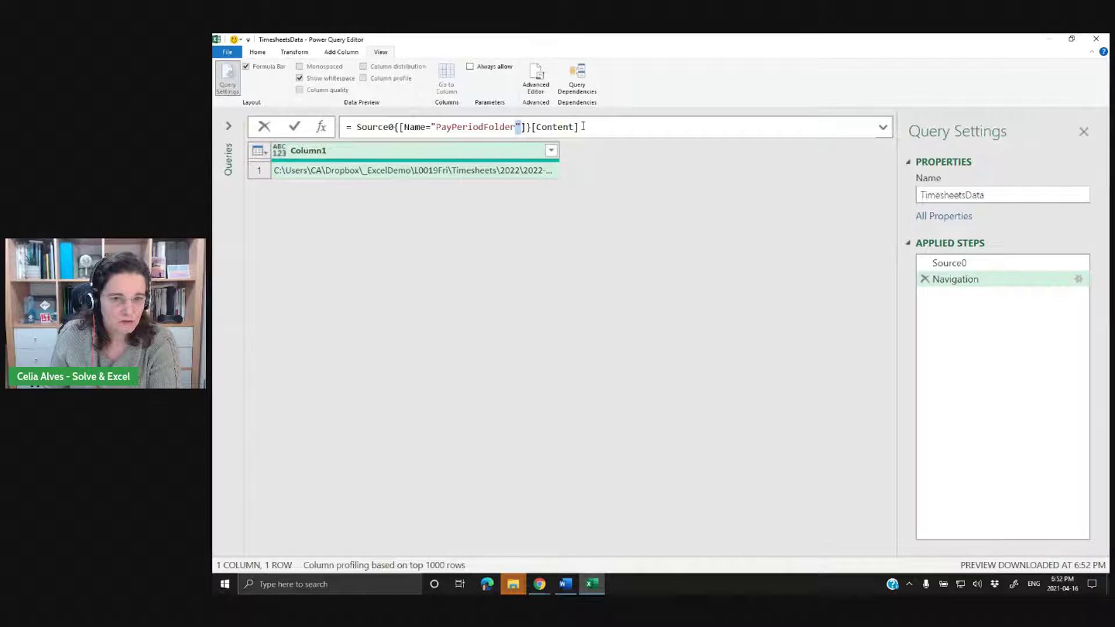
left_click(359, 172)
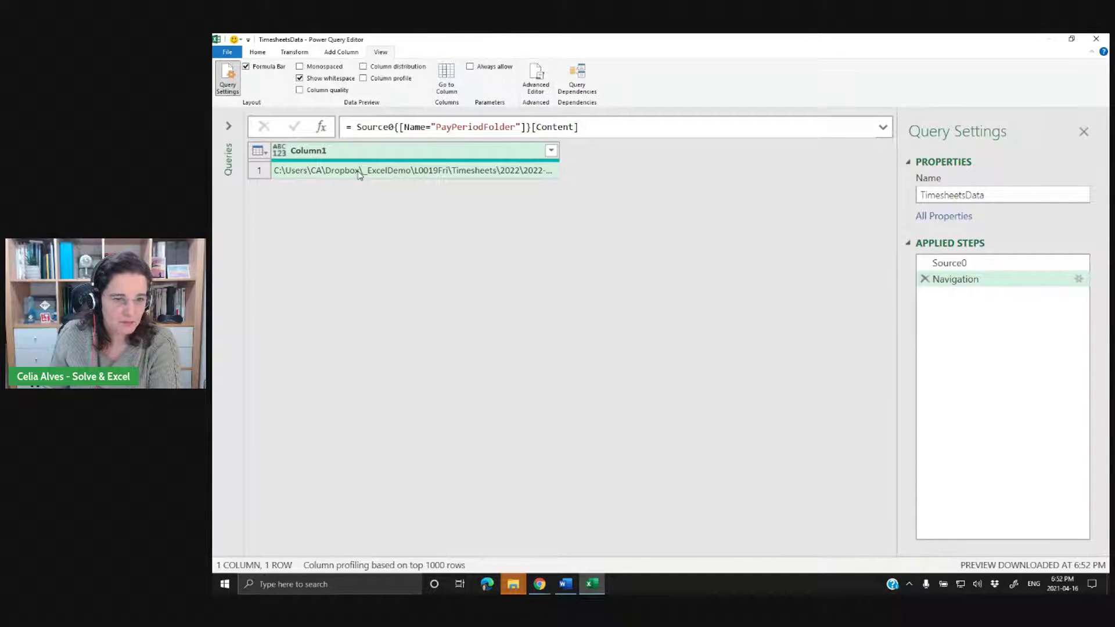
left_click(358, 172)
right_click(361, 173)
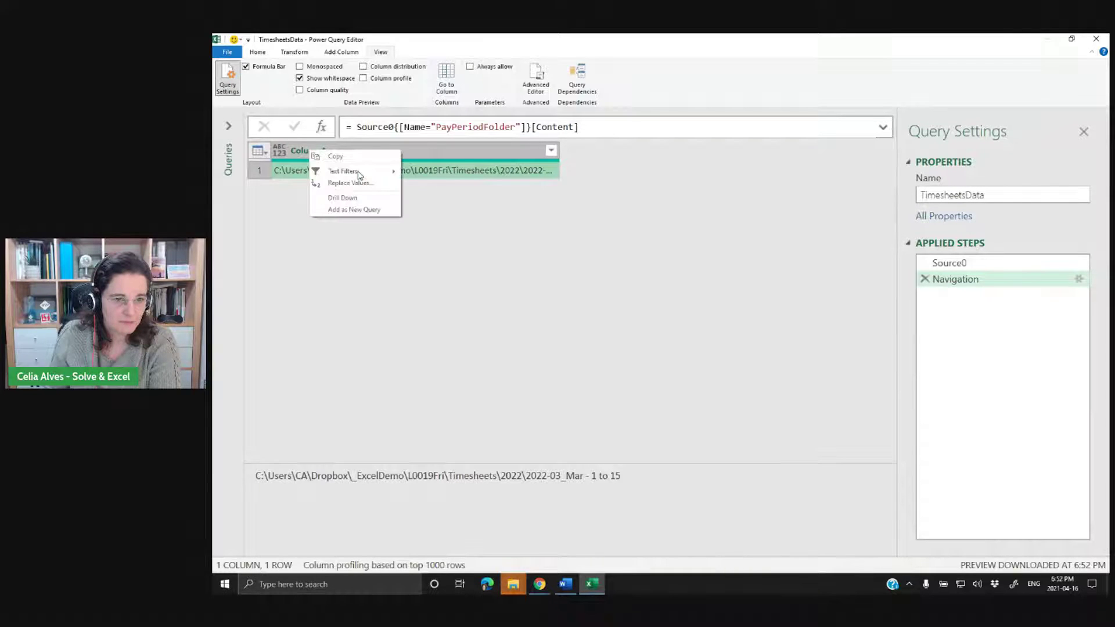
left_click(343, 198)
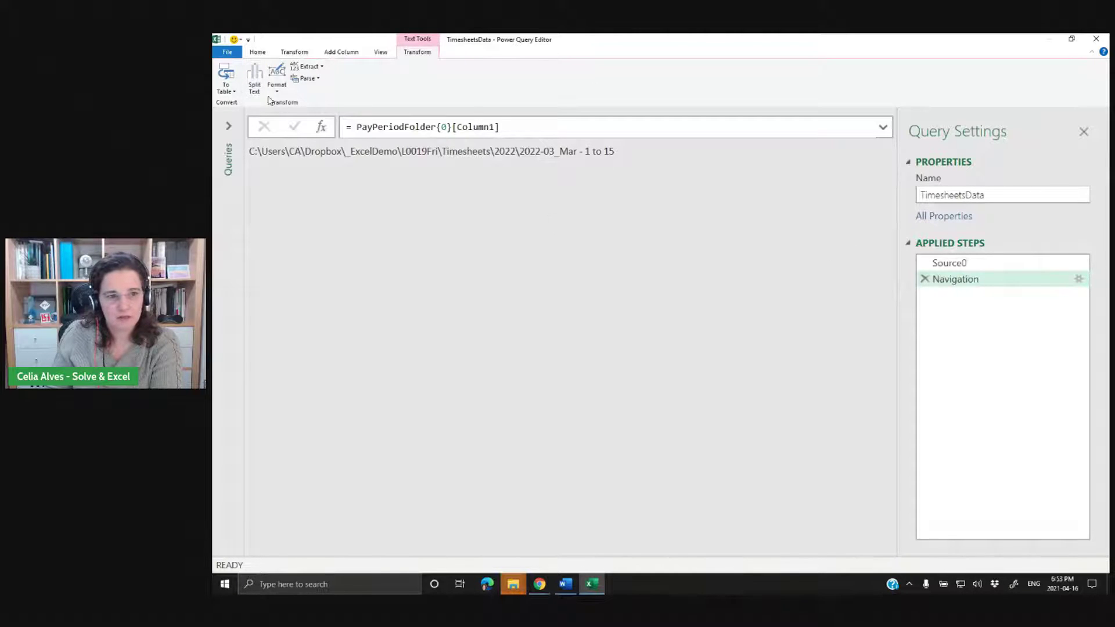
Close the query editor and discard the changes made to the TimesheetsData query.
left_click(437, 127)
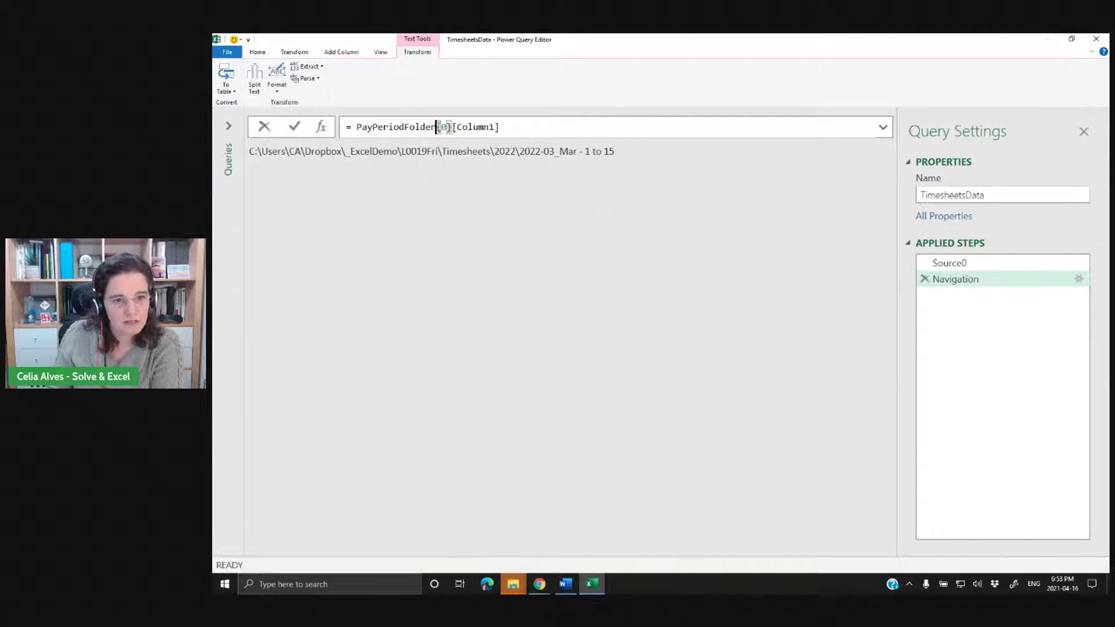
left_click_drag(437, 126, 499, 127)
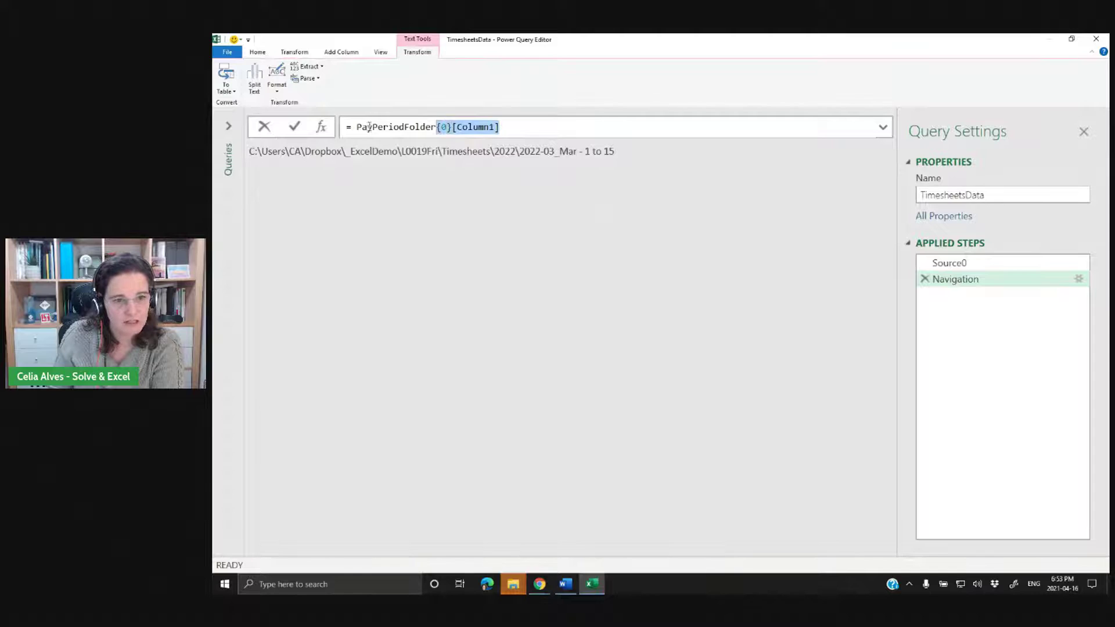
left_click_drag(356, 127, 511, 125)
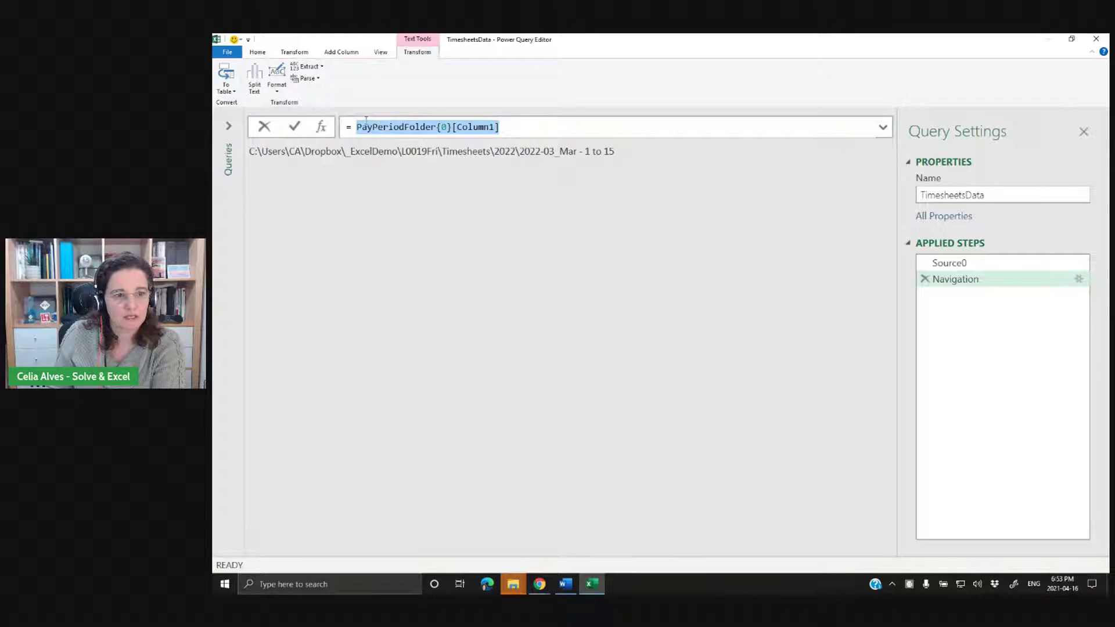
left_click(1093, 40)
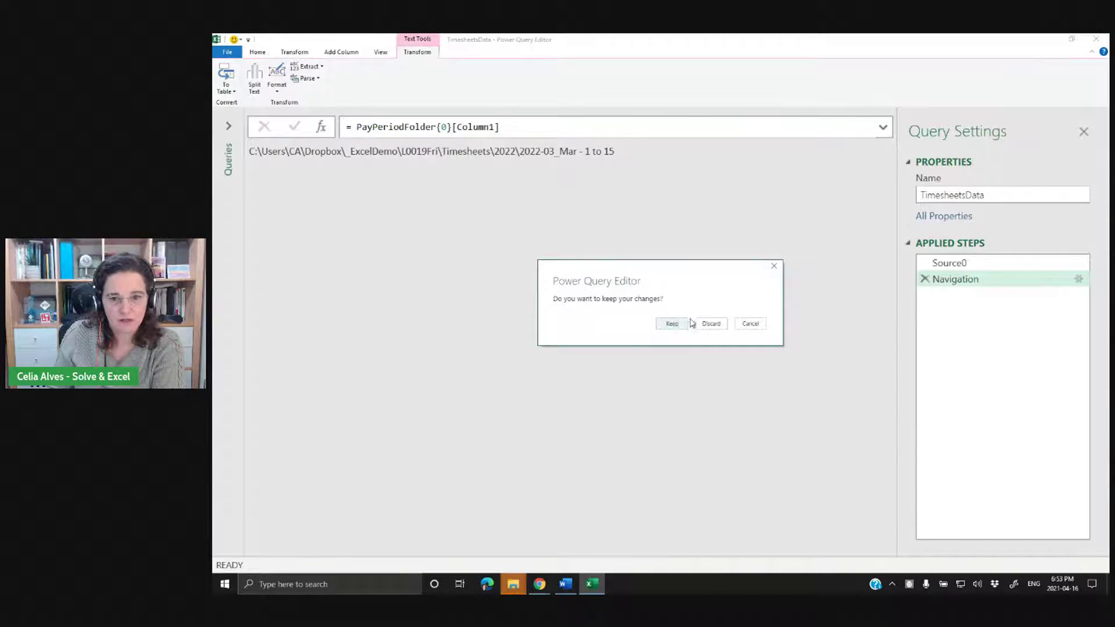
left_click(709, 324)
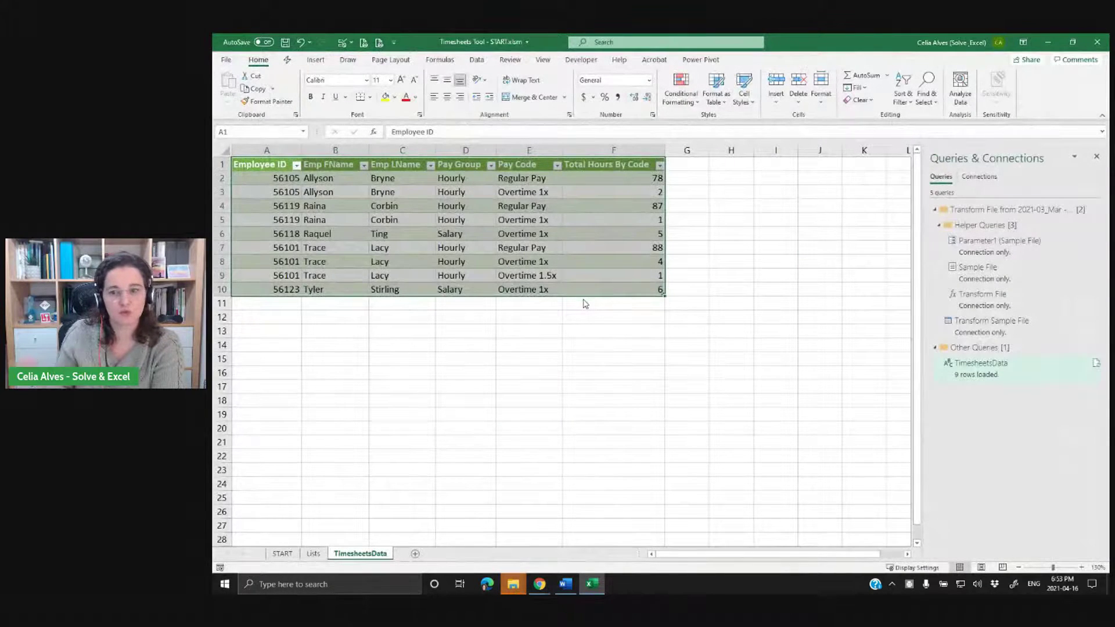
Reopen the TimesheetsData query for editing, enlarge the editor display and open its full M code.
left_click(974, 367)
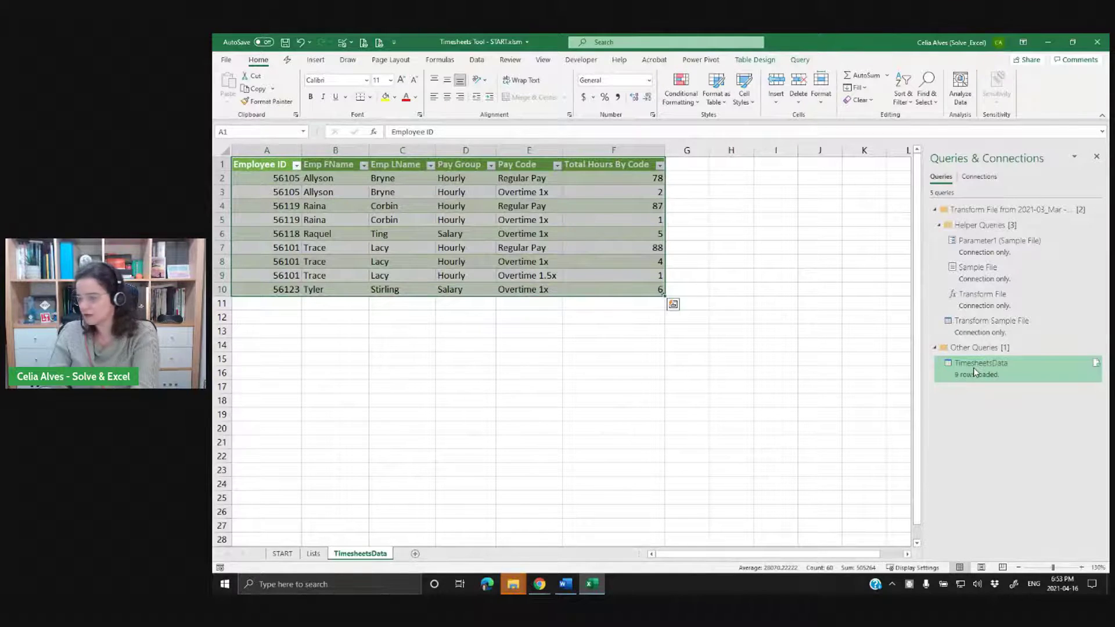
double_click(975, 367)
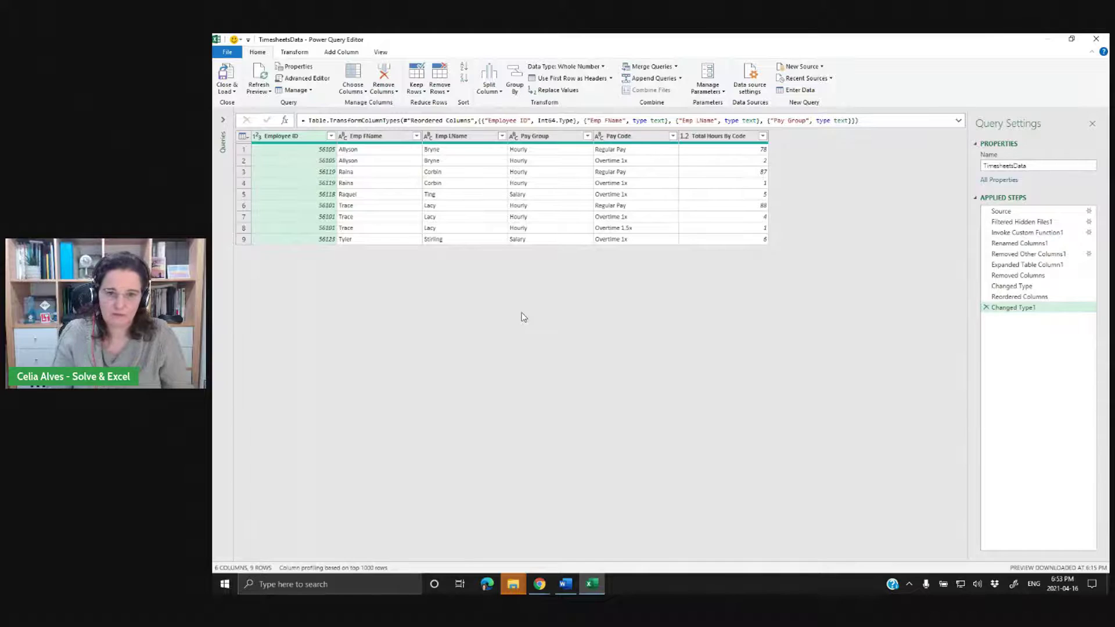
key("ctrl+plus")
key("ctrl+plus")
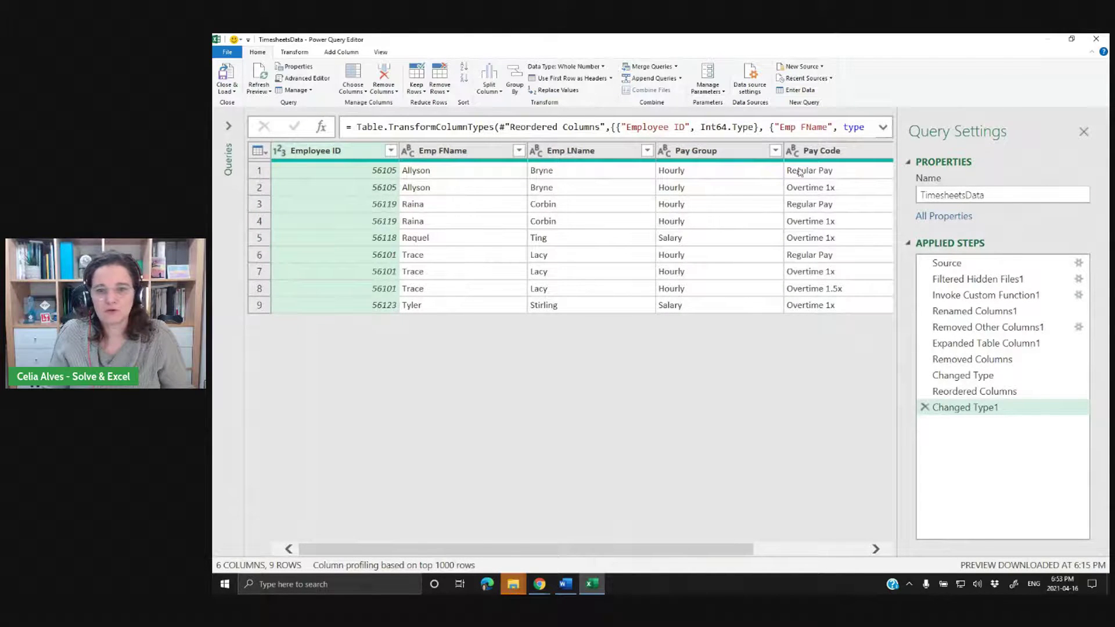
left_click(381, 54)
left_click(536, 79)
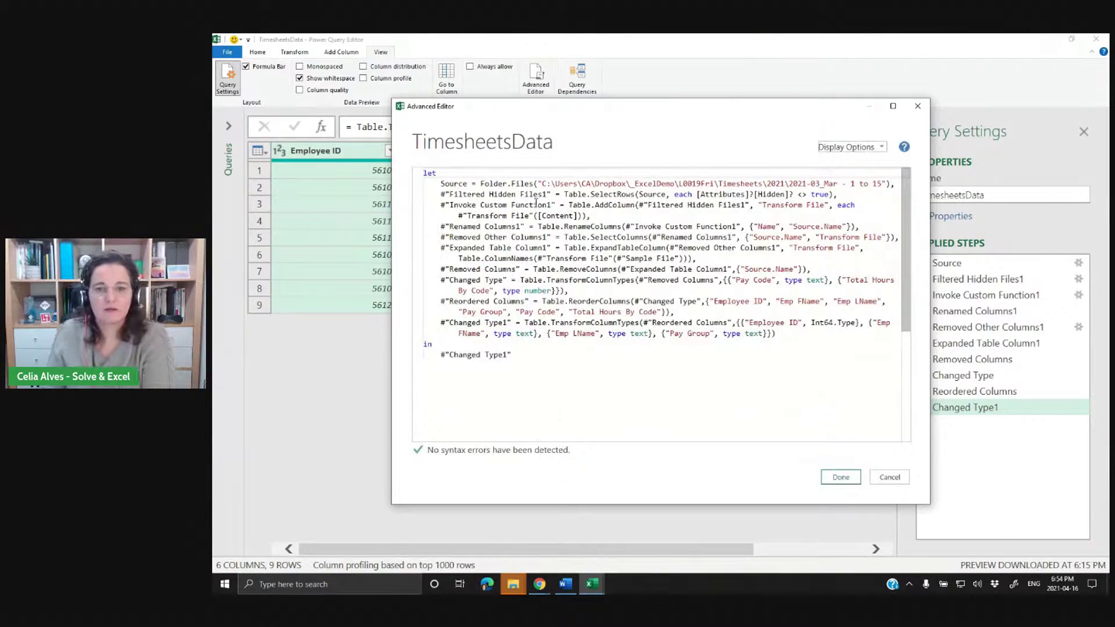
Insert a line above Source in the M code that begins Source0=Excel.CurrentWorkbook().
left_click(441, 184)
key("Return")
key("Up")
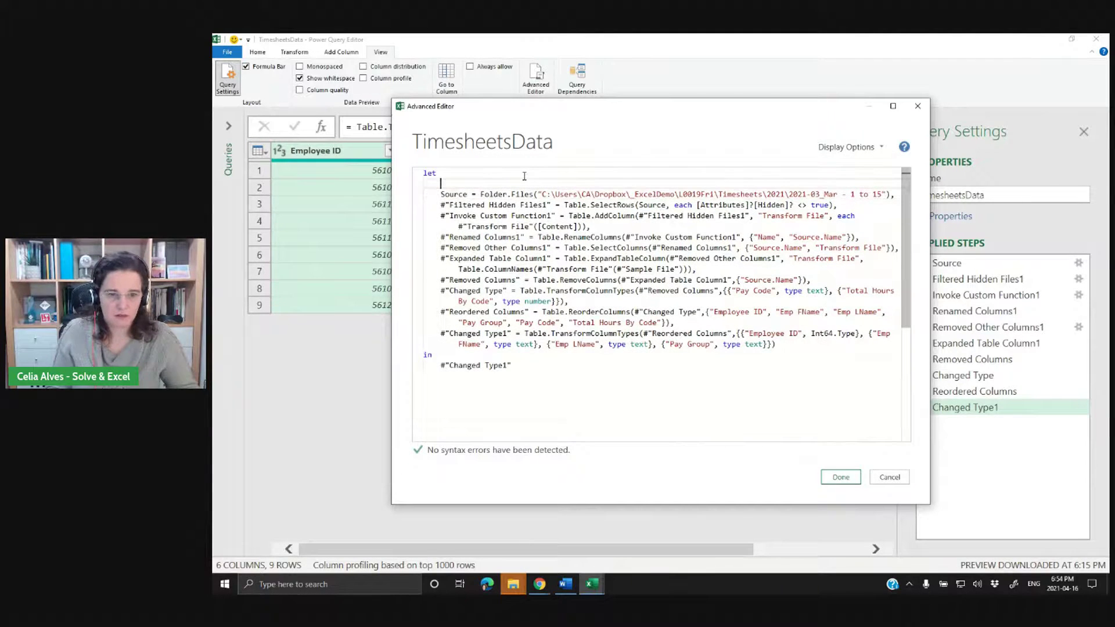
type("Sour")
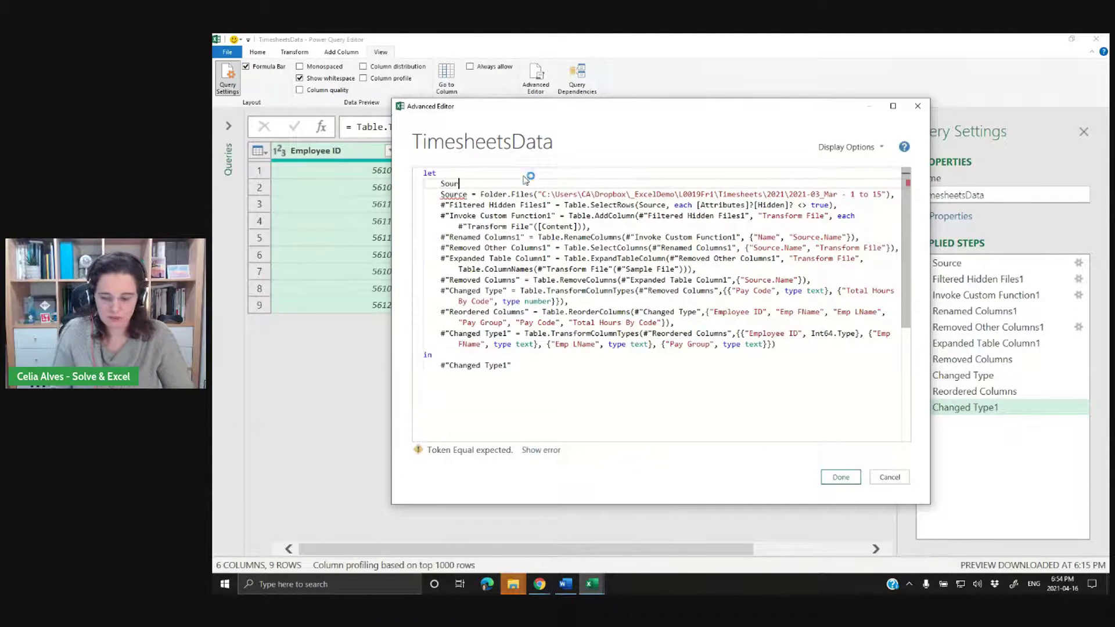
type("ce0=")
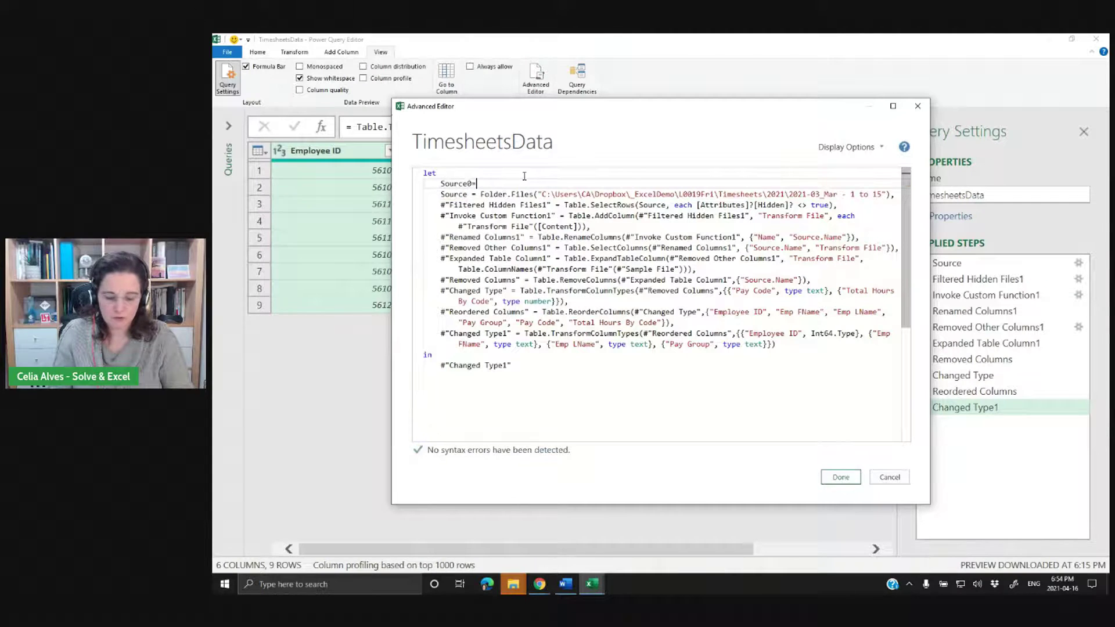
type("Excel.Curre")
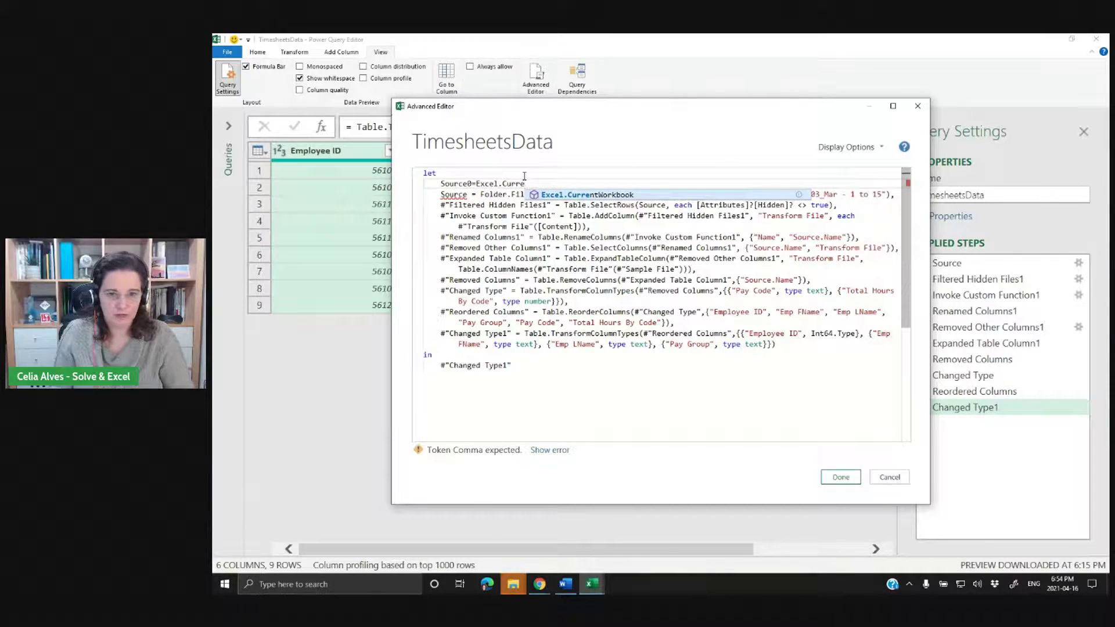
key("Tab")
type("()")
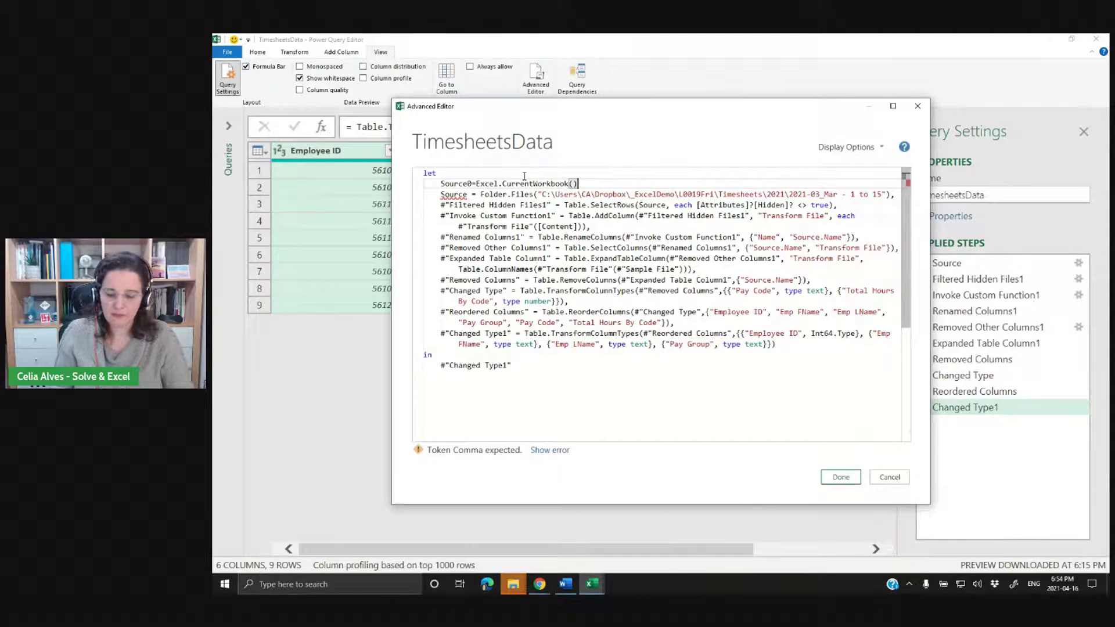
Extend the Source0 expression with the row lookup {[Name="PayPeriodFolder"]}.
type("{")
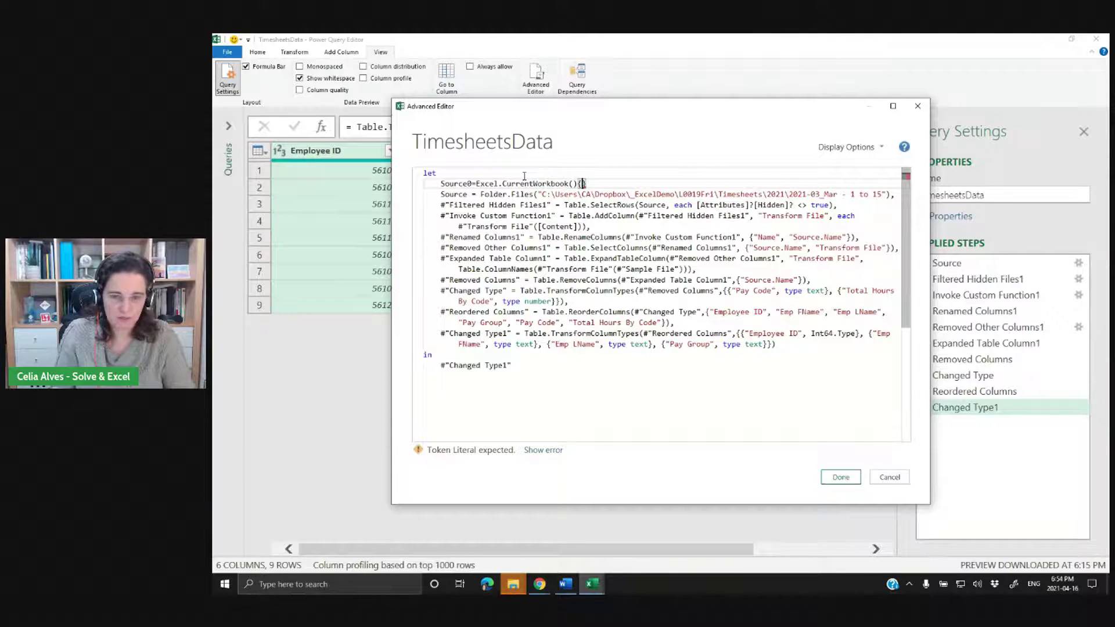
type("[")
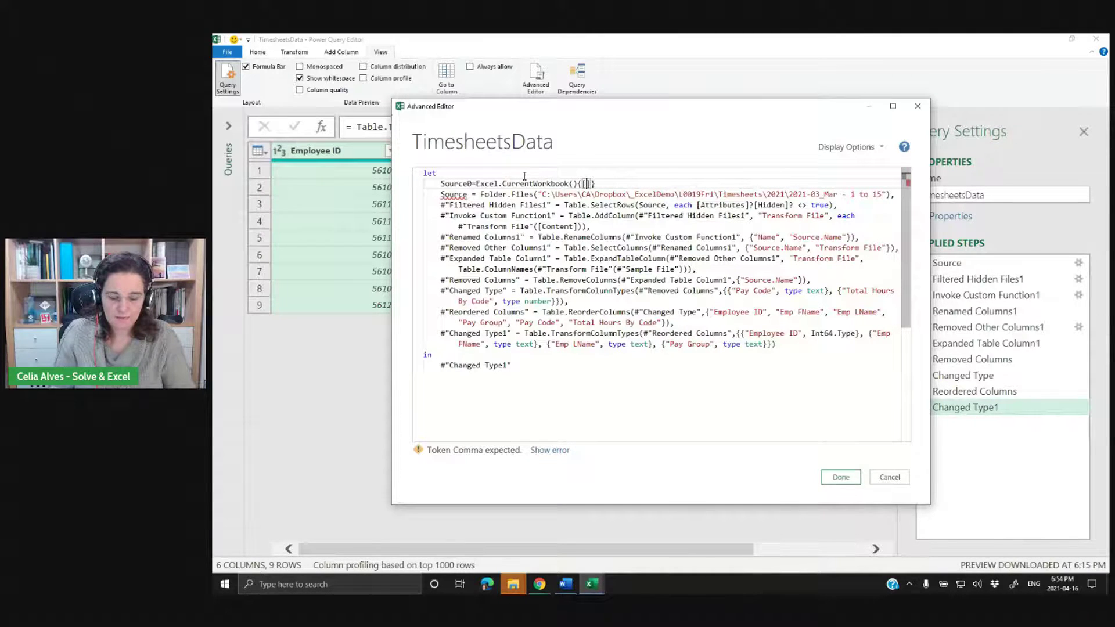
type("Name")
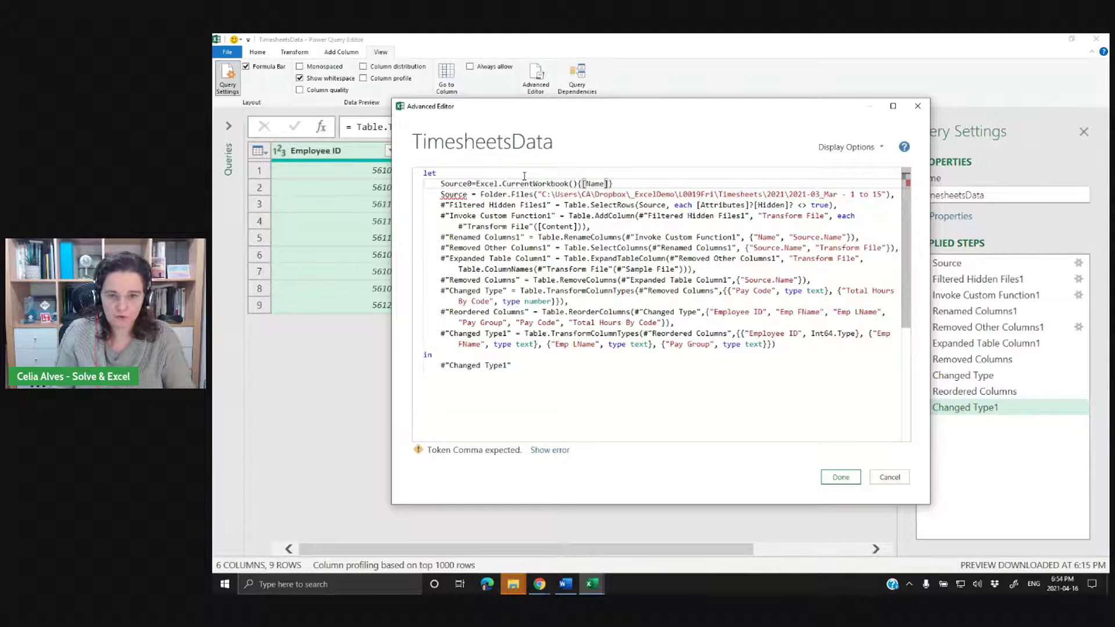
type("=")
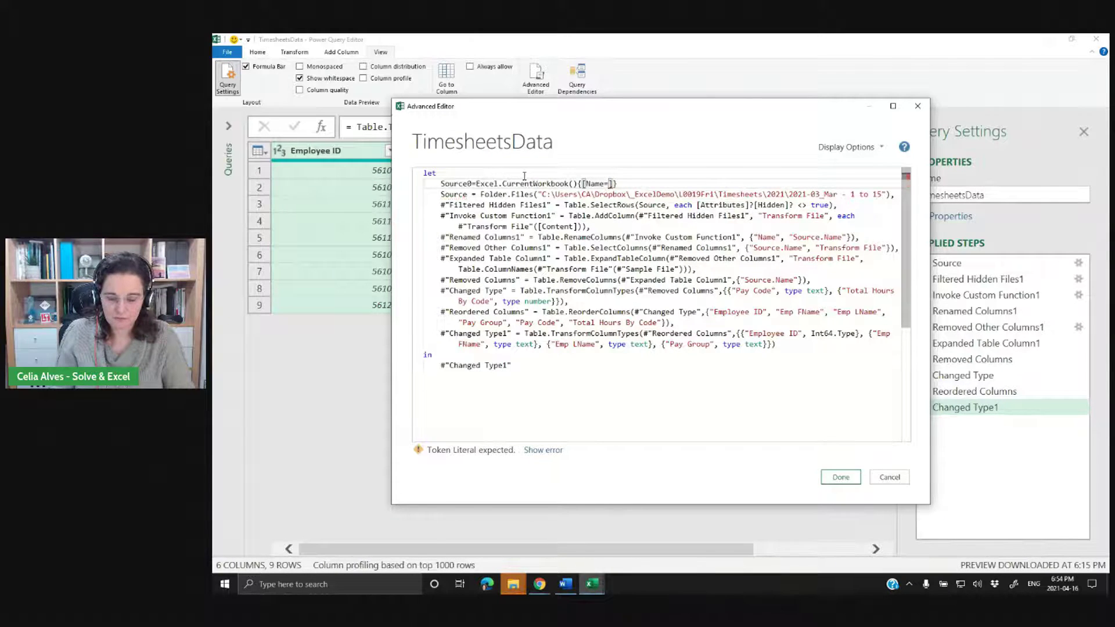
type("\"")
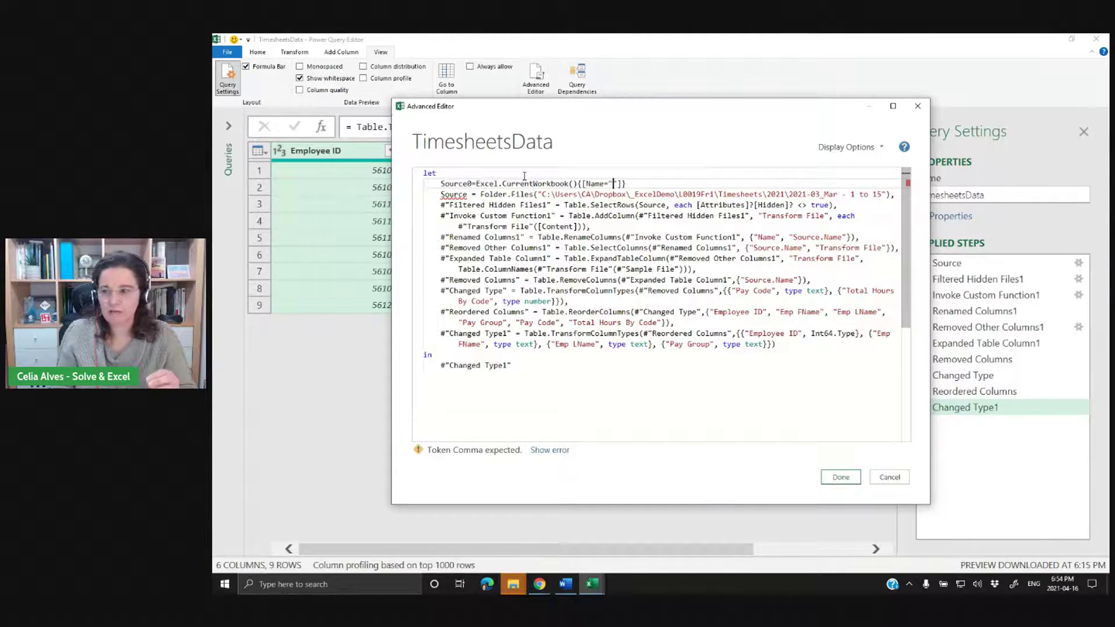
type("PayFo")
type("l")
key("BackSpace")
key("BackSpace")
key("BackSpace")
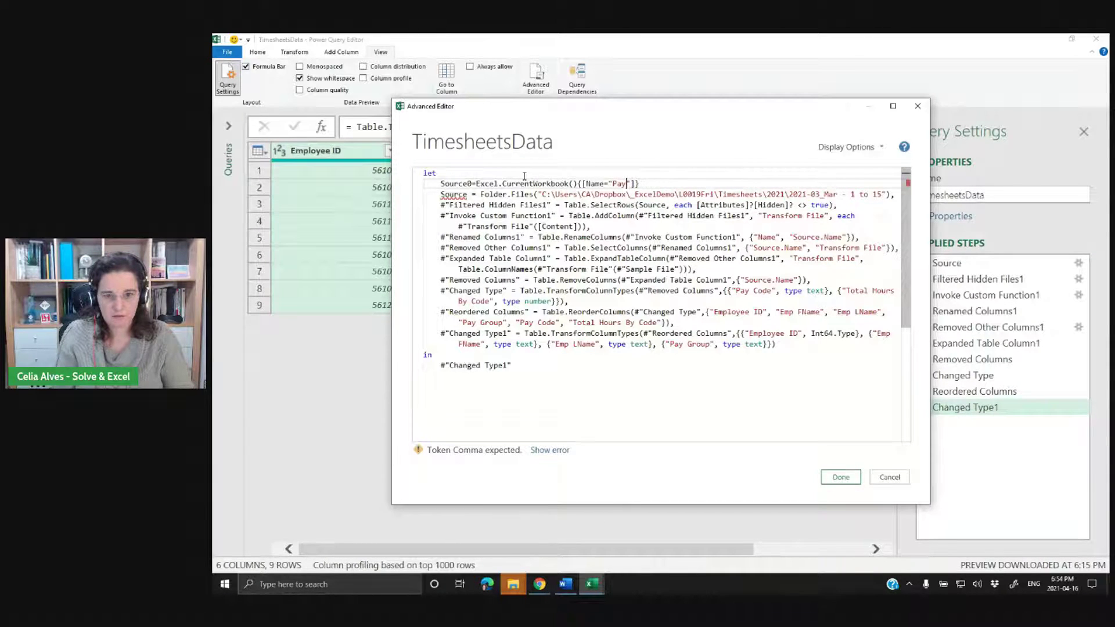
type("PeriodFo")
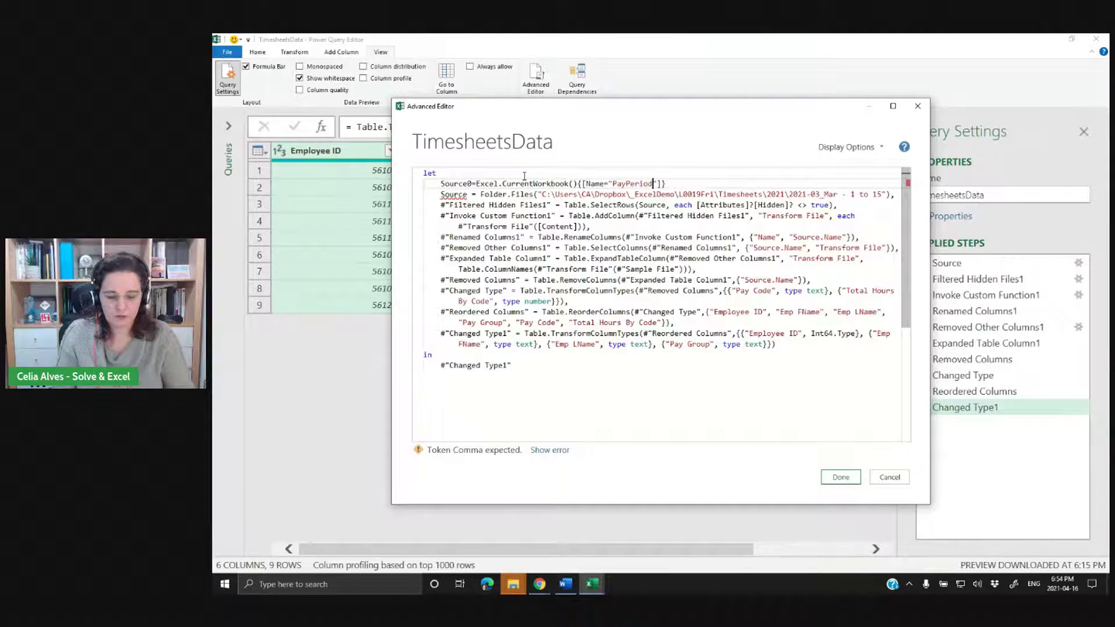
type("lder")
key("Left")
key("Left")
key("Left")
key("BackSpace")
type("o")
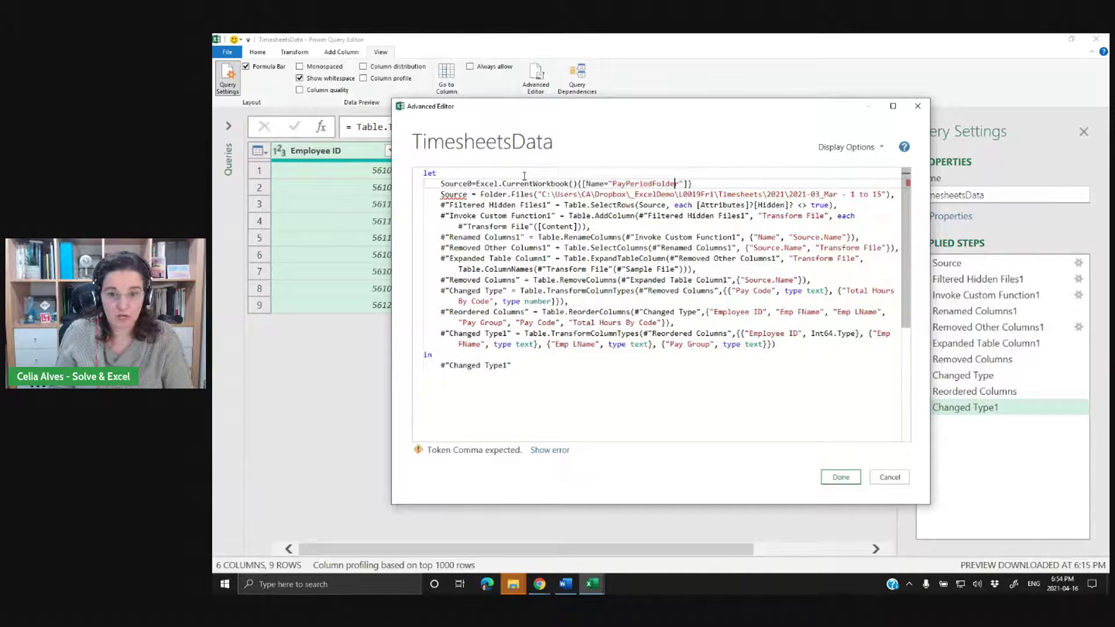
key("Right")
key("Right")
key("Right")
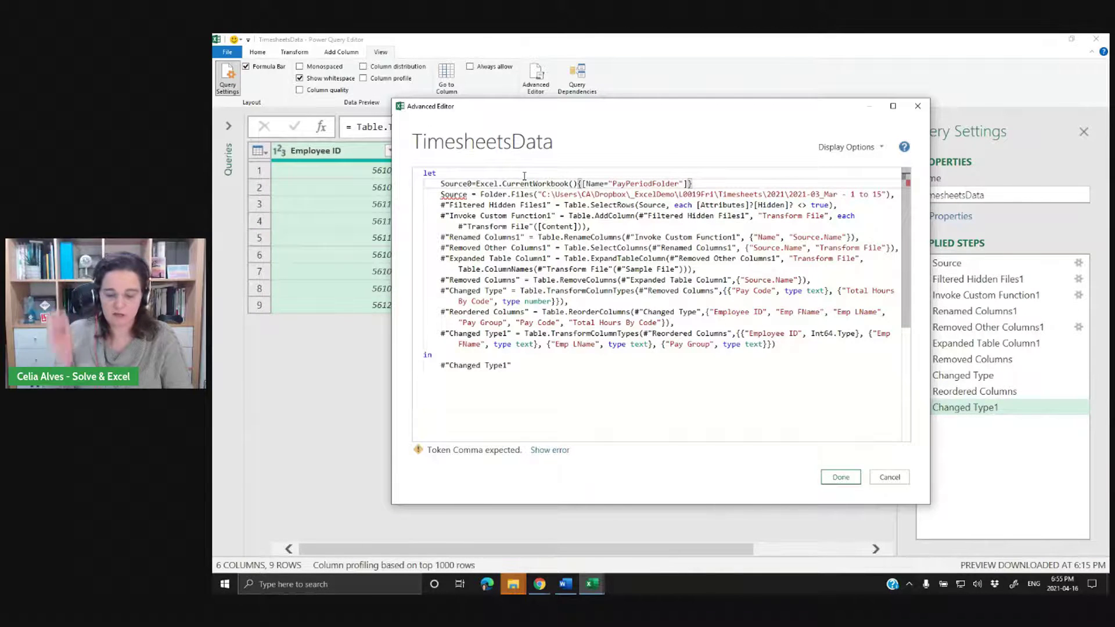
Complete the Source0 line by appending [Content][Column1]{0} and a closing comma.
type("[")
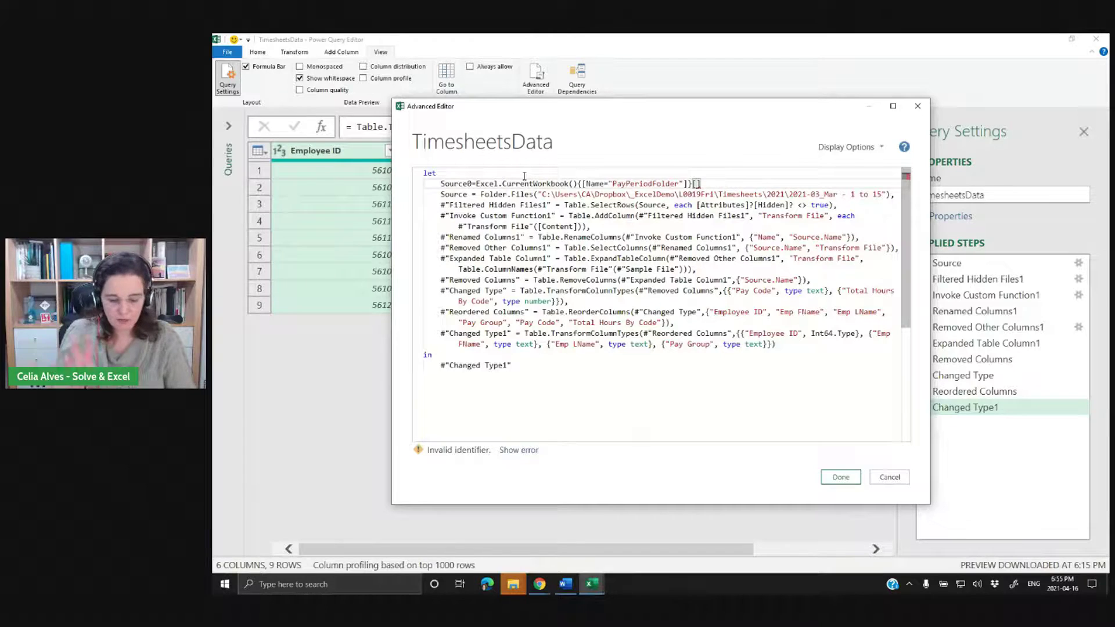
type("Con")
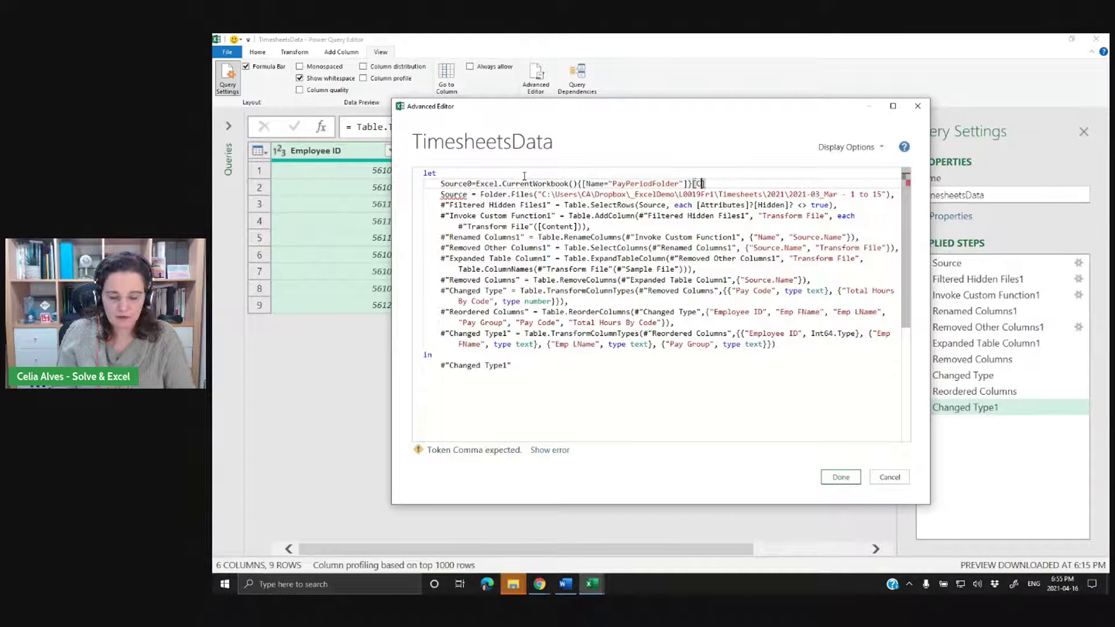
type("tent")
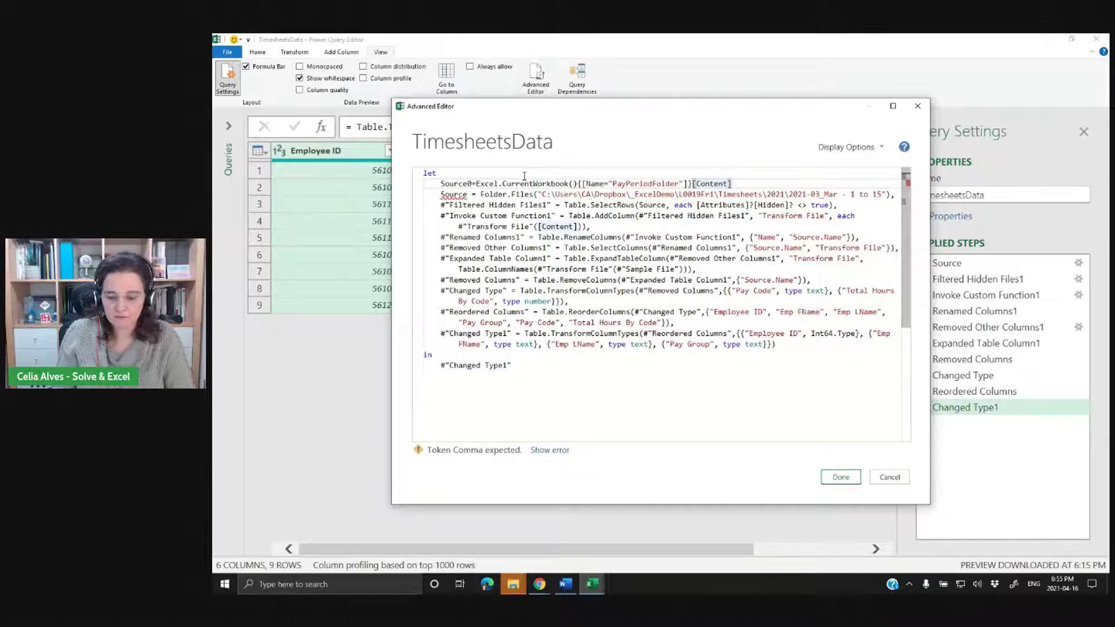
type("[")
type("Column")
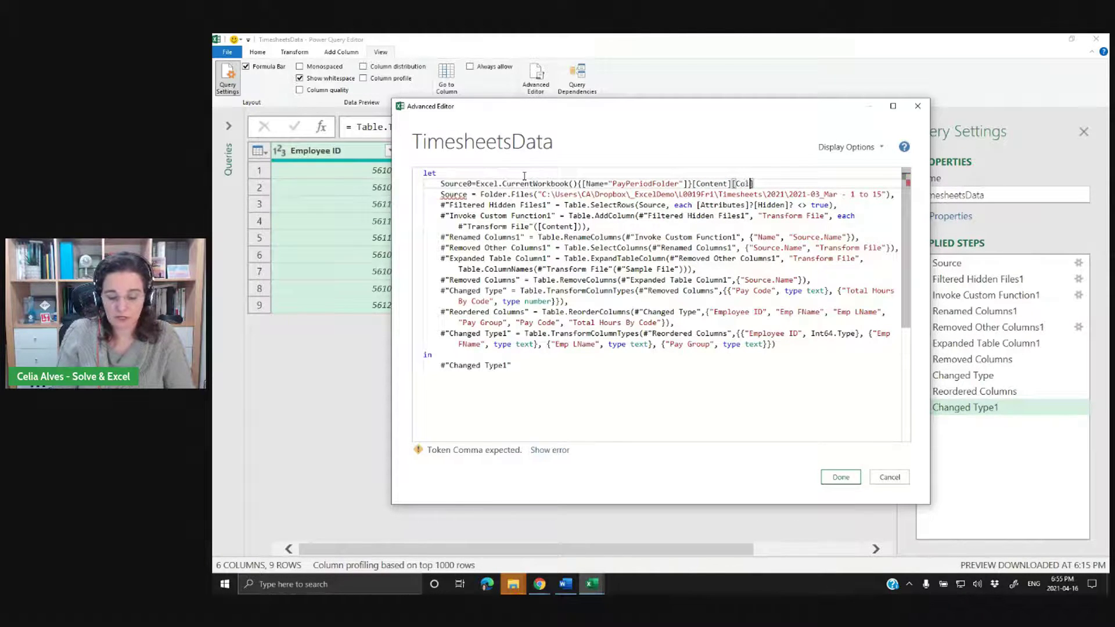
type("1]")
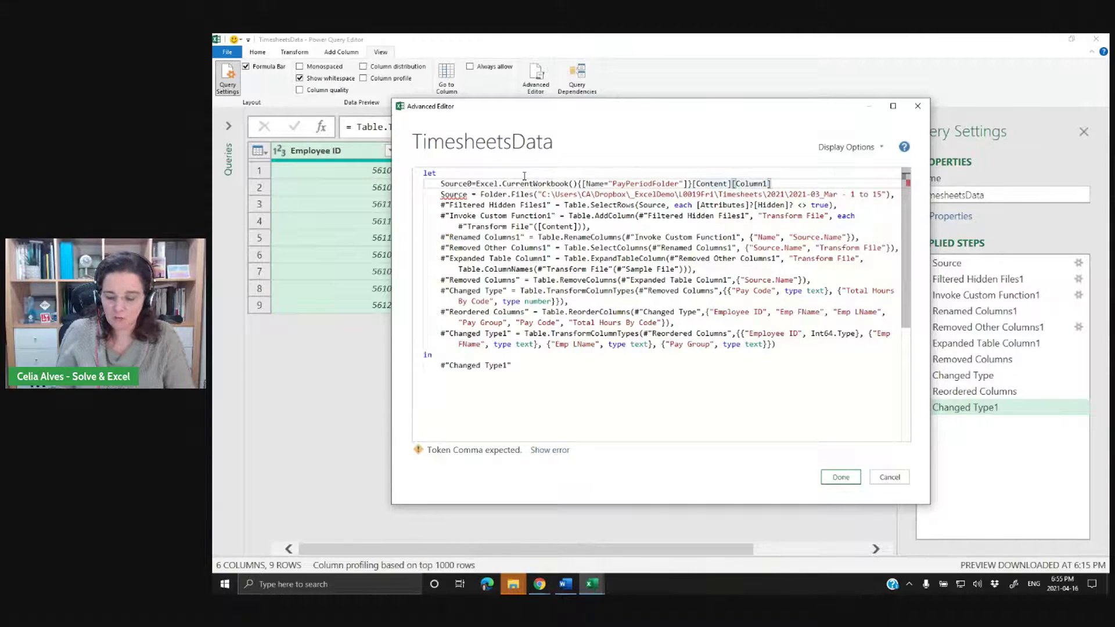
type("{")
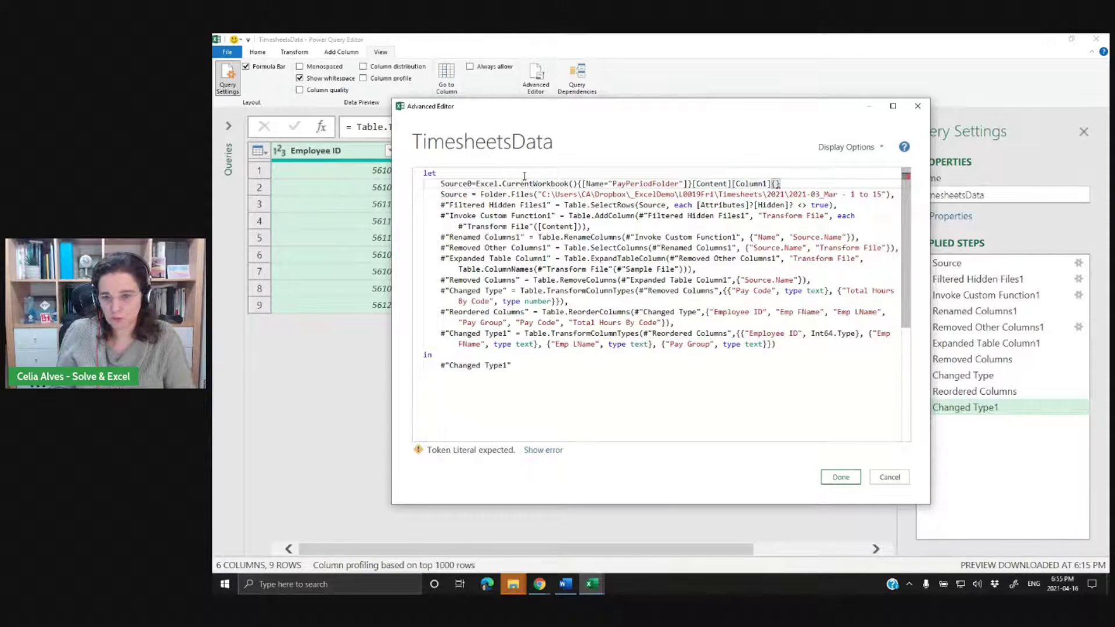
type("0}")
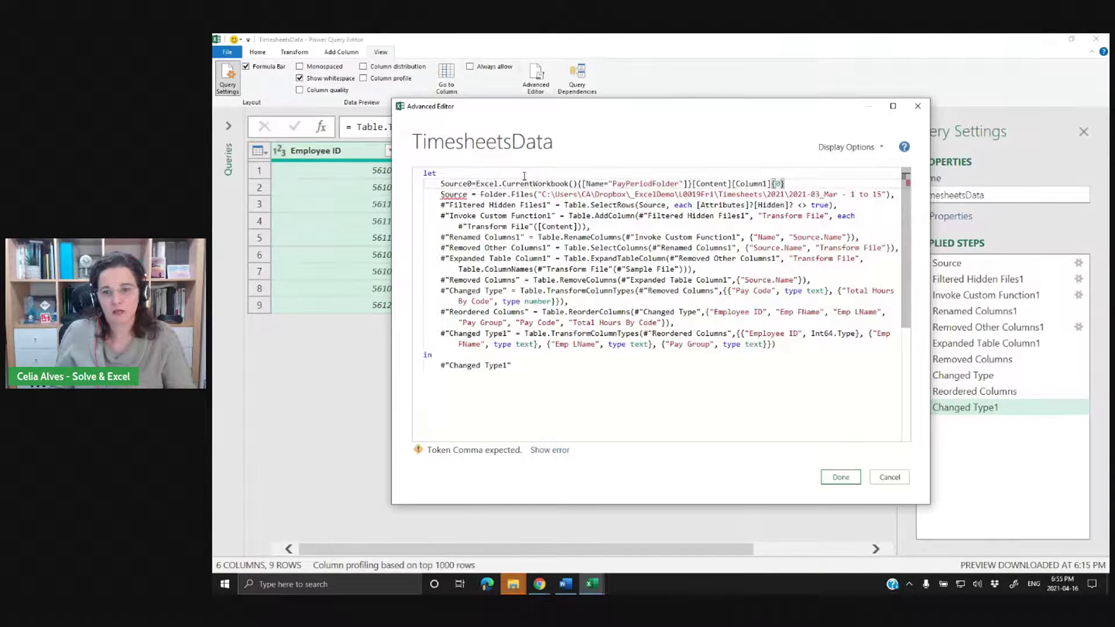
type(",")
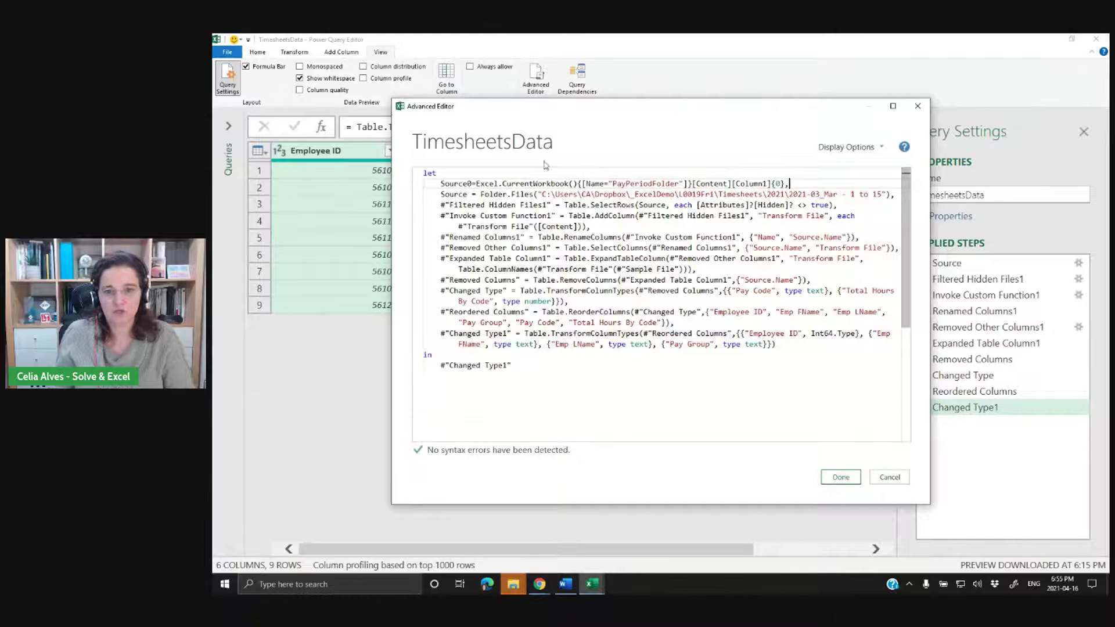
Apply the edited M code to the query and display the Source step's formula and preview.
left_click_drag(787, 185, 523, 181)
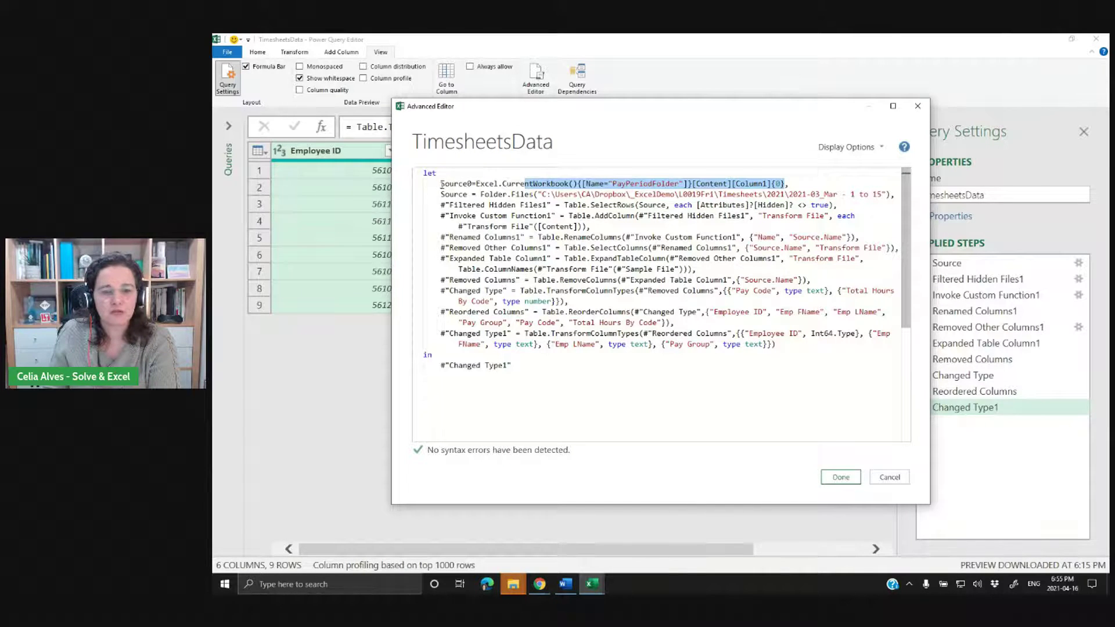
left_click(801, 185)
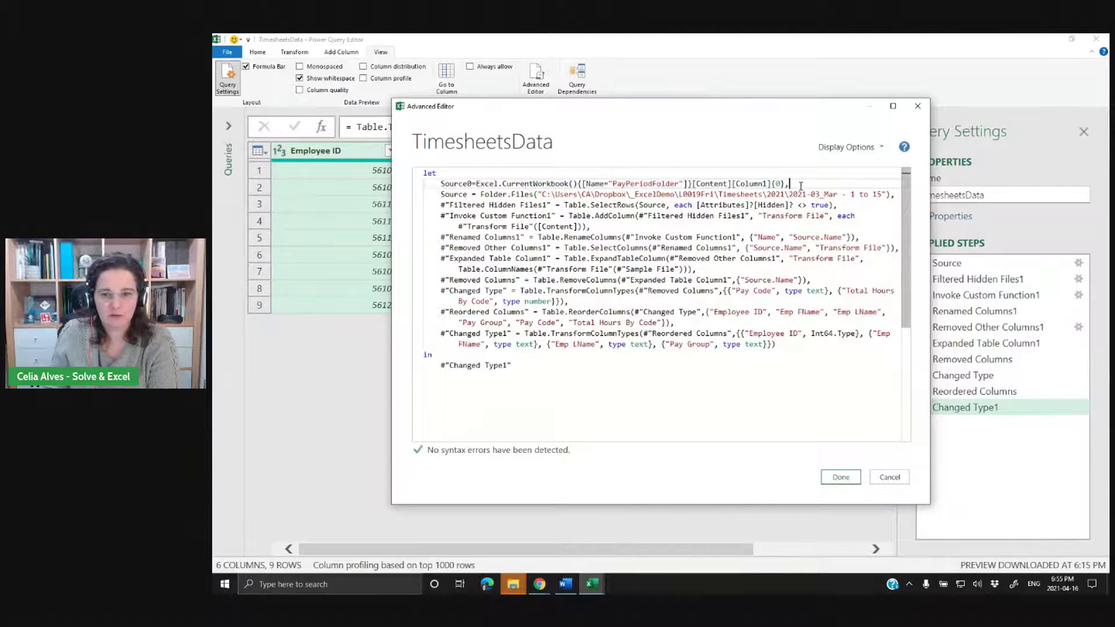
left_click(841, 477)
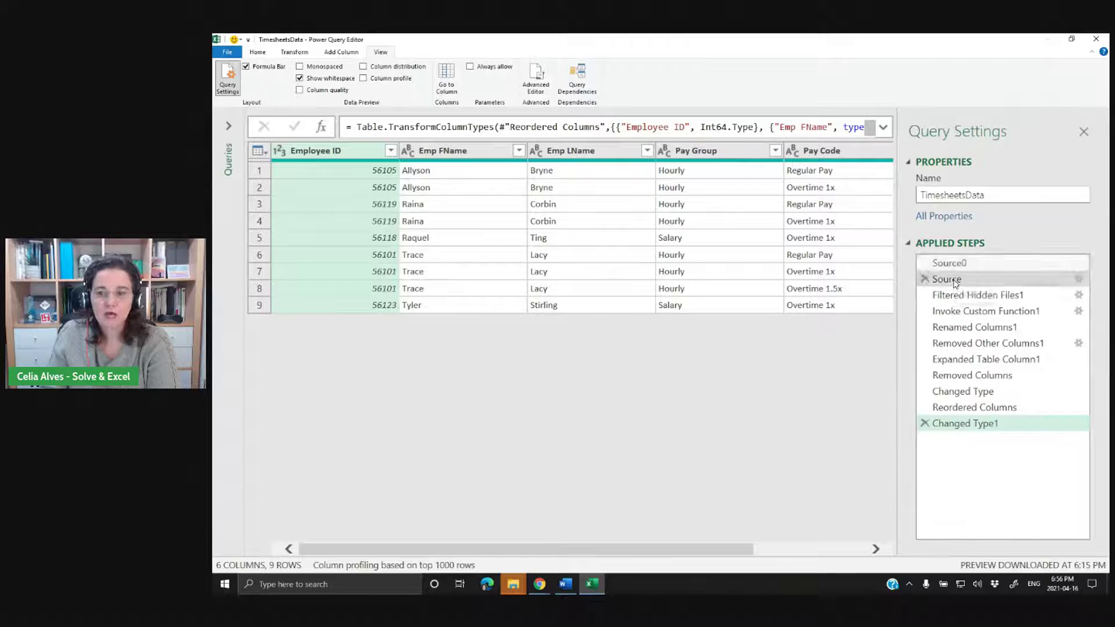
left_click(961, 279)
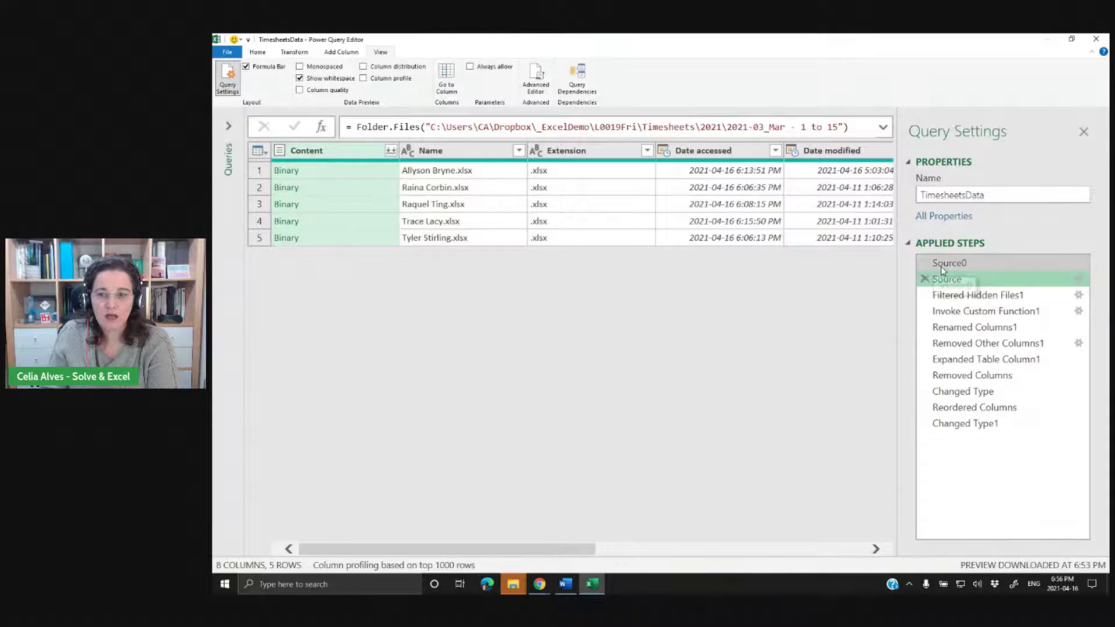
Compare the hard-coded folder path in the Source step's formula with the path returned by the Source0 step.
left_click_drag(426, 126, 845, 126)
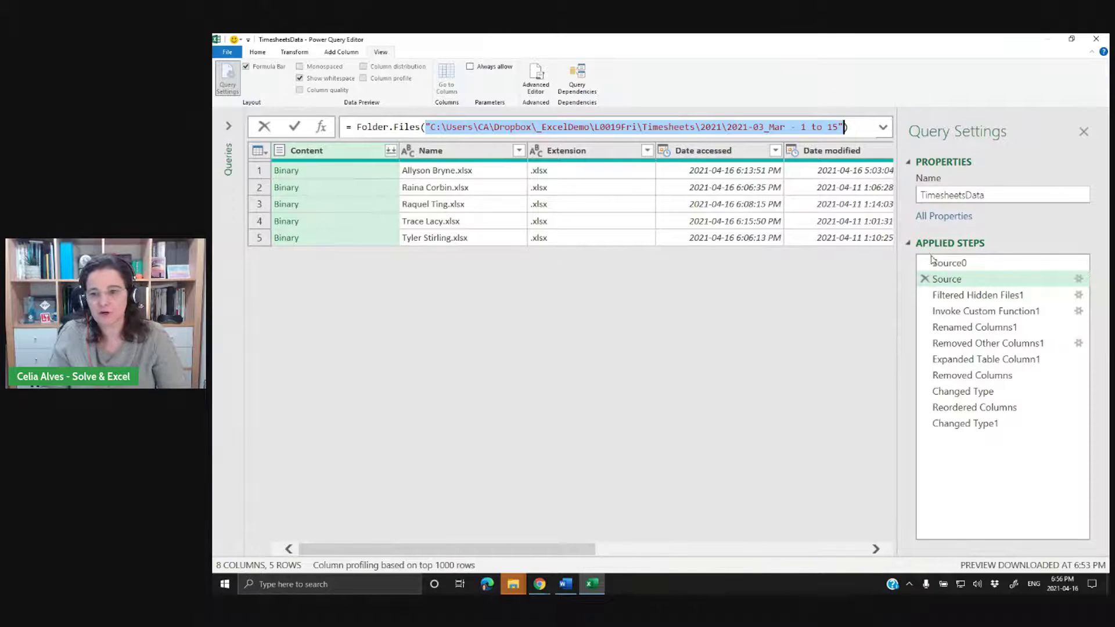
left_click(949, 266)
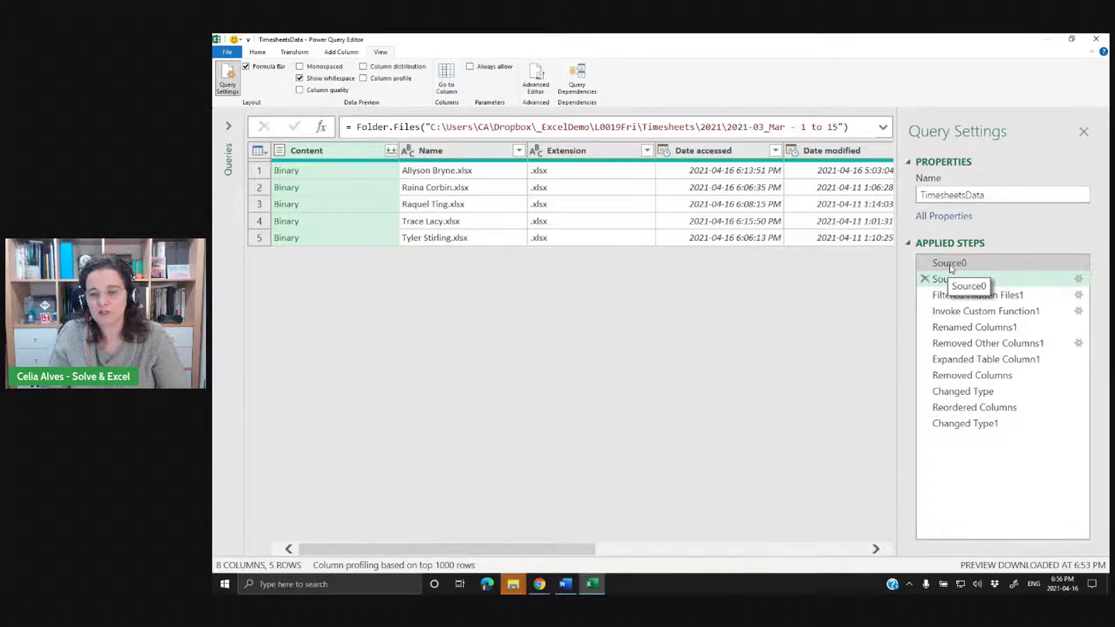
left_click(951, 267)
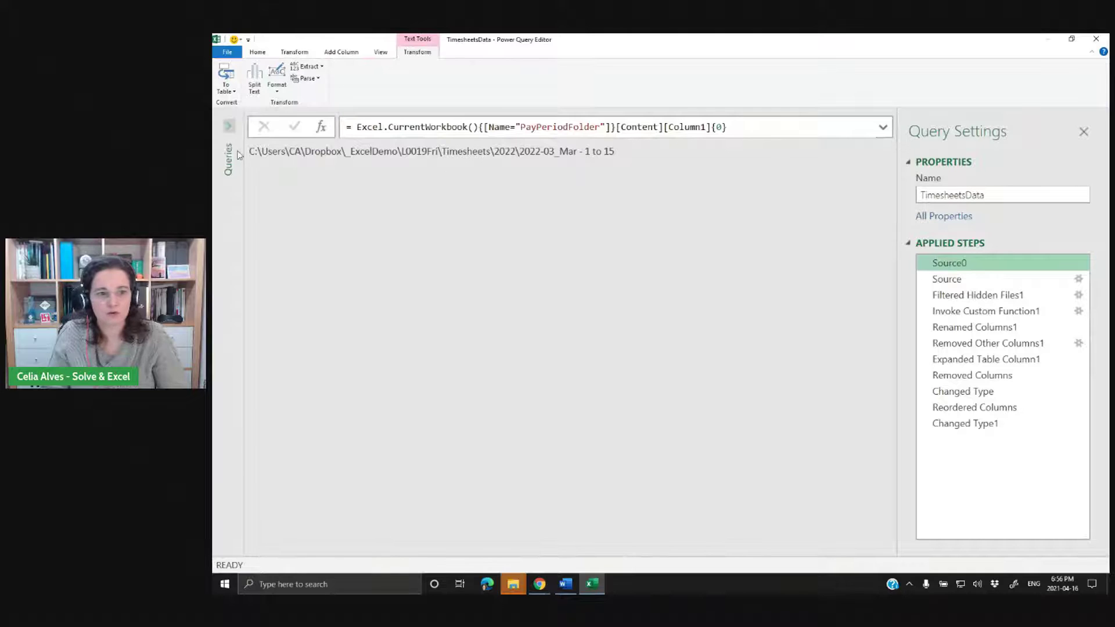
left_click_drag(250, 151, 612, 152)
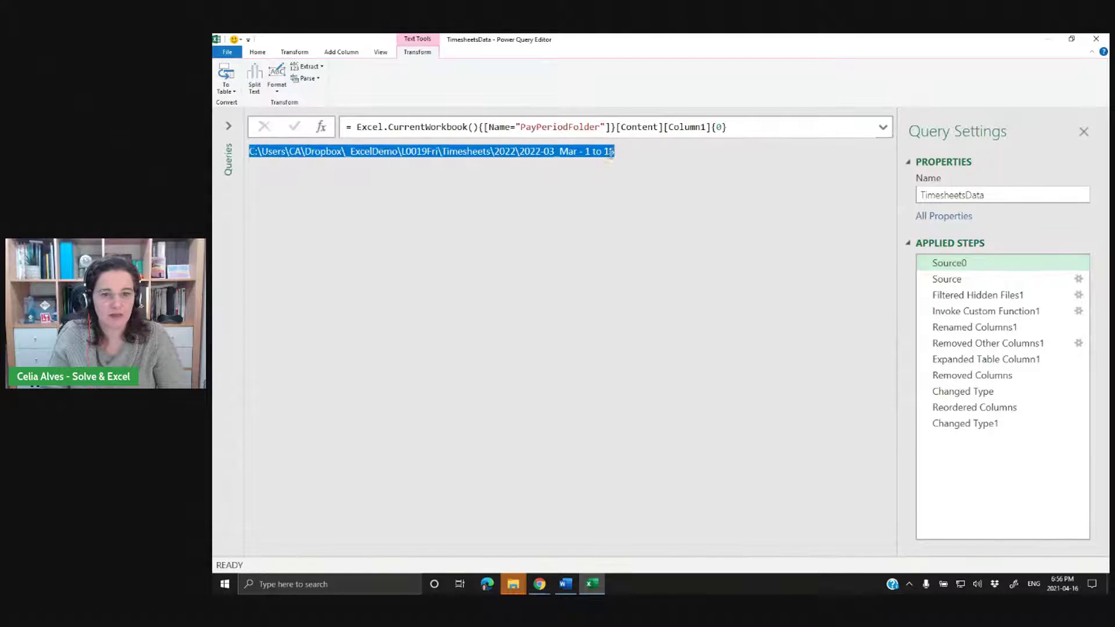
Replace the hard-coded path in the Source step's formula with Source0, making it Folder.Files(Source0).
left_click(950, 278)
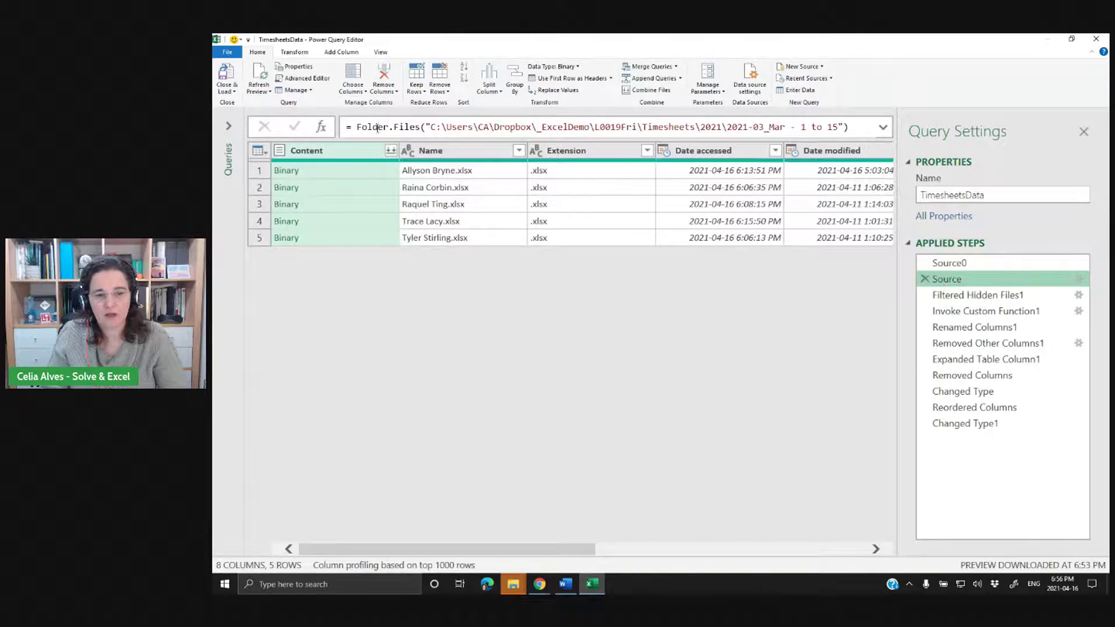
left_click_drag(427, 126, 844, 127)
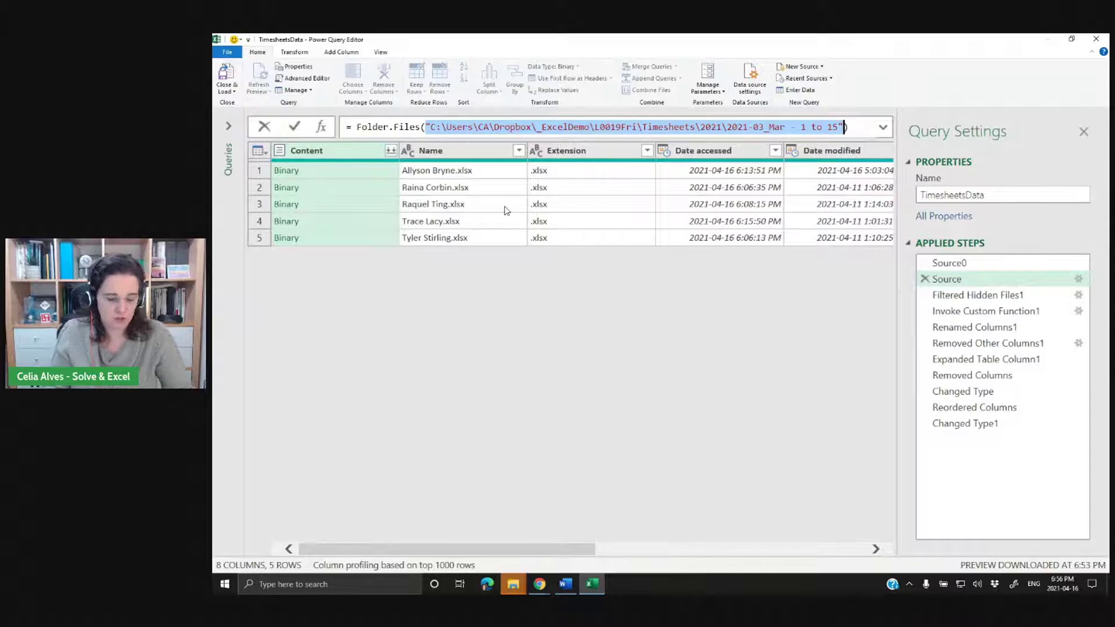
type("Source")
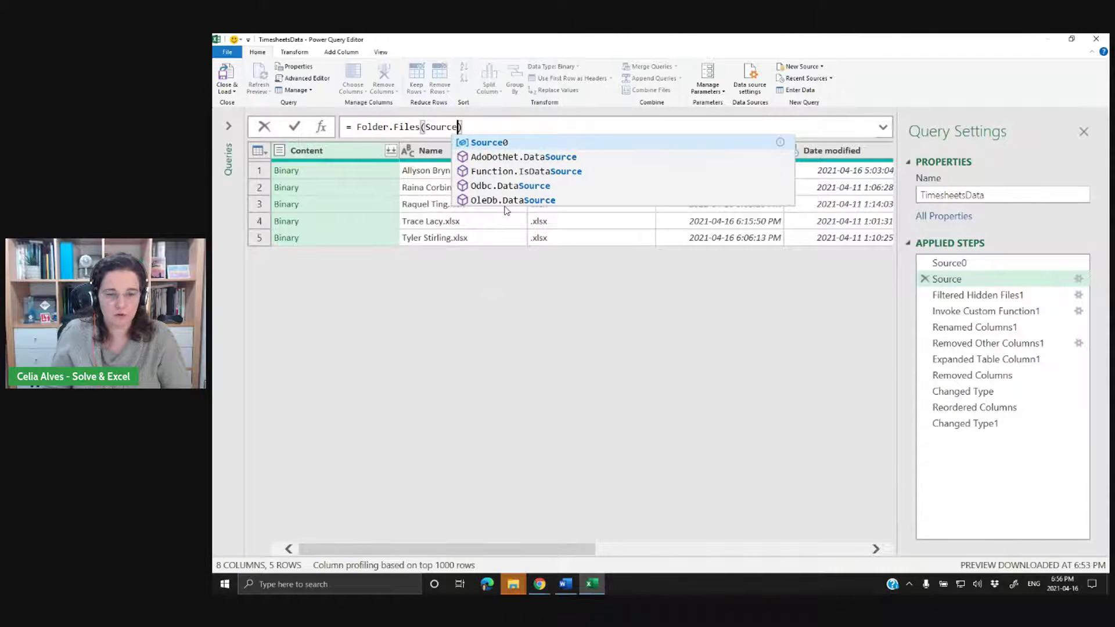
left_click(481, 143)
key("Return")
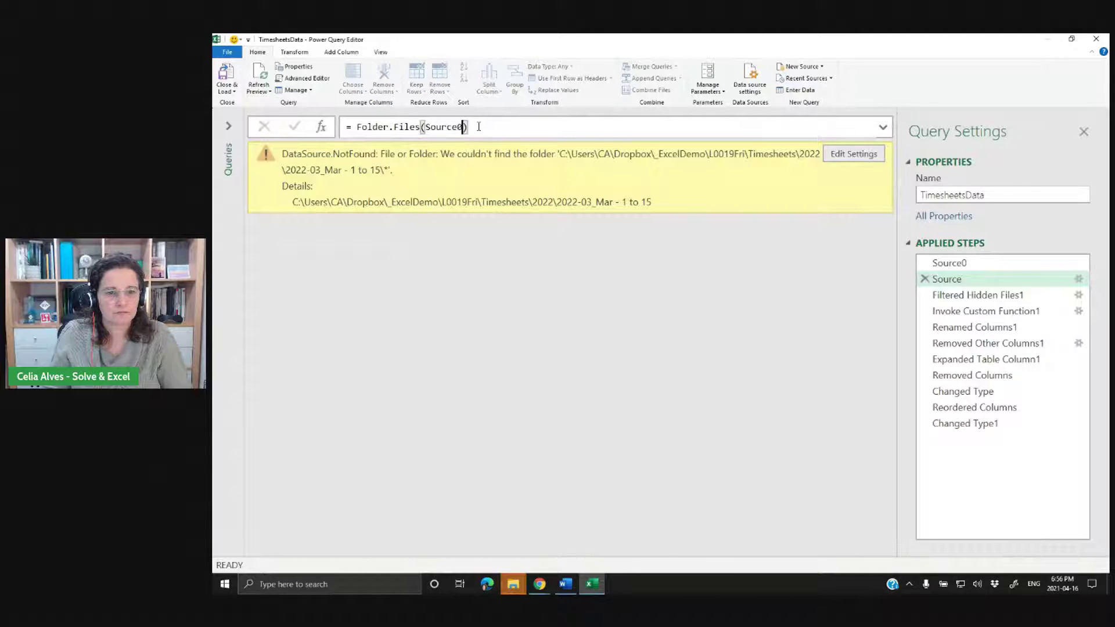
Review the Source0 reference in the Source step's formula and in the full M code of the TimesheetsData query.
left_click(460, 128)
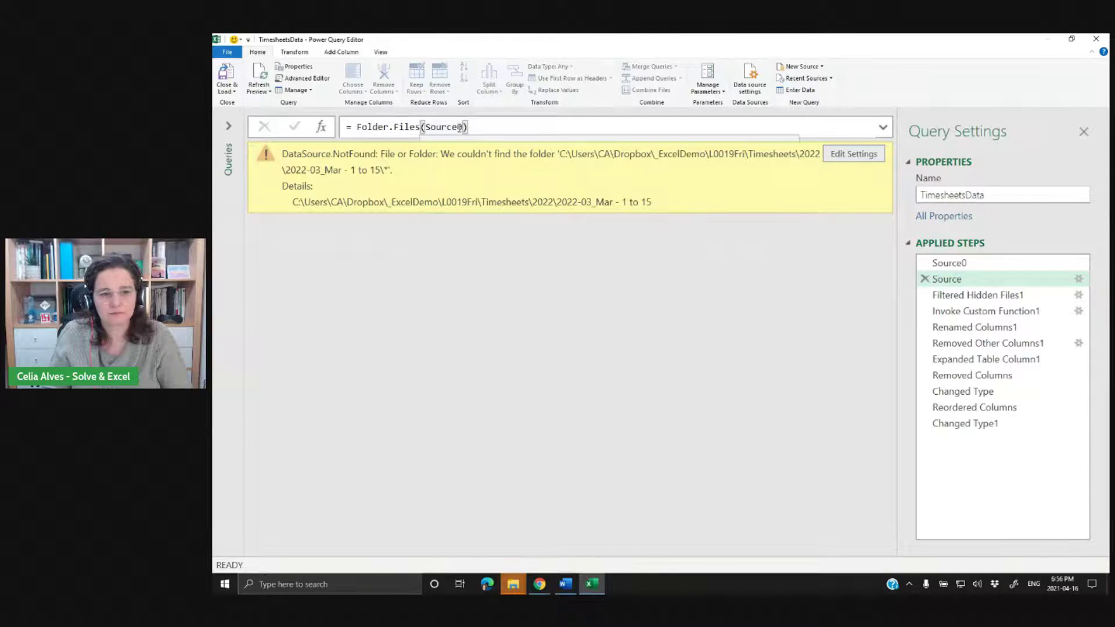
left_click_drag(421, 126, 453, 130)
left_click(478, 127)
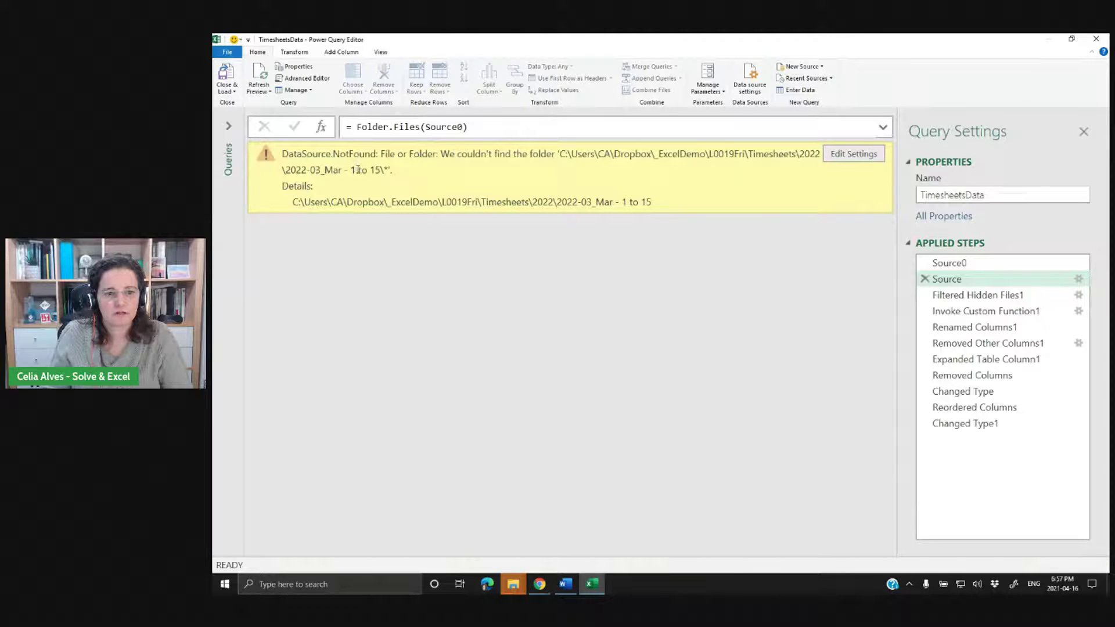
left_click(975, 264)
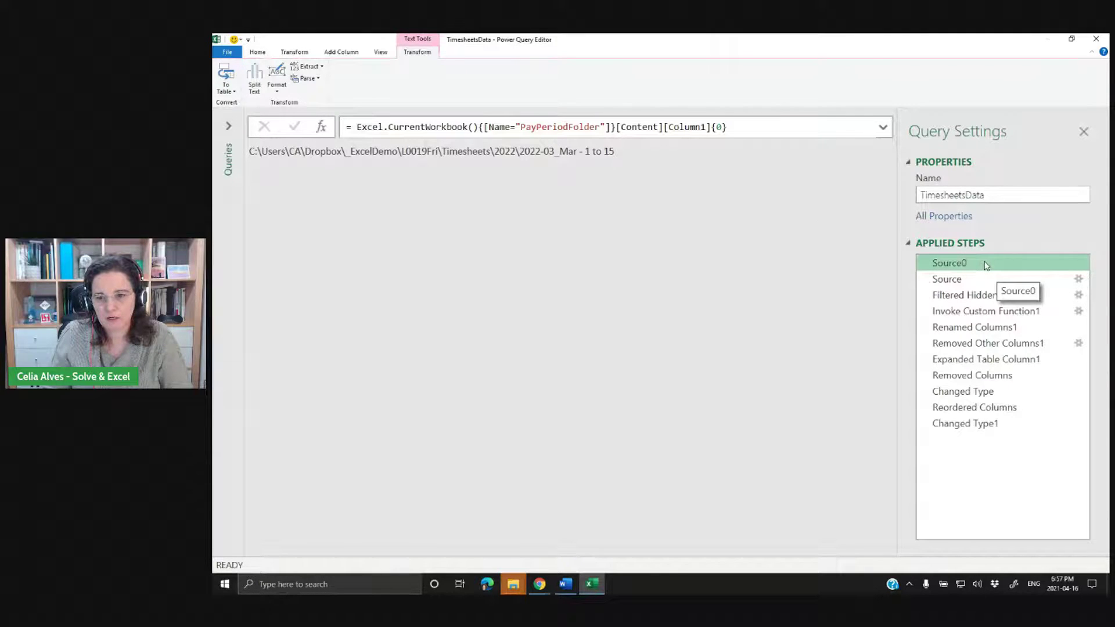
left_click(380, 52)
left_click(534, 77)
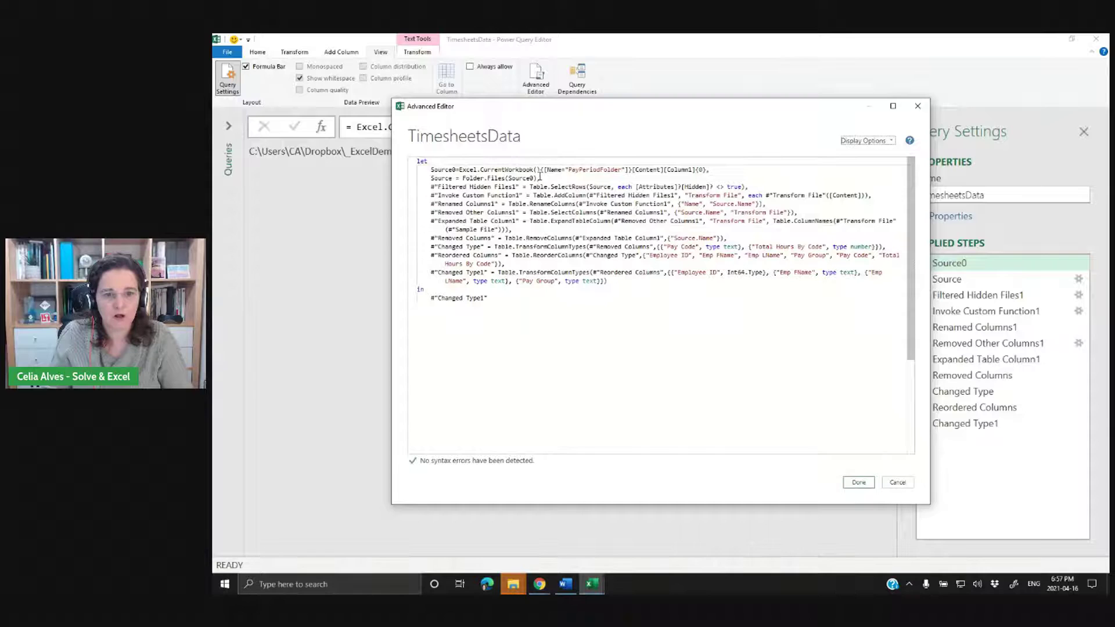
left_click_drag(432, 169, 460, 169)
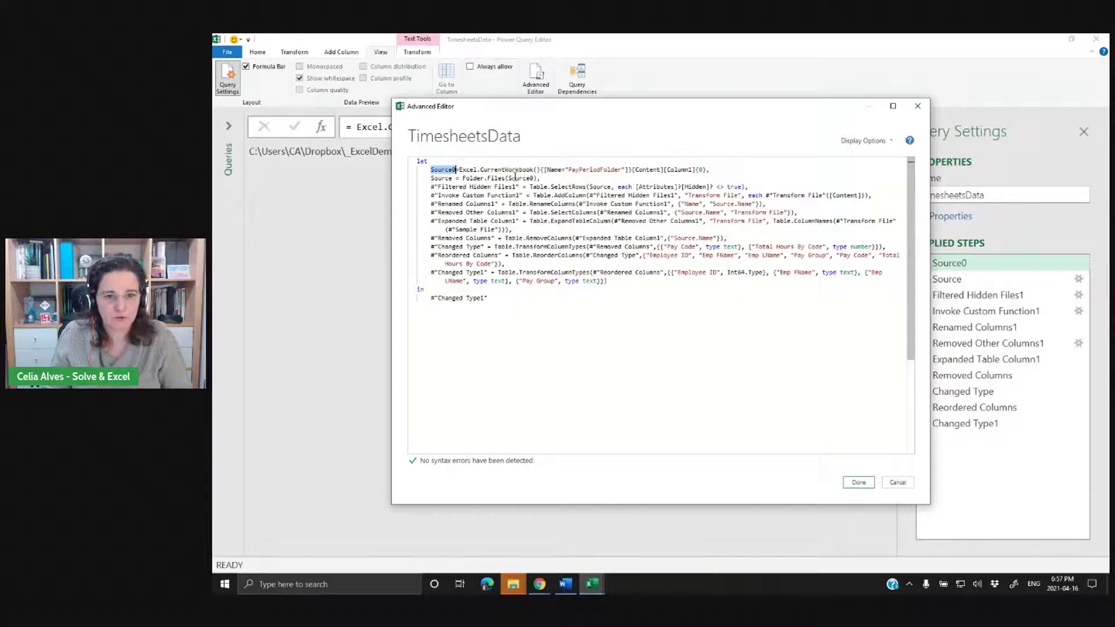
left_click_drag(509, 177, 515, 177)
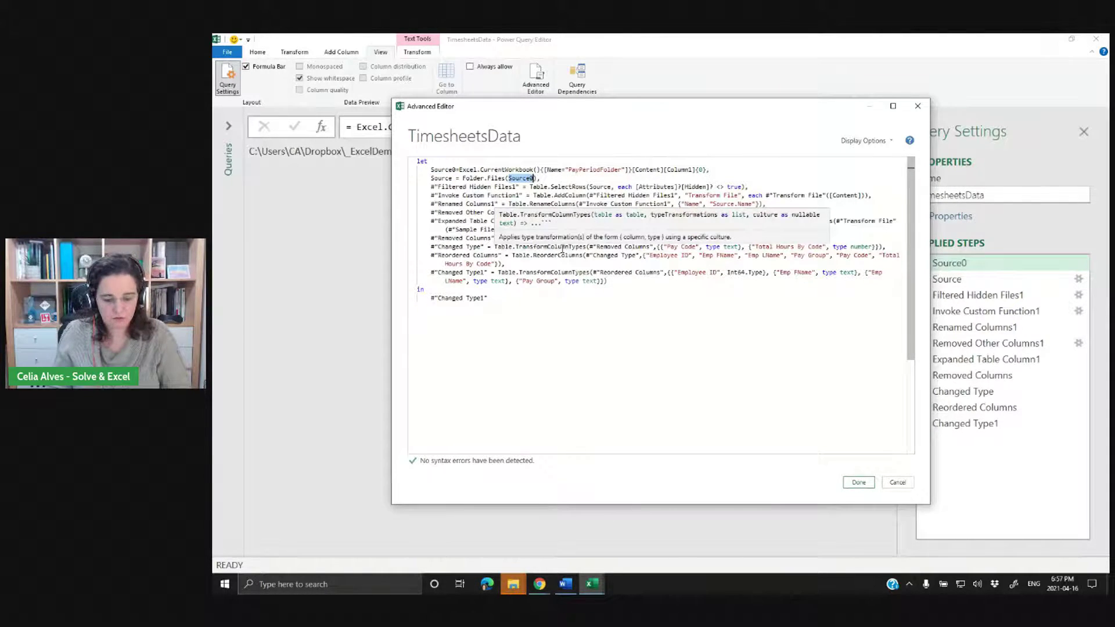
key("Left")
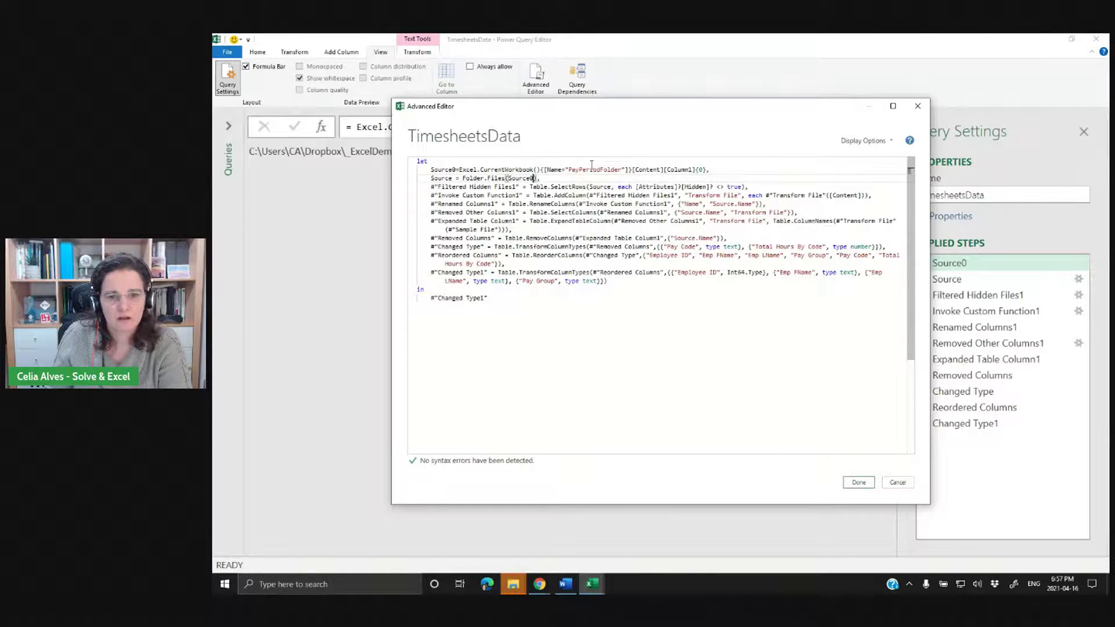
left_click(858, 483)
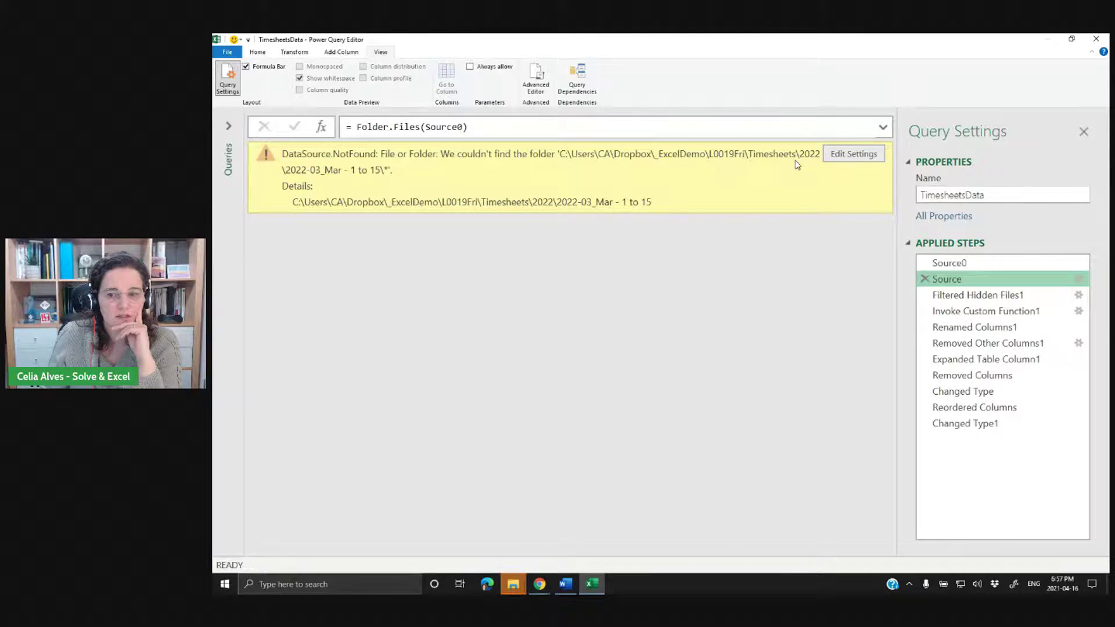
Close and load the edited query, refresh TimesheetsData, and go to the START sheet.
left_click(259, 52)
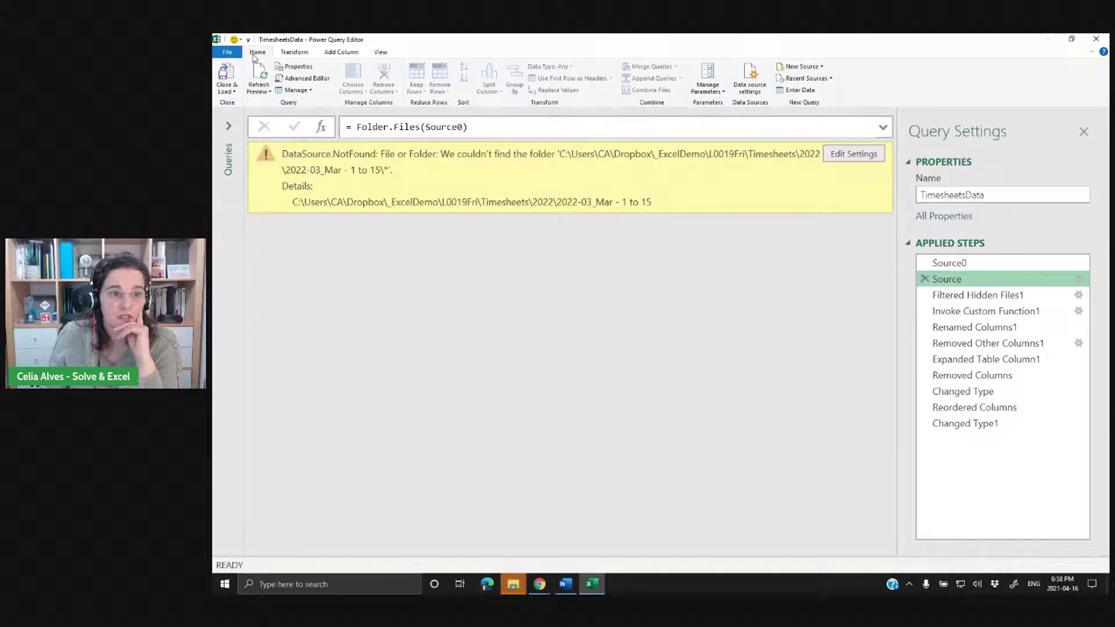
left_click(227, 76)
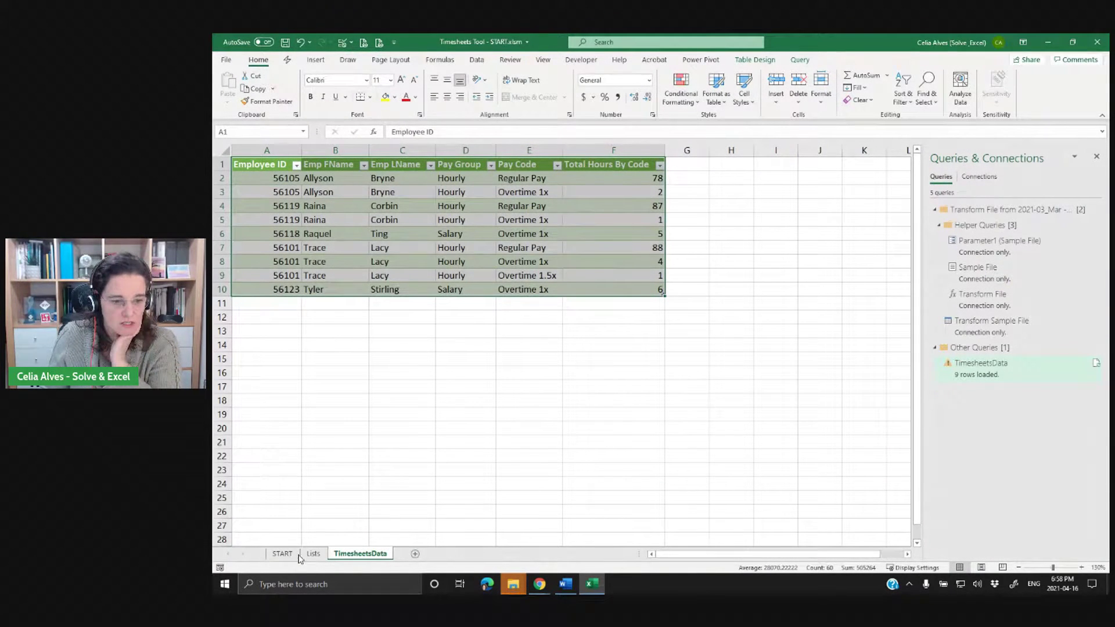
left_click(1095, 364)
left_click(282, 553)
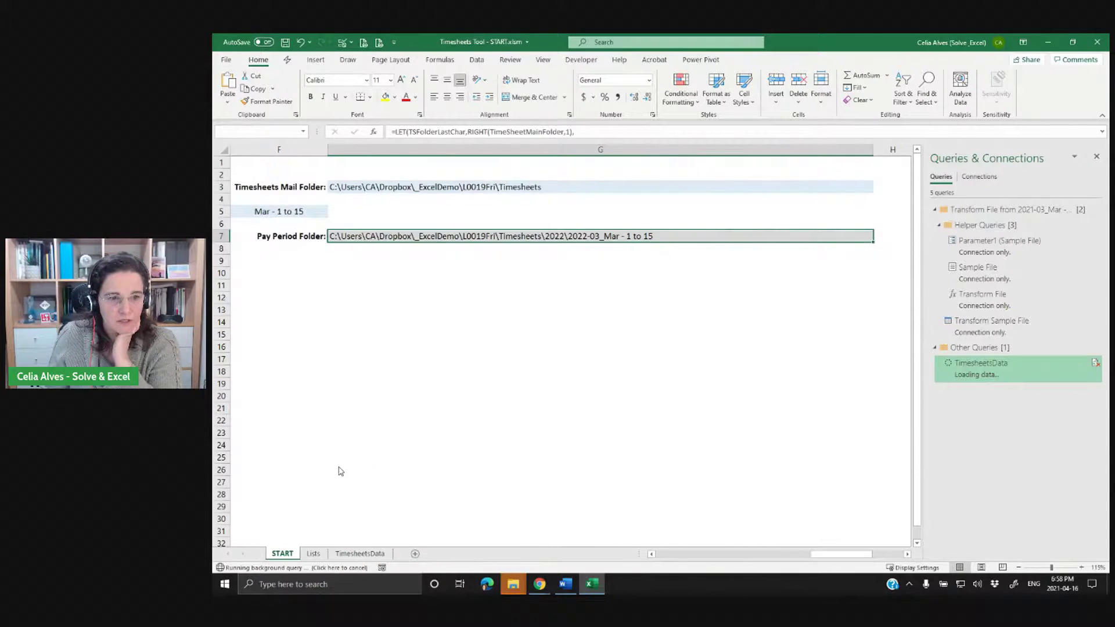
left_click(665, 339)
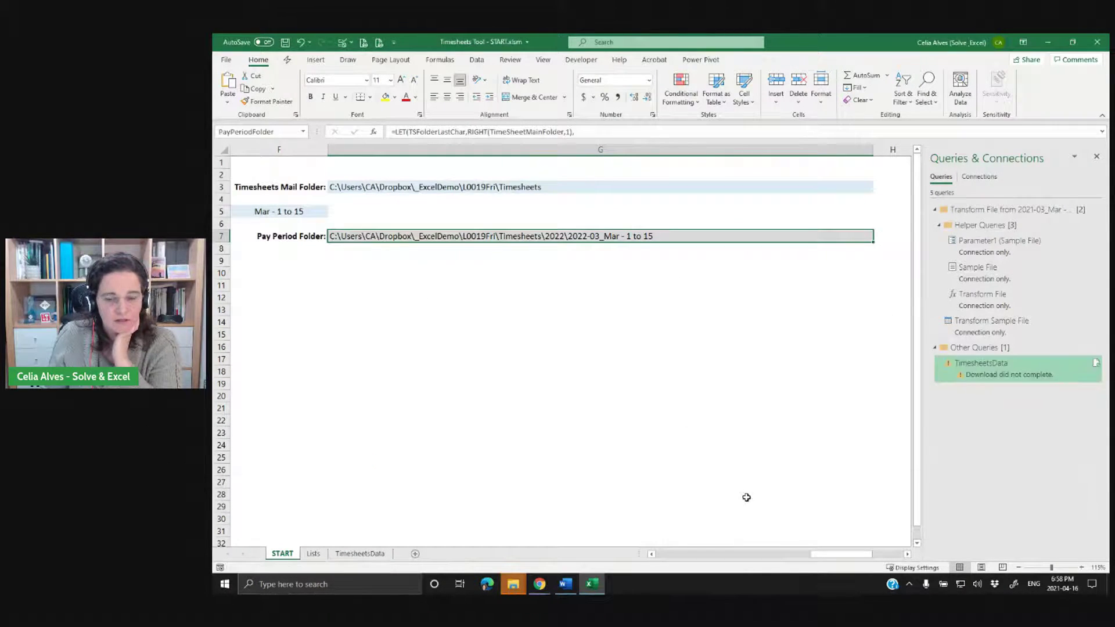
Inspect the Year and Pay Period Folder cells, then switch to File Explorer to check the year folders inside Timesheets.
left_click_drag(773, 558, 667, 559)
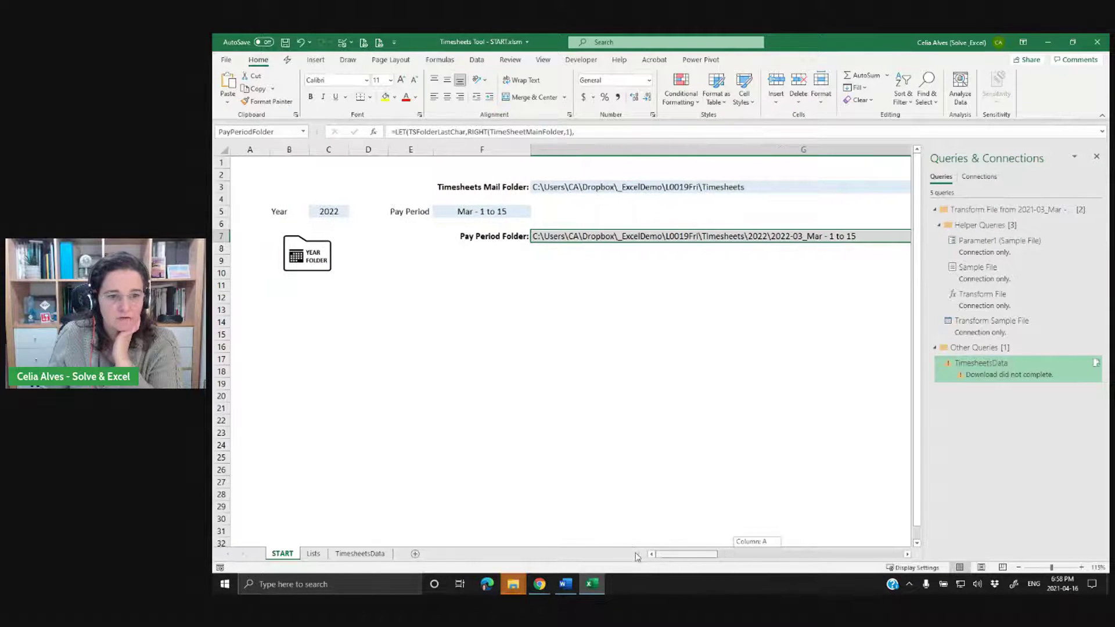
left_click(331, 212)
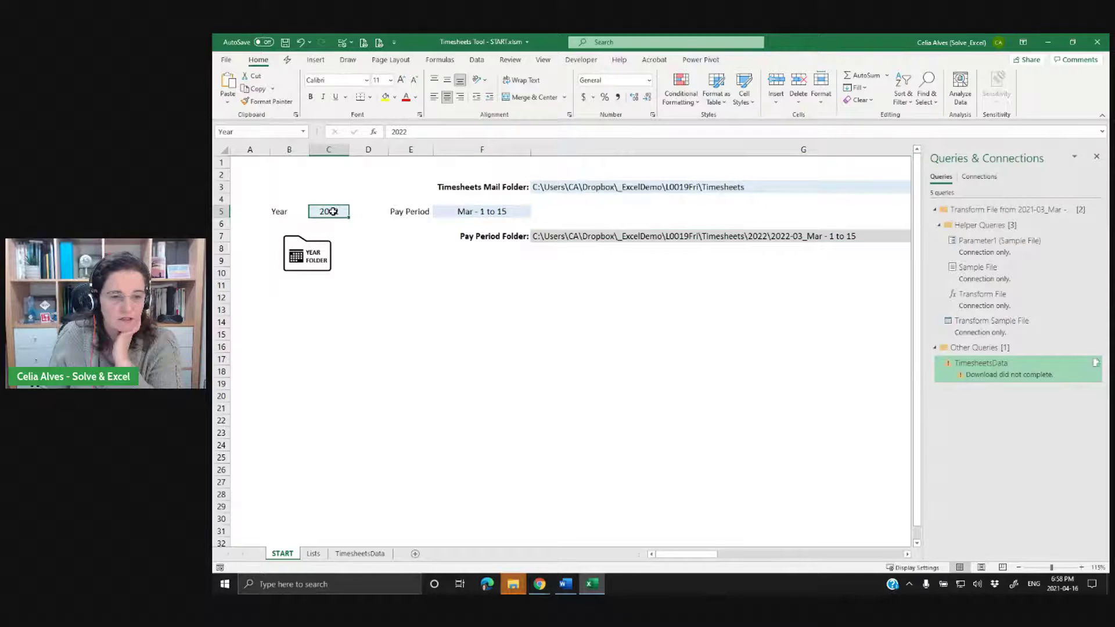
left_click(570, 236)
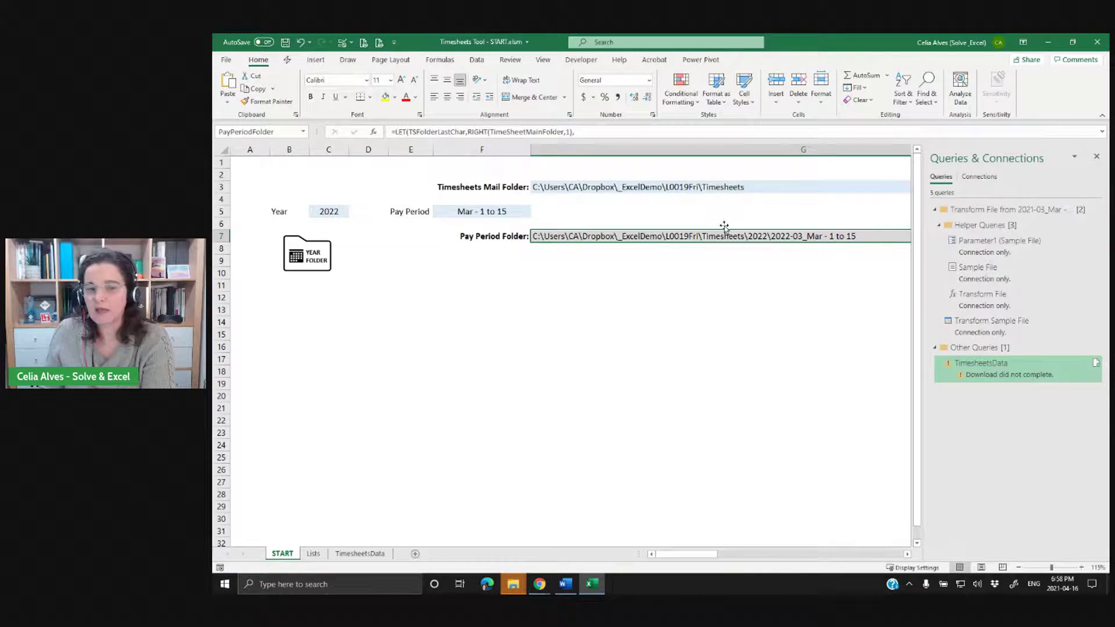
left_click(330, 214)
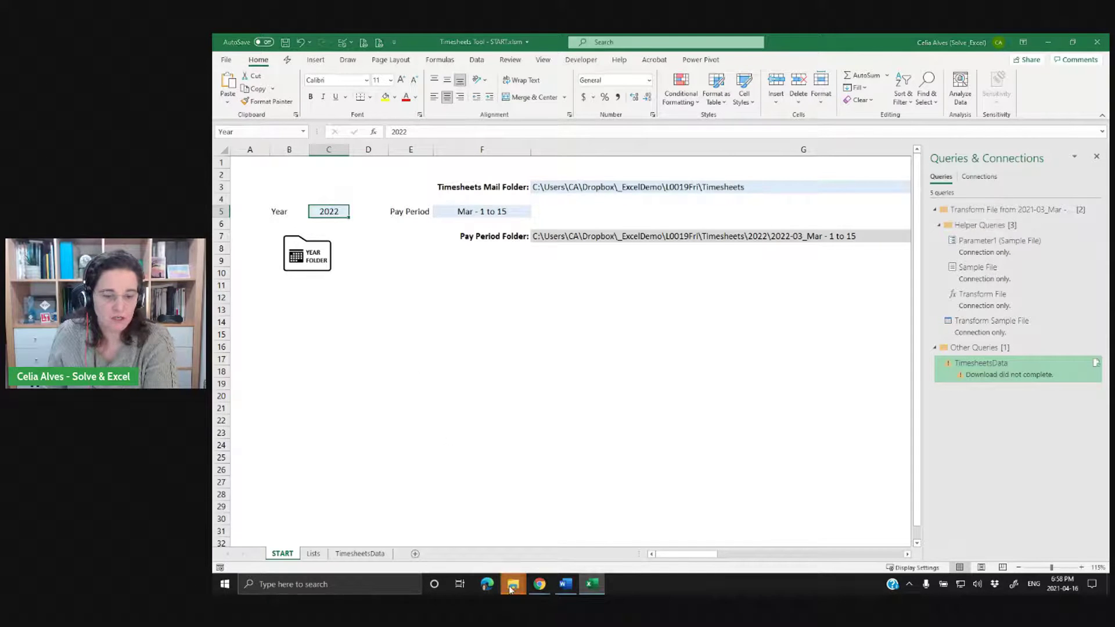
left_click(512, 586)
left_click(524, 527)
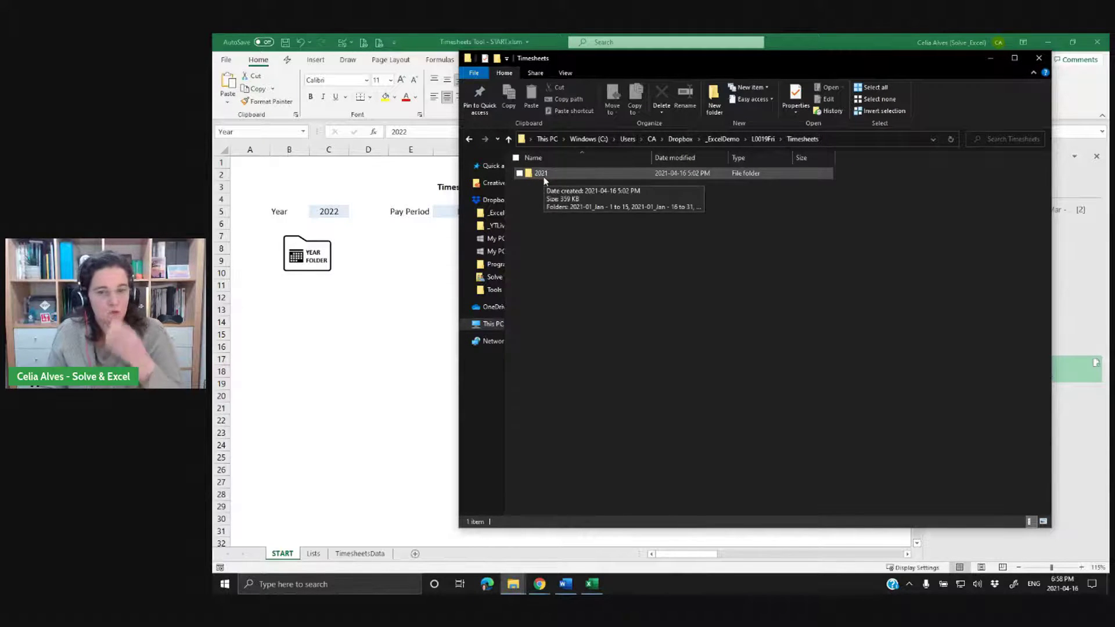
Back in Excel, set the Year cell on the START sheet to 2021.
left_click(329, 212)
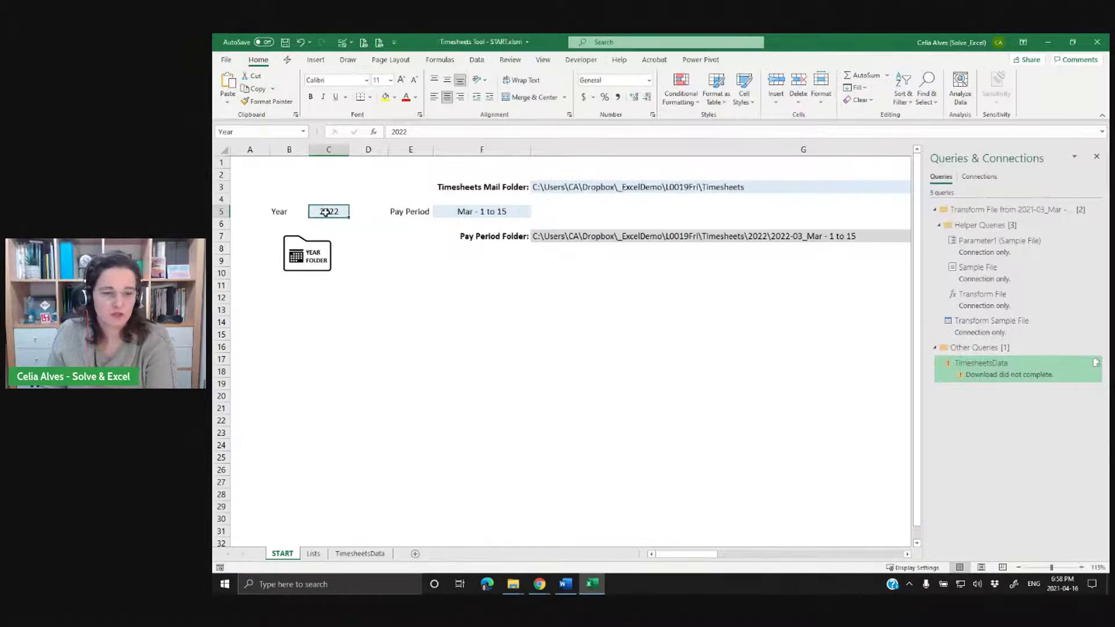
type("2021")
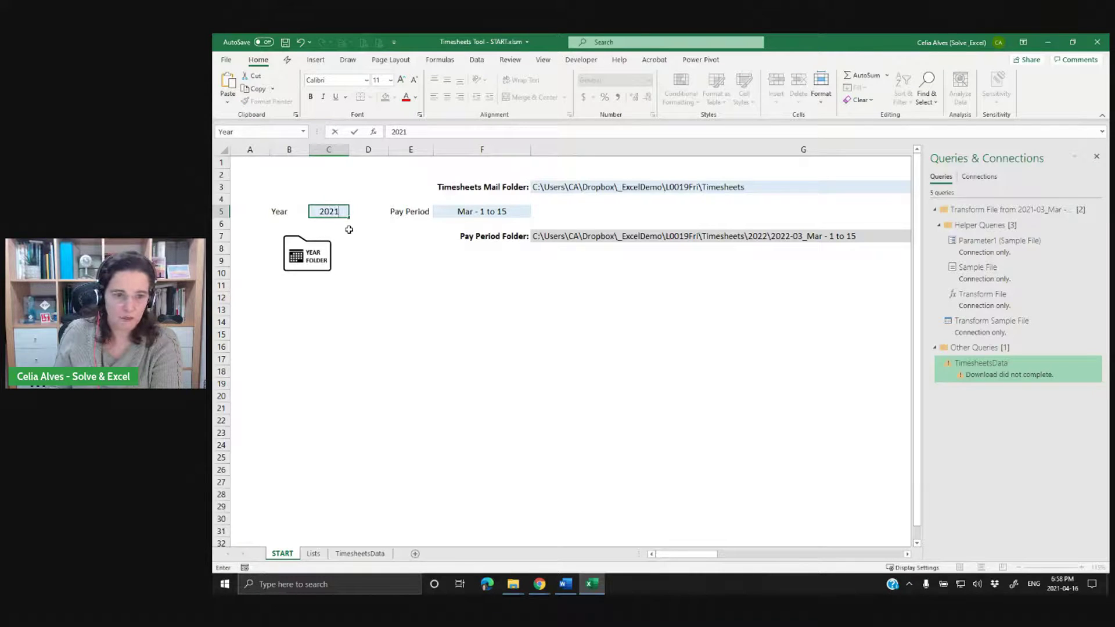
key("Return")
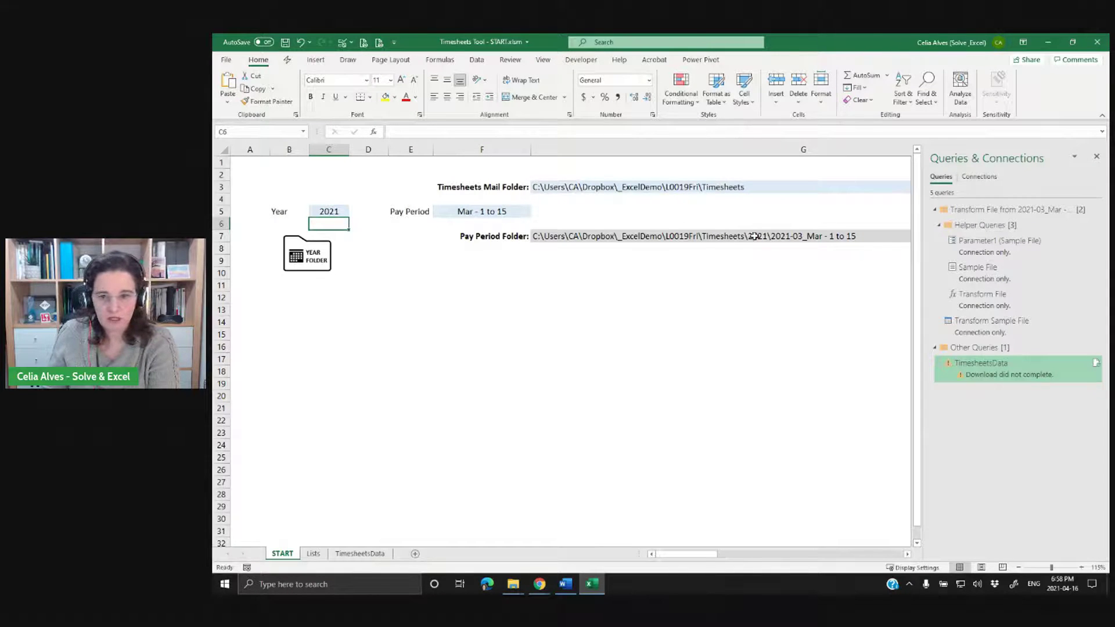
Reopen the TimesheetsData query in the Power Query Editor and refresh the preview of its Source step.
double_click(970, 370)
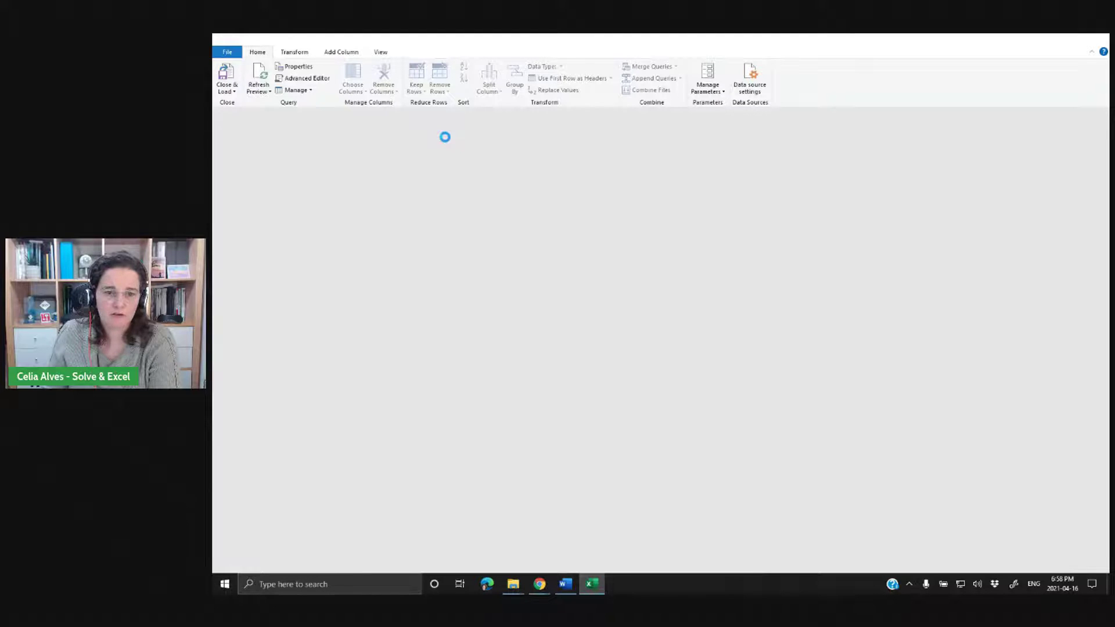
left_click(1017, 212)
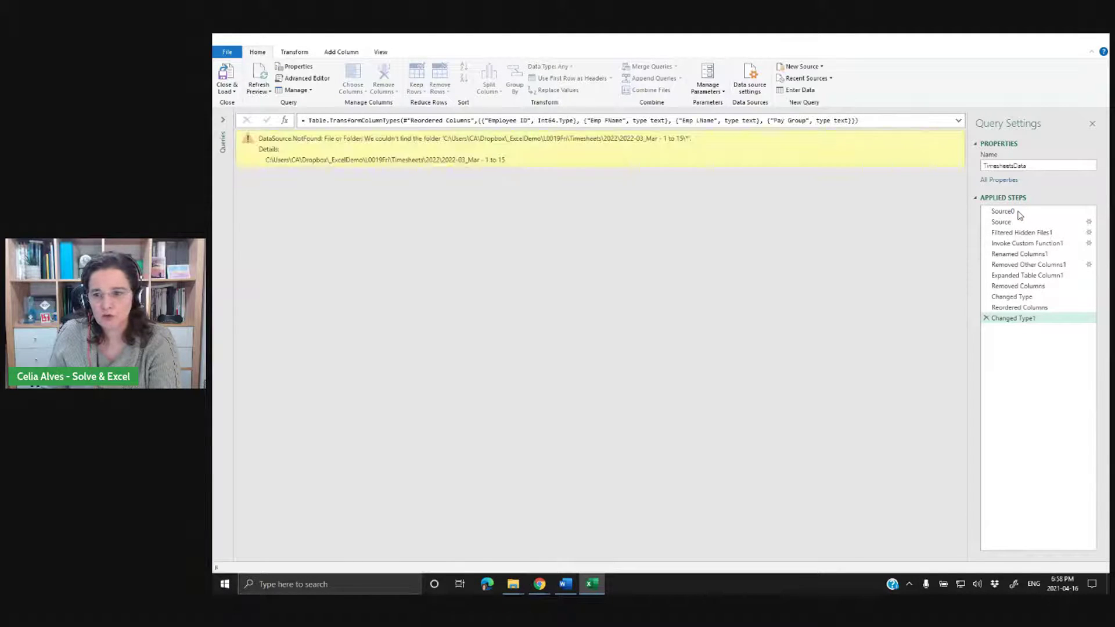
left_click(1014, 223)
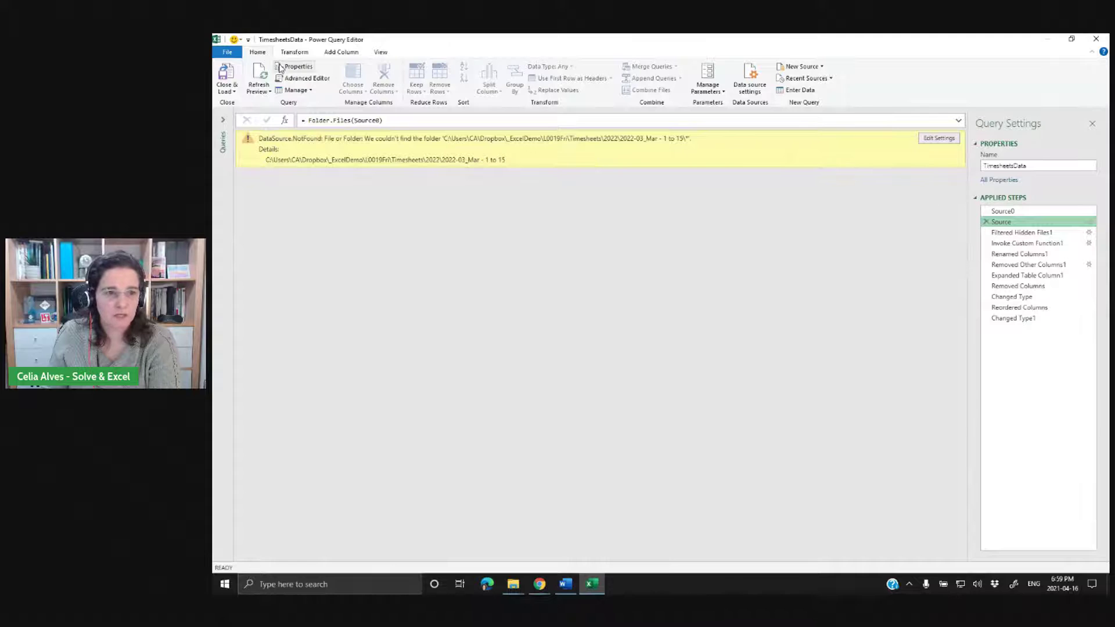
left_click(259, 72)
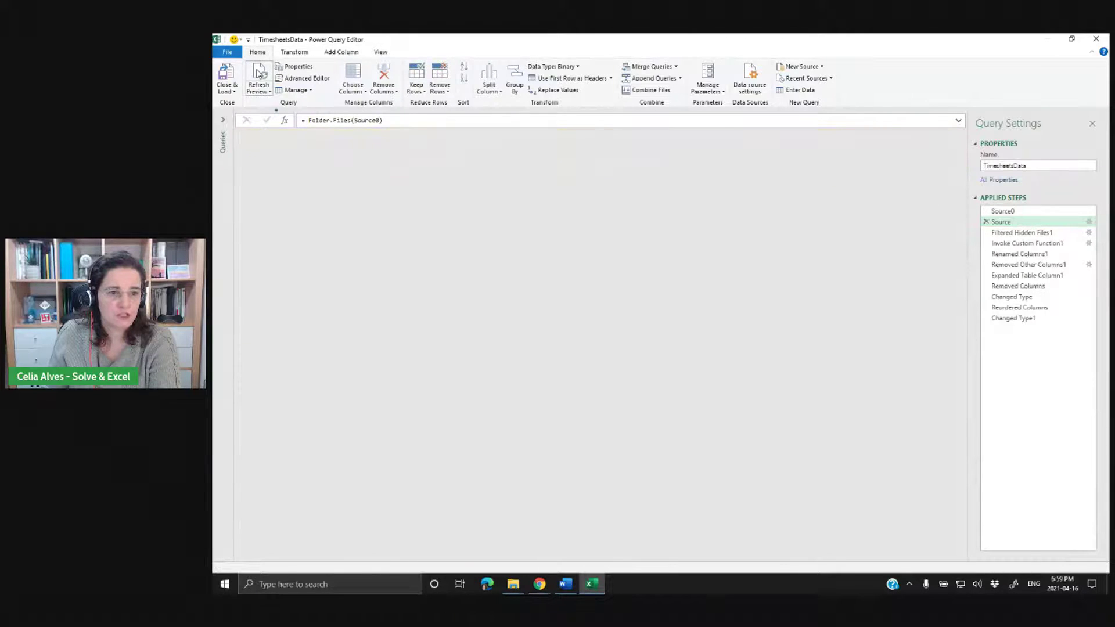
Check the previews of the Filtered Hidden Files1 and Changed Type1 steps, and expand the list of queries.
left_click(1027, 233)
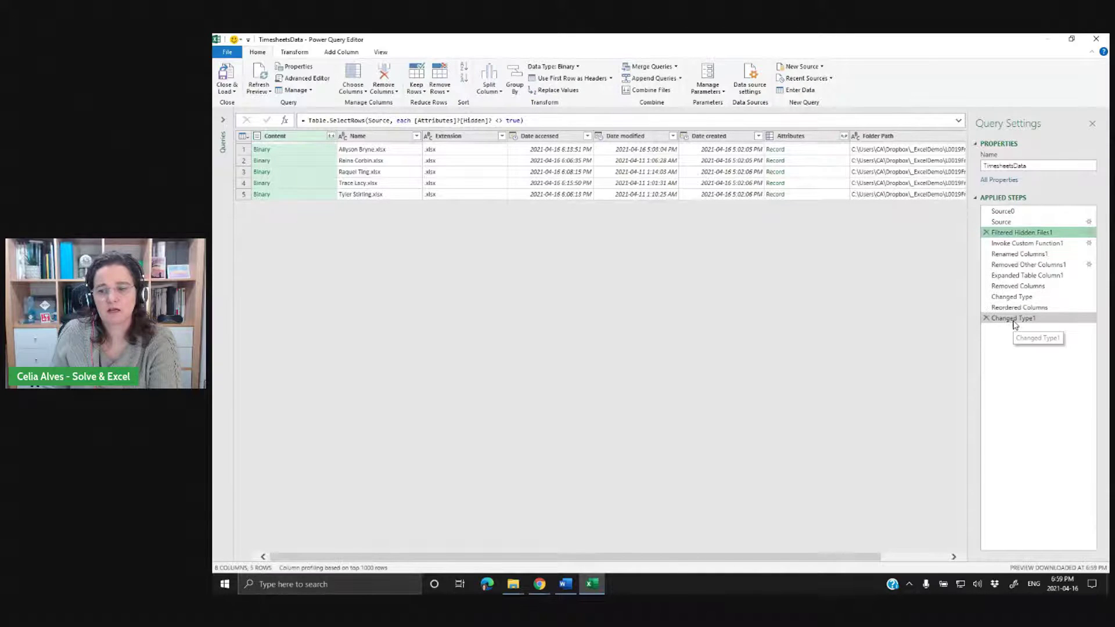
left_click(1014, 318)
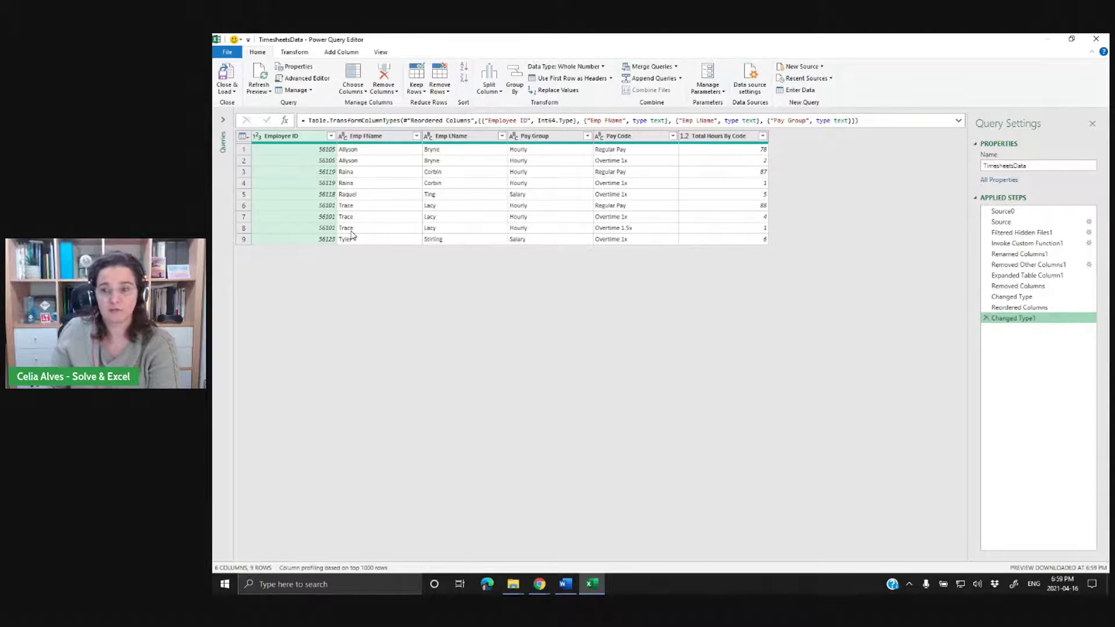
left_click(223, 125)
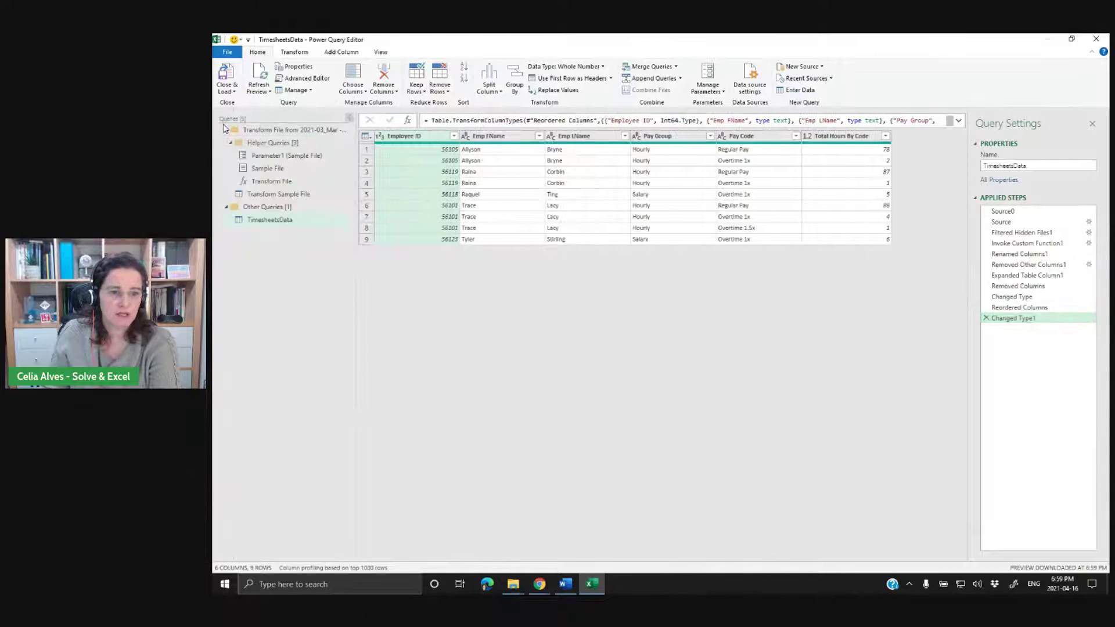
Inspect the folder path used by the Source step of the Sample File helper query, enlarging the editor display for readability.
double_click(278, 169)
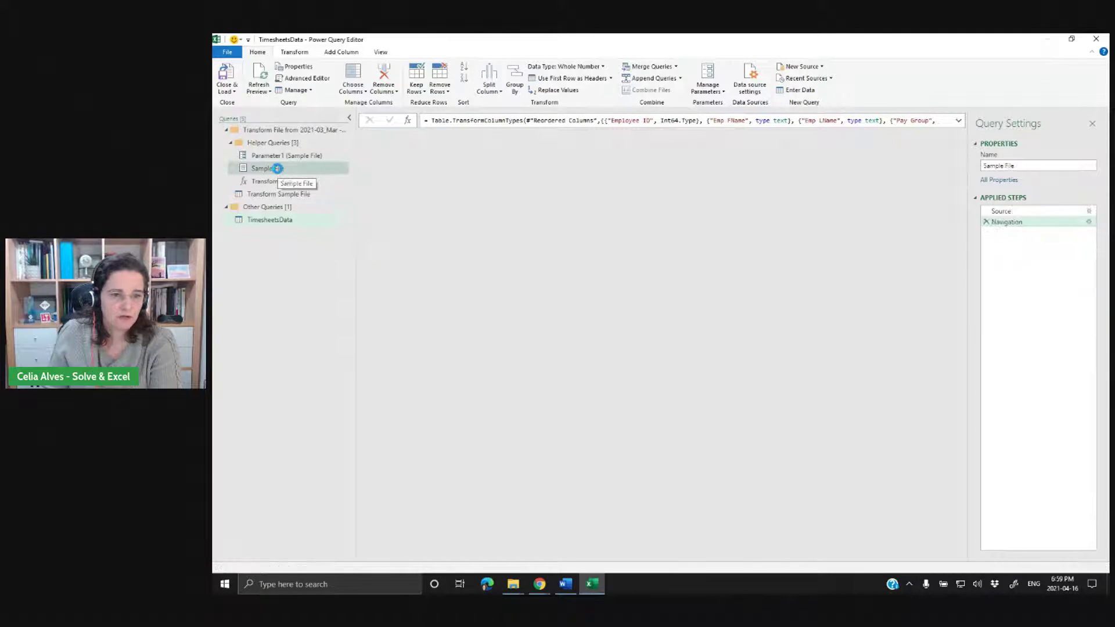
left_click(1006, 214)
left_click(1006, 214)
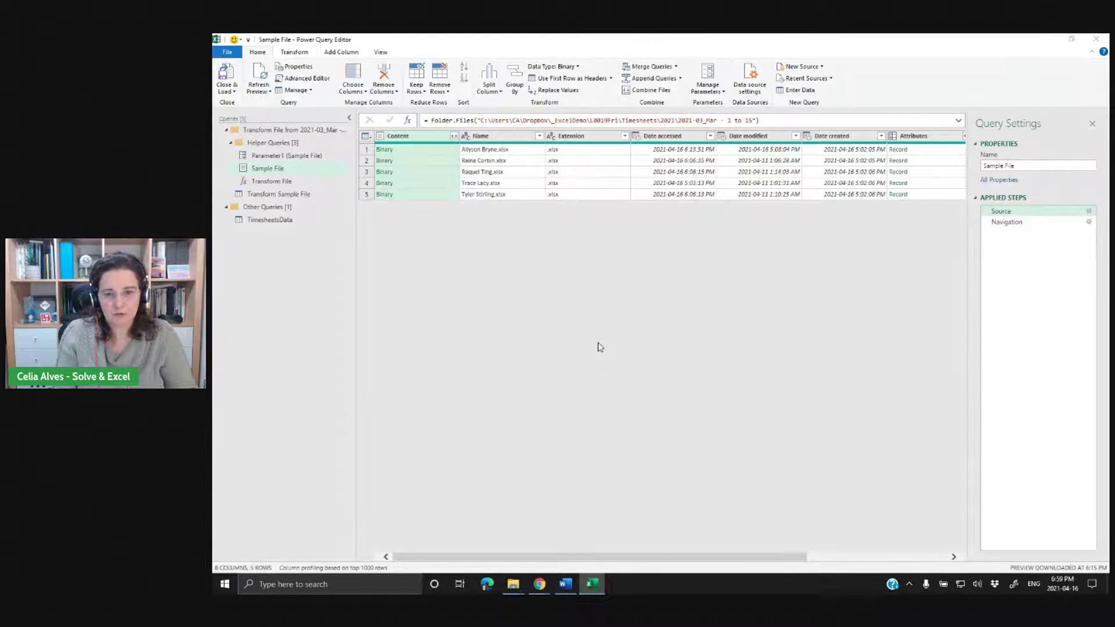
key("Delete")
key("Escape")
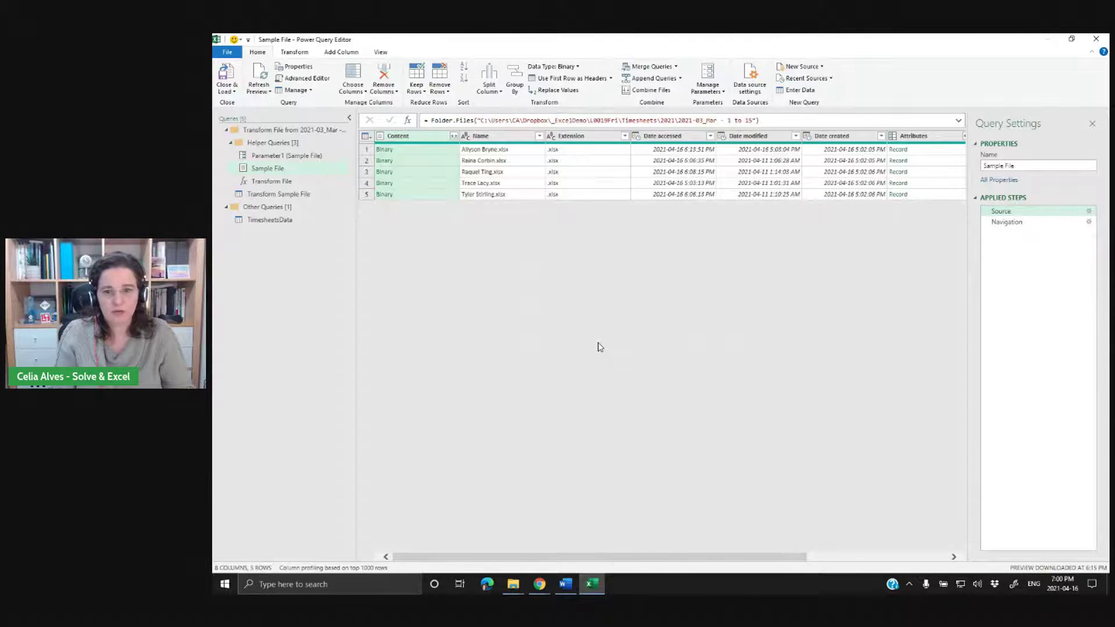
key("ctrl+shift+plus")
key("ctrl+shift+plus")
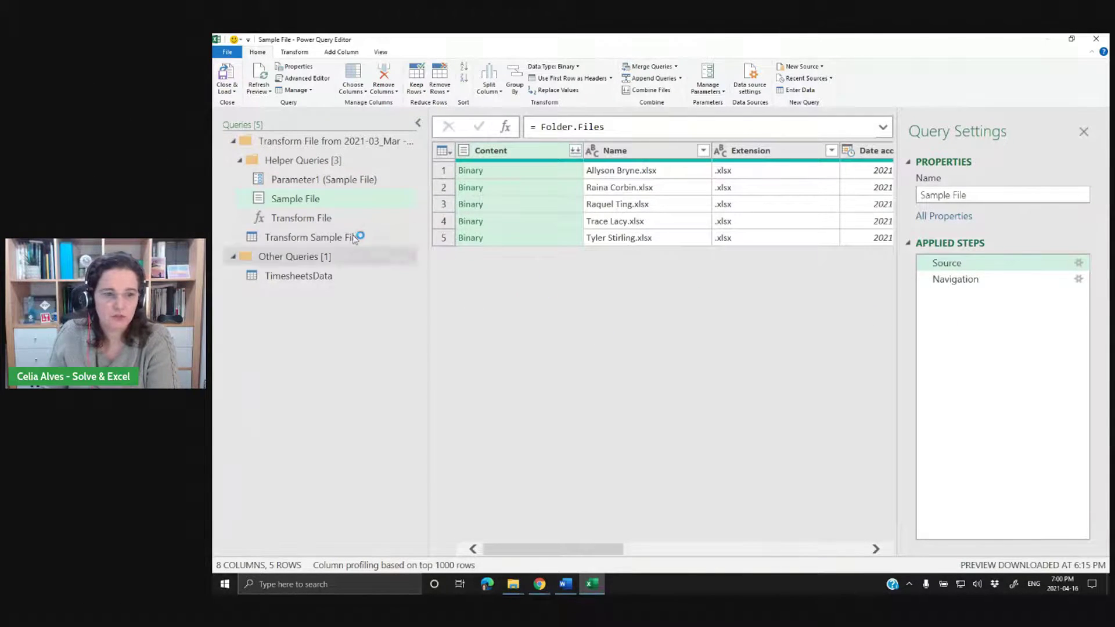
left_click_drag(430, 252, 383, 256)
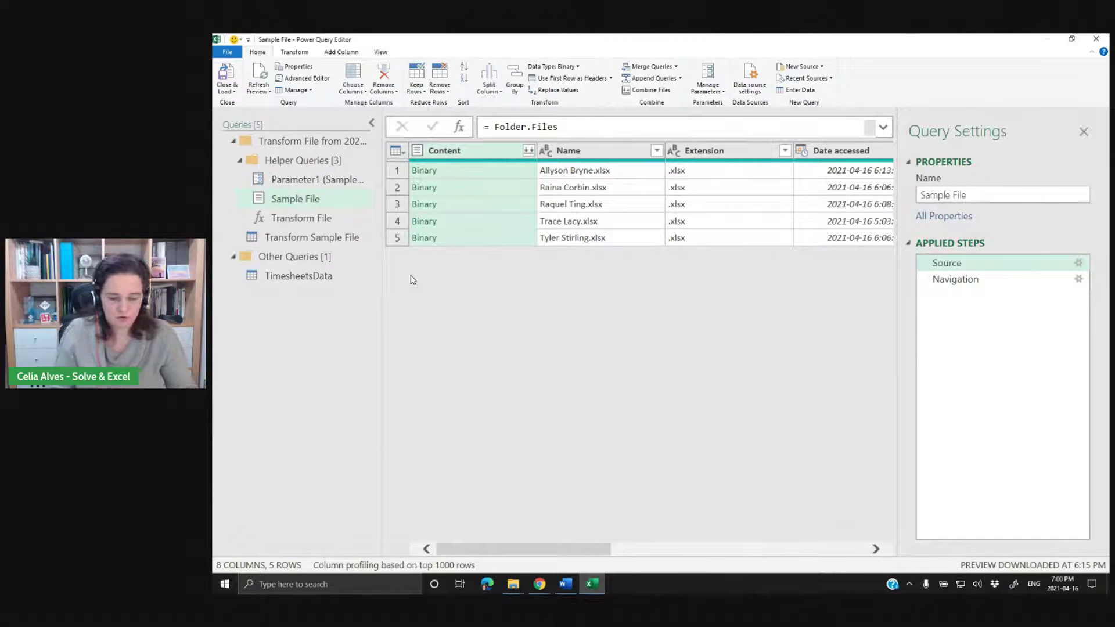
key("ctrl+shift+plus")
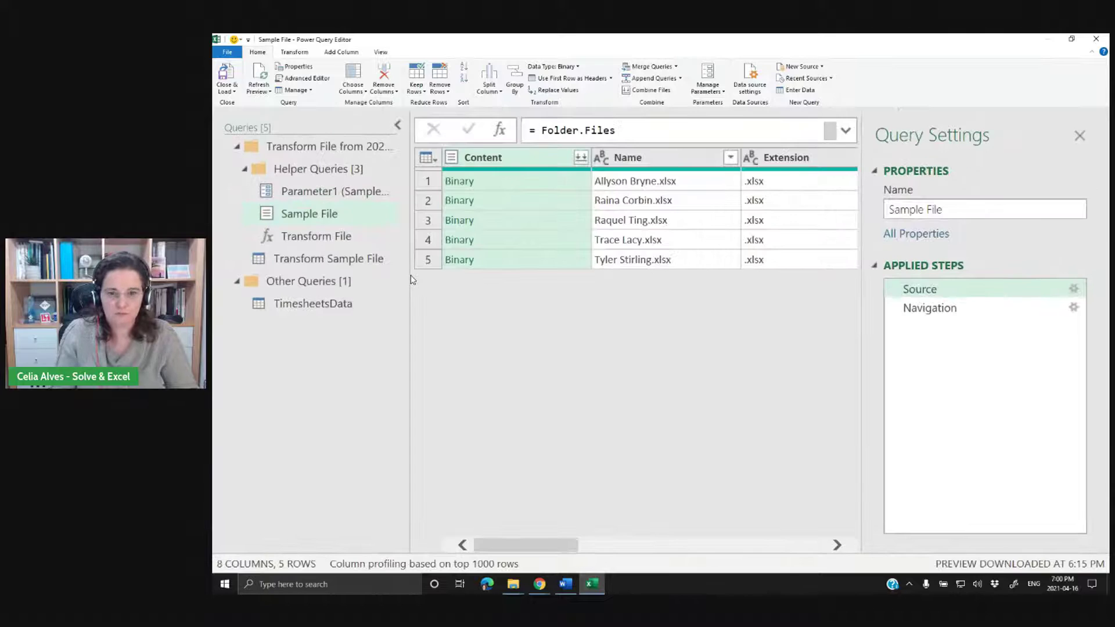
key("ctrl+shift+minus")
key("ctrl+shift+minus")
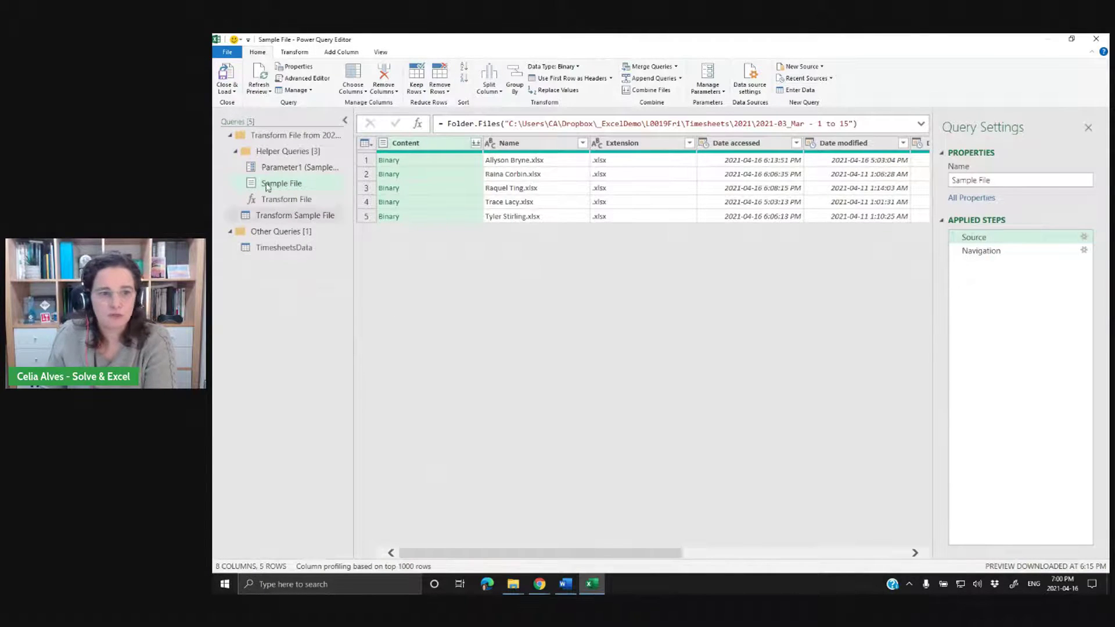
Copy the Source0 and Source lines from the TimesheetsData query's code in the Advanced Editor.
left_click(271, 249)
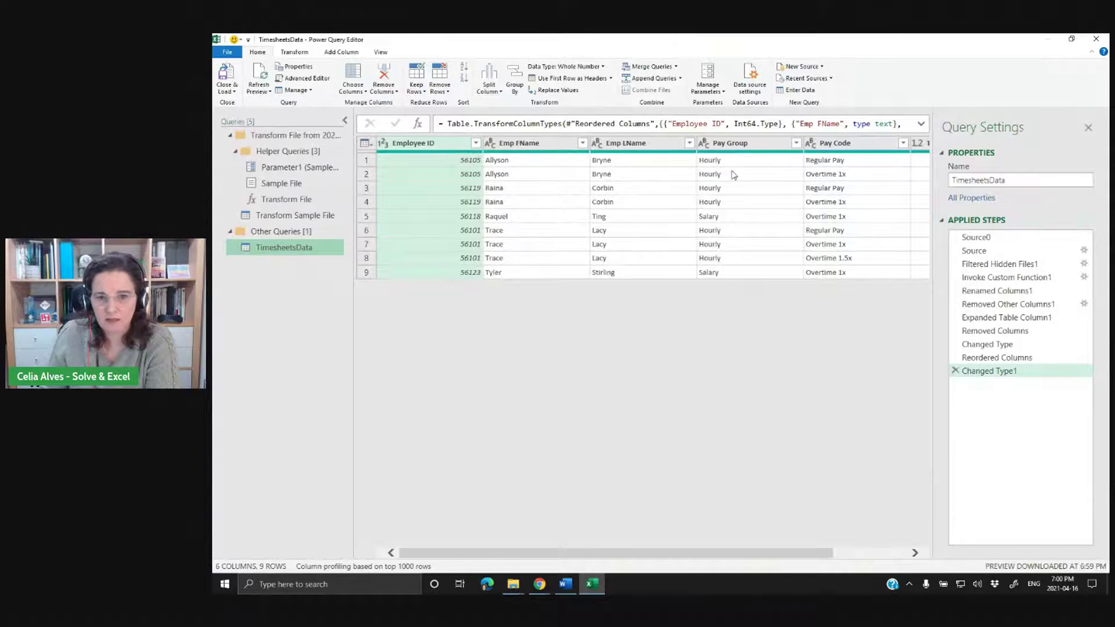
left_click(381, 52)
left_click(536, 81)
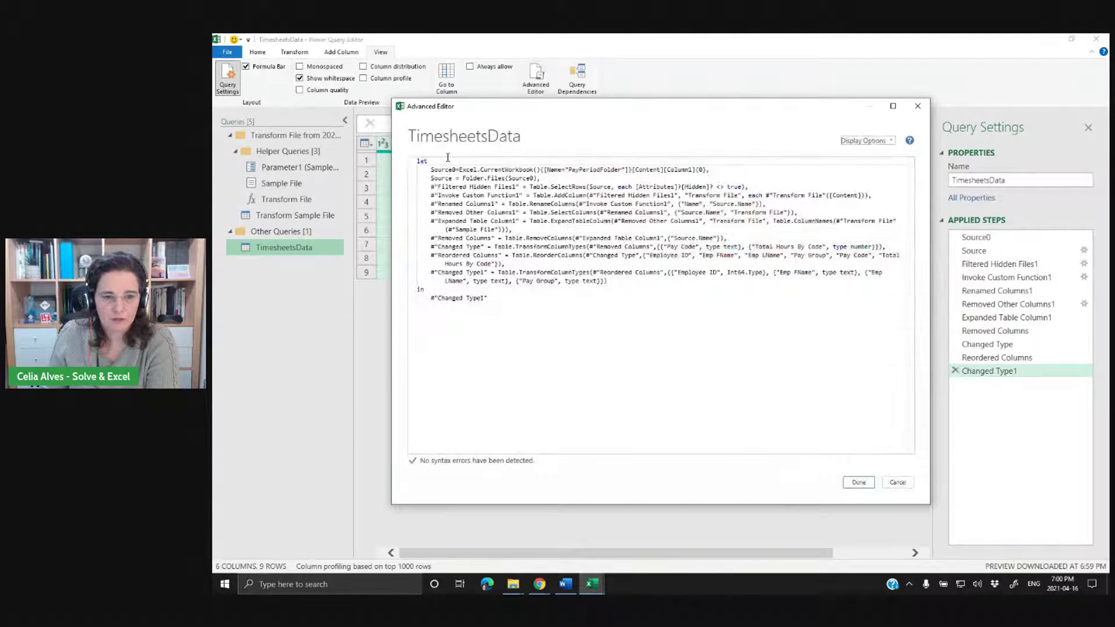
left_click_drag(546, 180, 391, 175)
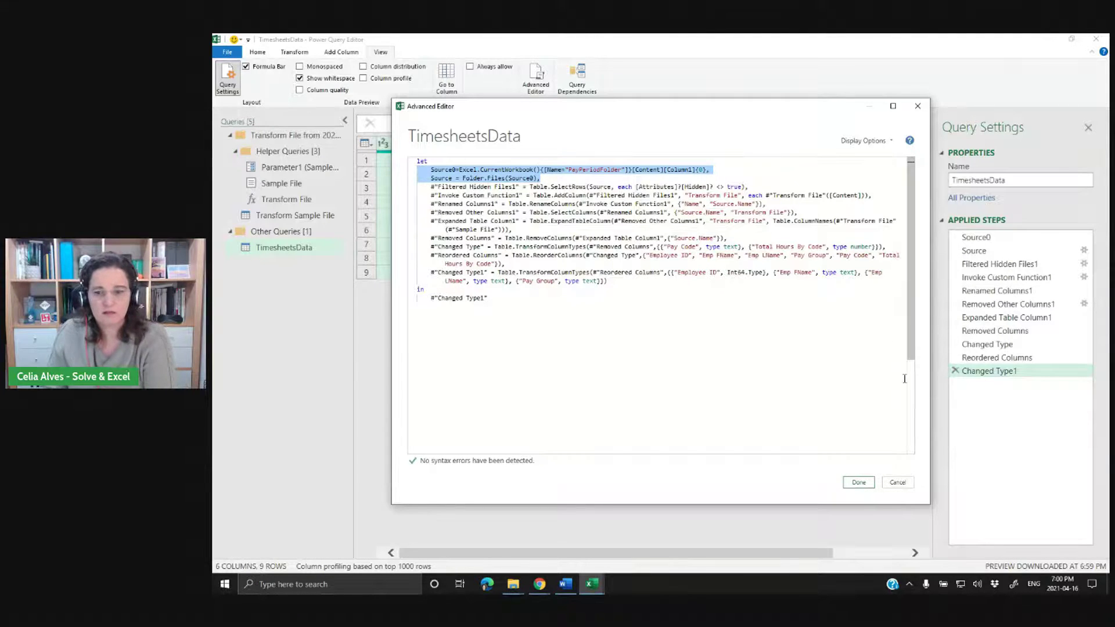
left_click(860, 482)
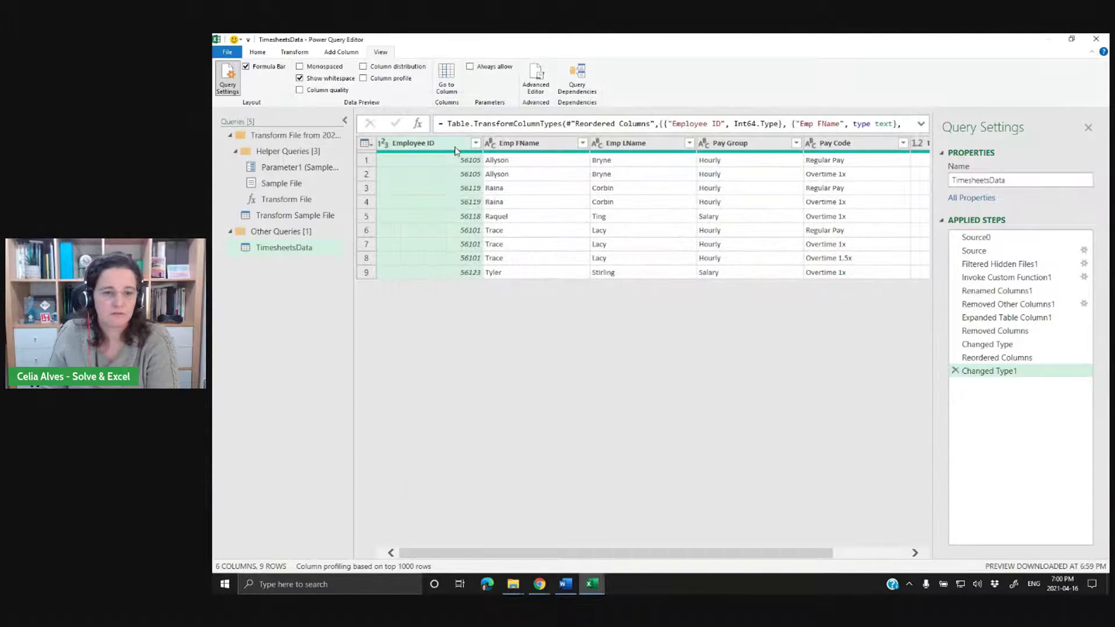
In the Sample File query's code, insert Source0=Excel.CurrentWorkbook(){[Name="PayPeriodFolder"]}[Content][Column1]{0} and Source = Folder.Files(Source0) above the hard-coded Source line.
double_click(259, 219)
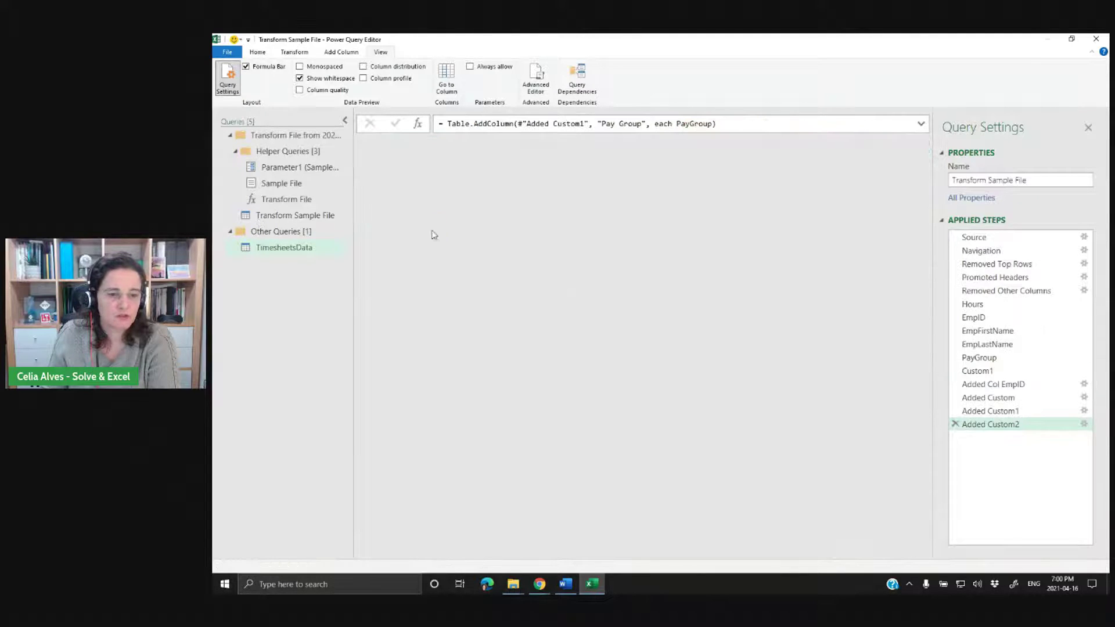
key("Escape")
left_click(270, 184)
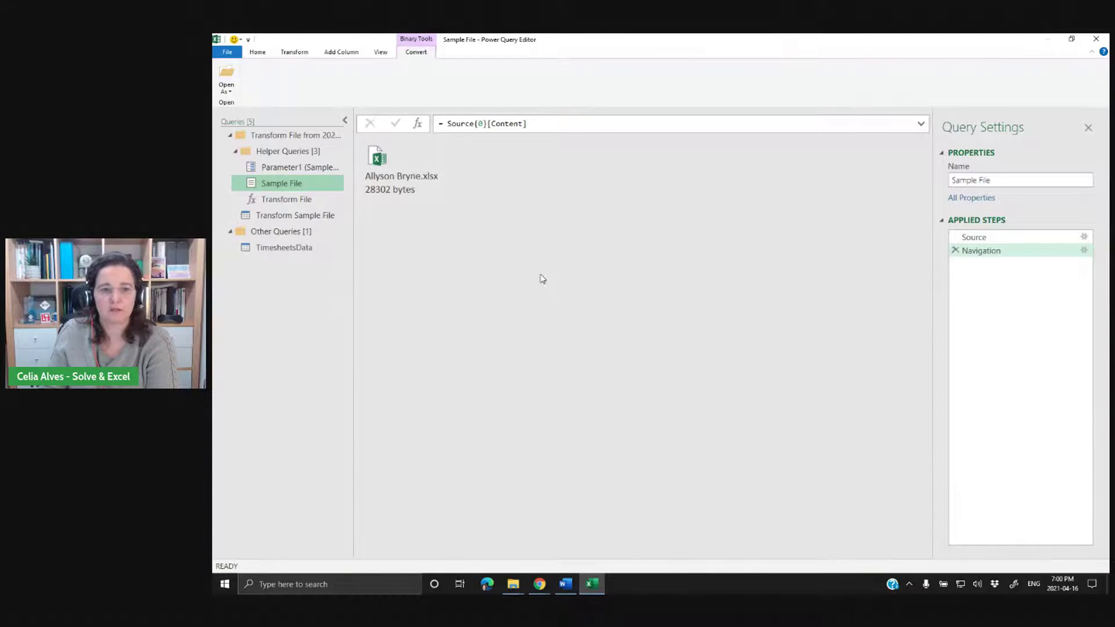
left_click(1003, 238)
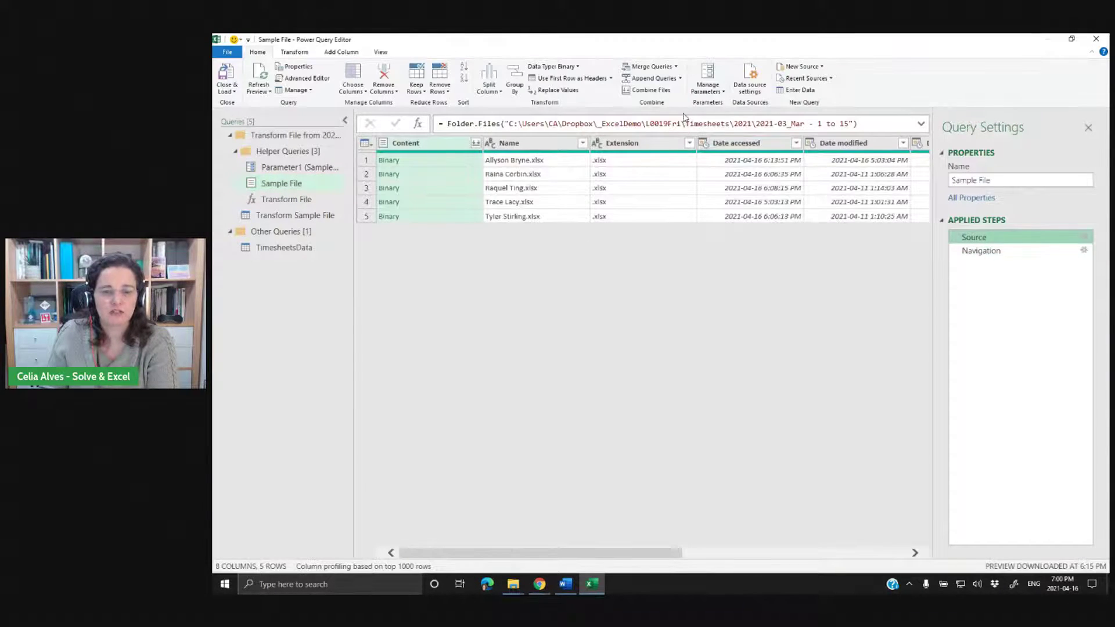
left_click(382, 54)
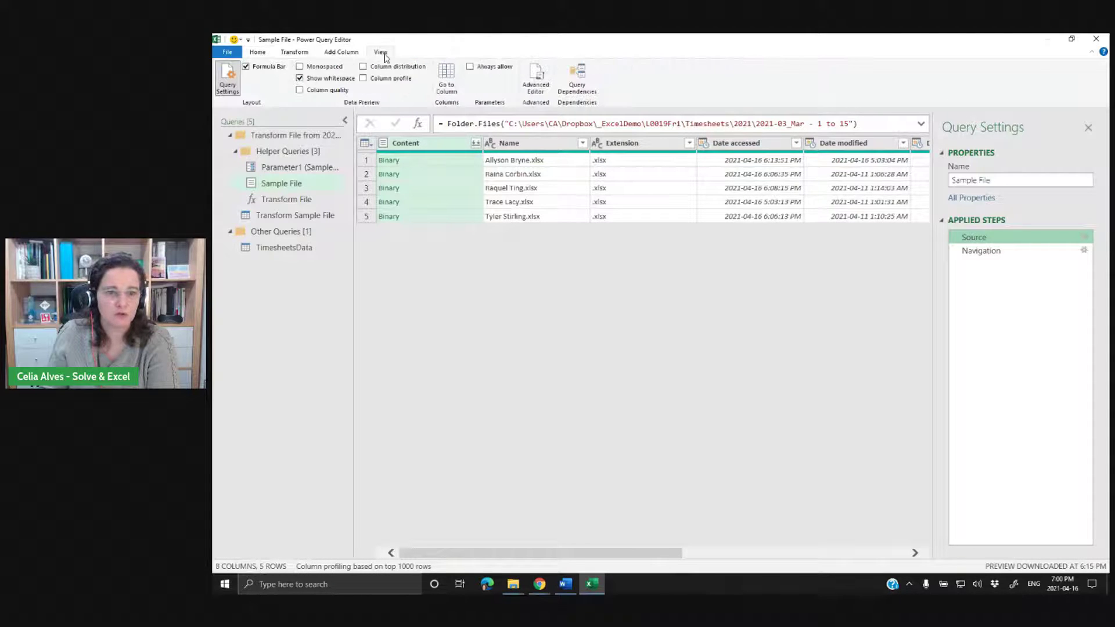
left_click(535, 77)
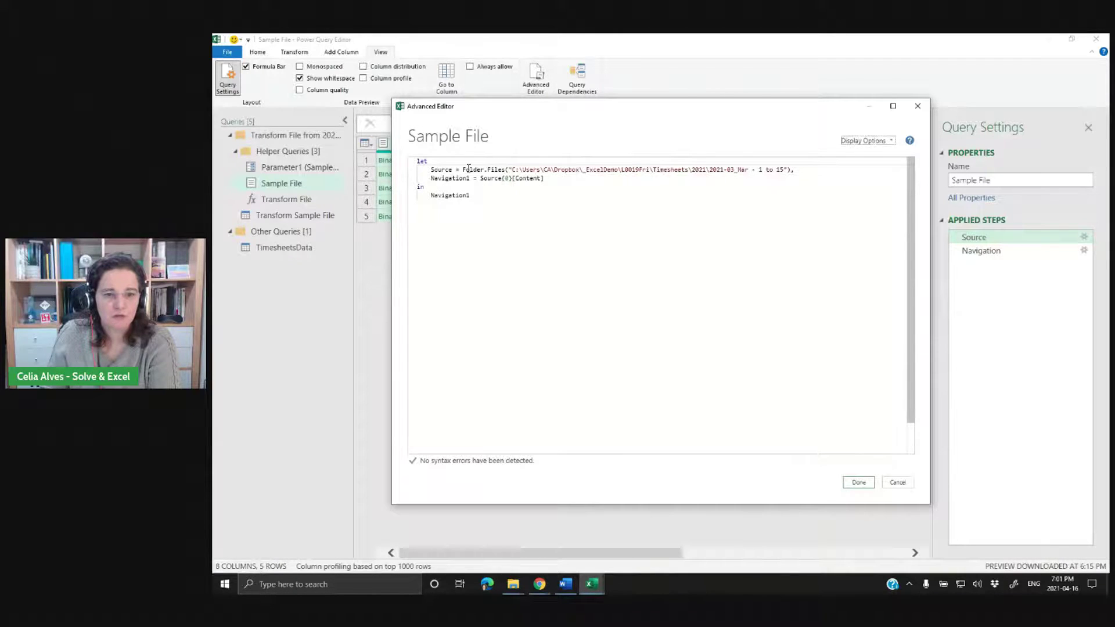
left_click(432, 172)
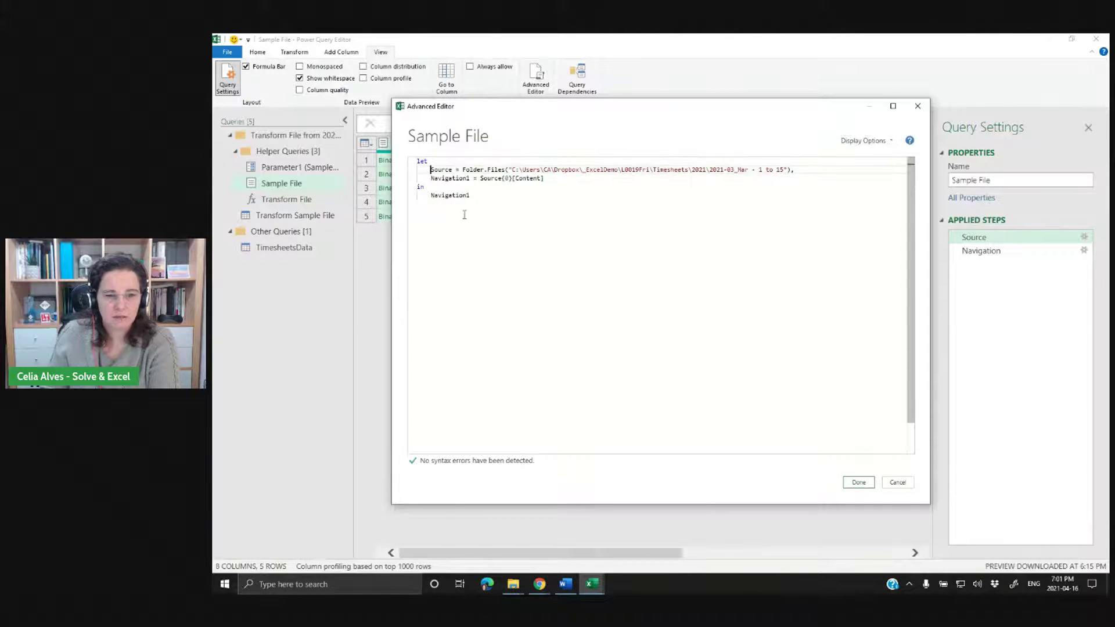
key("Return")
key("Return")
key("Up")
key("Up")
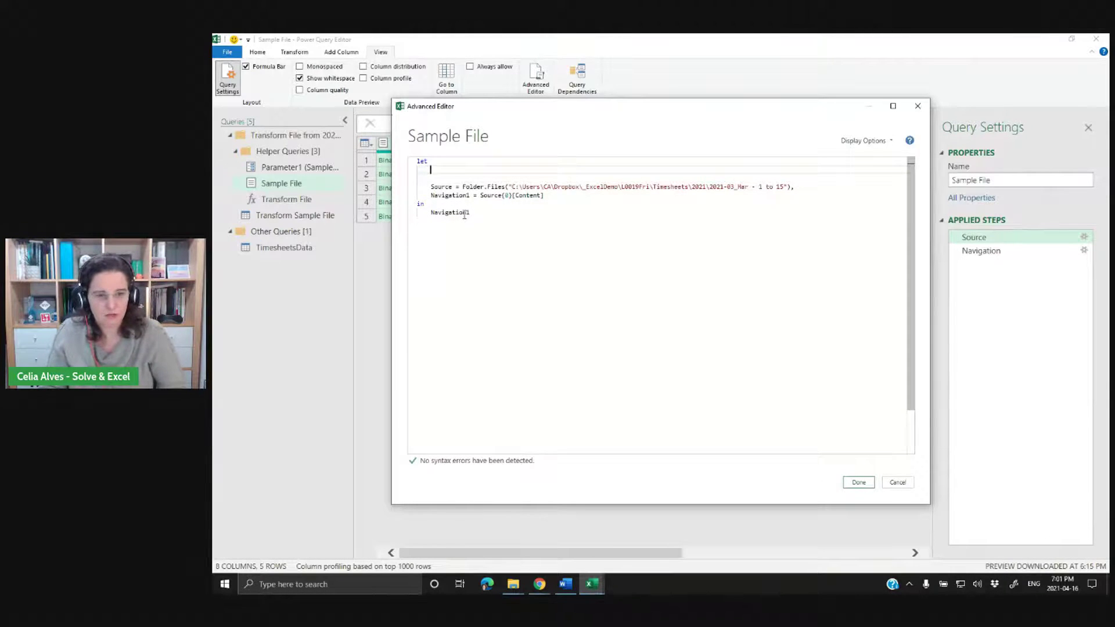
type("Source0=Excel.CurrentWorkbook(){[Name=\"PayPeriodFolder\"]}[Content][Column1]{0}, Source = Folder.Files(Source0),")
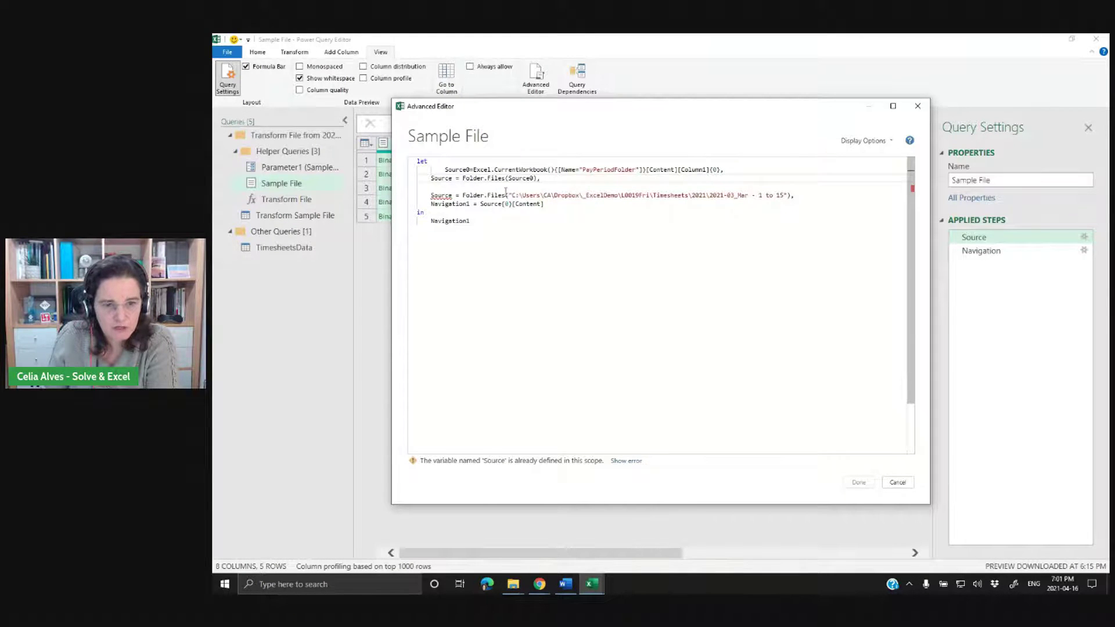
Align the Source0 line, delete the hard-coded Source line and the blank line, and apply the Sample File code.
left_click(445, 173)
key("BackSpace")
key("BackSpace")
key("BackSpace")
key("BackSpace")
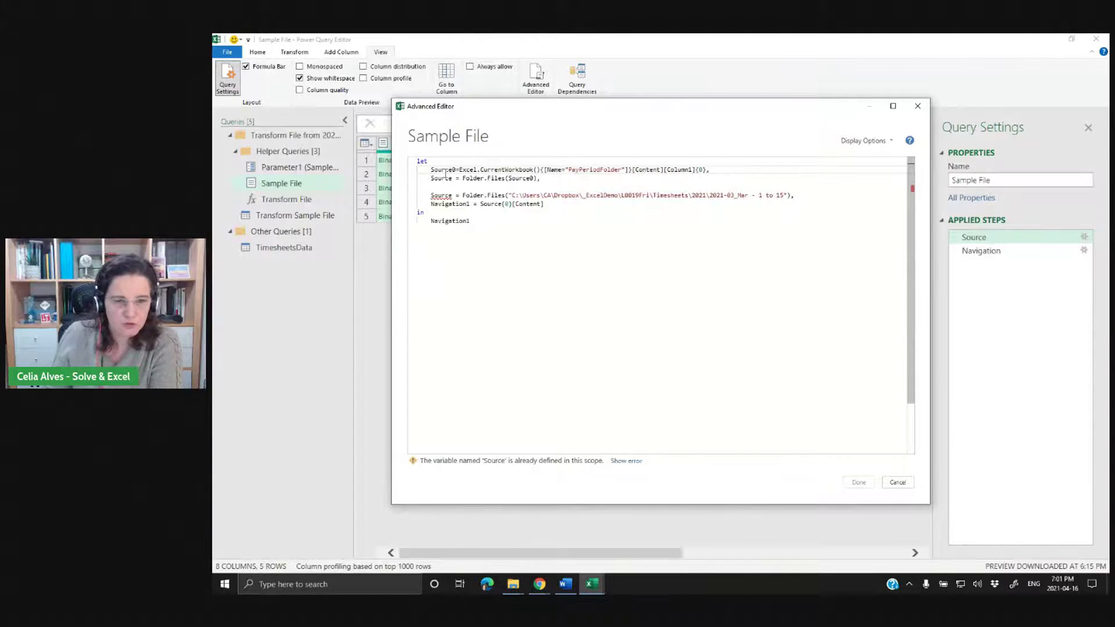
left_click_drag(795, 198, 392, 187)
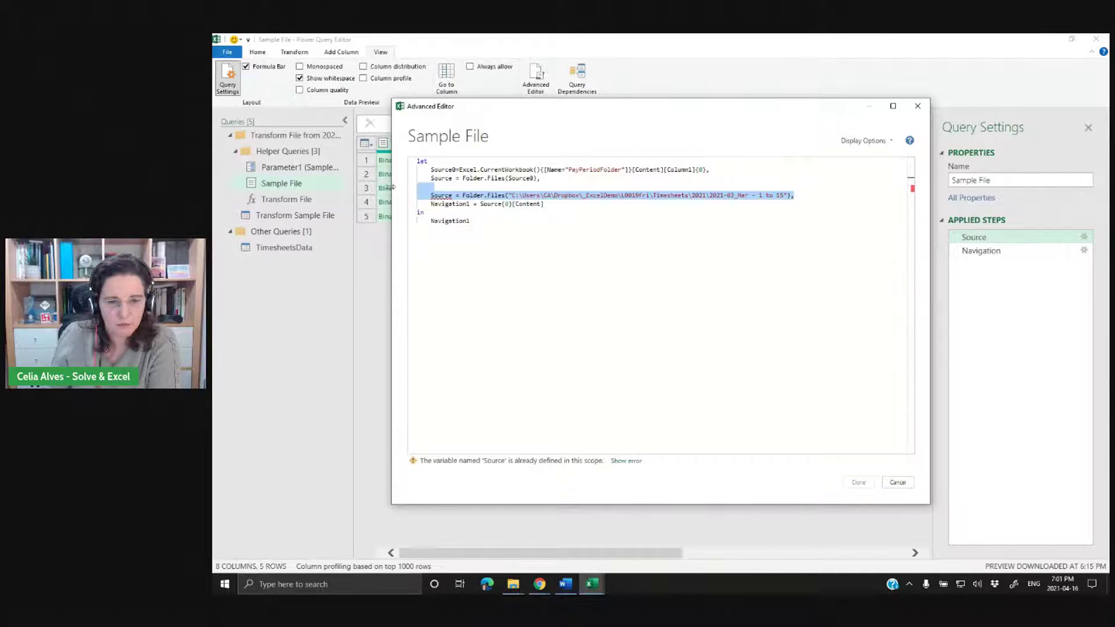
key("Delete")
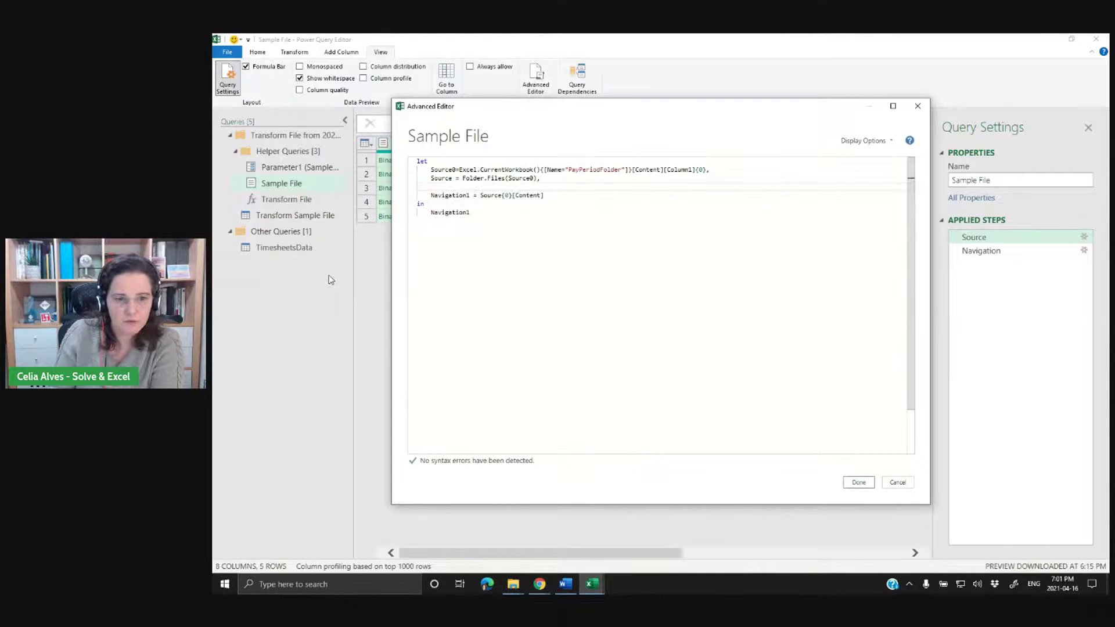
key("Delete")
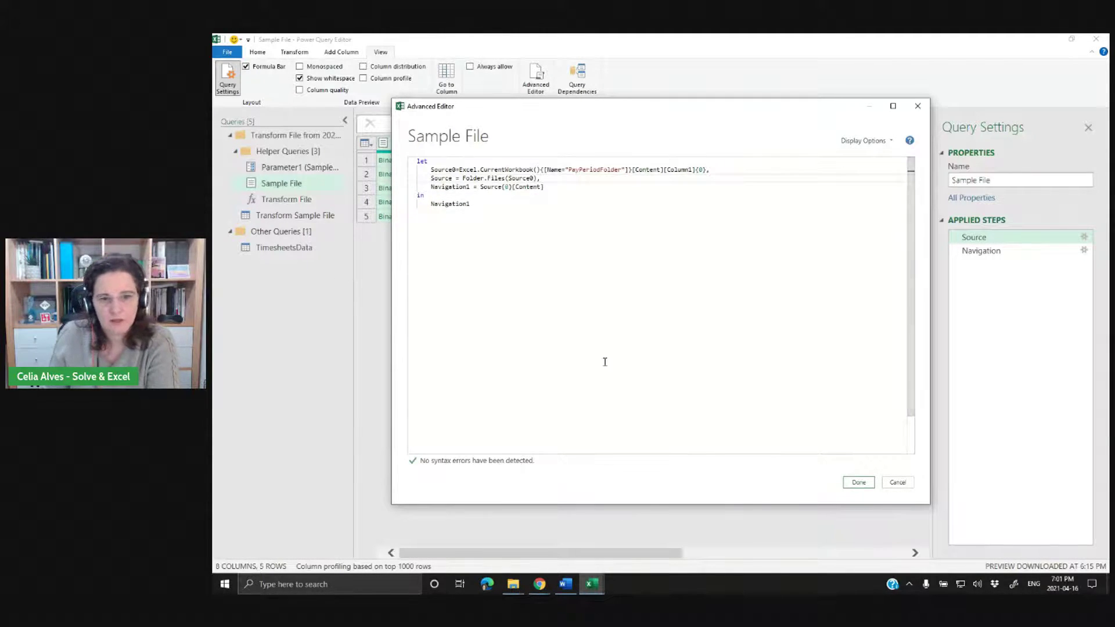
left_click(592, 226)
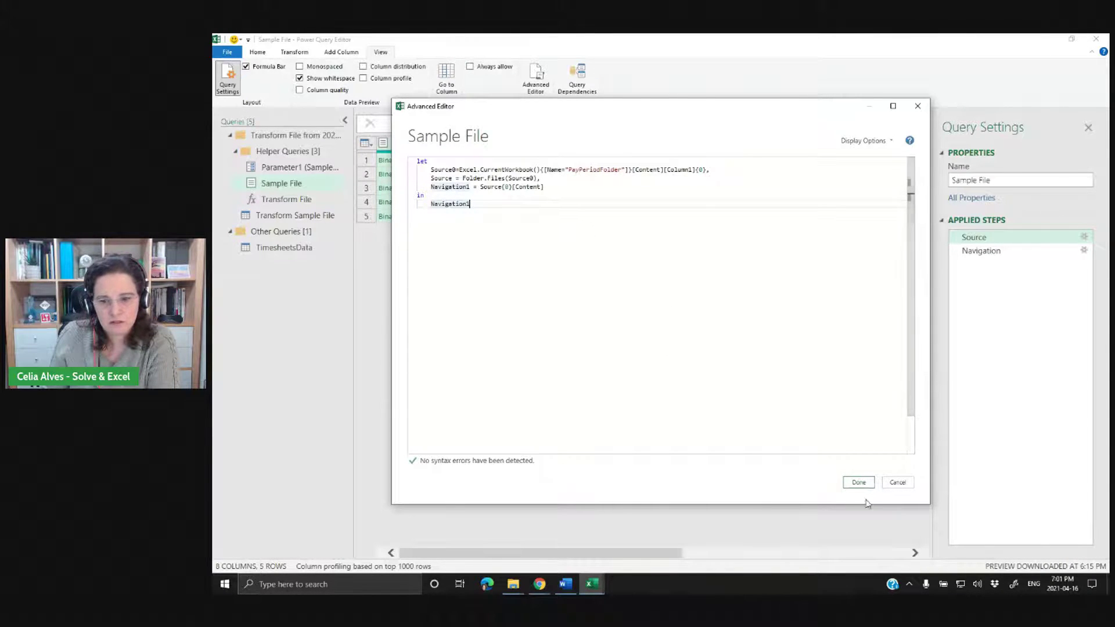
left_click(859, 483)
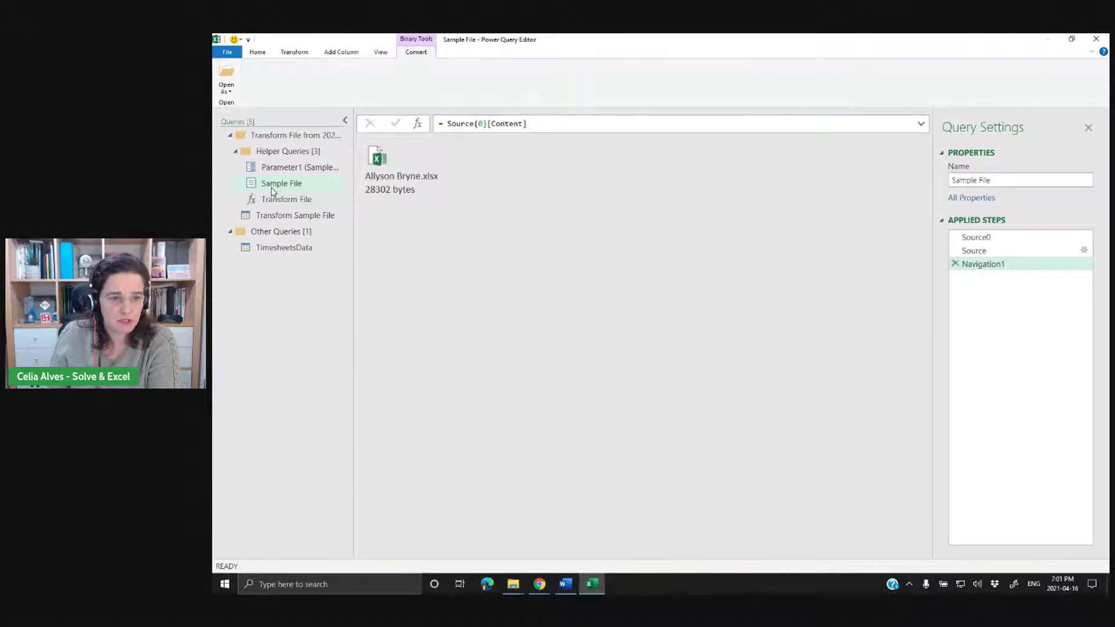
Close the query editor, loading the changes into the workbook, and select the TimesheetsData query.
left_click(259, 54)
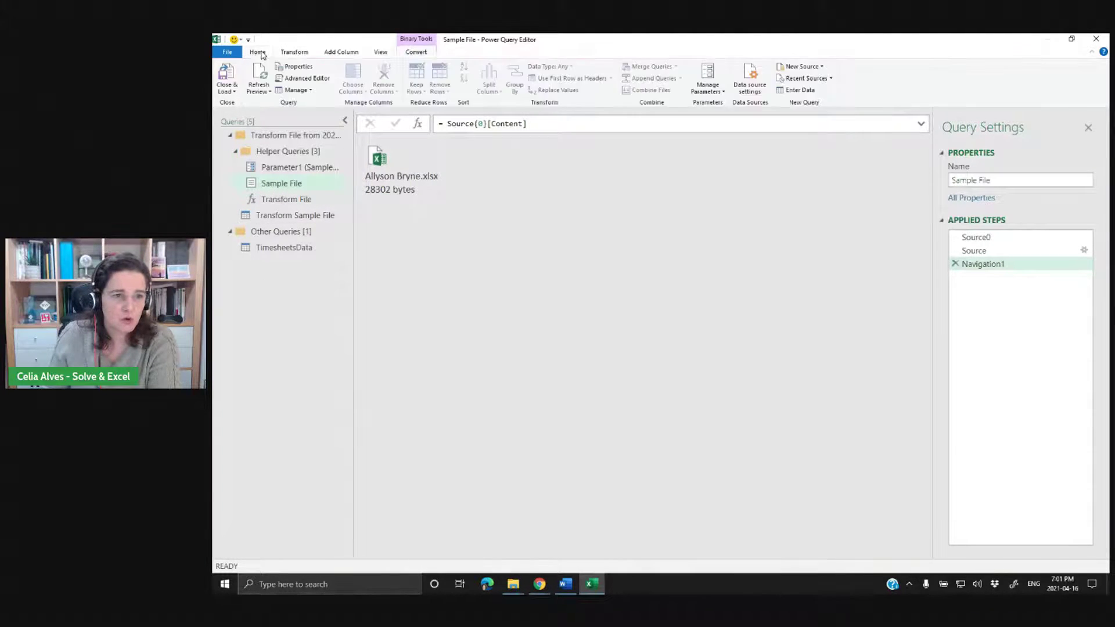
left_click(227, 77)
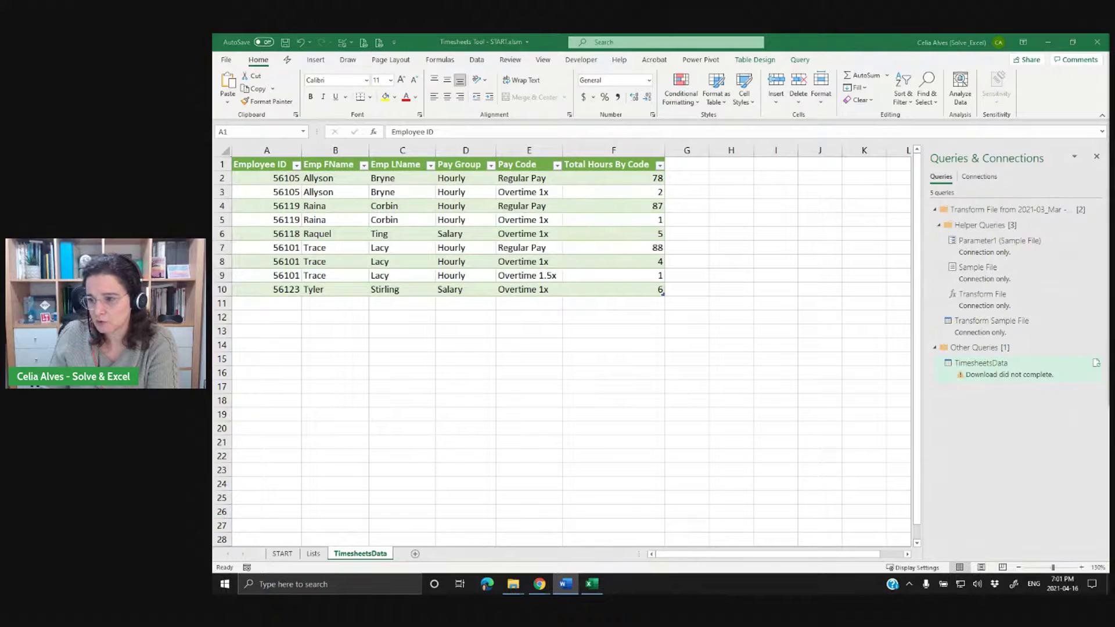
left_click(987, 365)
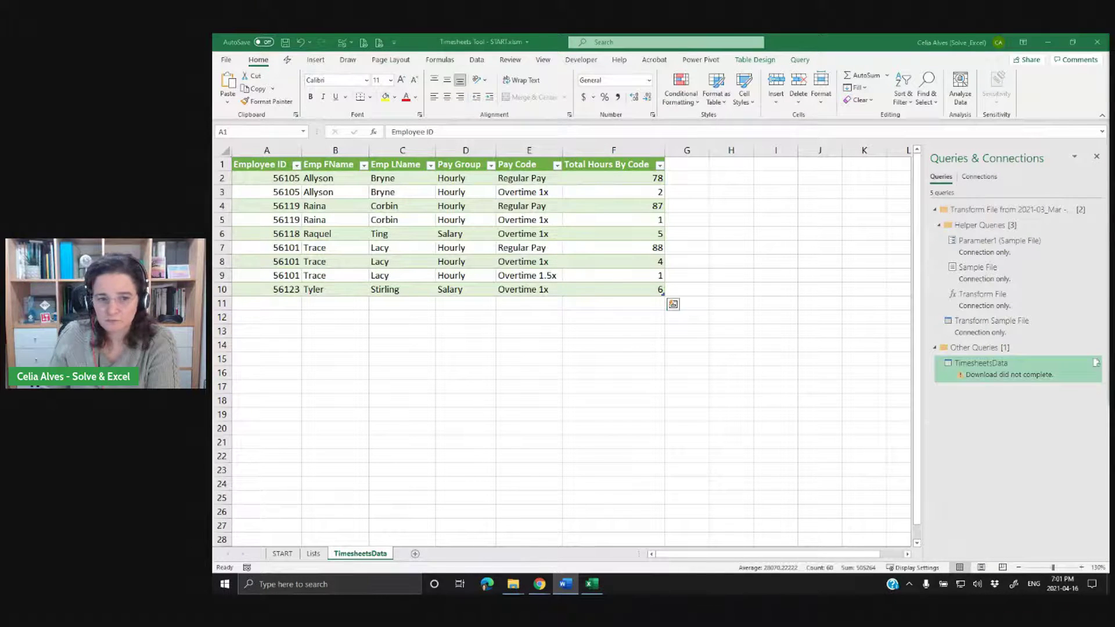
Set the Pay Period on the START sheet to Mar - 16 to 31.
left_click(279, 555)
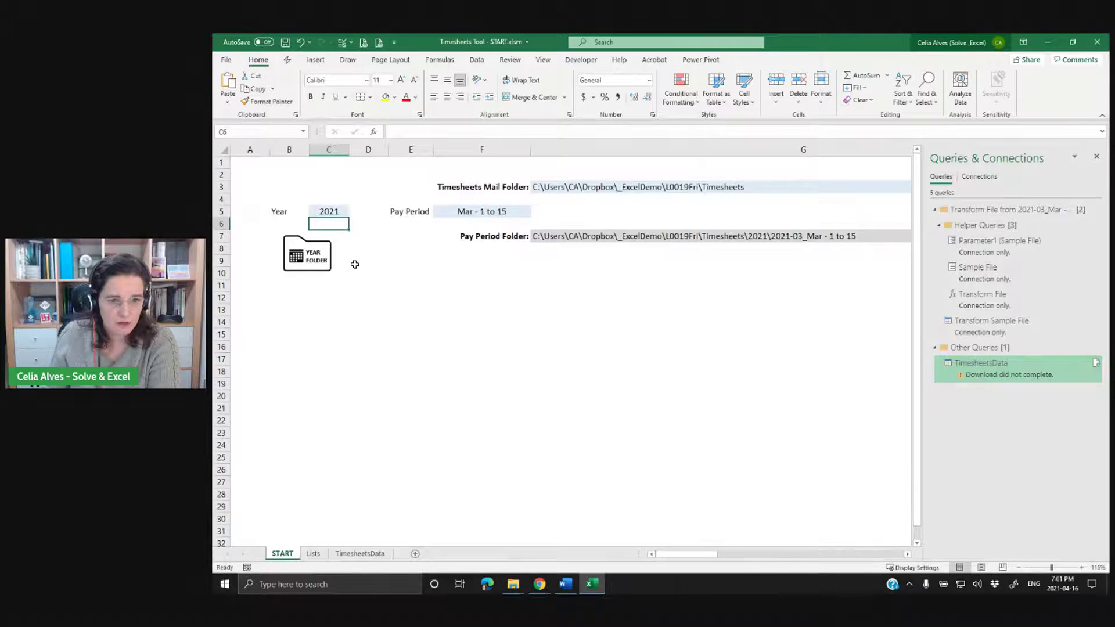
left_click(501, 212)
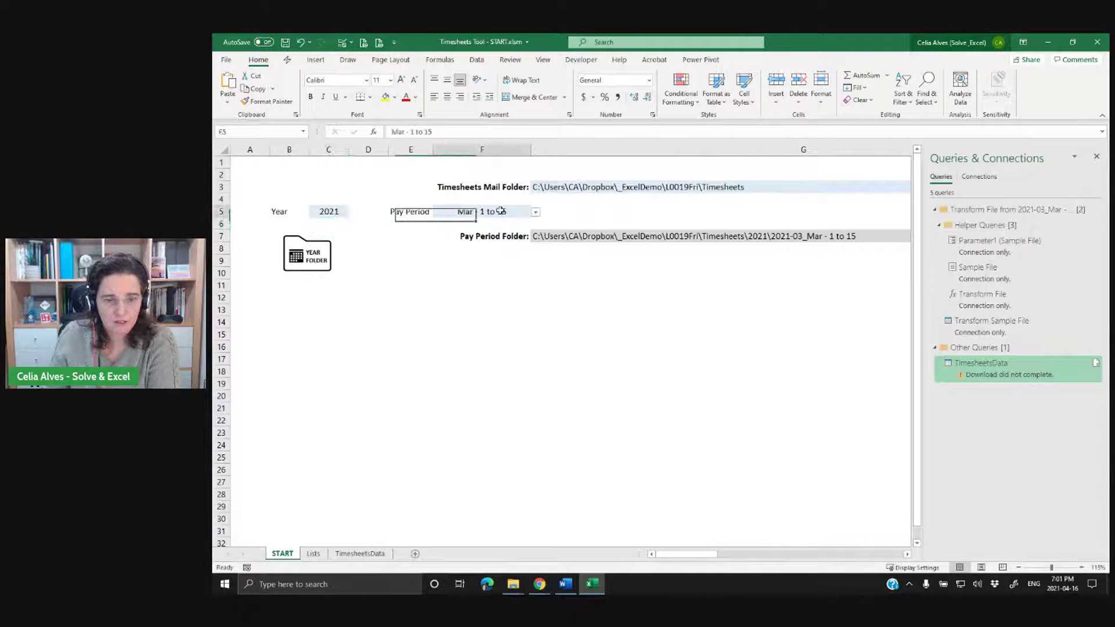
left_click(536, 212)
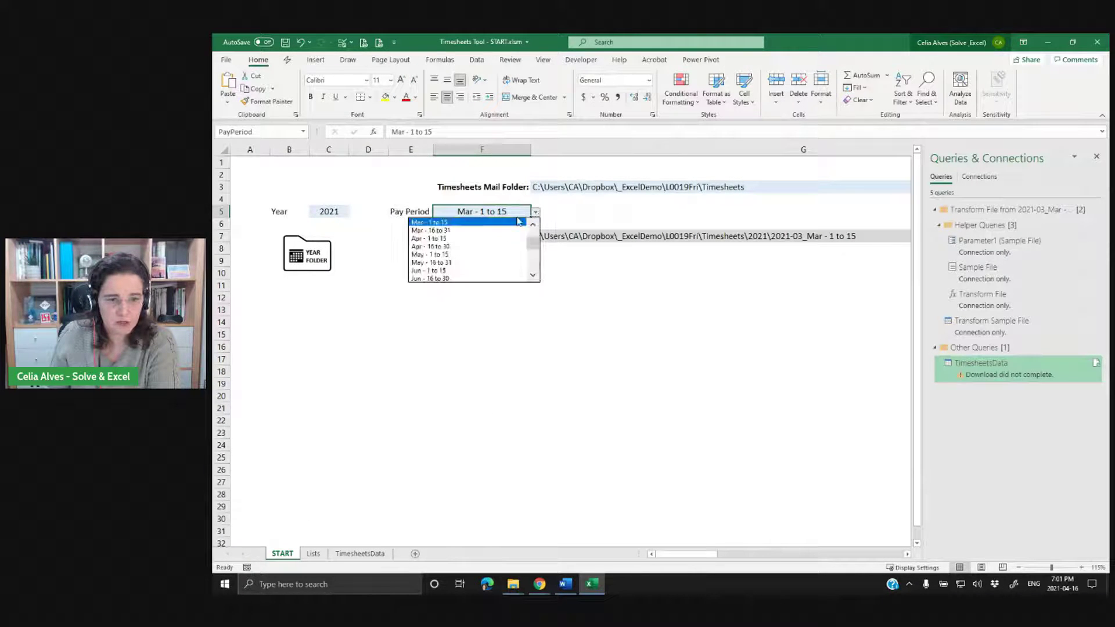
left_click(442, 231)
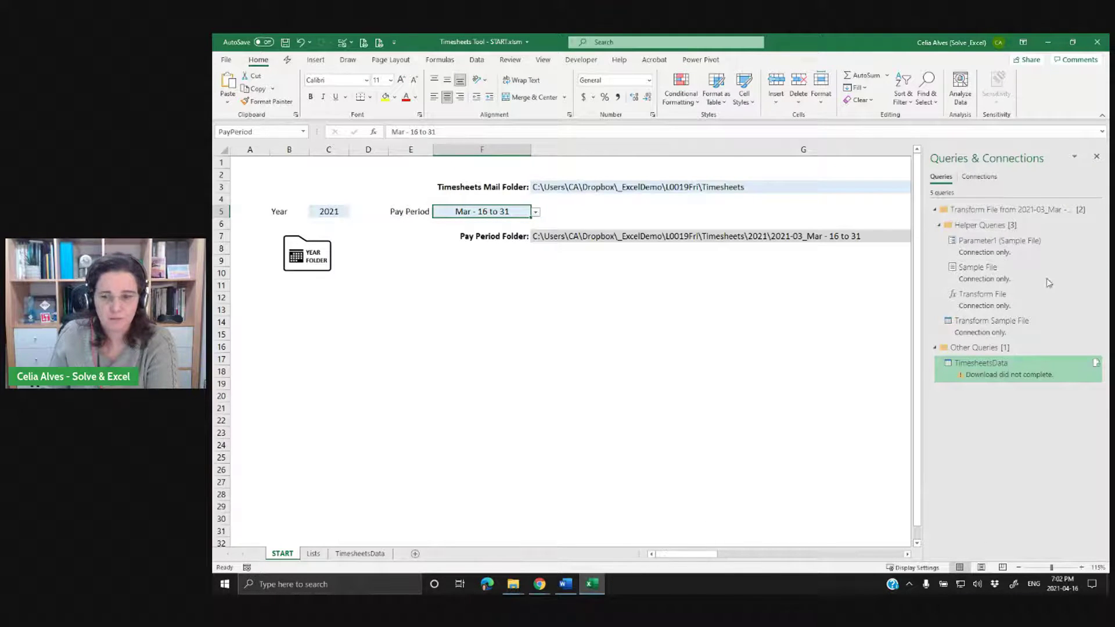
Go to the TimesheetsData query's output table and refresh the query for the chosen pay period.
mouse_move(1002, 384)
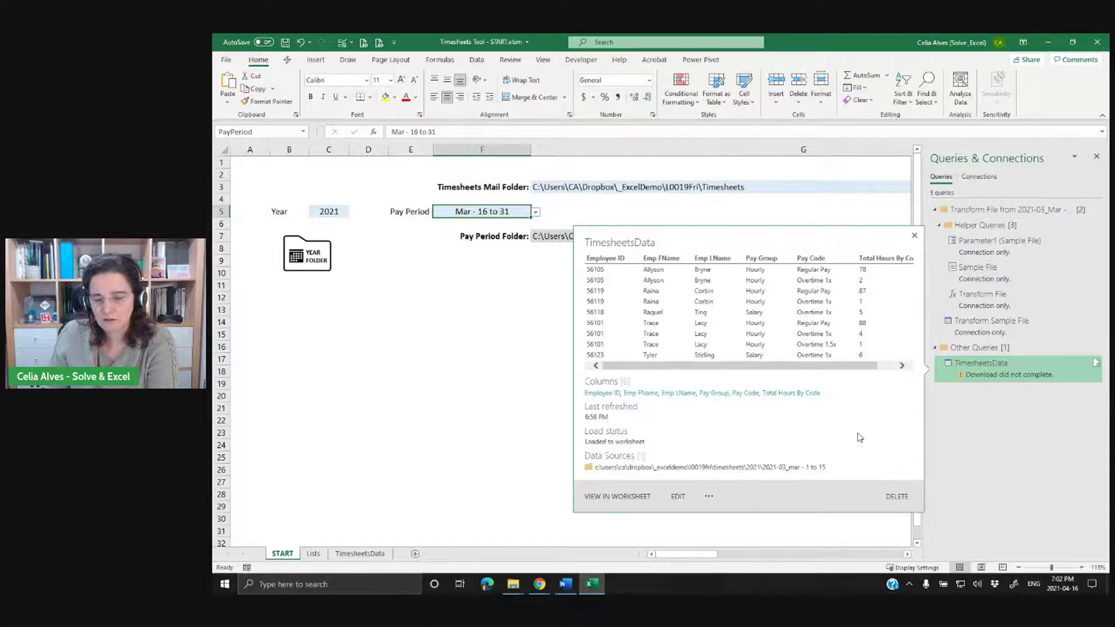
left_click(989, 373)
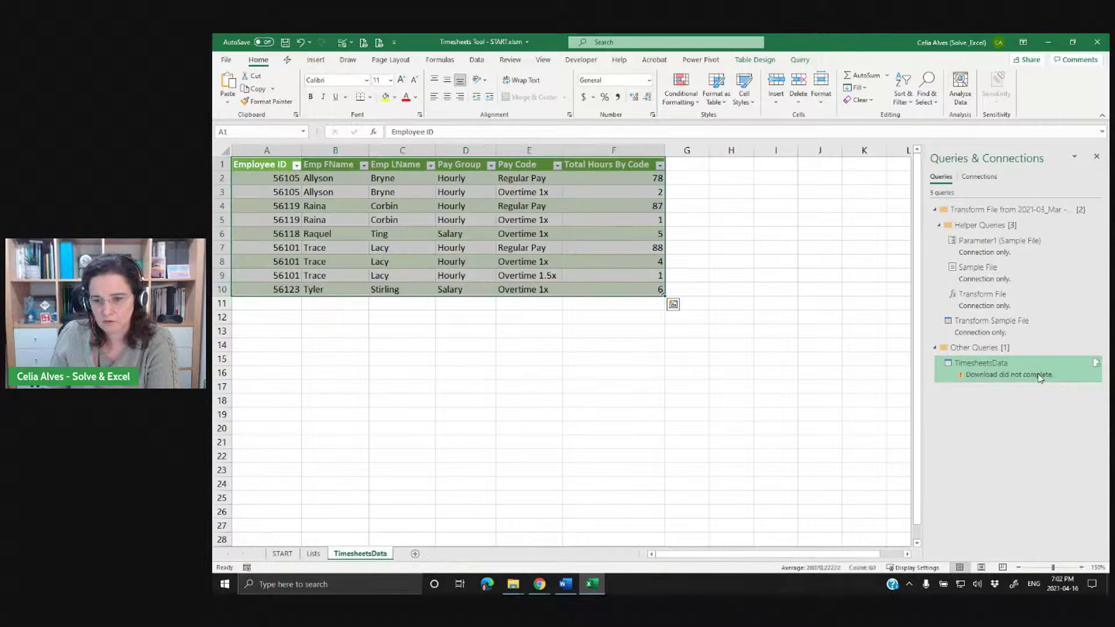
left_click(1096, 363)
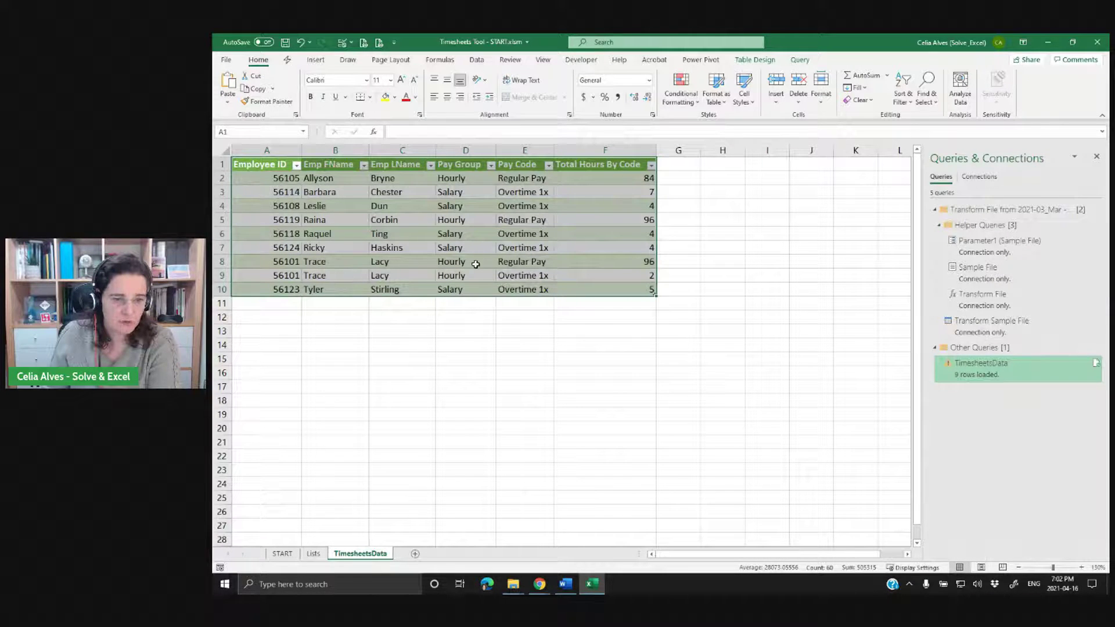
Switch to File Explorer and check the employee files in the 2021-03_Mar - 16 to 31 folder against the loaded TimesheetsData rows.
left_click(329, 291)
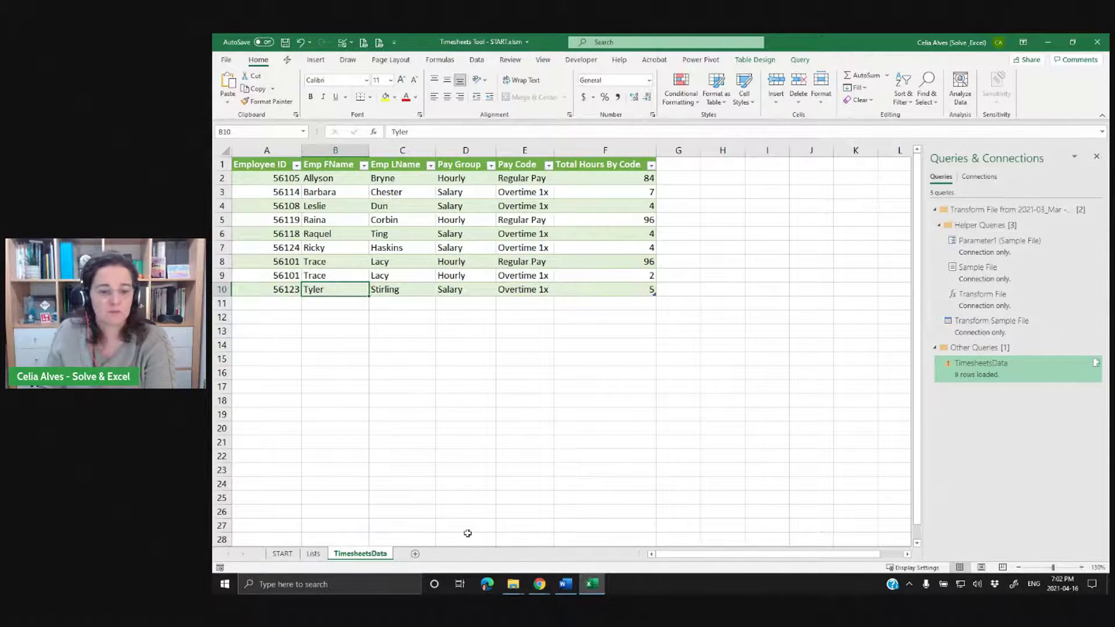
mouse_move(513, 584)
left_click(522, 532)
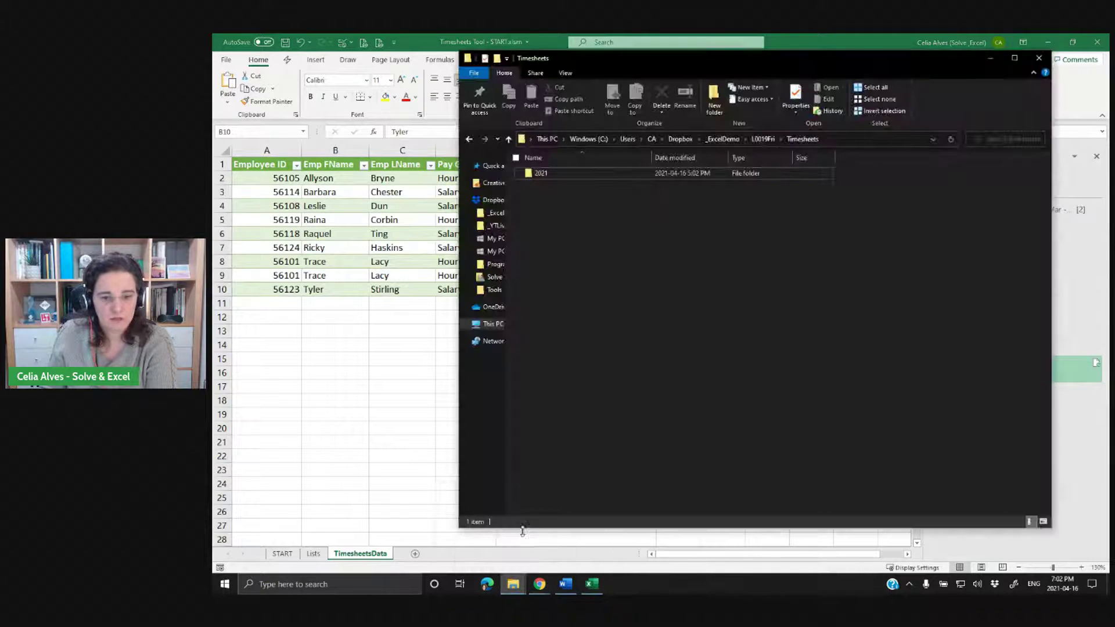
left_click(551, 175)
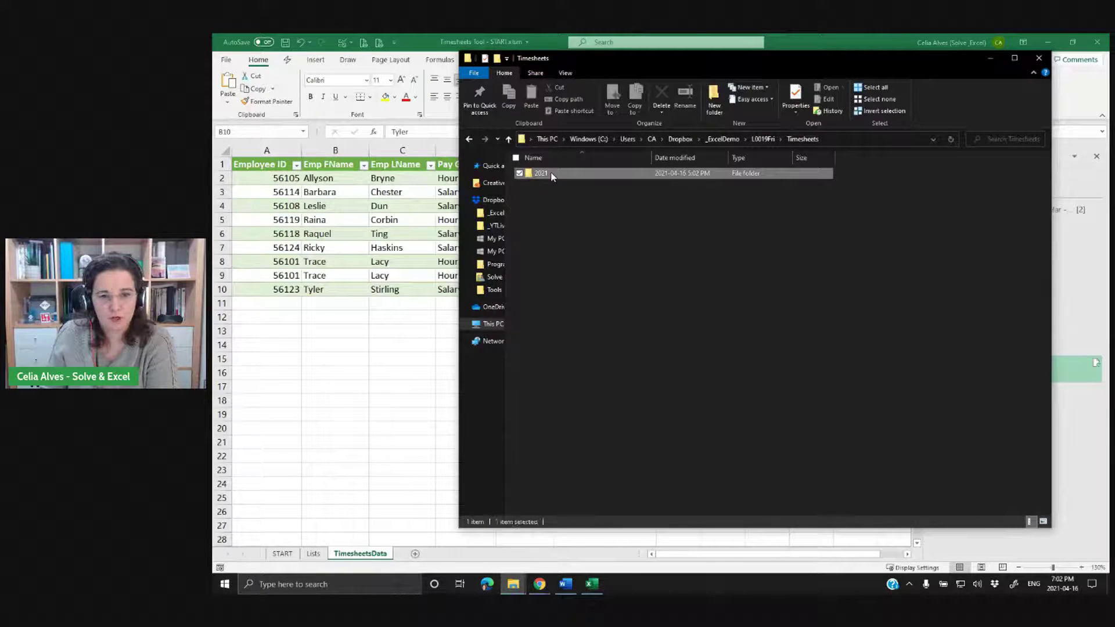
double_click(551, 174)
double_click(570, 229)
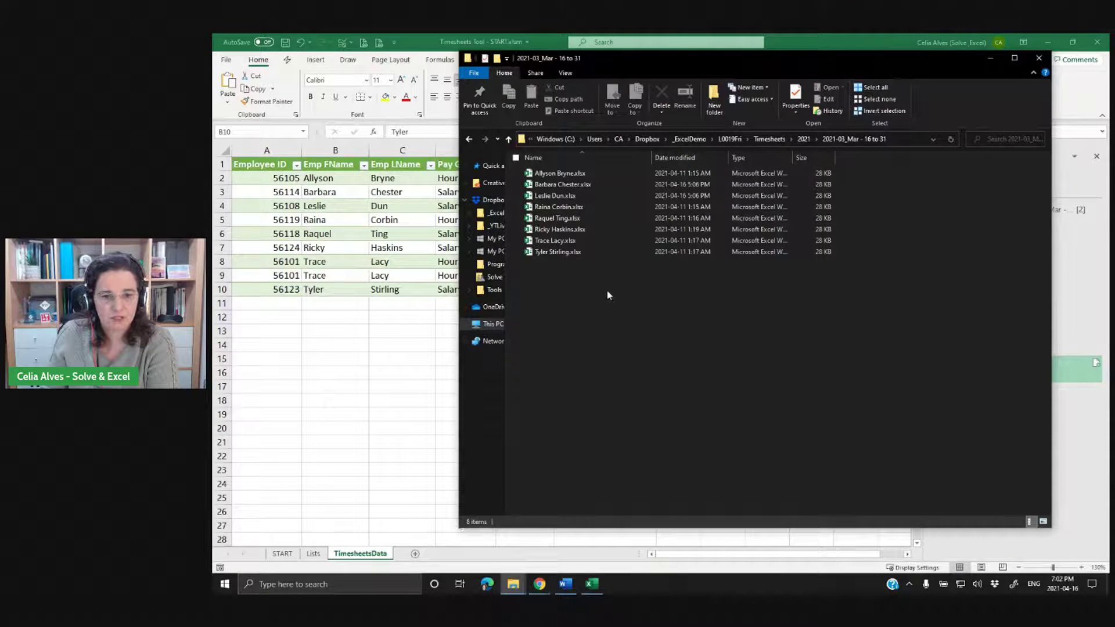
left_click(992, 59)
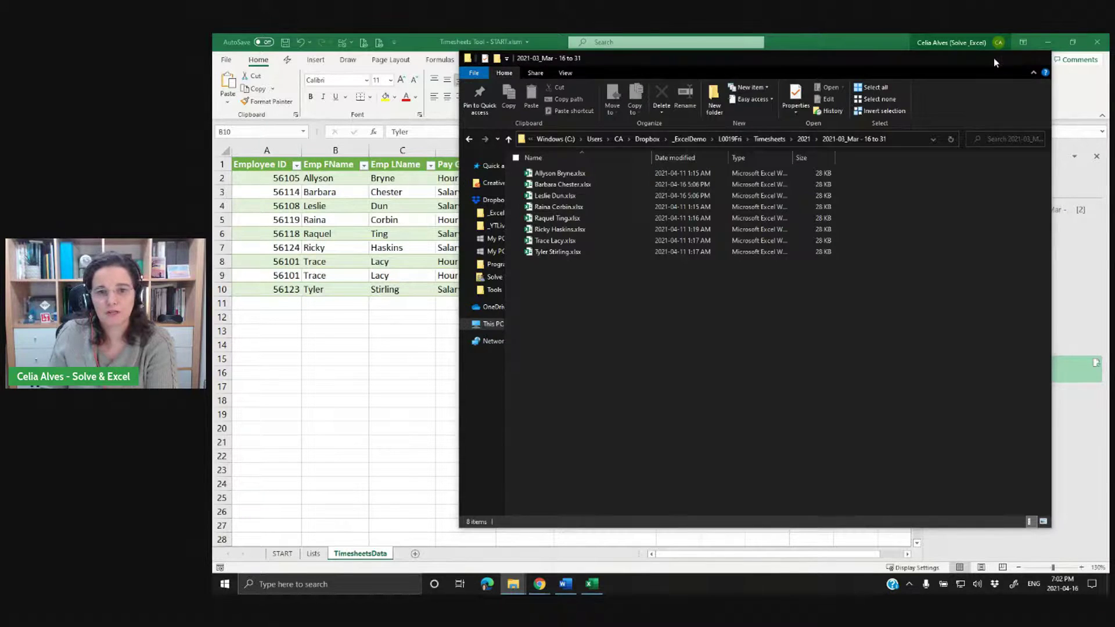
Save the workbook and add a Multiplier column beside Pay Codes on the Lists sheet, widening it to fit the header.
left_click(285, 43)
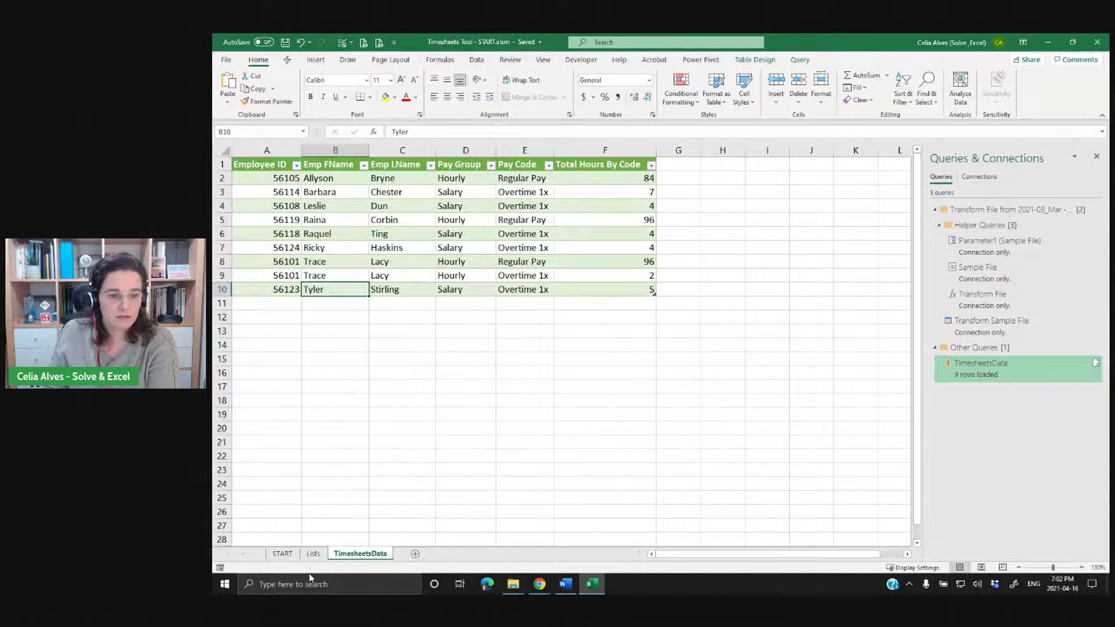
left_click(313, 554)
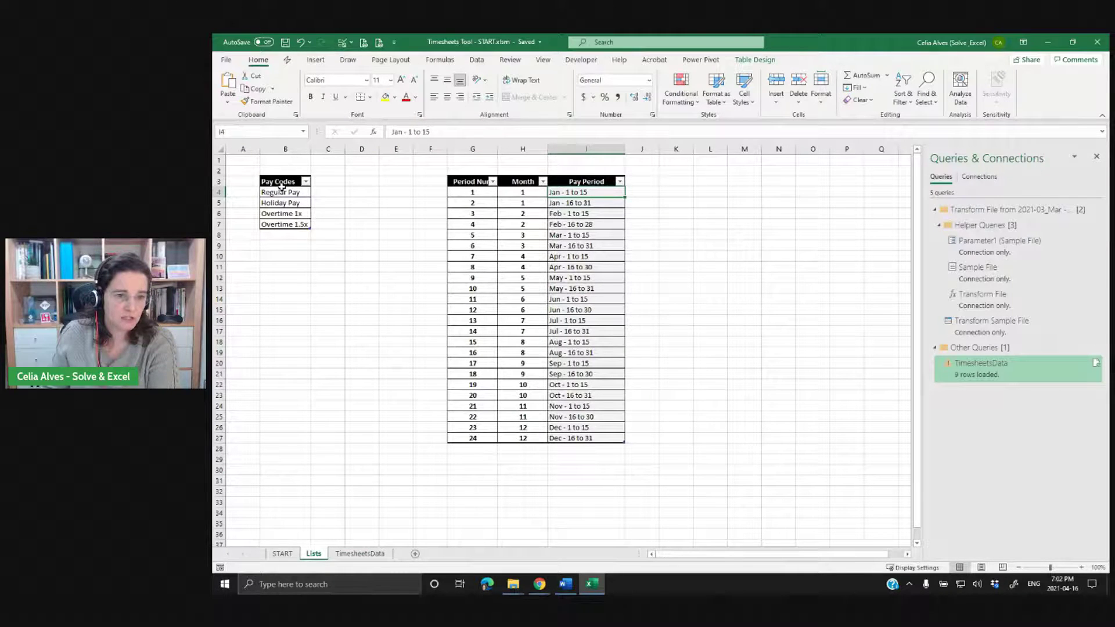
left_click(320, 183)
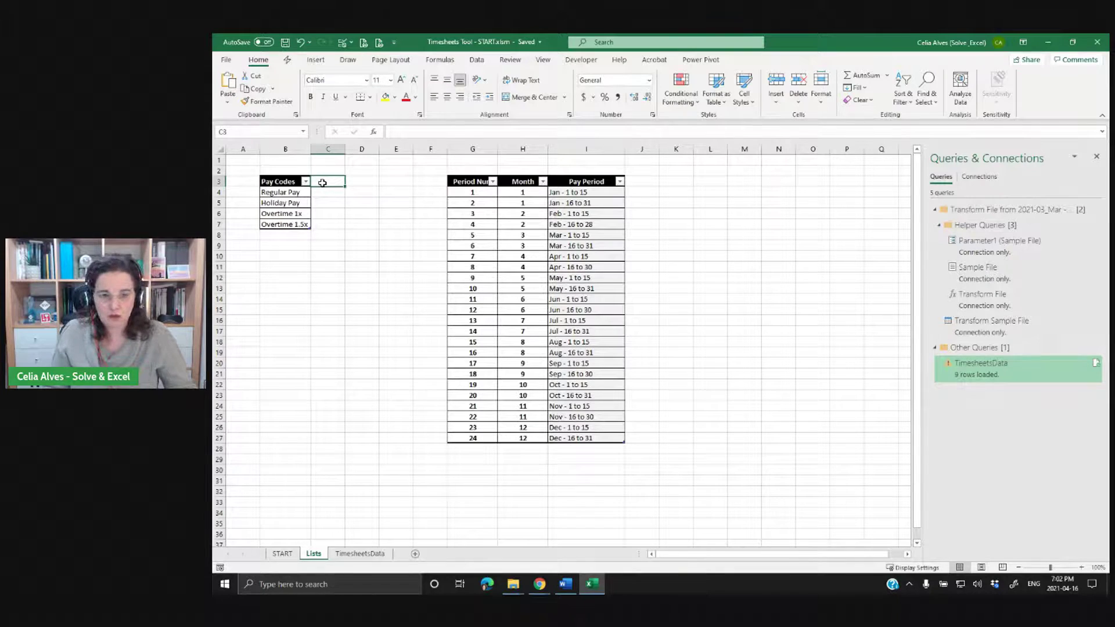
type("Mul")
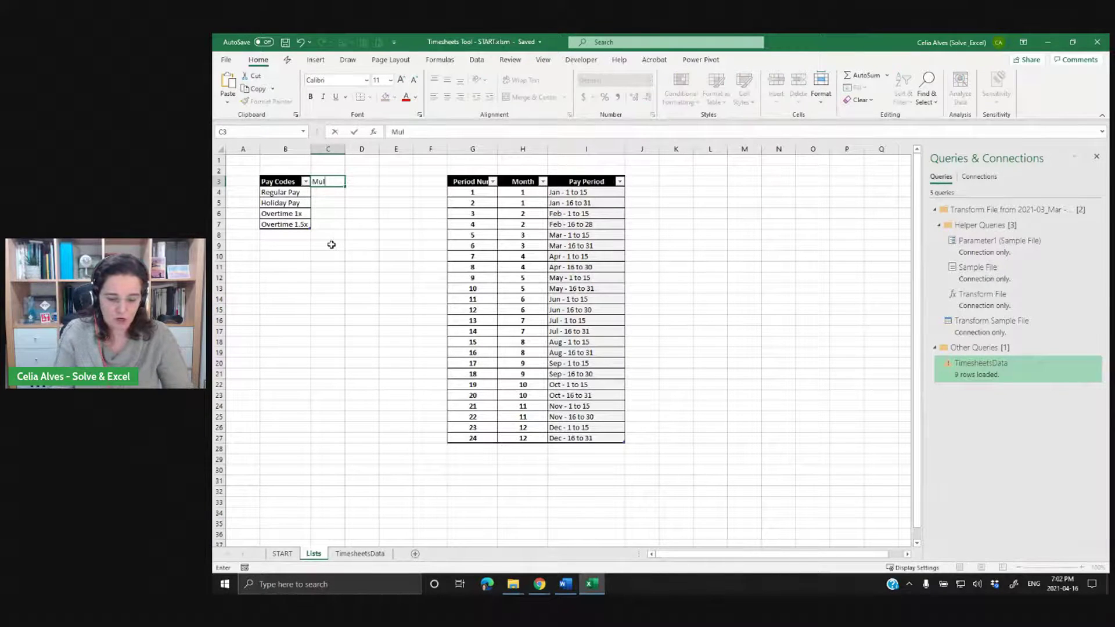
type("tiplier")
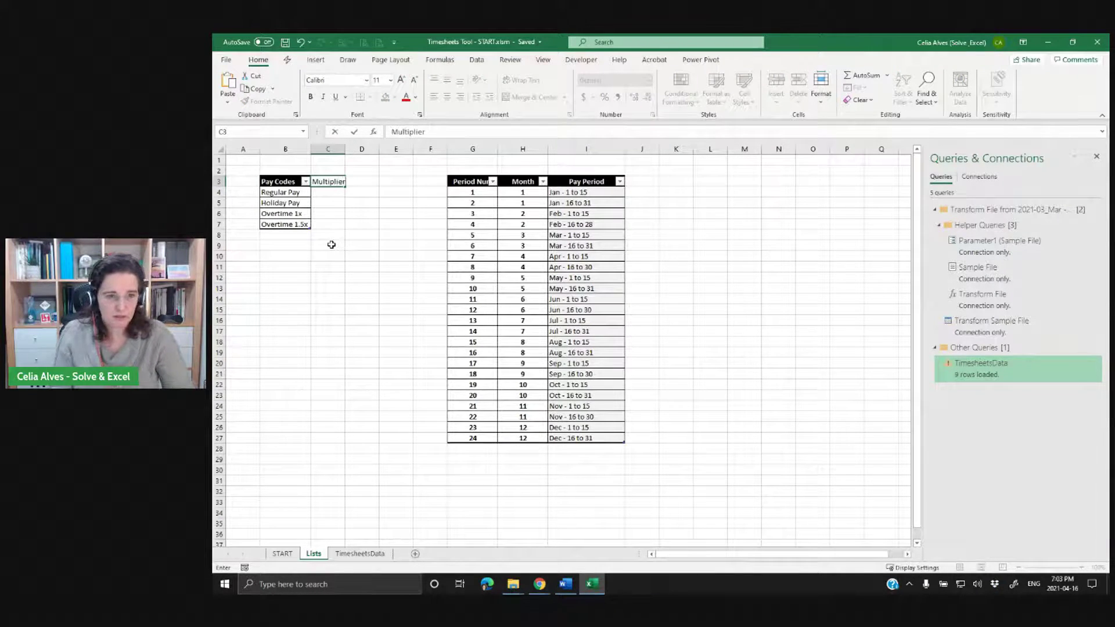
key("Return")
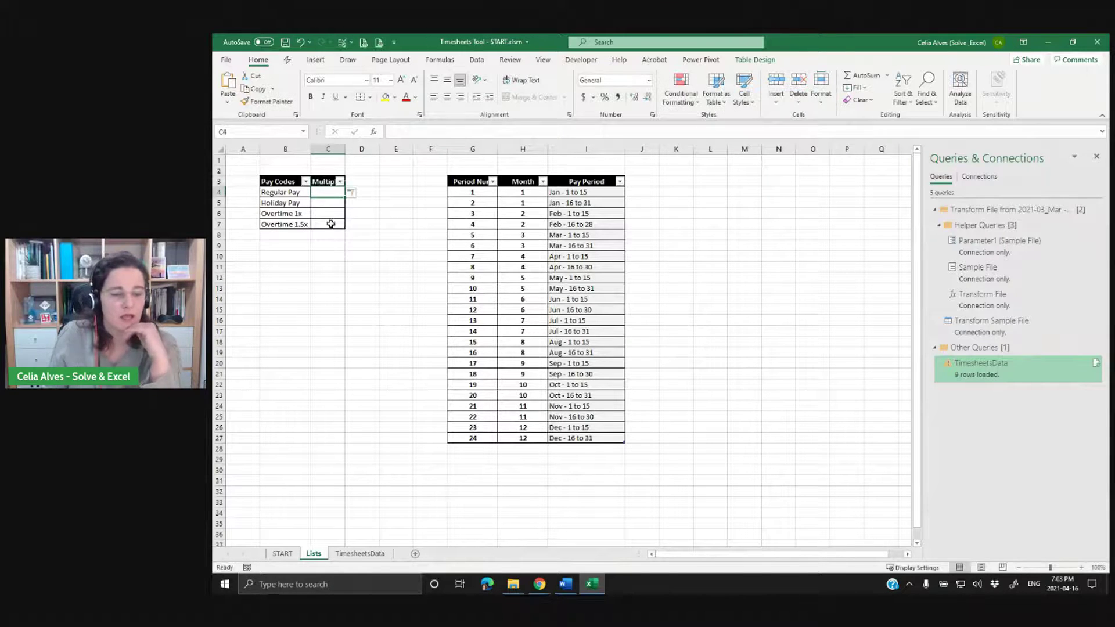
left_click_drag(345, 151, 355, 157)
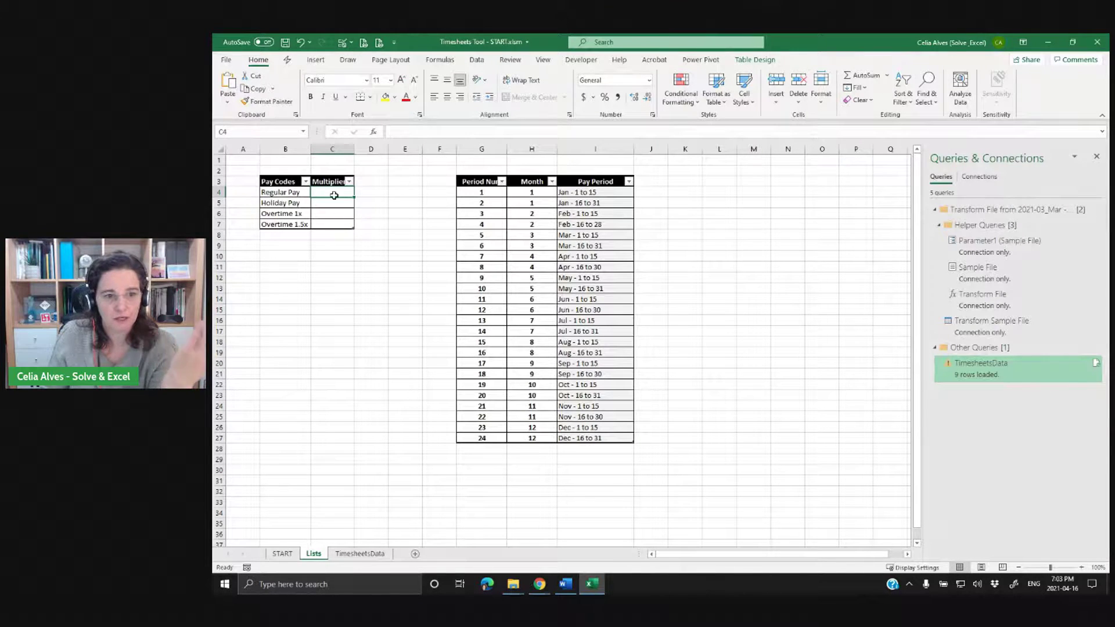
Enter the multipliers 1 for Regular Pay, 1.5 for Holiday Pay, 1 for Overtime 1x and 1.5 for Overtime 1.5x.
type("1")
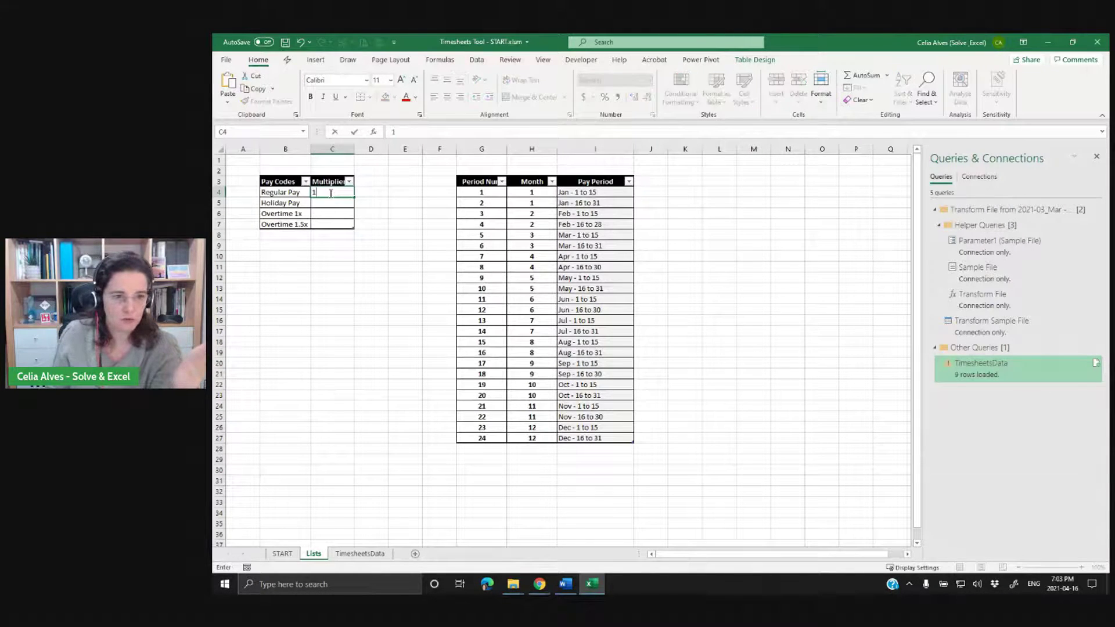
key("Return")
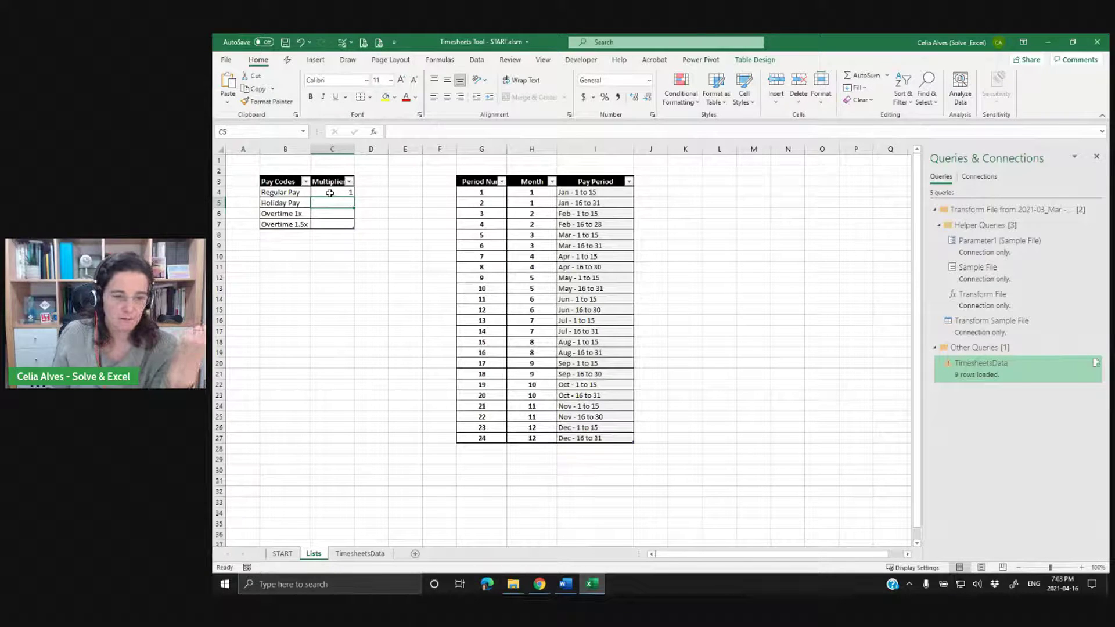
type("1.5")
key("Return")
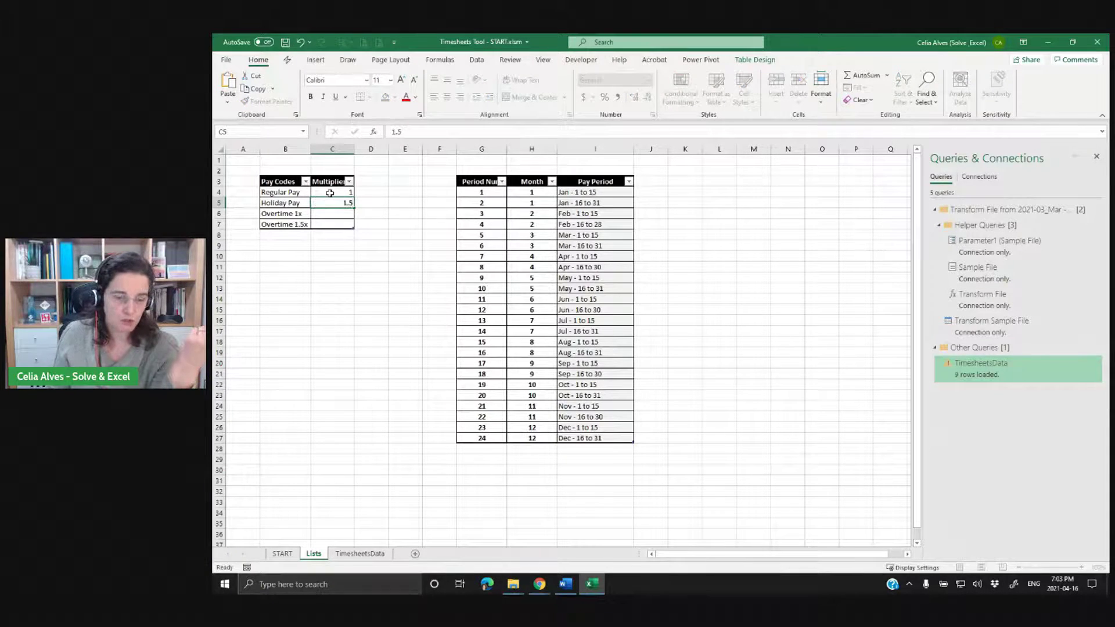
type("1")
key("Return")
type("1.")
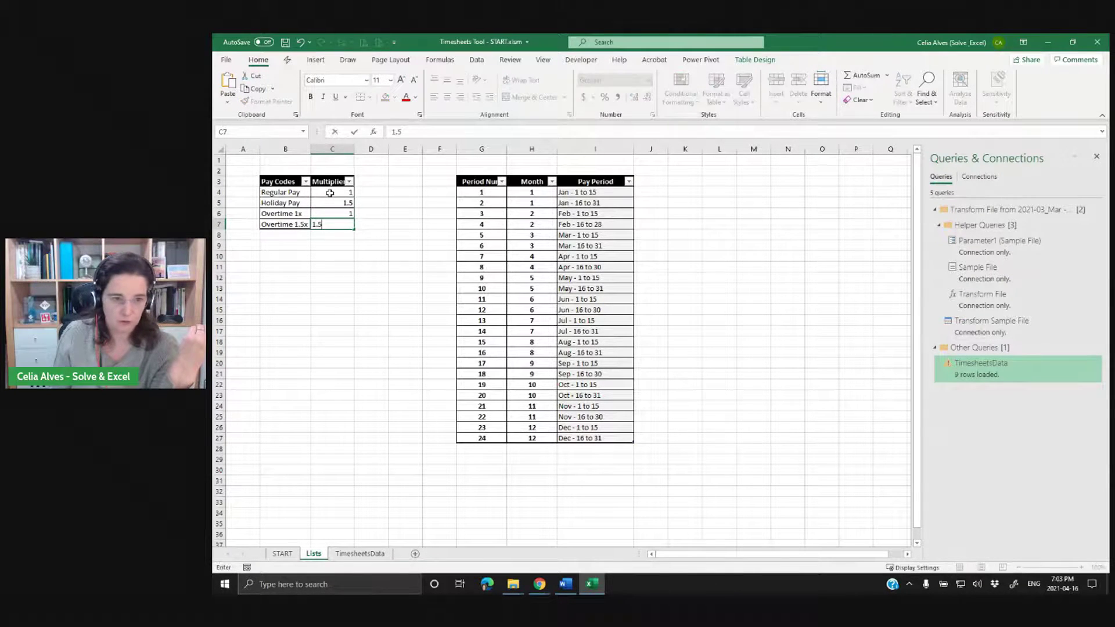
key("Return")
left_click(330, 278)
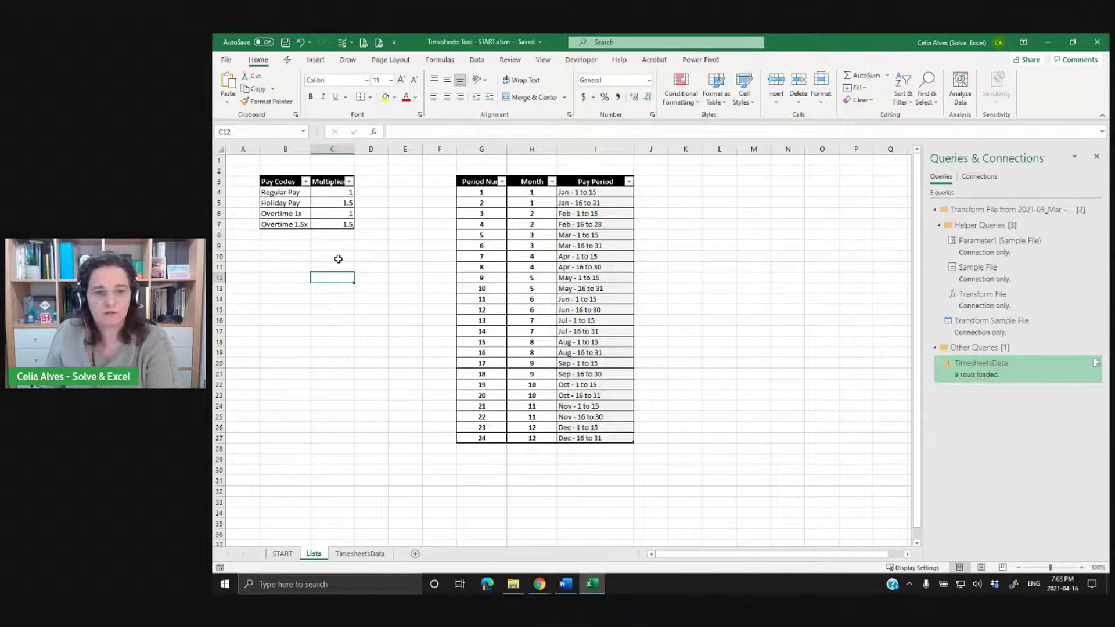
left_click(326, 192)
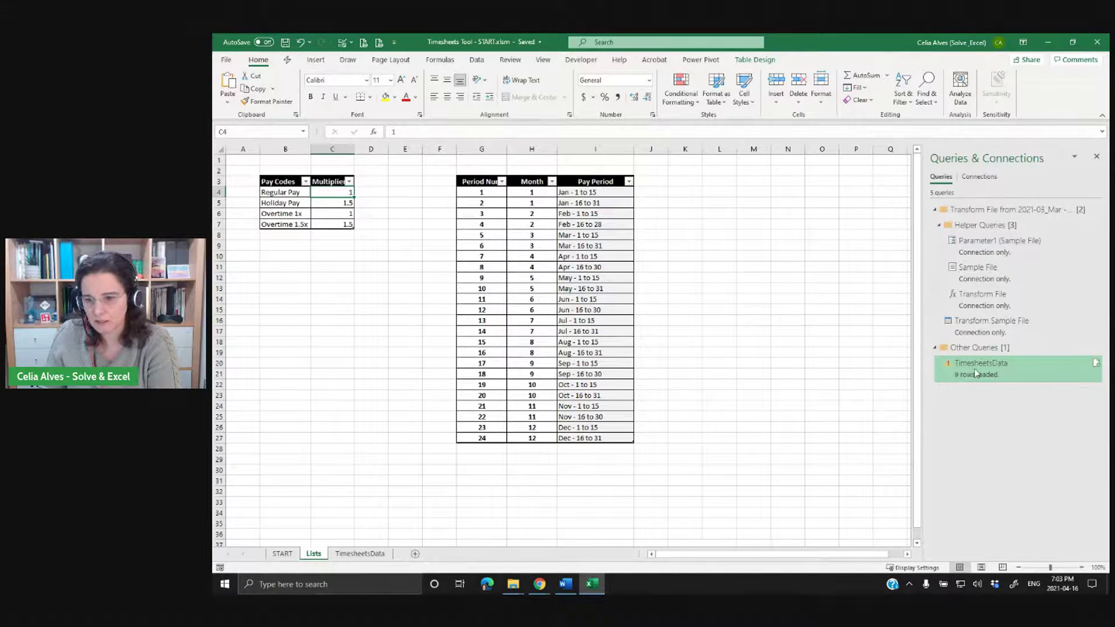
Refresh the TimesheetsData query's preview in the query editor, then load it back to the worksheet and save the workbook.
double_click(948, 363)
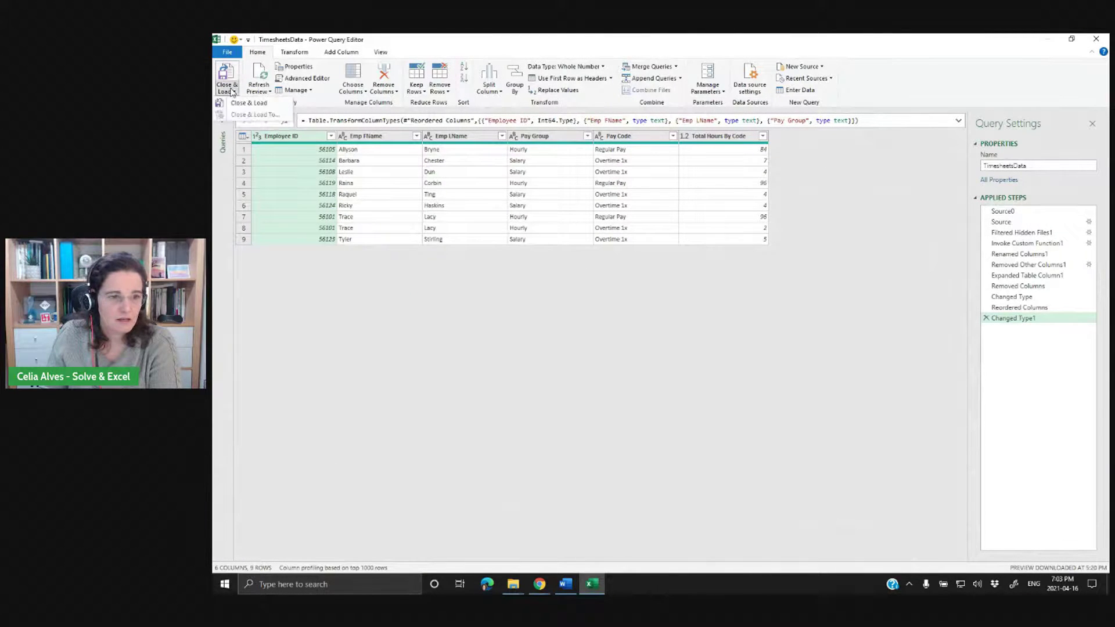
left_click(259, 80)
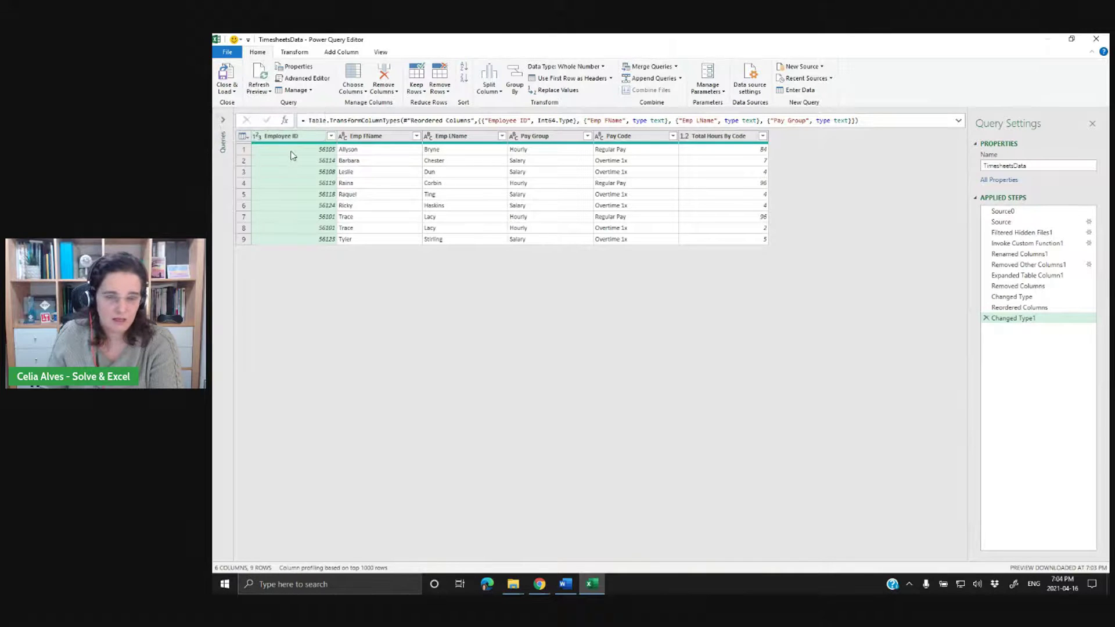
left_click(227, 76)
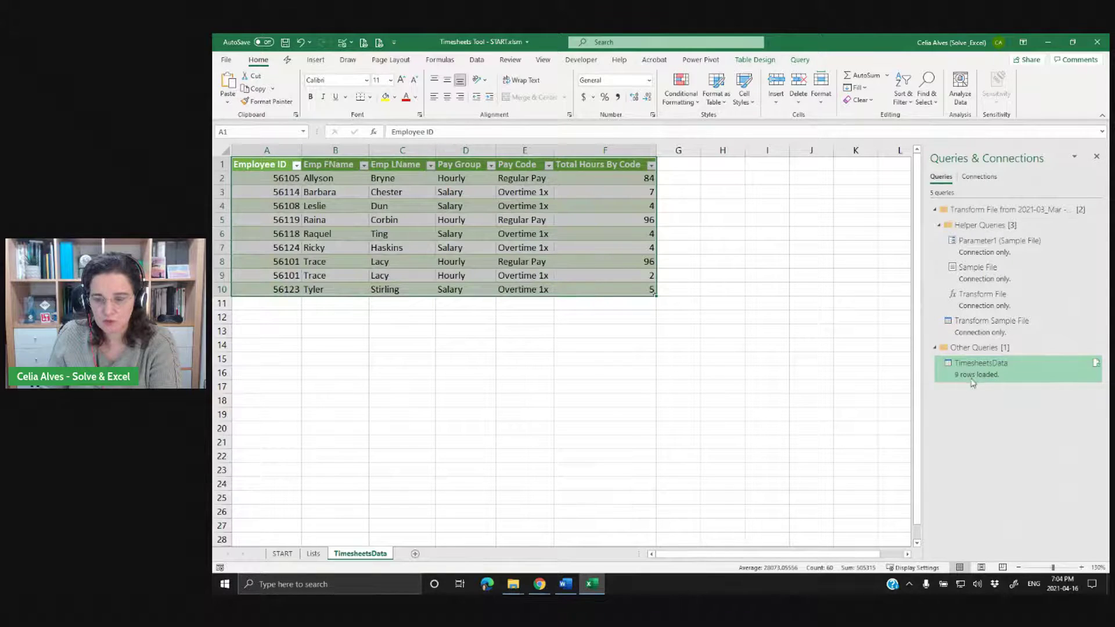
mouse_move(964, 379)
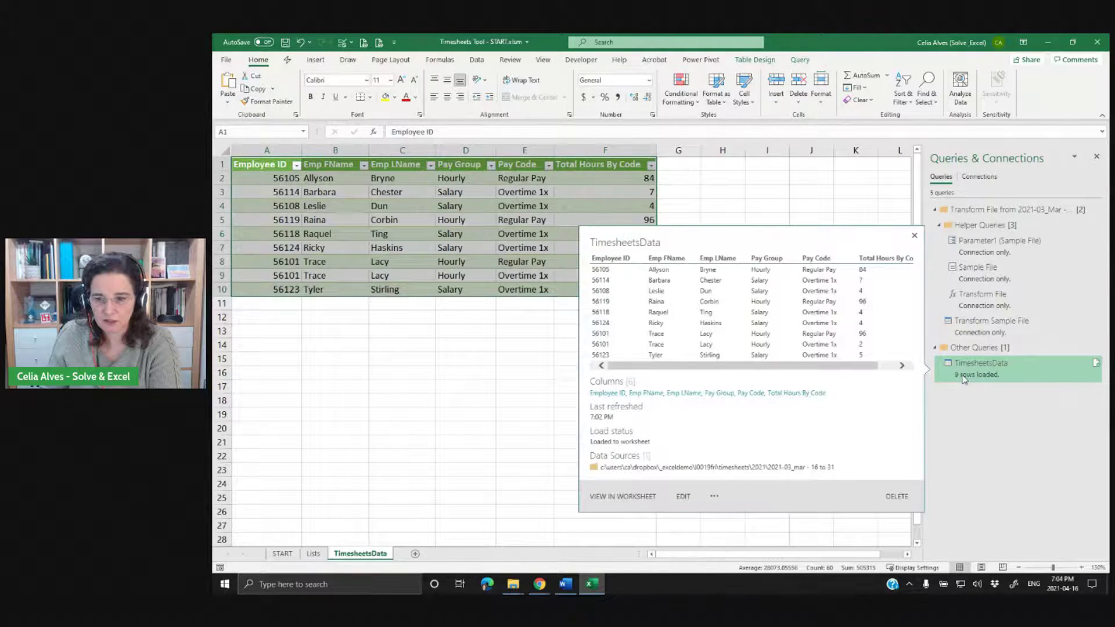
left_click(453, 373)
left_click(285, 41)
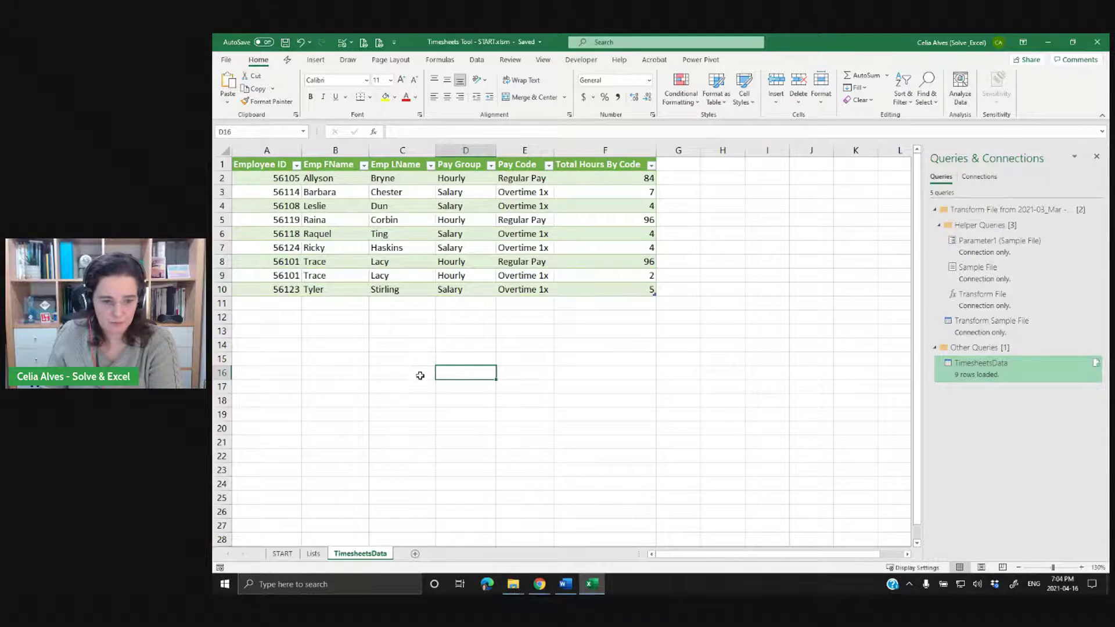
Bring the Pay Codes table on the Lists sheet into the query editor as a new query.
left_click(313, 554)
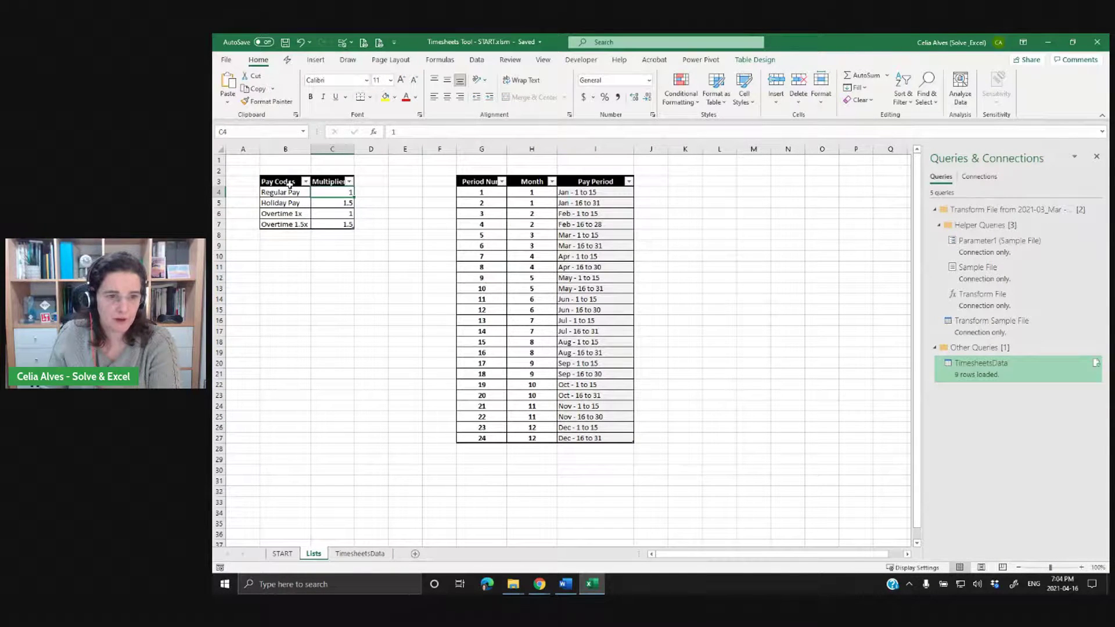
left_click(295, 202)
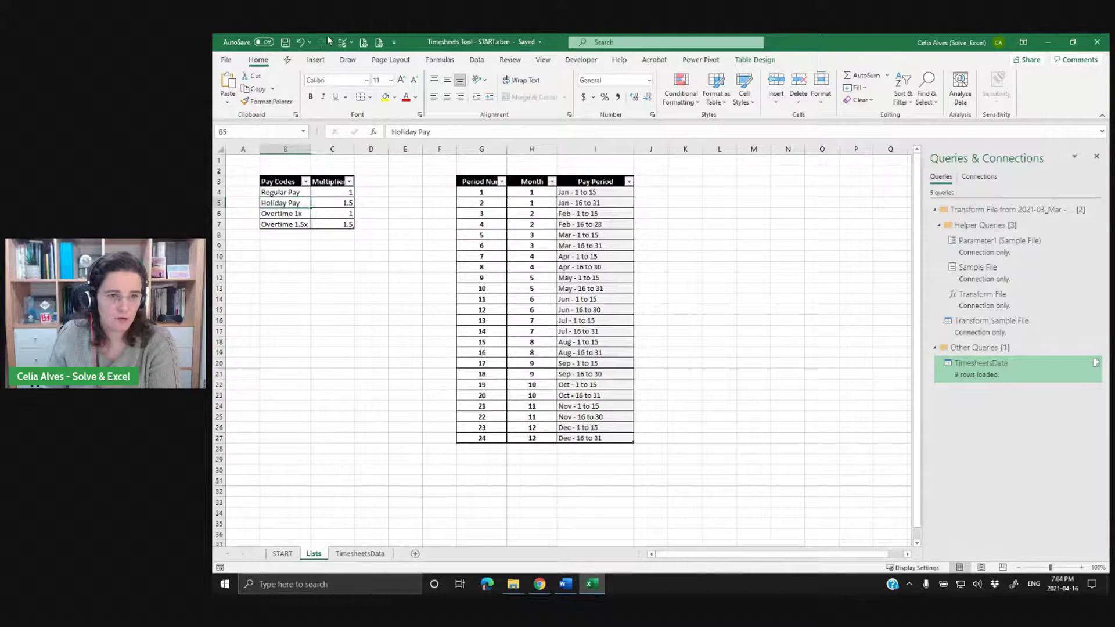
left_click(478, 62)
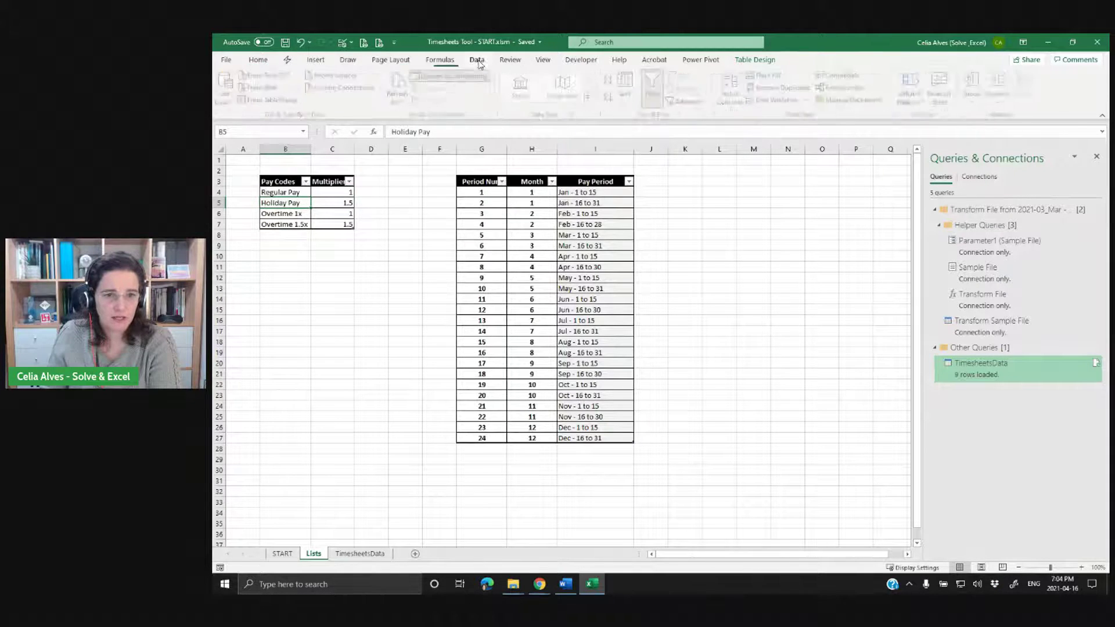
left_click(272, 100)
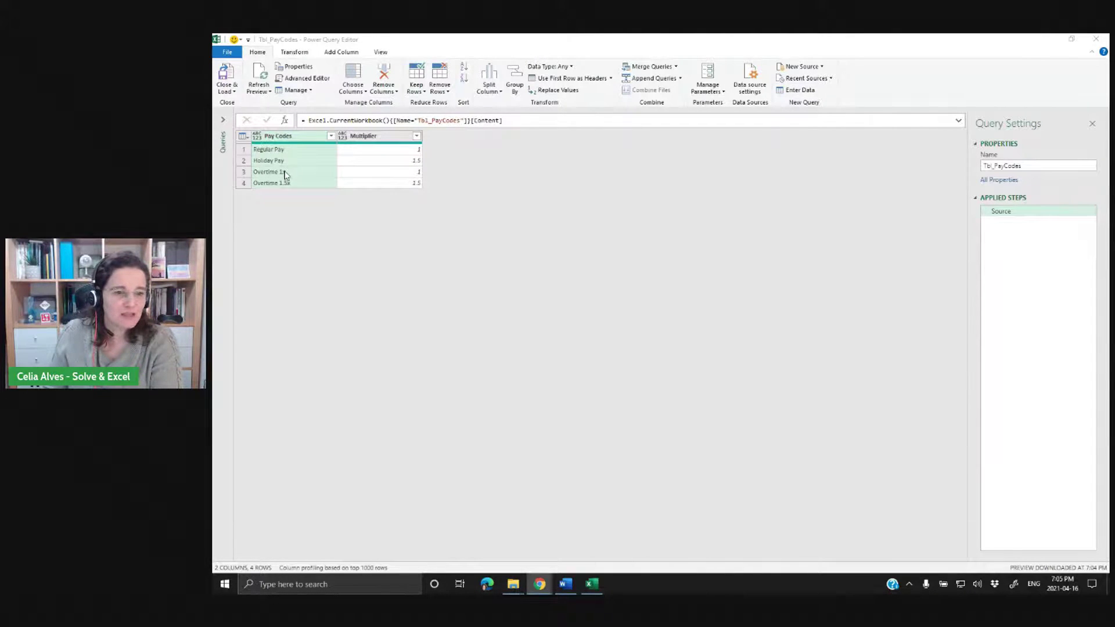
Set the data type of the Pay Codes column to Text and of the Multiplier column to Decimal Number.
left_click(257, 137)
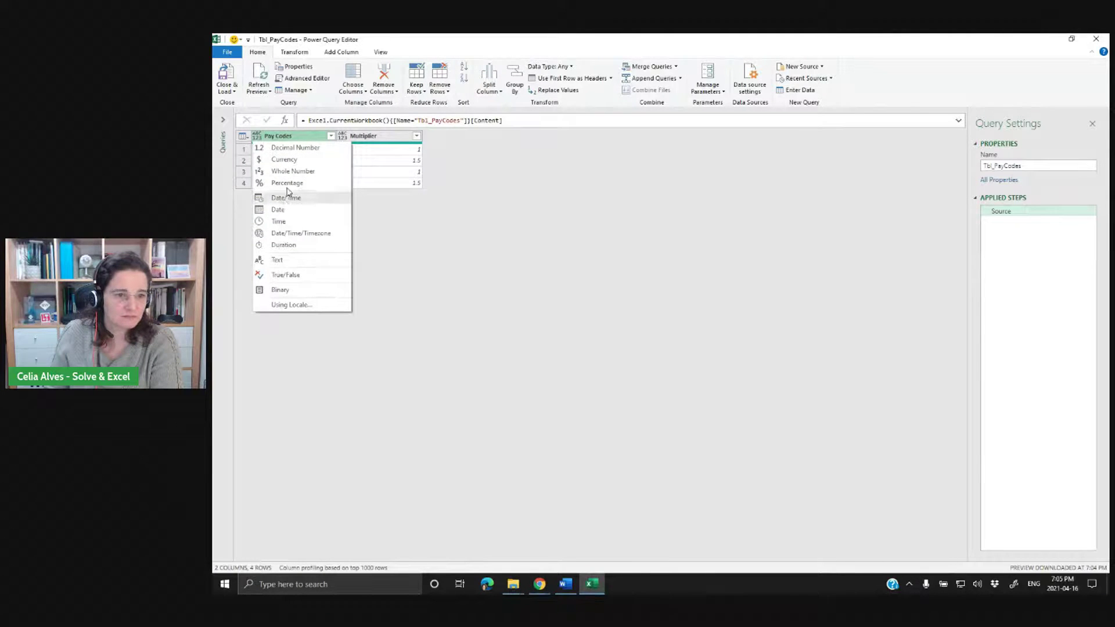
left_click(290, 262)
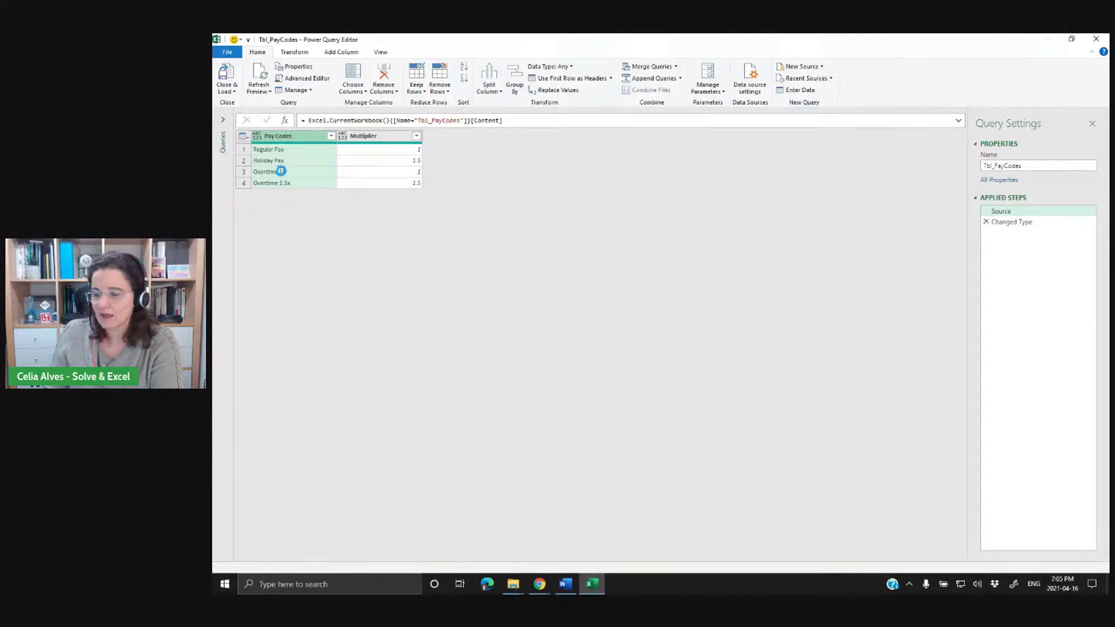
left_click(366, 141)
left_click(342, 136)
left_click(356, 149)
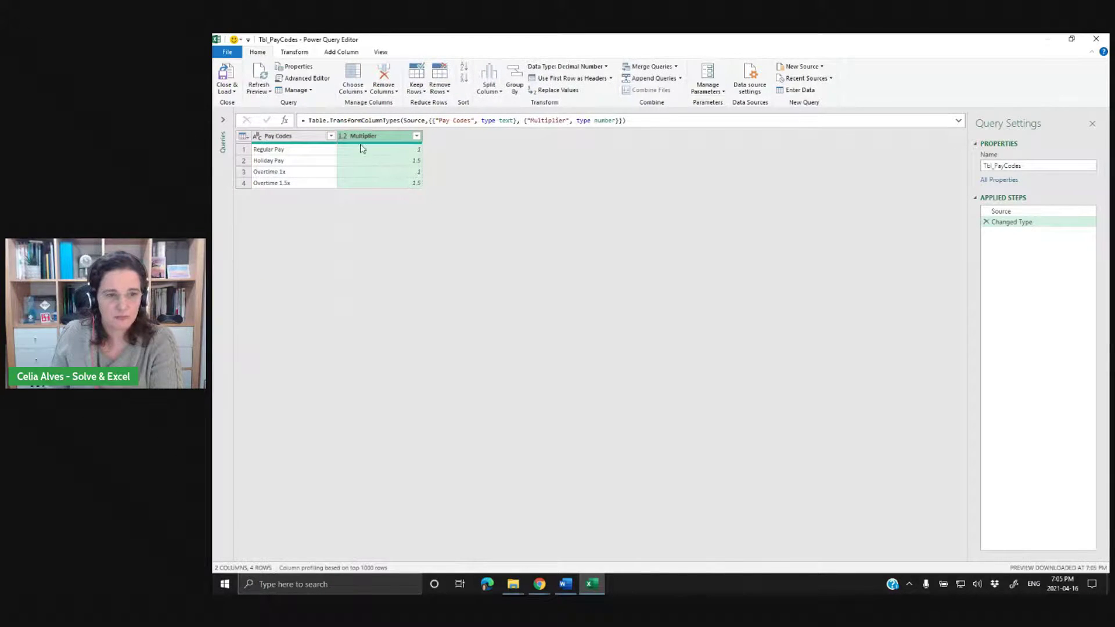
Close the editor and load the Tbl_PayCodes query as a connection only.
left_click(227, 90)
left_click(241, 104)
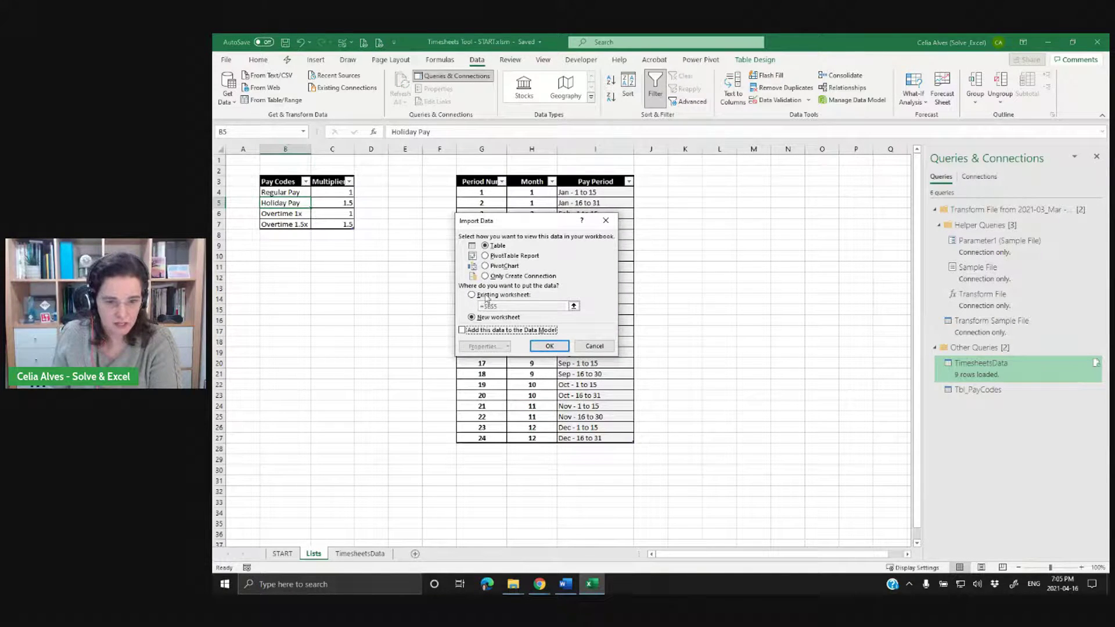
left_click(484, 276)
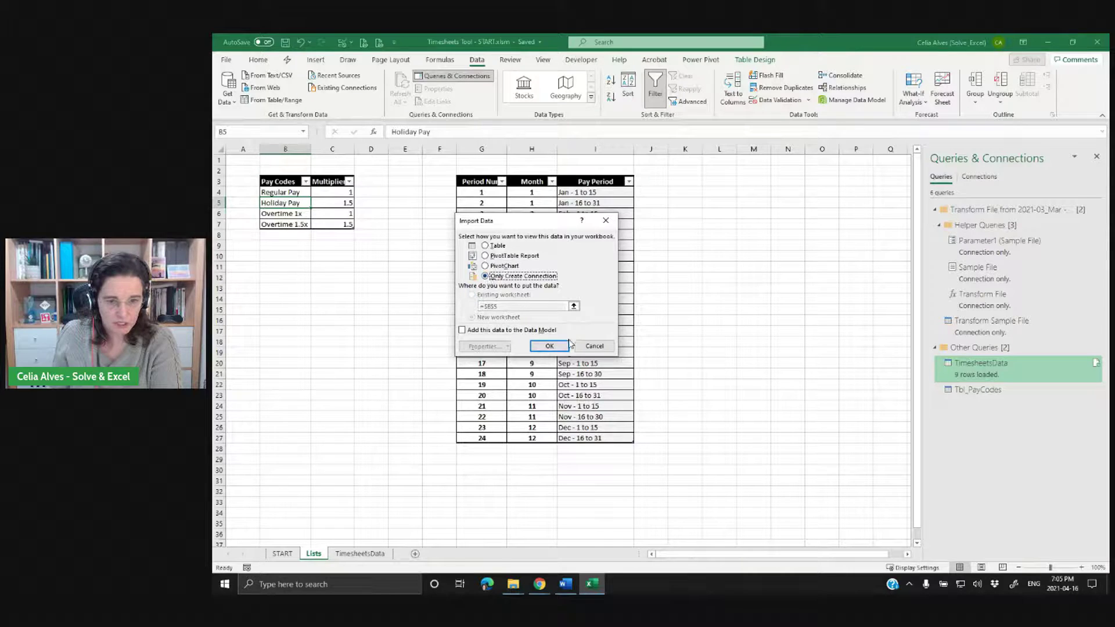
left_click(549, 346)
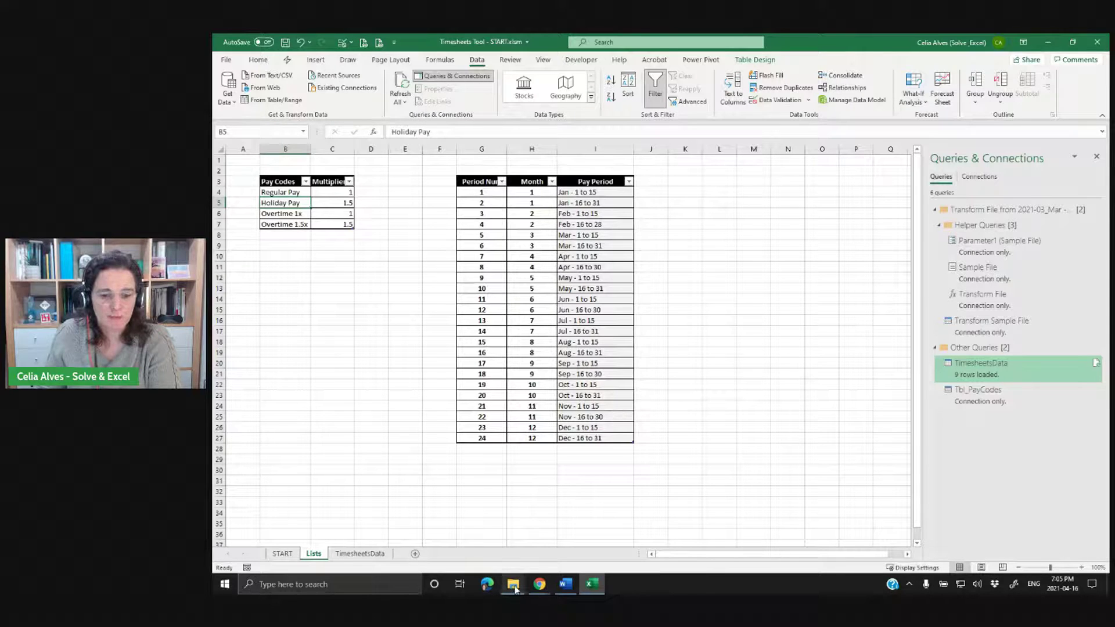
Switch to File Explorer and browse to the L0019Fri folder to locate Employees.xlsx, then return to the workbook.
left_click(591, 585)
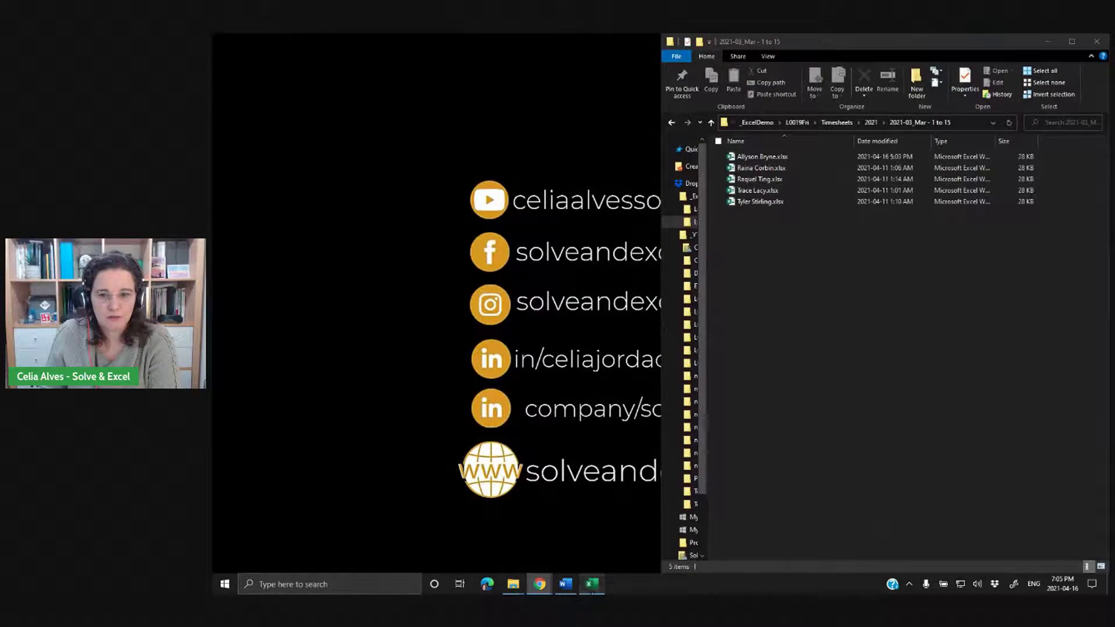
left_click(591, 583)
mouse_move(504, 583)
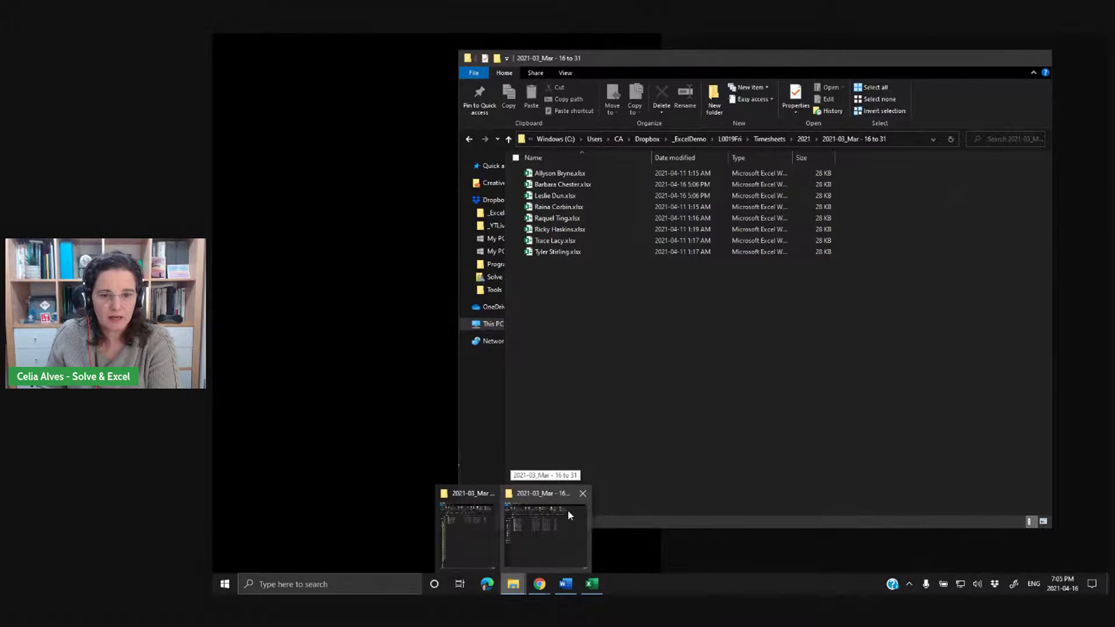
left_click(570, 514)
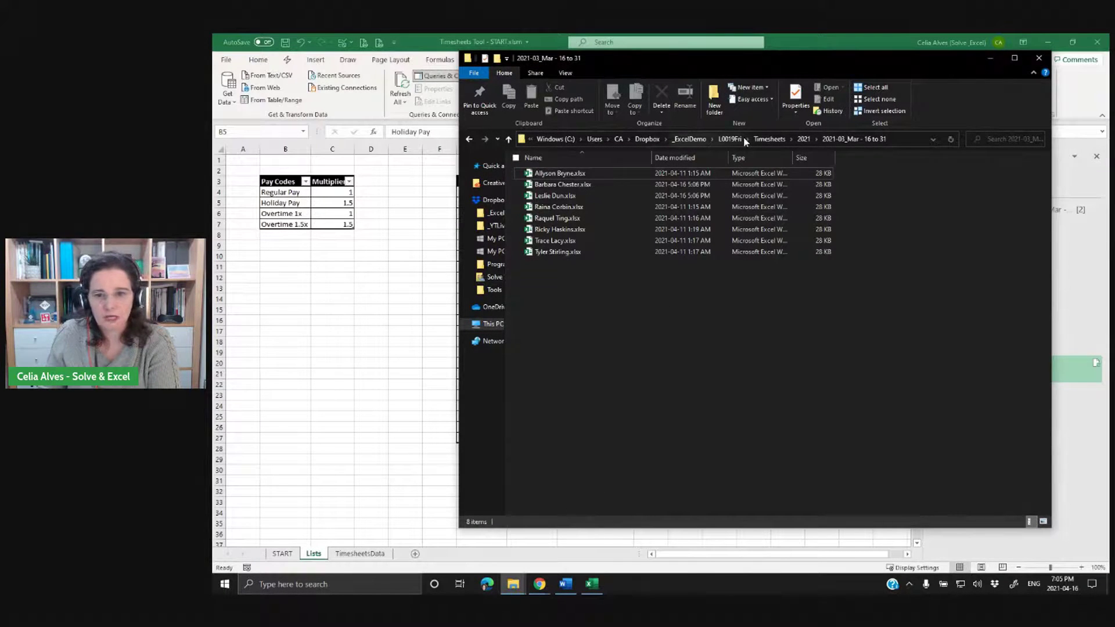
left_click(767, 140)
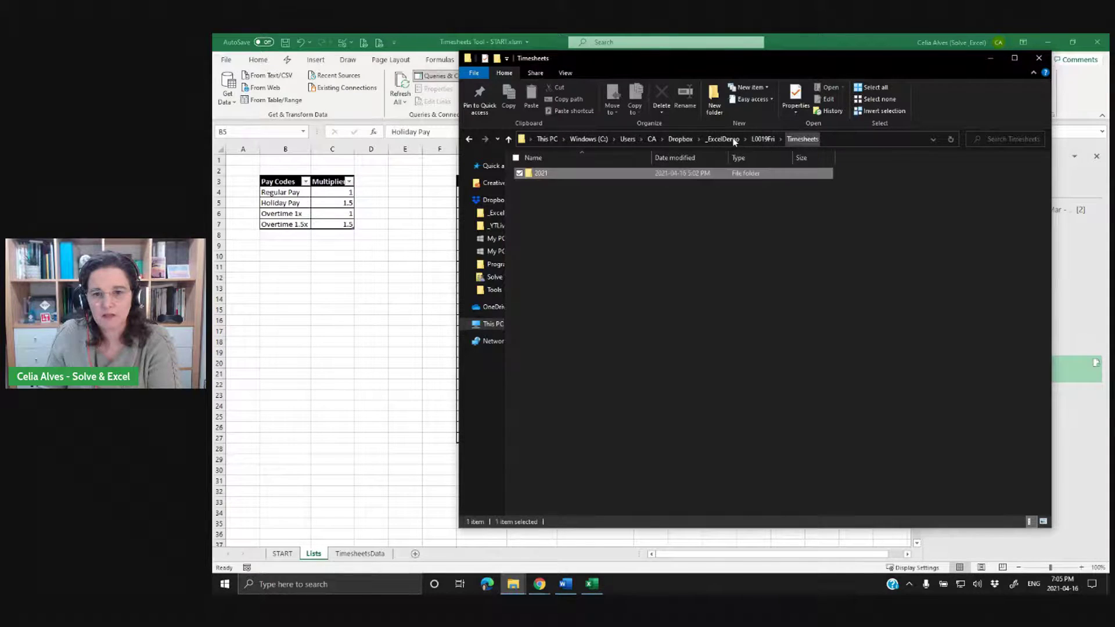
left_click(723, 139)
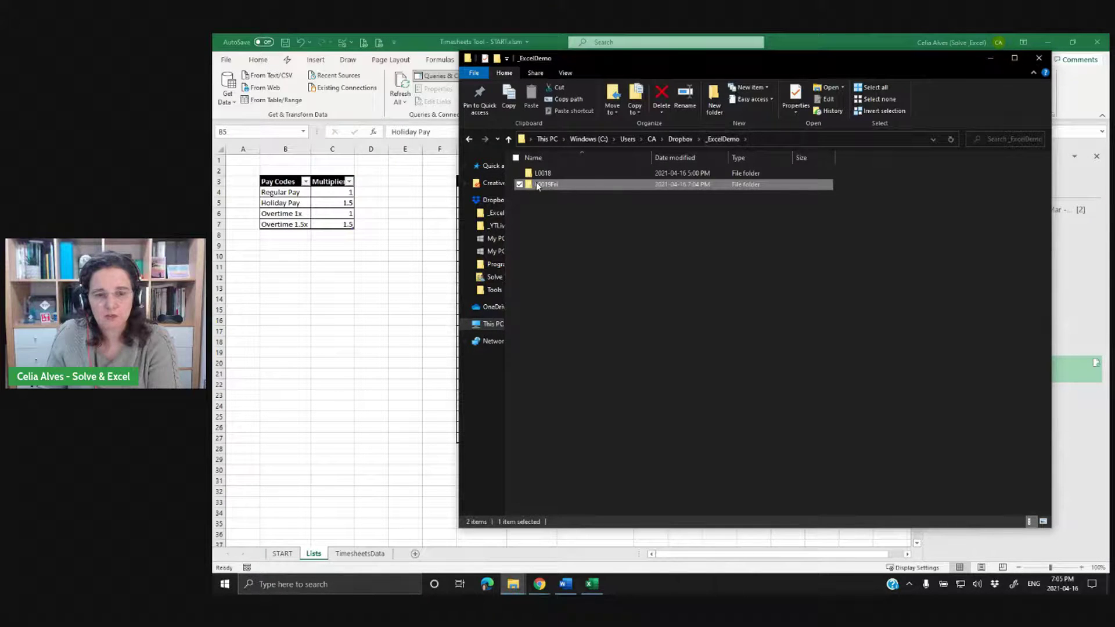
double_click(538, 185)
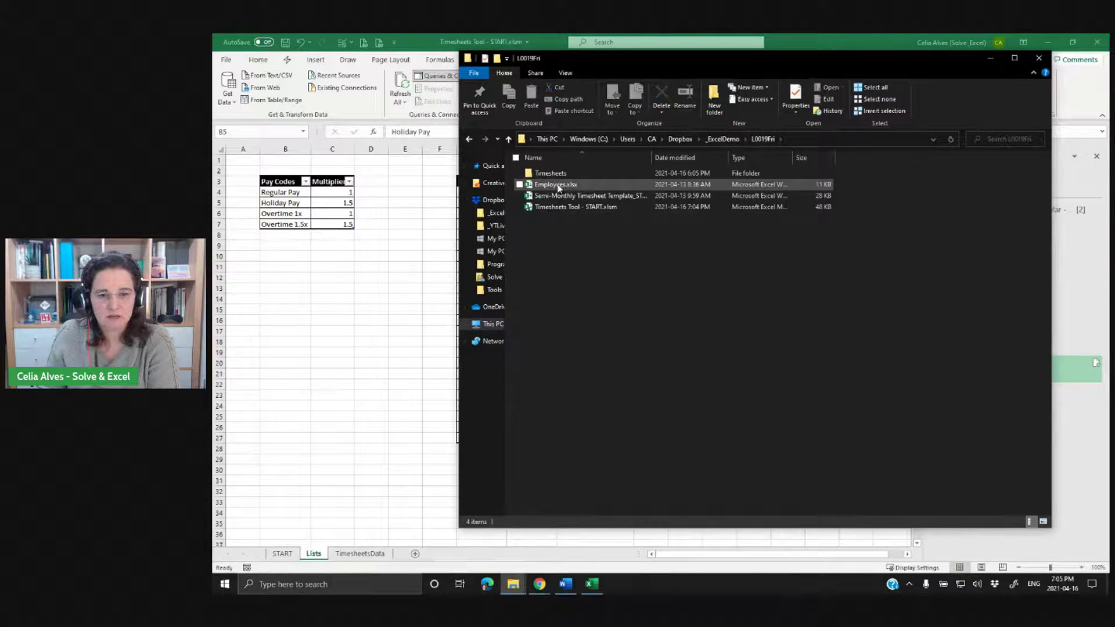
double_click(558, 186)
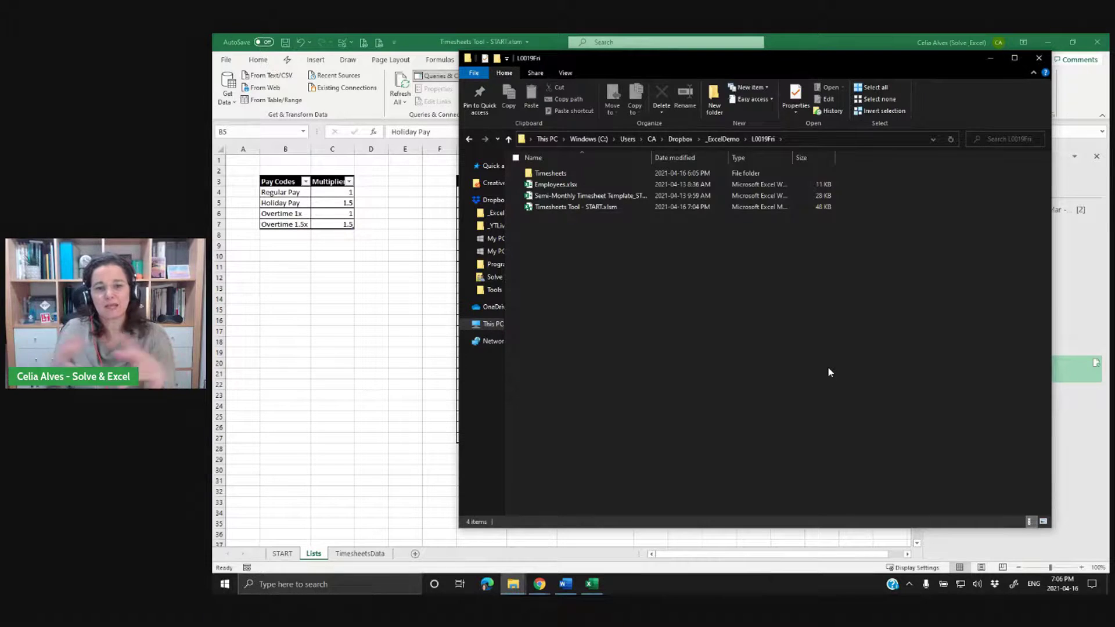
left_click(990, 60)
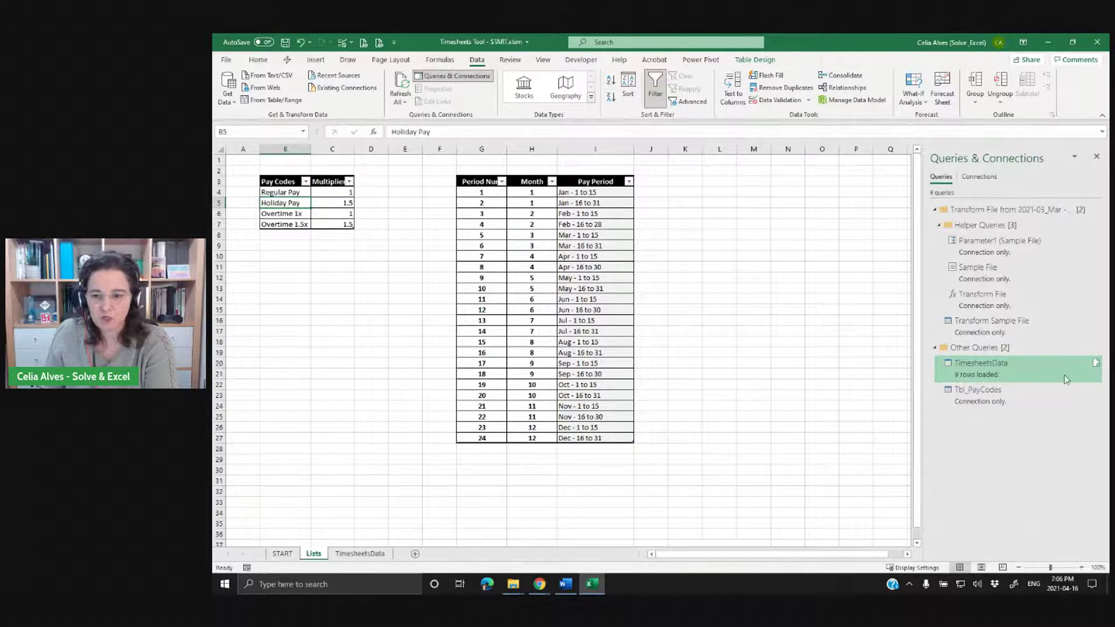
Rename the Tbl_PayCodes query to PayCodes.
left_click(982, 401)
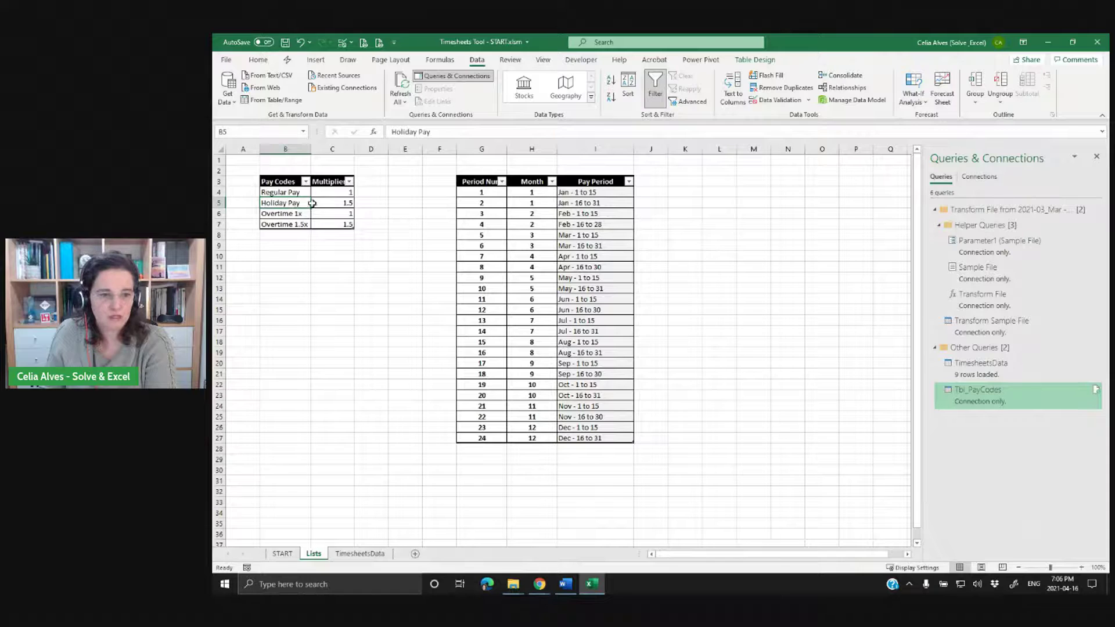
left_click(755, 59)
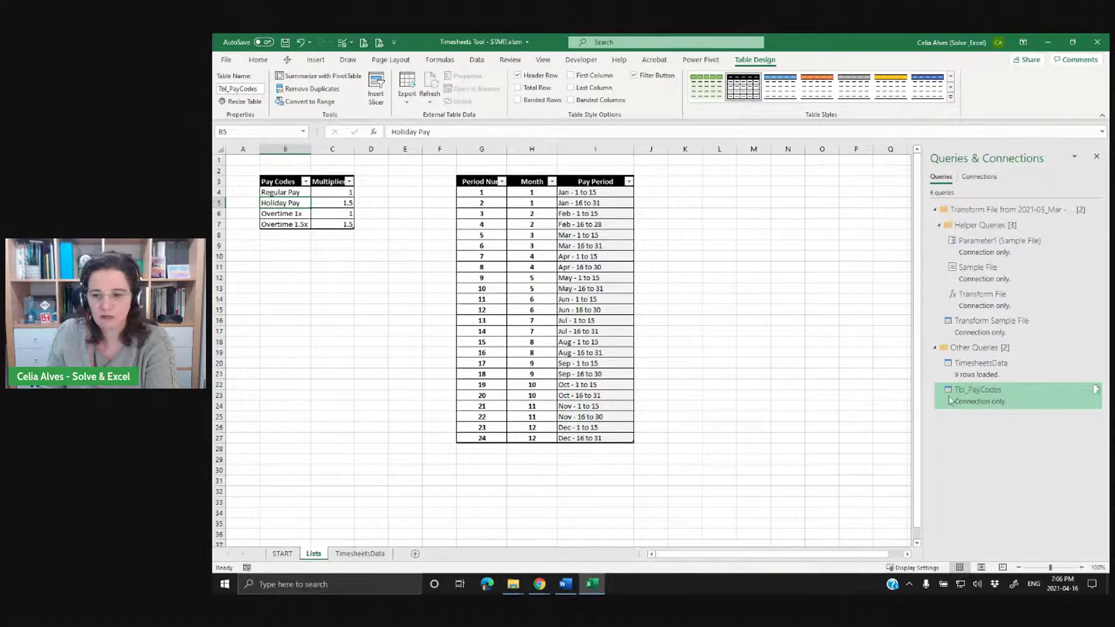
right_click(990, 401)
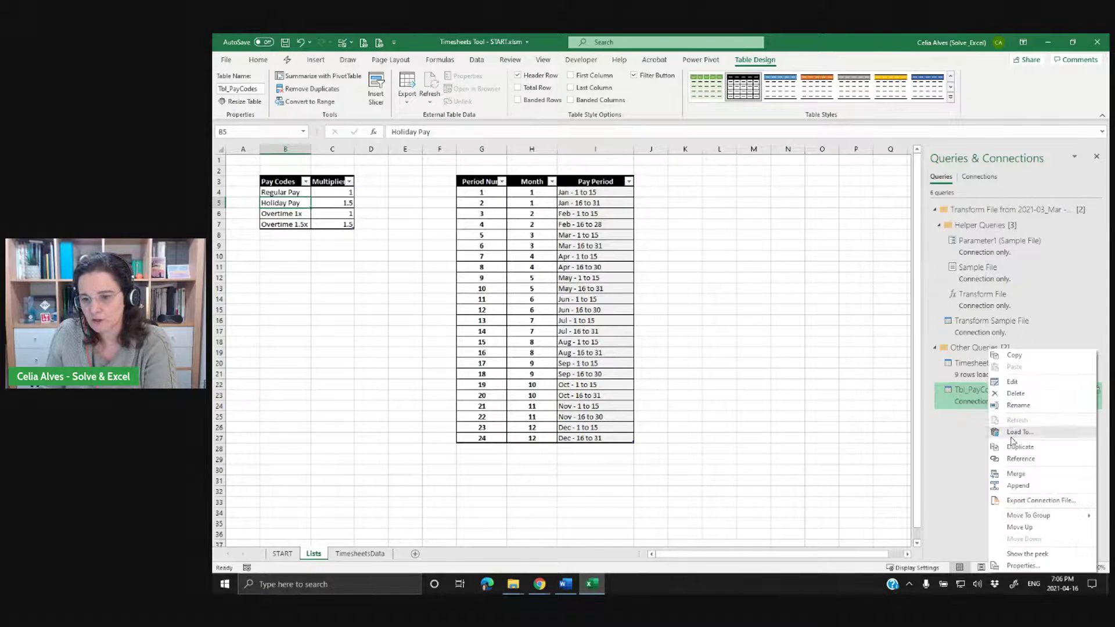
left_click(1015, 406)
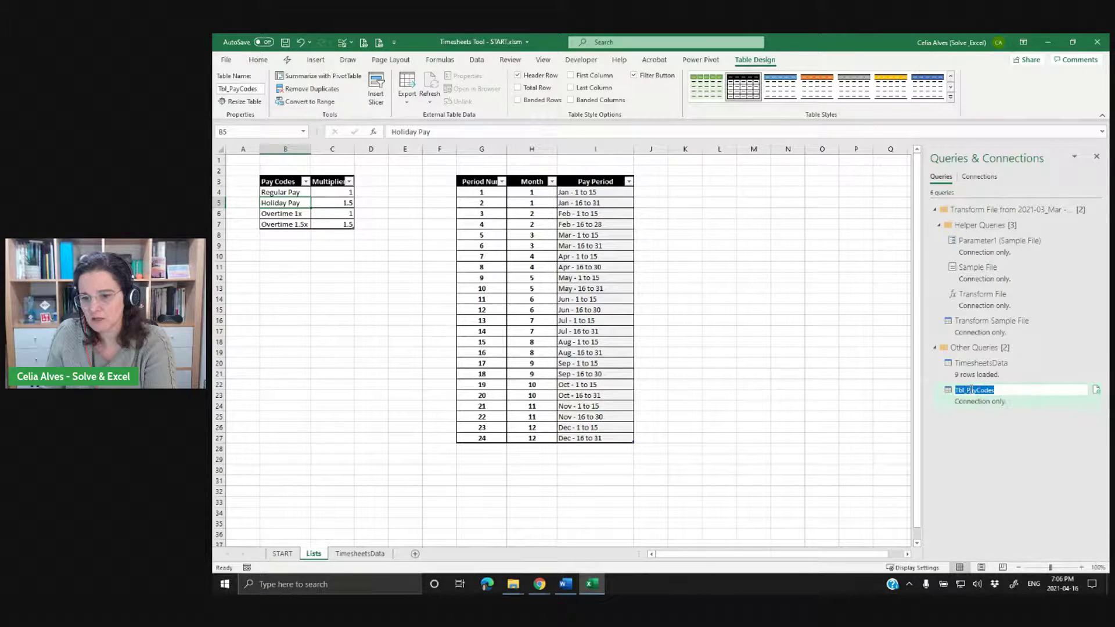
left_click(968, 391)
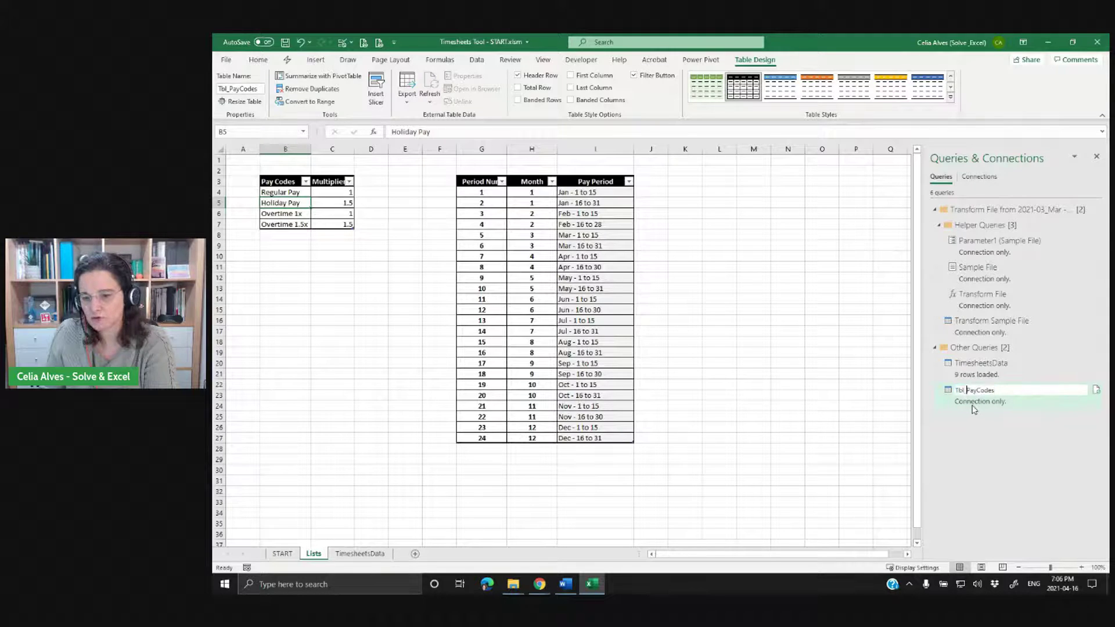
key("BackSpace")
key("BackSpace")
key("BackSpace")
key("BackSpace")
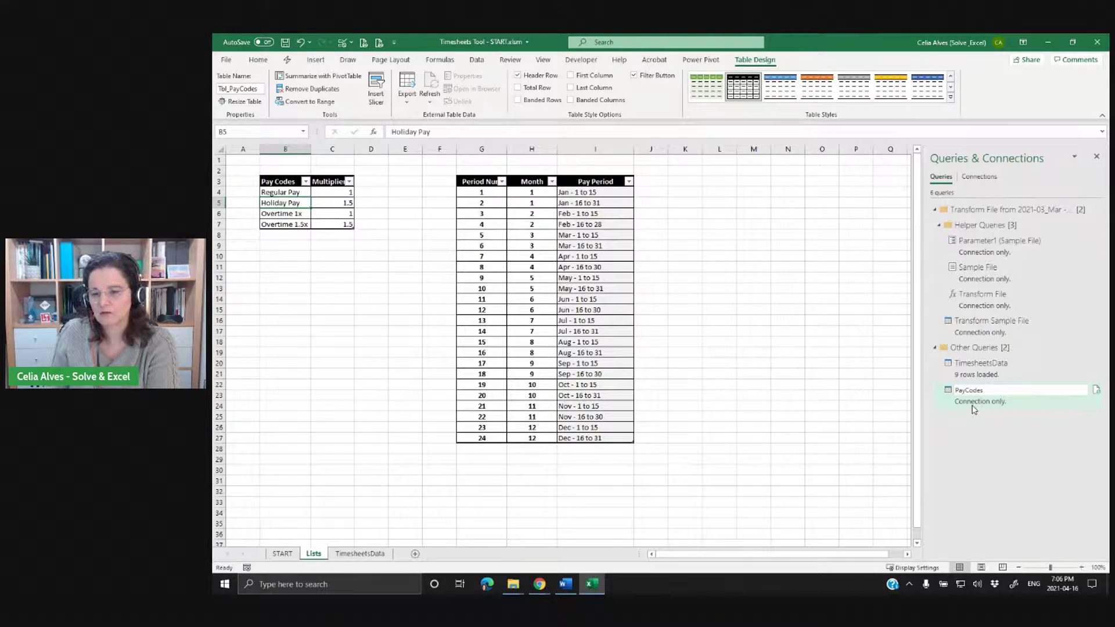
key("Return")
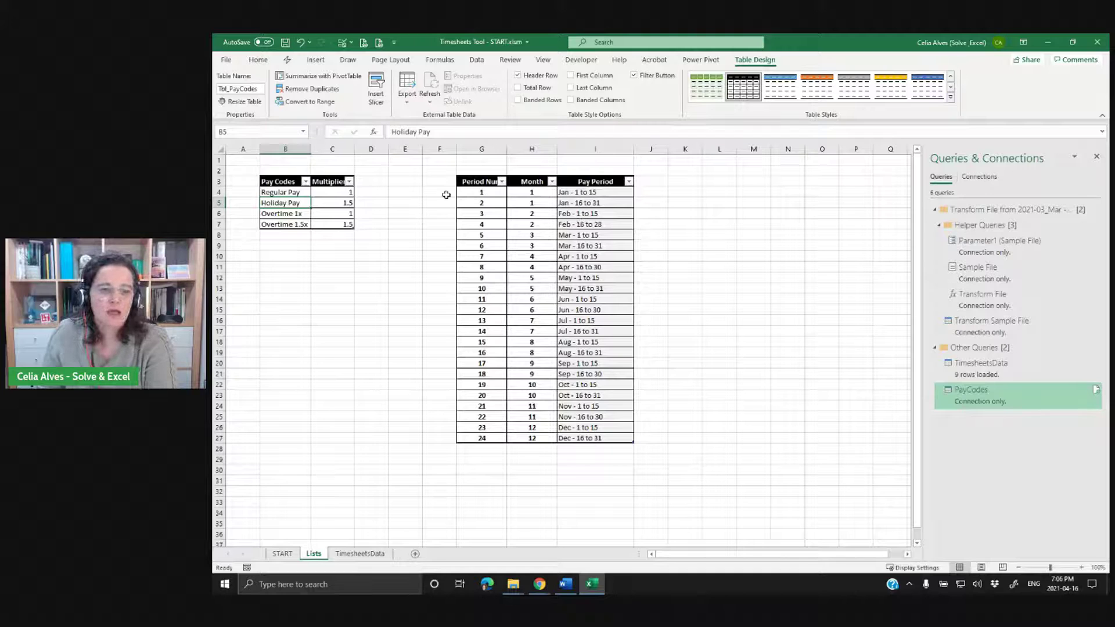
Import the Tbl_Employees table from Employees.xlsx in the L0019Fri folder and open it in the query editor for transformation.
left_click(228, 62)
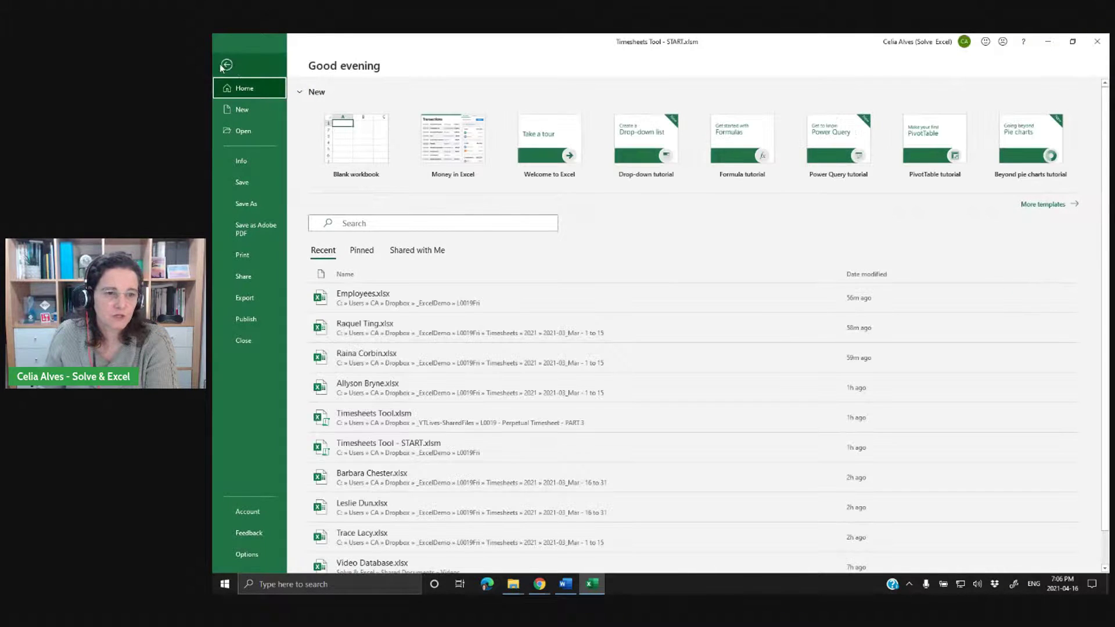
left_click(221, 68)
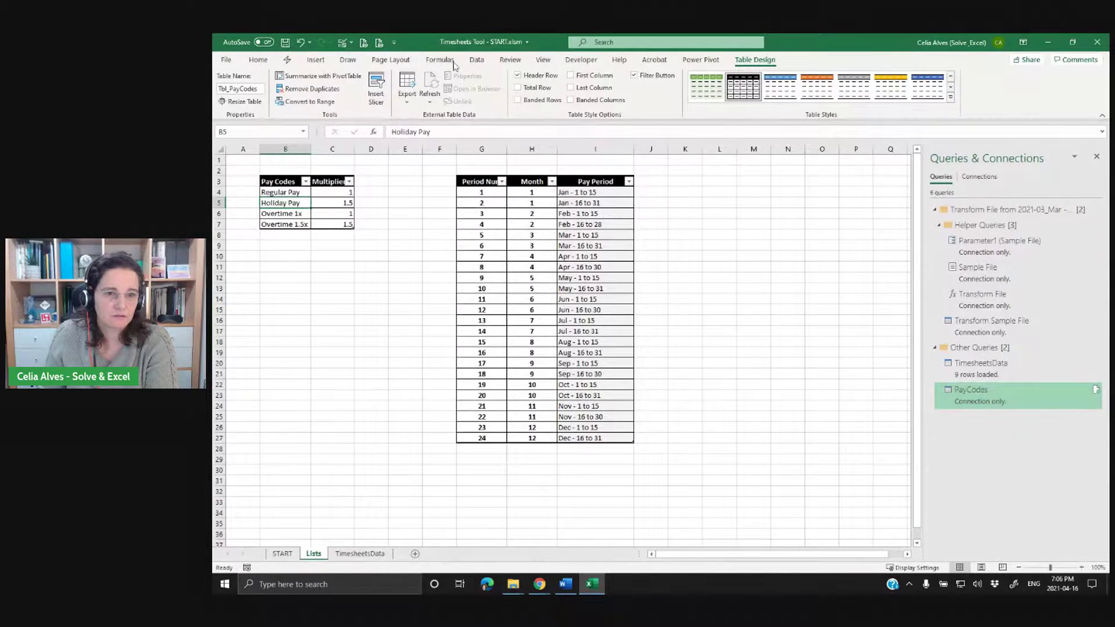
left_click(475, 61)
left_click(227, 88)
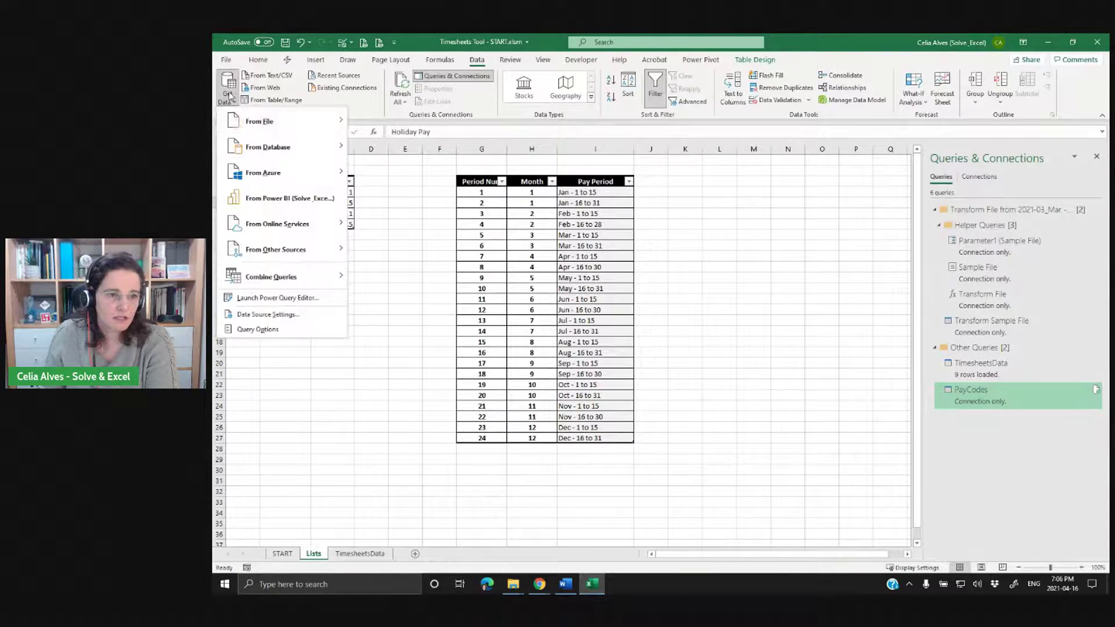
mouse_move(252, 125)
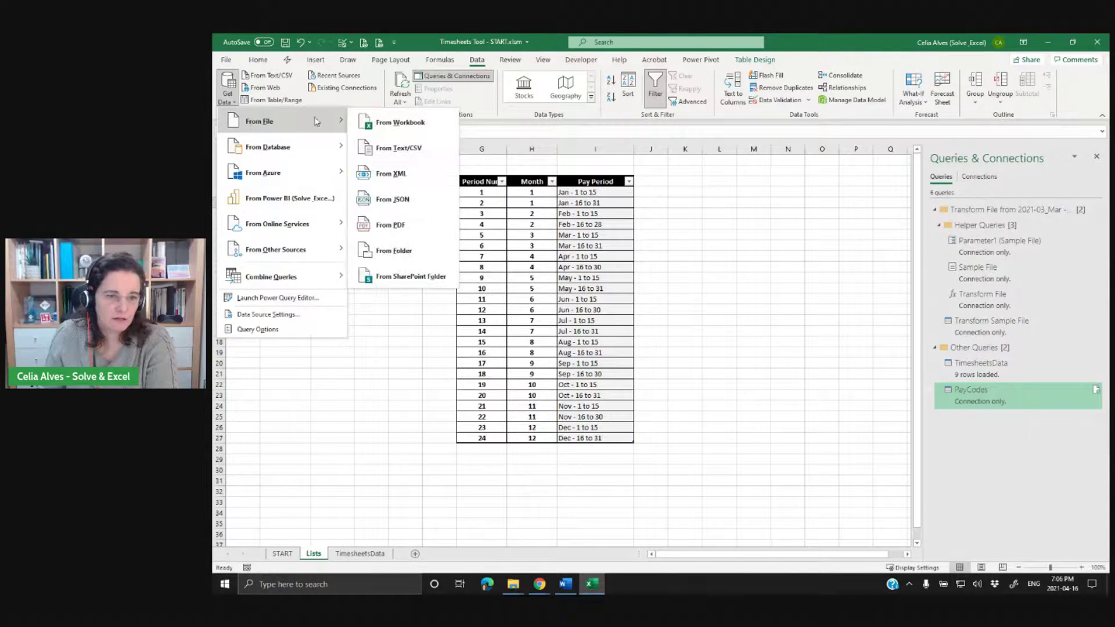
left_click(423, 127)
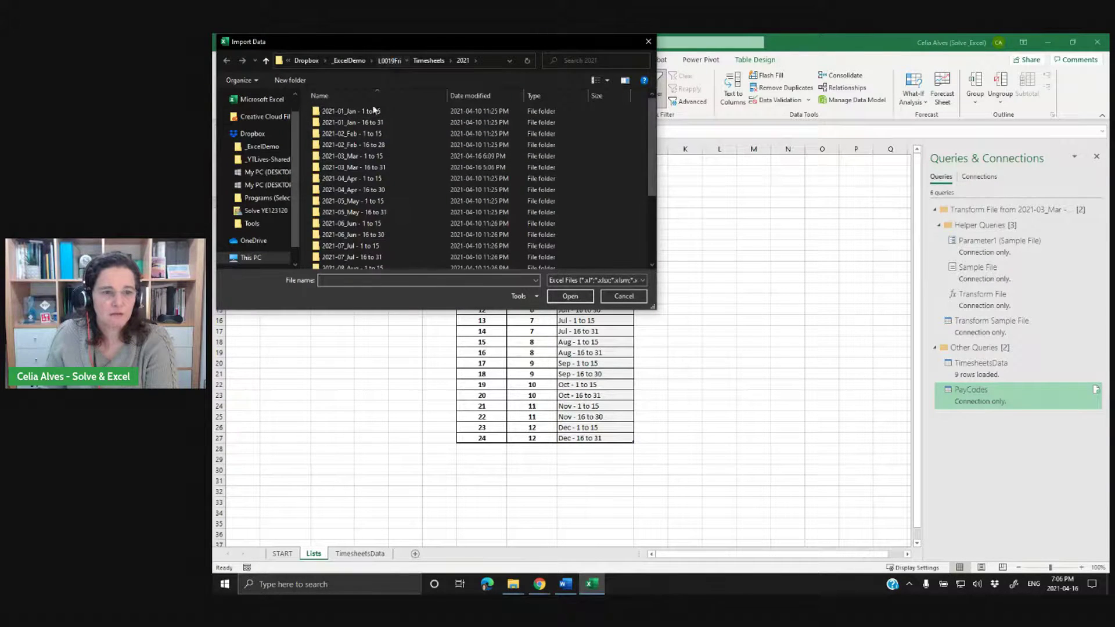
left_click(389, 61)
double_click(355, 124)
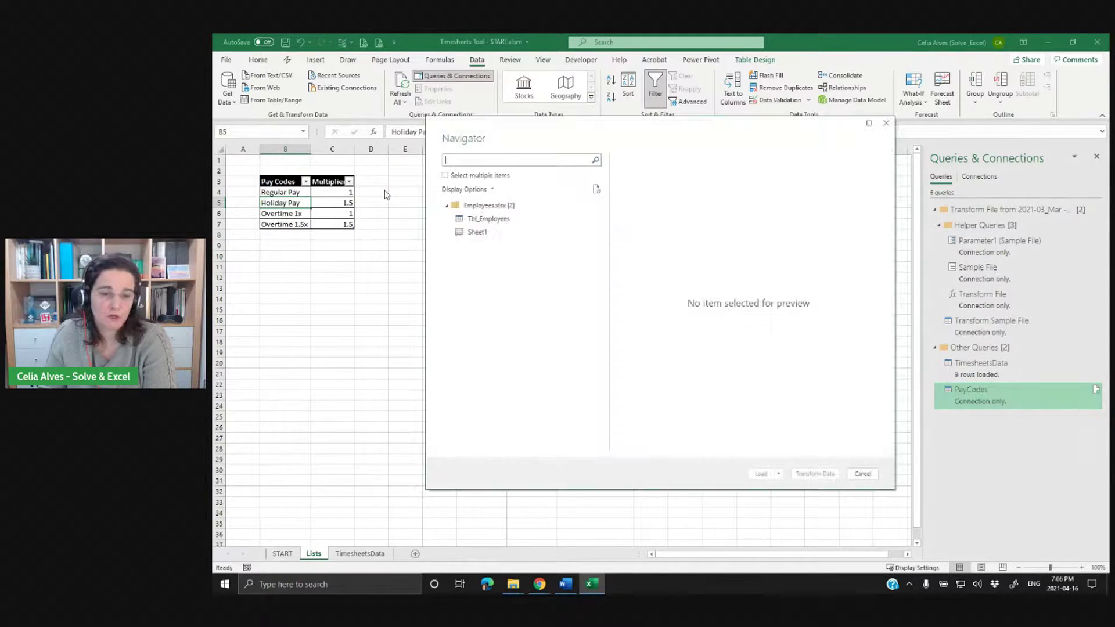
left_click(479, 222)
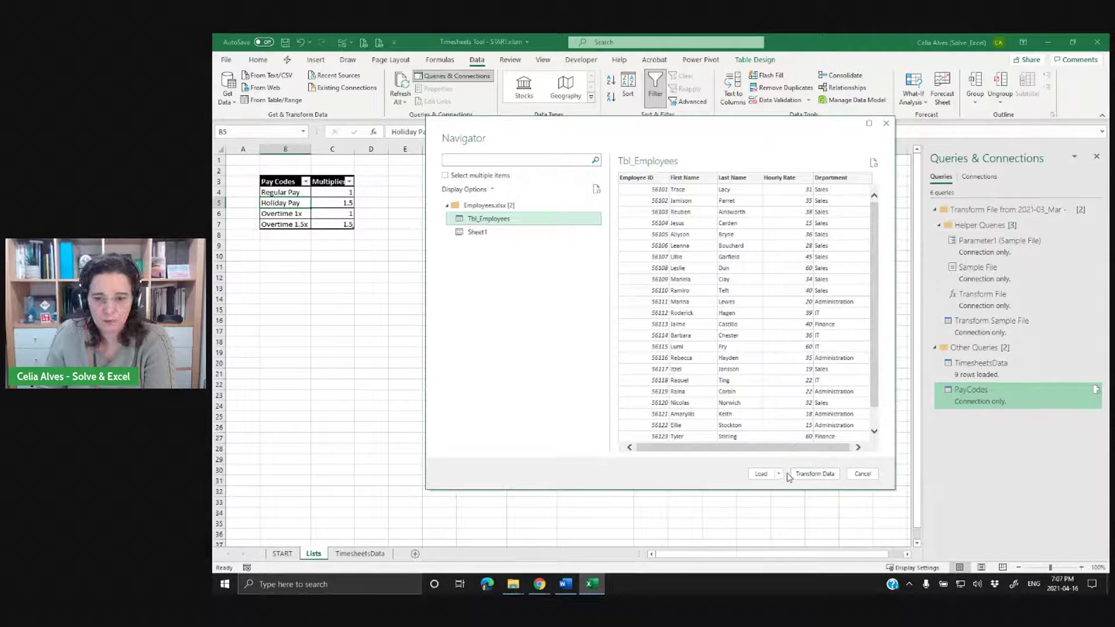
left_click(814, 477)
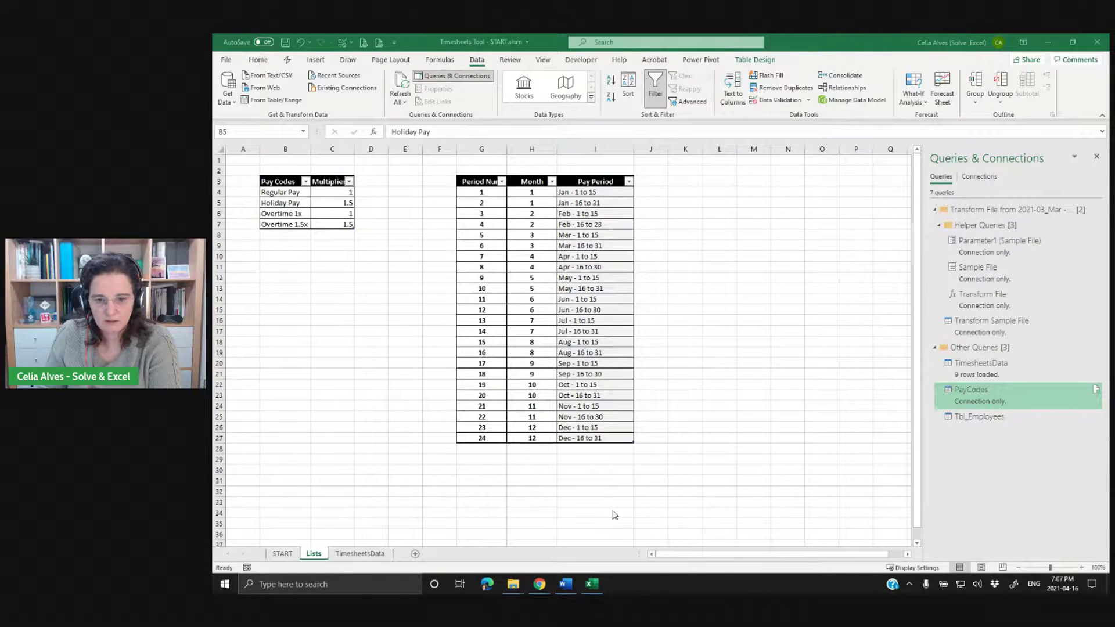
mouse_move(593, 583)
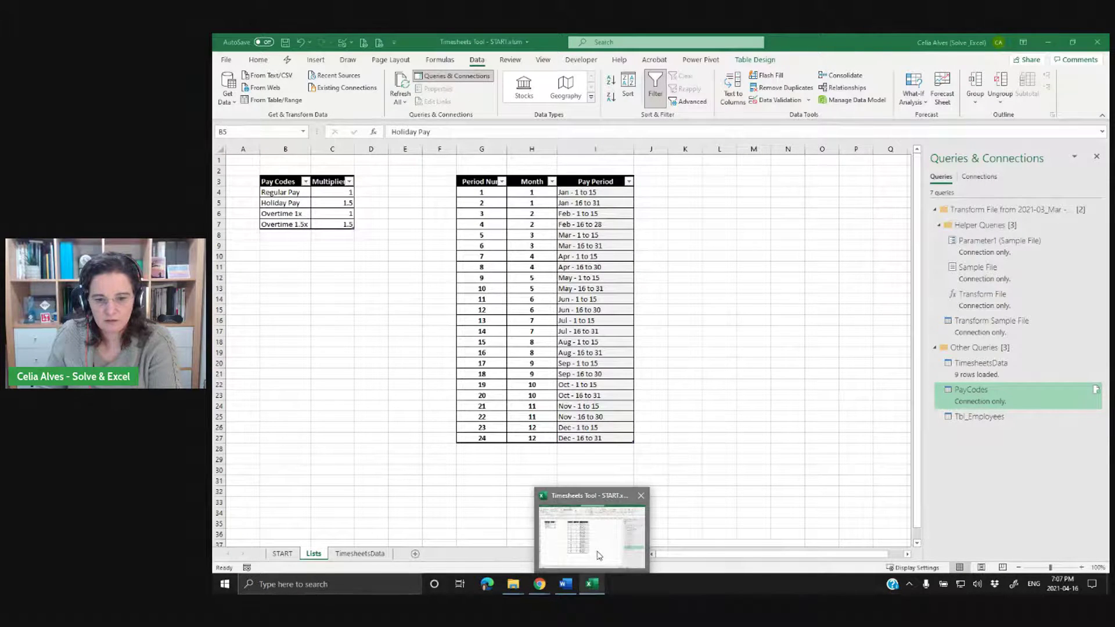
left_click(600, 556)
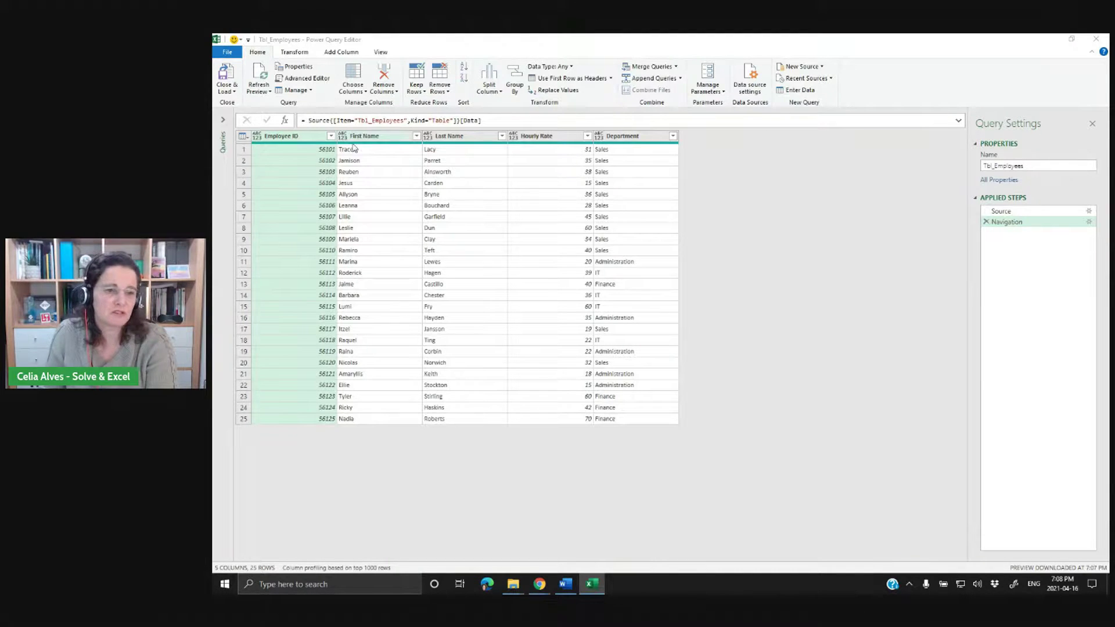
Set the Employee ID column's data type to Whole Number and the First Name, Last Name and Department columns to Text.
left_click(257, 137)
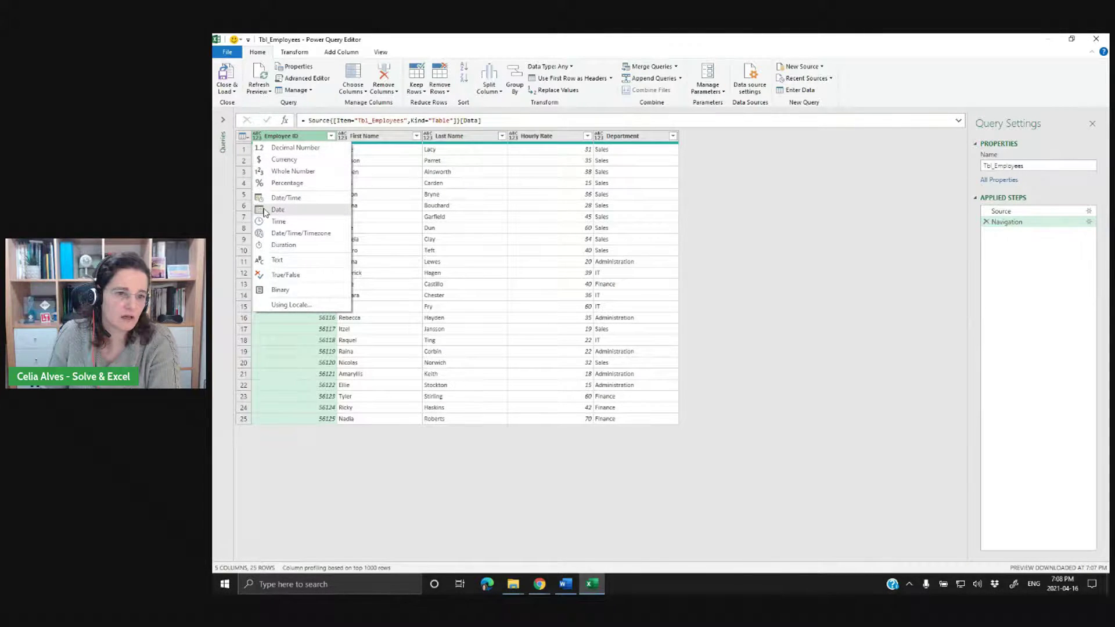
left_click(273, 173)
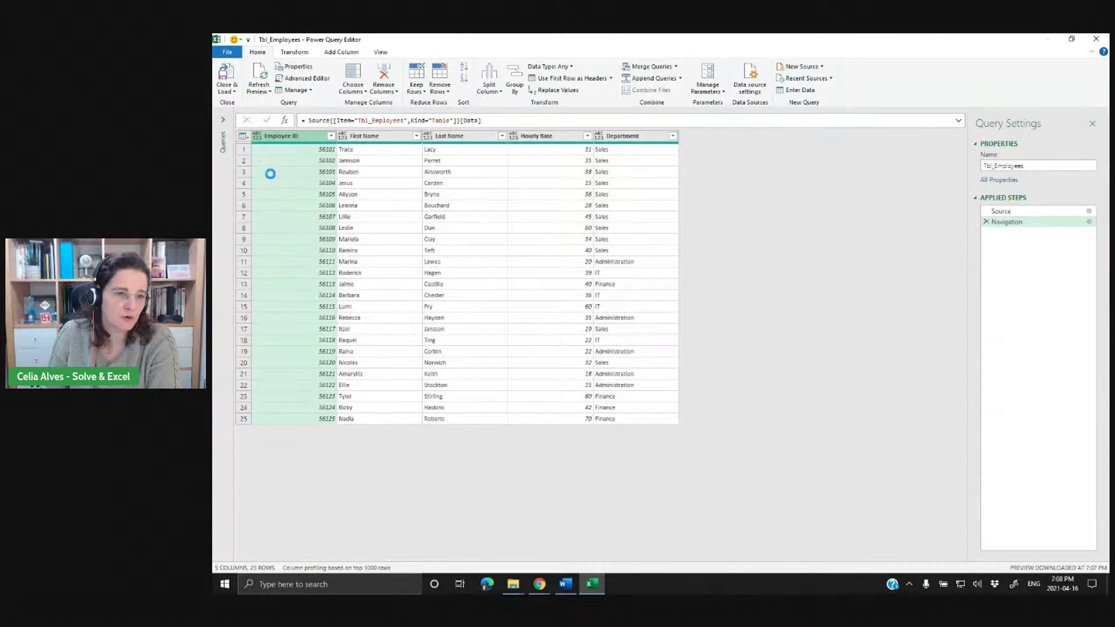
left_click(378, 142)
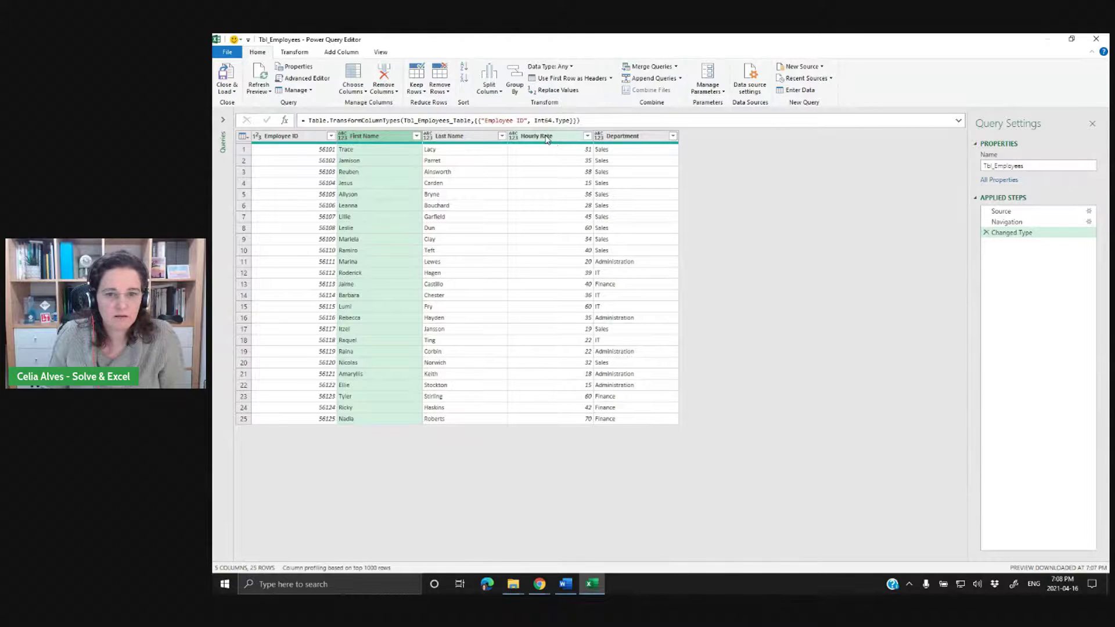
left_click(448, 139, "ctrl")
left_click(634, 138, "ctrl")
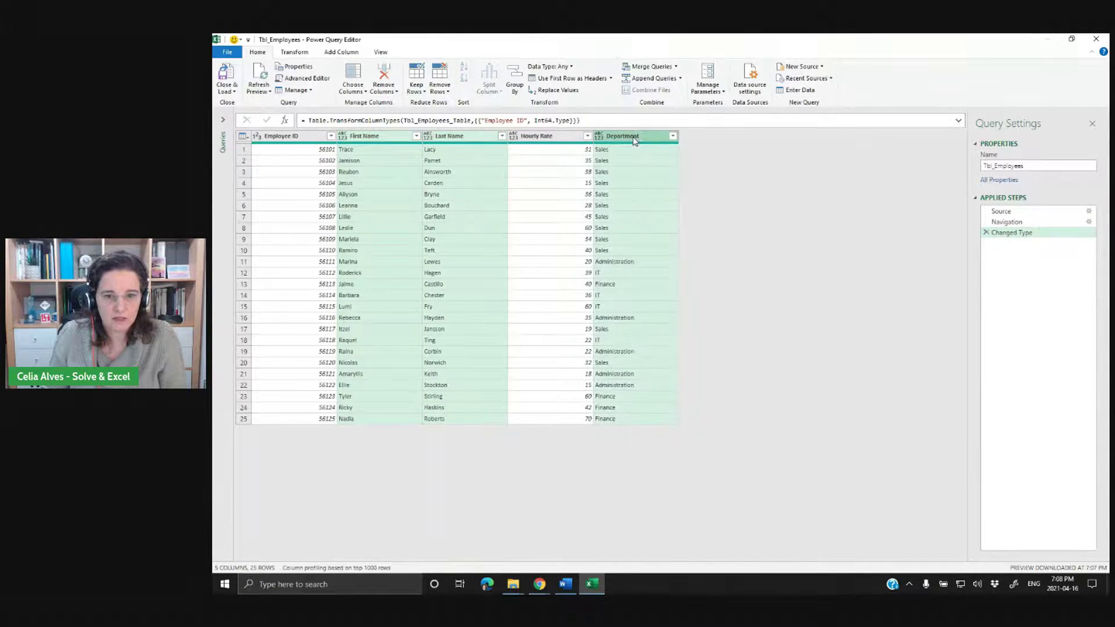
right_click(602, 139)
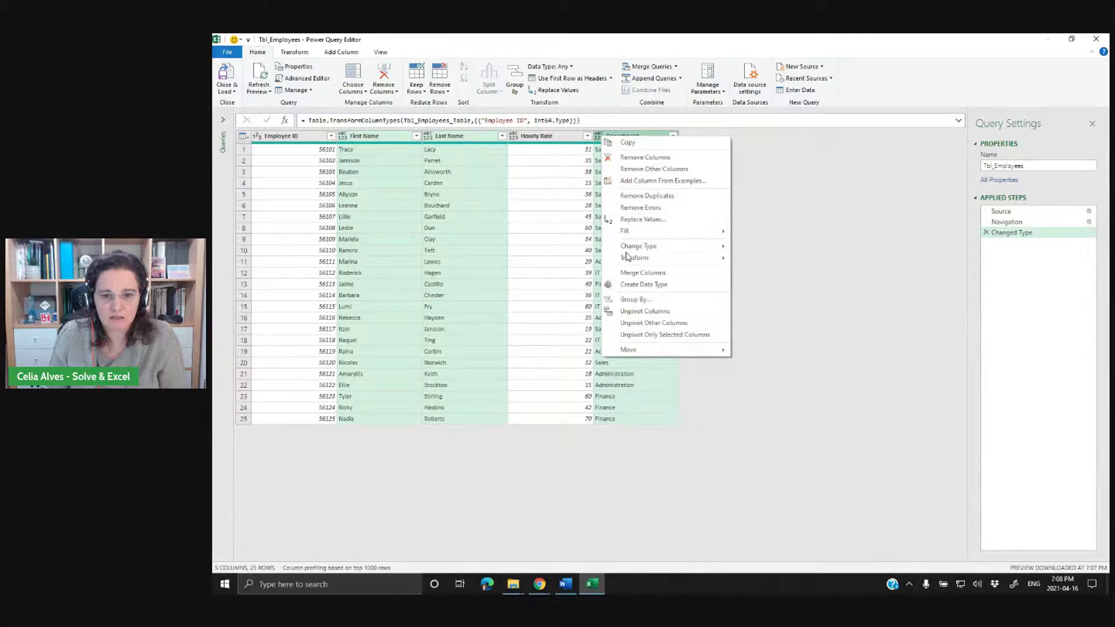
mouse_move(641, 248)
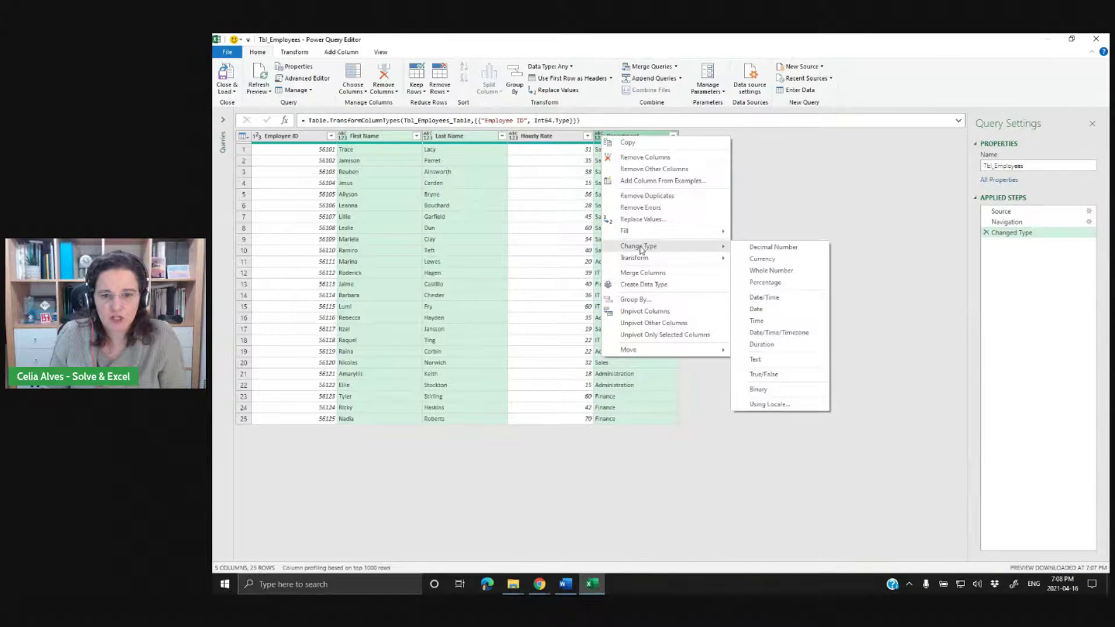
left_click(763, 359)
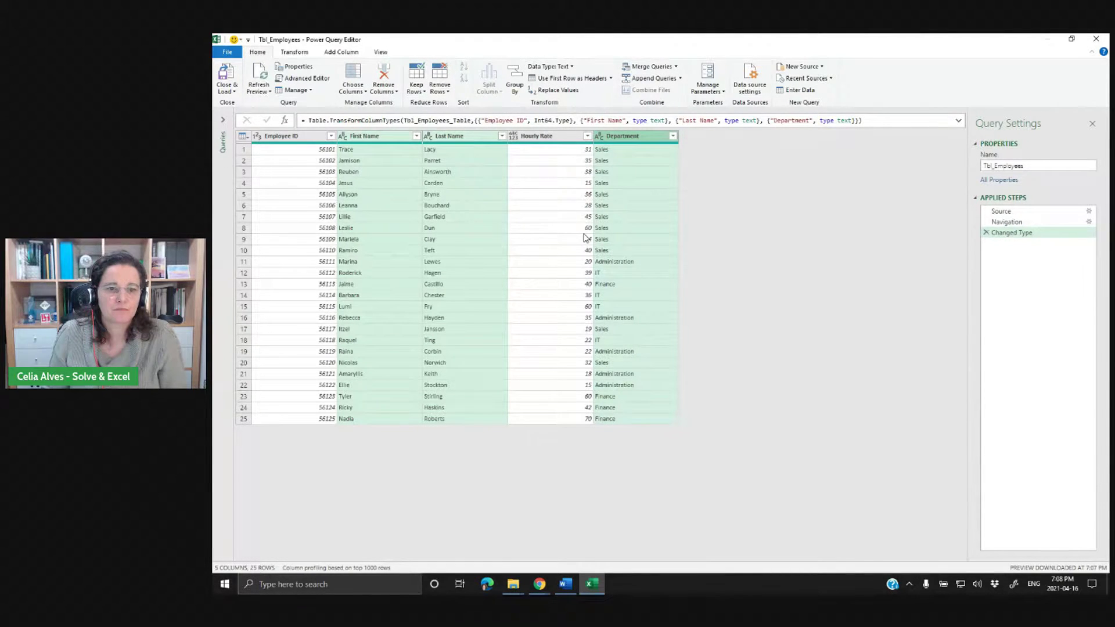
Set the Hourly Rate column's data type to Decimal Number.
left_click(535, 138)
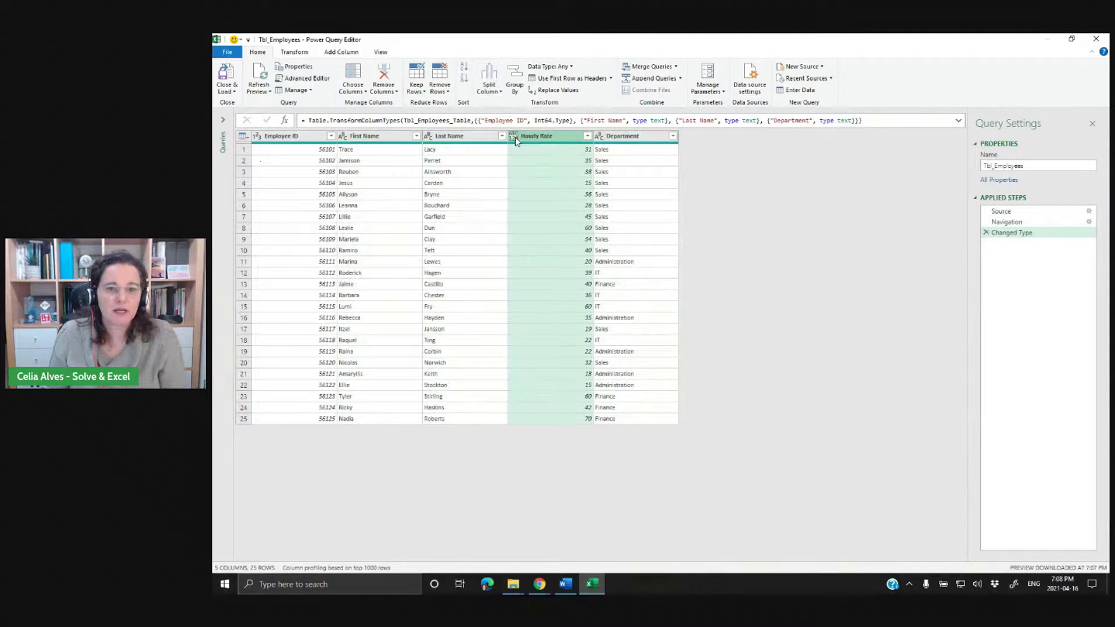
right_click(515, 139)
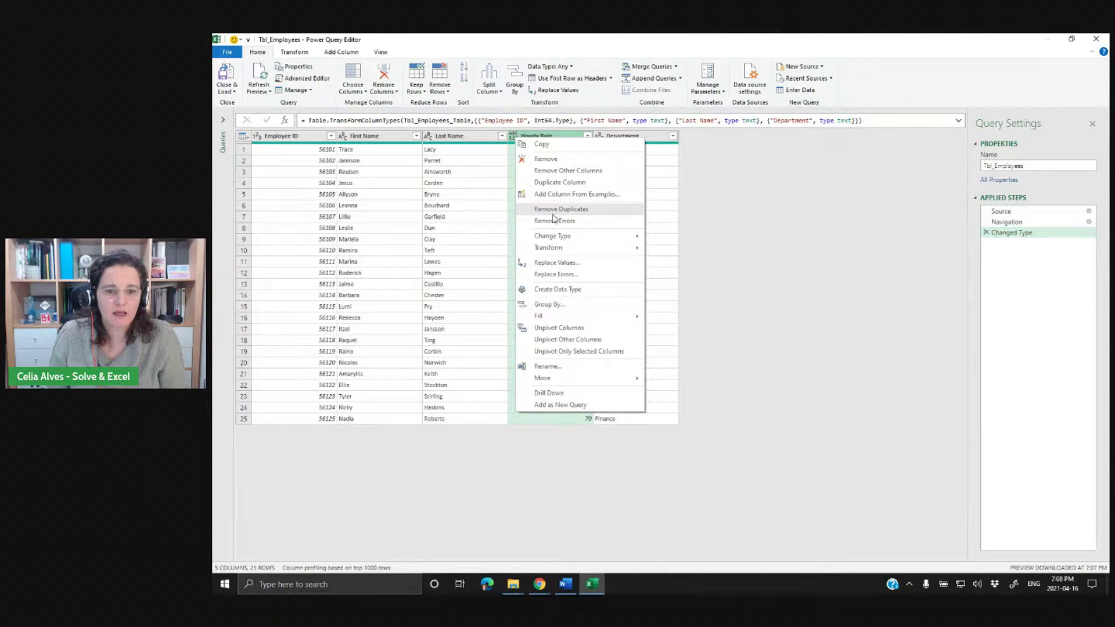
mouse_move(552, 238)
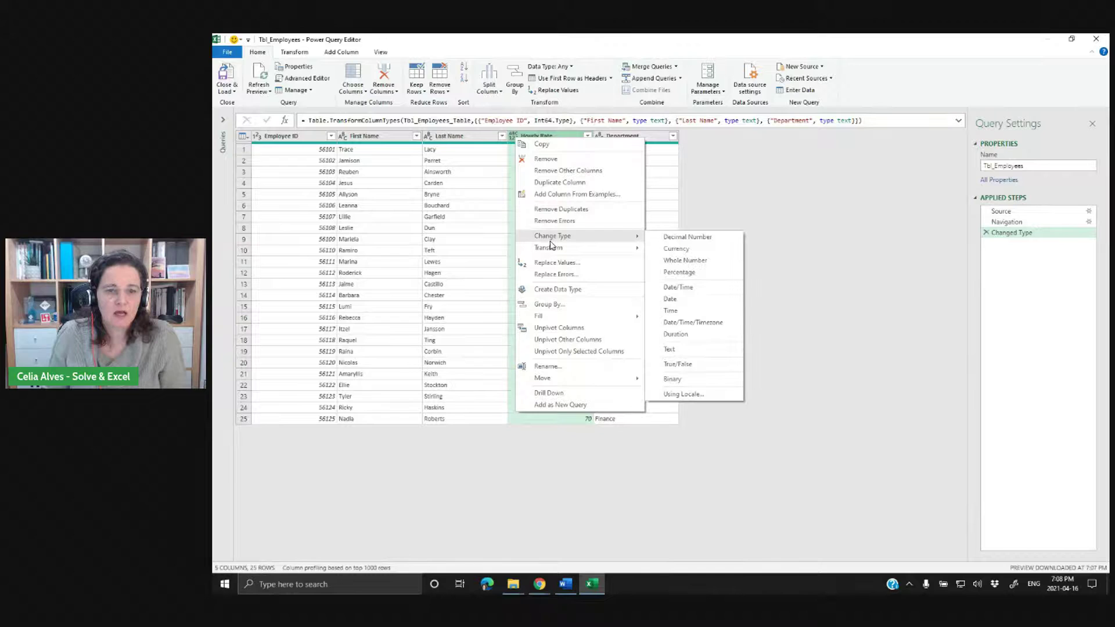
left_click(673, 240)
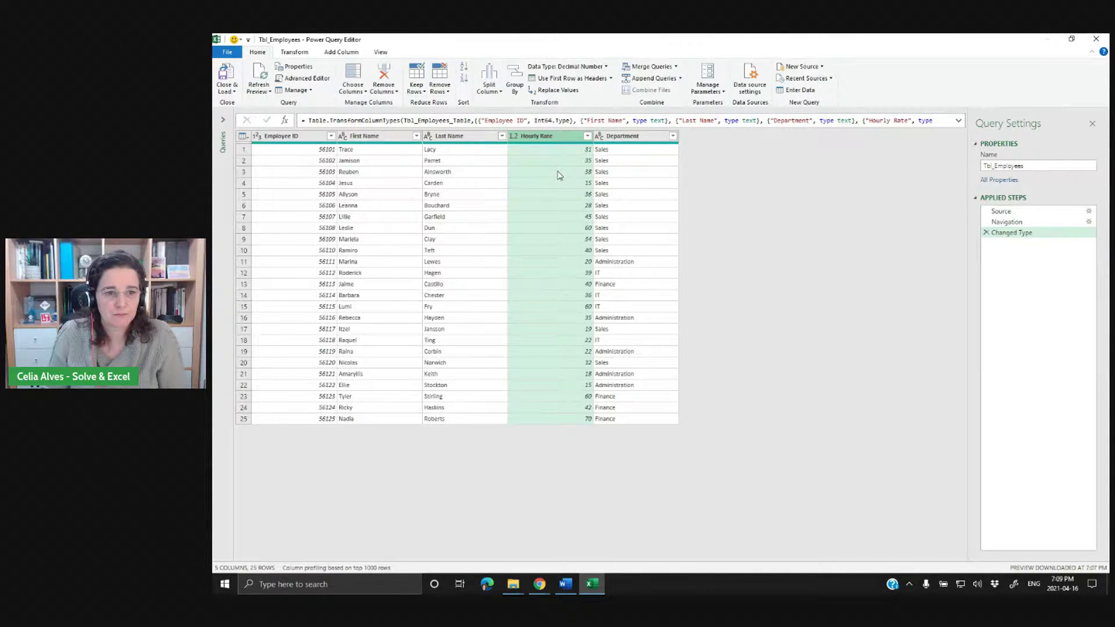
Rename the Tbl_Employees query to Employees.
left_click(228, 91)
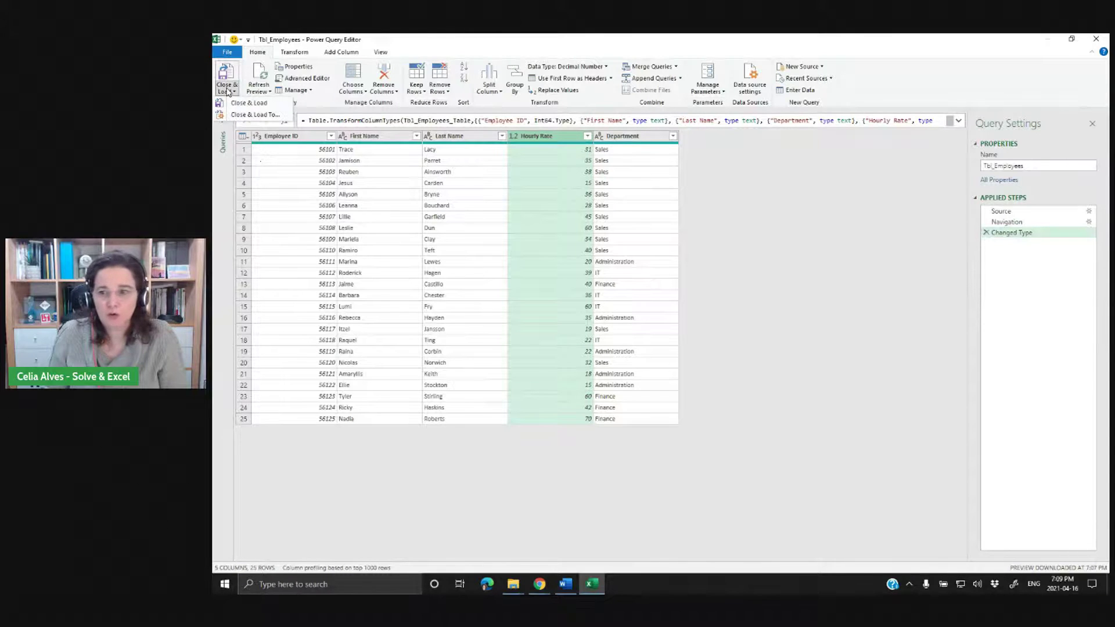
left_click(894, 158)
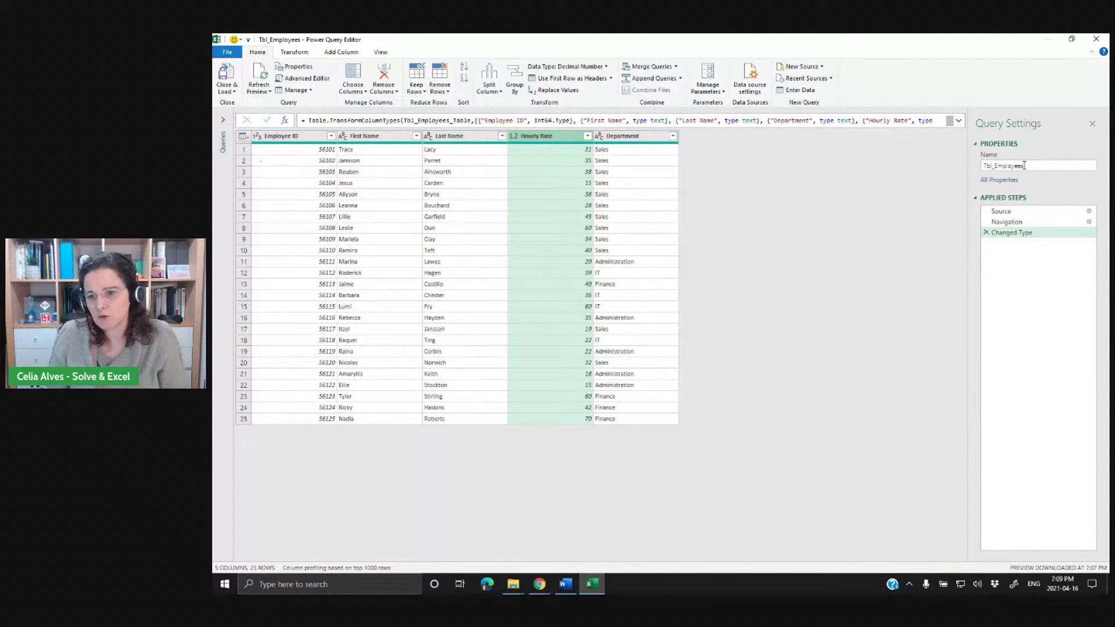
left_click(1024, 165)
left_click_drag(995, 166, 940, 170)
key("BackSpace")
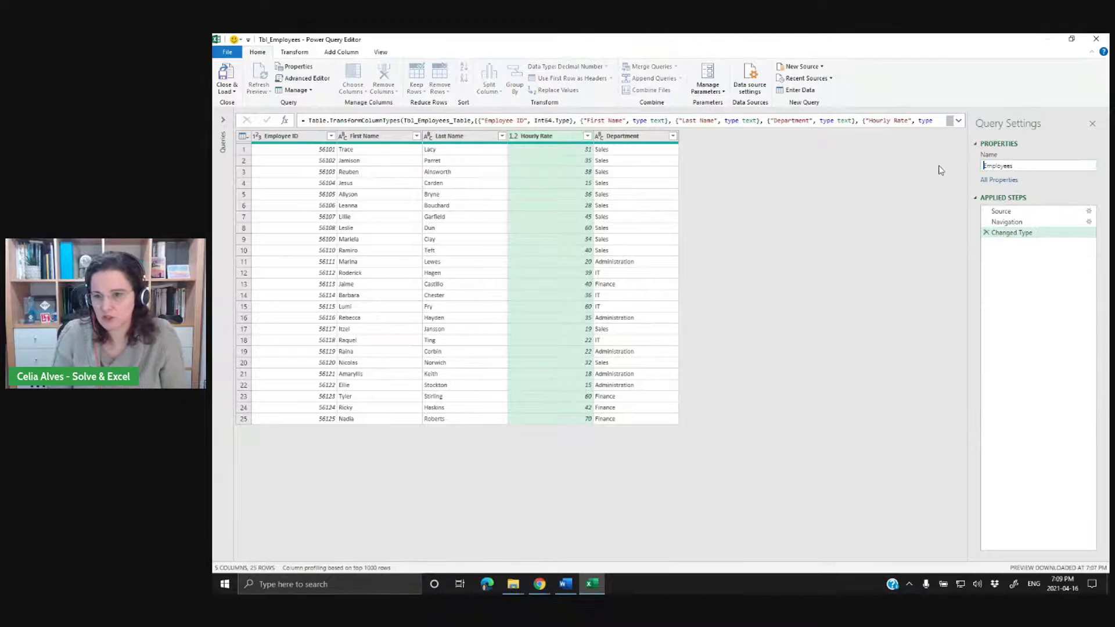
Close the query editor and load the Employees query as a connection only.
left_click(231, 91)
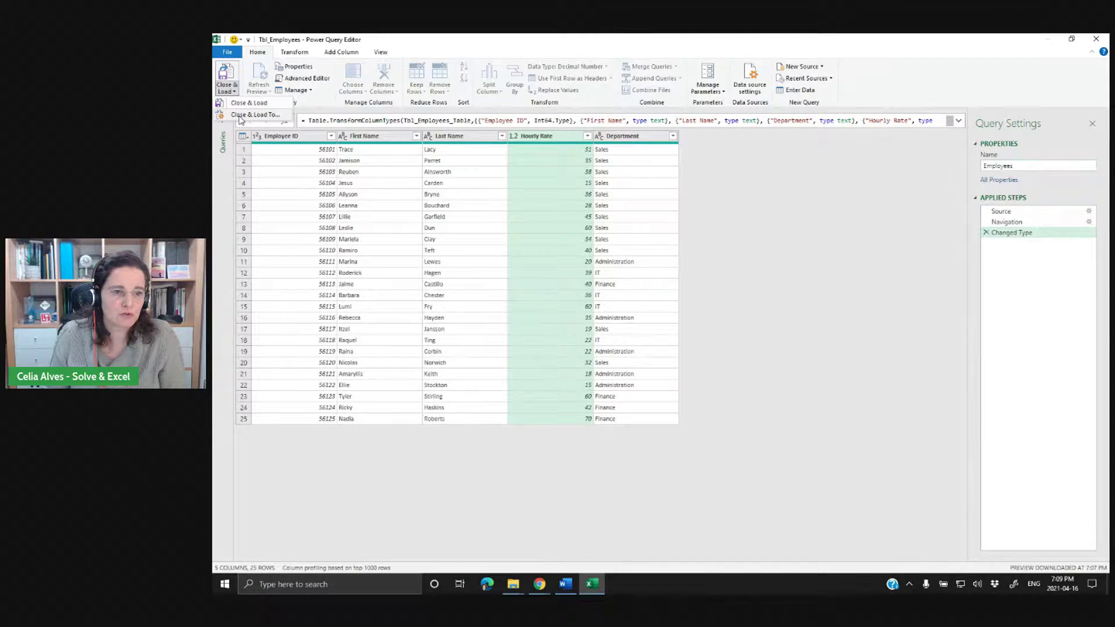
left_click(239, 116)
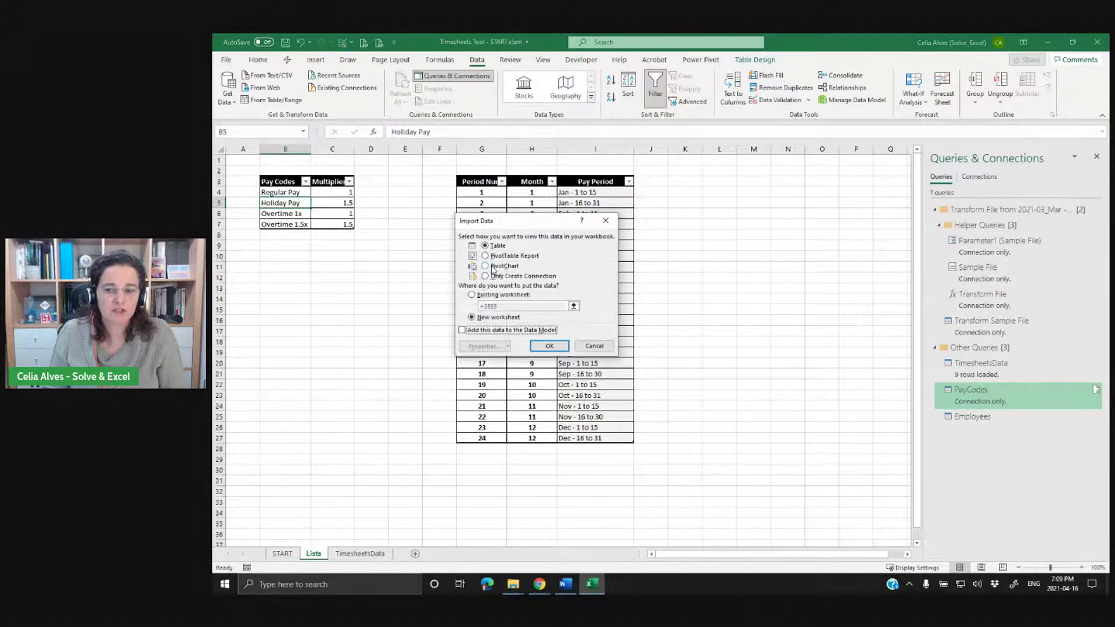
left_click(486, 277)
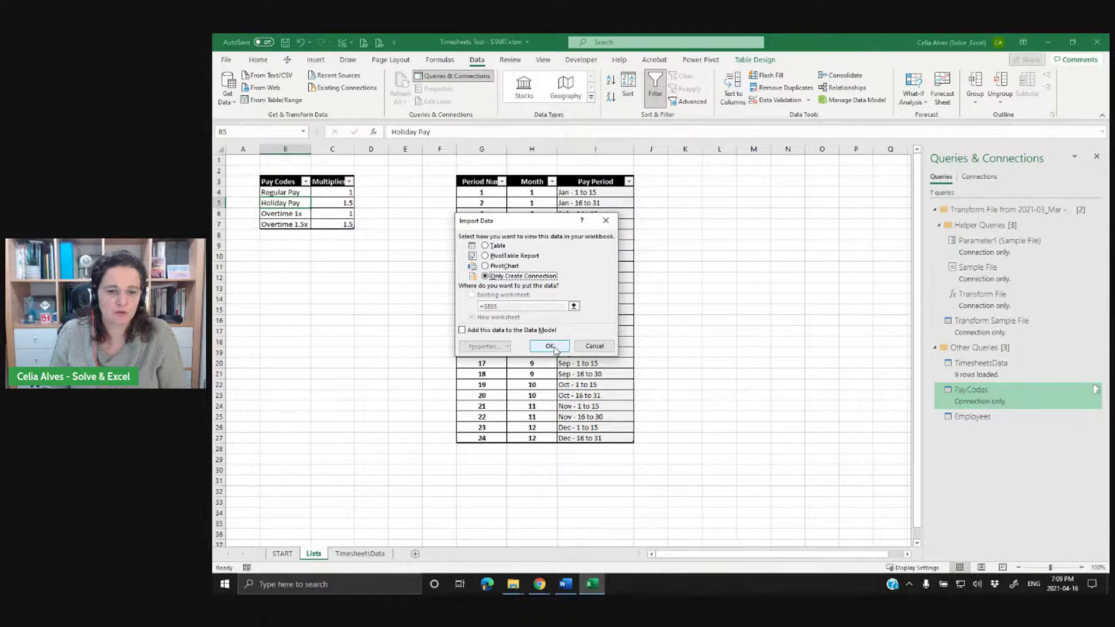
left_click(550, 346)
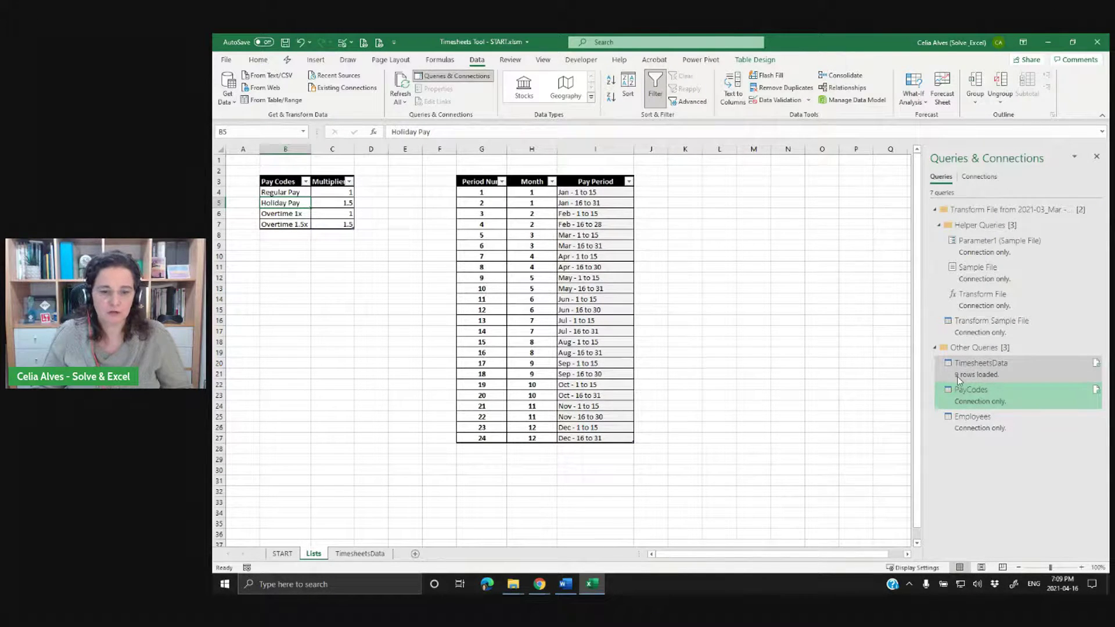
Look over the workbook's queries, previewing TimesheetsData and comparing it with Employees.
mouse_move(959, 379)
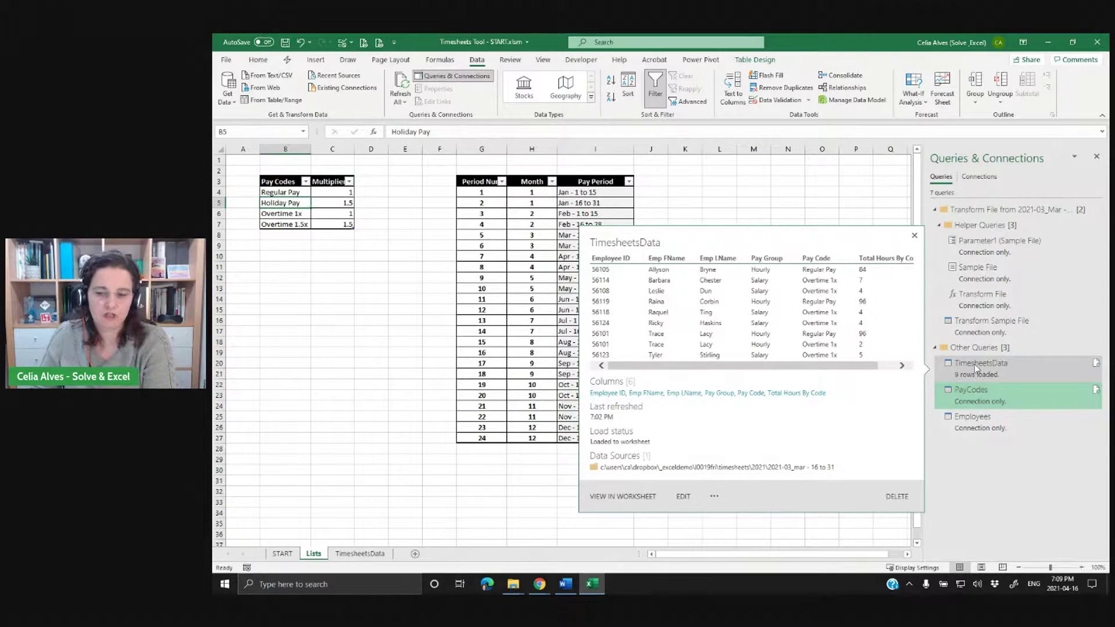
left_click(973, 429)
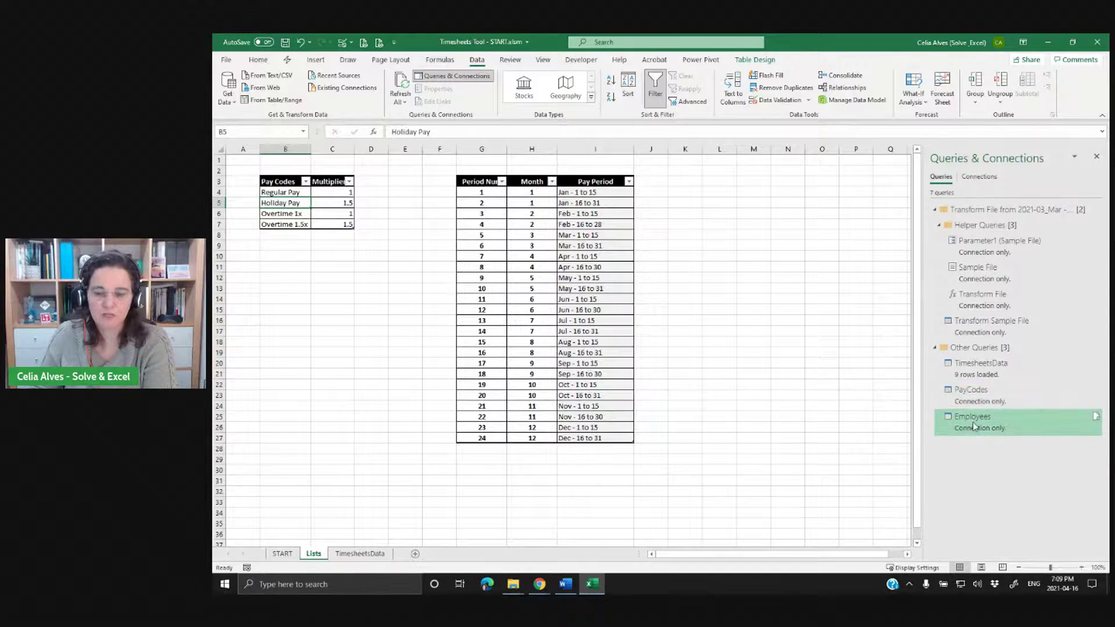
left_click(974, 374)
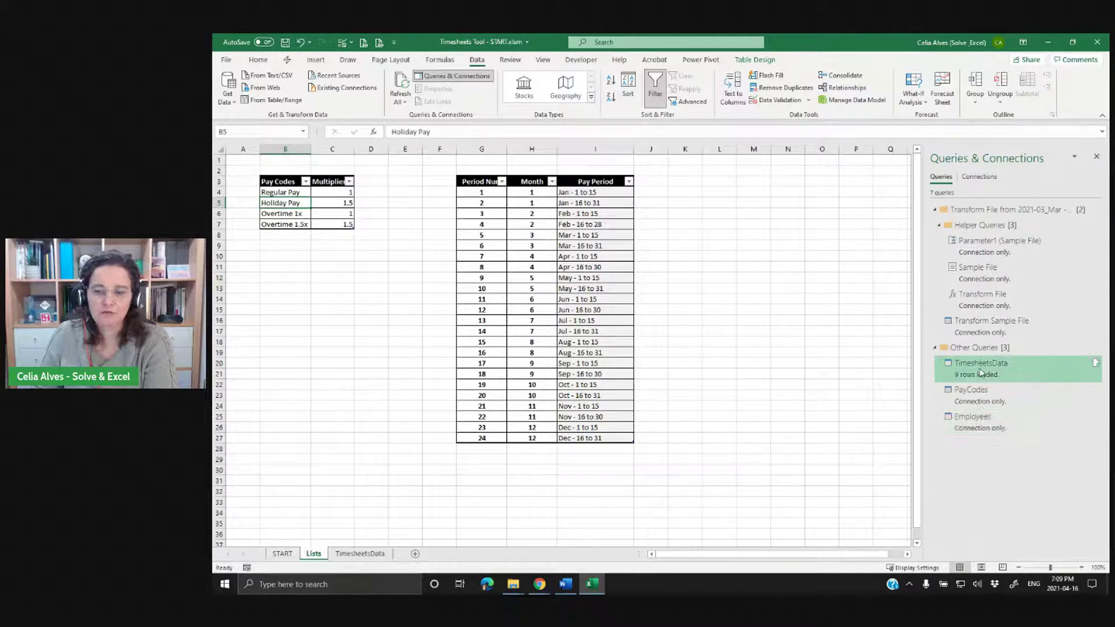
mouse_move(974, 371)
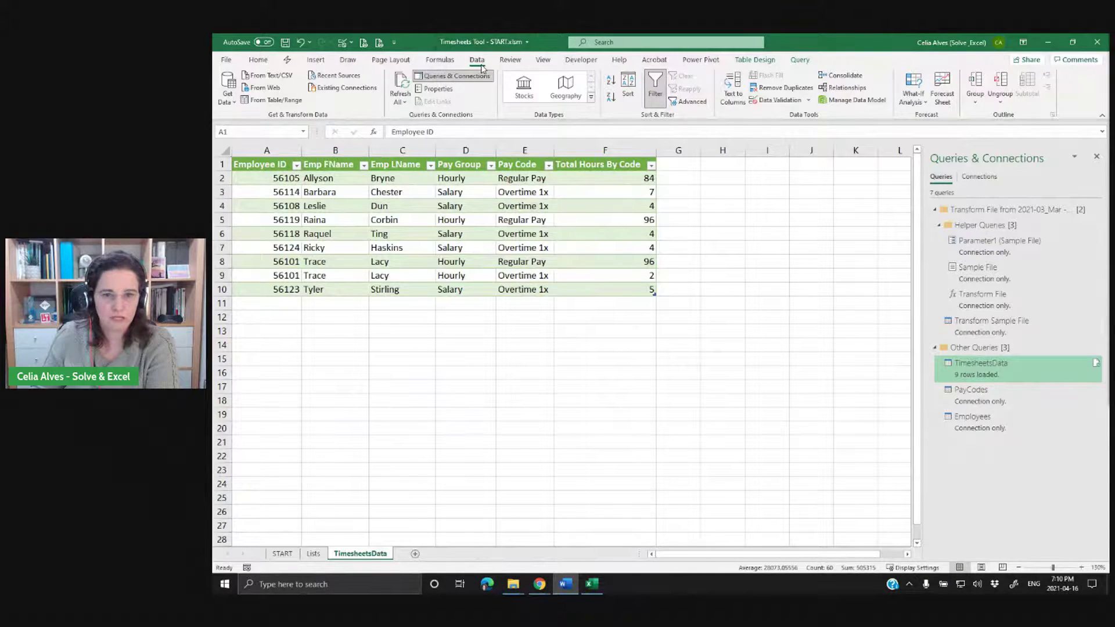
Create a merge query joining TimesheetsData to Employees on Employee ID, using the Left Outer join kind.
left_click(227, 105)
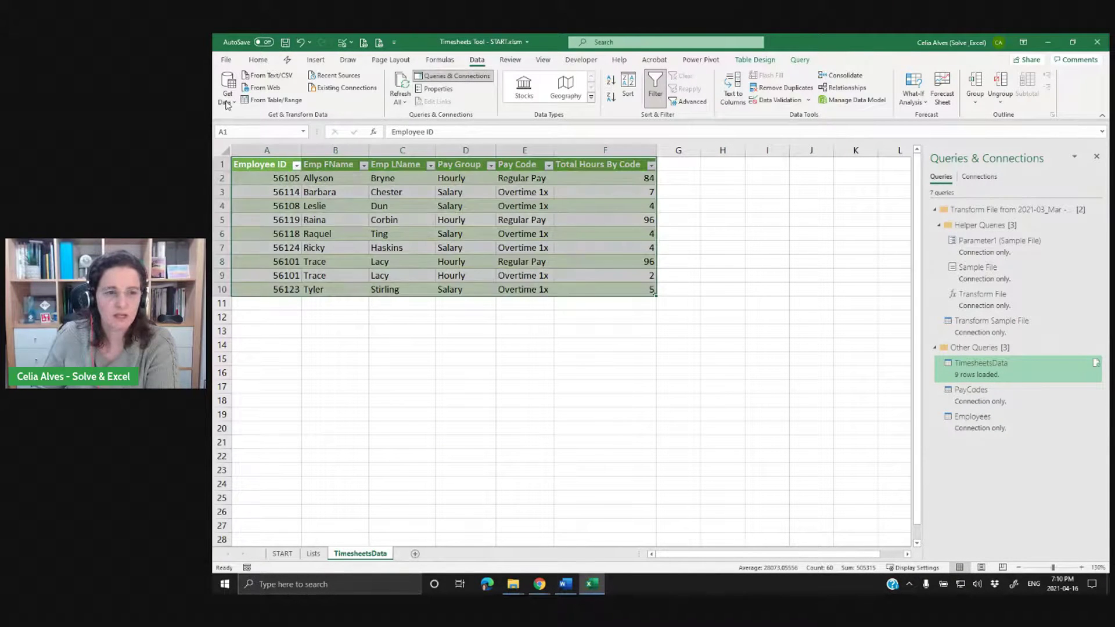
left_click(227, 104)
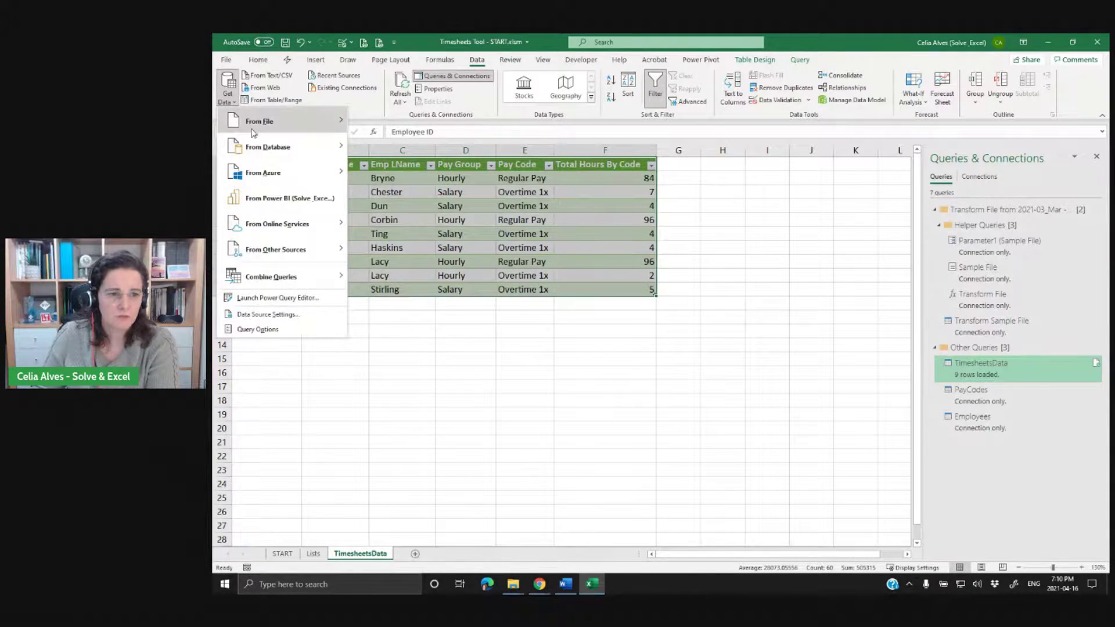
mouse_move(273, 284)
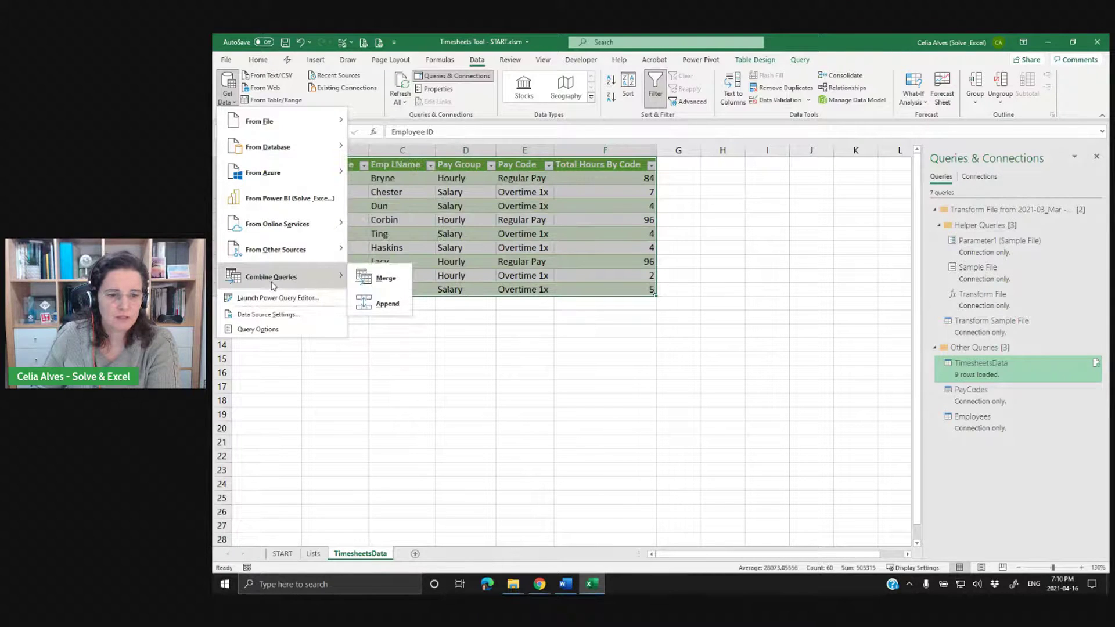
left_click(387, 280)
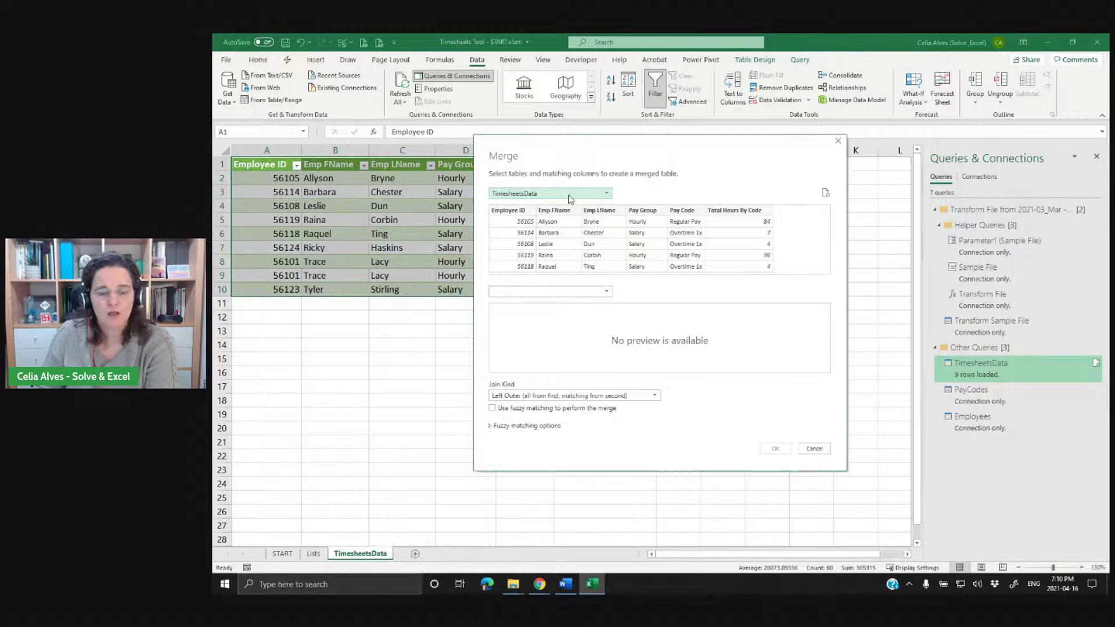
left_click(553, 195)
left_click(554, 195)
left_click(549, 293)
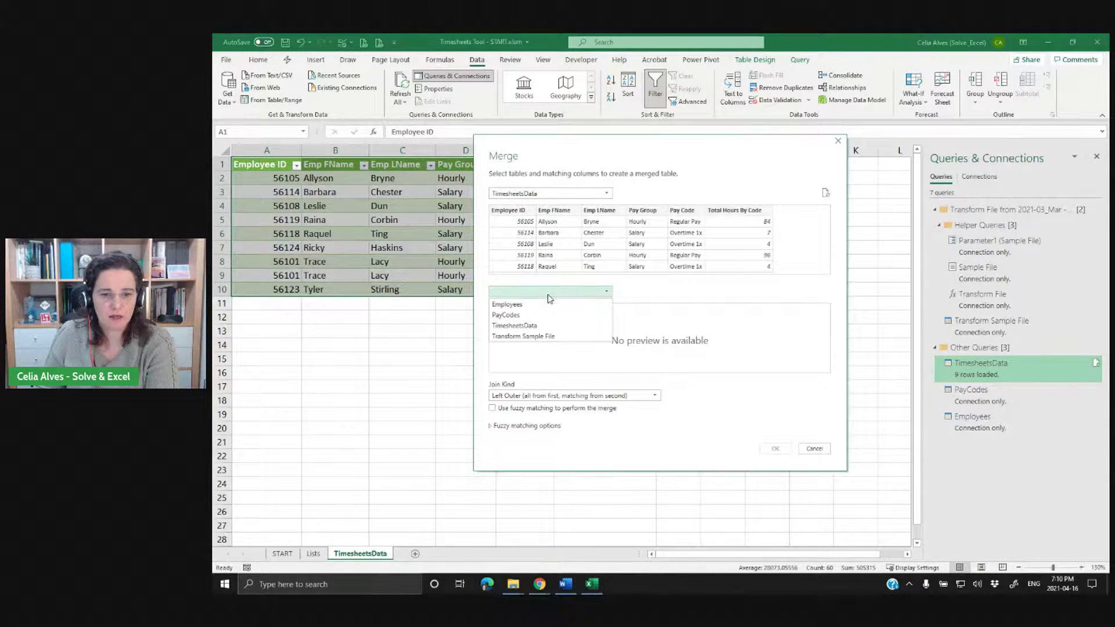
left_click(540, 303)
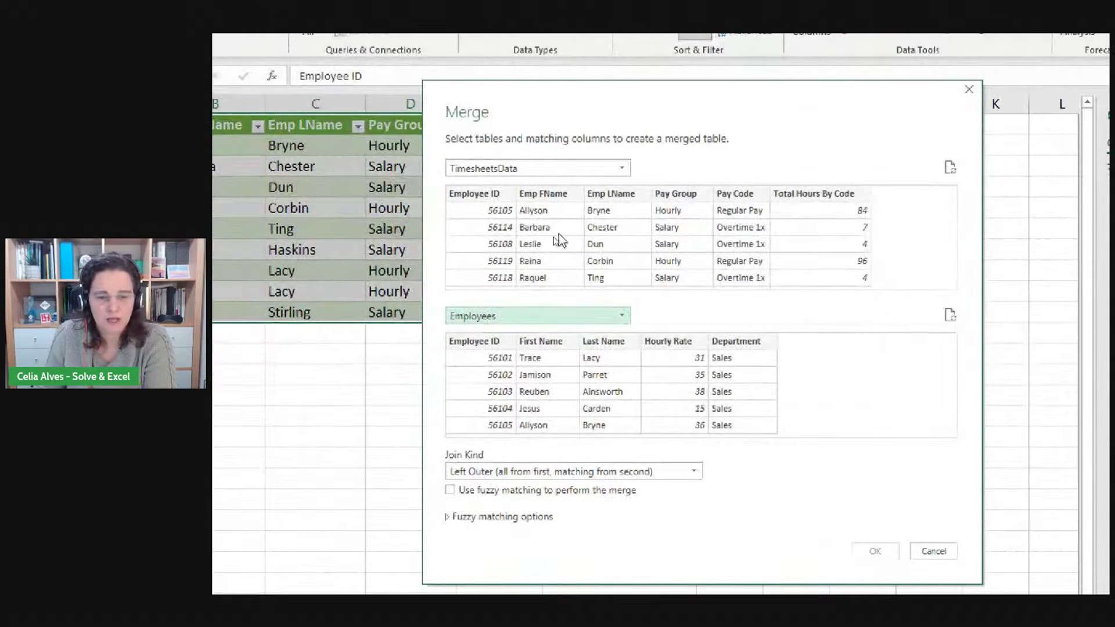
left_click(482, 194)
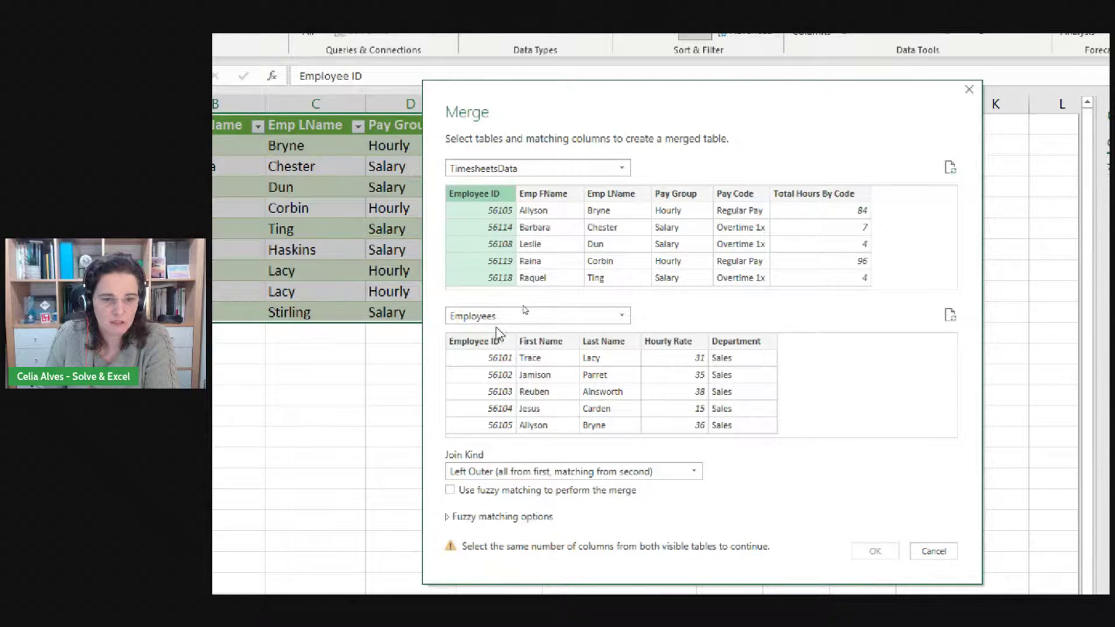
left_click(496, 345)
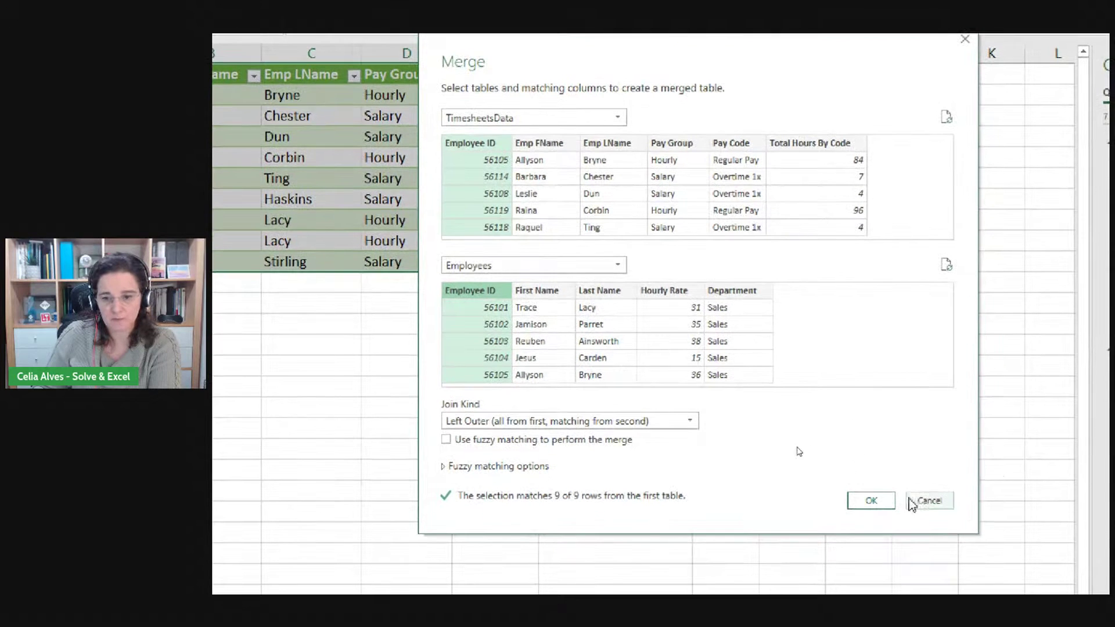
left_click(887, 504)
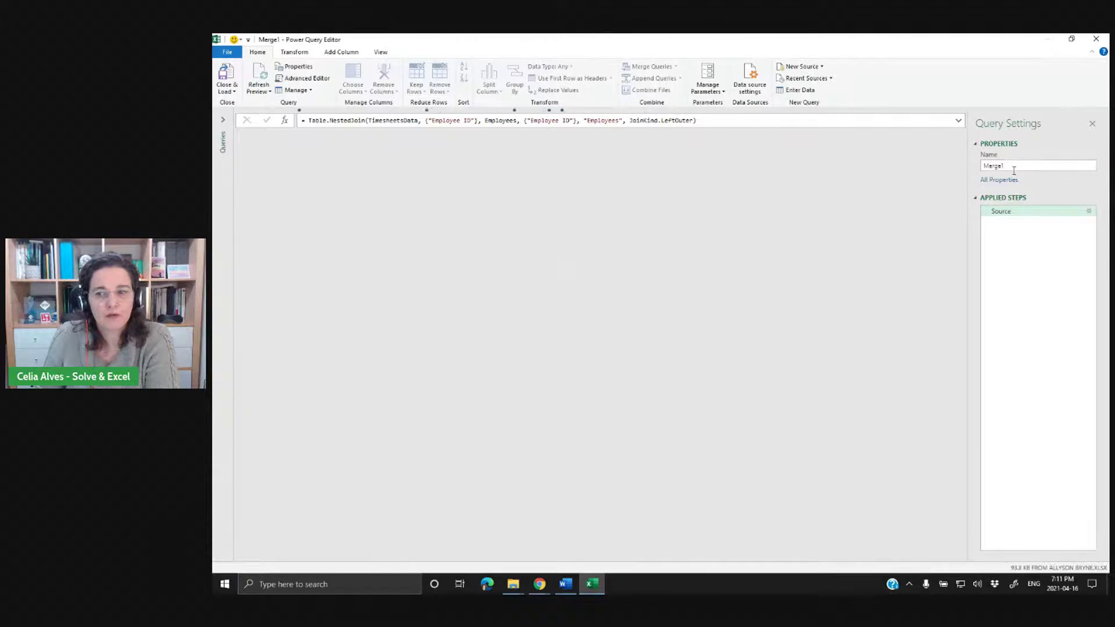
Rename the new merge query to PayrollTotals.
left_click_drag(1014, 168, 982, 167)
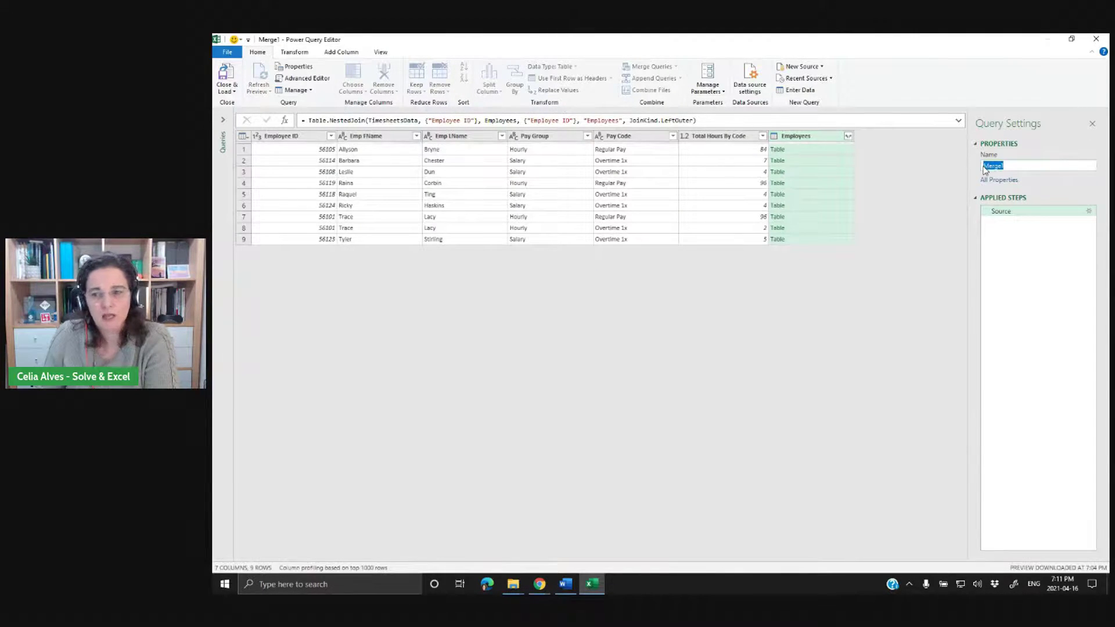
type("P")
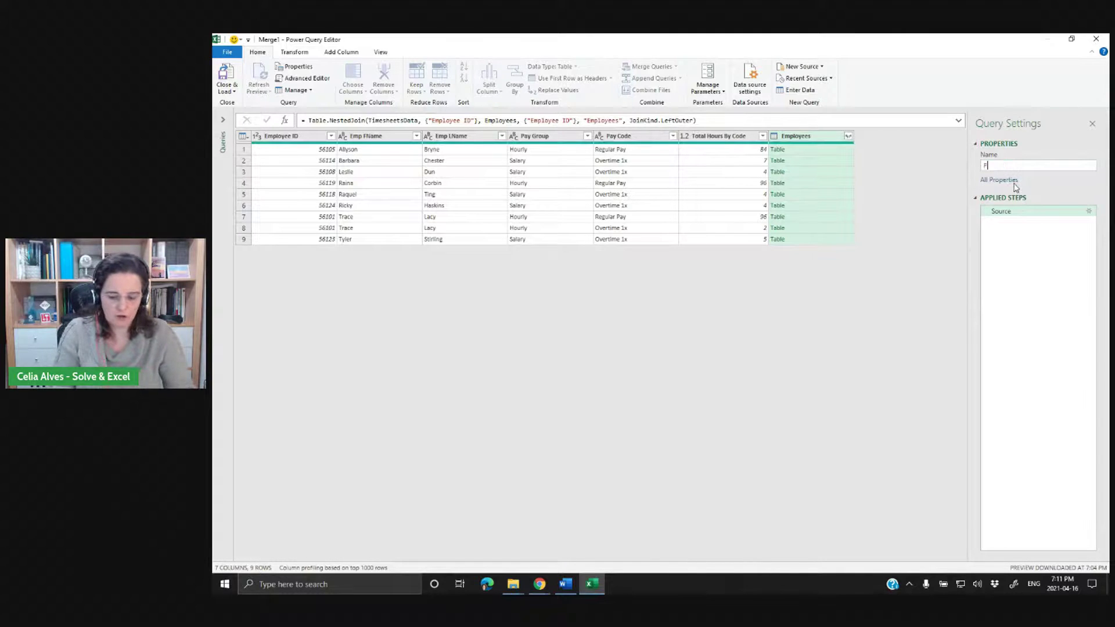
type("ayroll")
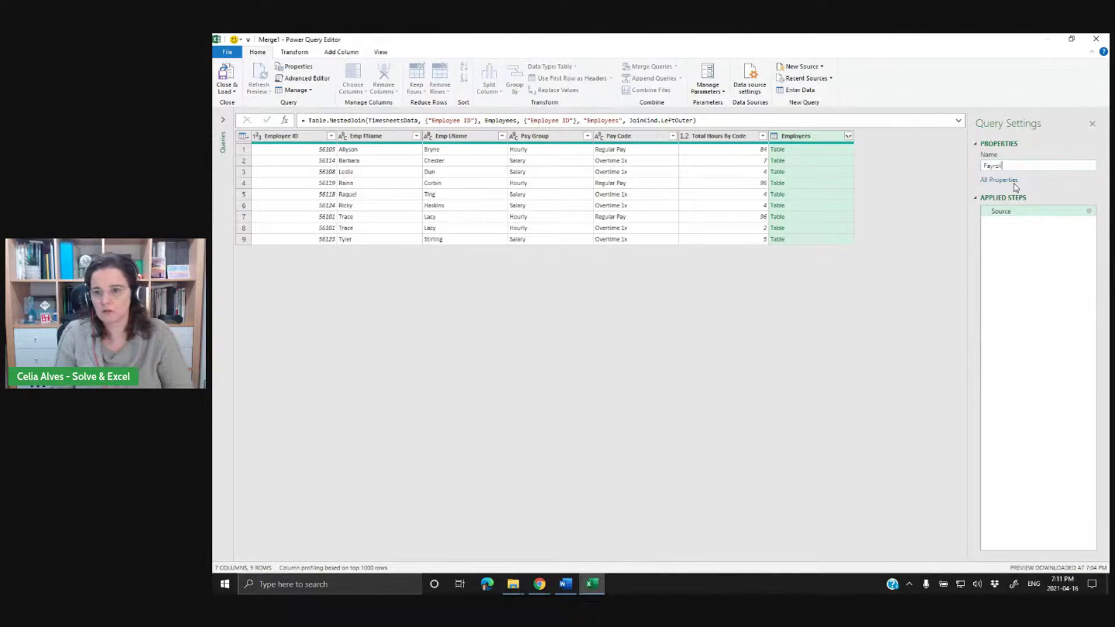
type("Total")
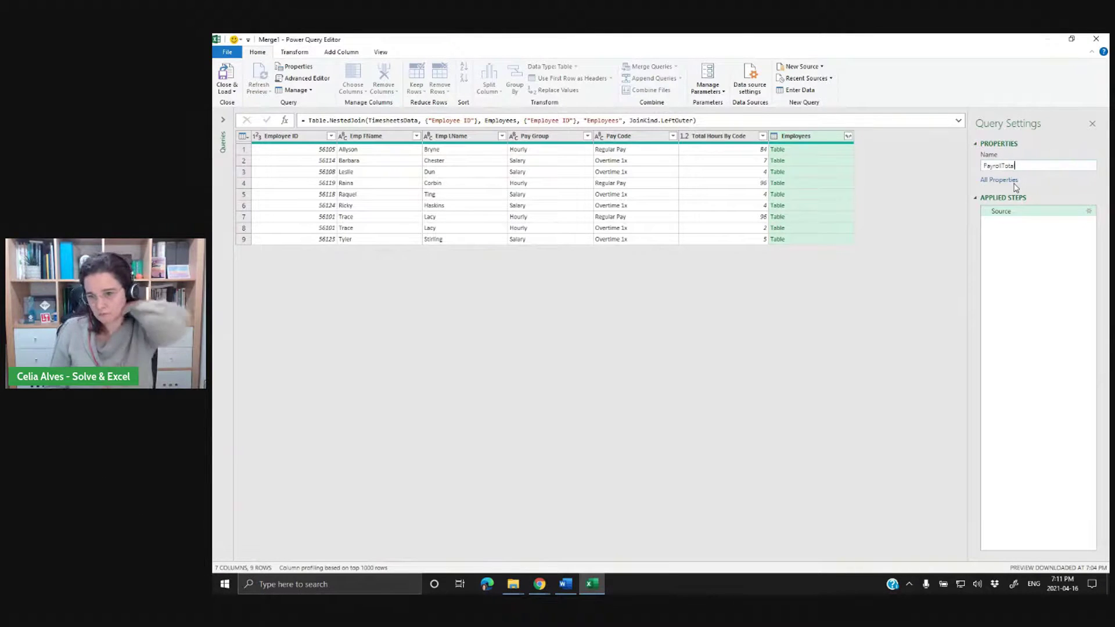
type("s")
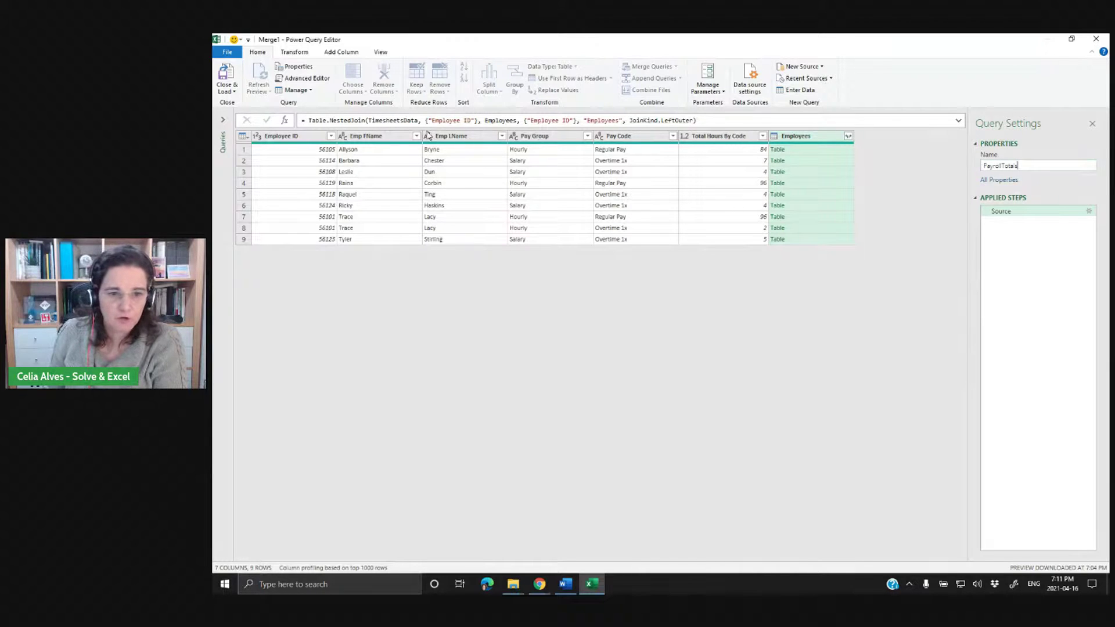
Open the expand options of the Employees column and deselect all of its columns.
left_click(850, 137)
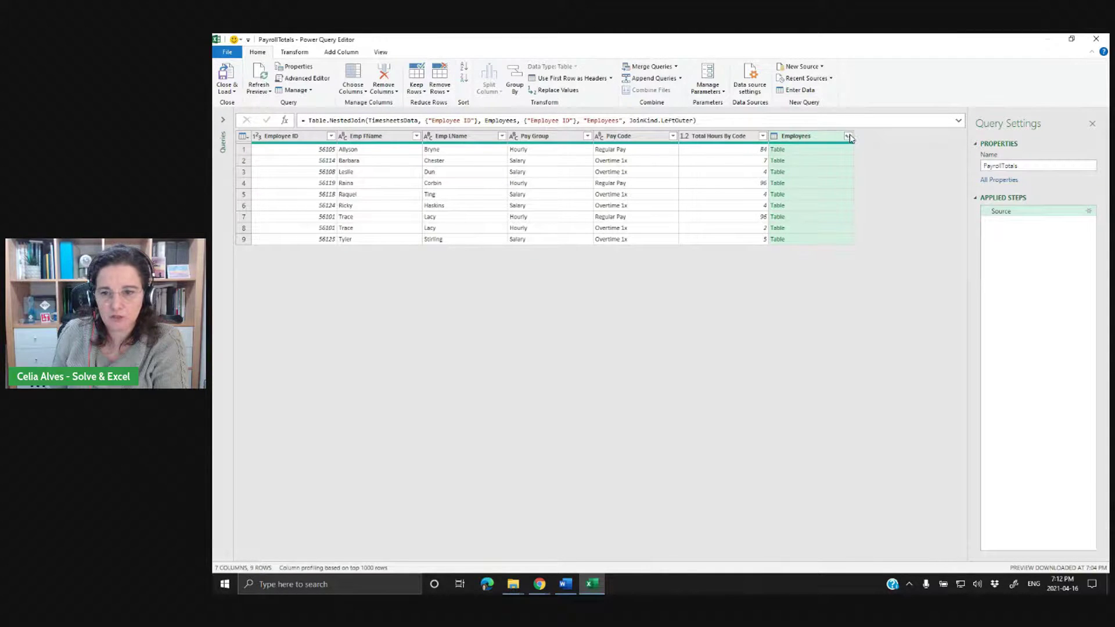
left_click(849, 136)
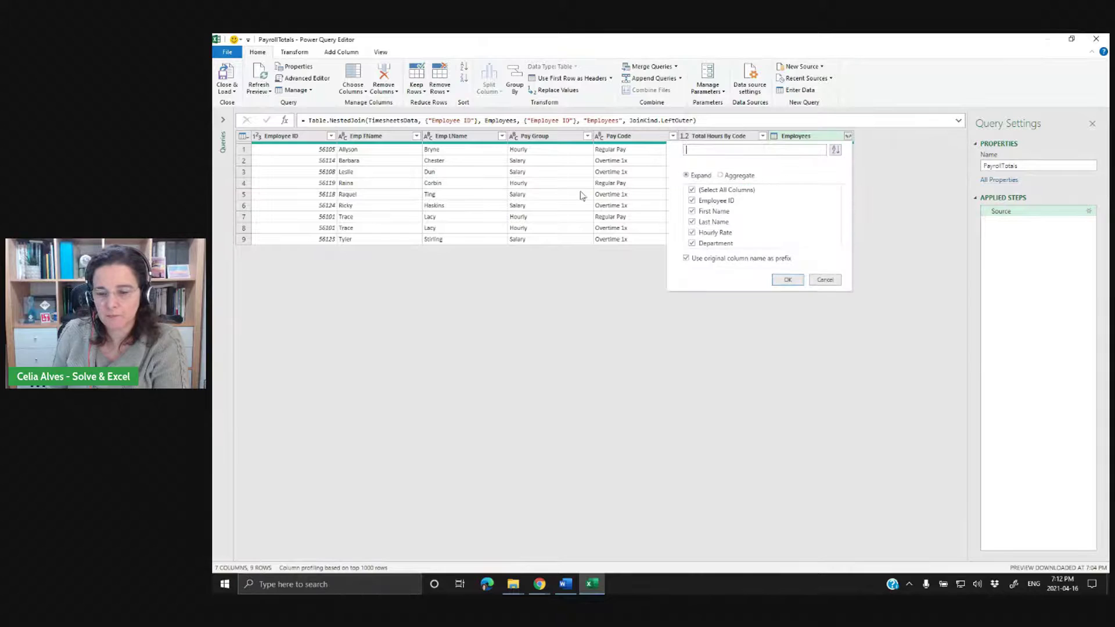
left_click(693, 191)
left_click(693, 202)
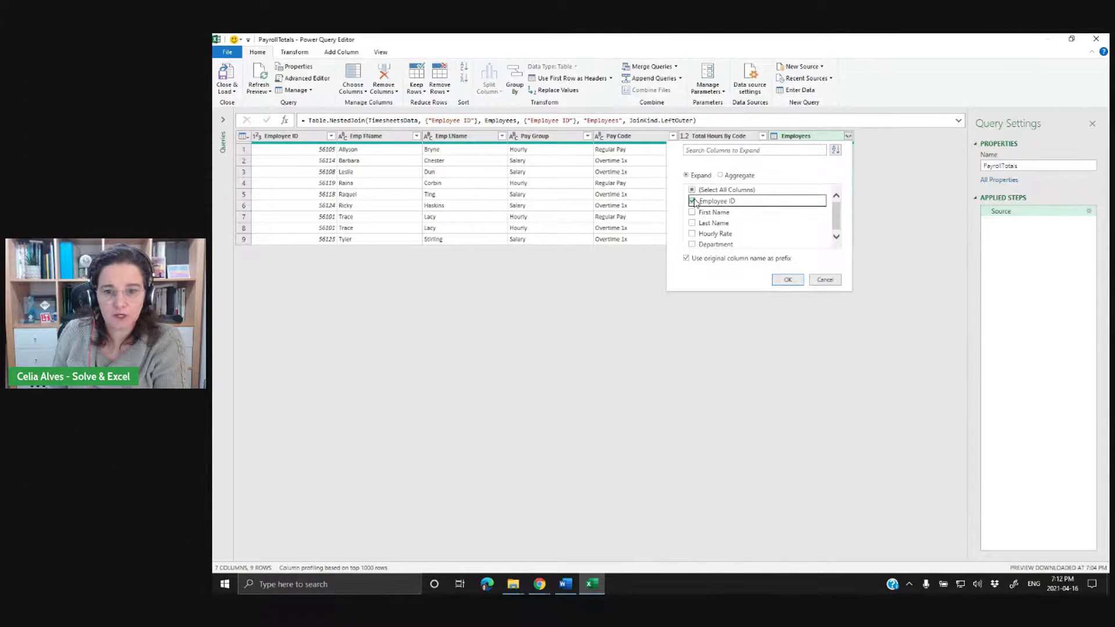
left_click(693, 201)
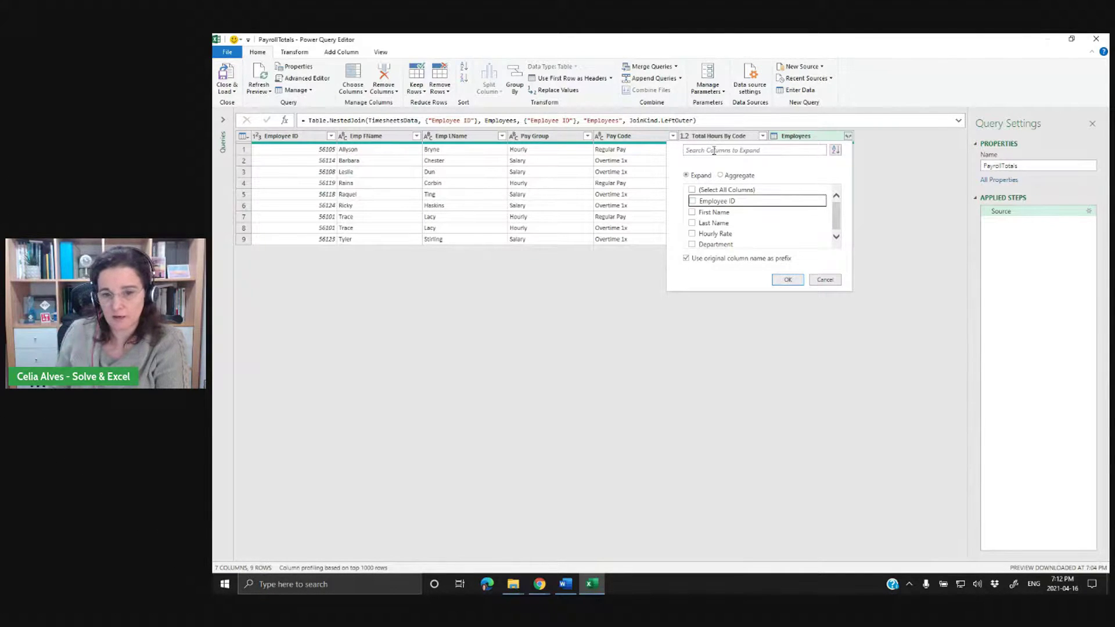
left_click(691, 212)
left_click(692, 224)
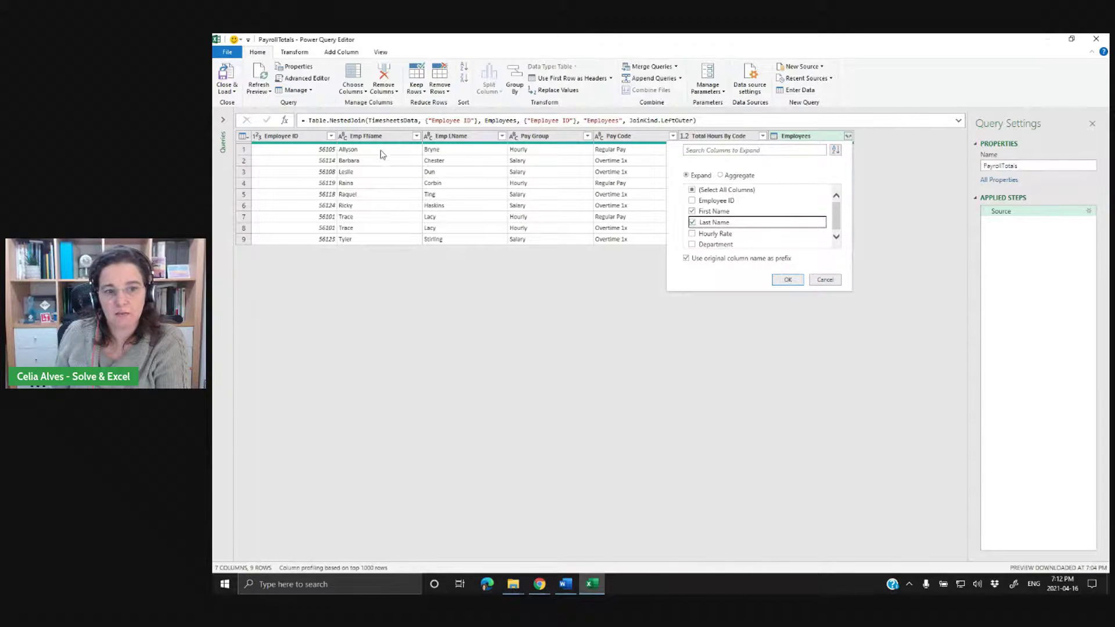
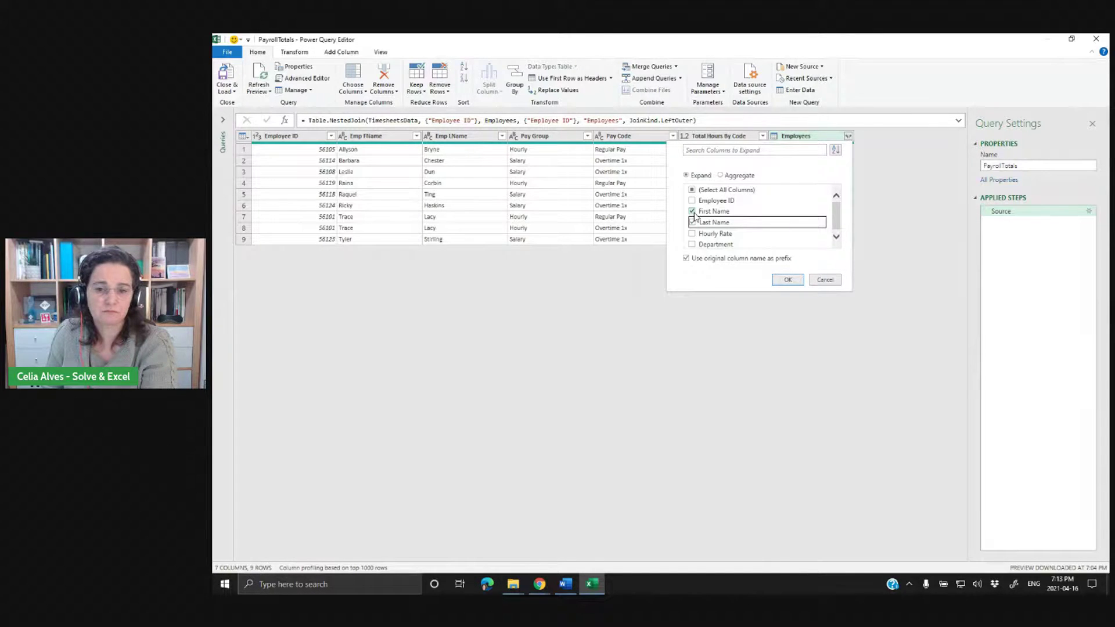
left_click(692, 211)
left_click(693, 222)
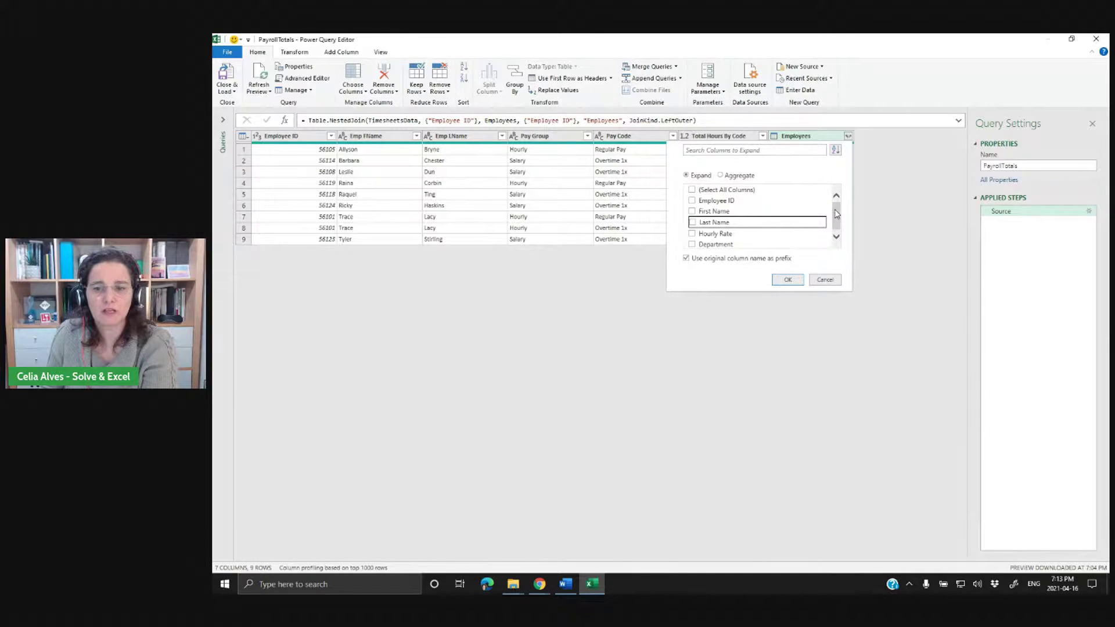
left_click(692, 212)
left_click(691, 221)
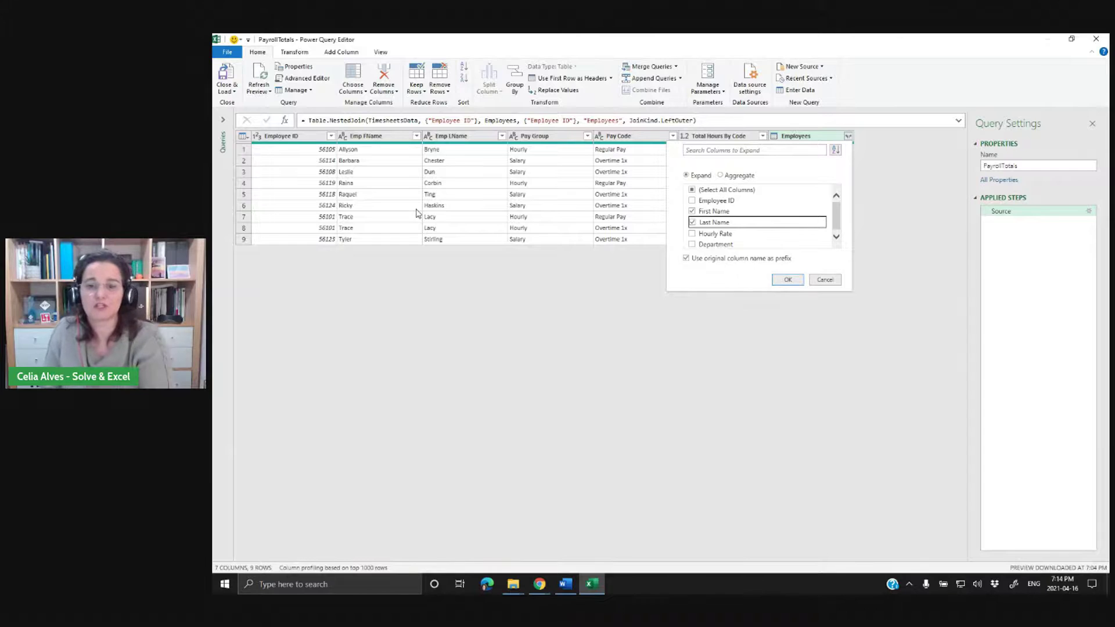
left_click(692, 211)
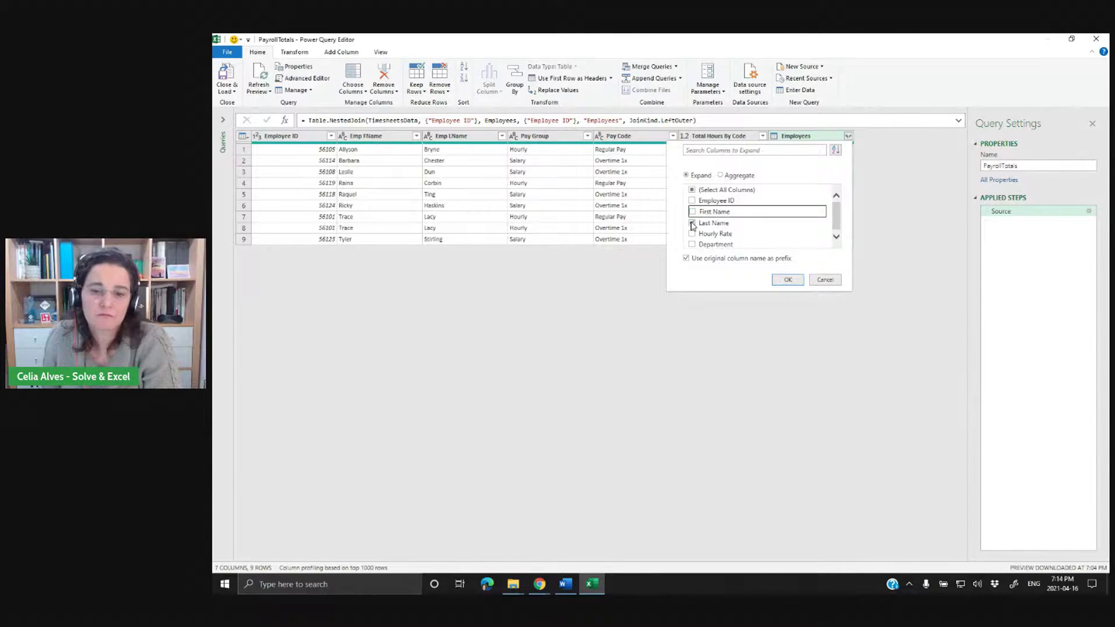
left_click(692, 223)
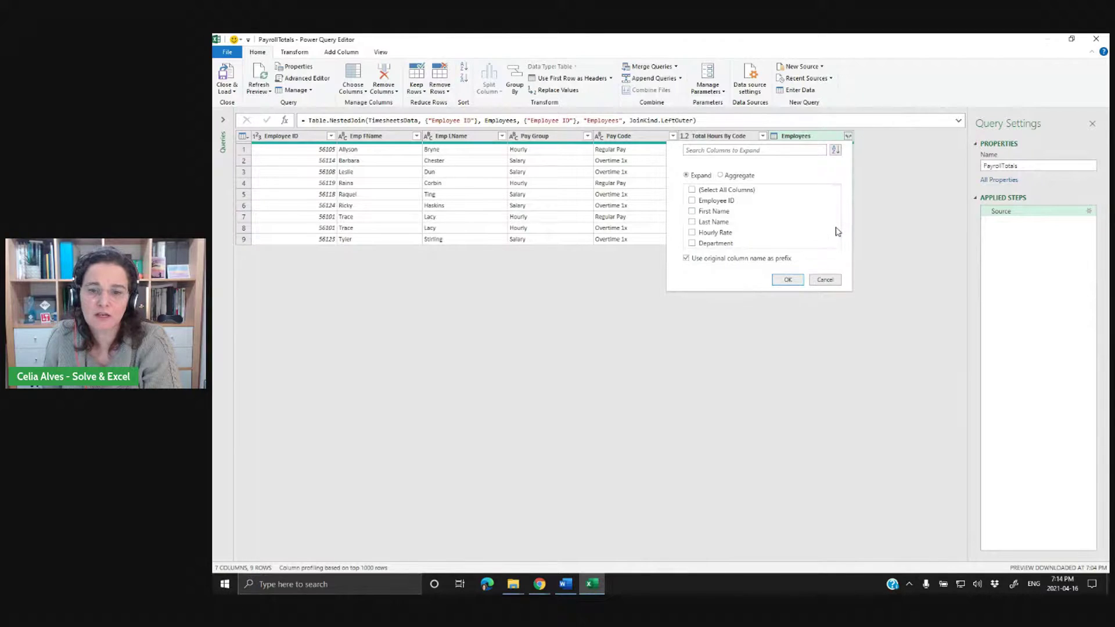
Expand the Employees column to only Hourly Rate and Department, without using the original column name as prefix.
left_click(692, 234)
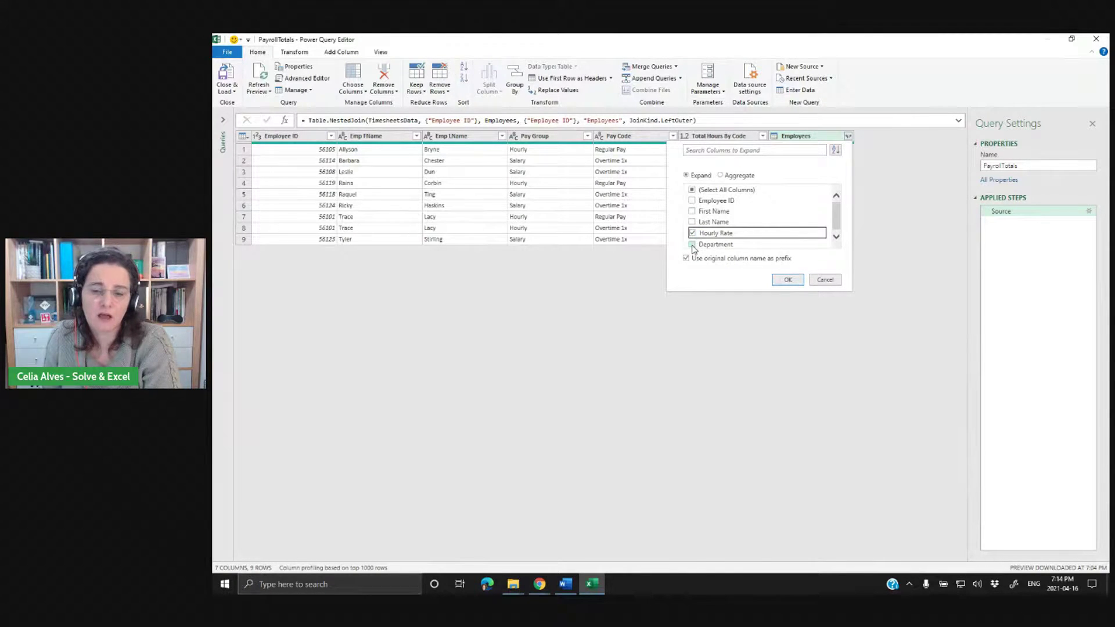
left_click(692, 244)
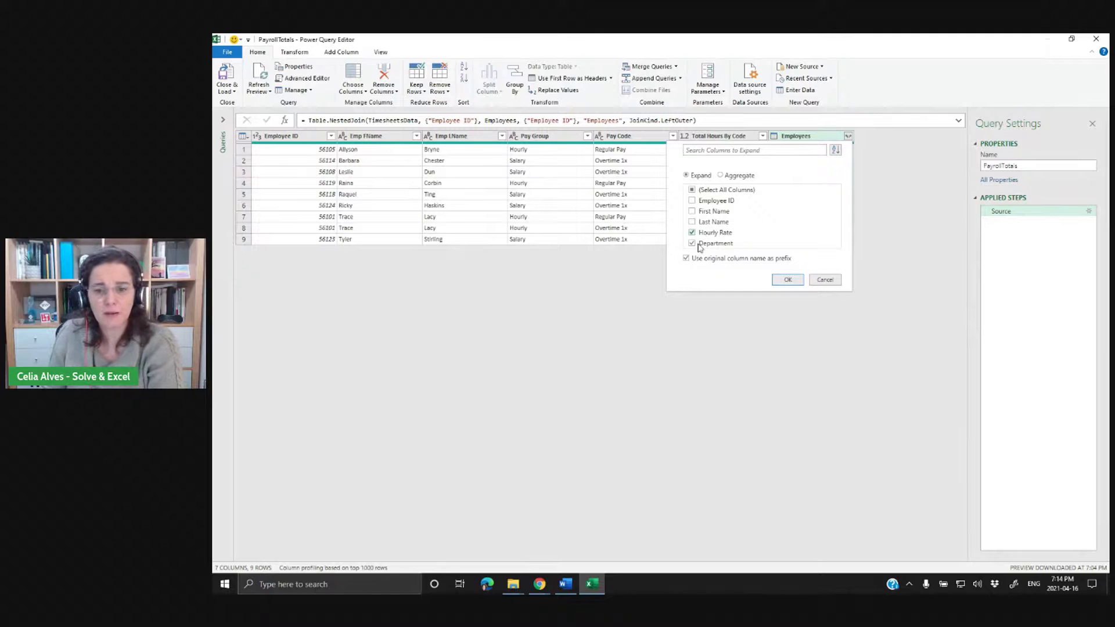
left_click(687, 259)
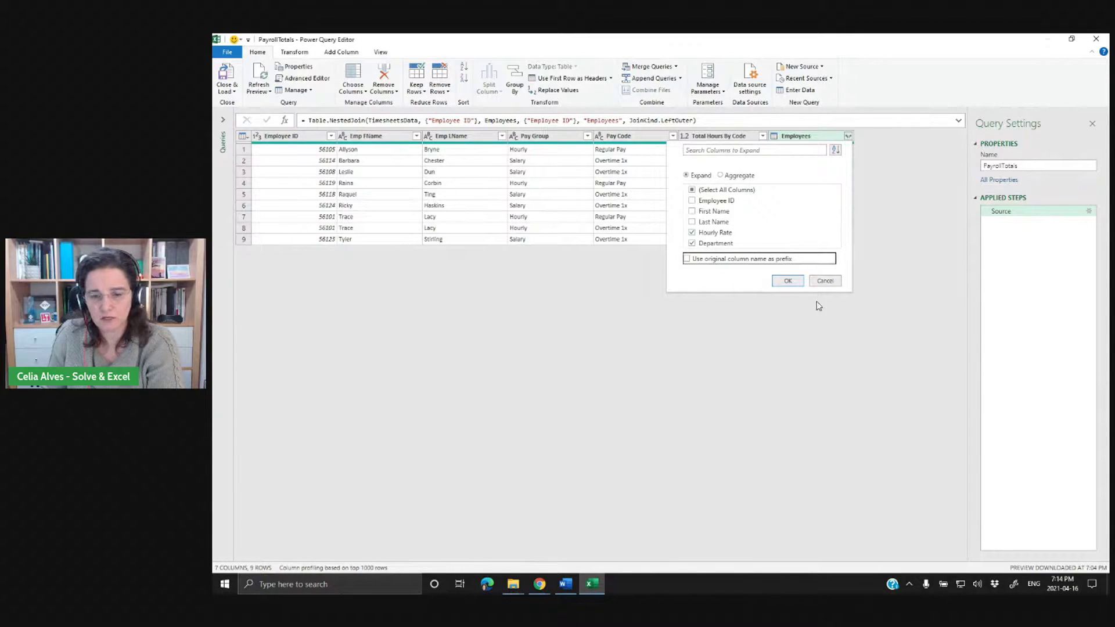
left_click(788, 281)
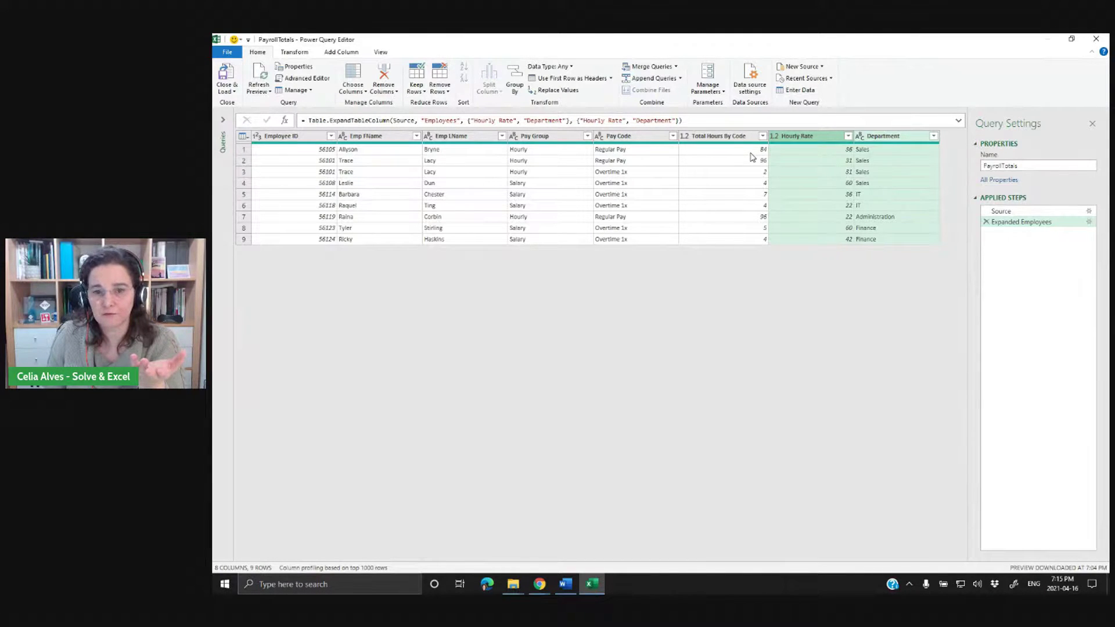
left_click(617, 150)
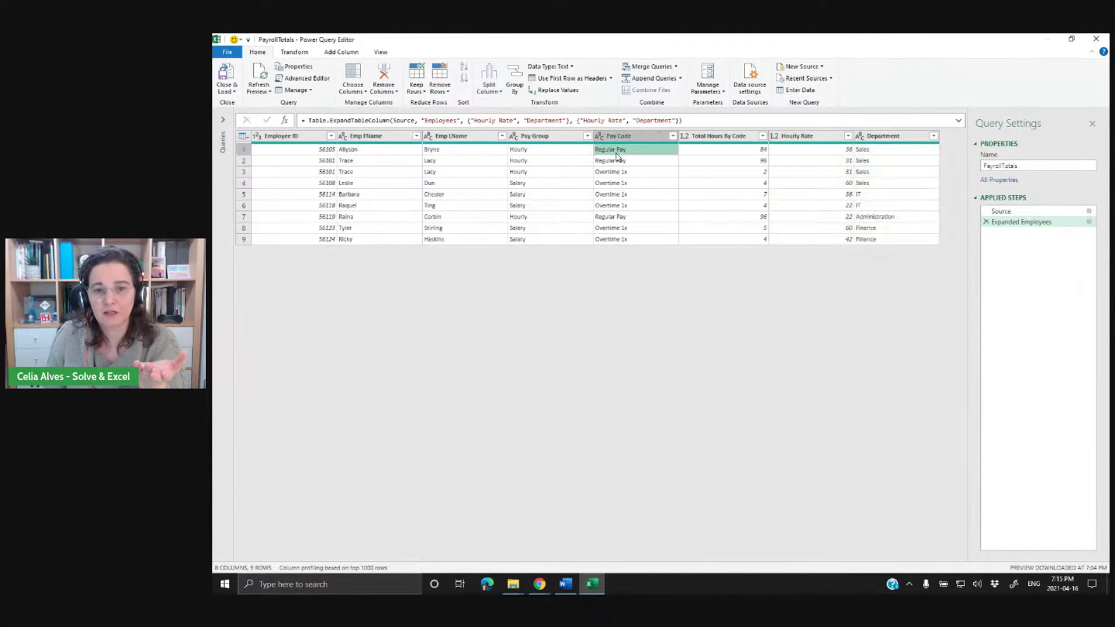
left_click(748, 151)
left_click(898, 140)
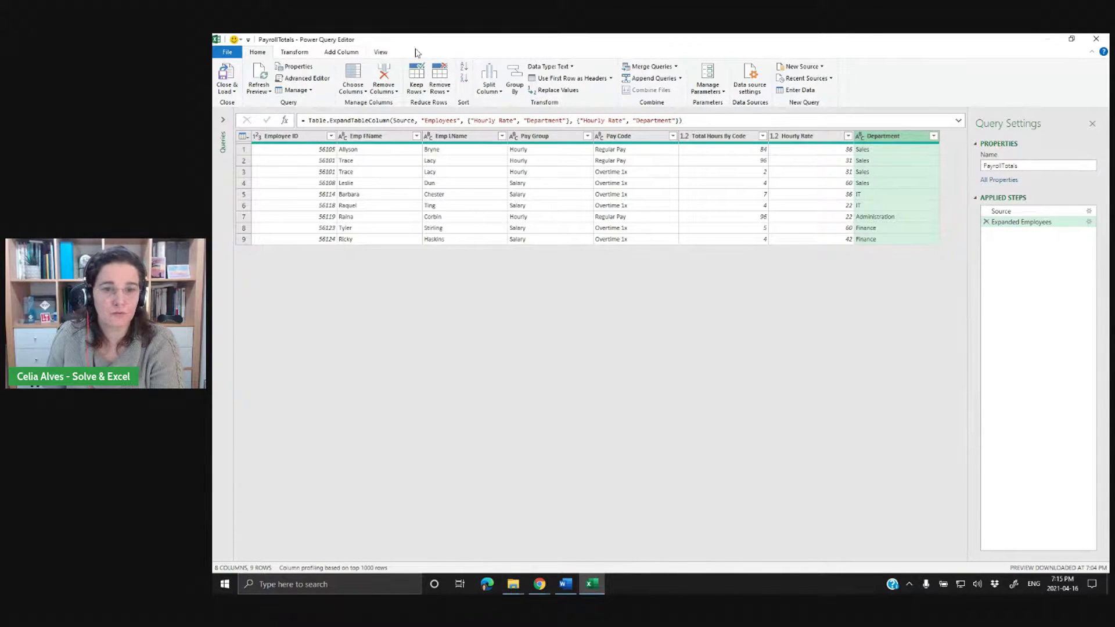
Merge PayrollTotals with the PayCodes query, matching Pay Code to Pay Codes with the Left Outer join kind.
left_click(668, 66)
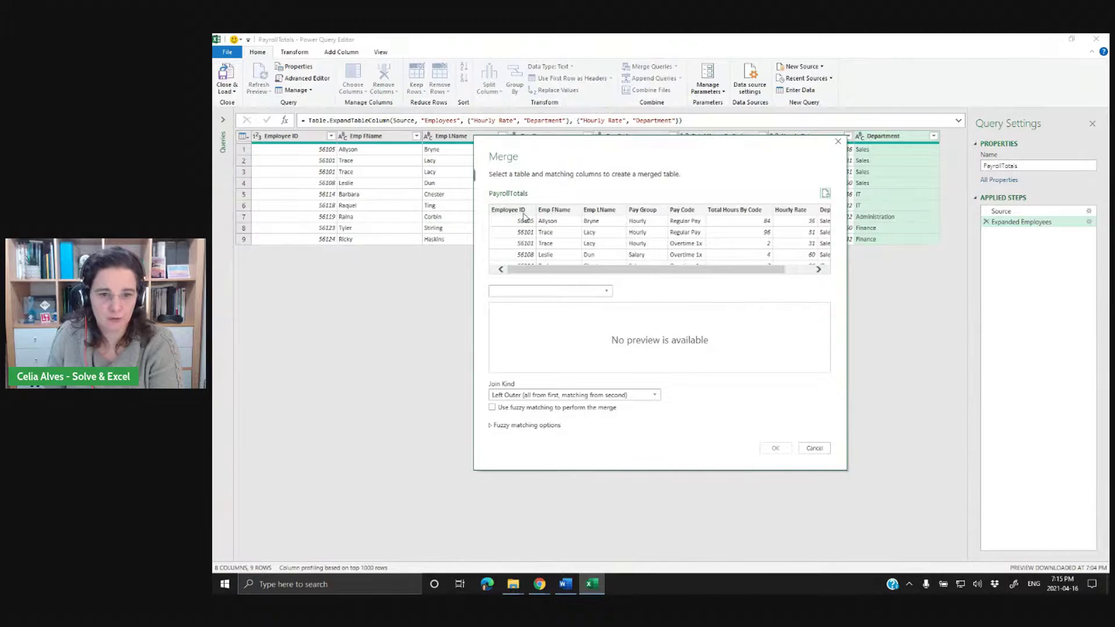
left_click(572, 292)
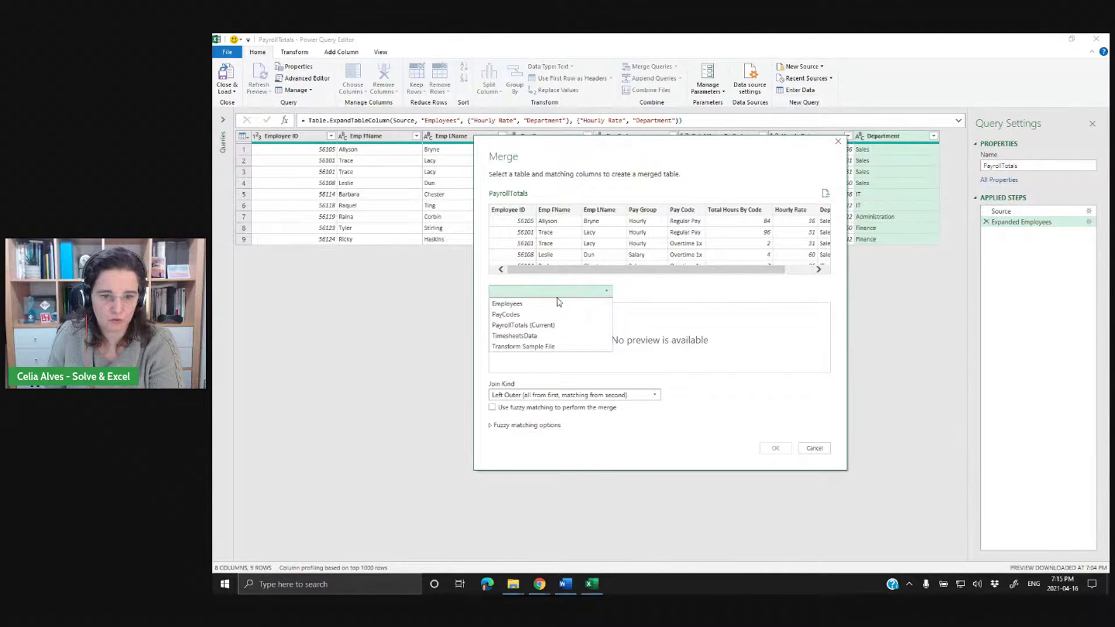
left_click(544, 315)
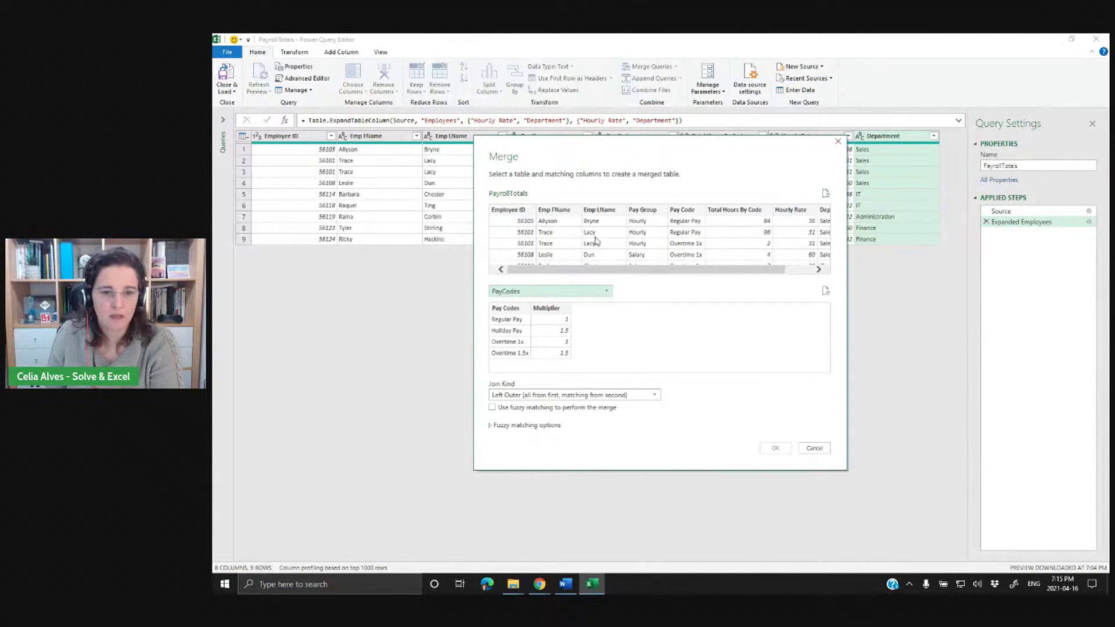
left_click(692, 213)
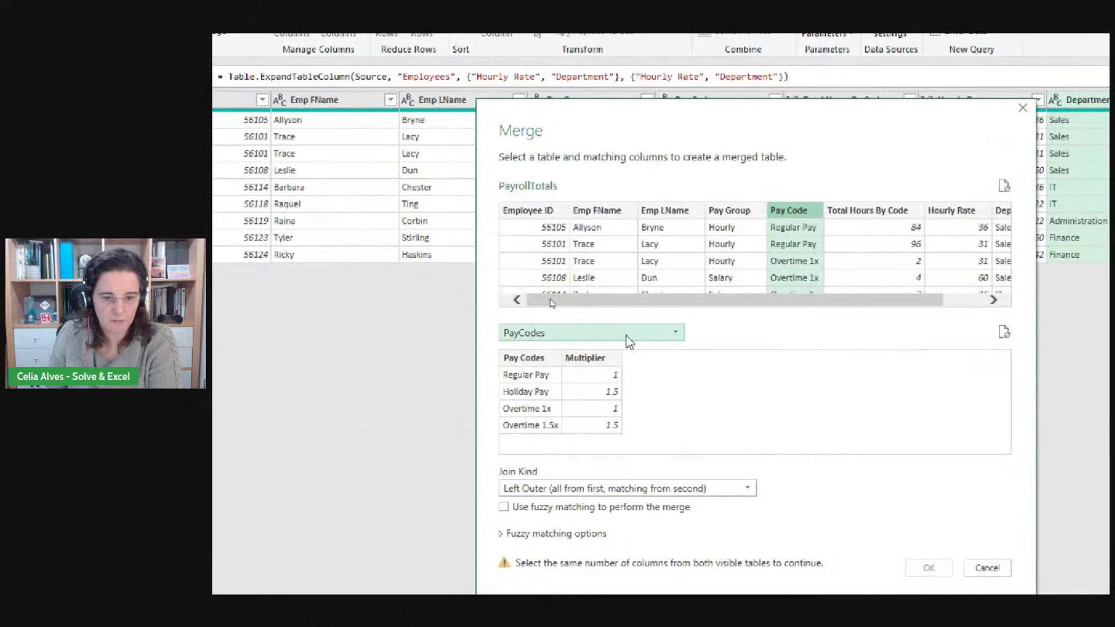
left_click(555, 358)
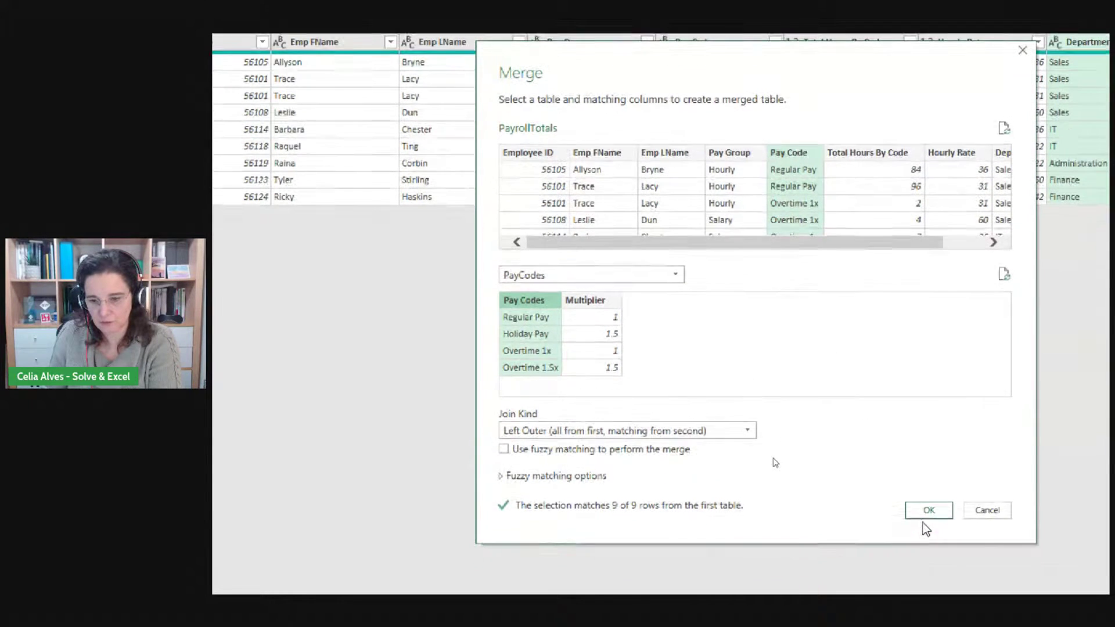
left_click(924, 509)
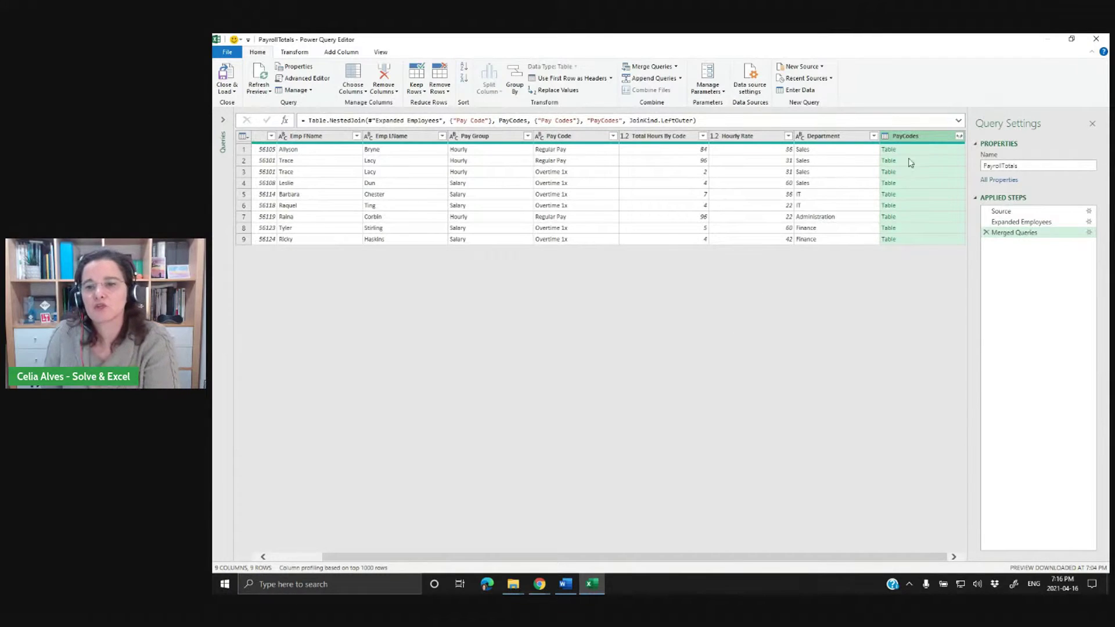
Expand the merged PayCodes column to only the Multiplier column, without a name prefix.
left_click(959, 137)
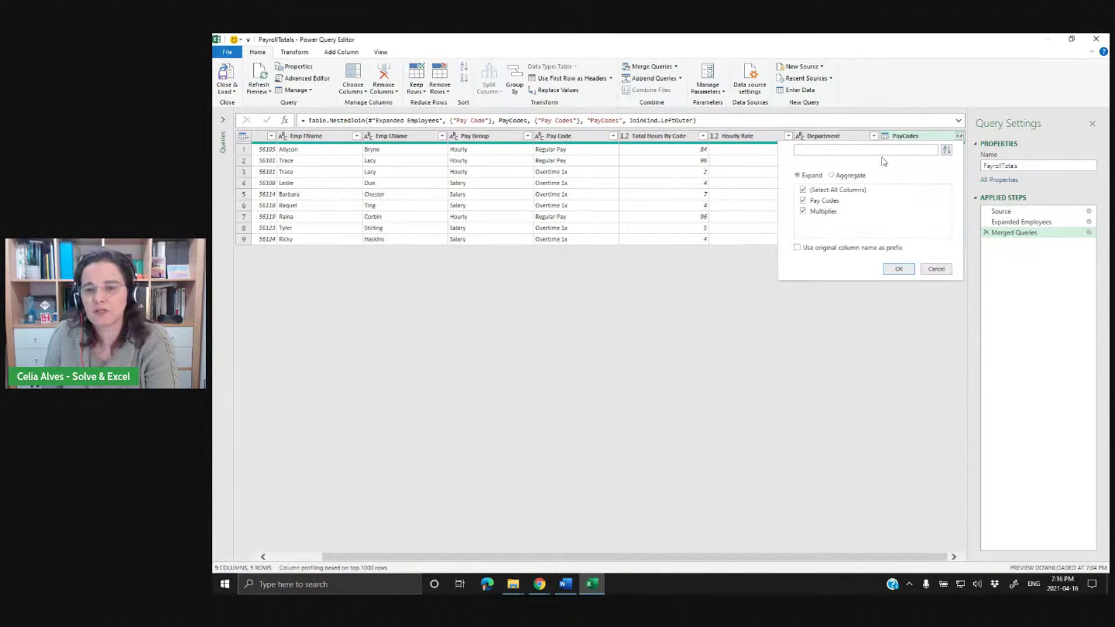
left_click(804, 190)
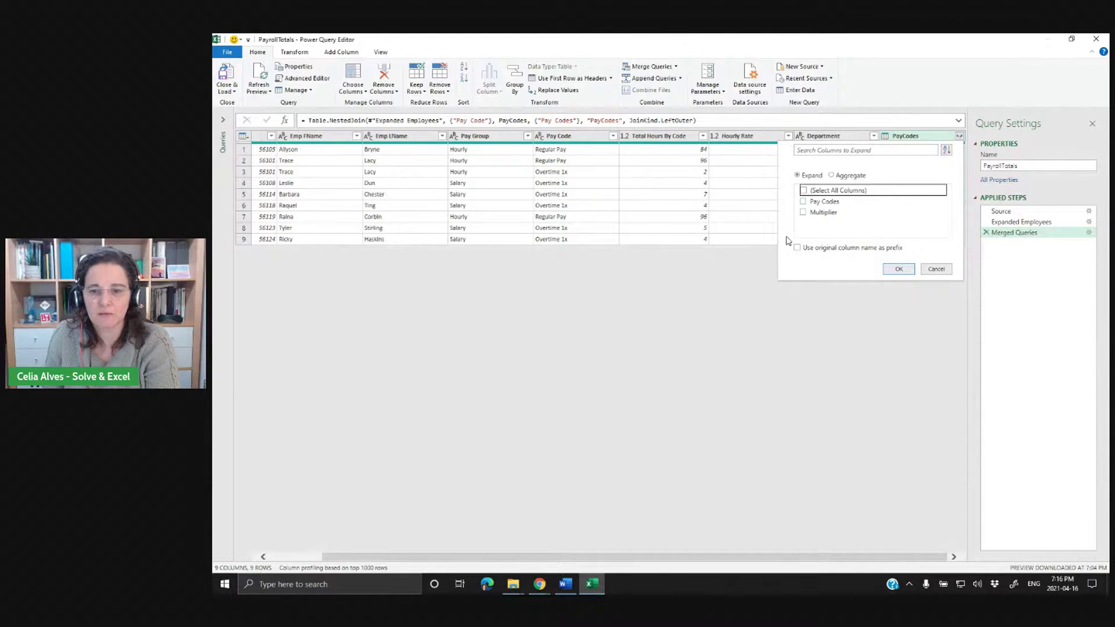
left_click(803, 212)
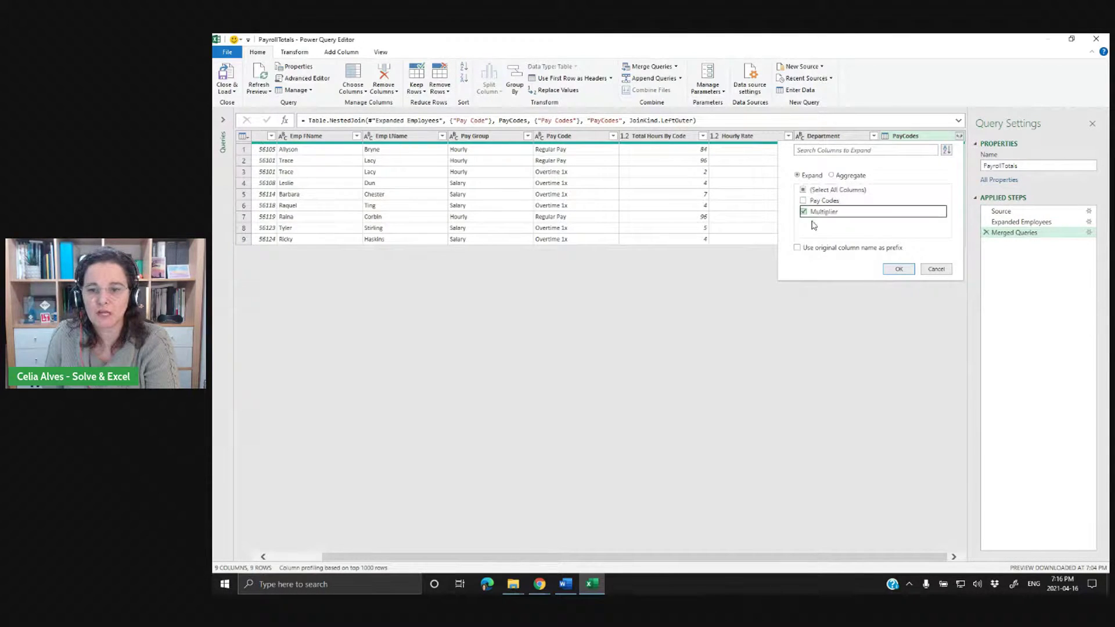
left_click(899, 269)
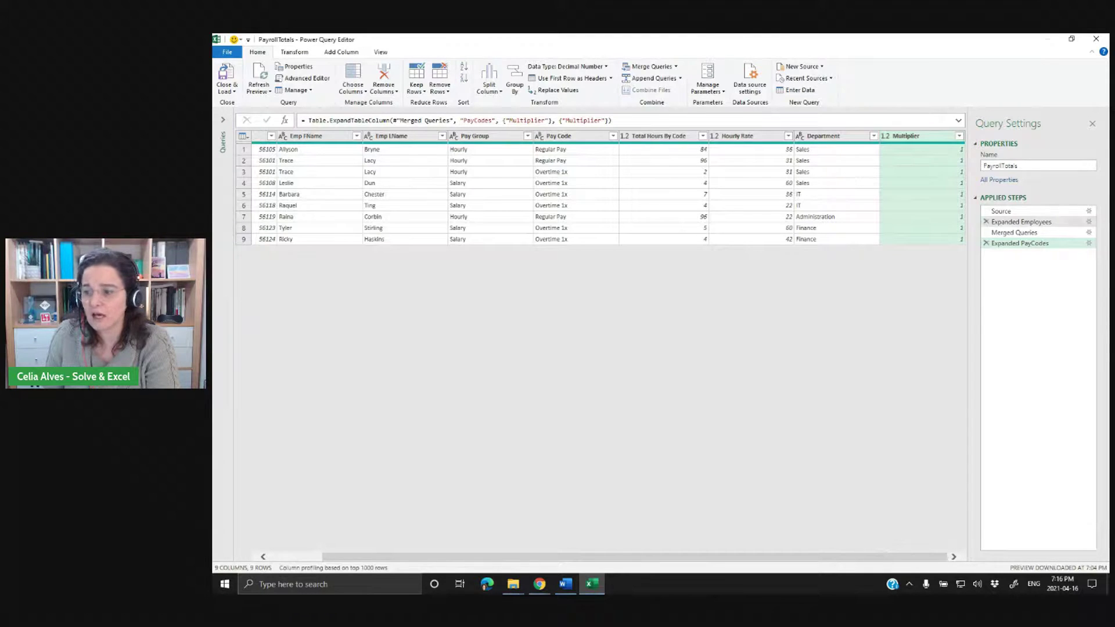
Start a custom column in the PayrollTotals query and name it Amount.
key("alt+Tab")
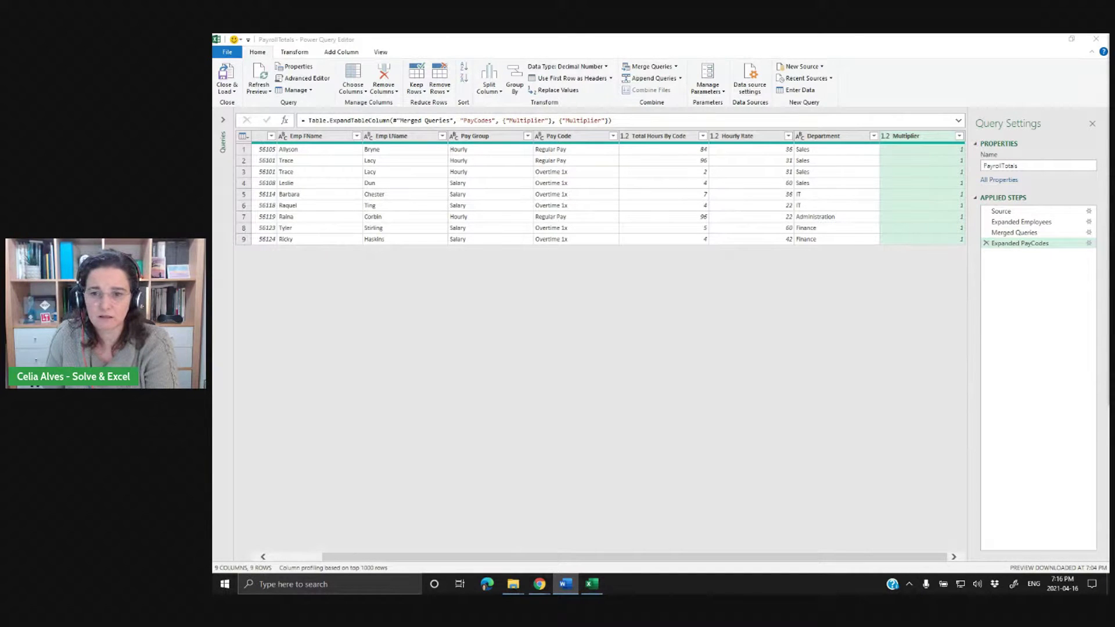
left_click(909, 142)
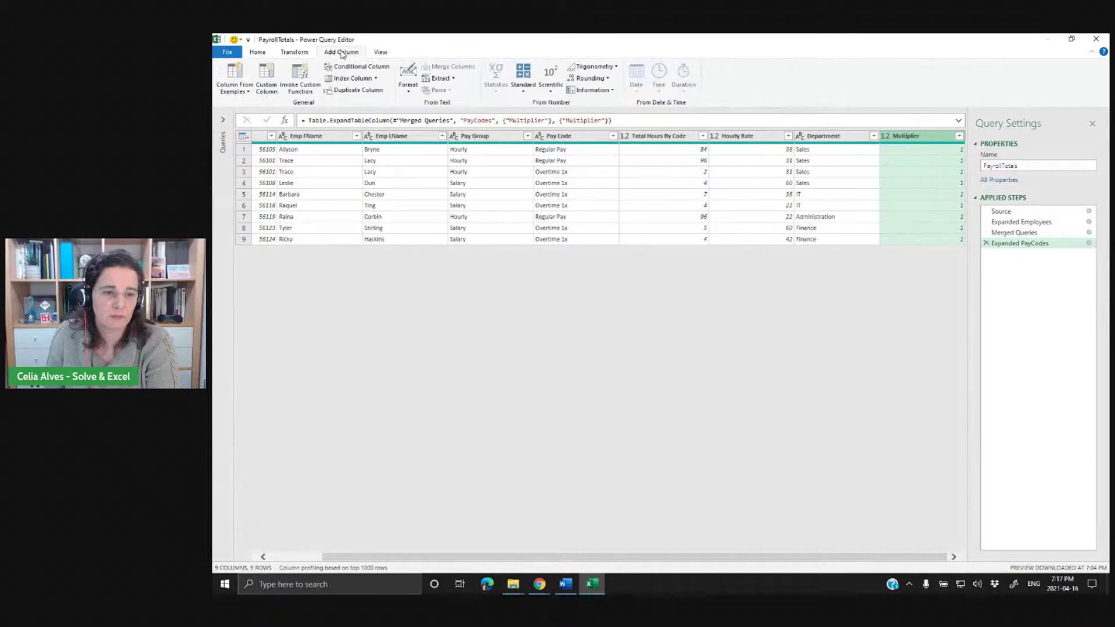
left_click(269, 90)
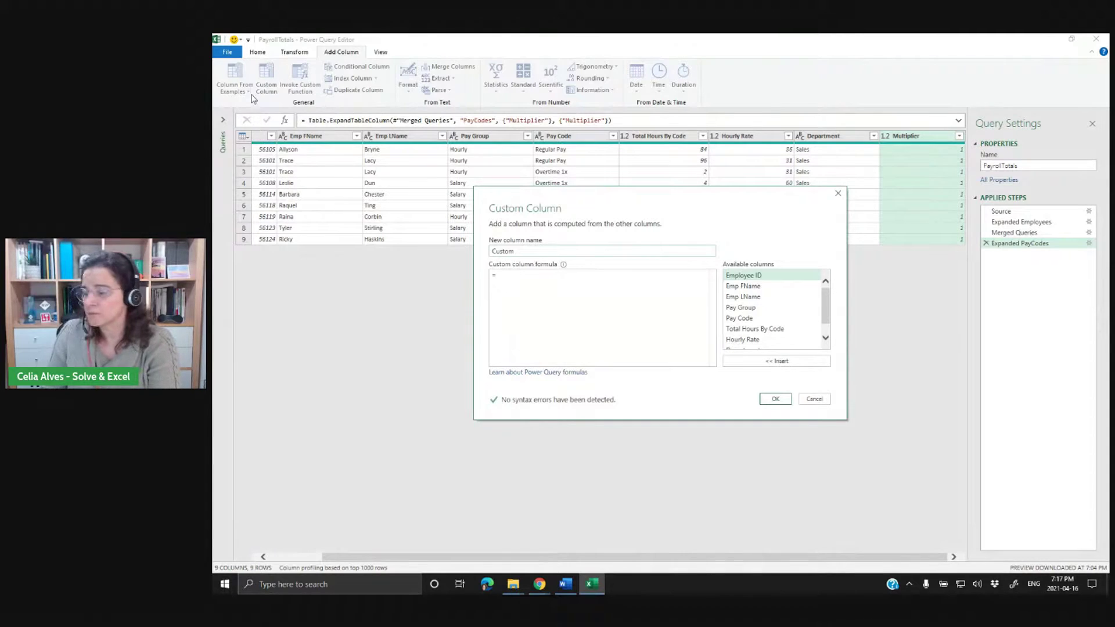
double_click(526, 251)
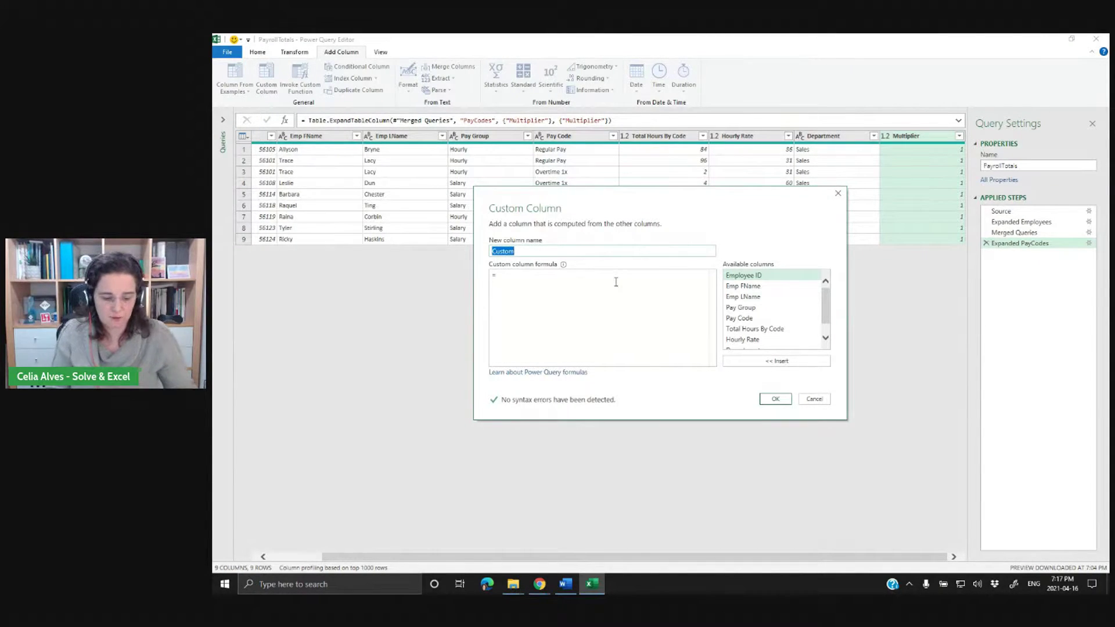
type("Amount")
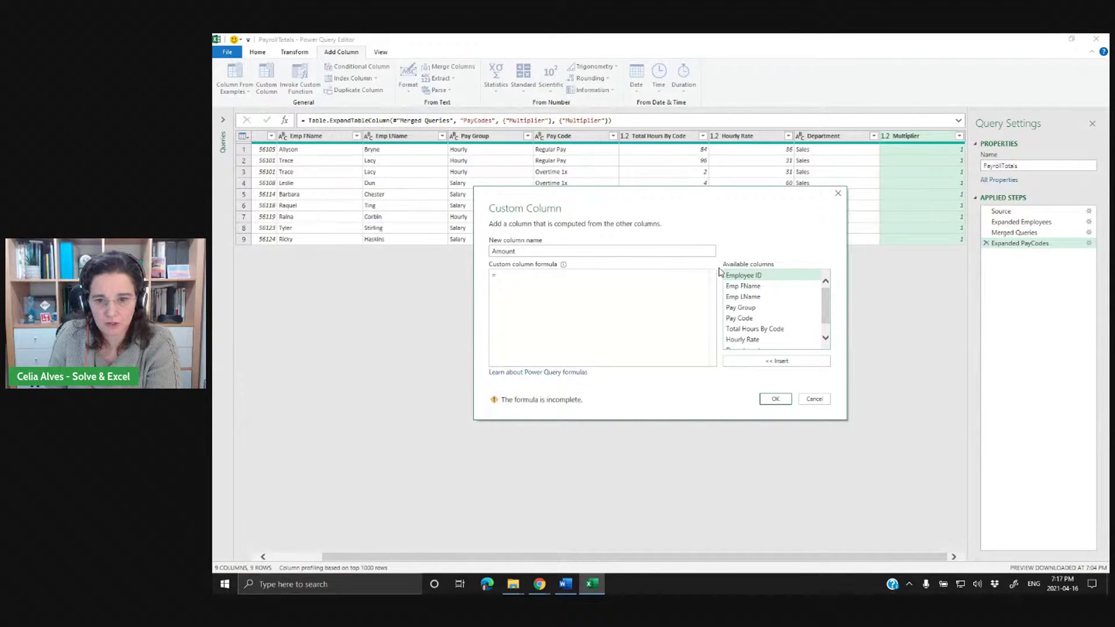
Define the Amount column's formula as [Total Hours By Code]*[Hourly Rate]*[Multiplier] and create the column.
double_click(780, 329)
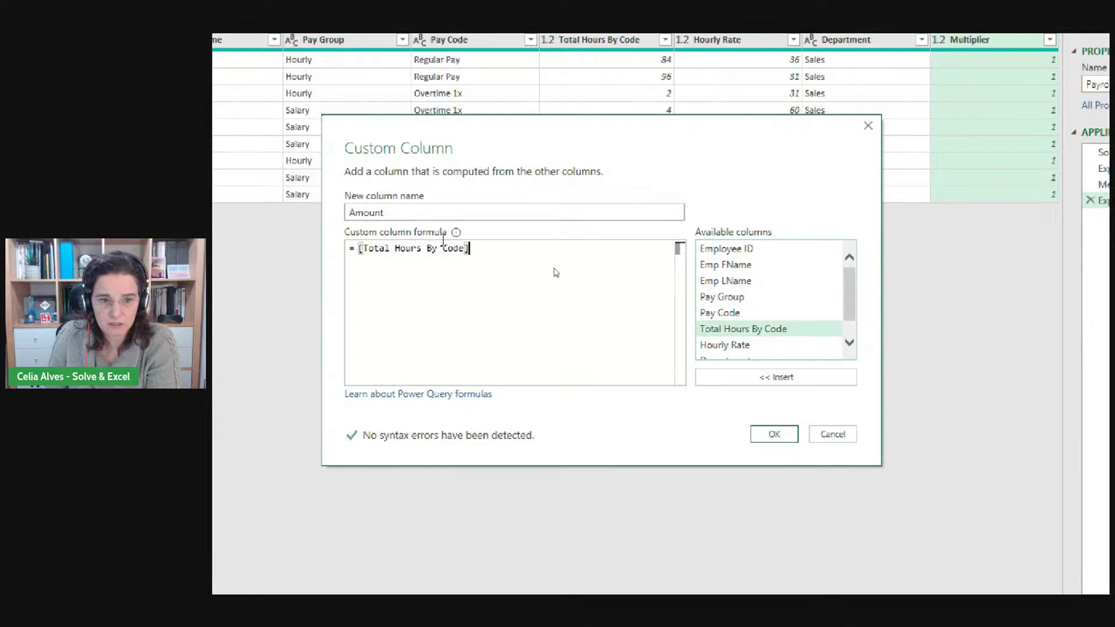
left_click(489, 250)
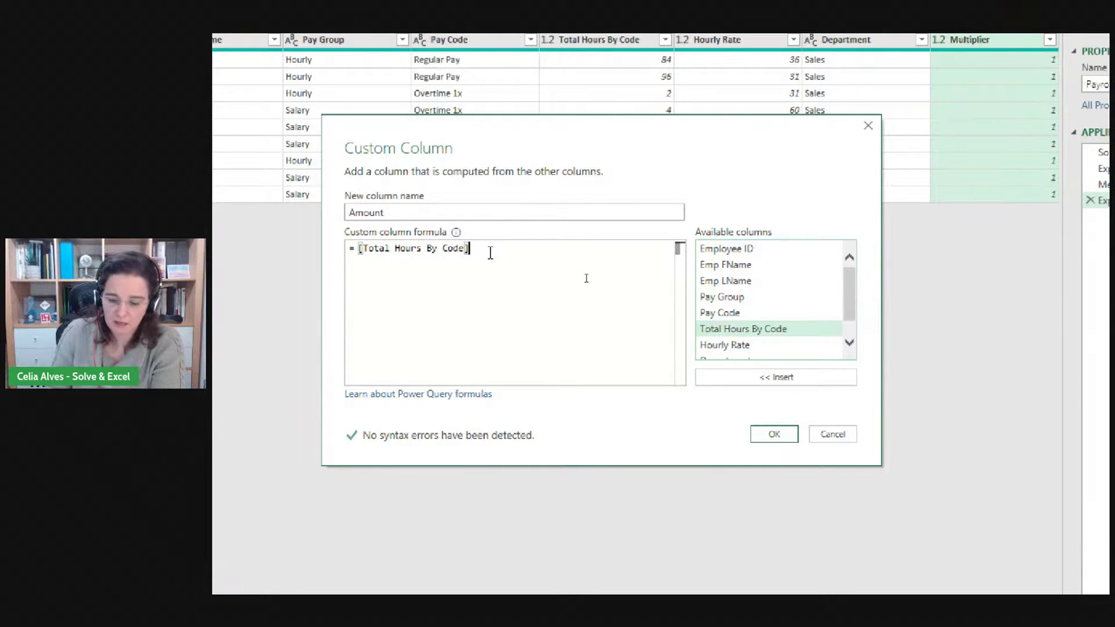
type("*")
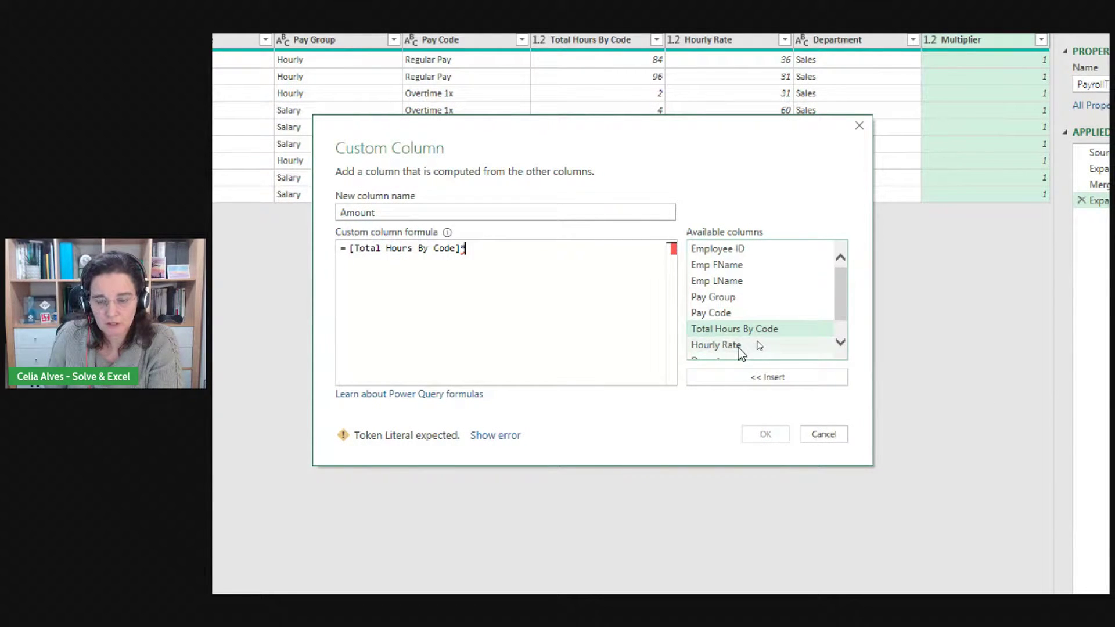
double_click(716, 345)
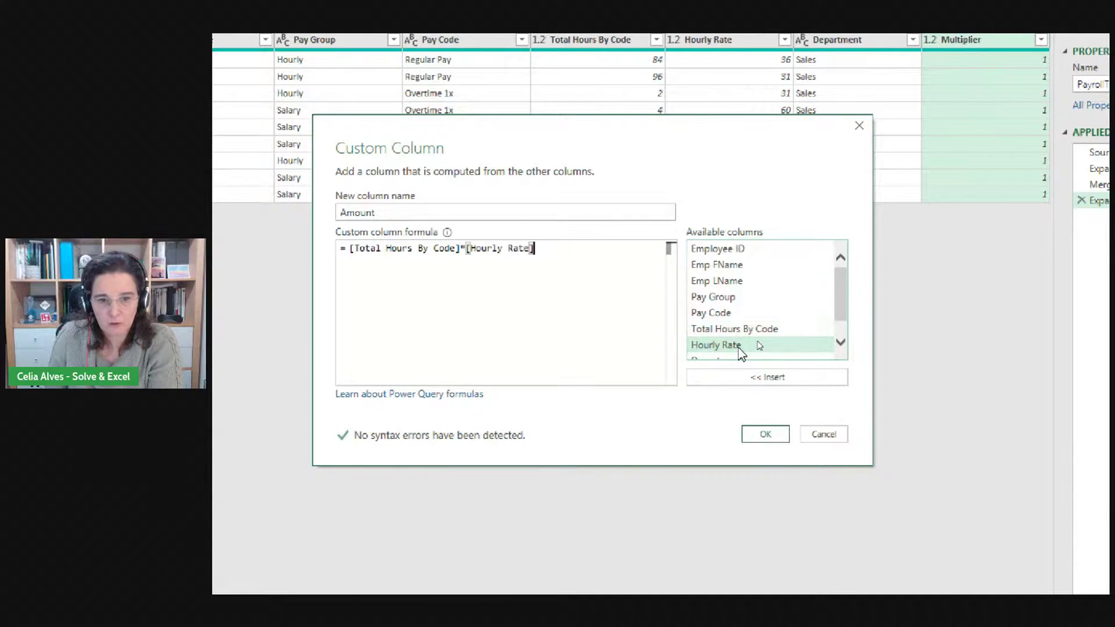
type("*")
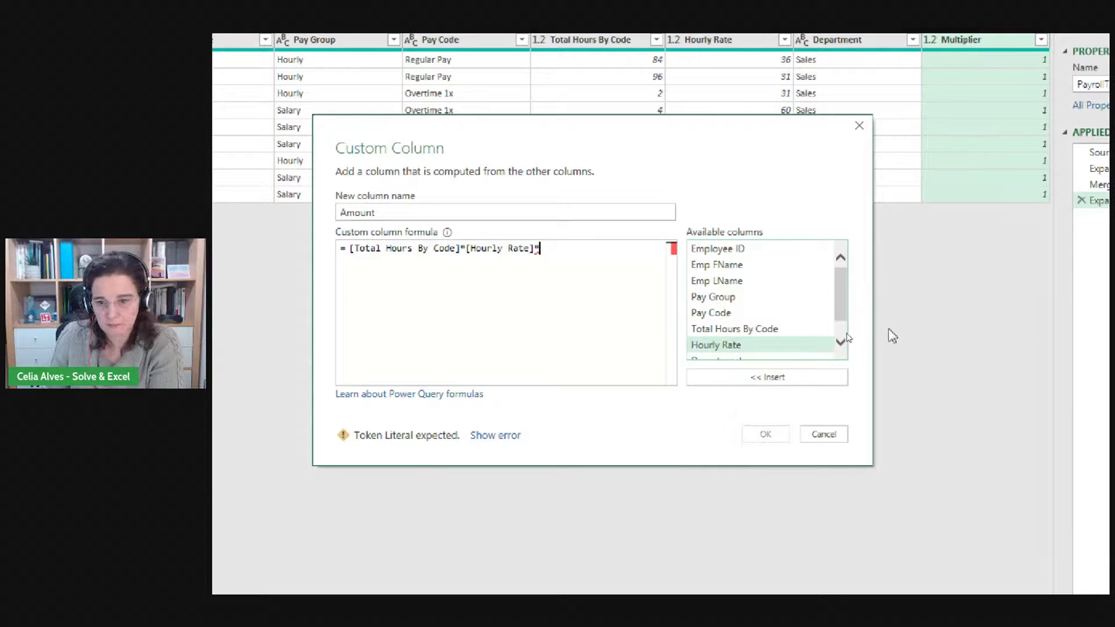
left_click(840, 344)
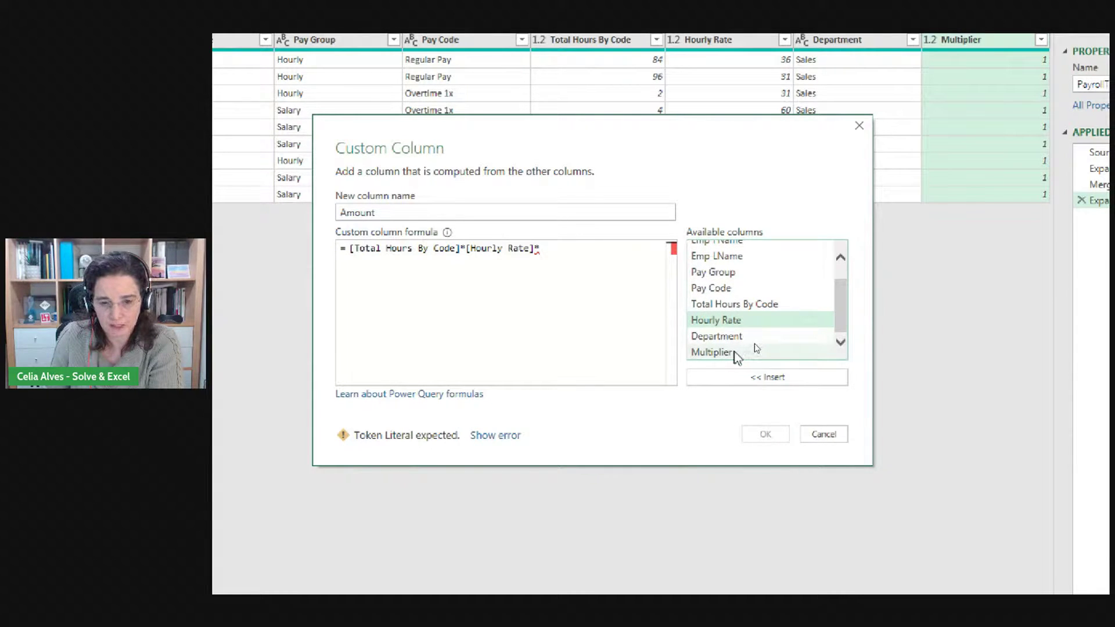
double_click(714, 352)
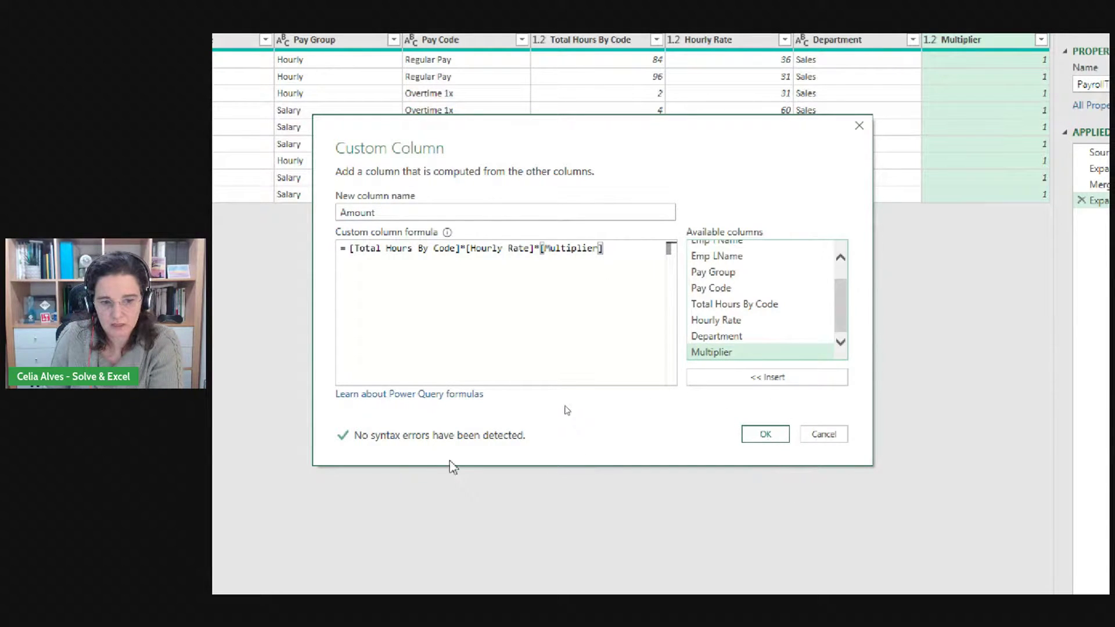
left_click(762, 436)
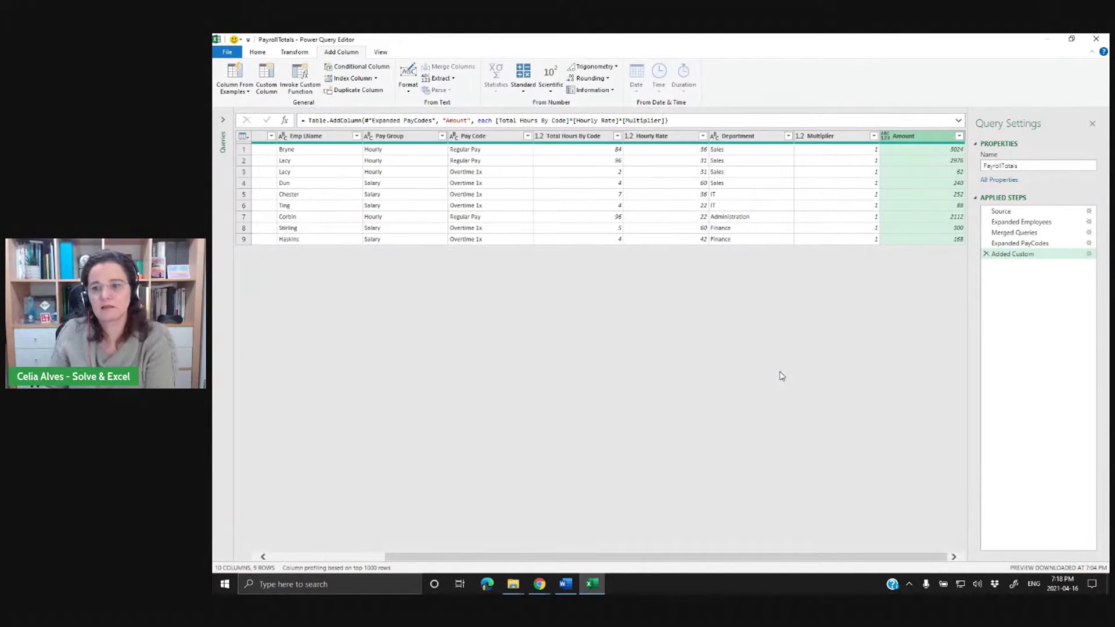
Set the Amount column's data type to Currency.
left_click(890, 136)
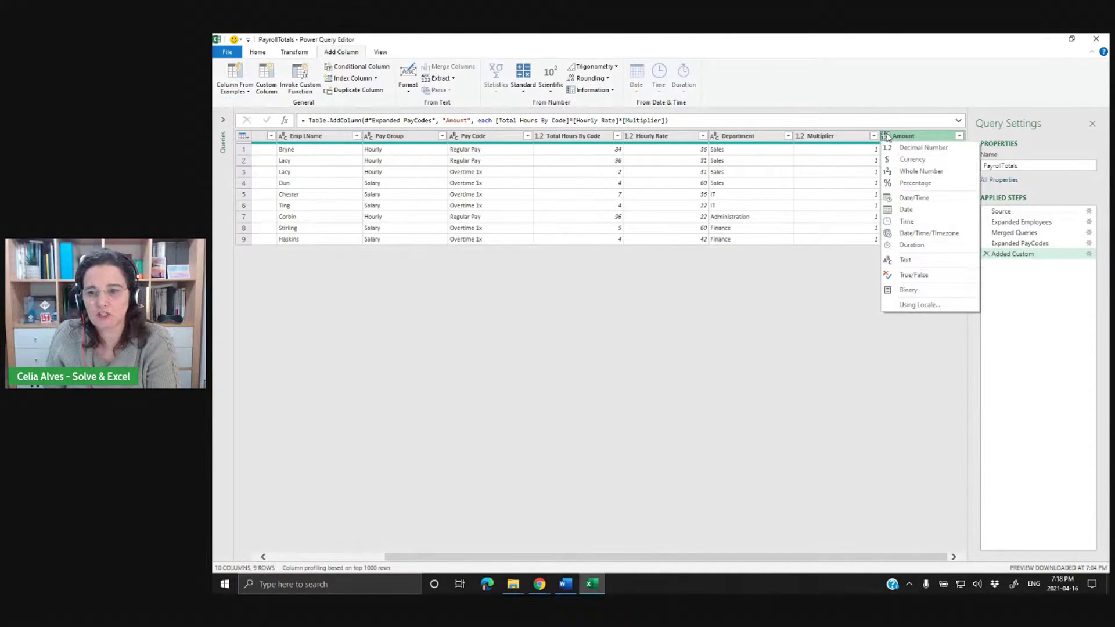
left_click(891, 162)
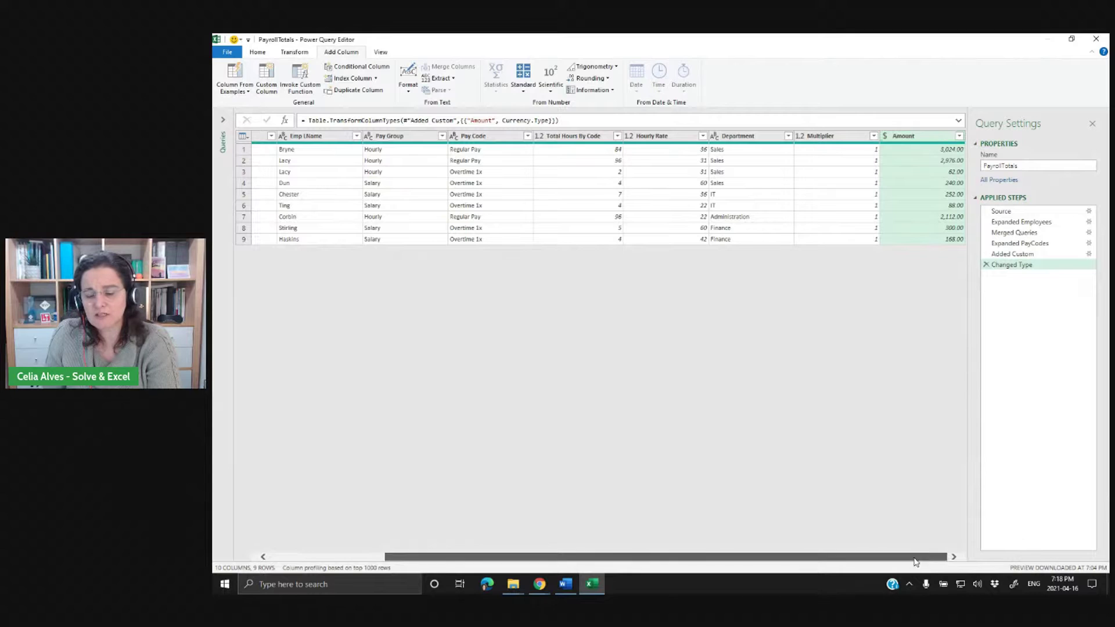
left_click_drag(935, 559, 707, 559)
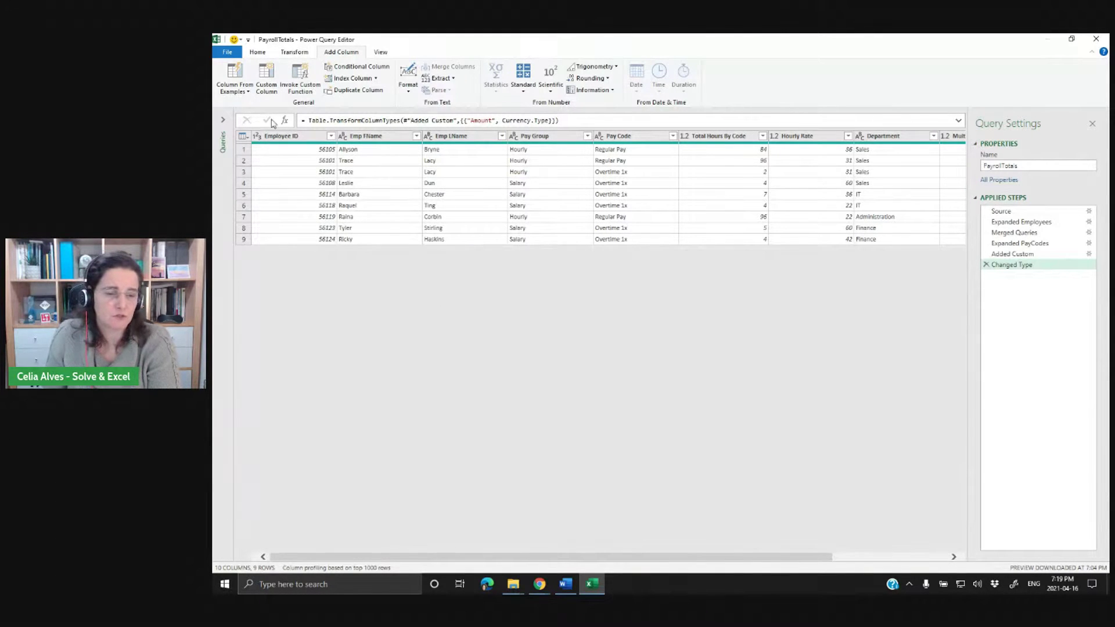
Close the query editor and load PayrollTotals as a table on a new worksheet.
left_click(258, 53)
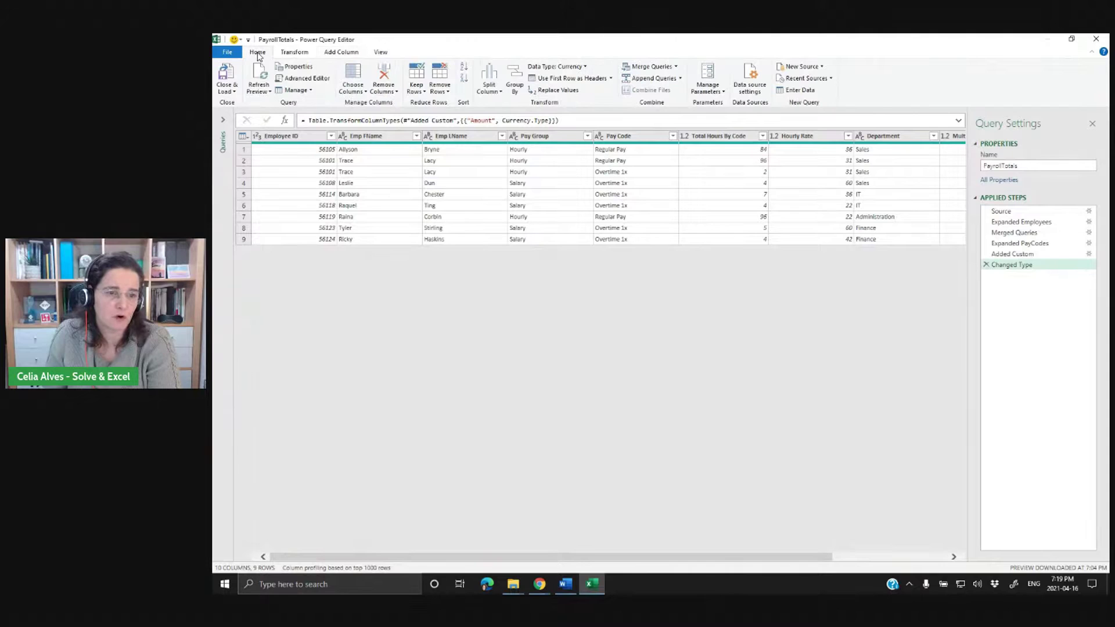
left_click(227, 91)
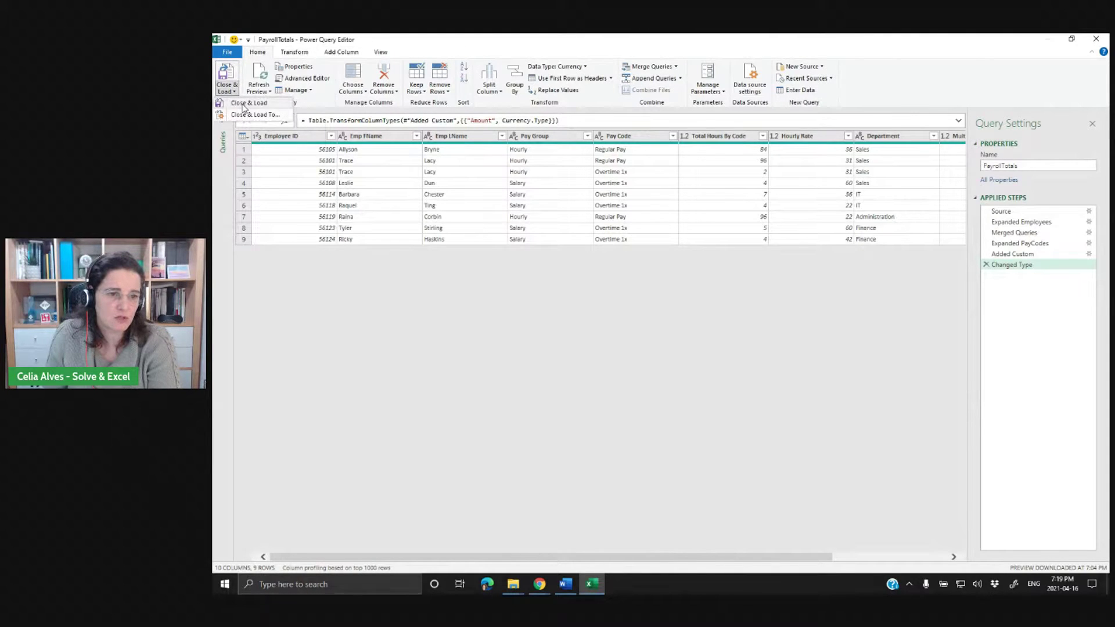
left_click(245, 105)
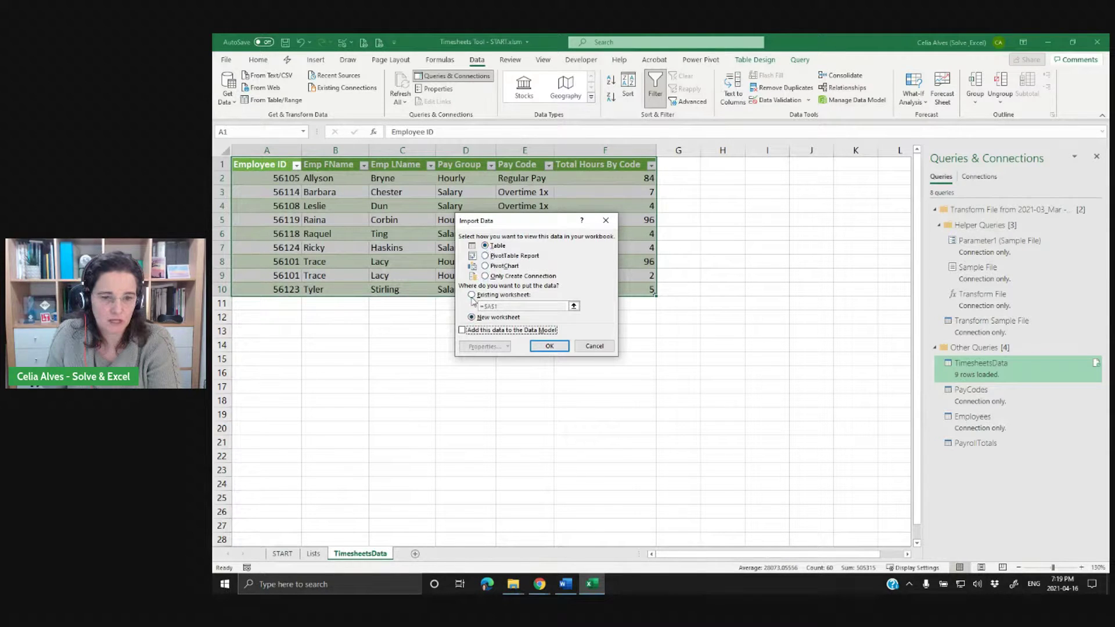
left_click(545, 348)
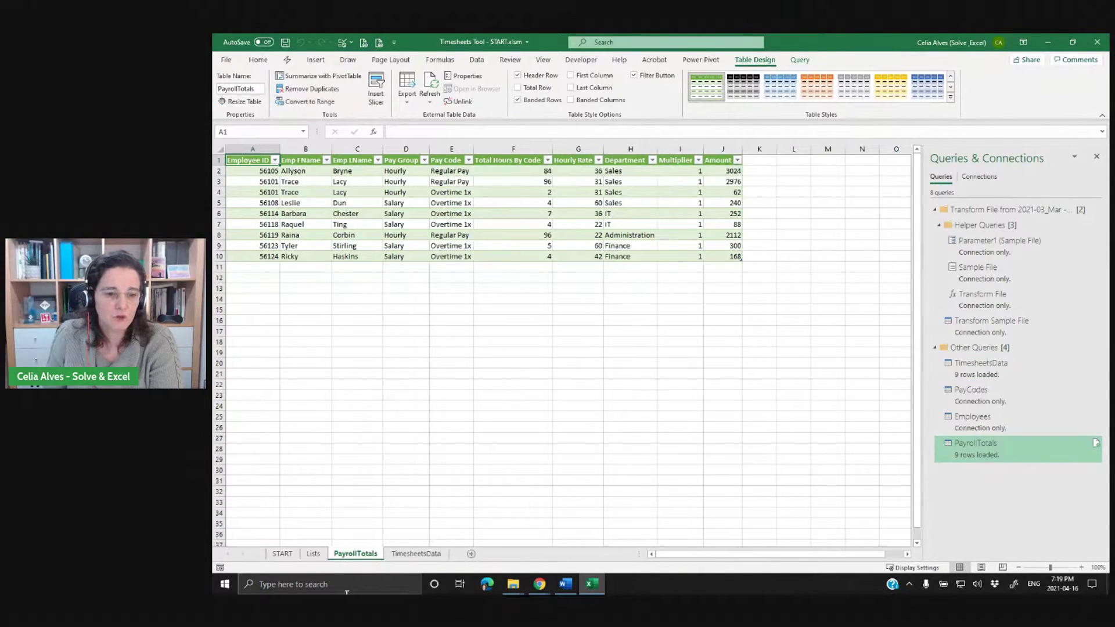
Compare the TimesheetsData sheet with the PayrollTotals sheet and save the workbook.
left_click(413, 554)
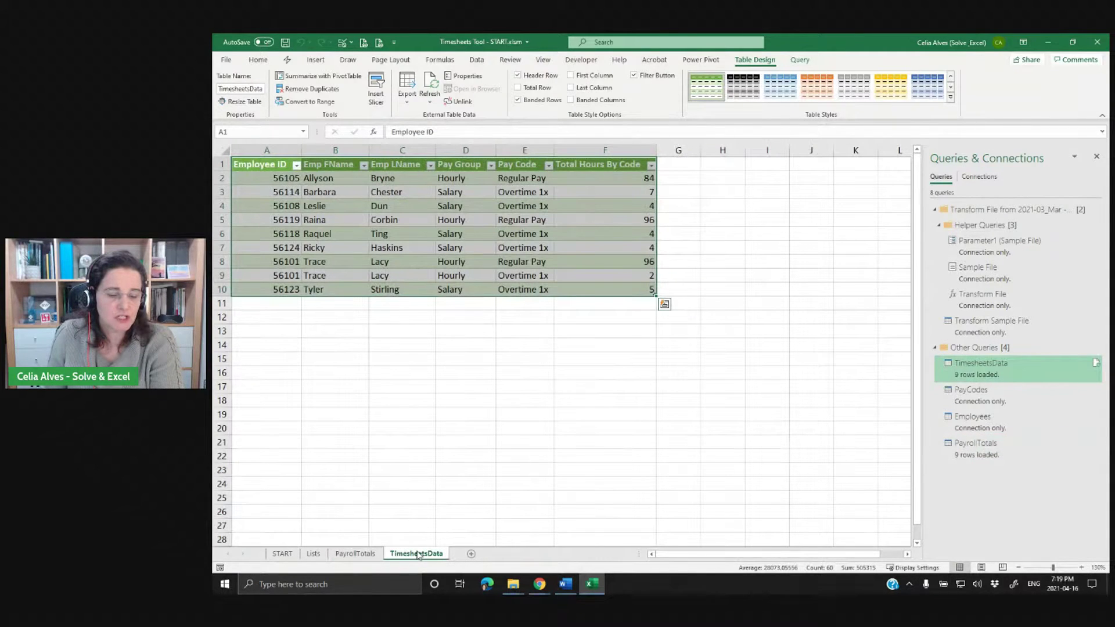
left_click(354, 554)
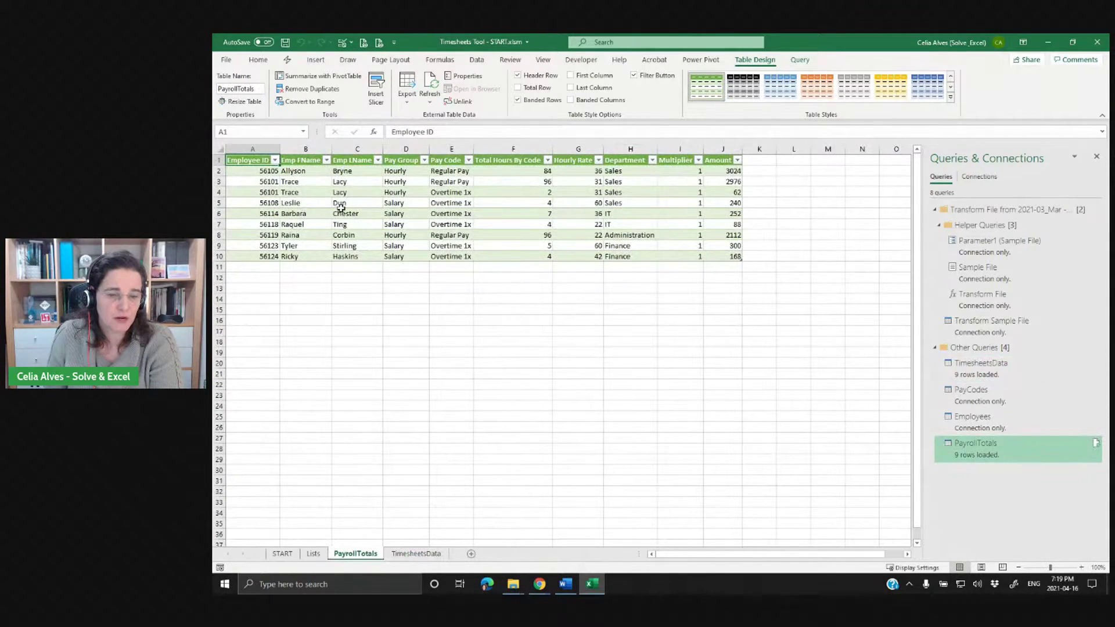
left_click(417, 554)
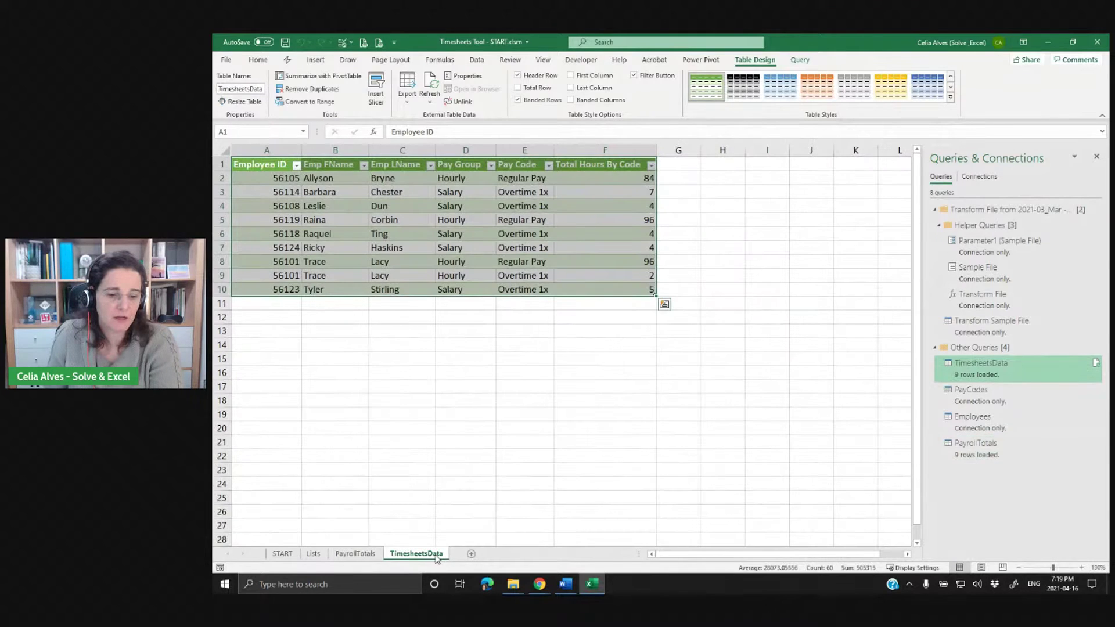
left_click(285, 42)
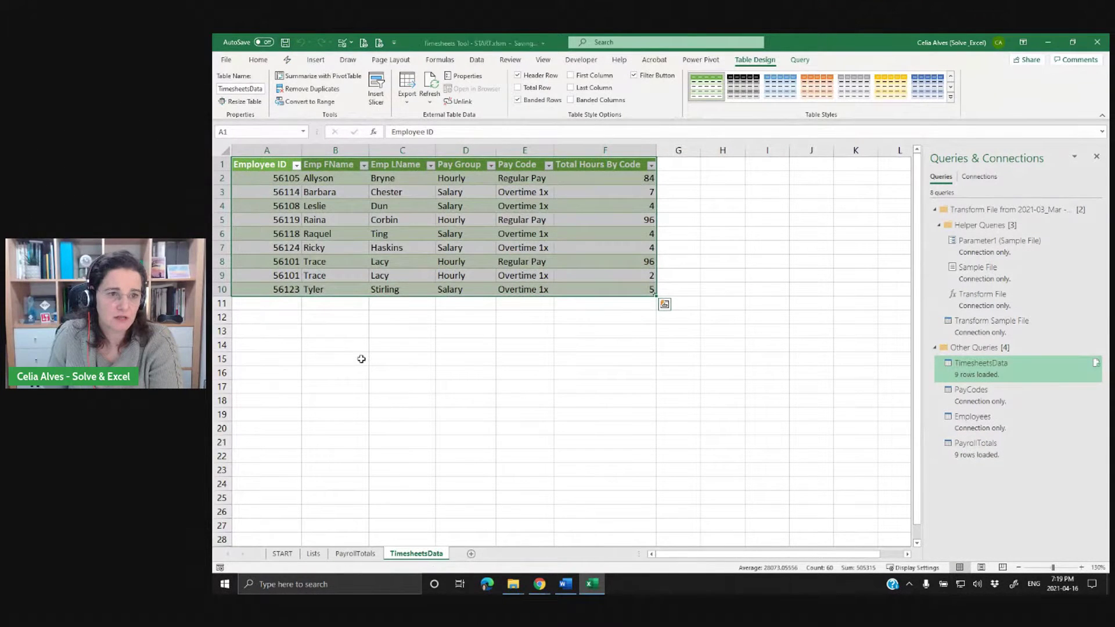
Delete the TimesheetsData worksheet from the workbook.
right_click(422, 559)
left_click(448, 432)
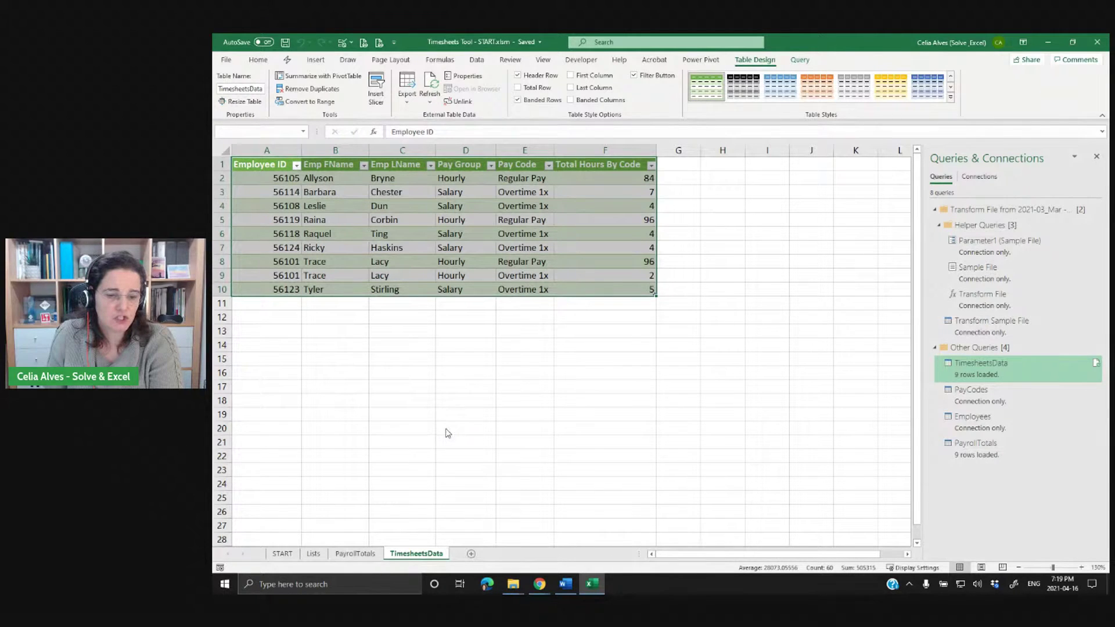
left_click(643, 339)
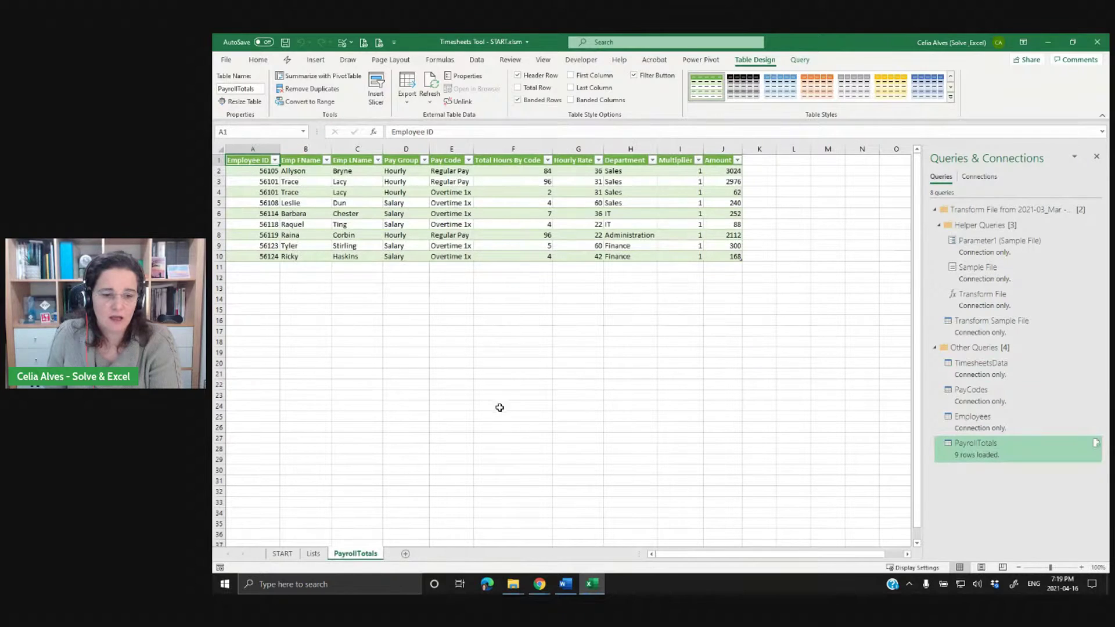
Zoom the PayrollTotals sheet to 130% and close the Queries & Connections pane.
left_click(985, 370)
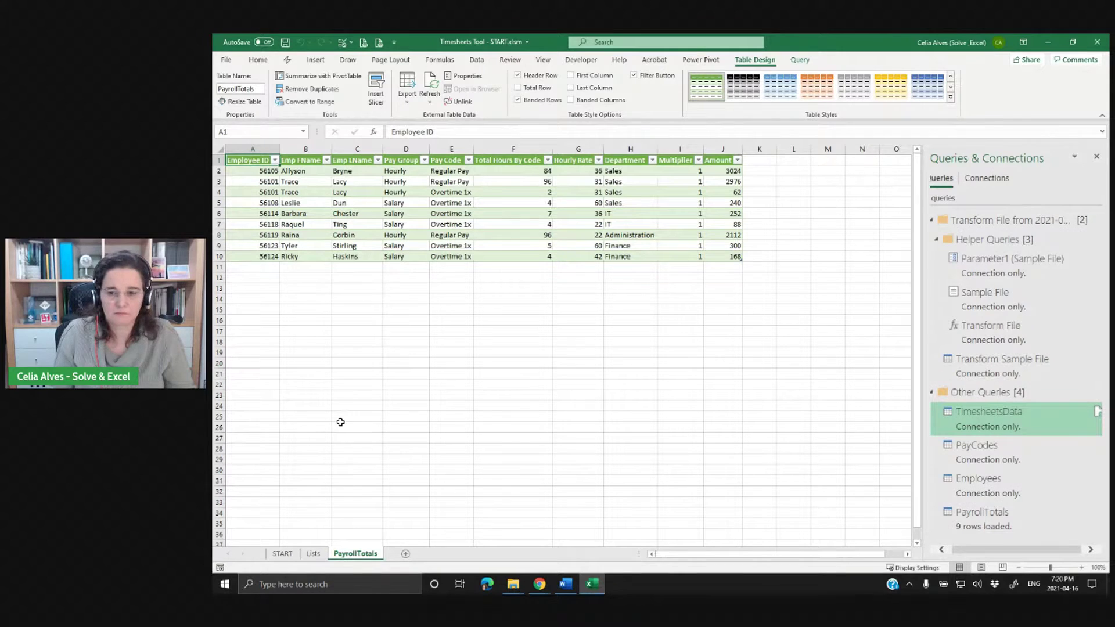
left_click(497, 375)
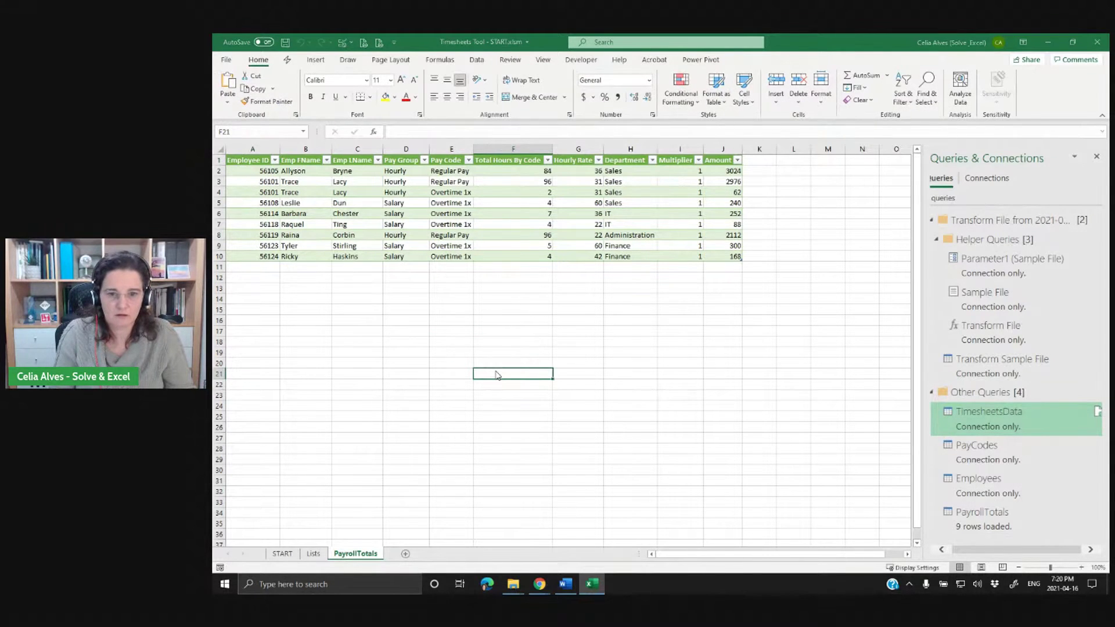
key("ctrl+plus")
key("Escape")
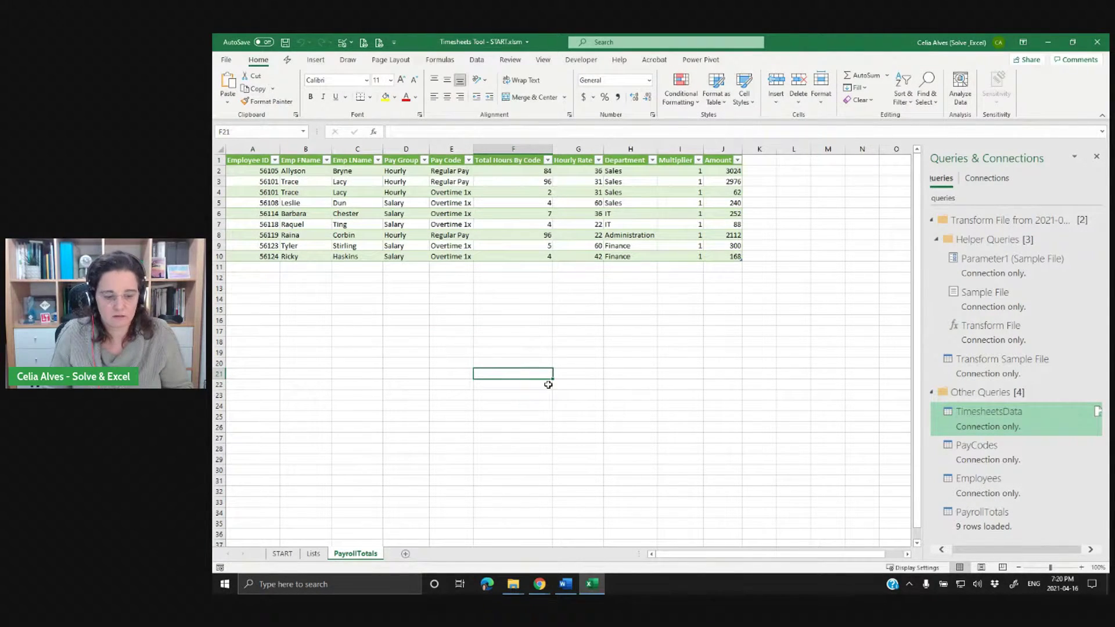
scroll(548, 383, "up", 1)
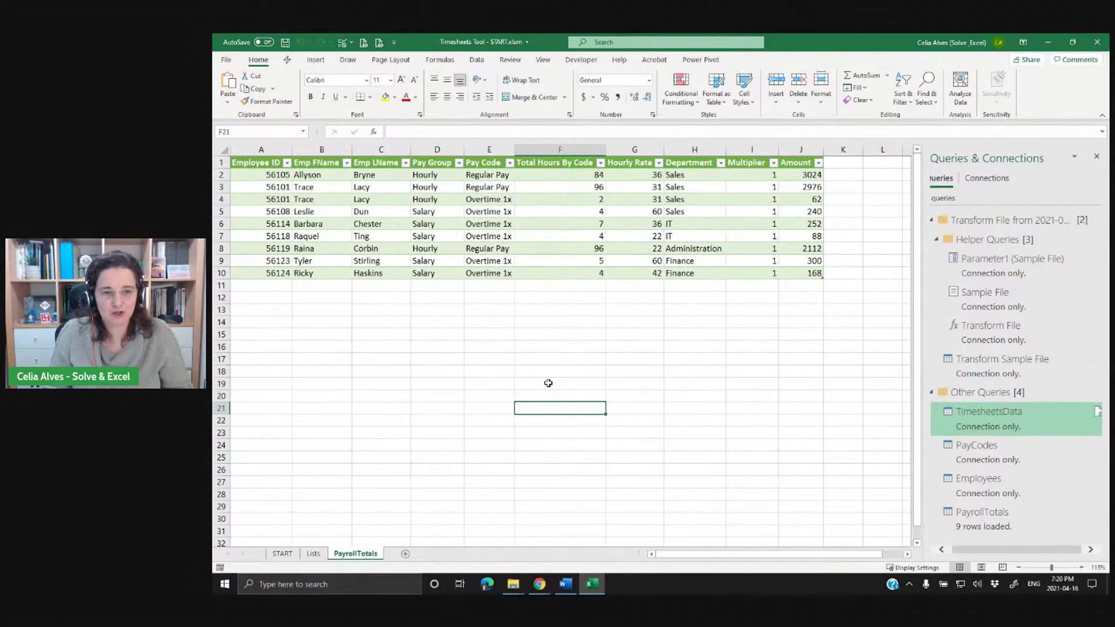
scroll(548, 383, "up", 1)
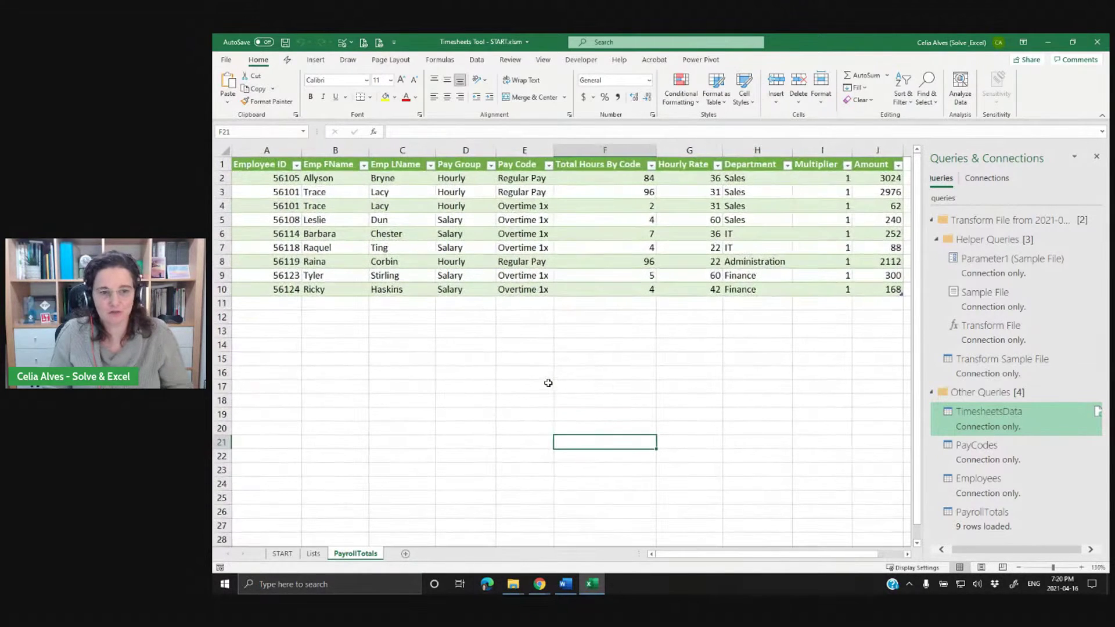
left_click(1098, 158)
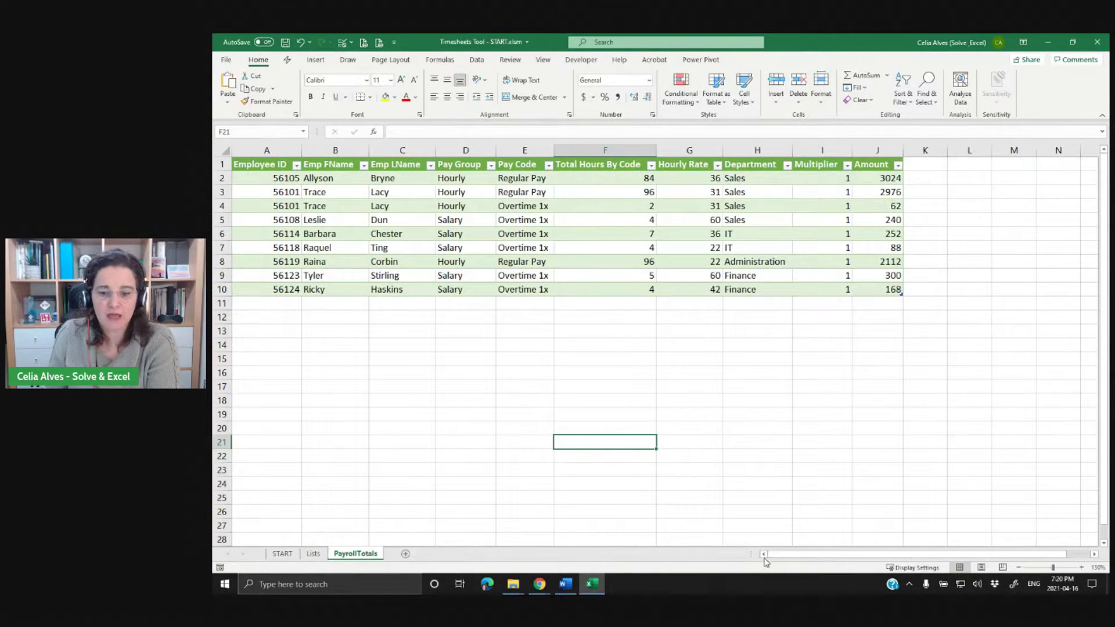
Examine the two PayrollTotals rows of the employee with both Regular Pay and Overtime 1x entries.
left_click(427, 216)
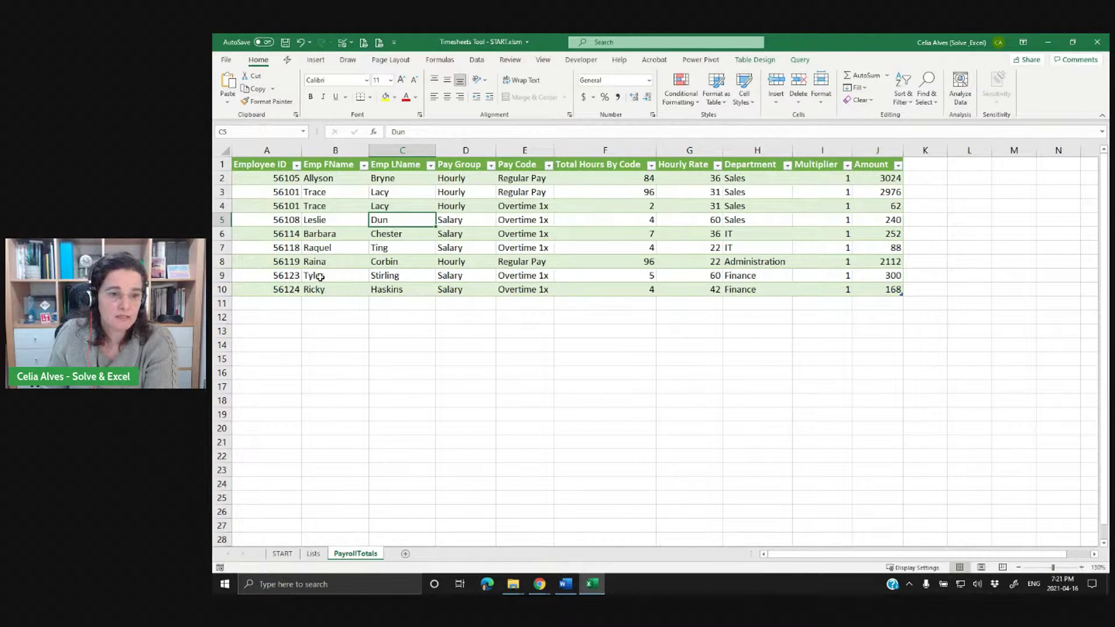
left_click_drag(299, 193, 875, 209)
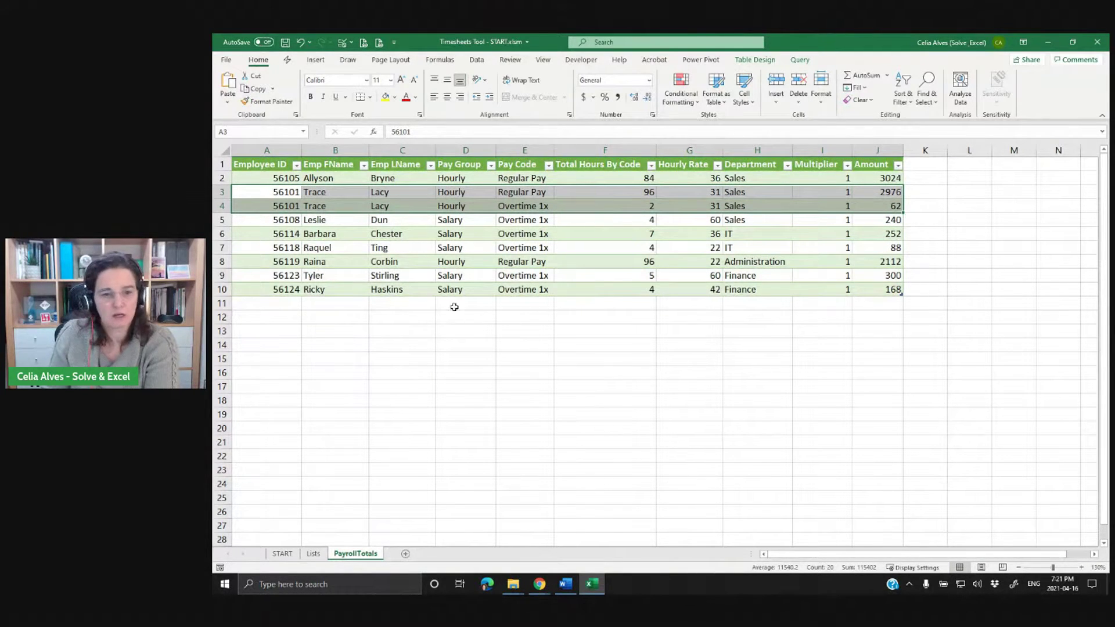
left_click(507, 371)
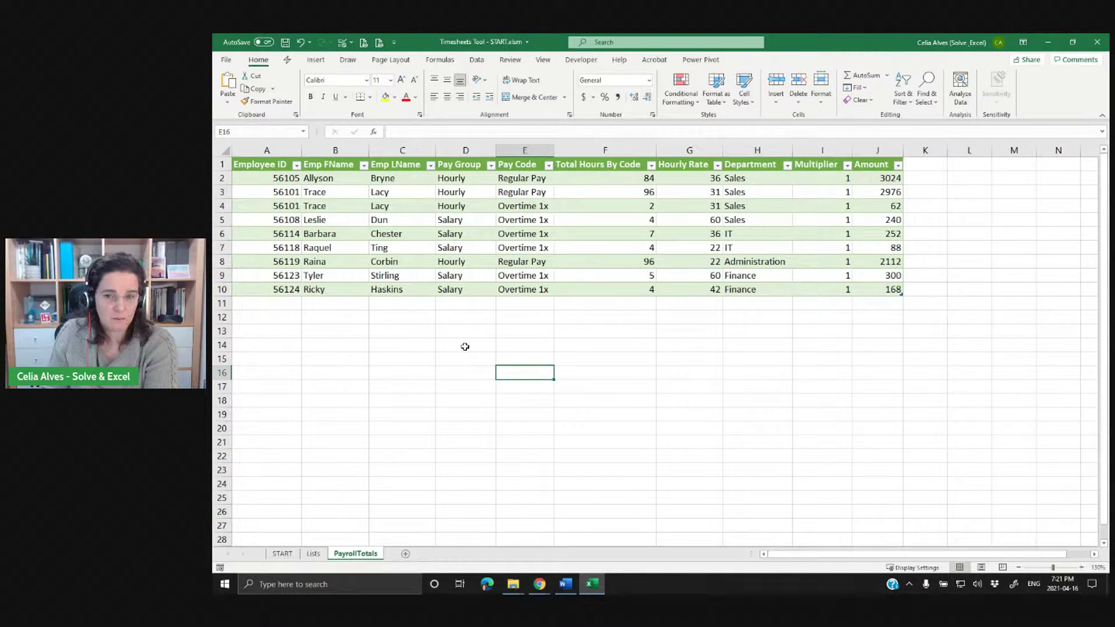
Save the workbook and set the pay period on the START sheet to Mar - 1 to 15.
left_click(285, 43)
left_click(283, 555)
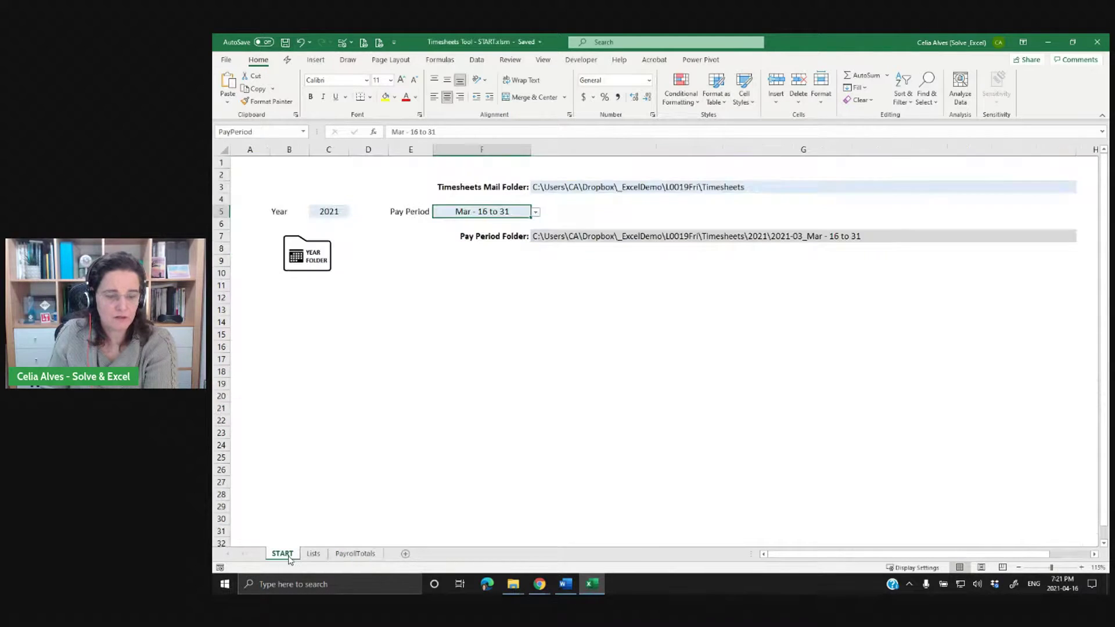
left_click(536, 213)
scroll(533, 230, "up", 2)
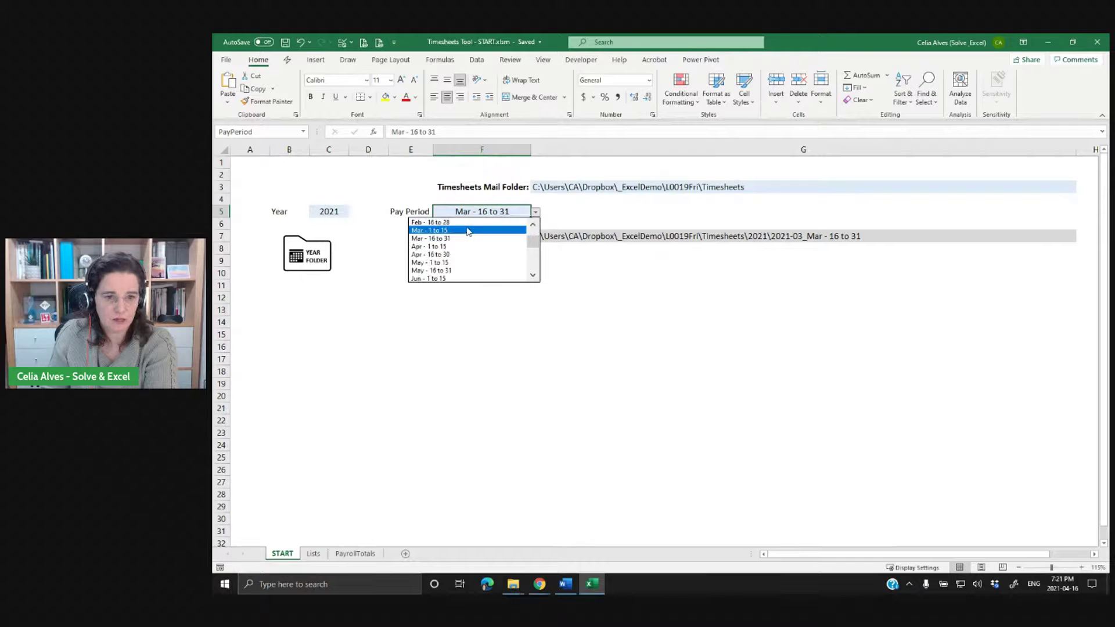
left_click(467, 230)
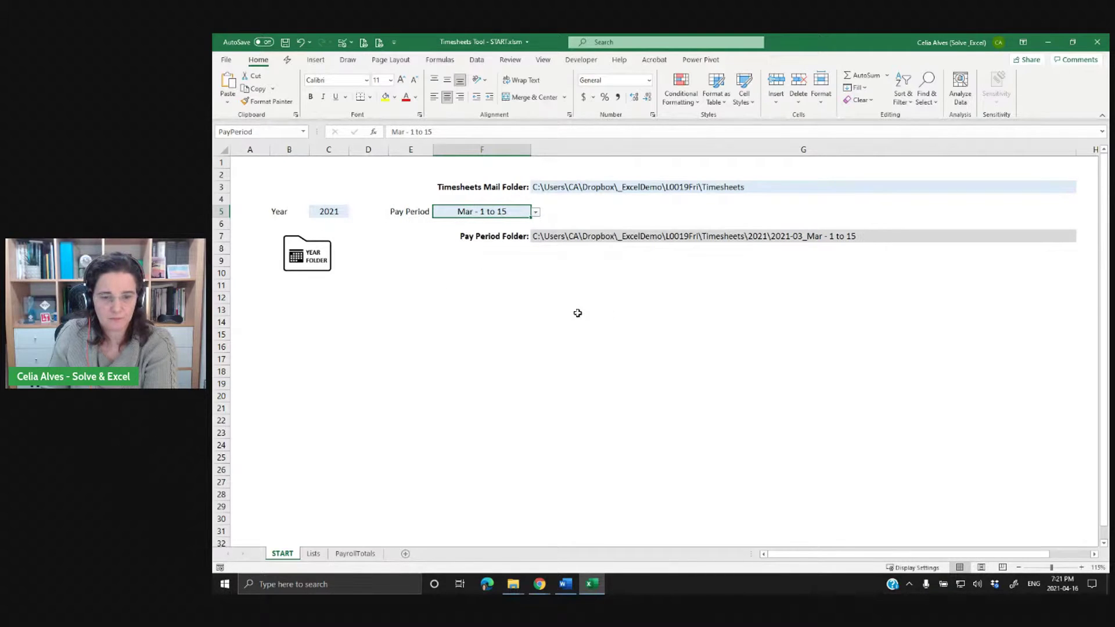
Refresh the PayrollTotals table so it loads the data of the selected pay period.
left_click(355, 553)
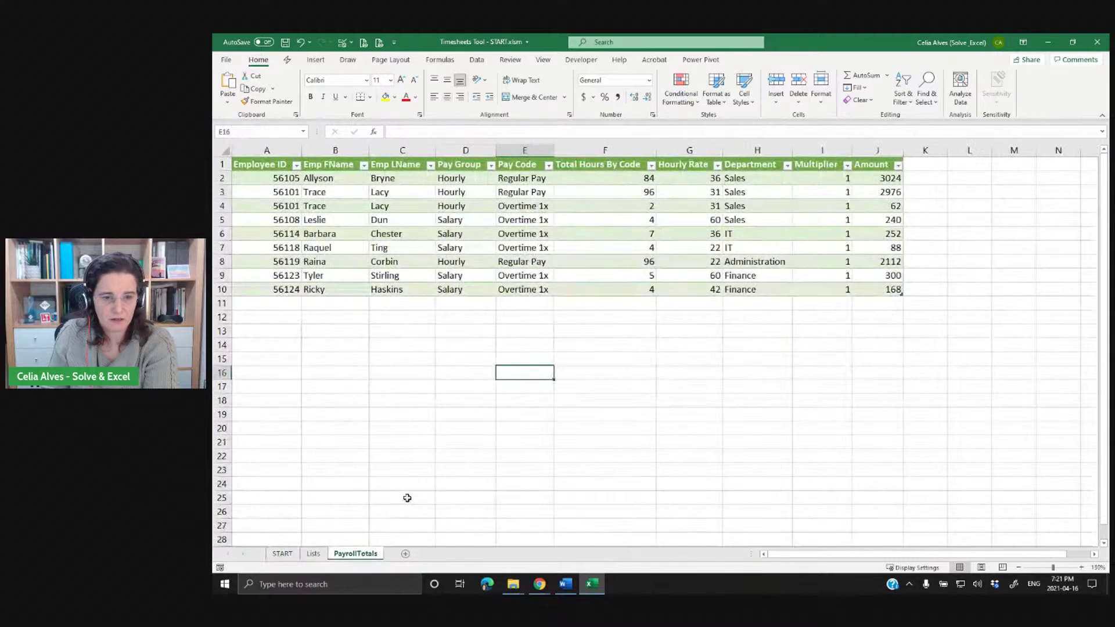
right_click(413, 203)
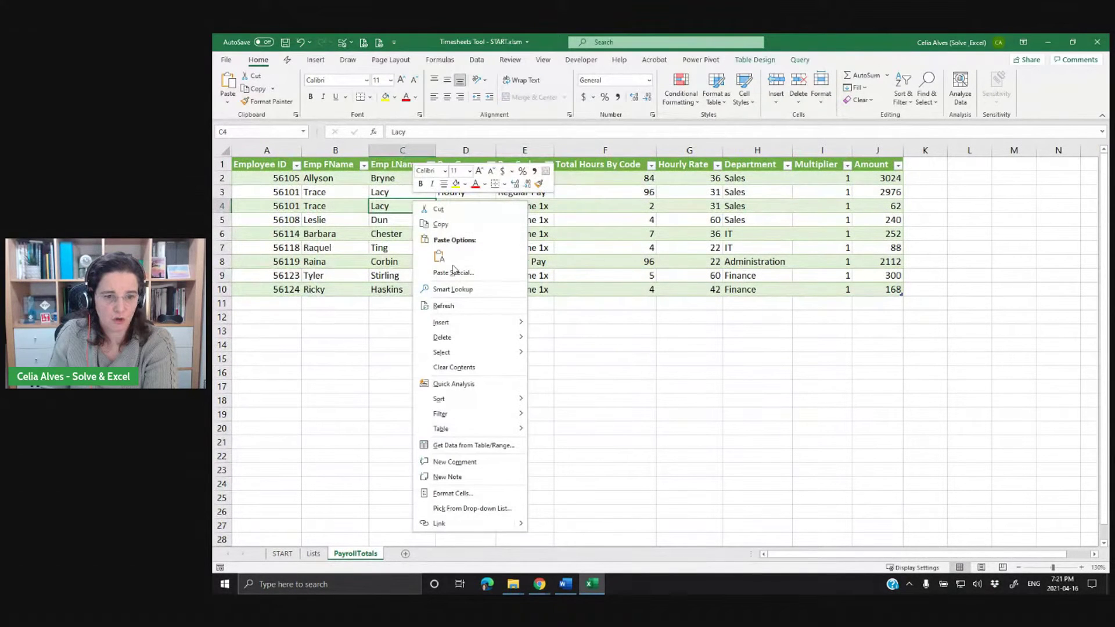
left_click(445, 305)
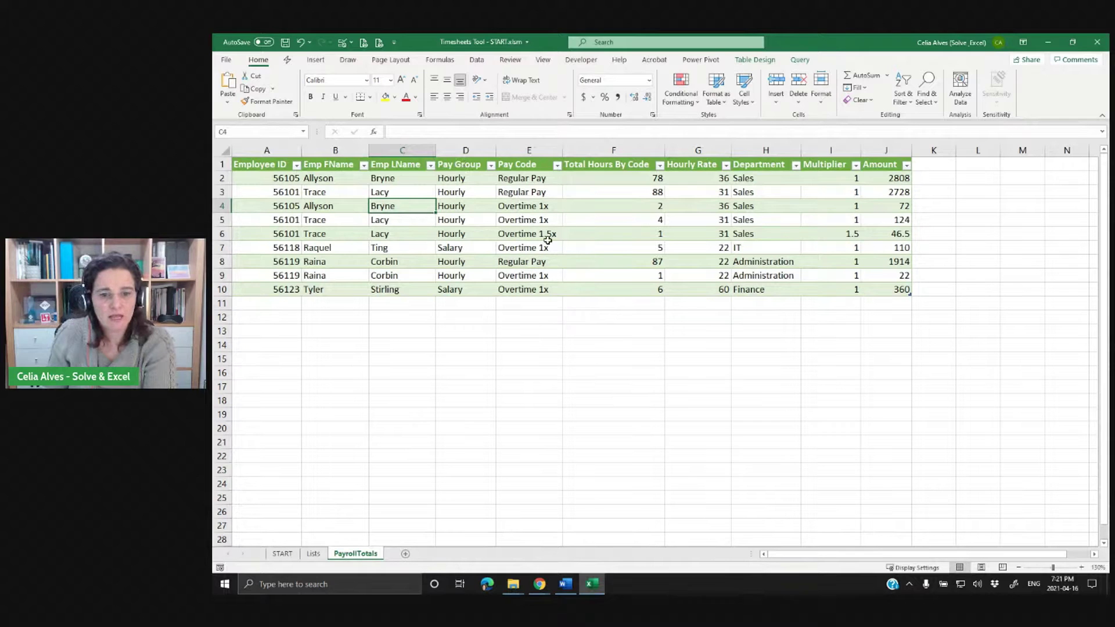
Check the hours, hourly rate and amount of the Overtime 1.5x row against the Overtime 1x row above it, and save the workbook.
left_click(521, 236)
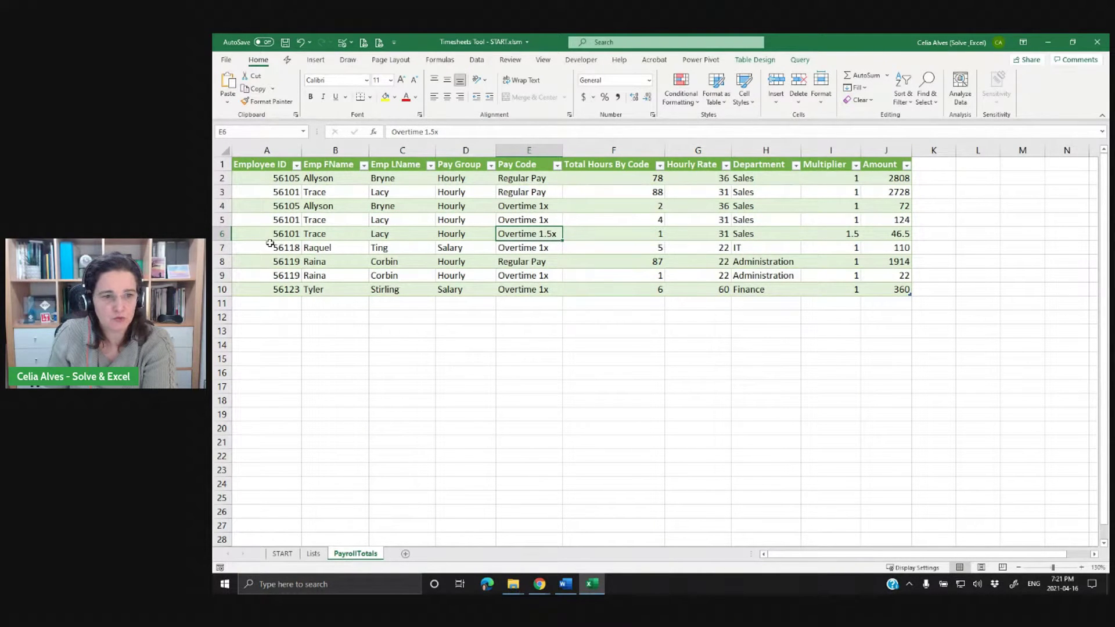
left_click(223, 234)
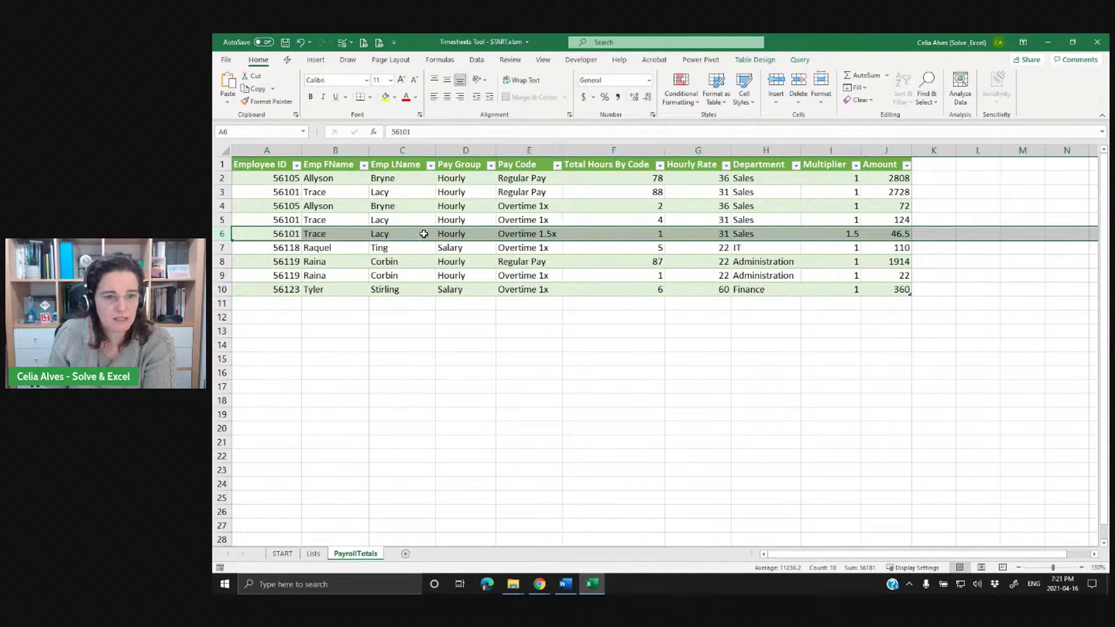
left_click(656, 233)
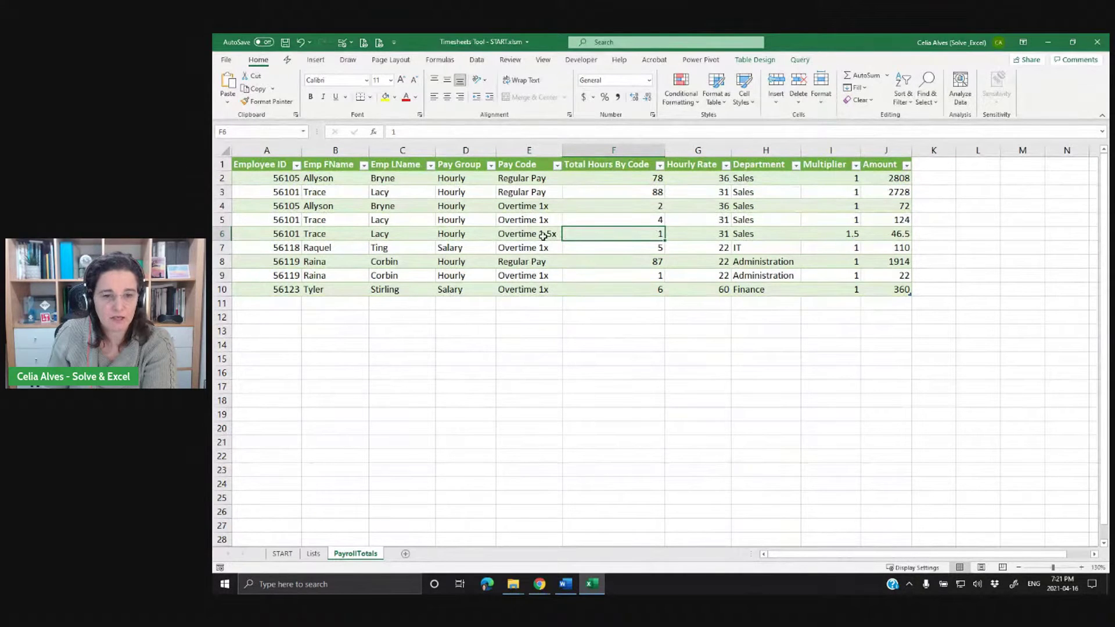
left_click(712, 223)
left_click_drag(217, 223, 219, 234)
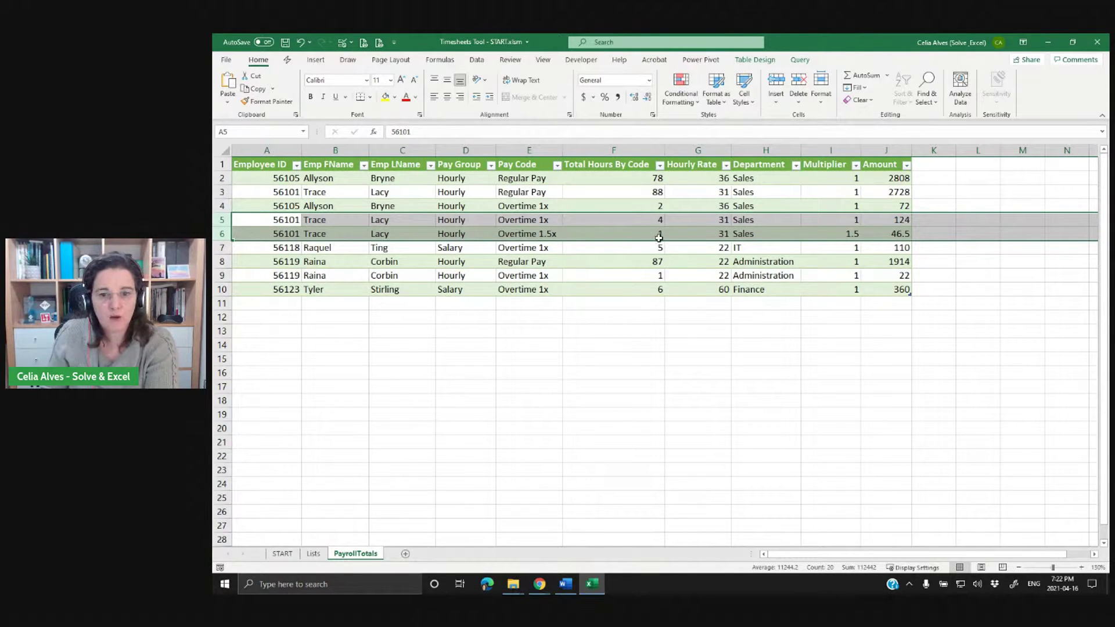
left_click(715, 235)
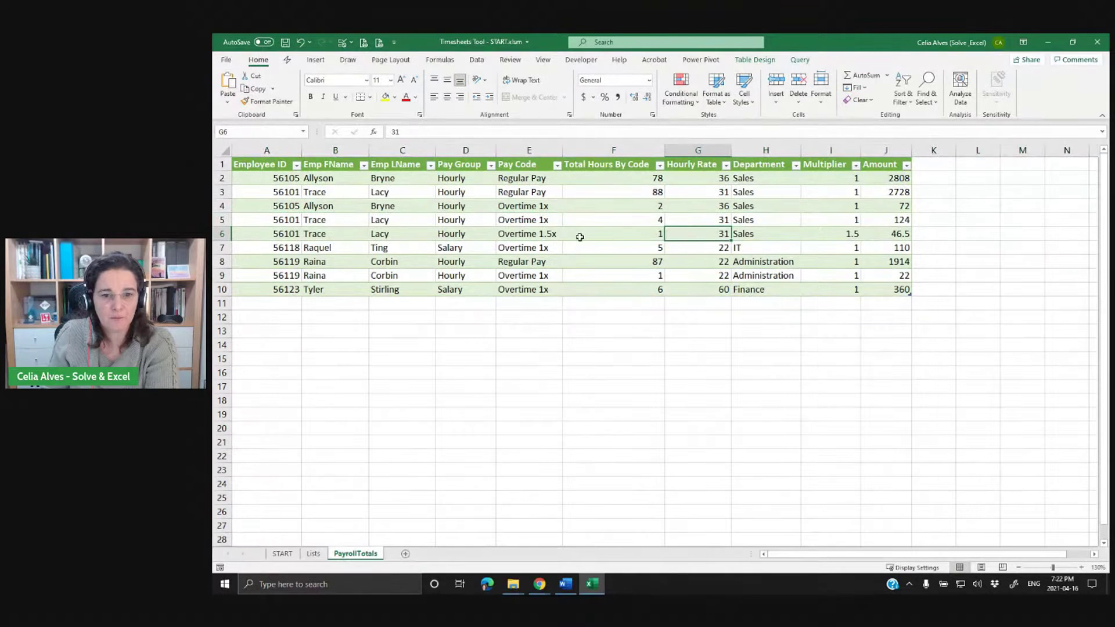
left_click(518, 235)
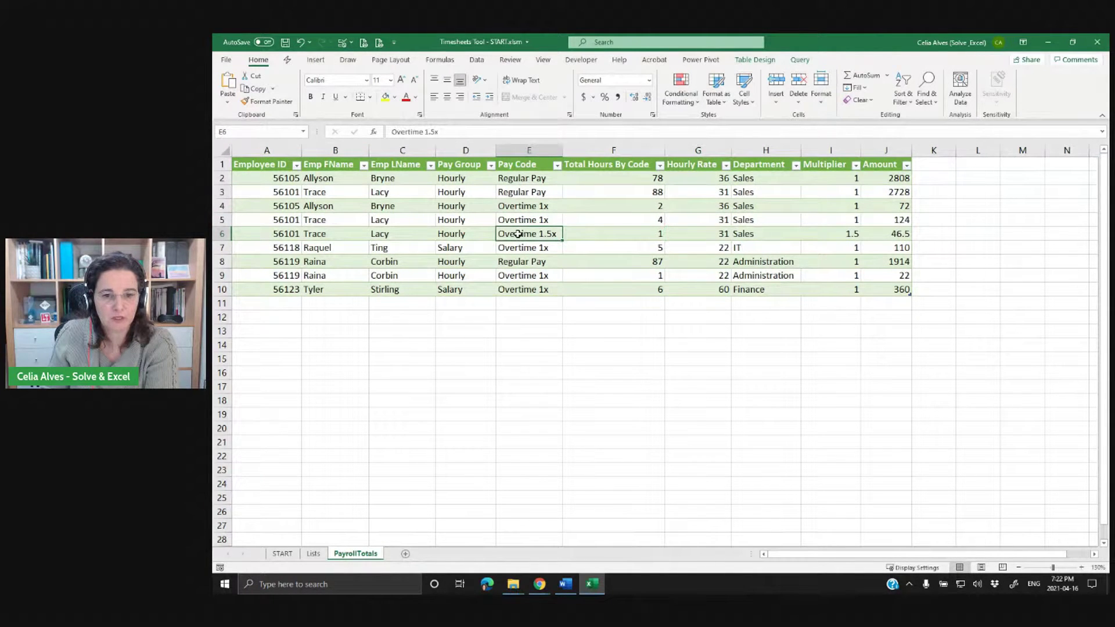
left_click(726, 235)
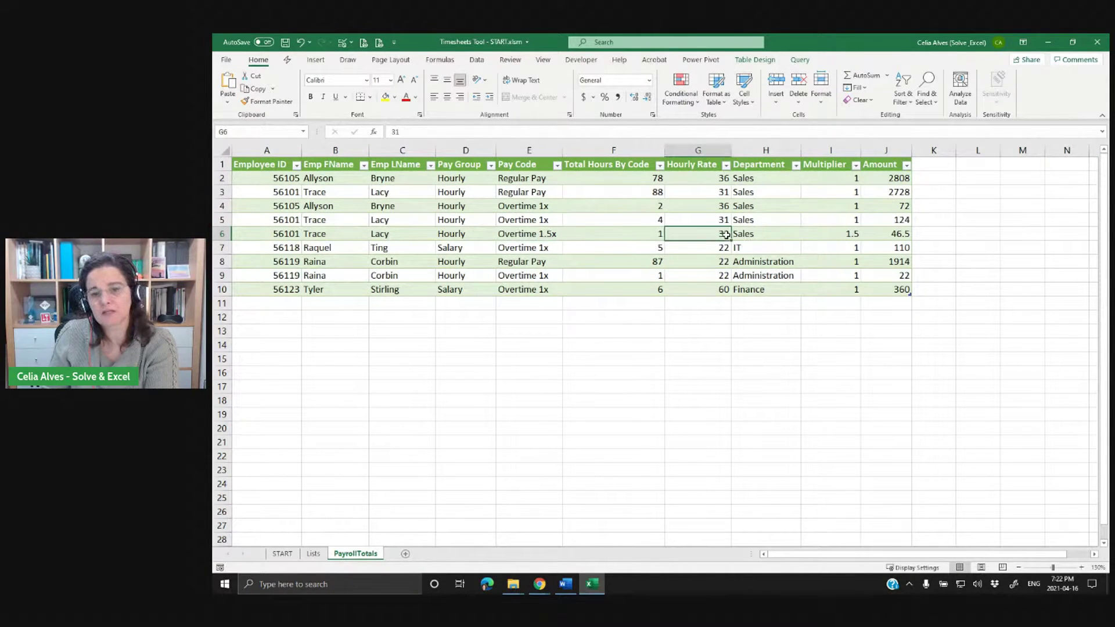
left_click(897, 233)
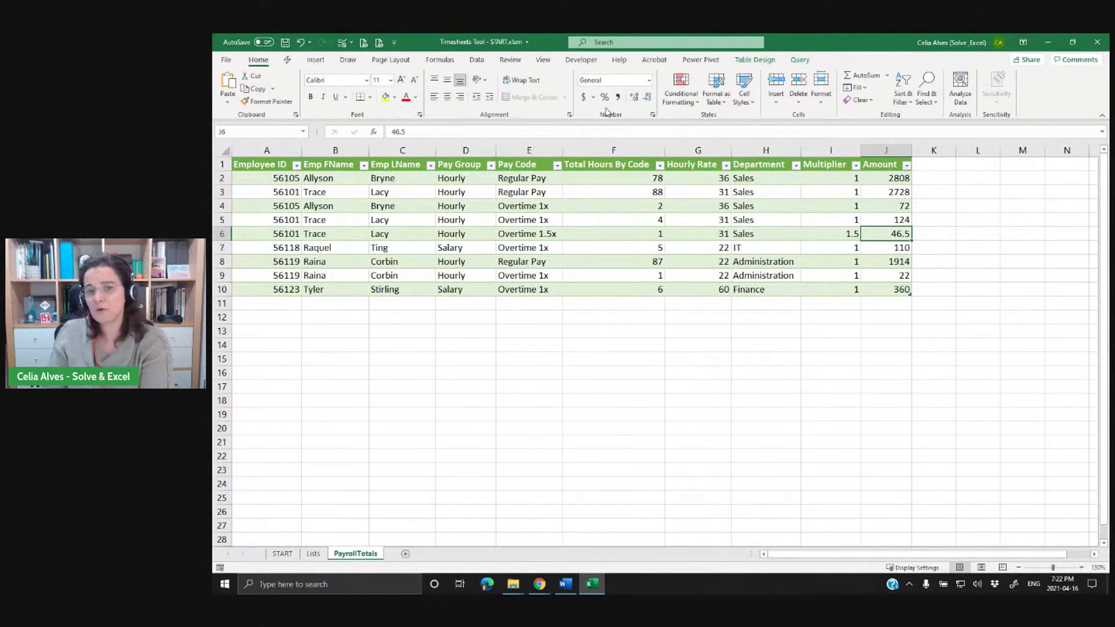
left_click(285, 41)
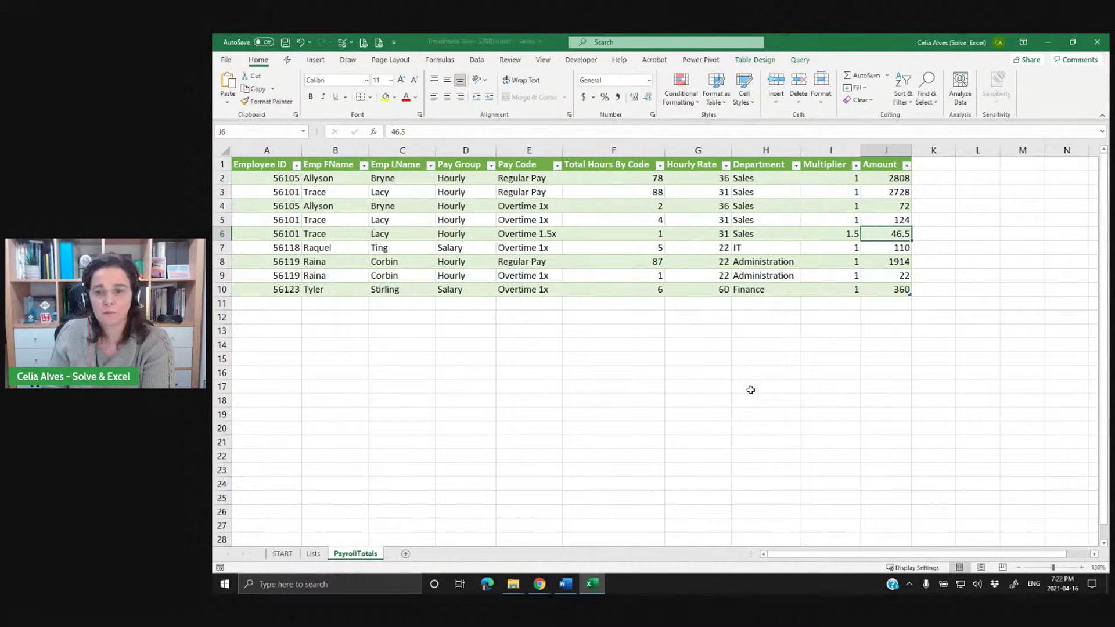